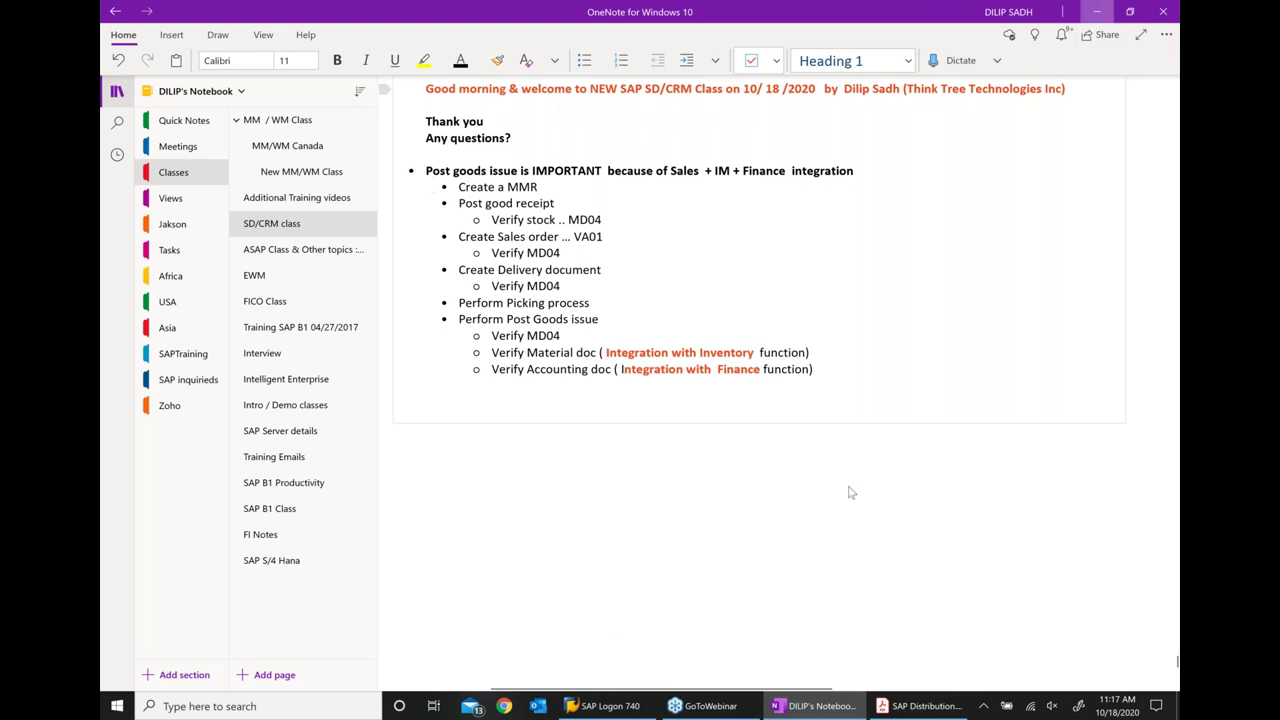
Switch to SAP Logon, log on to client 800 with the user name and password, and dismiss the incoming documents information
click(1097, 11)
click(603, 706)
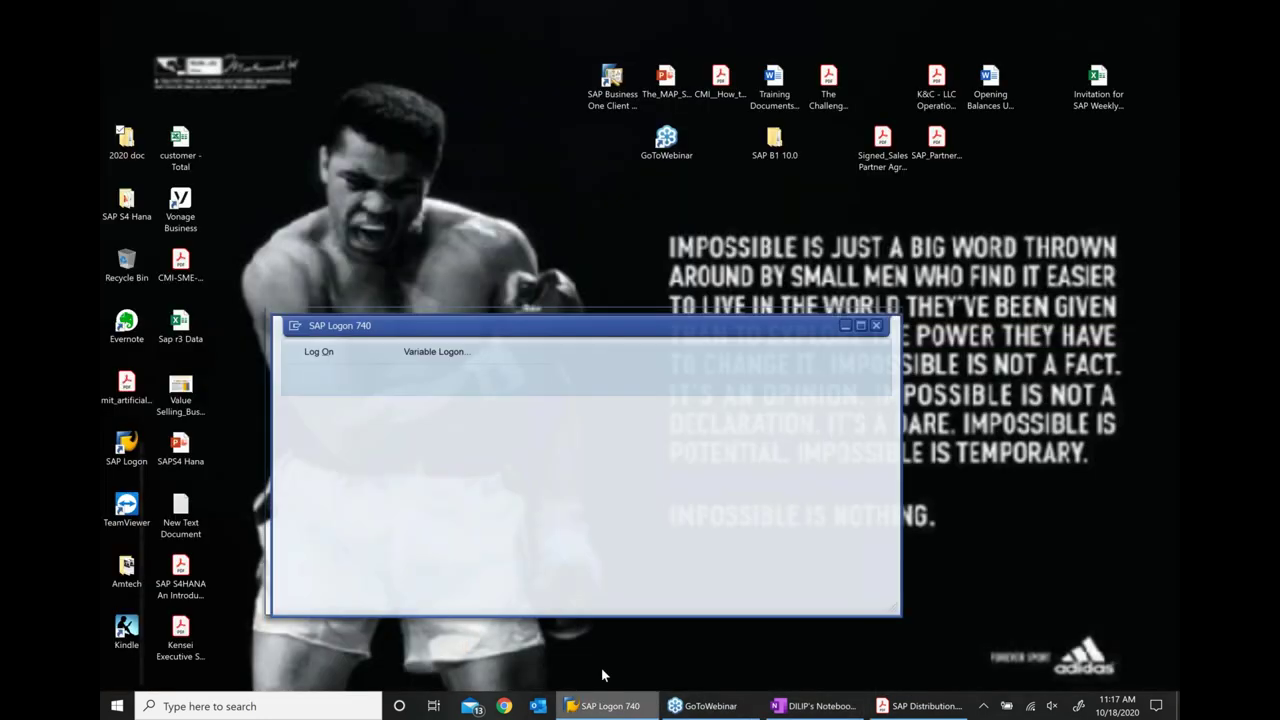
click(527, 392)
click(314, 346)
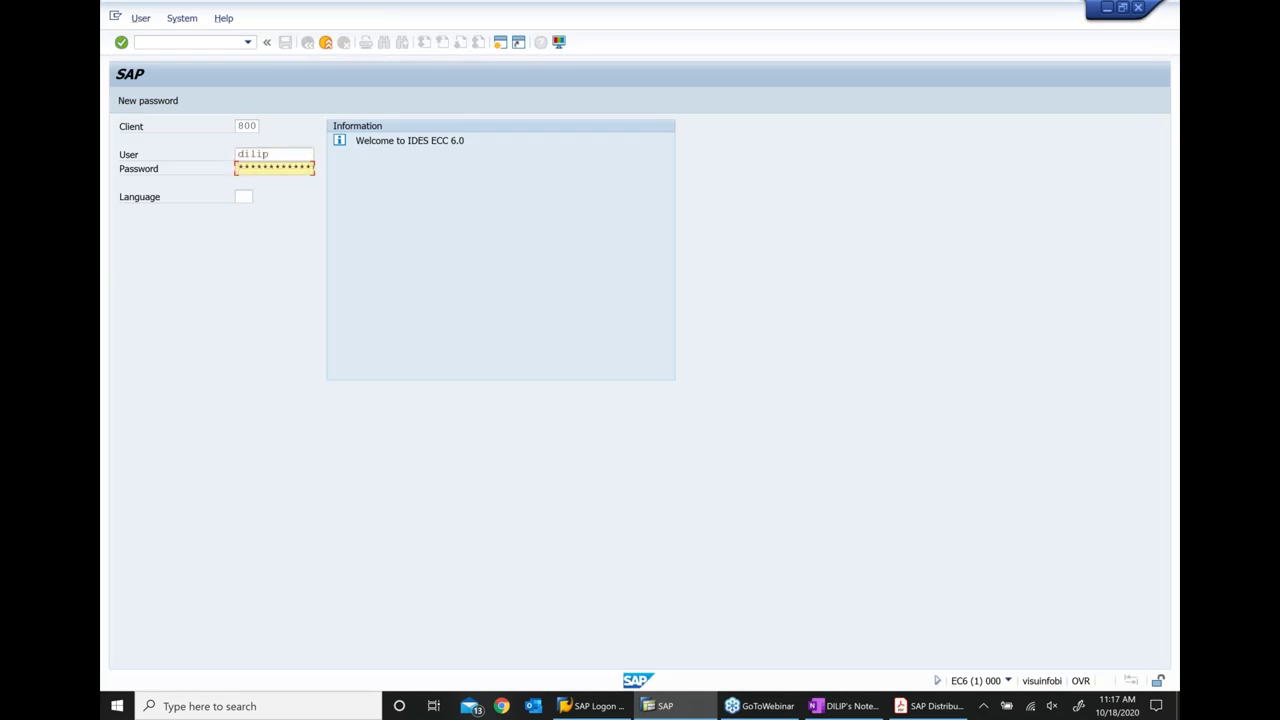
key(Return)
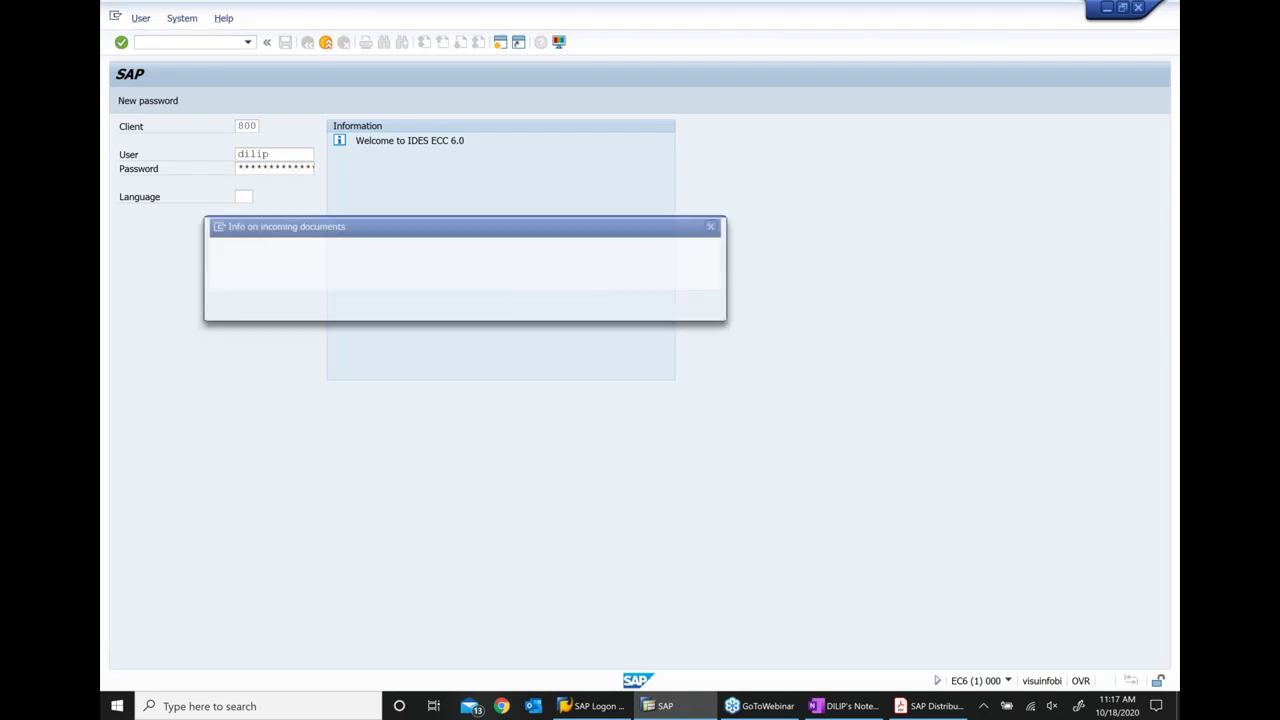
click(618, 306)
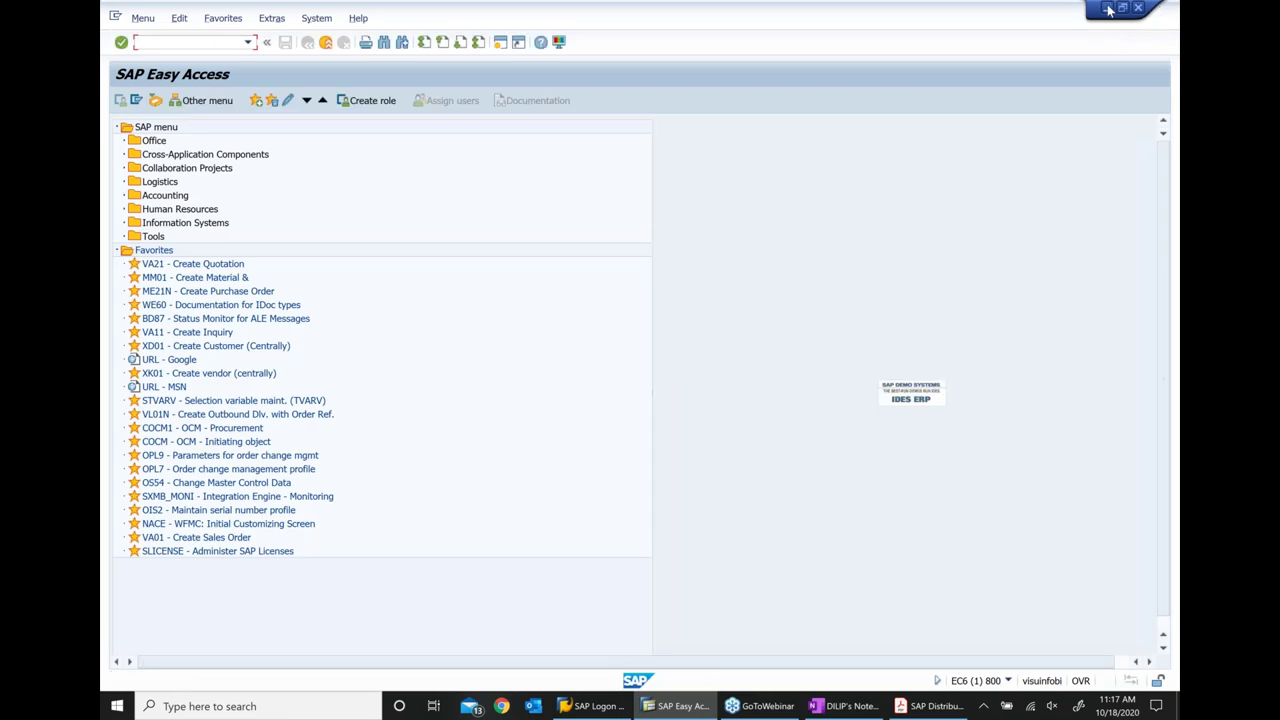
Start the Create Material transaction MM01 from the SAP Easy Access screen
click(1108, 9)
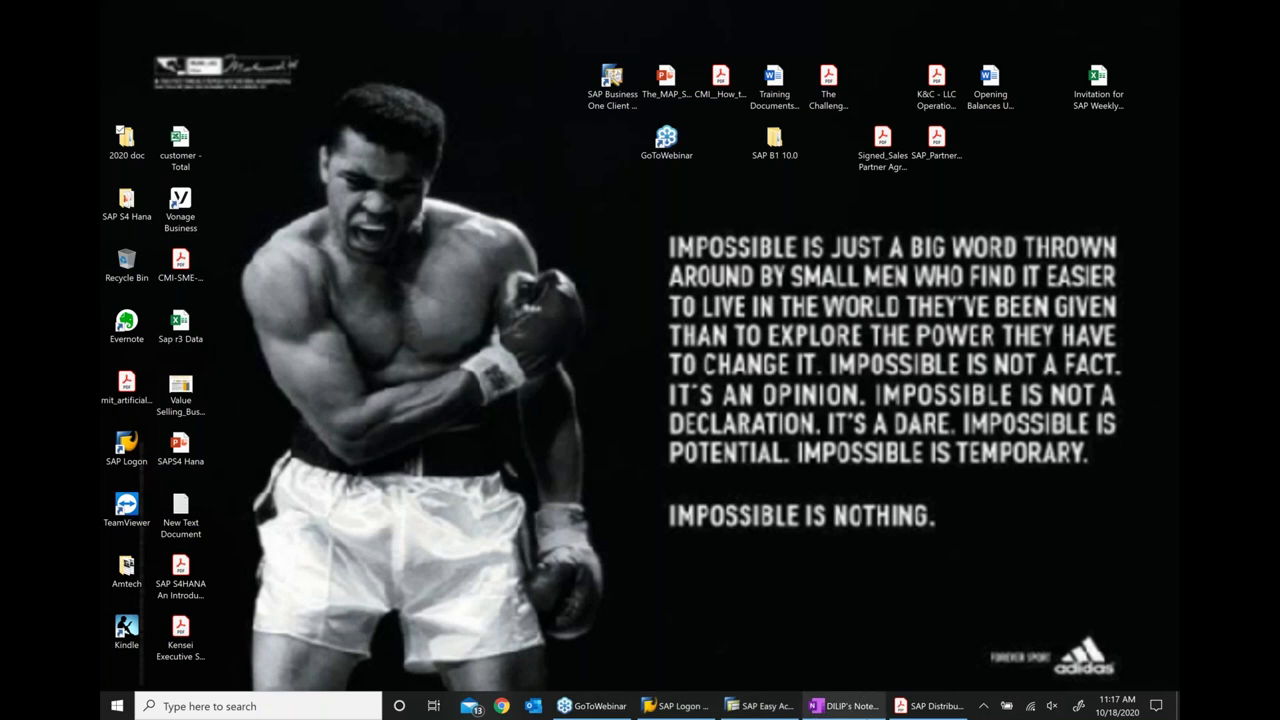
click(762, 708)
text(mm01)
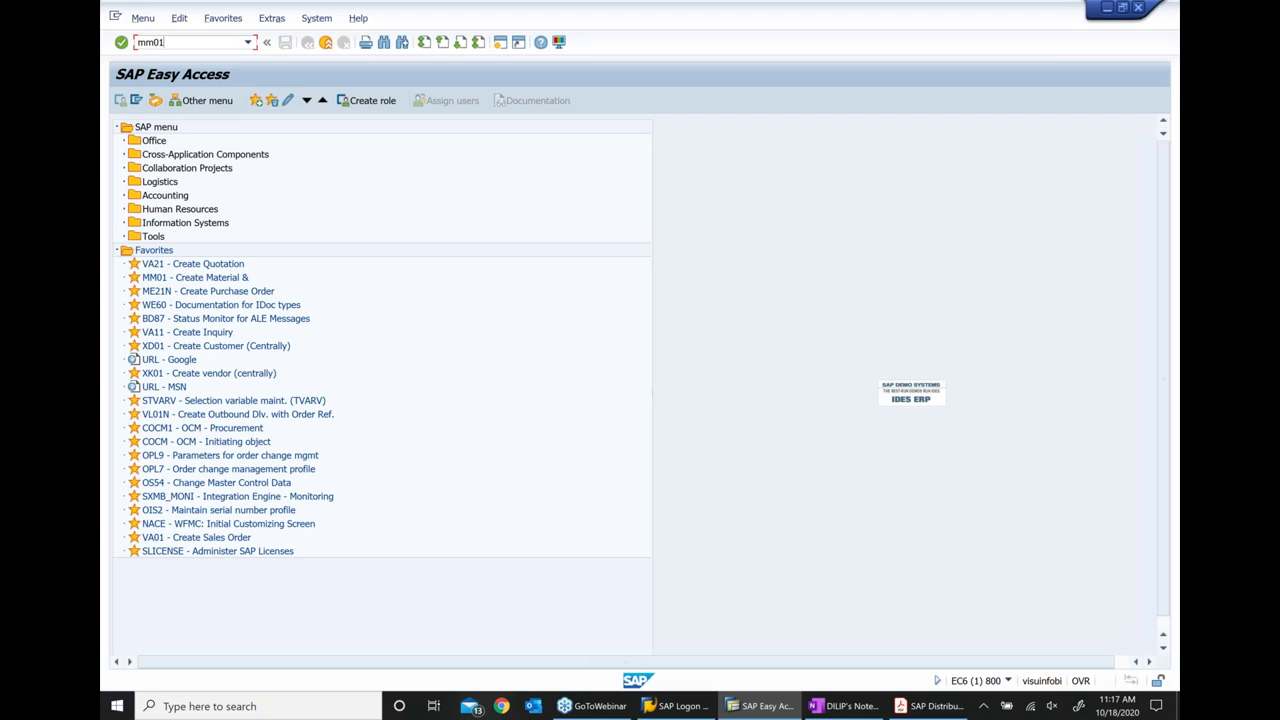
key(Return)
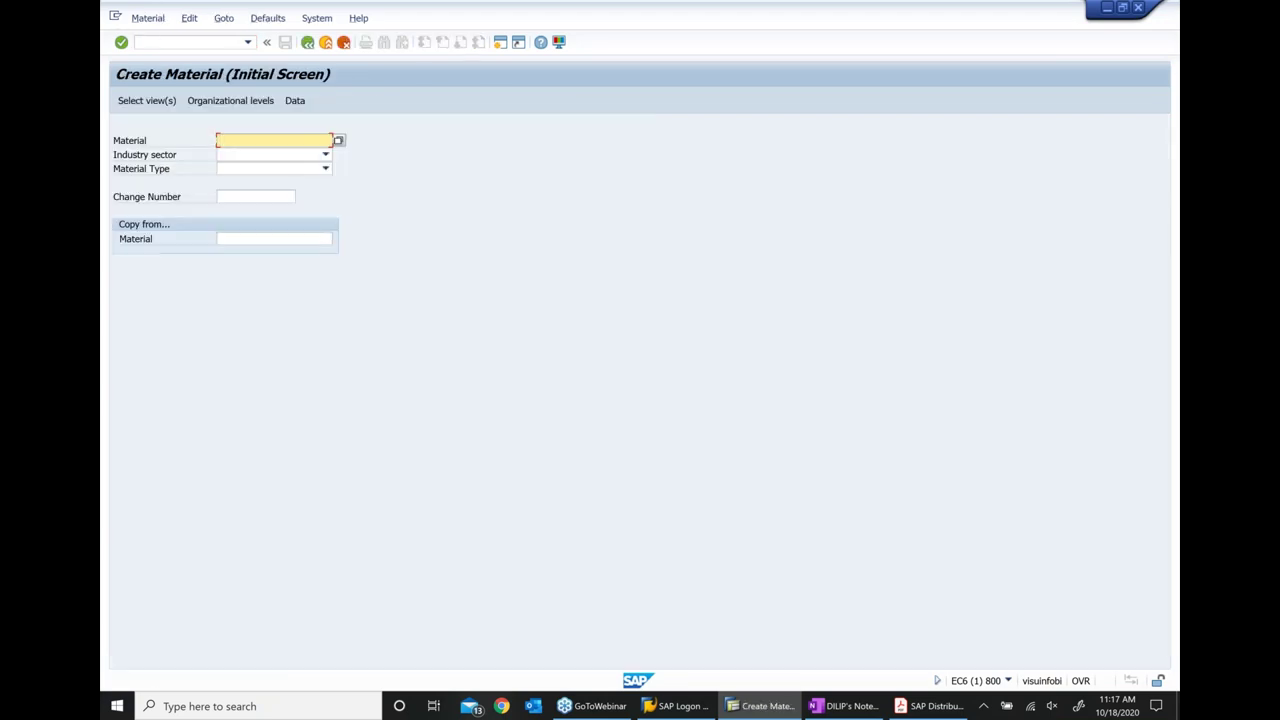
Set the industry sector to Mechanical Engineer and the material type to FERT, and continue to the view selection
key(Tab)
key(m)
key(Tab)
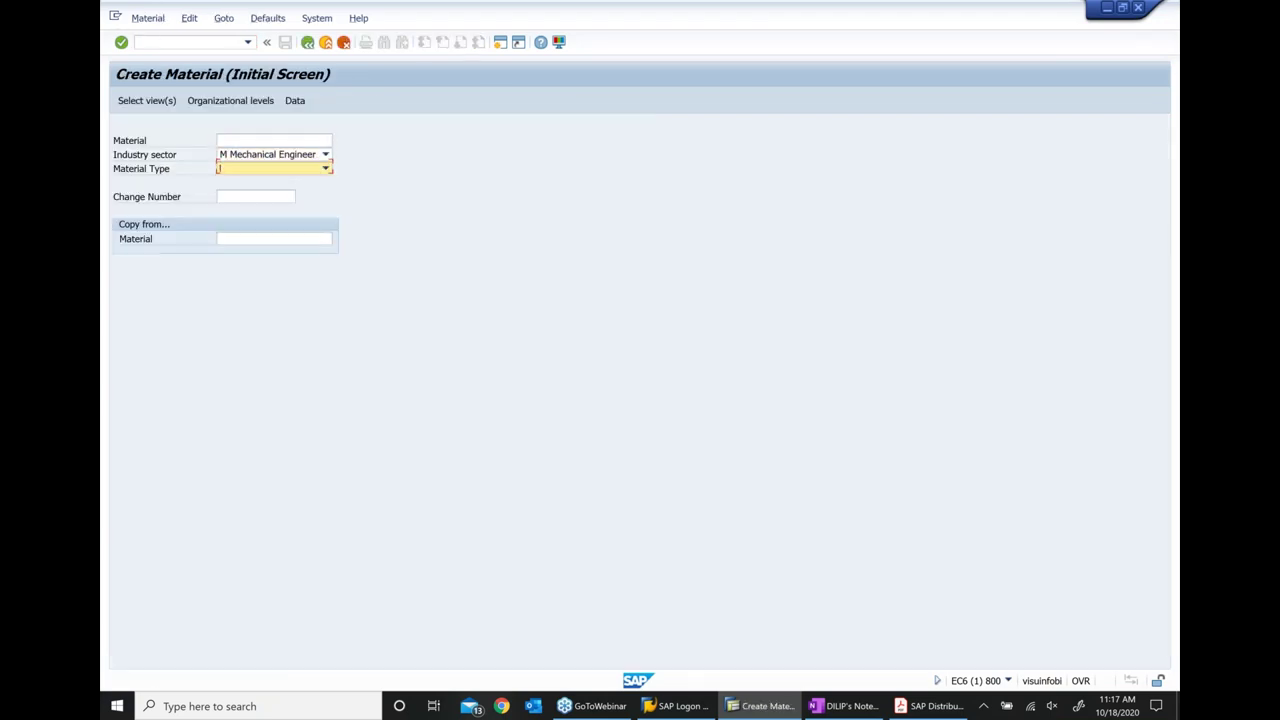
key(f)
key(Return)
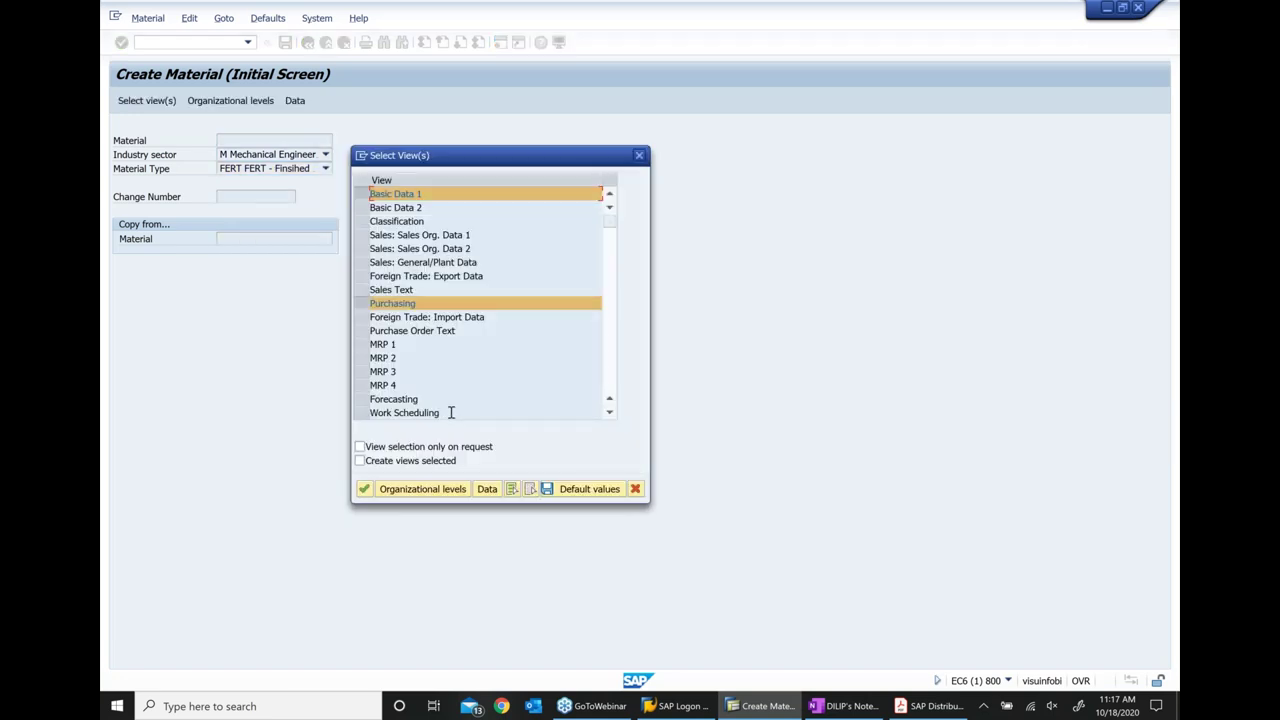
Clear the default view selection and select Basic Data 1, Sales Org. Data 1, Sales Org. Data 2 and Sales: General/Plant Data
click(530, 488)
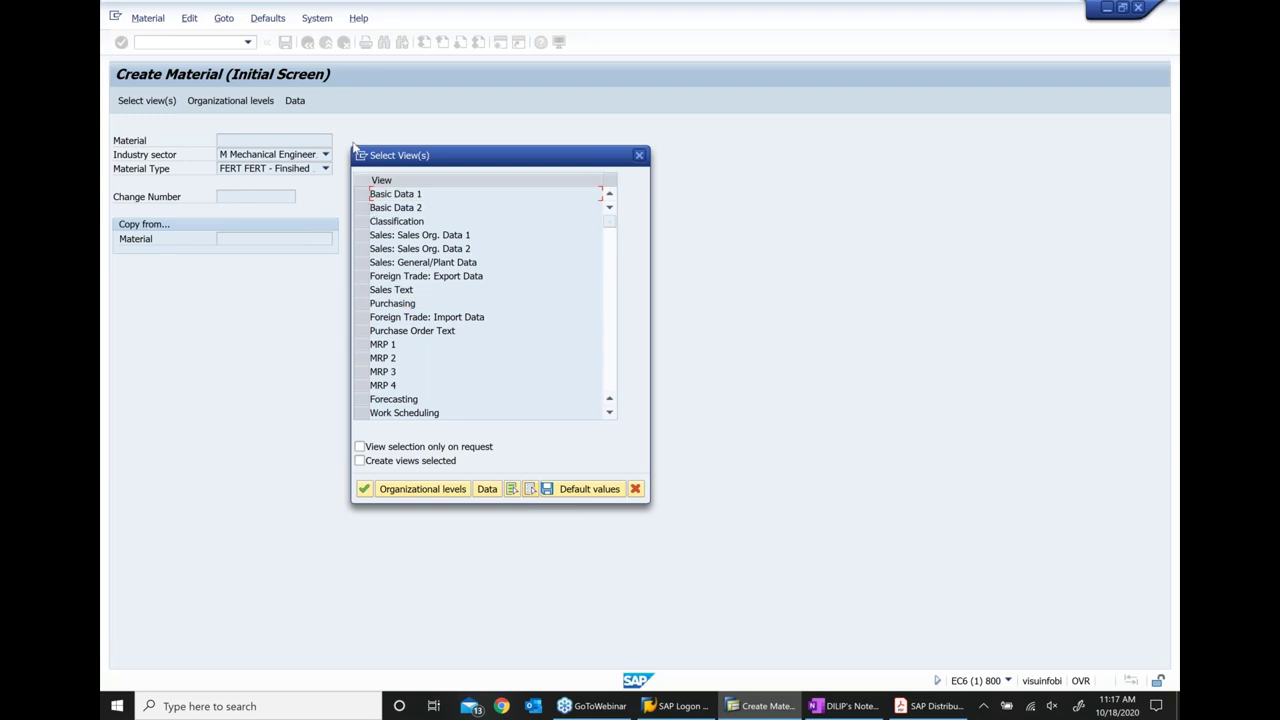
click(361, 194)
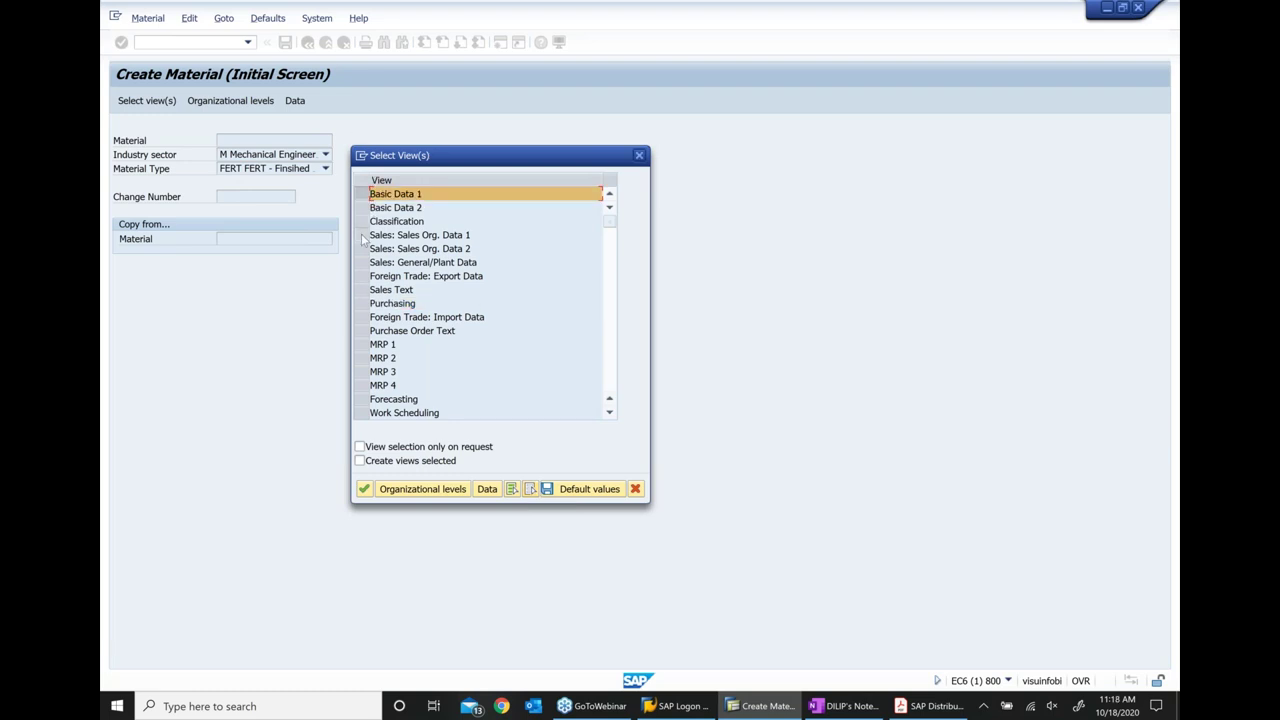
click(362, 235)
click(362, 248)
click(362, 262)
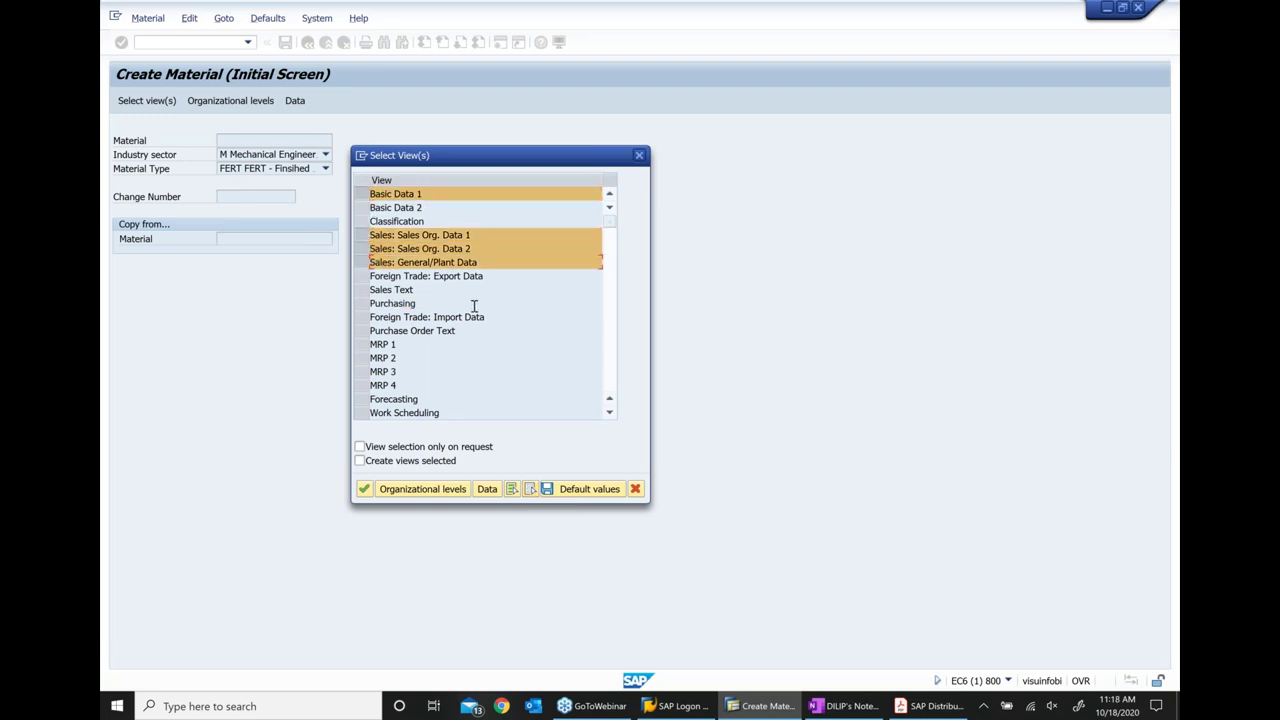
Add the General Plant Data / Storage 1 and Accounting 1 views, and accept plant 1000, storage location 0001, sales organization 1000 and distribution channel 10
scroll(474, 306, down, 2)
scroll(349, 358, down, 2)
click(361, 275)
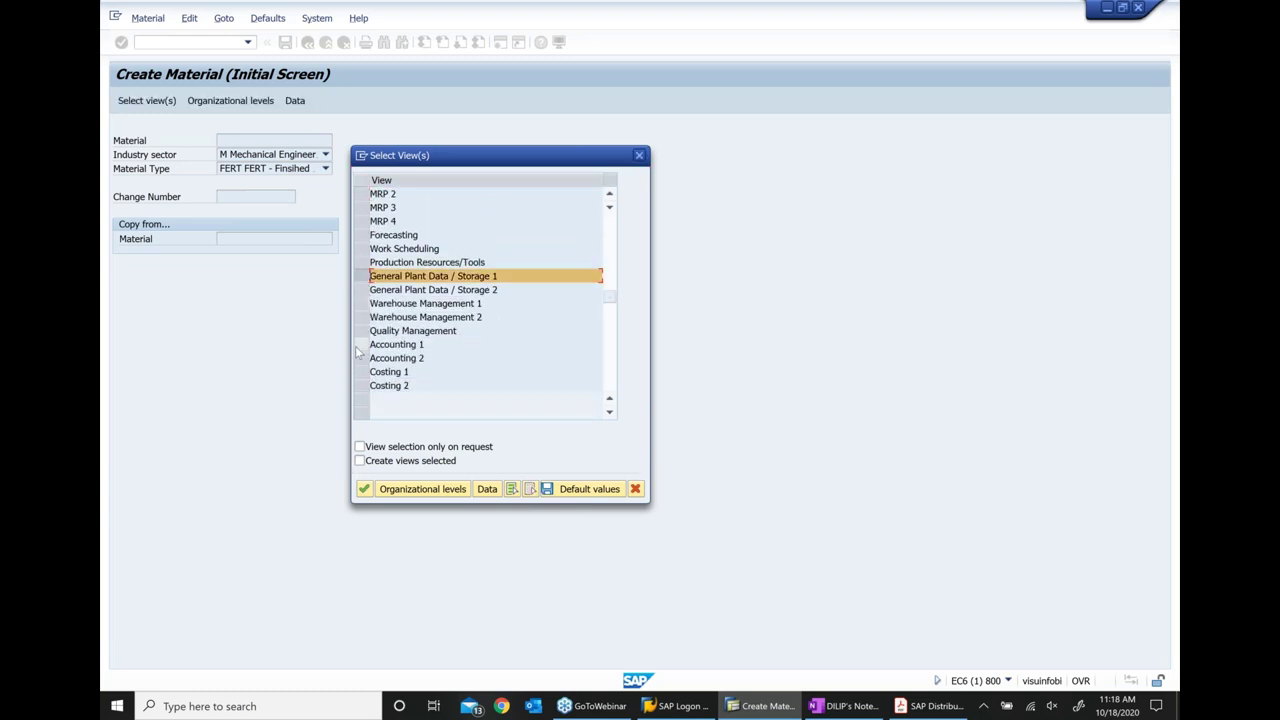
click(361, 344)
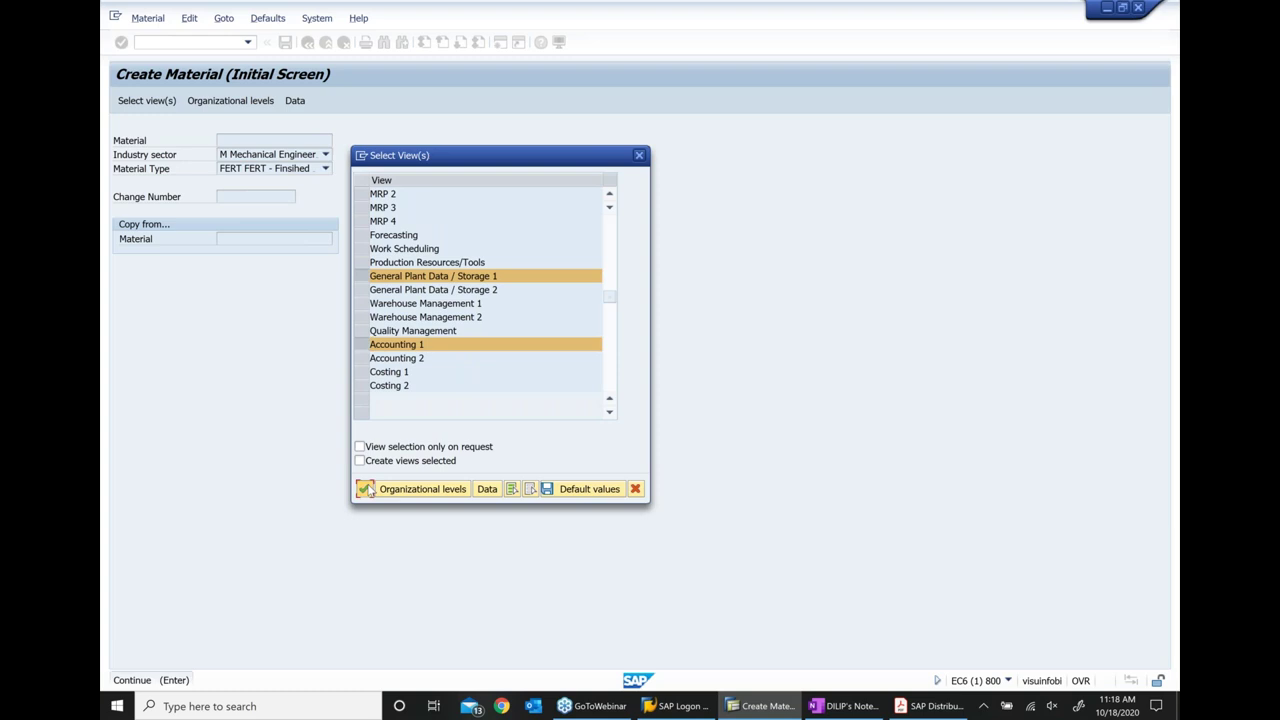
click(366, 489)
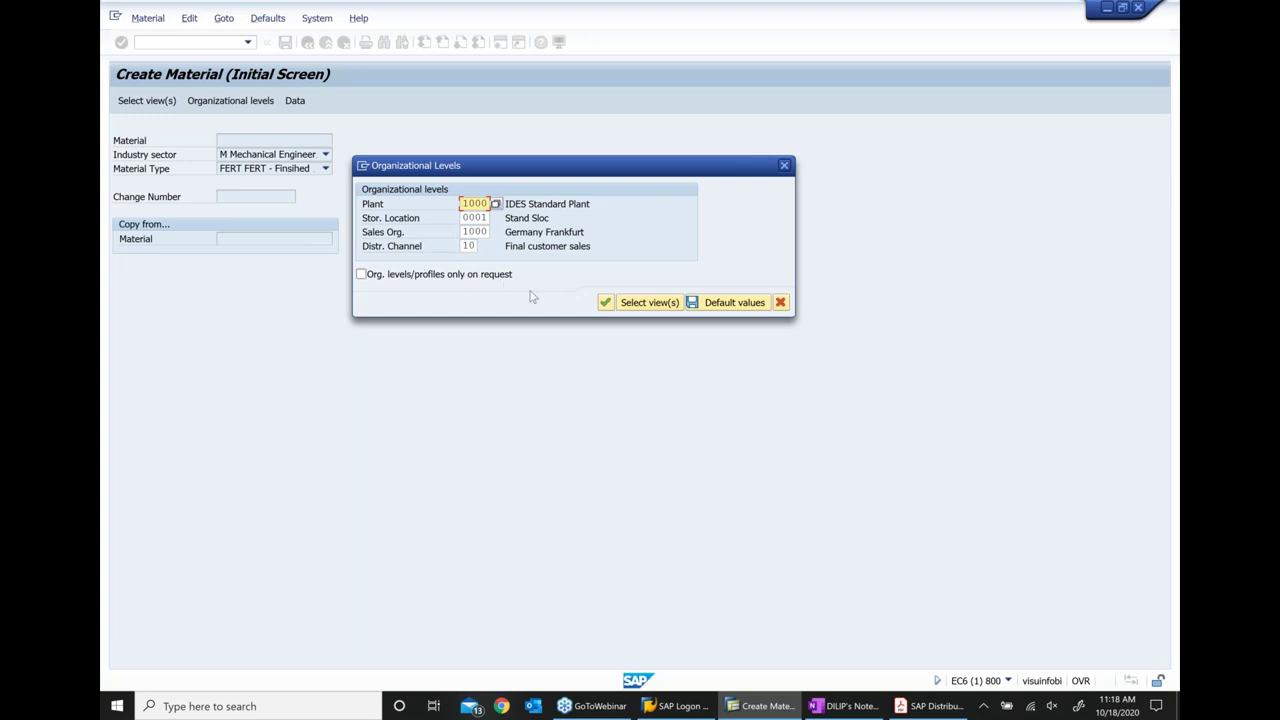
click(607, 303)
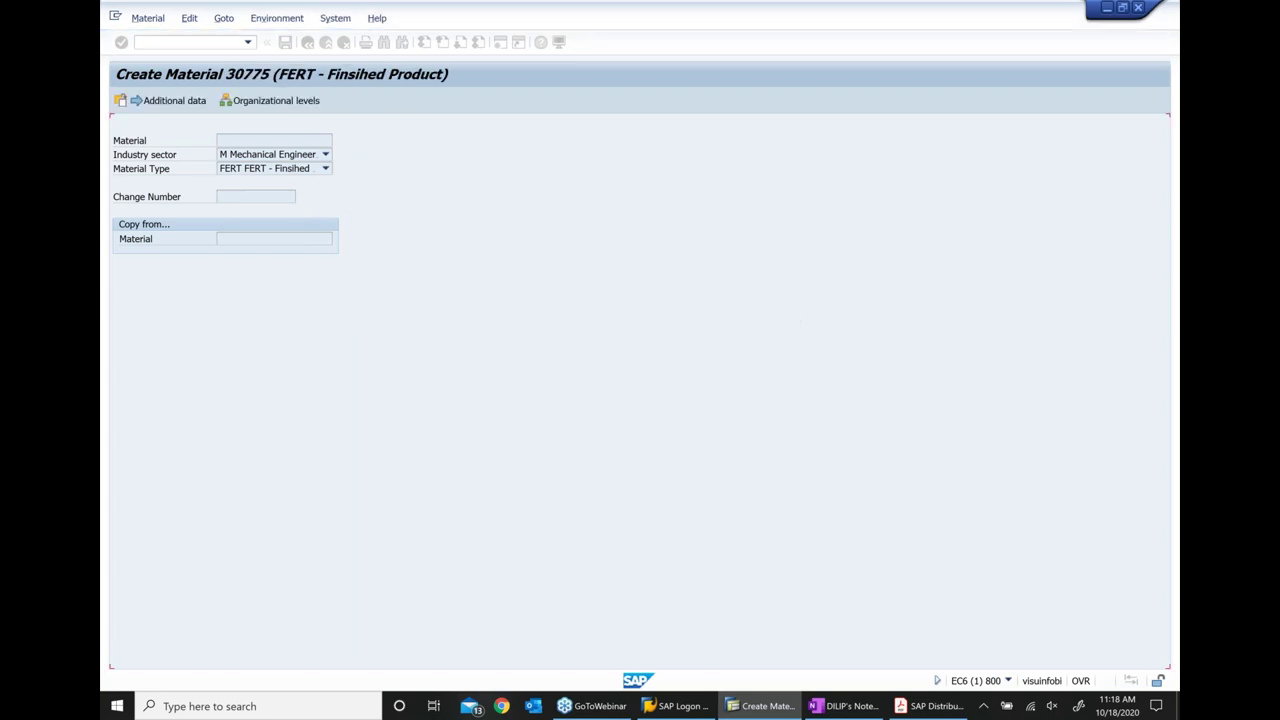
Enter a material description made of "Standard sales mat", the creator's surname and the date 10 18 20, separated by underscores
key(BackSpace)
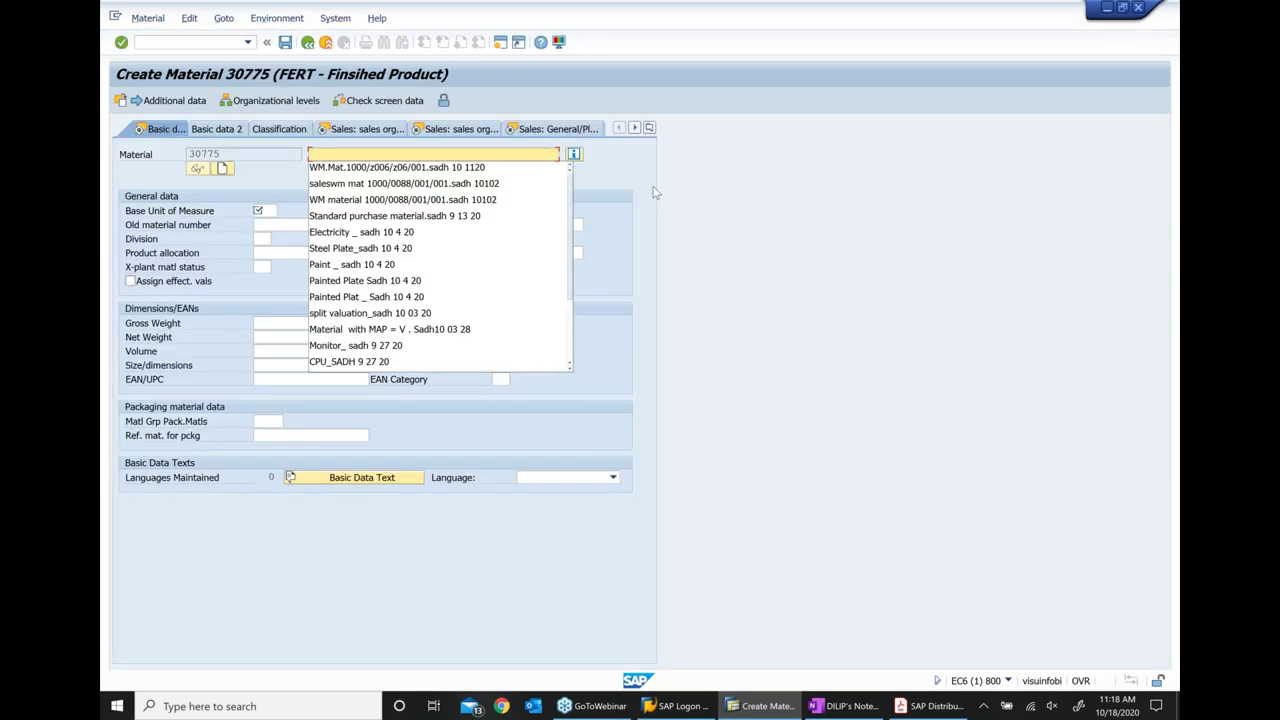
text(s)
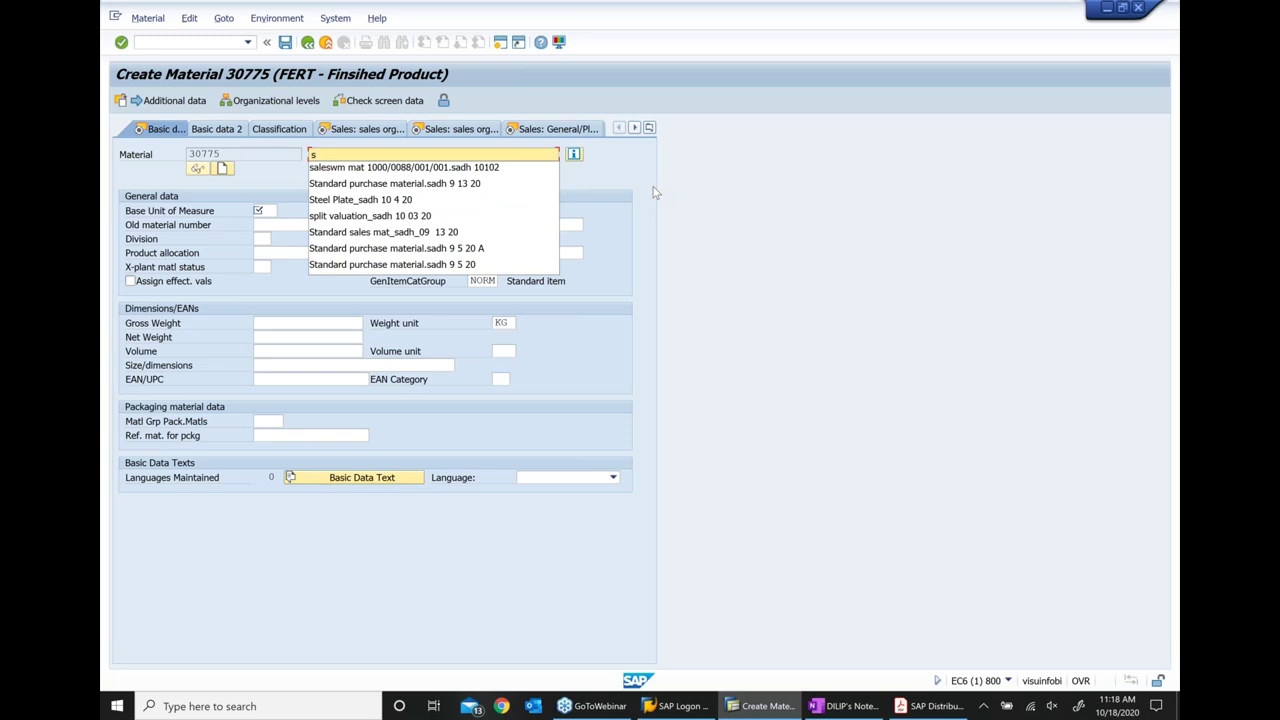
text(tan)
key(Down)
key(Down)
key(Return)
key(BackSpace)
key(BackSpace)
key(BackSpace)
key(BackSpace)
key(BackSpace)
key(BackSpace)
key(BackSpace)
key(BackSpace)
key(BackSpace)
text(10)
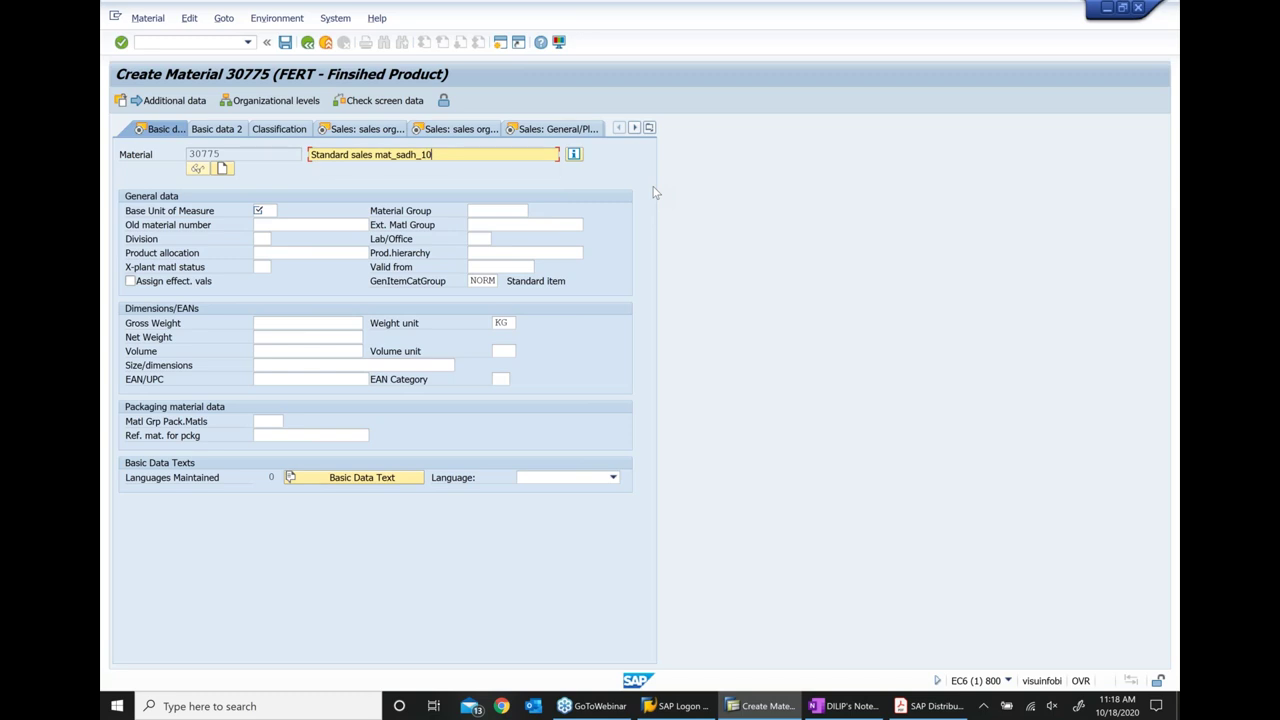
text( 18 20)
Fill in the basic data with base unit EA, material group 001201, and gross and net weight 1, and continue to the sales data
click(268, 211)
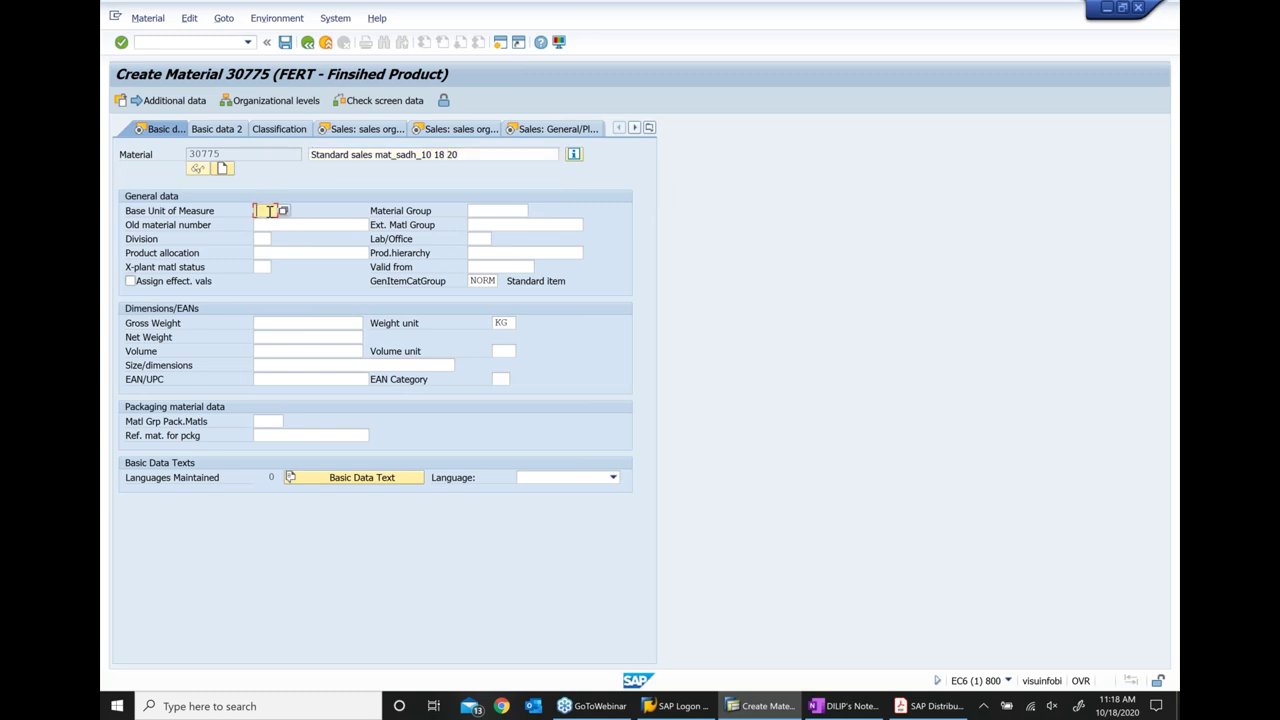
text(ea)
click(511, 208)
click(497, 210)
key(F4)
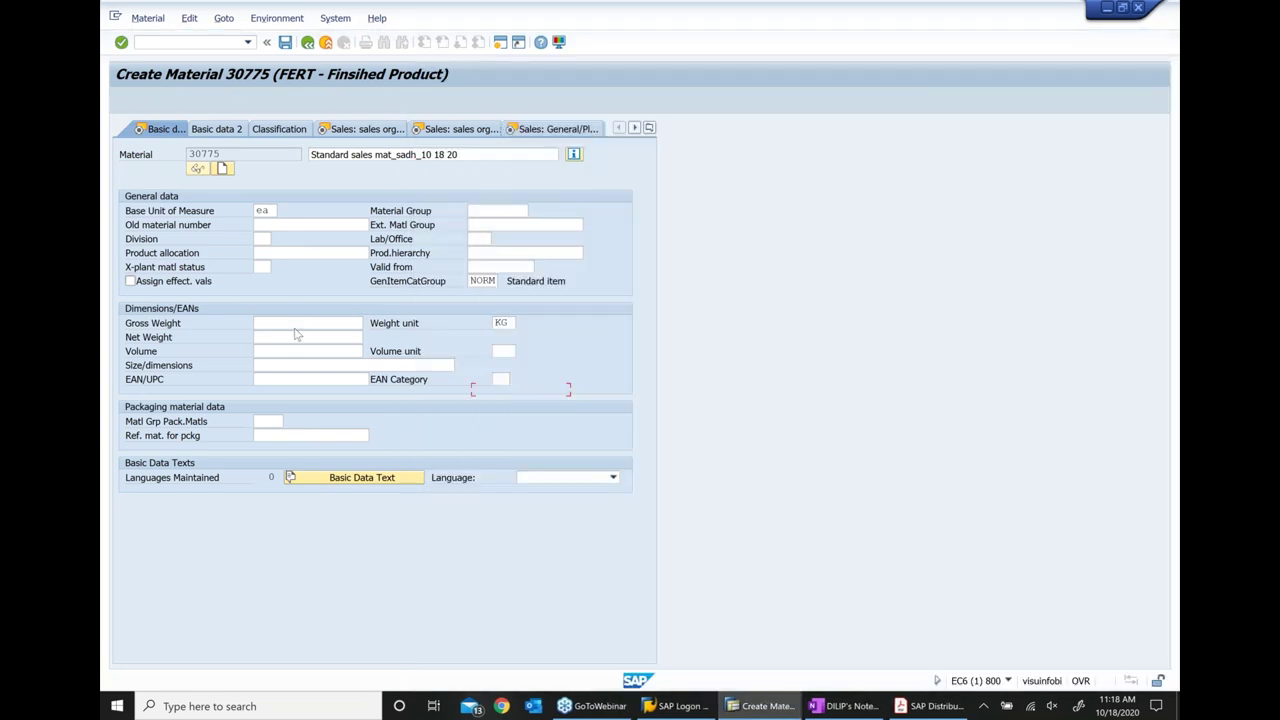
click(296, 330)
text(1)
key(Return)
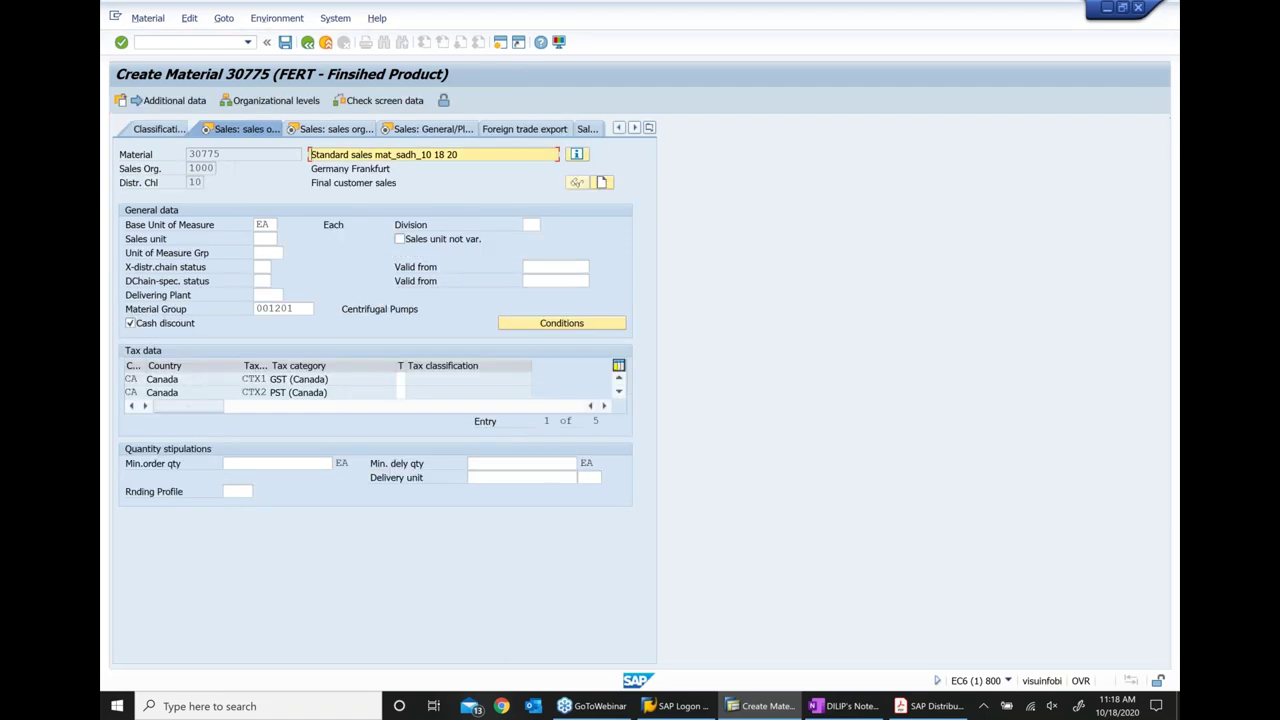
Set the tax classification to 0 for all five Canada, Germany and United States tax categories
click(395, 381)
text(0)
key(Down)
text(0)
key(Return)
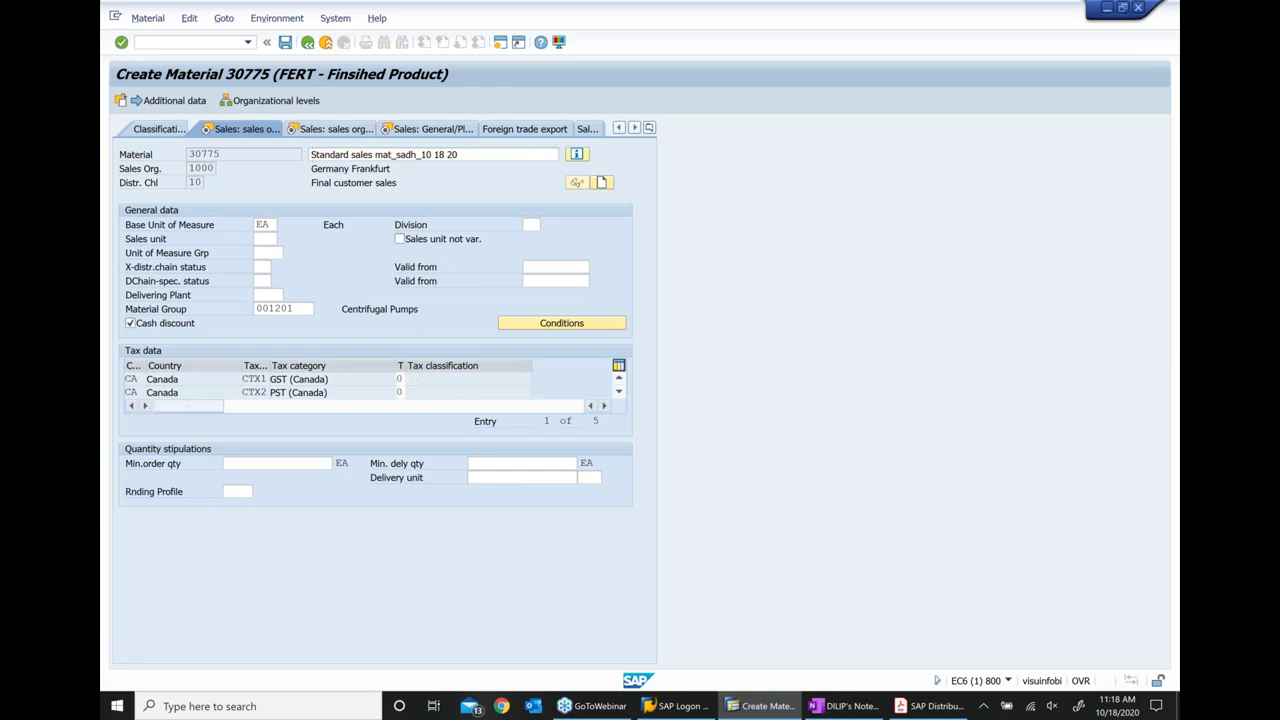
text(0)
key(Down)
text(0)
key(Down)
text(0)
key(Return)
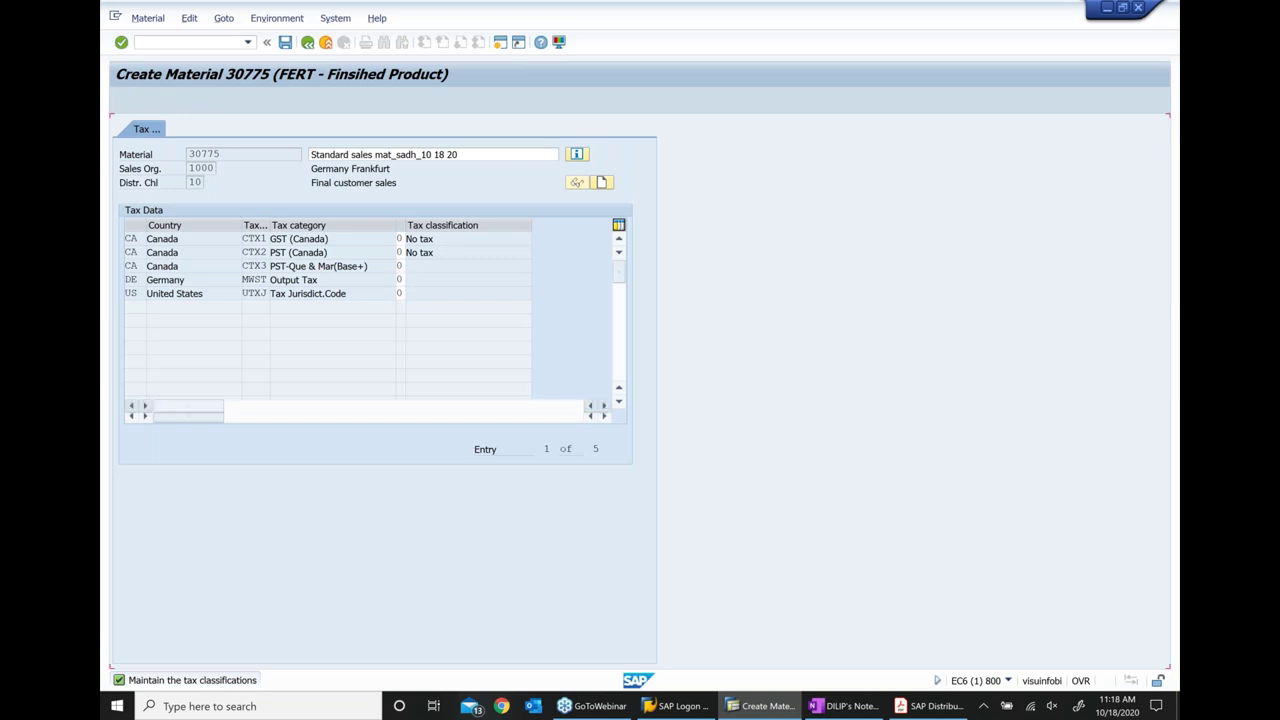
Pass through the second sales organization view unchanged and set the transportation group and loading group to 0001 in Sales: General/Plant Data
click(338, 128)
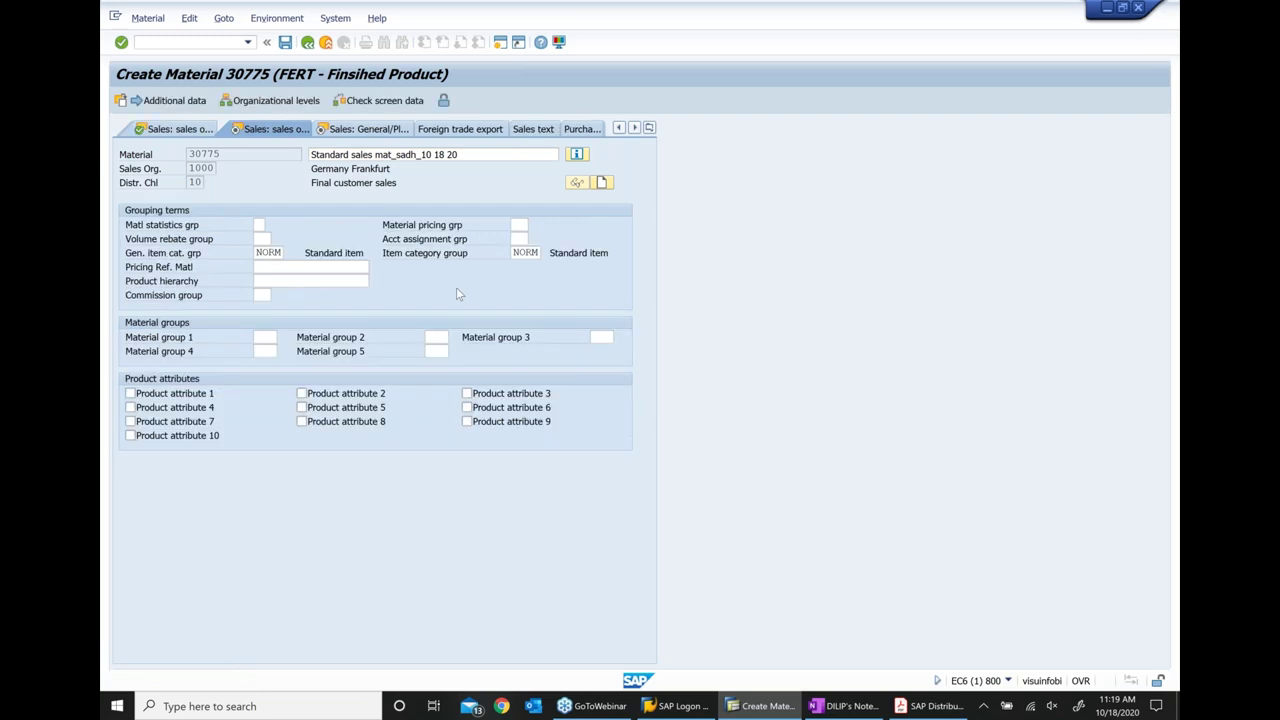
key(Return)
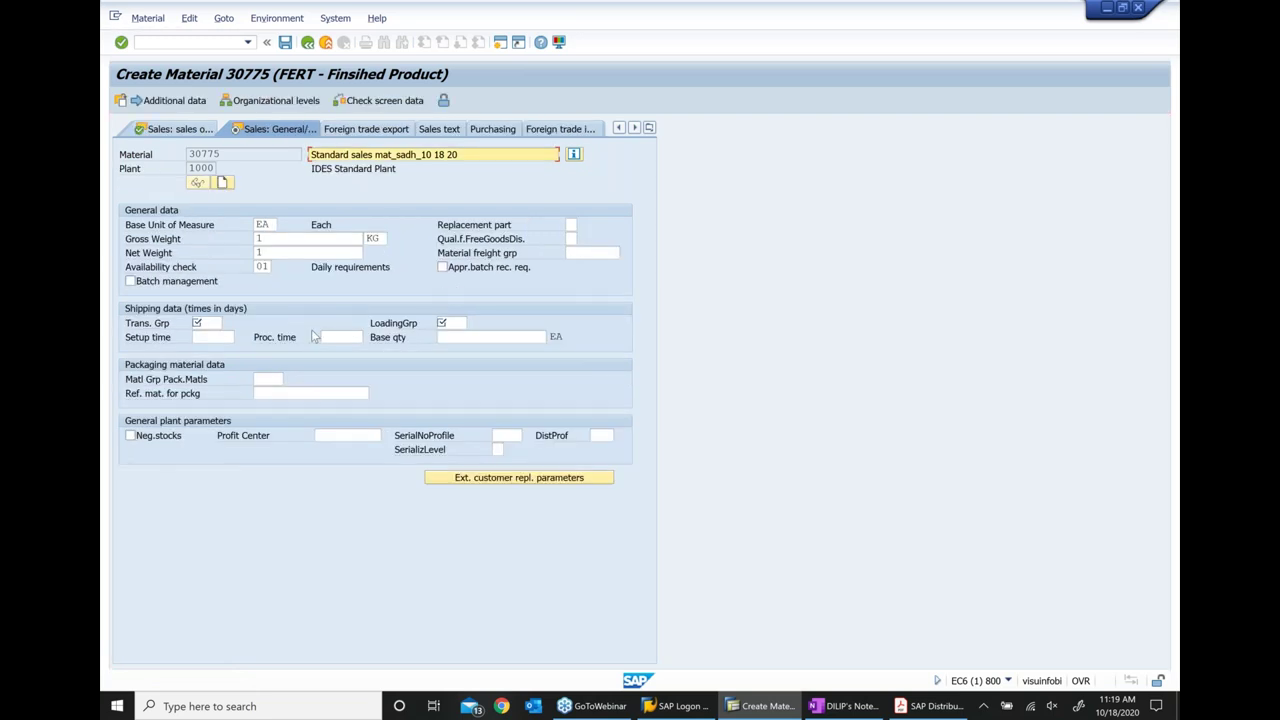
click(200, 323)
text(0001)
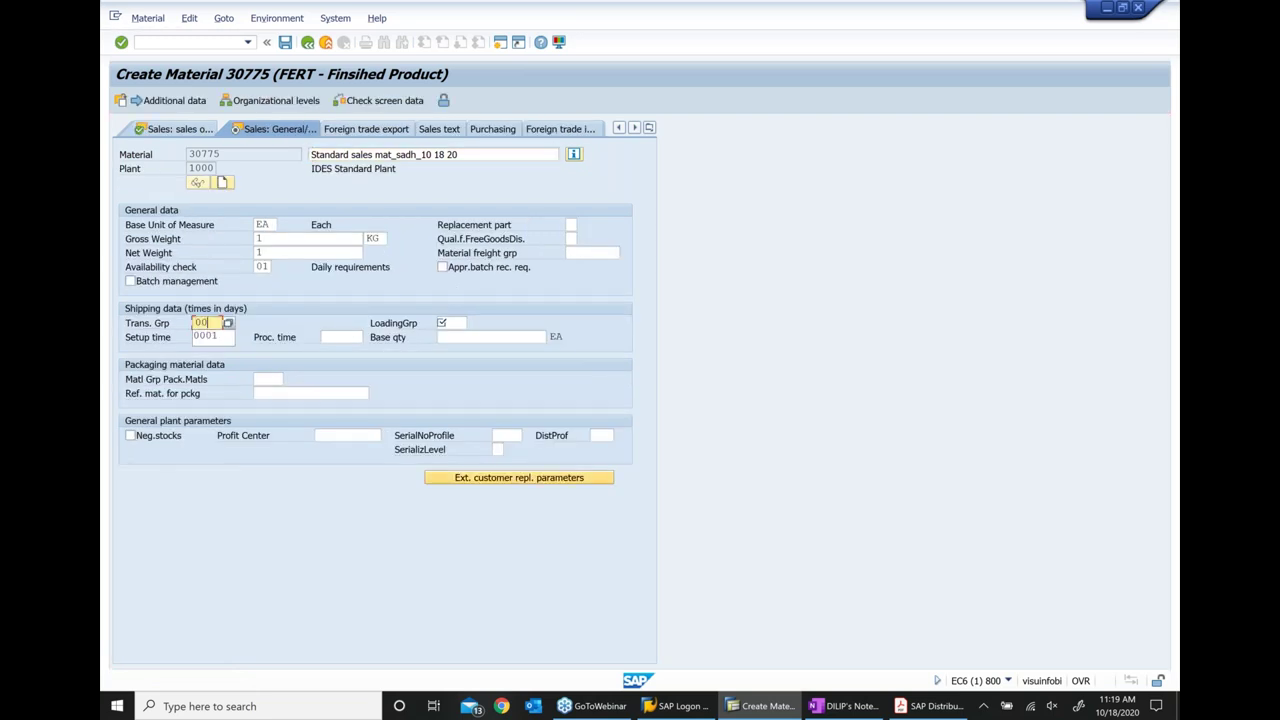
key(Tab)
text(0001)
key(Return)
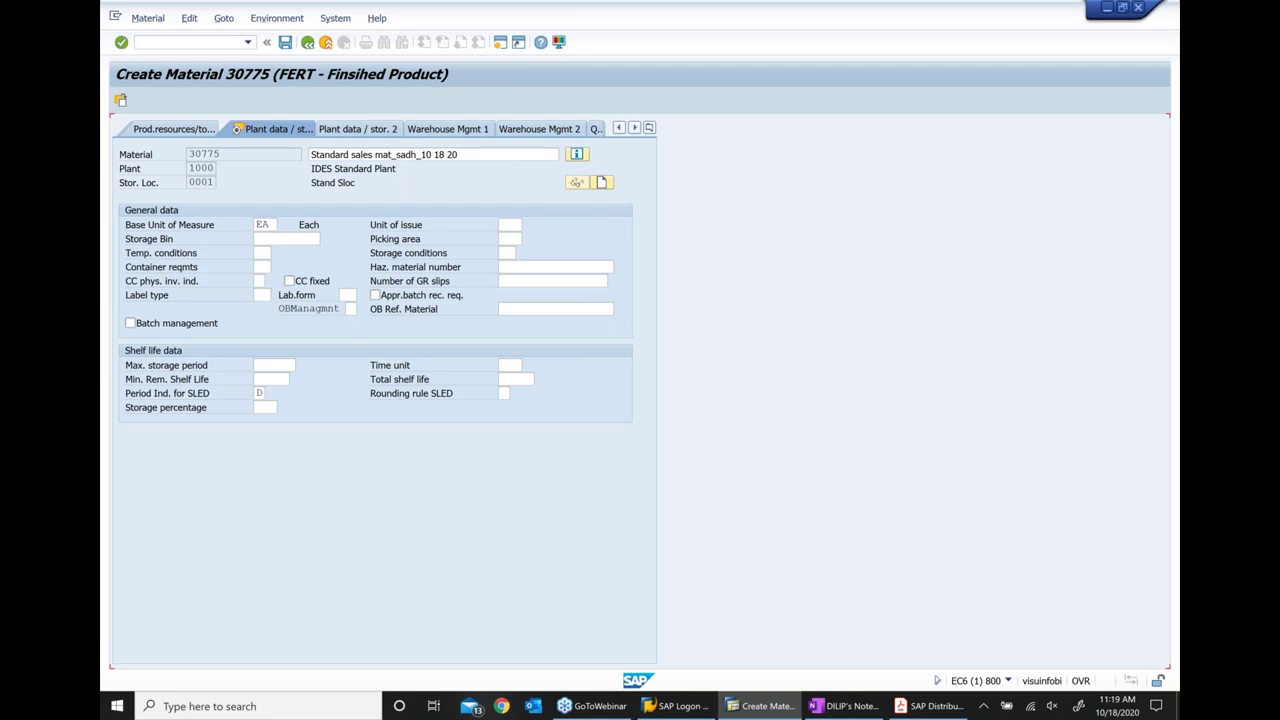
Assign valuation class 7920 and a standard price of 10 in the Accounting 1 view, and save the material
key(Return)
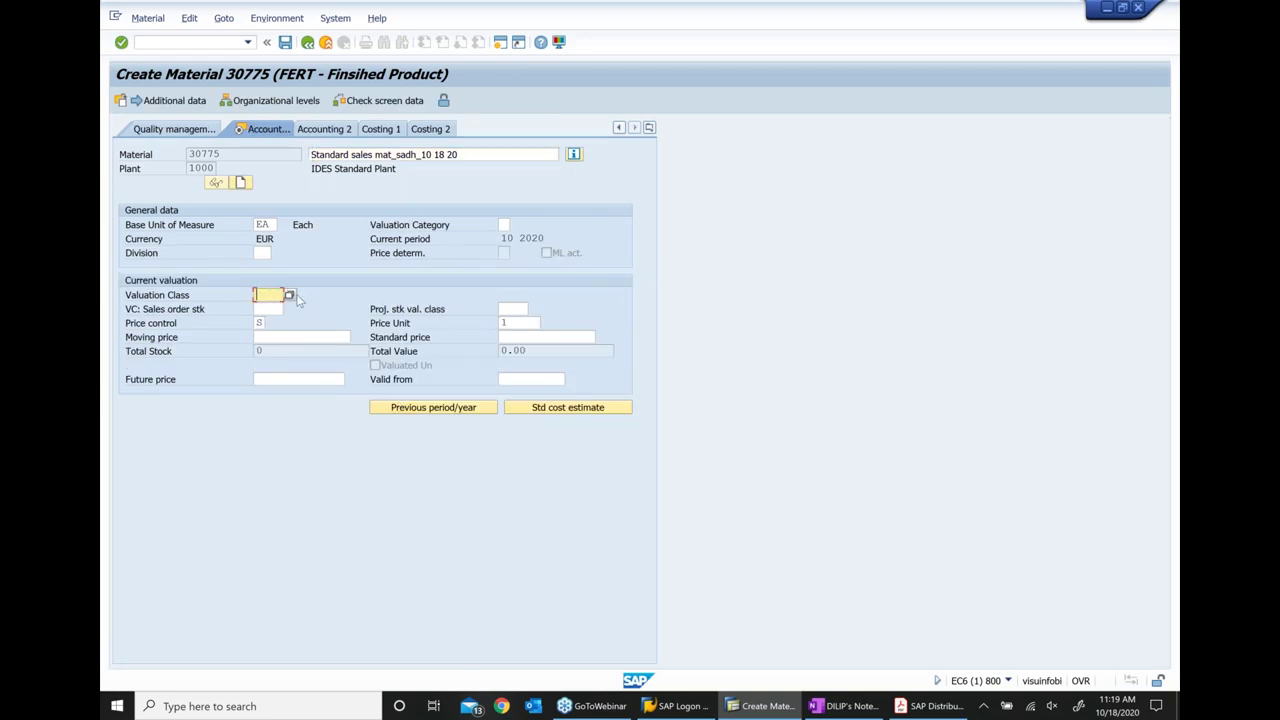
click(289, 295)
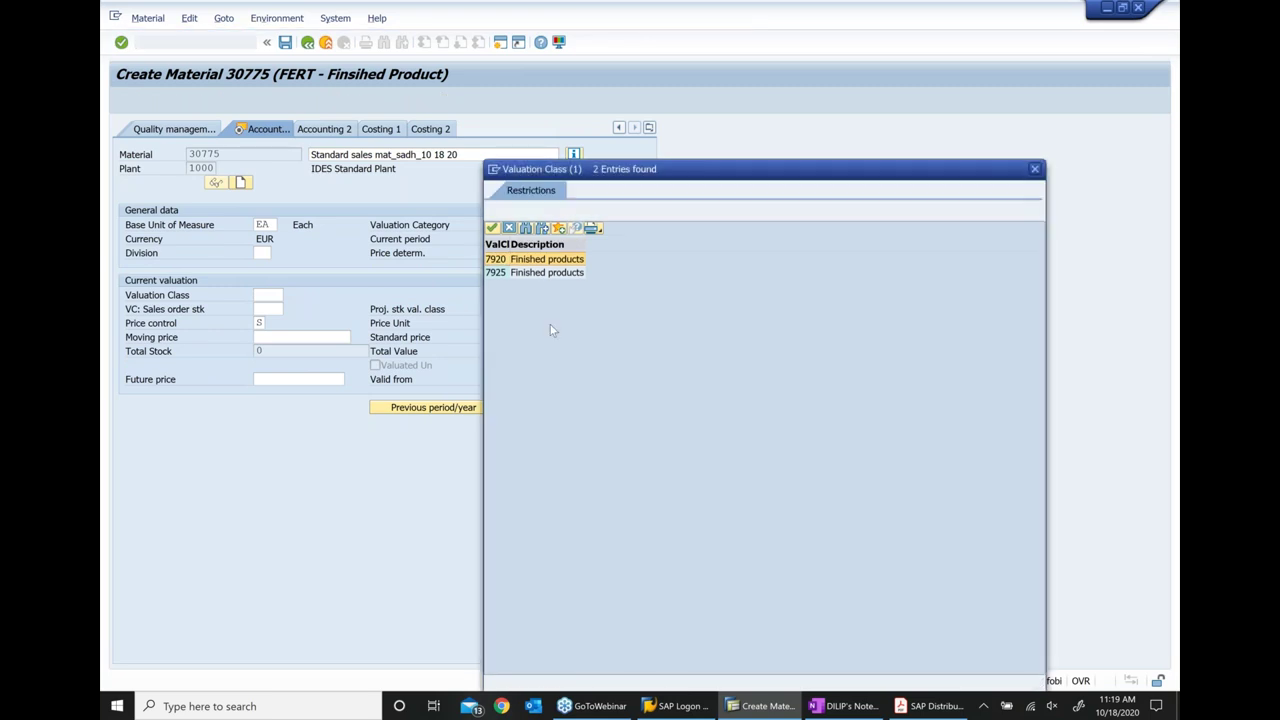
key(Return)
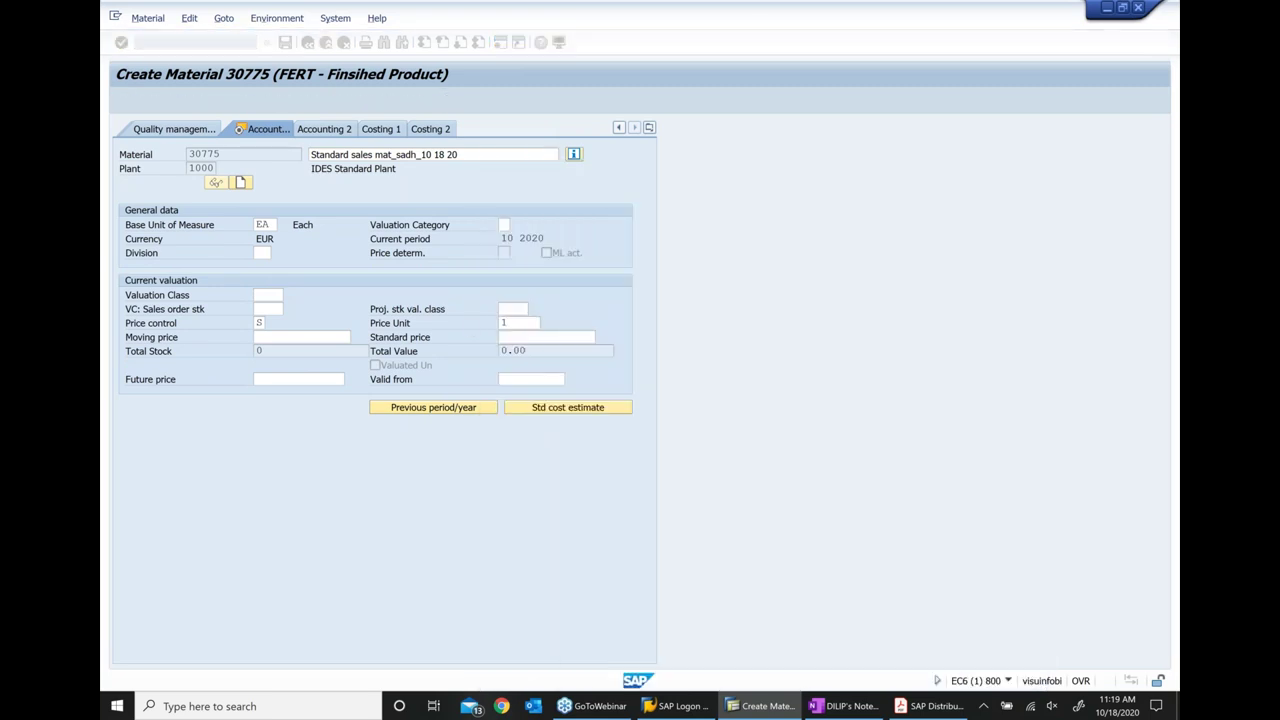
click(516, 336)
text(10)
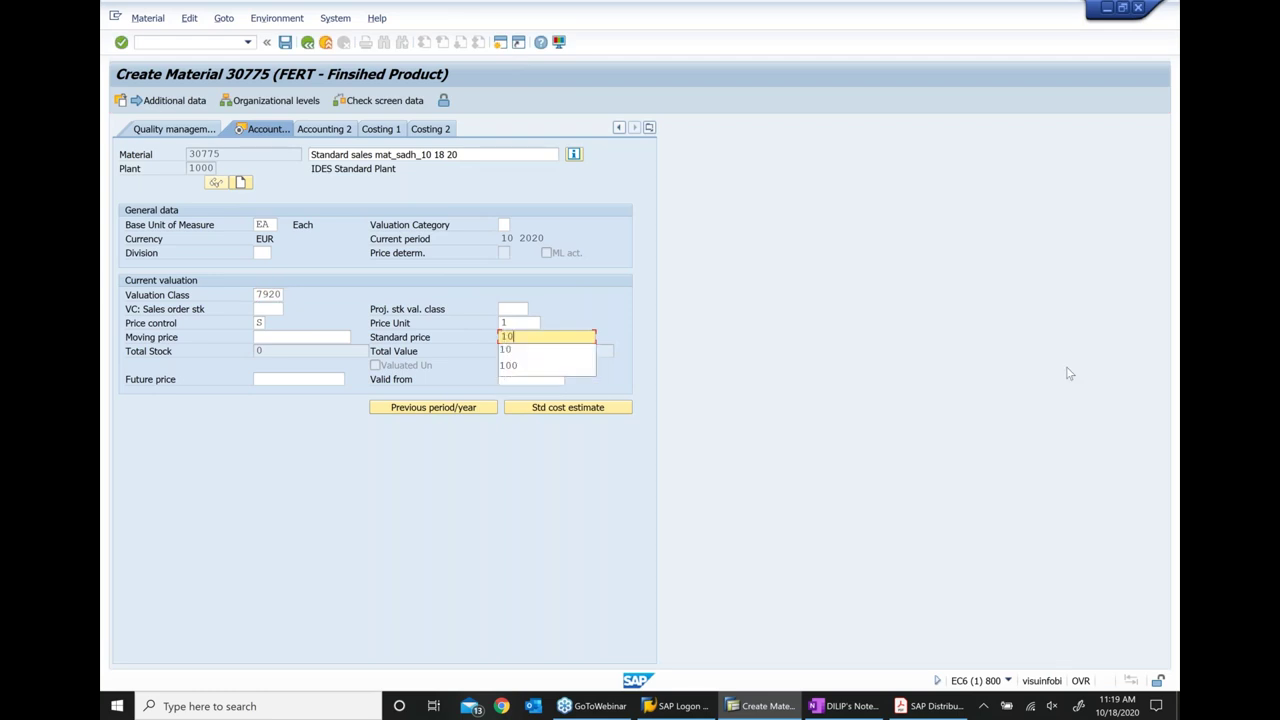
key(Return)
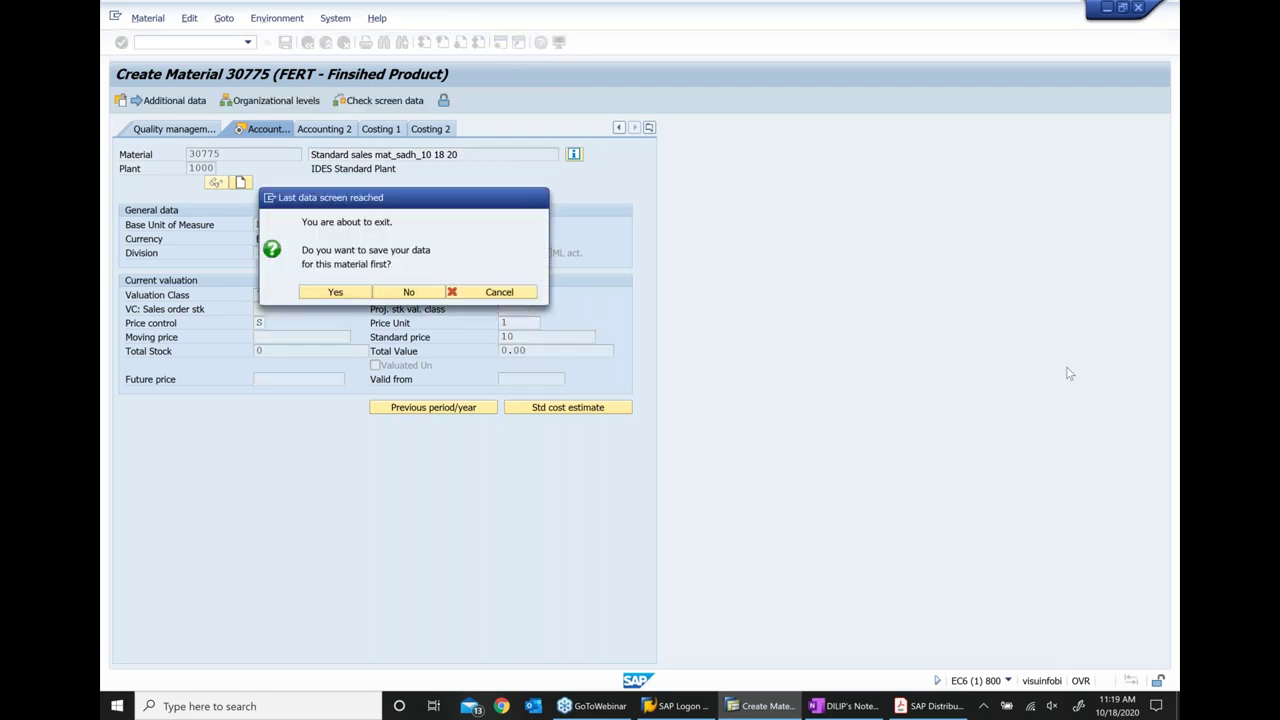
key(Return)
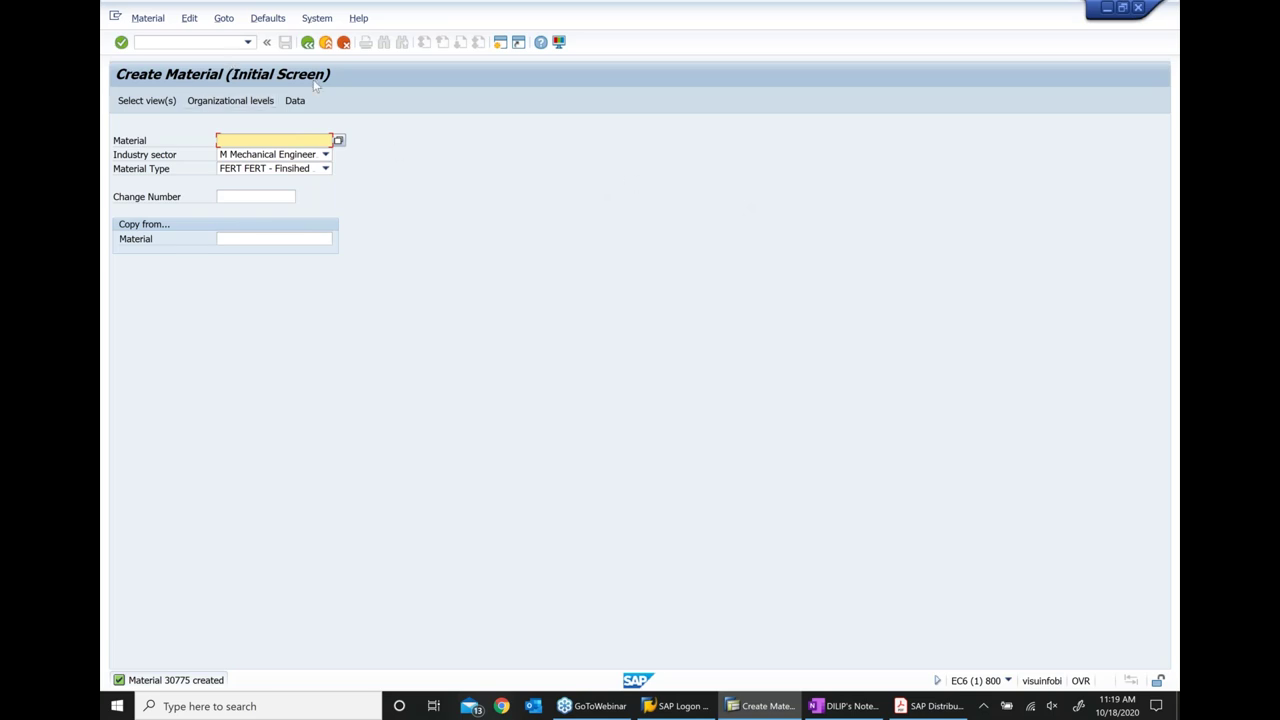
Open the saved material for immediate change, switch to OneNote and record "....30775" after the "Create a MMR" item
click(148, 18)
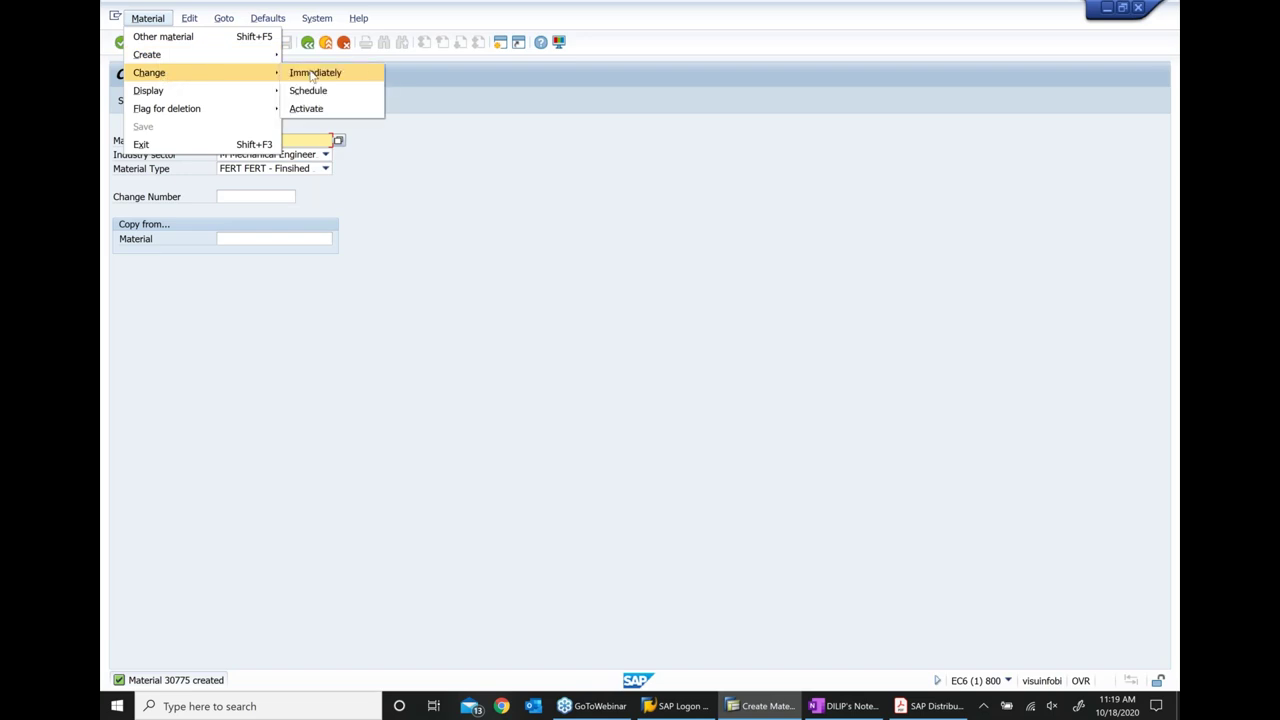
click(309, 71)
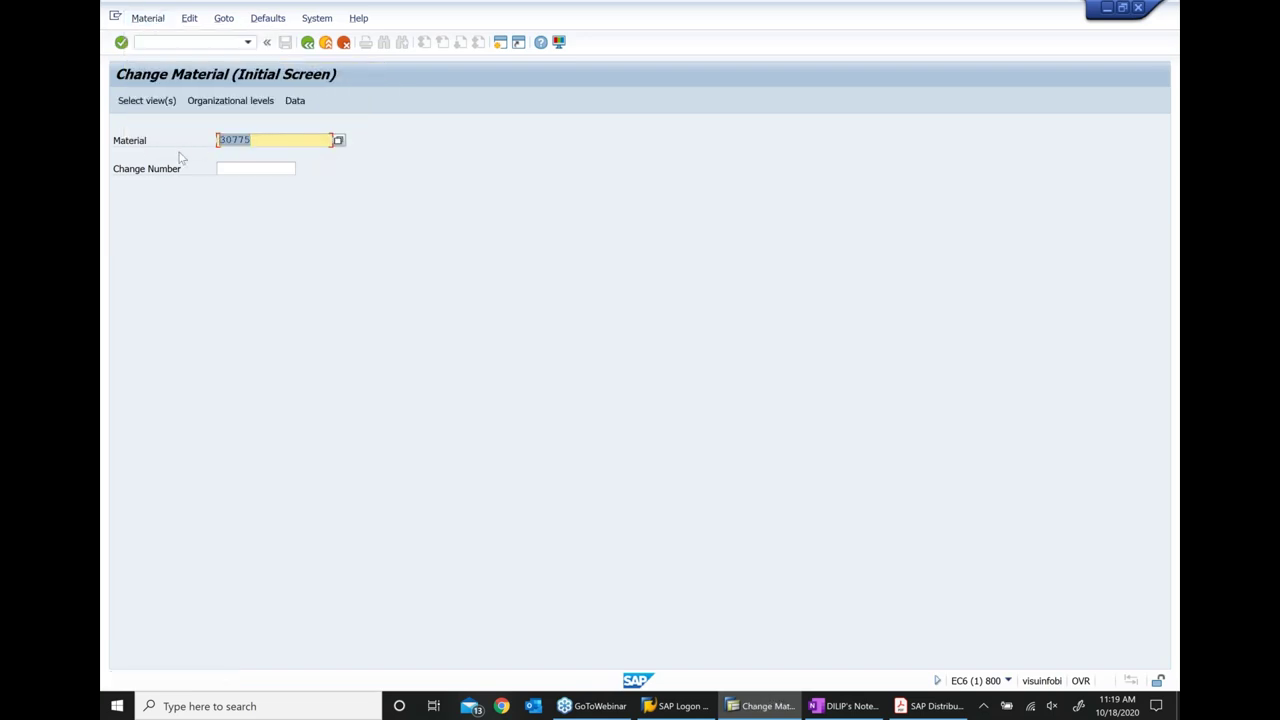
click(822, 700)
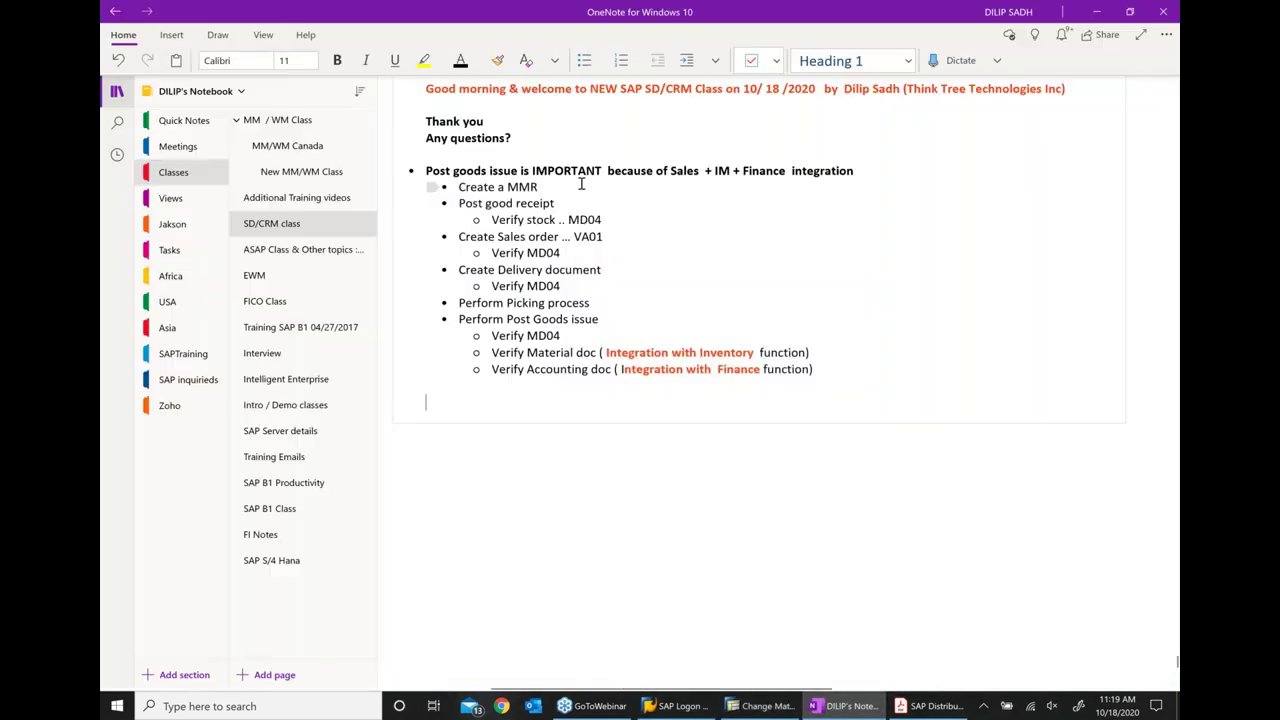
text(....)
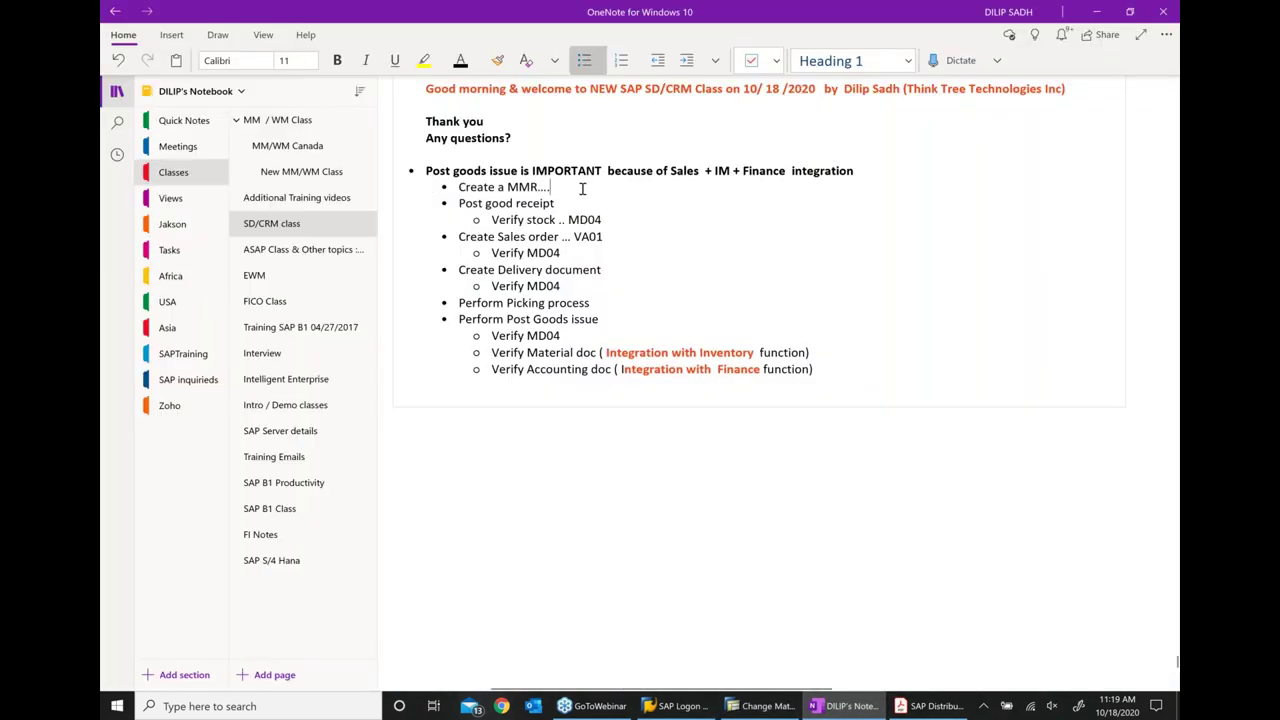
text(30775)
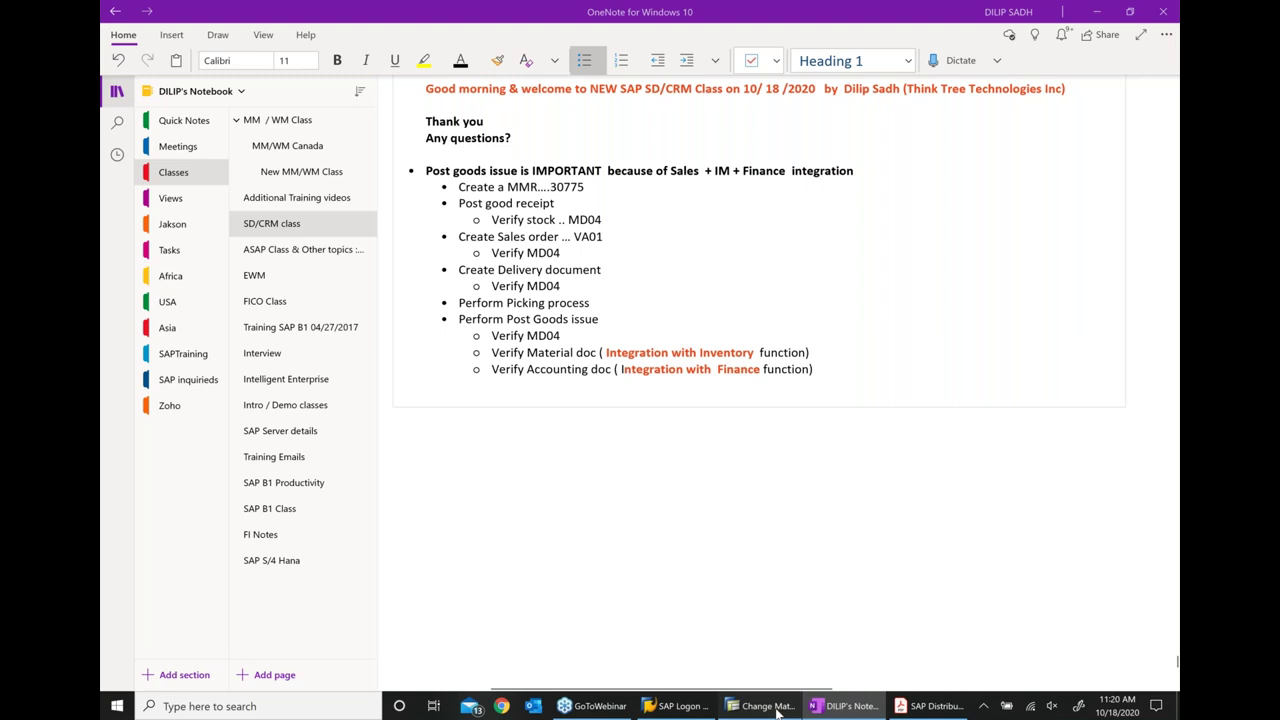
Switch back to SAP, start a MIGO goods receipt without PO and assign plant 1000 and storage location 0001
click(767, 706)
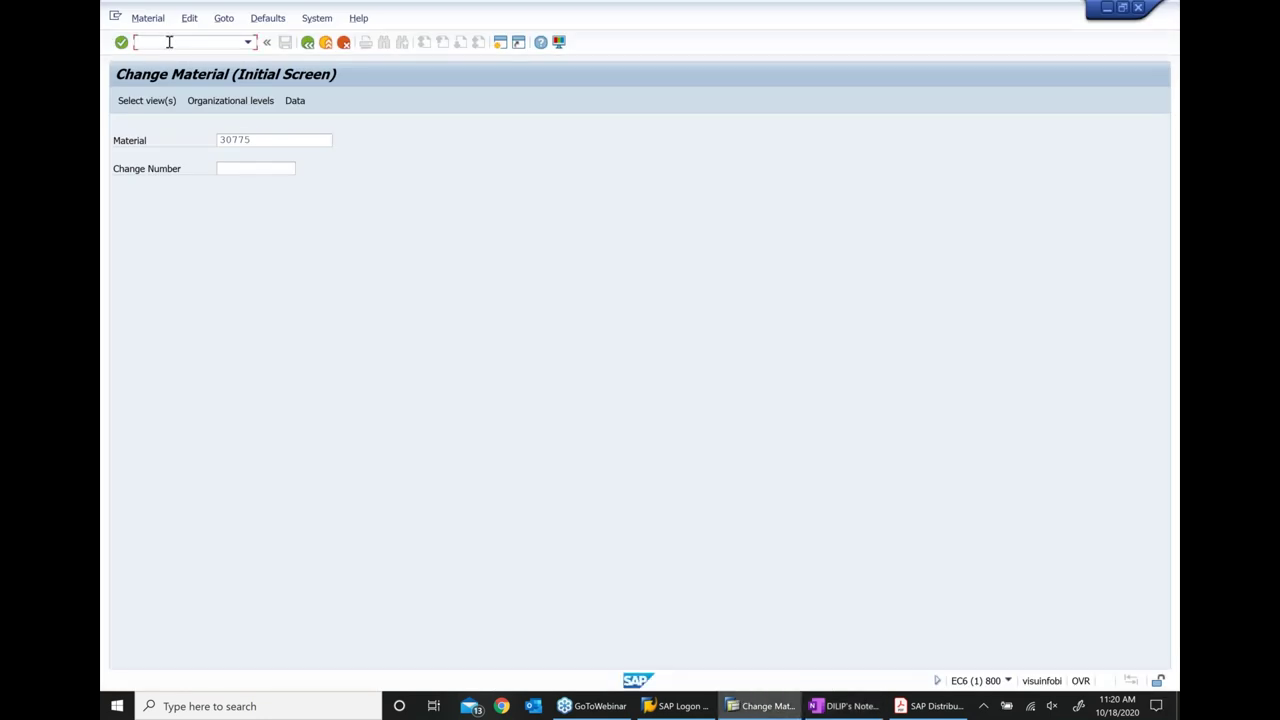
text(/nmigo)
key(Return)
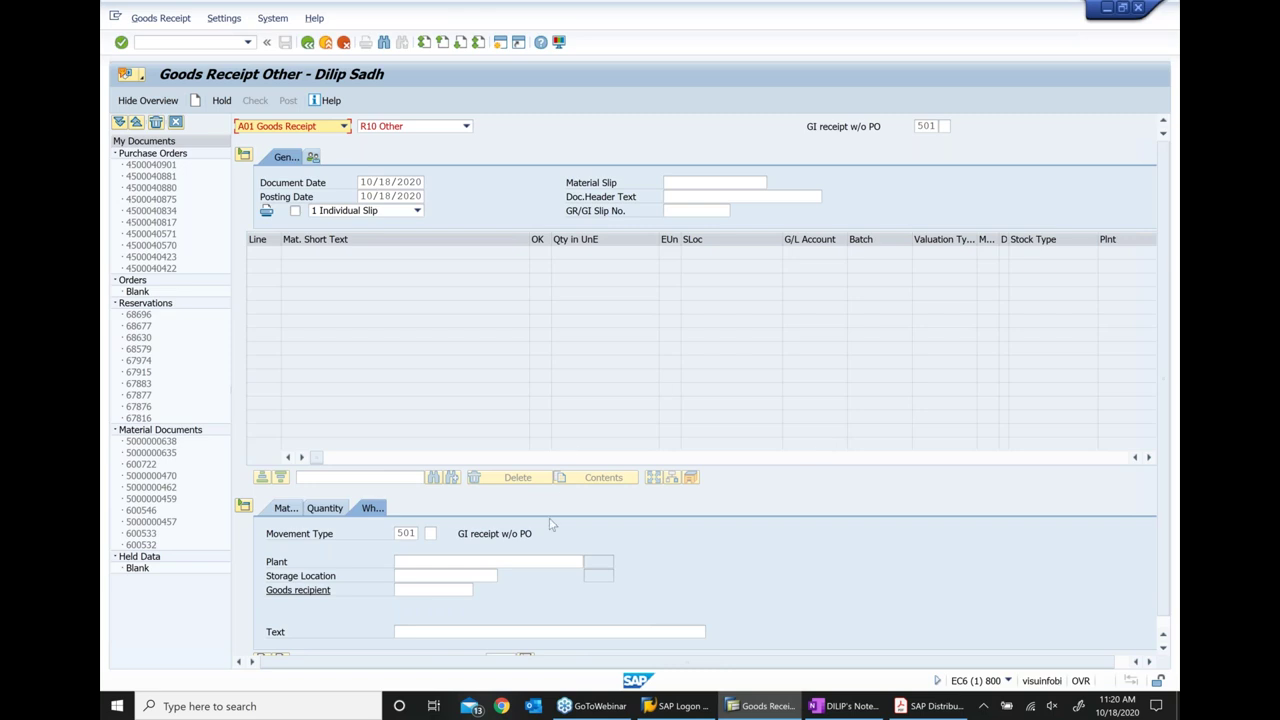
click(540, 562)
text(1000)
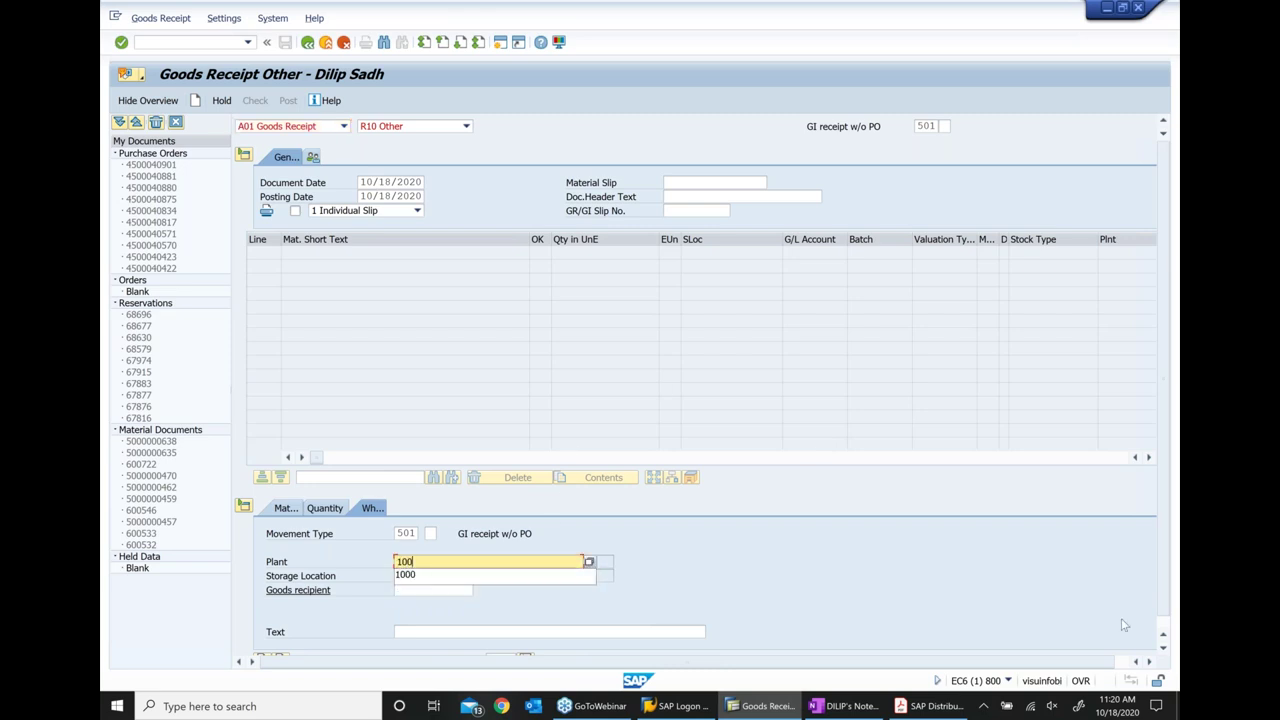
key(Tab)
text(0001)
key(Return)
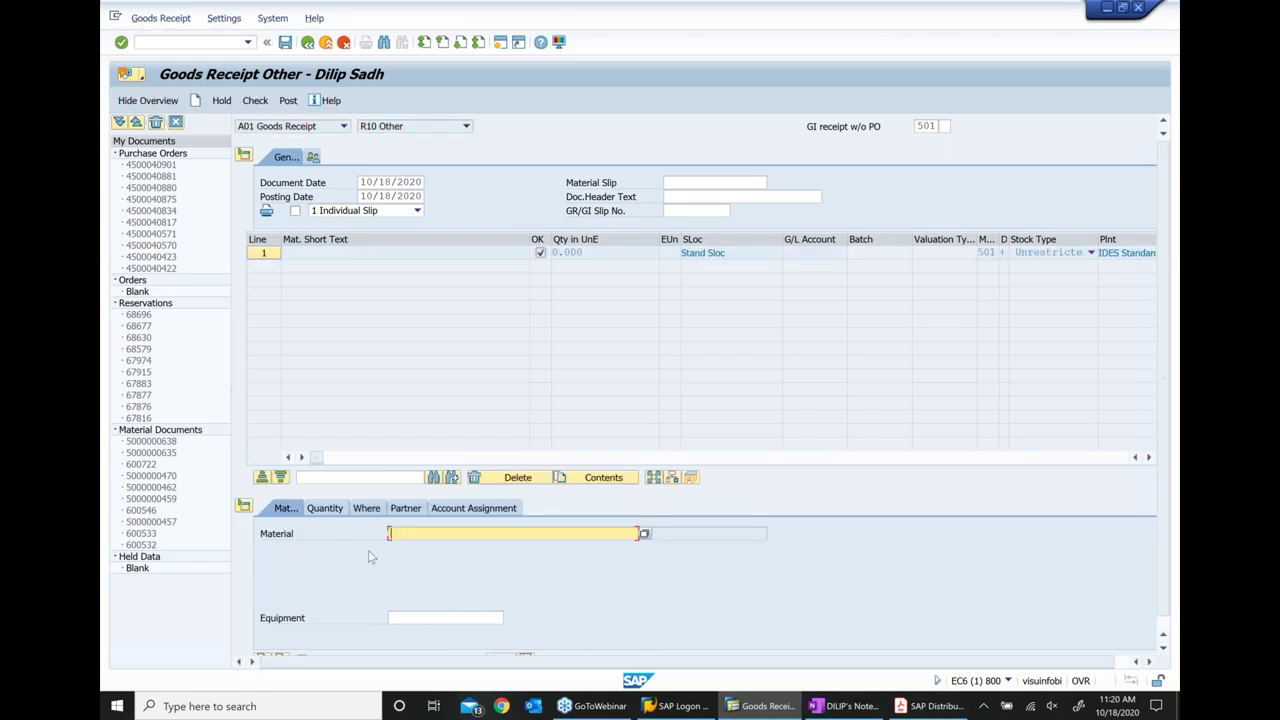
Enter material 30775 with a quantity of 1000 EA on the goods receipt line, check the document and post it
click(345, 515)
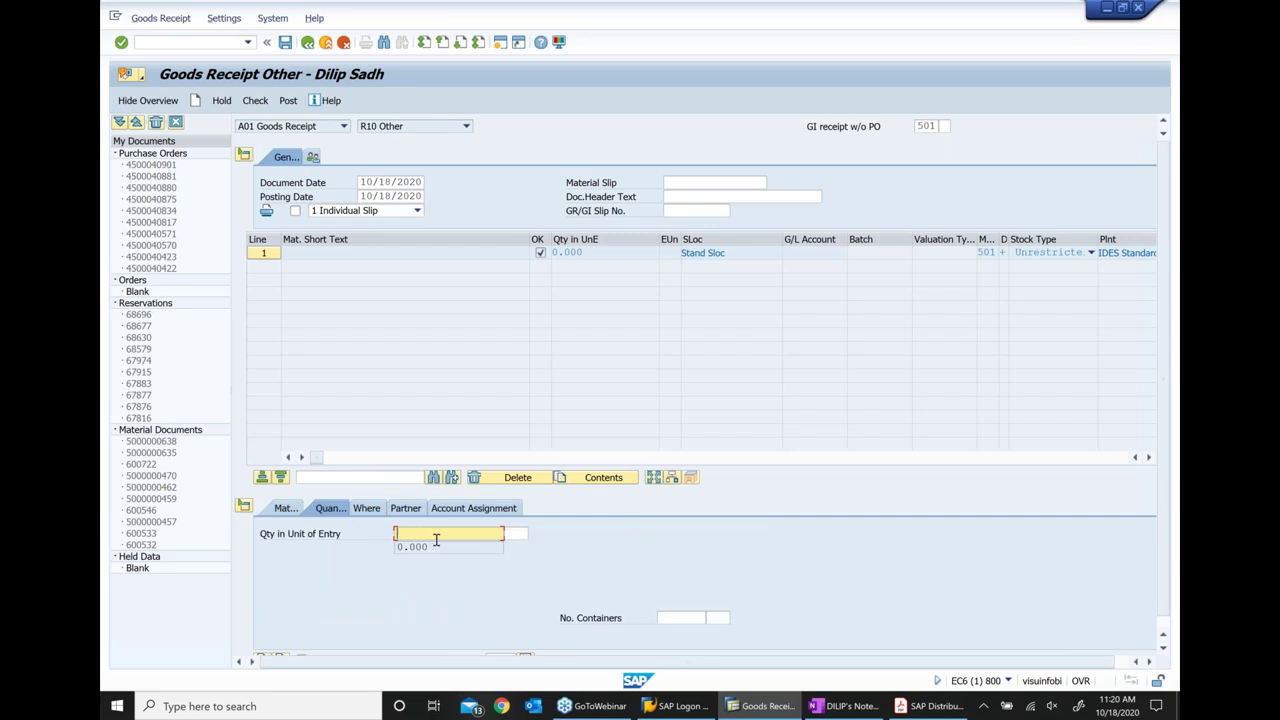
text(1000)
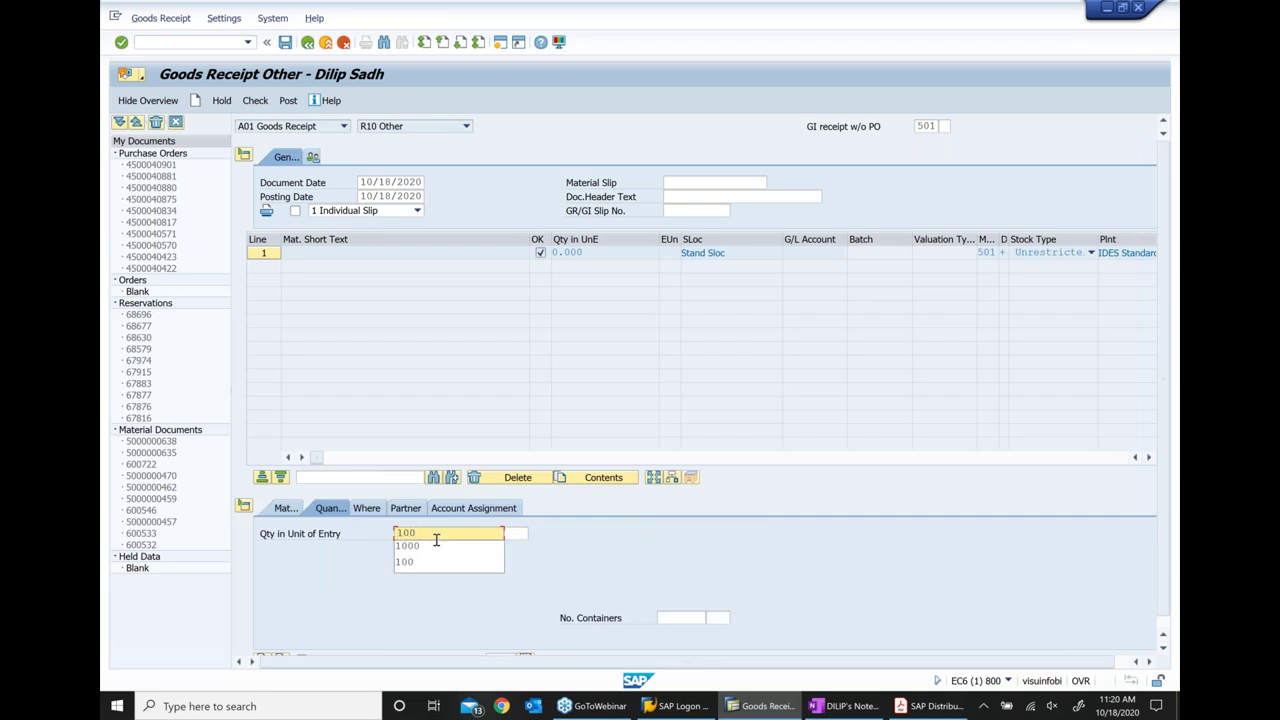
key(Return)
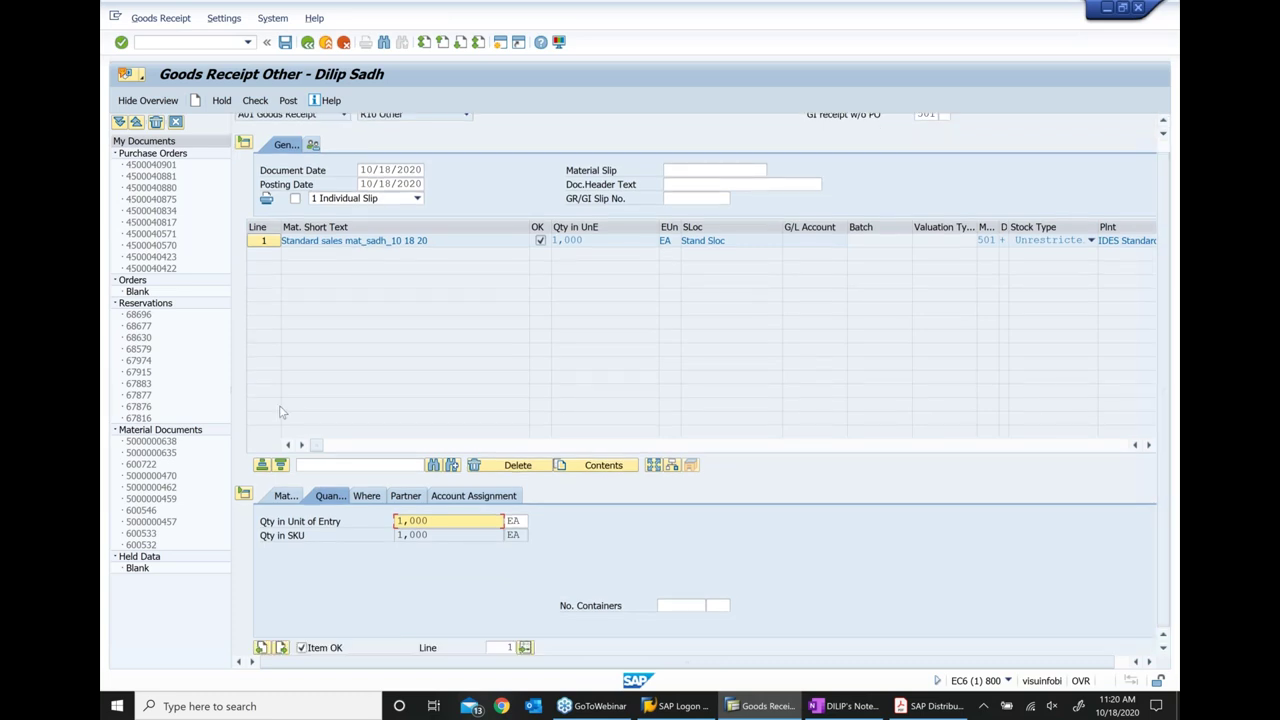
click(256, 104)
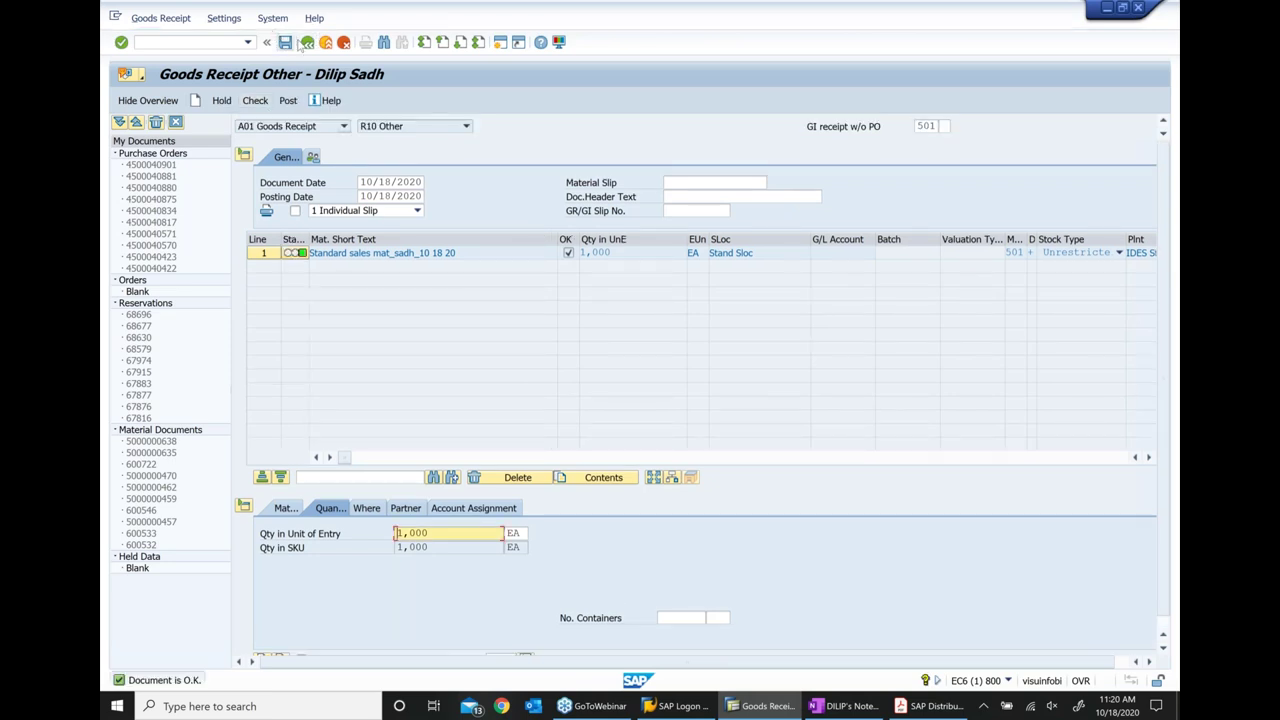
click(285, 44)
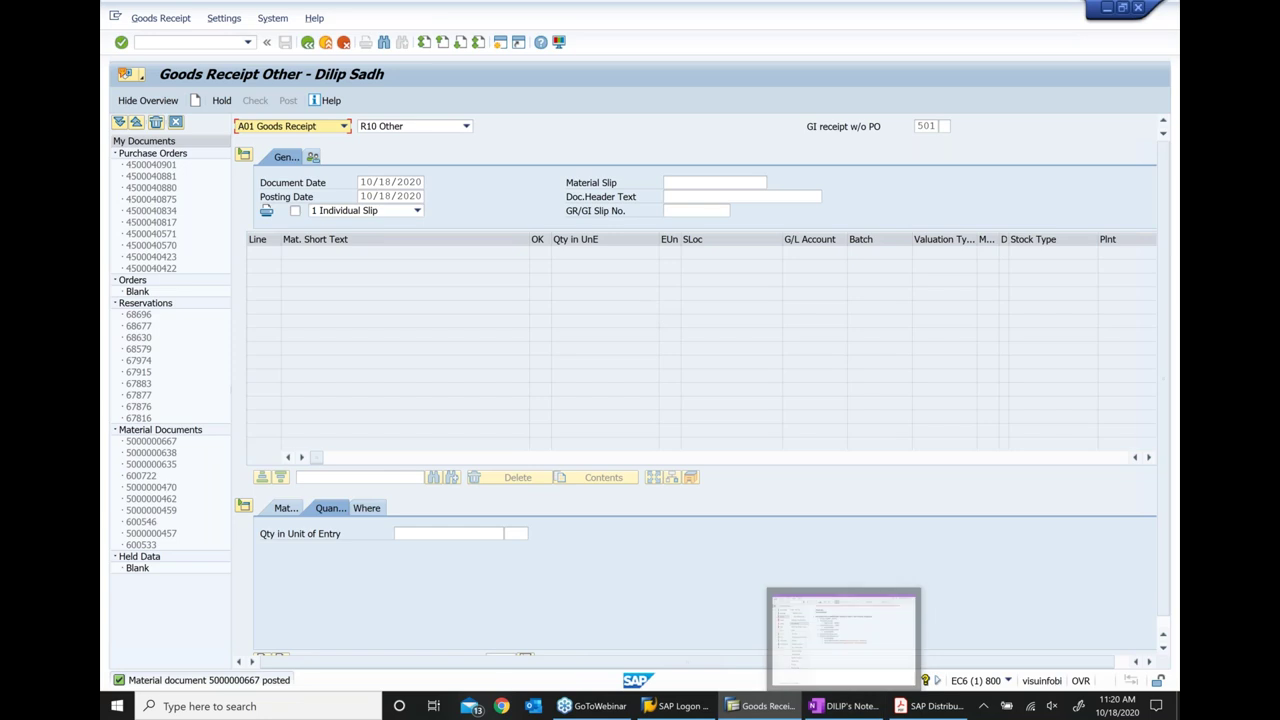
Consult the verify-stock note in OneNote, display SAP's MD04 stock/requirements list for material 30775 in plant 1000, and check the available quantity
click(855, 706)
drag(491, 219, 604, 217)
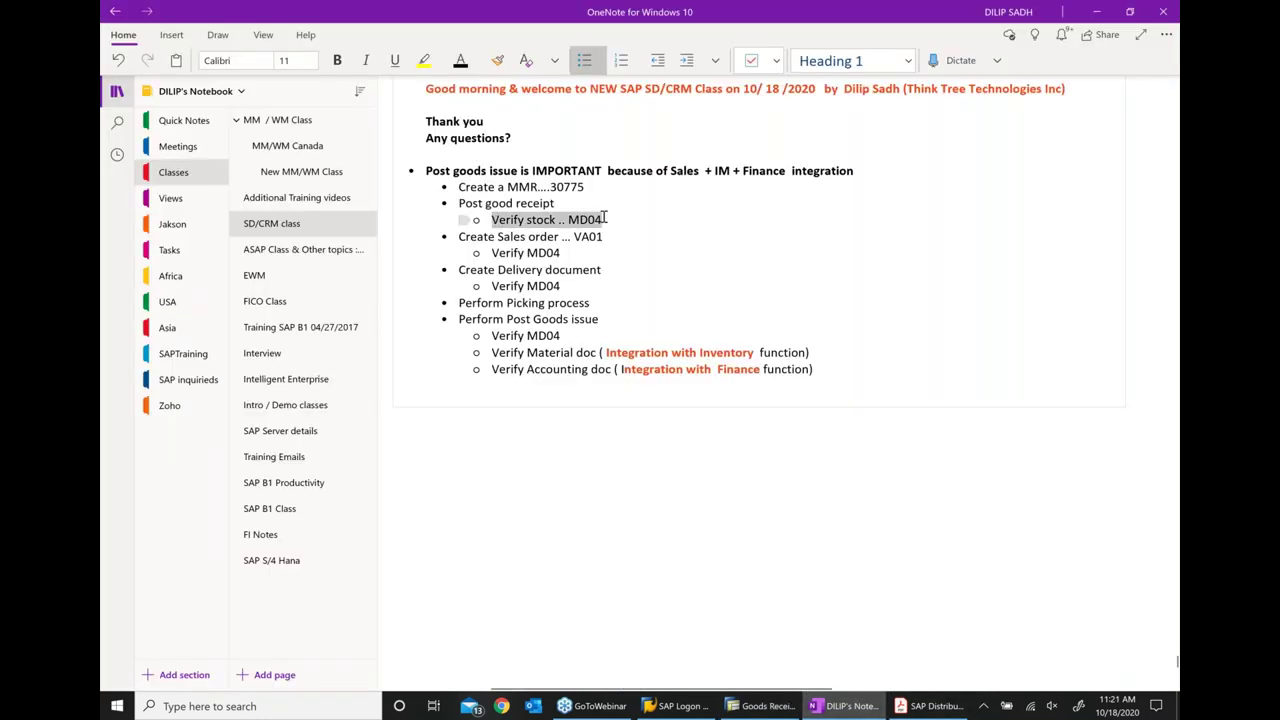
click(757, 708)
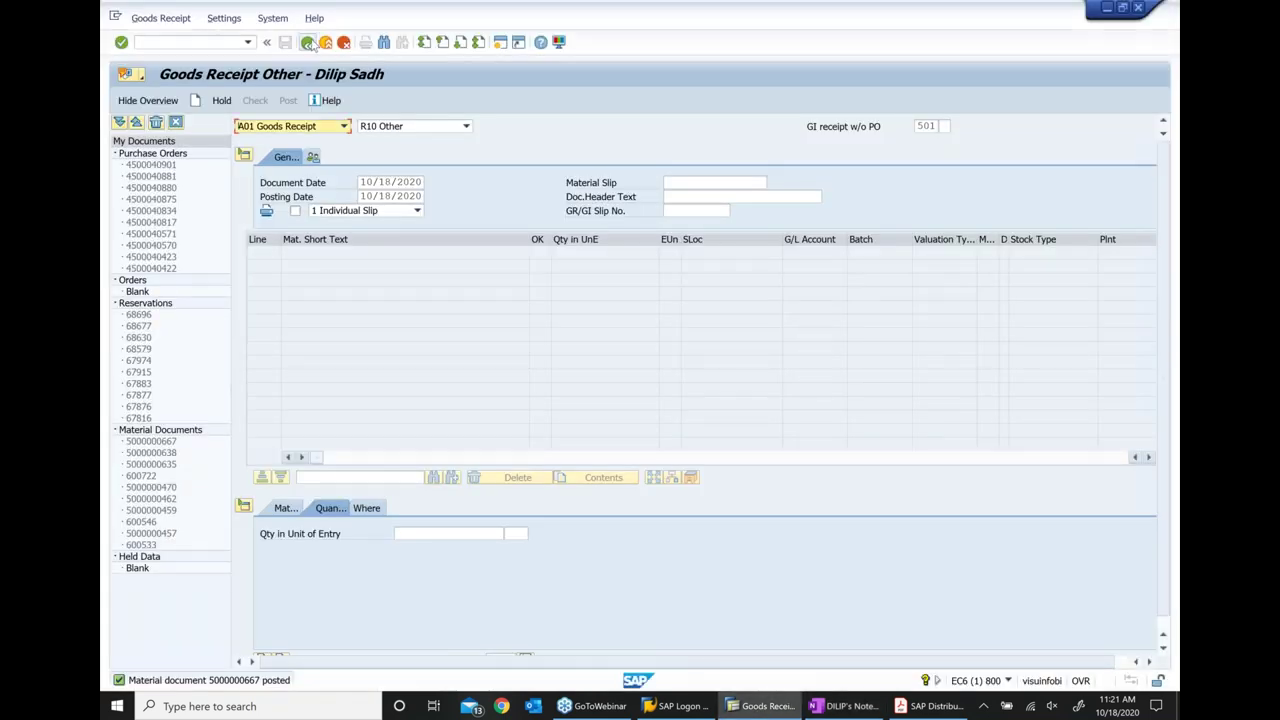
click(309, 43)
text(md)
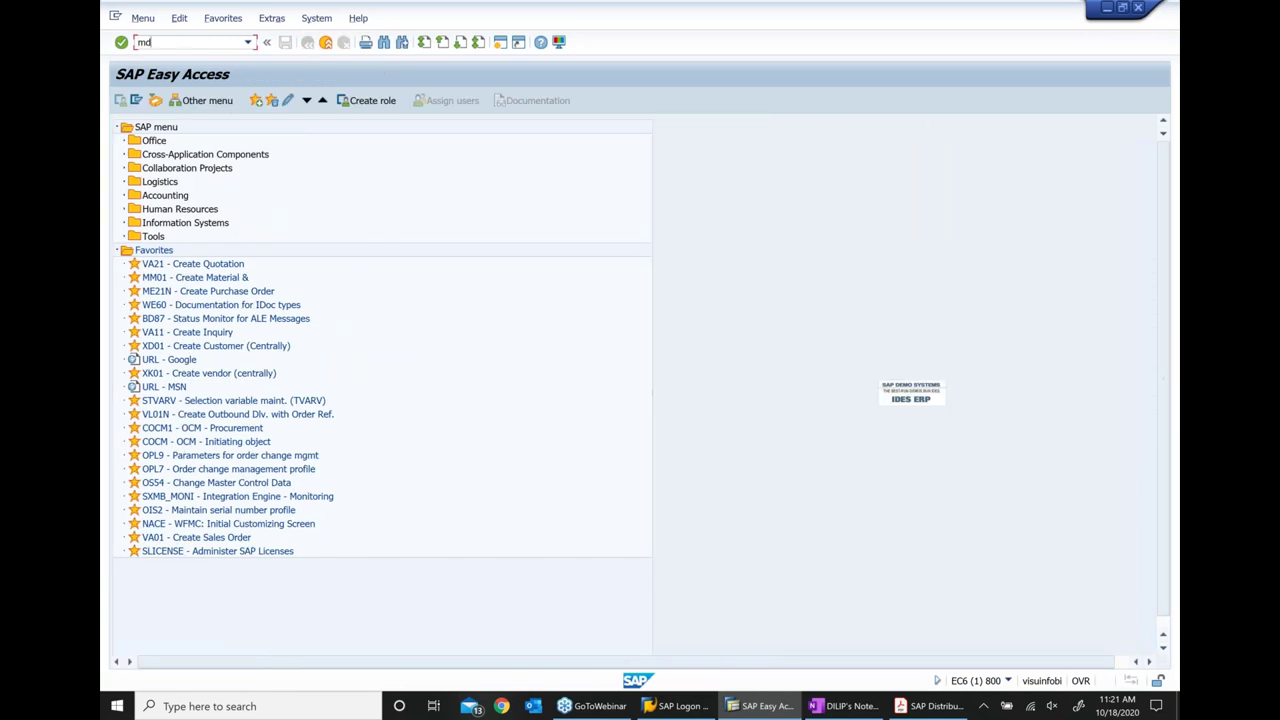
text(04)
key(Return)
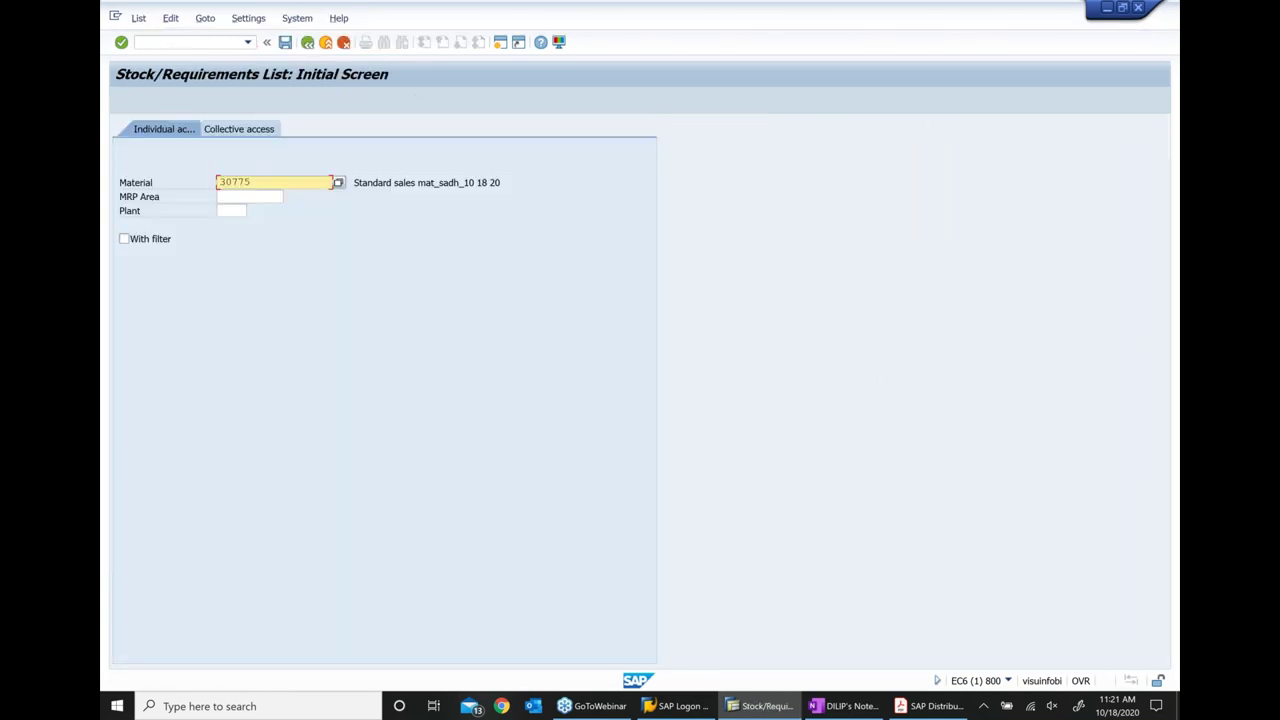
click(226, 208)
text(1000)
key(Return)
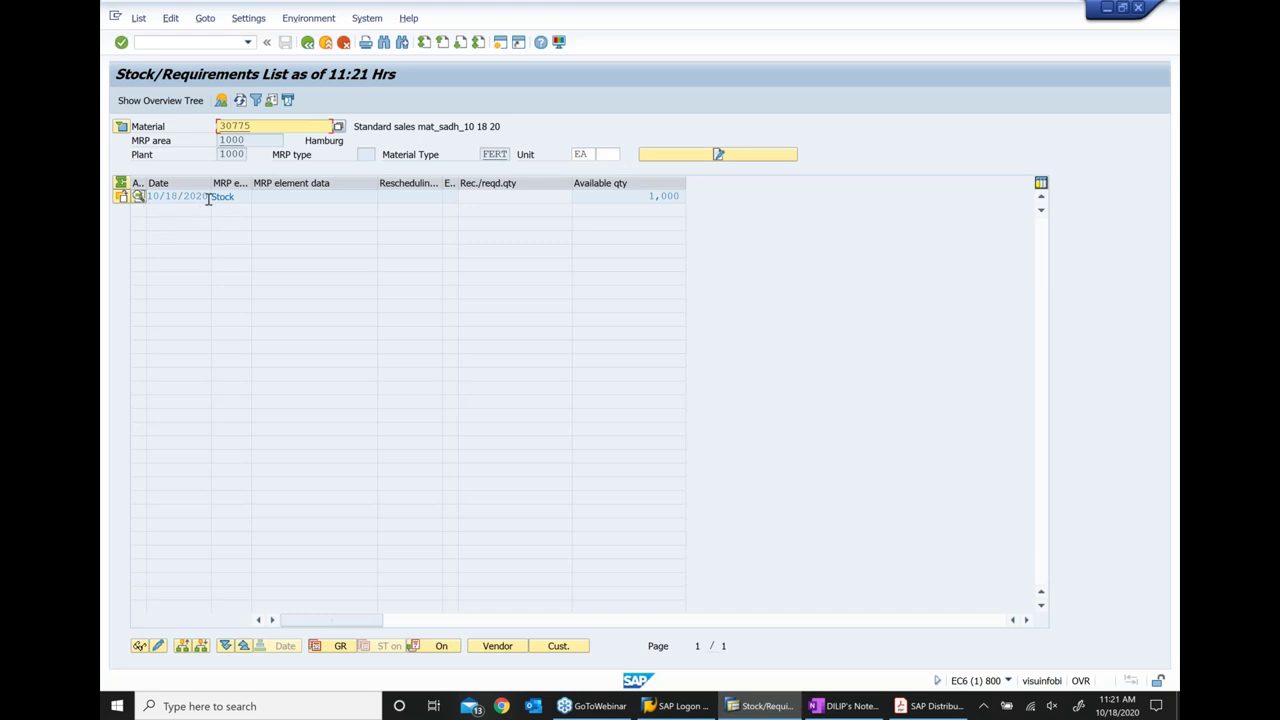
click(645, 197)
key(shift+End)
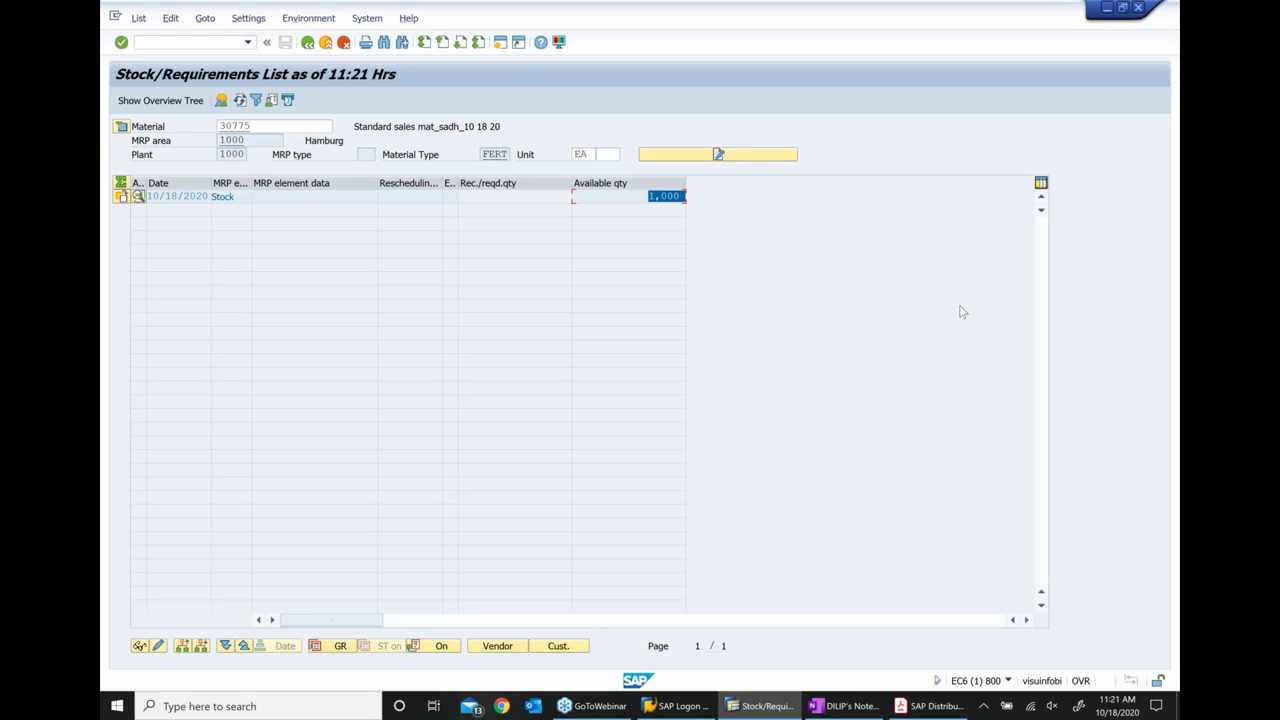
click(238, 196)
drag(651, 196, 744, 201)
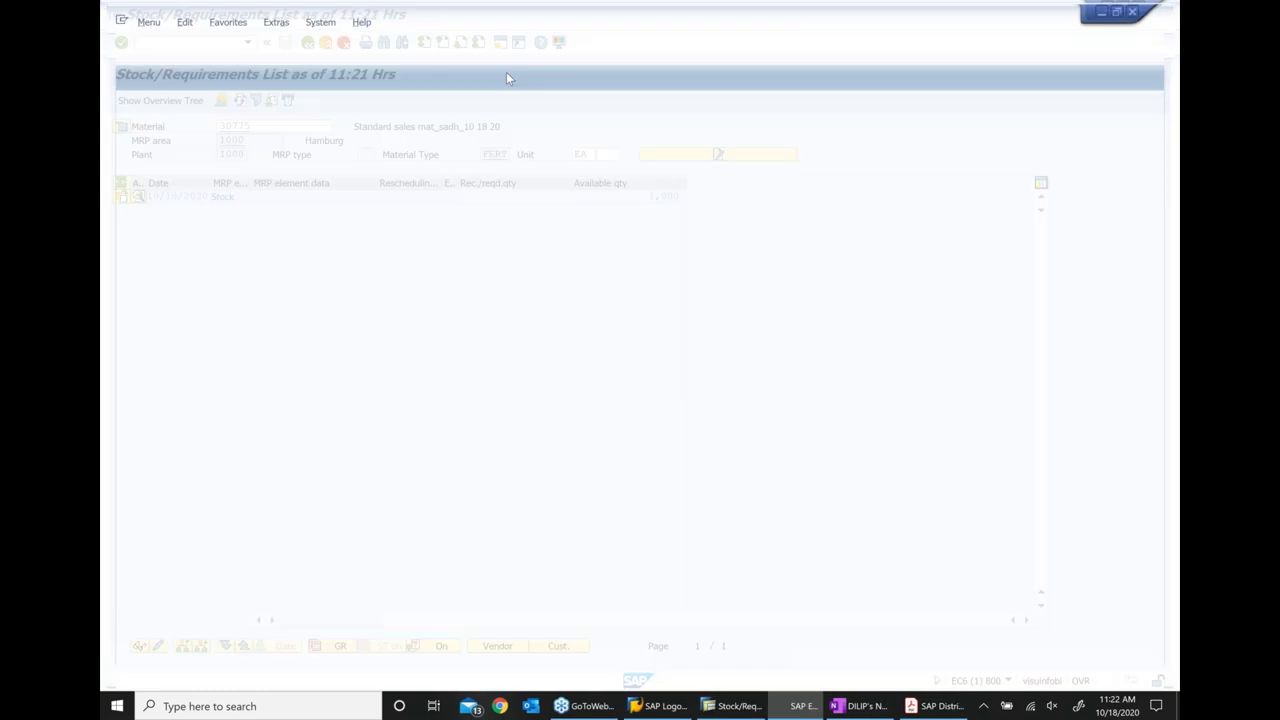
Start a VA01 sales order in a new session with order type OR, sales organization 1000, distribution channel 10 and division 00
text(va01)
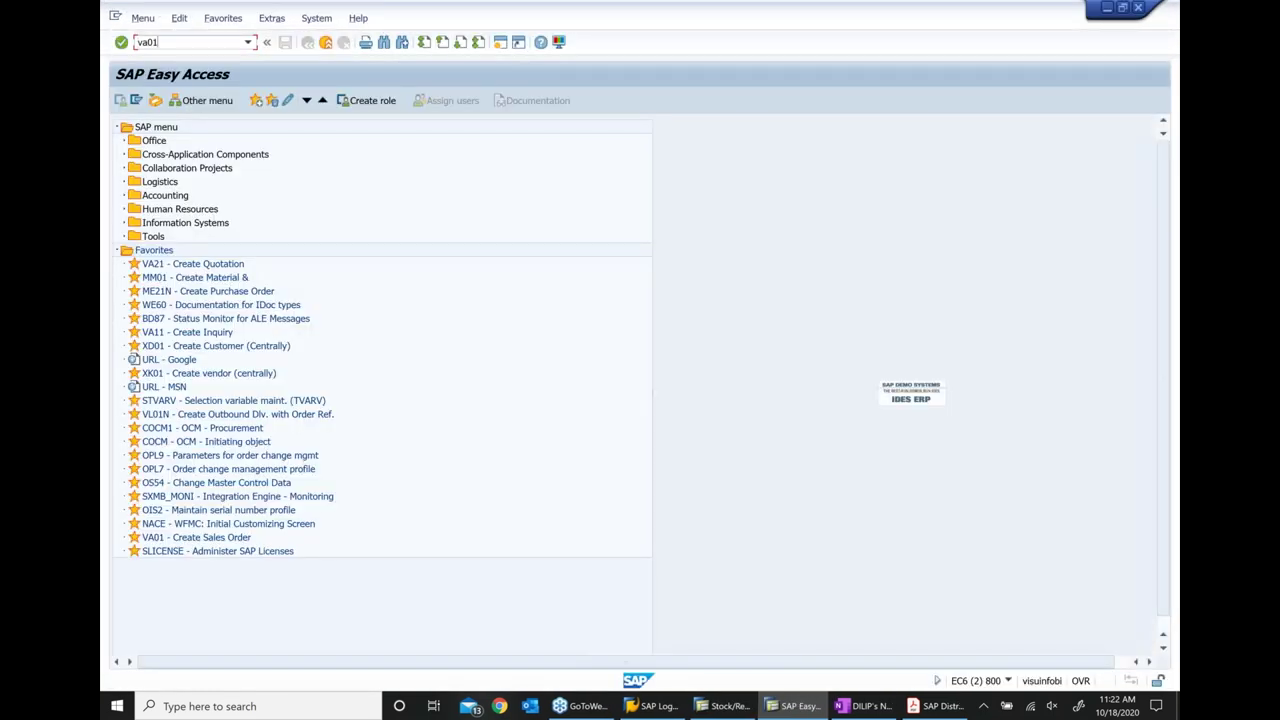
key(Return)
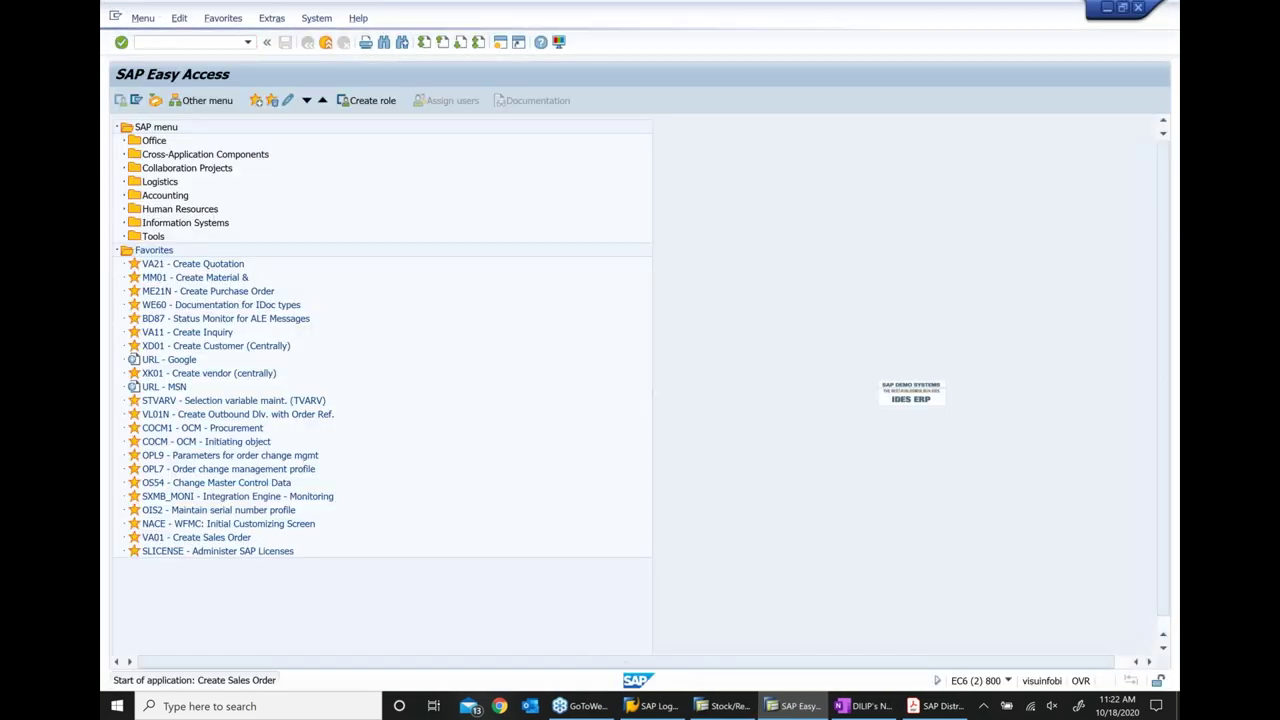
text(or)
key(Tab)
text(1000)
key(Tab)
text(10)
key(Tab)
text(00)
key(Return)
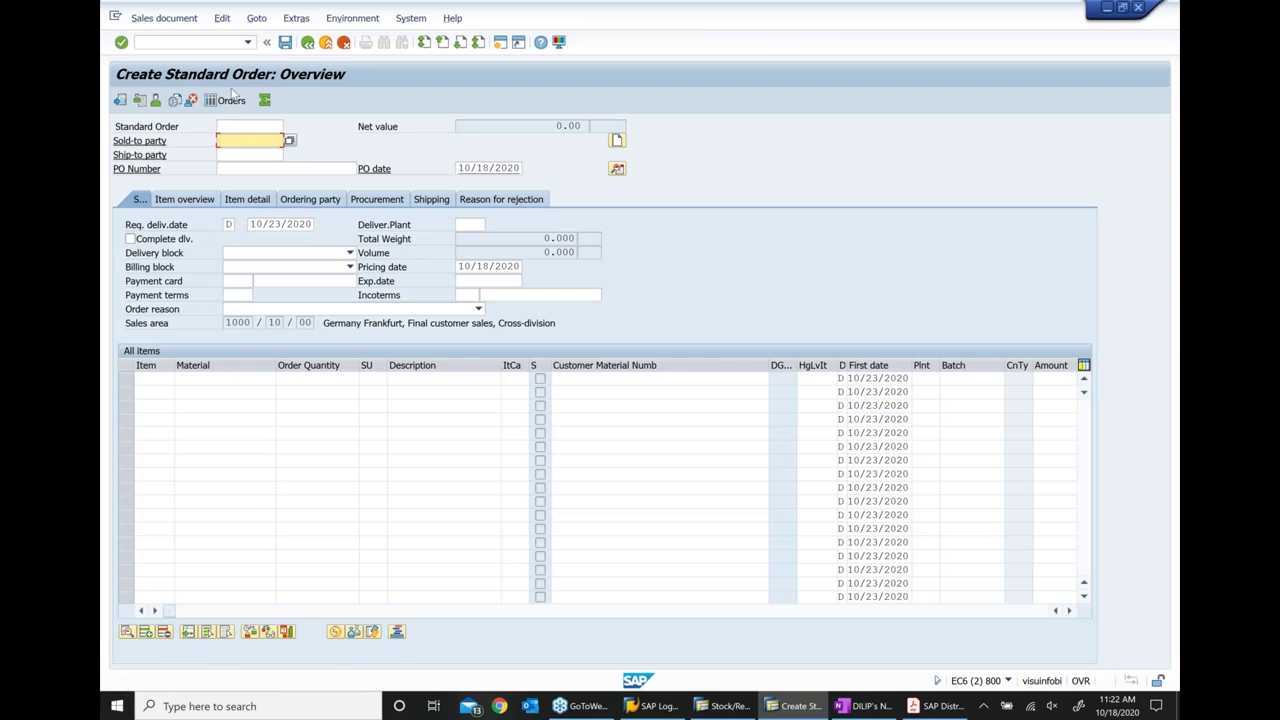
Enter the sold-to party's customer number and the purchase order number in the standard order header
key(BackSpace)
text(66)
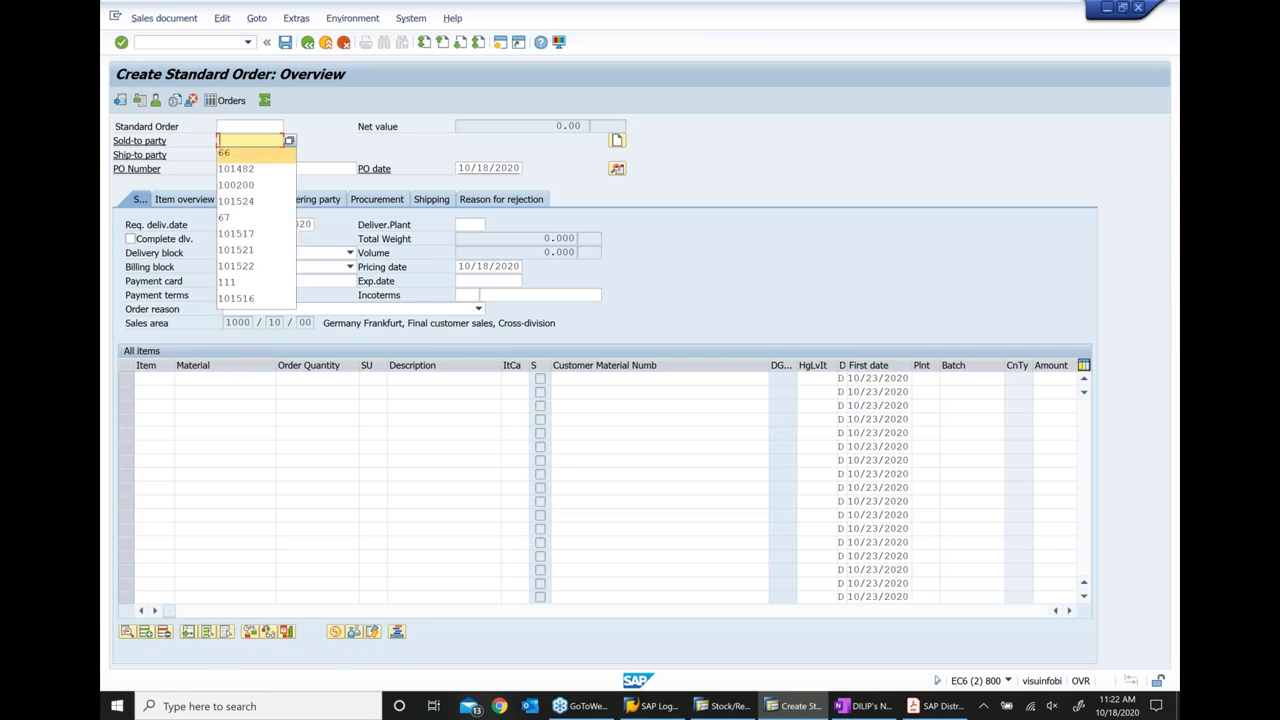
key(Return)
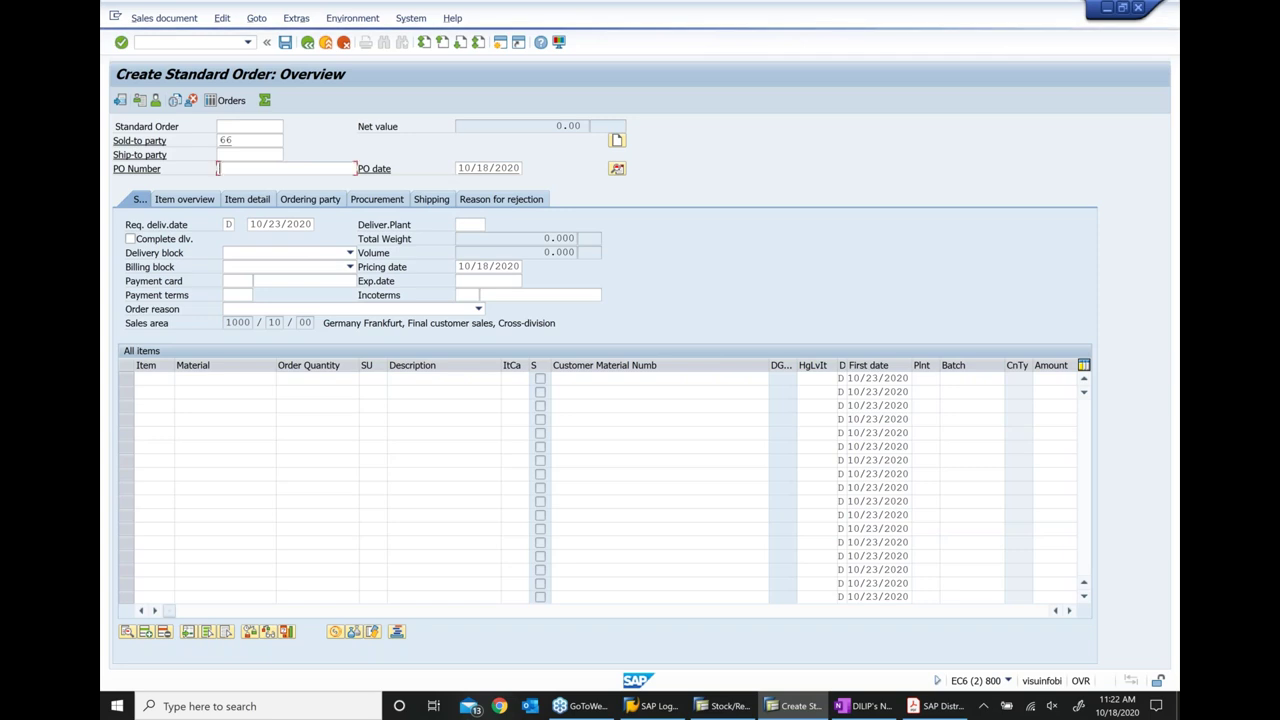
text(11)
key(Return)
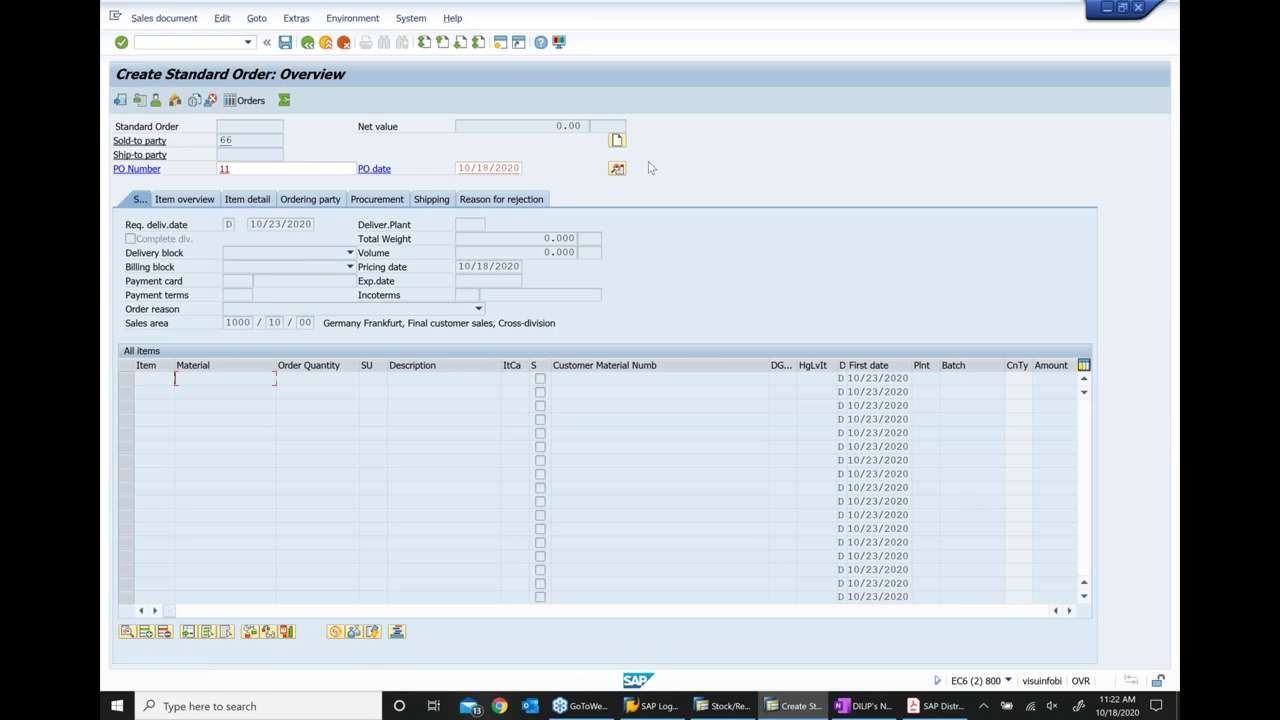
Add material 30775 with an order quantity of 10 EA as the first item and save the sales order
key(BackSpace)
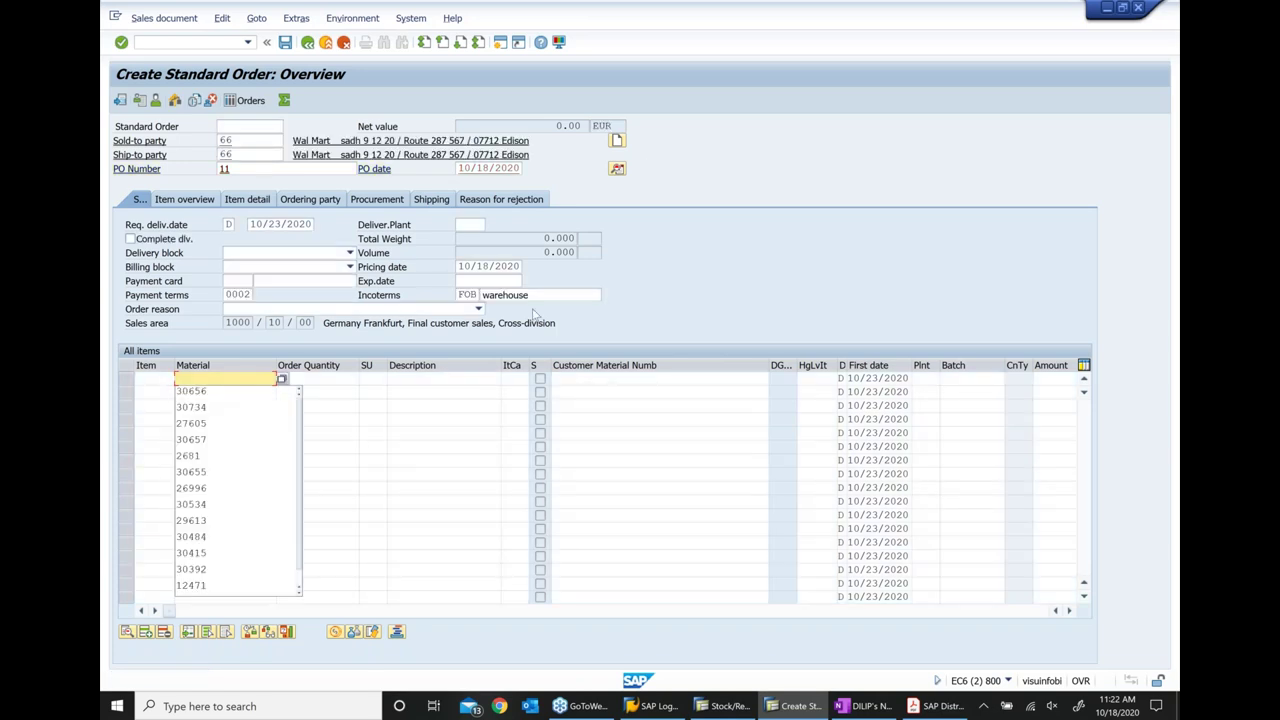
text(30775)
click(343, 381)
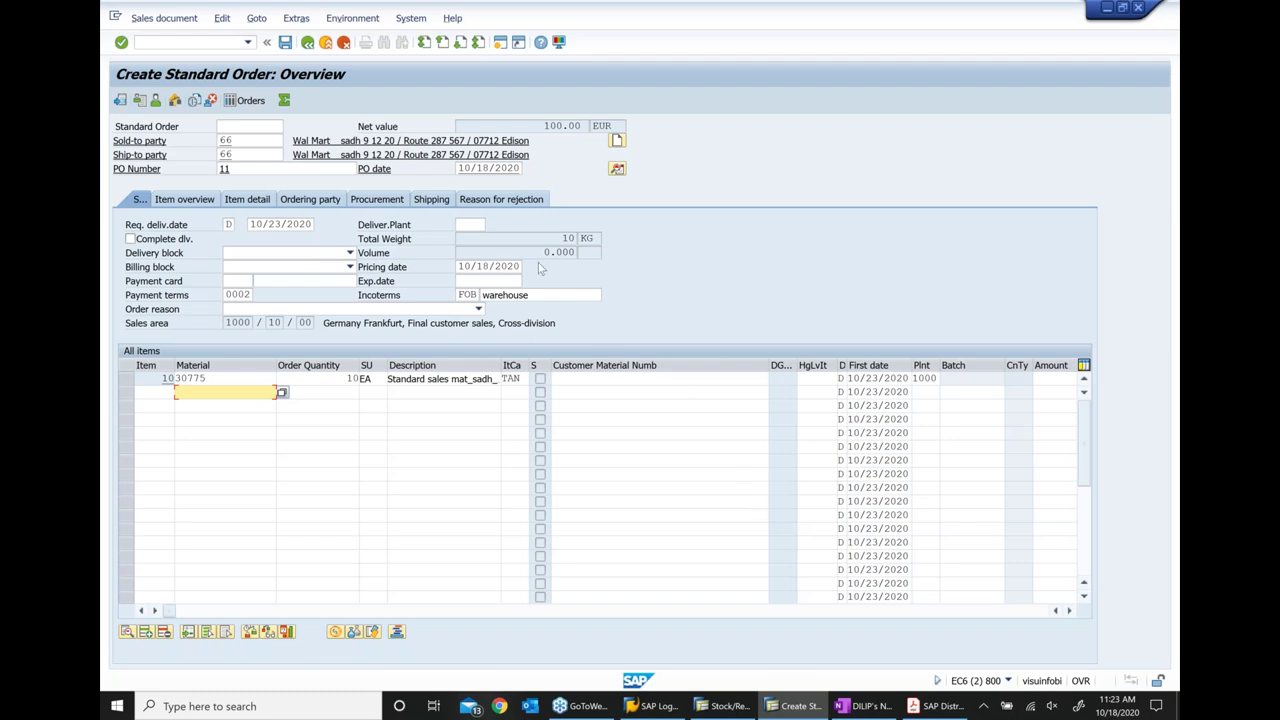
click(285, 42)
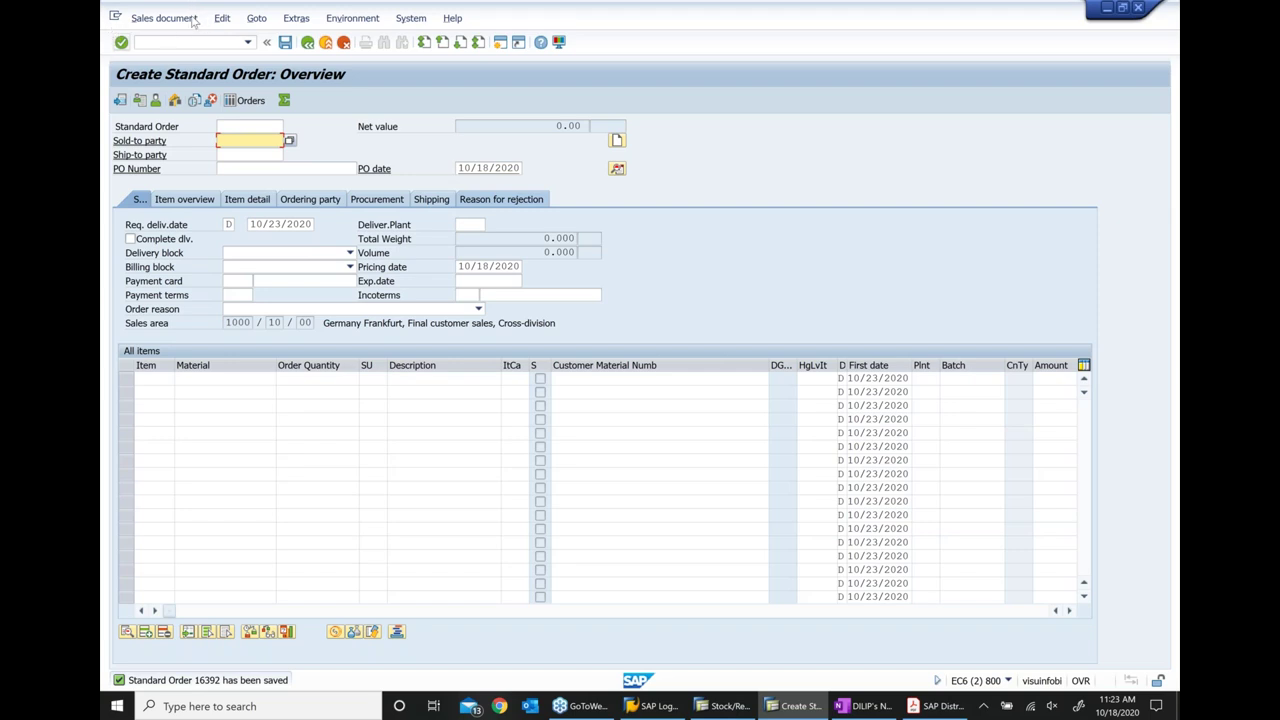
Display the saved sales order, copy its number and paste it after dots at the end of the "Create Sales order … VA01" note in OneNote
click(192, 19)
click(148, 72)
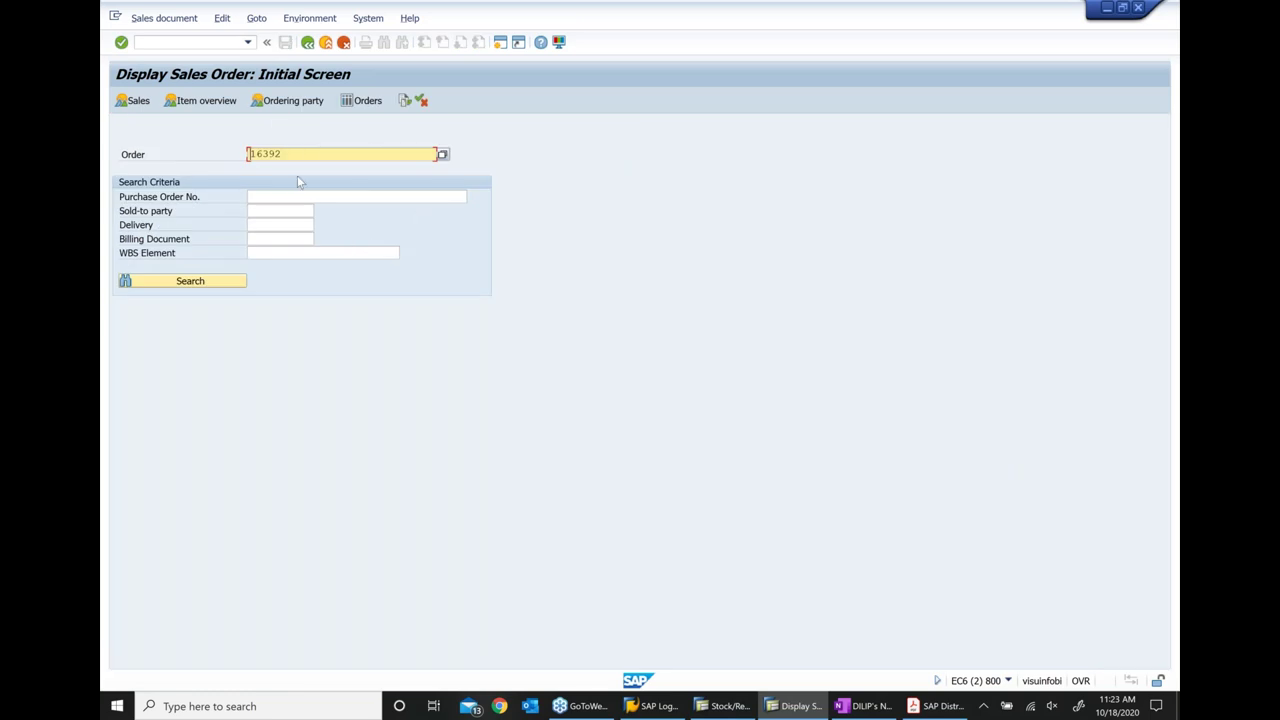
drag(292, 154, 180, 177)
key(ctrl+c)
click(184, 184)
click(843, 707)
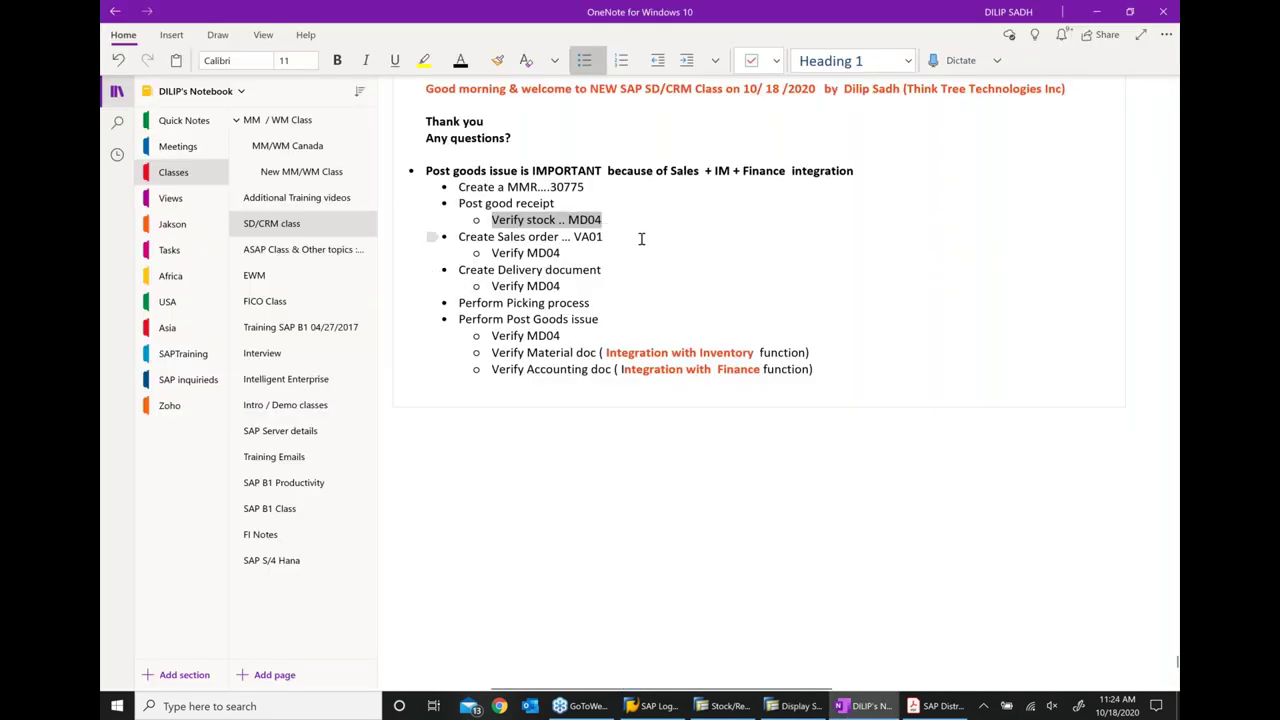
click(645, 240)
text(.....)
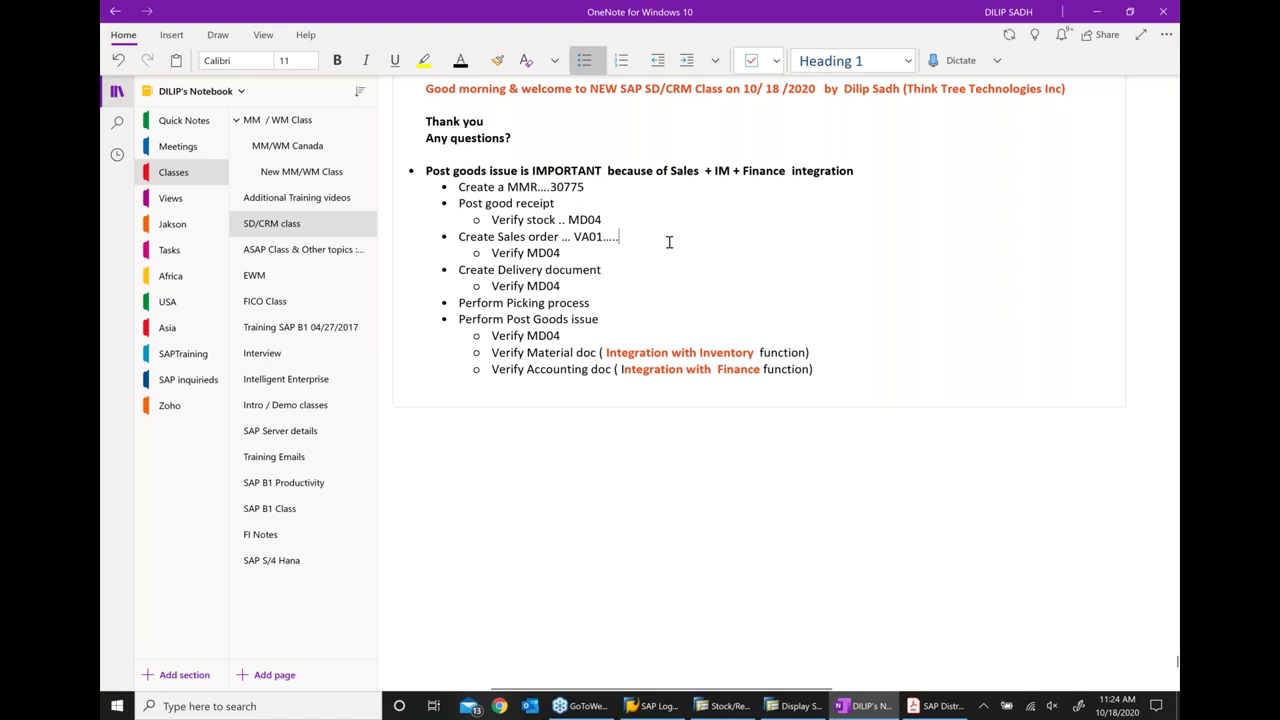
key(ctrl+v)
Switch to the SAP Stock/Requirements List for material 30775 and refresh it
click(726, 705)
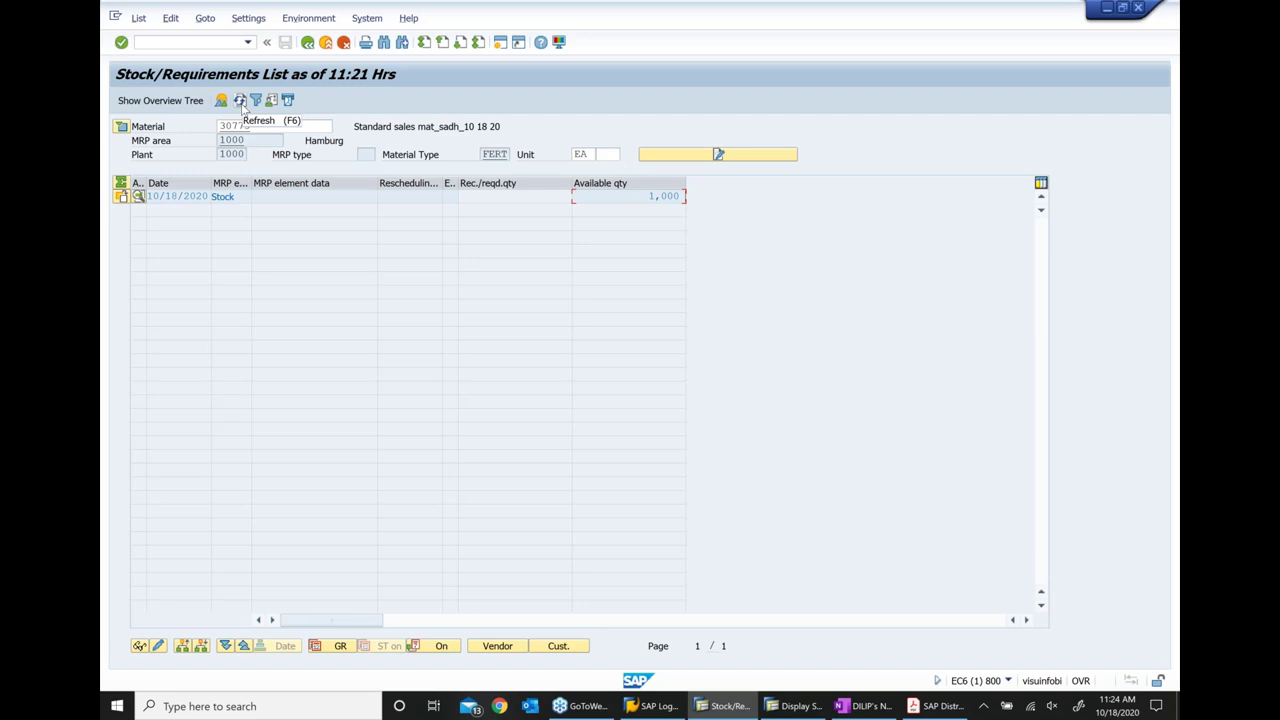
drag(646, 197, 744, 195)
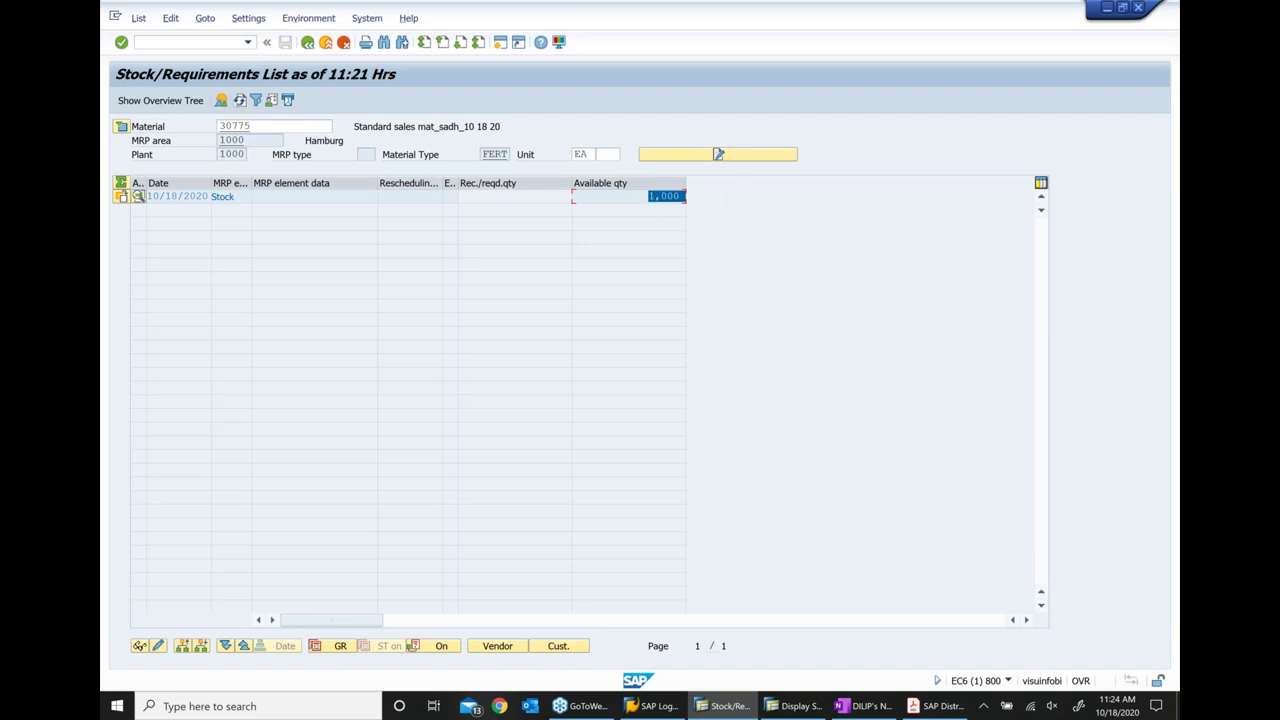
click(240, 101)
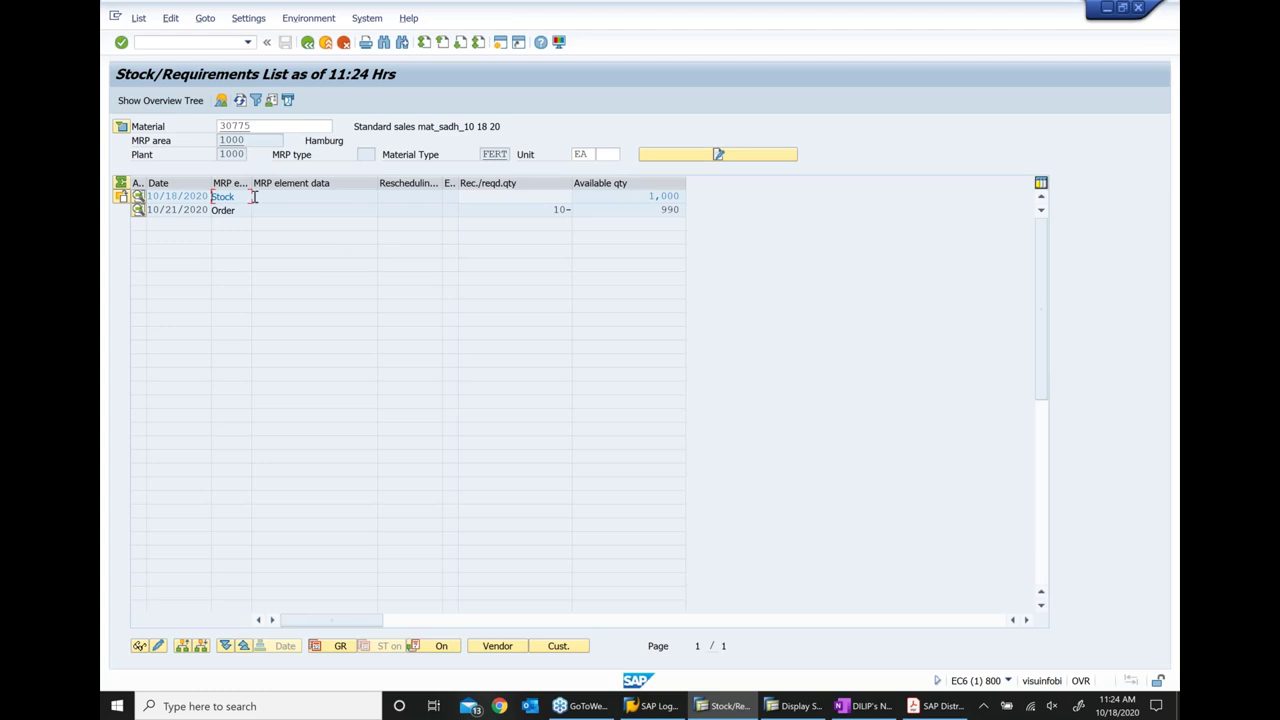
Examine the stock and order rows for material 30775, comparing the required quantity with the available quantity
click(655, 196)
click(236, 210)
click(532, 210)
click(665, 210)
click(630, 196)
click(236, 210)
click(545, 210)
click(656, 209)
click(654, 210)
click(239, 210)
Switch to OneNote and append "...VL10G" to the "Create Delivery document" line
click(803, 708)
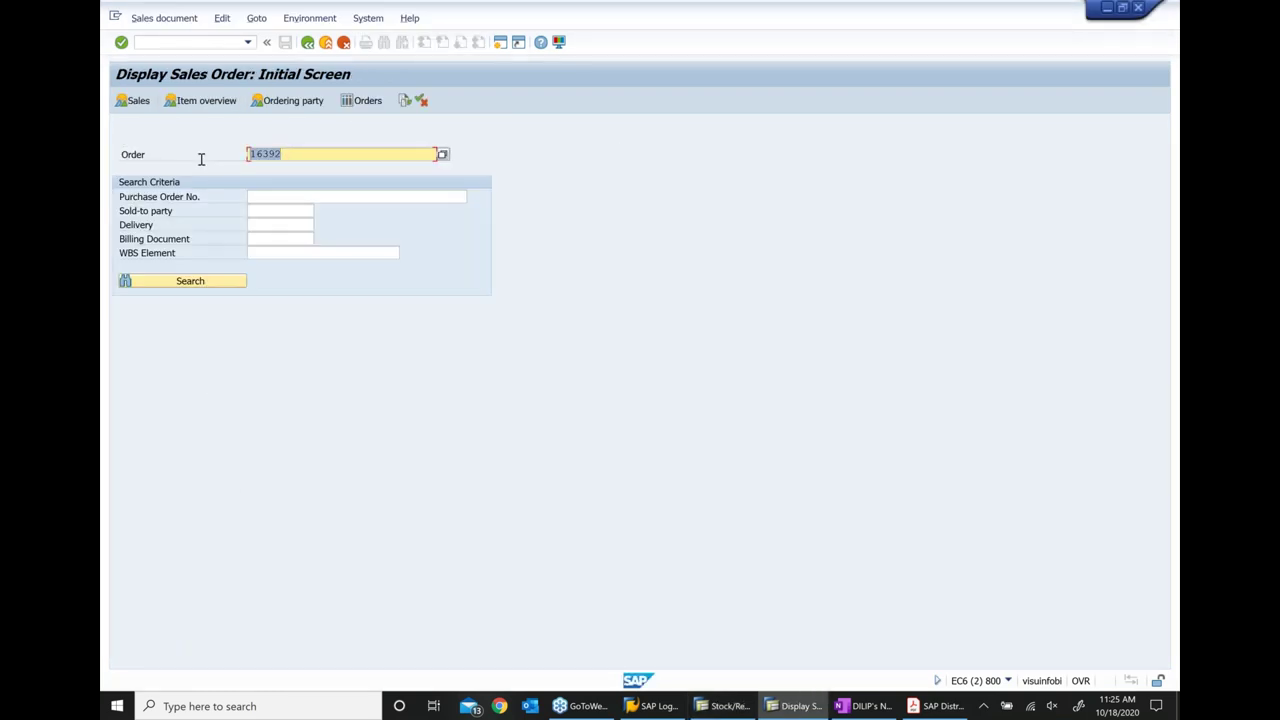
click(868, 708)
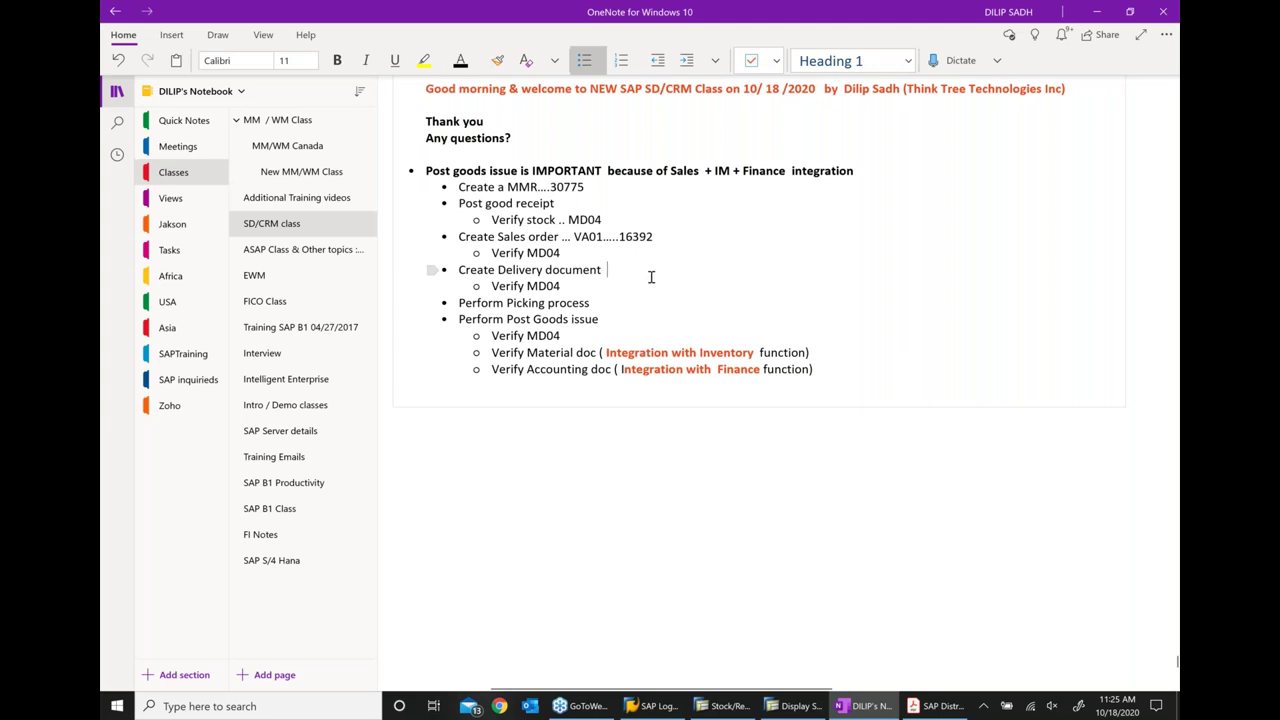
text(...VL10G)
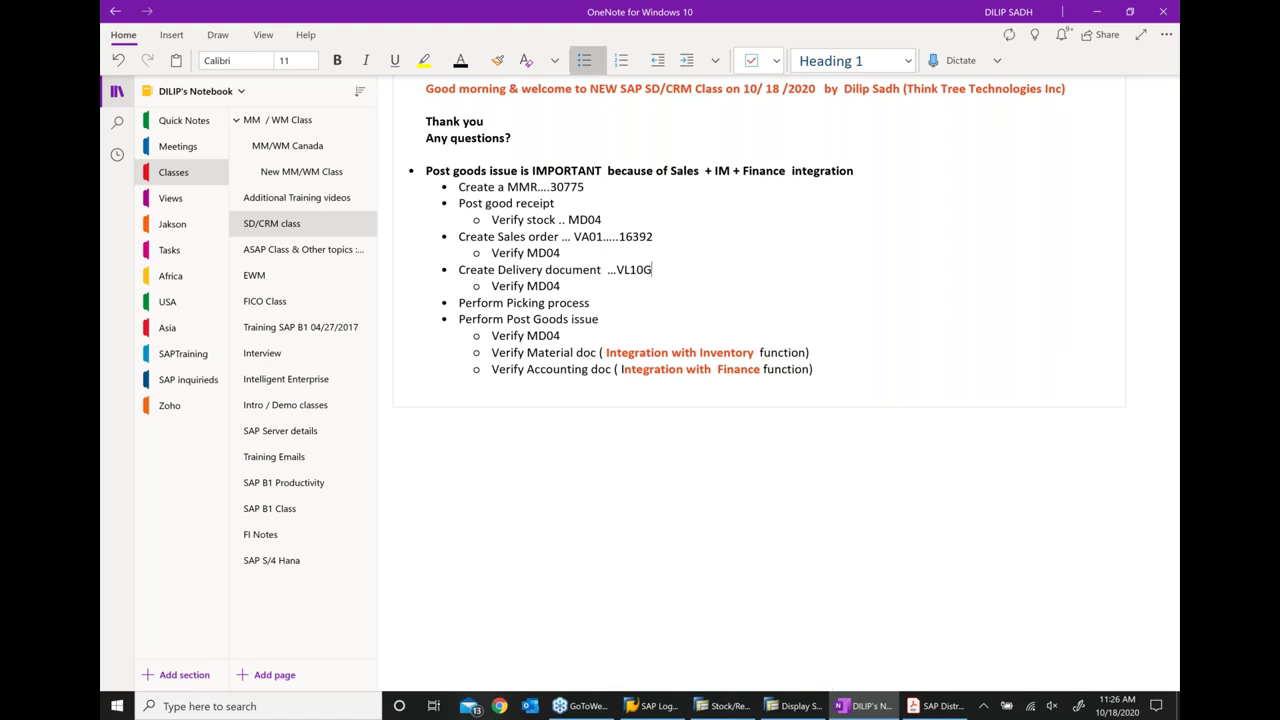
Switch to SAP, leave the sales order display and start VL10G - Sales Orders and Purchase Orders for collective delivery processing
click(790, 706)
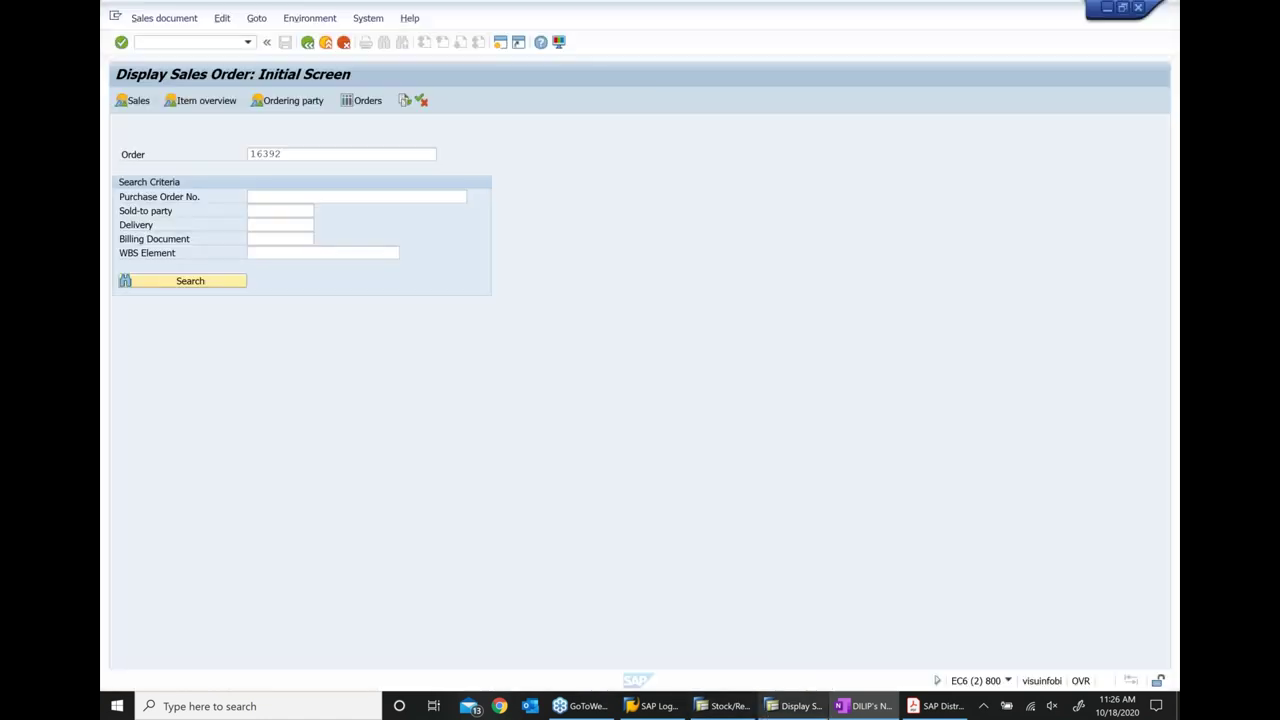
click(308, 43)
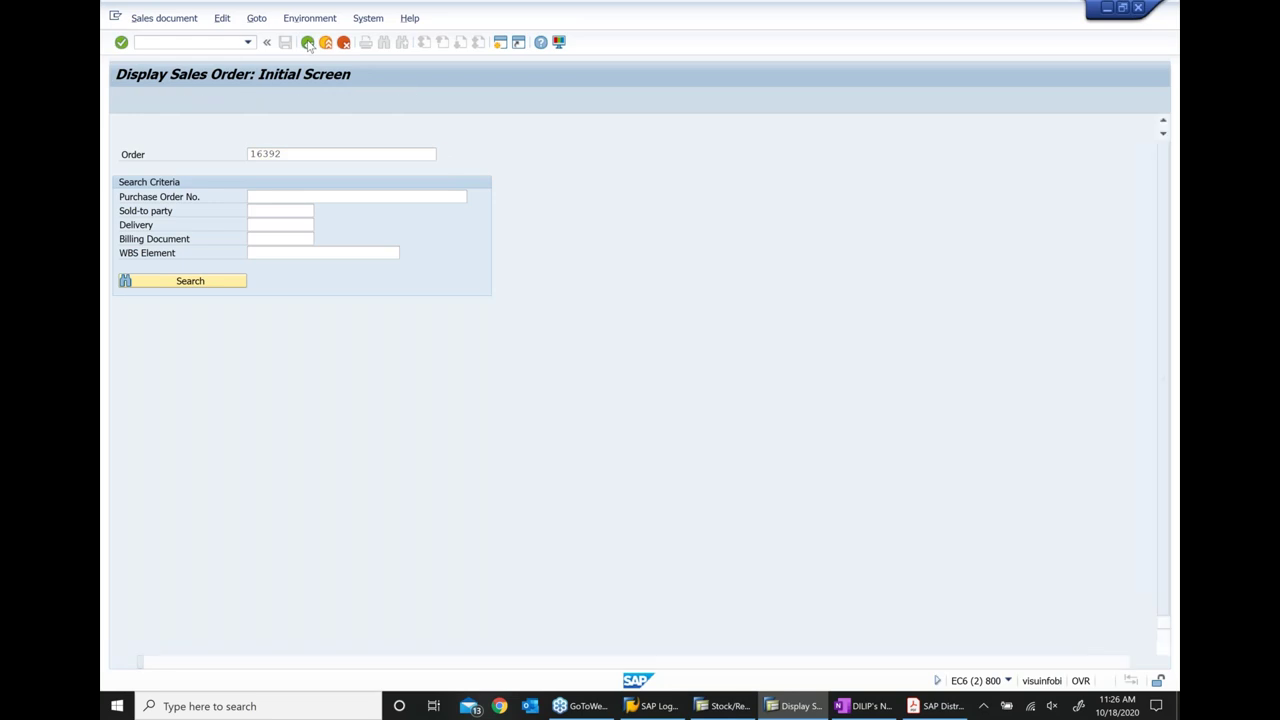
click(158, 182)
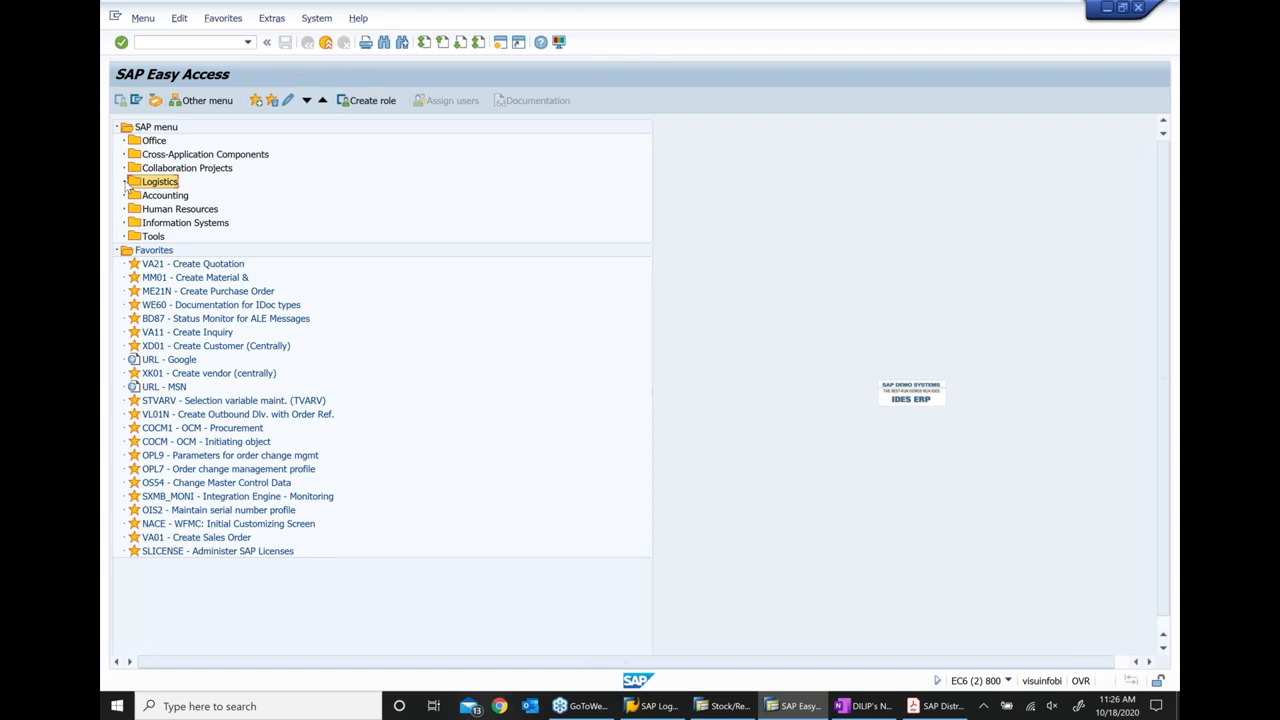
click(124, 182)
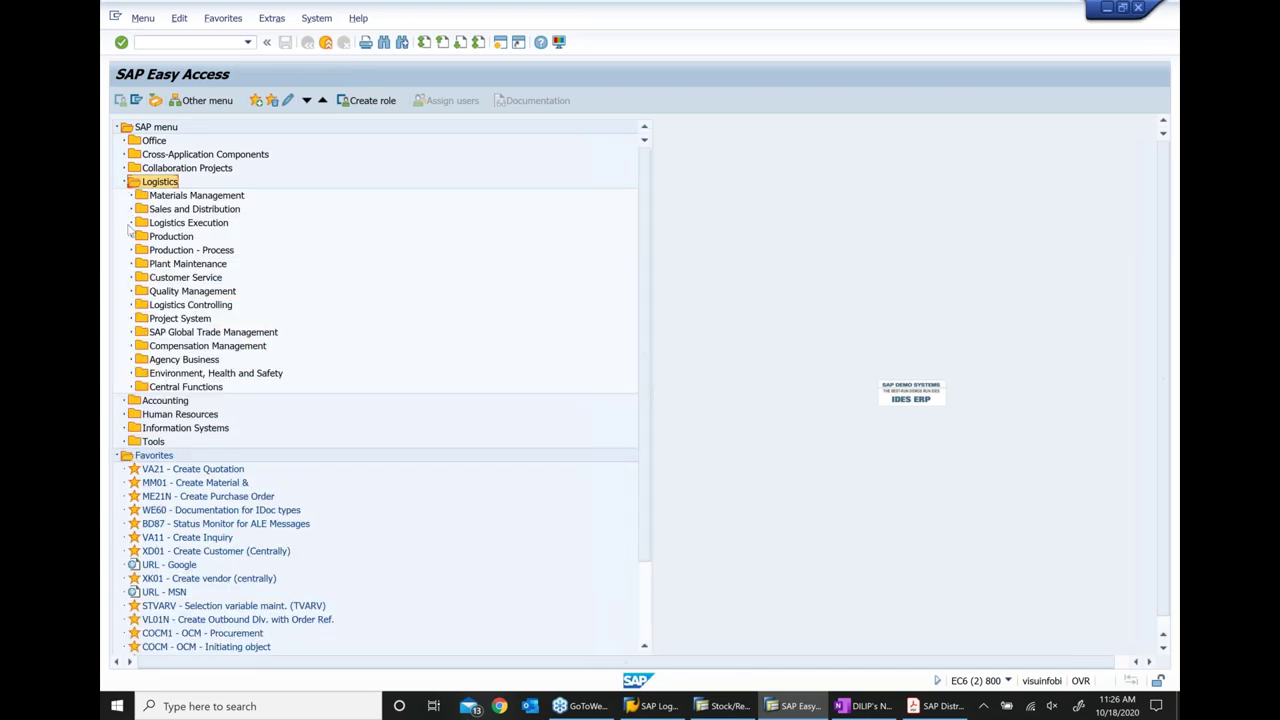
click(131, 223)
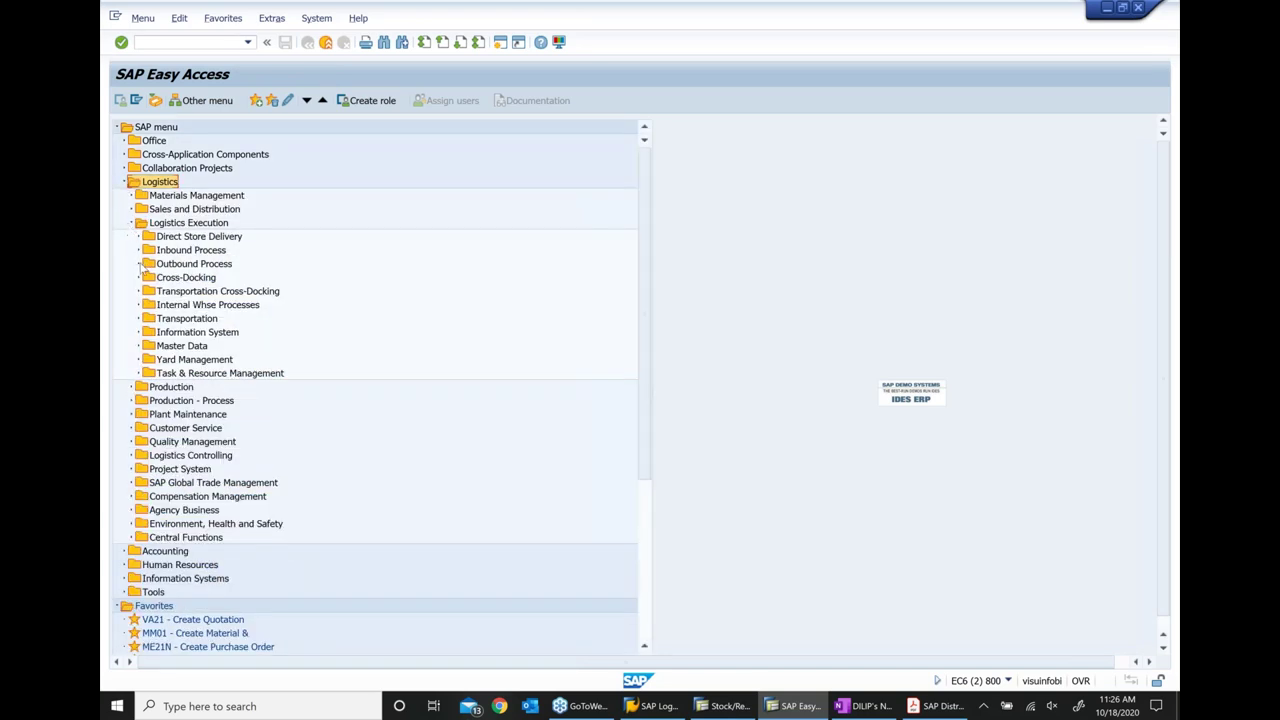
click(138, 264)
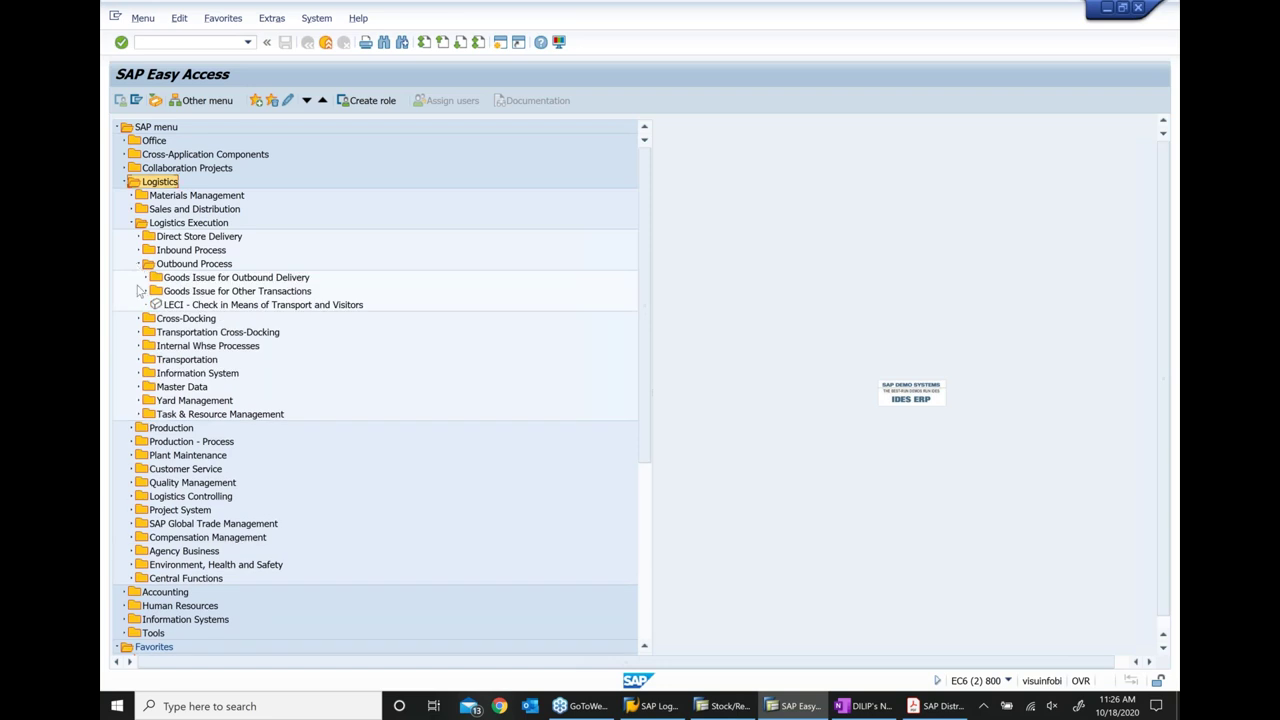
click(145, 278)
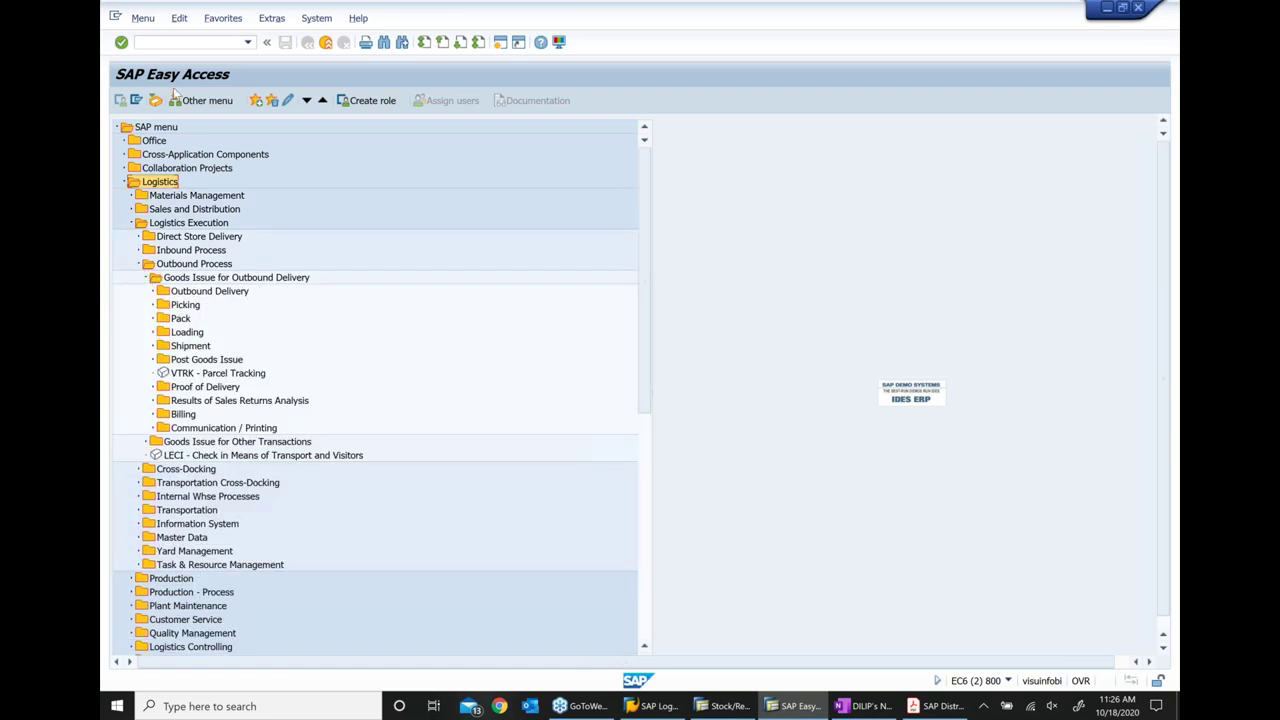
click(208, 291)
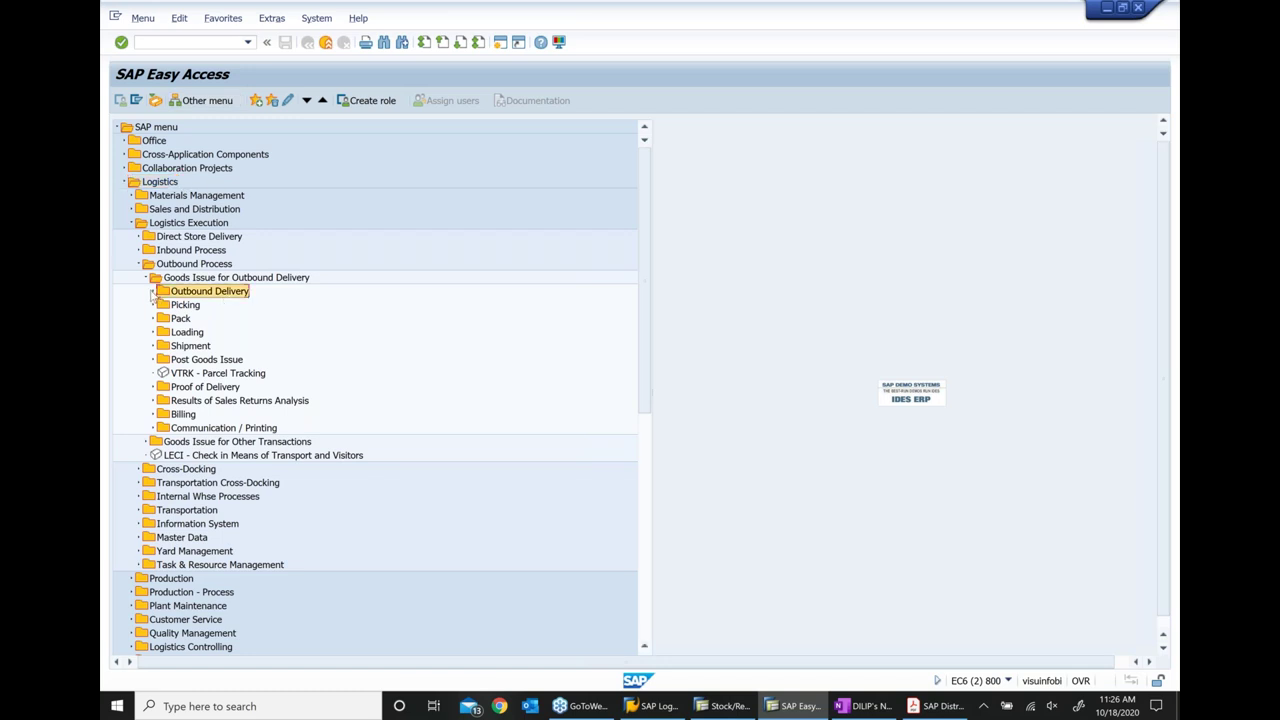
click(153, 291)
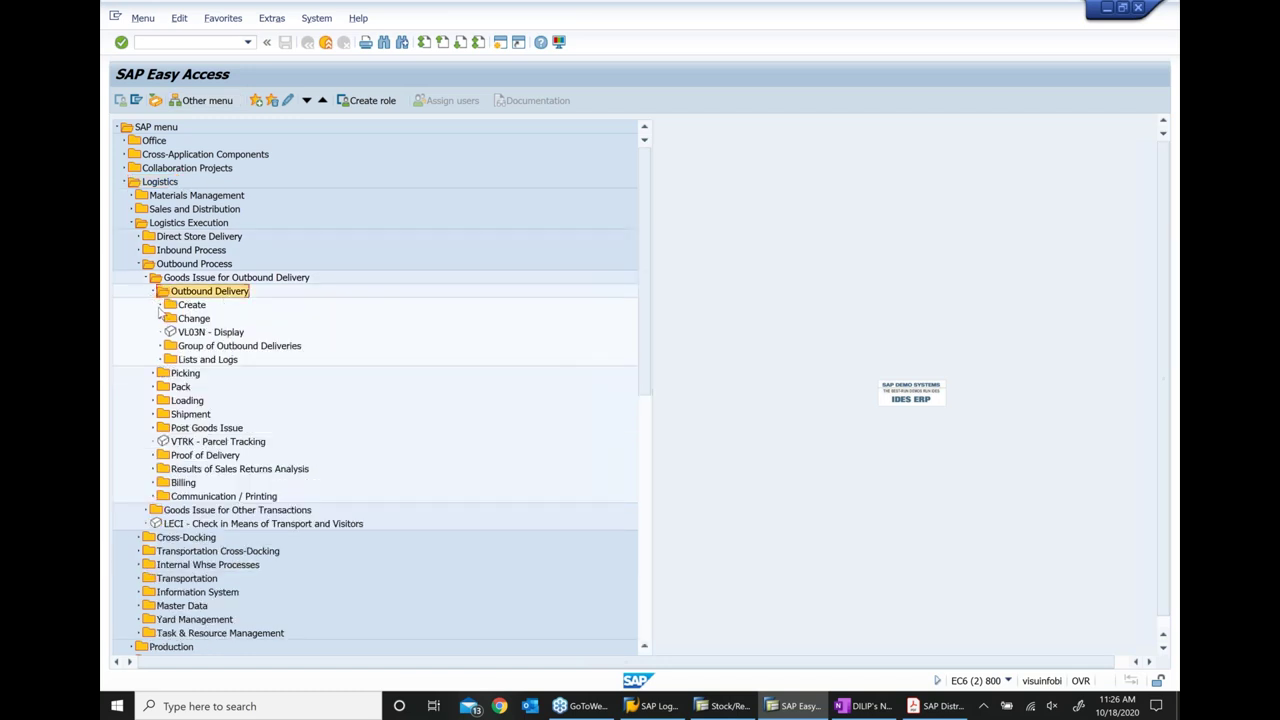
click(160, 304)
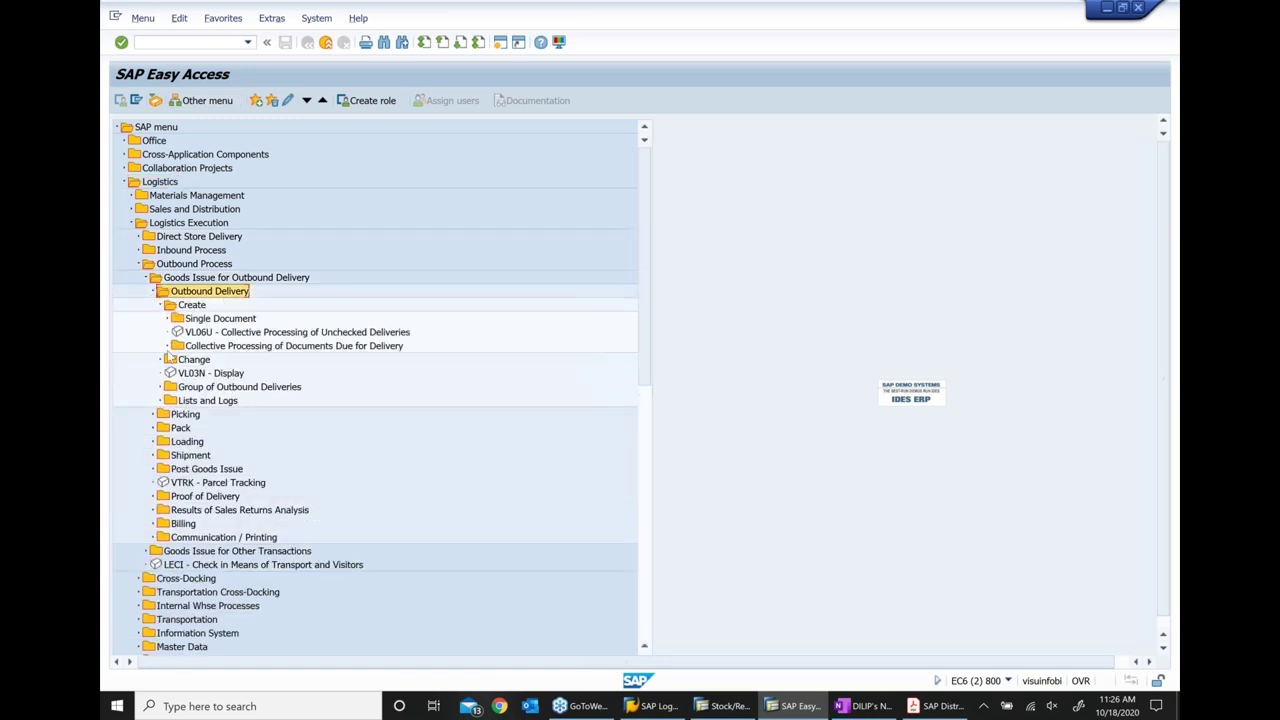
click(166, 346)
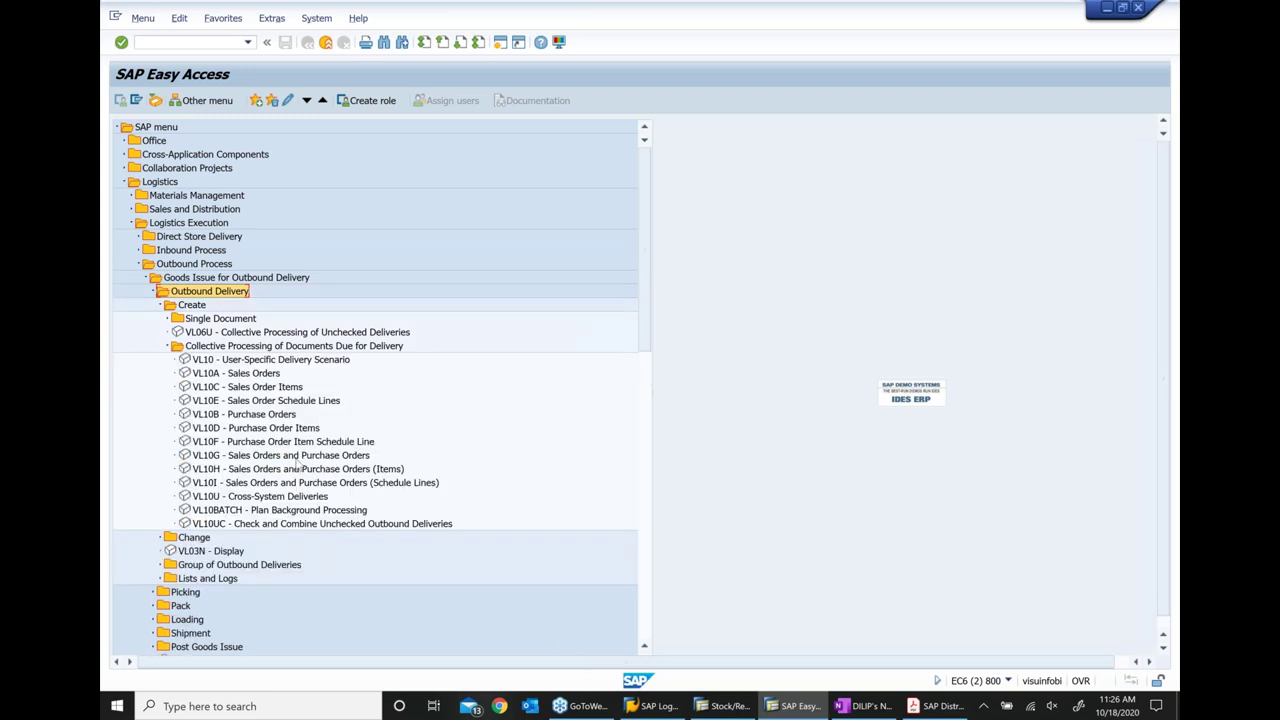
click(298, 460)
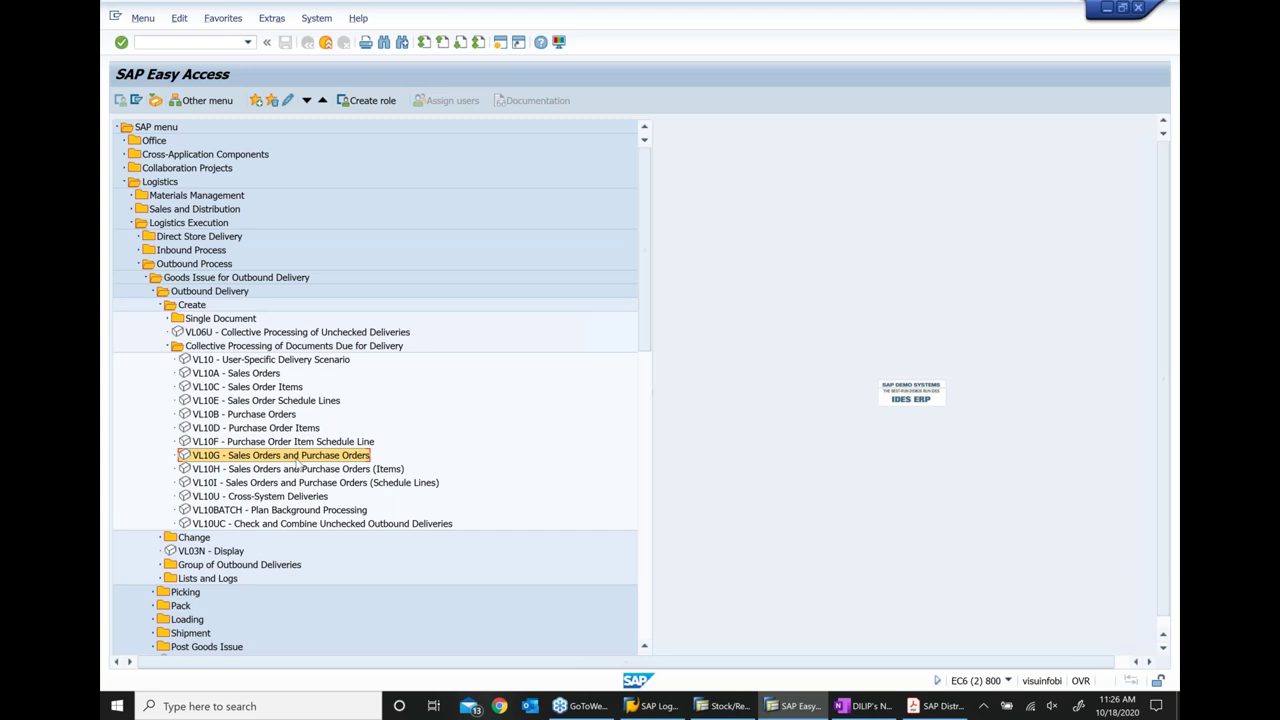
double_click(222, 458)
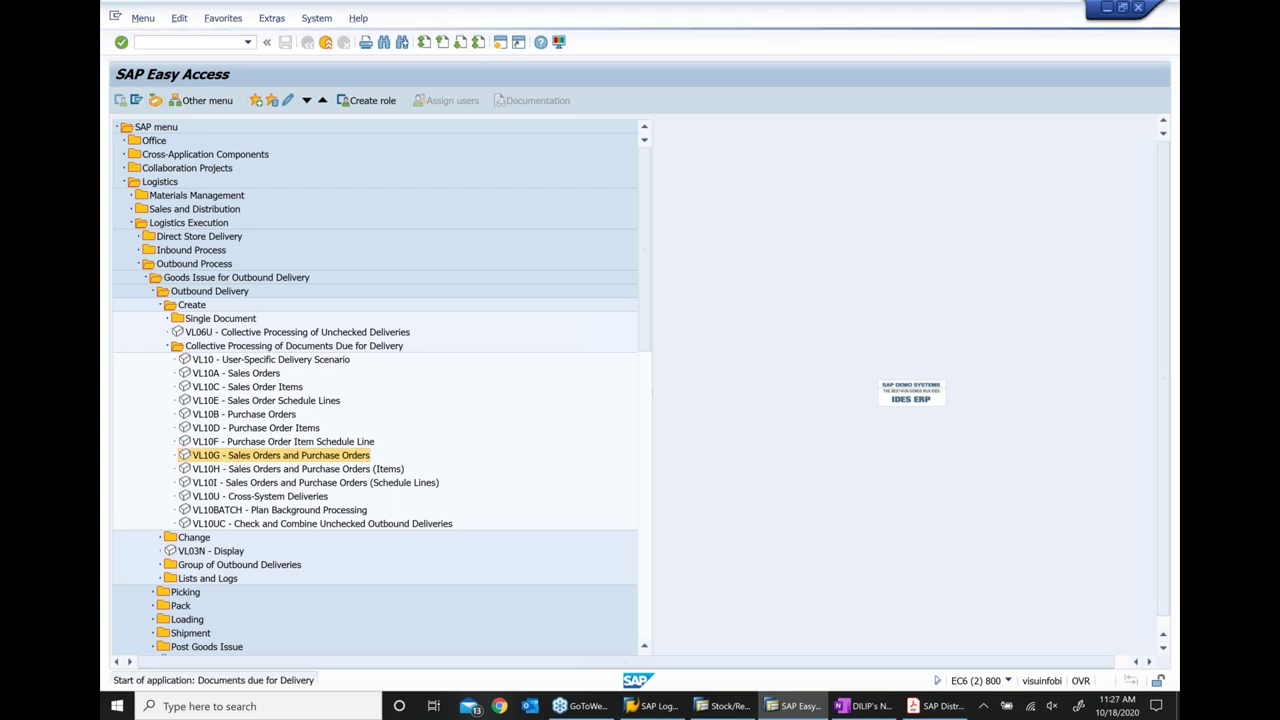
Set the shipping point to 1000 and the delivery creation date rule to the blank "All Up To Maximum Number of" days option
text(1000)
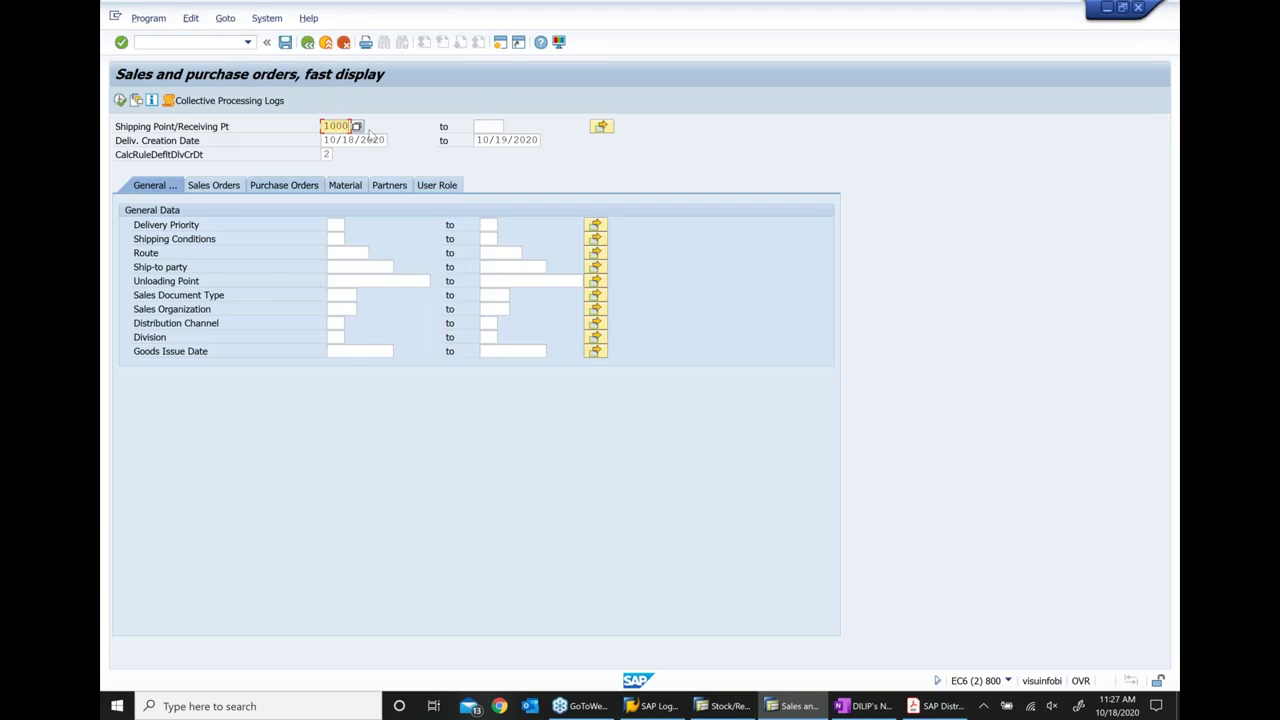
click(324, 153)
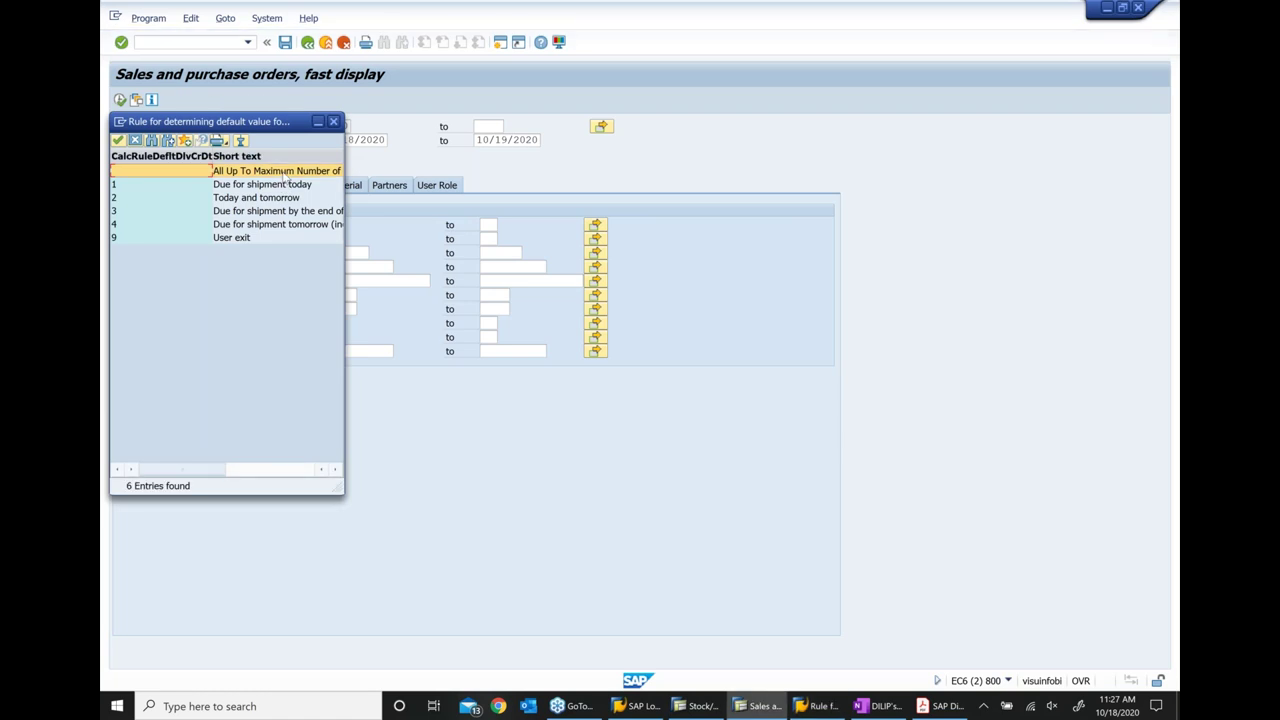
double_click(285, 172)
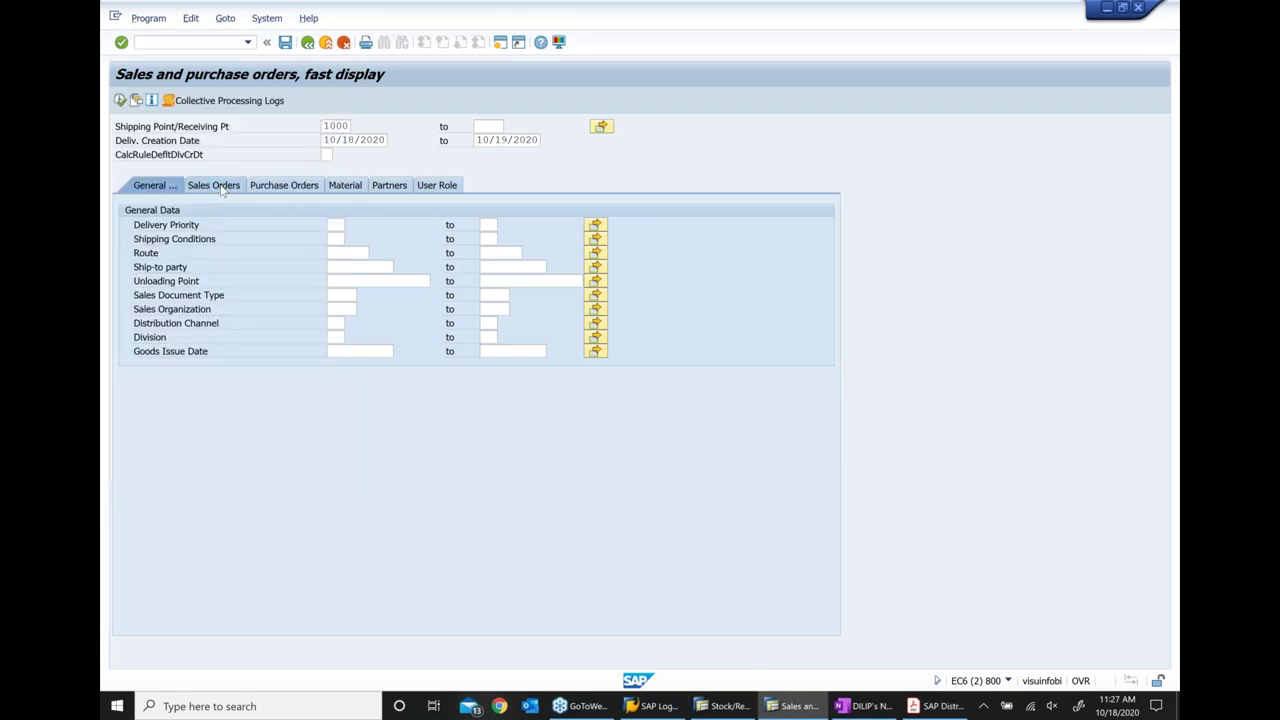
Enter the sales order's number as the sales document selection and run the list of documents due for delivery
click(222, 189)
click(213, 185)
click(336, 226)
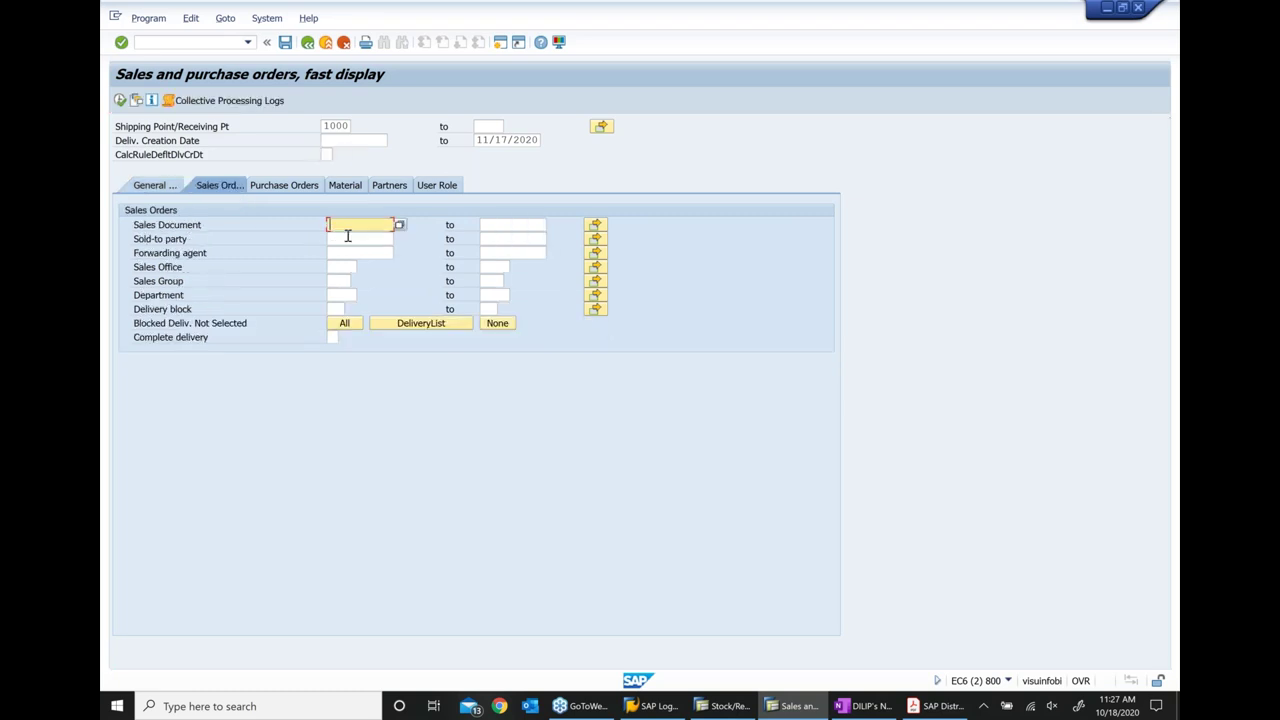
text(16392)
click(120, 101)
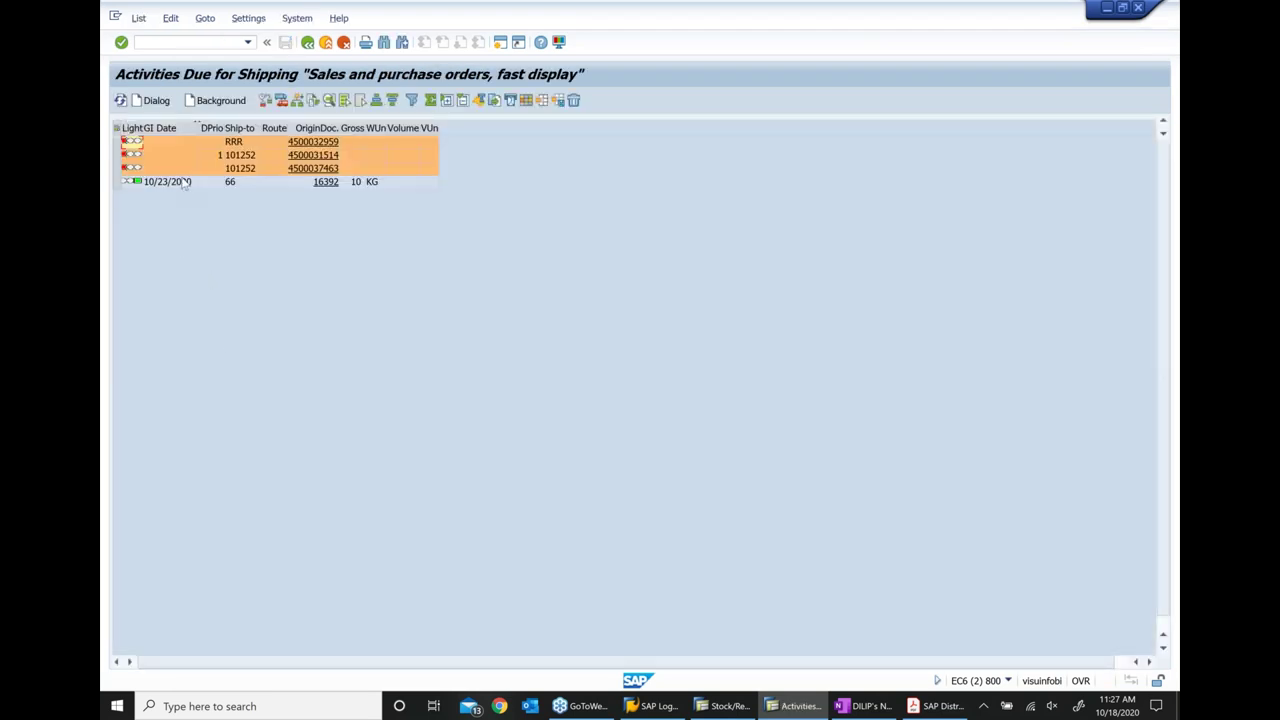
Check the sales order number in the OneNote notes, then select its row in SAP and create the delivery in the background
click(190, 184)
click(868, 707)
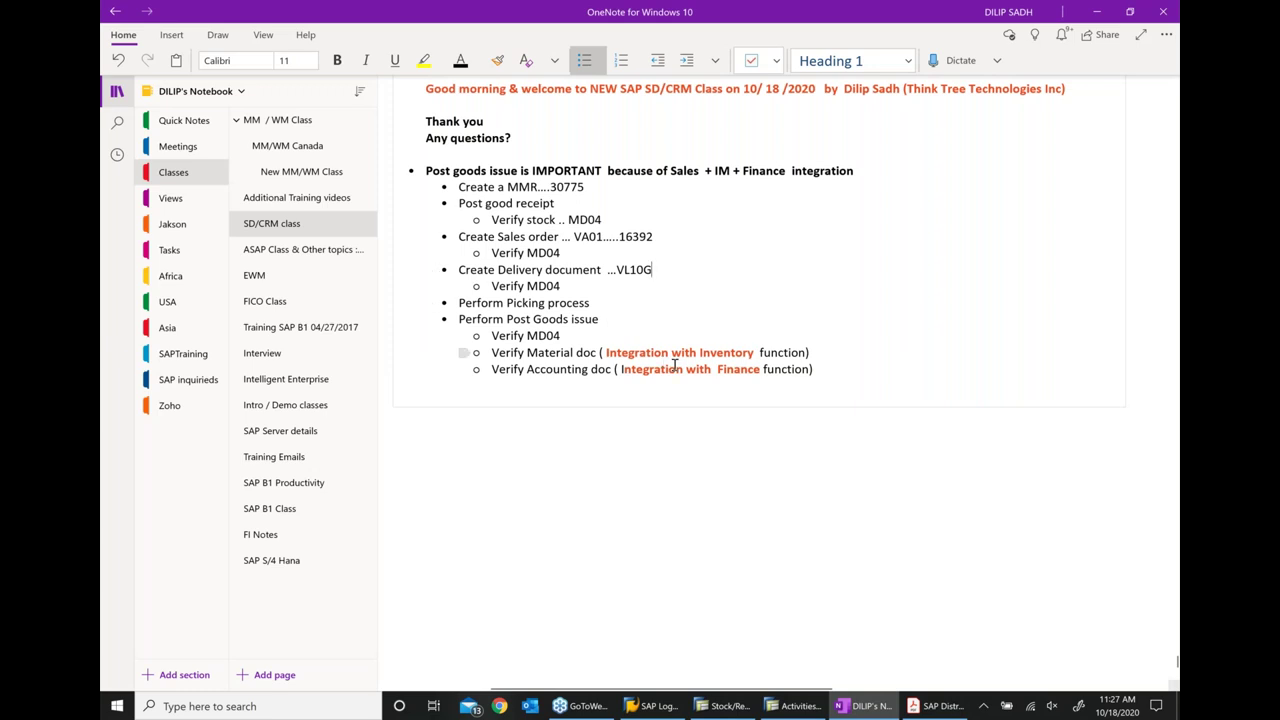
double_click(620, 236)
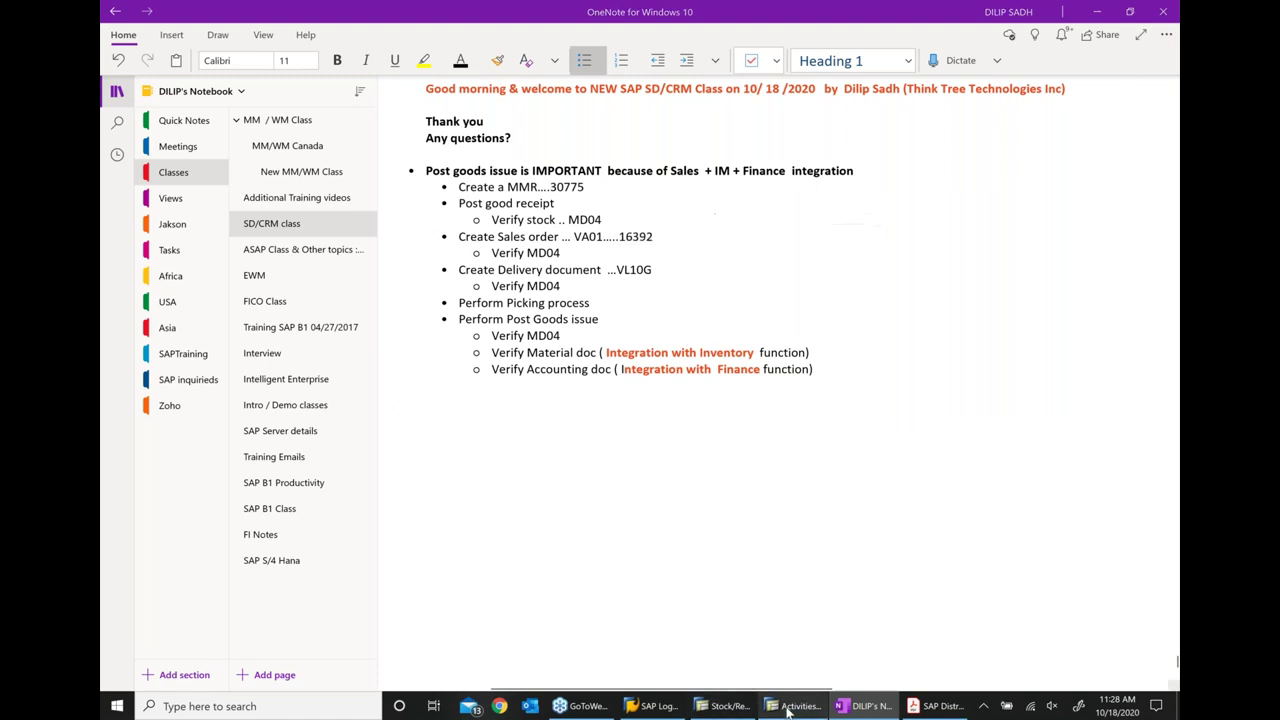
click(790, 706)
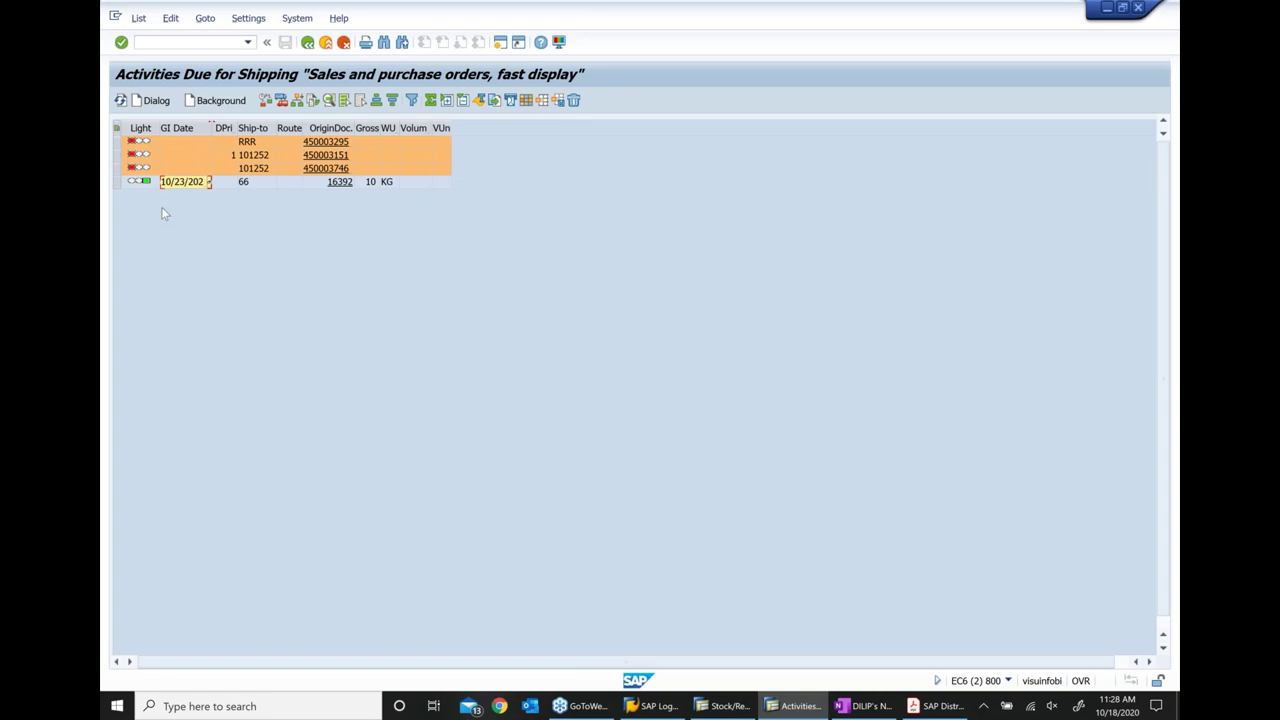
click(118, 182)
click(222, 101)
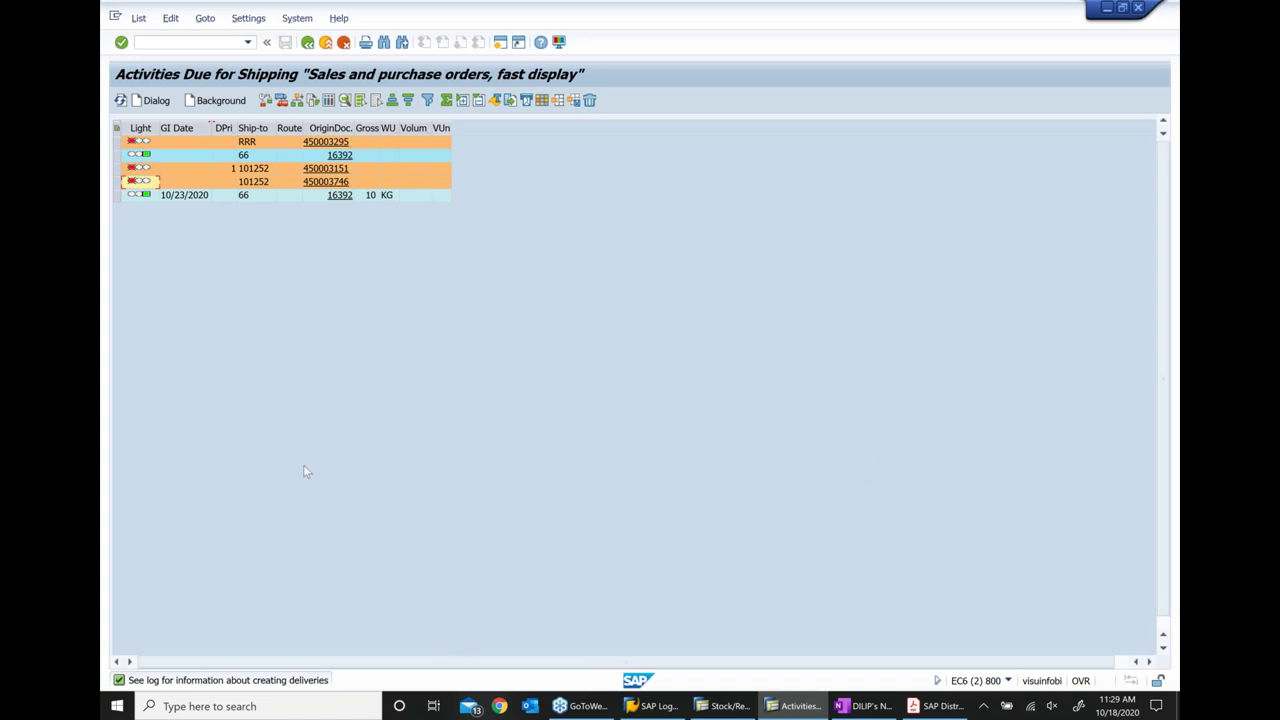
Open the delivery creation log, list the documents of its group and display the new outbound delivery
click(328, 101)
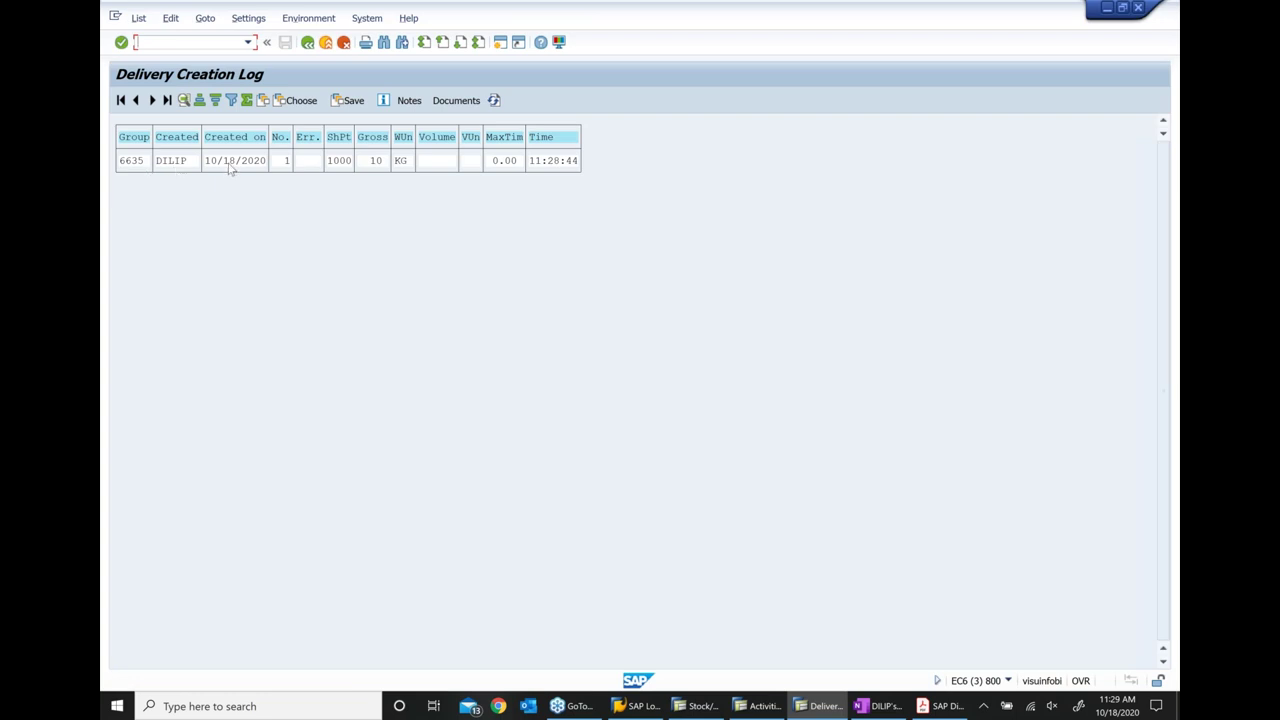
click(286, 164)
click(308, 164)
click(285, 165)
click(446, 101)
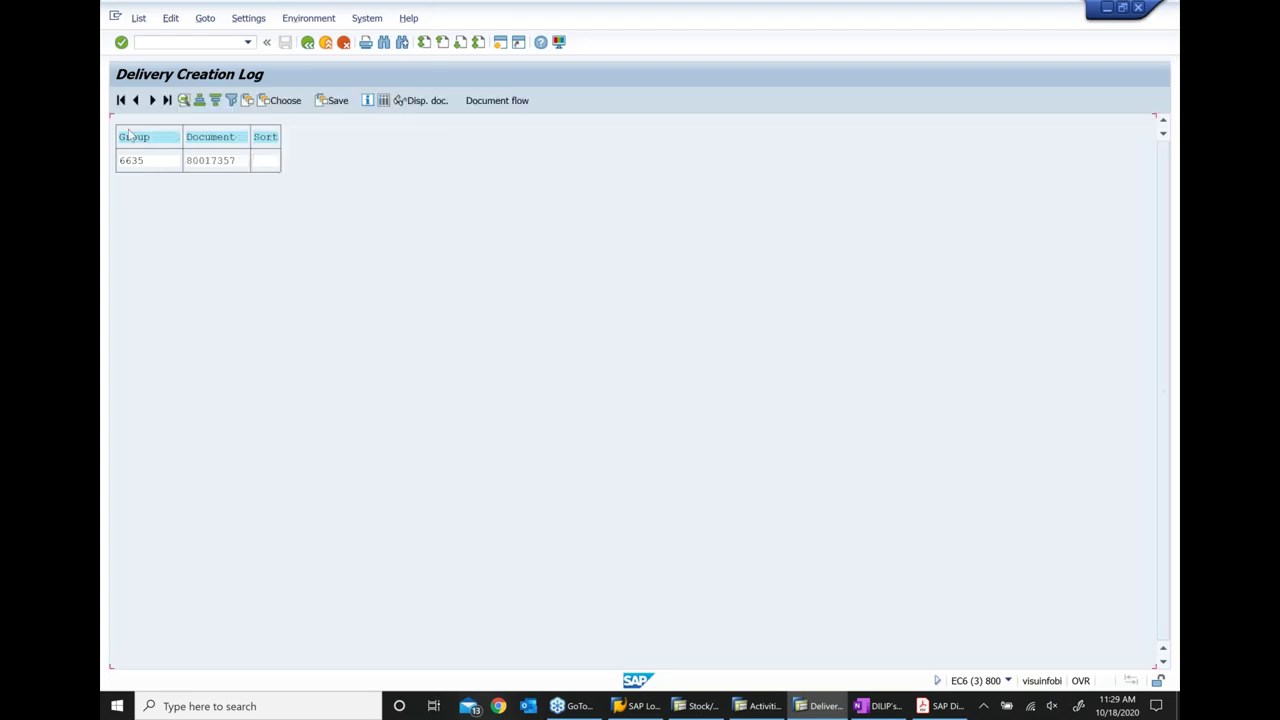
click(213, 161)
click(197, 162)
click(434, 104)
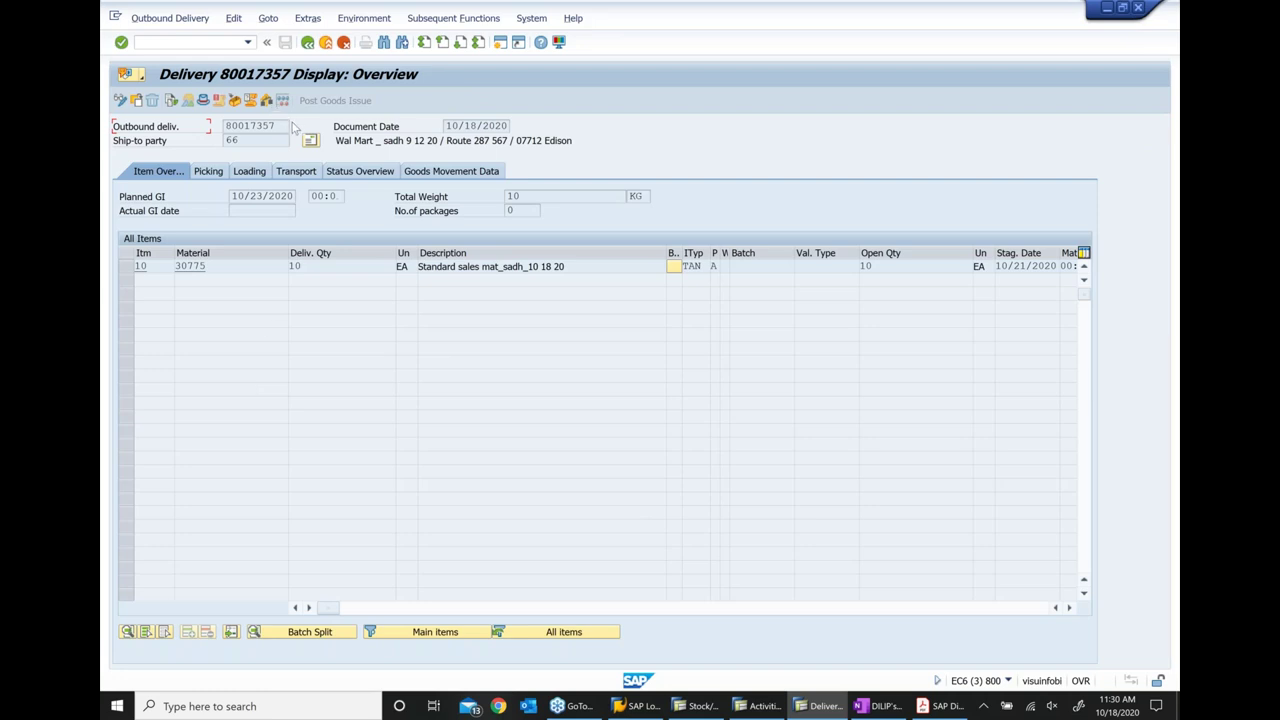
Copy the outbound delivery number and paste it after four dots at the end of the "Create Delivery document ...VL10G" line in OneNote
drag(290, 126, 190, 139)
key(ctrl+c)
click(880, 706)
click(668, 243)
click(669, 273)
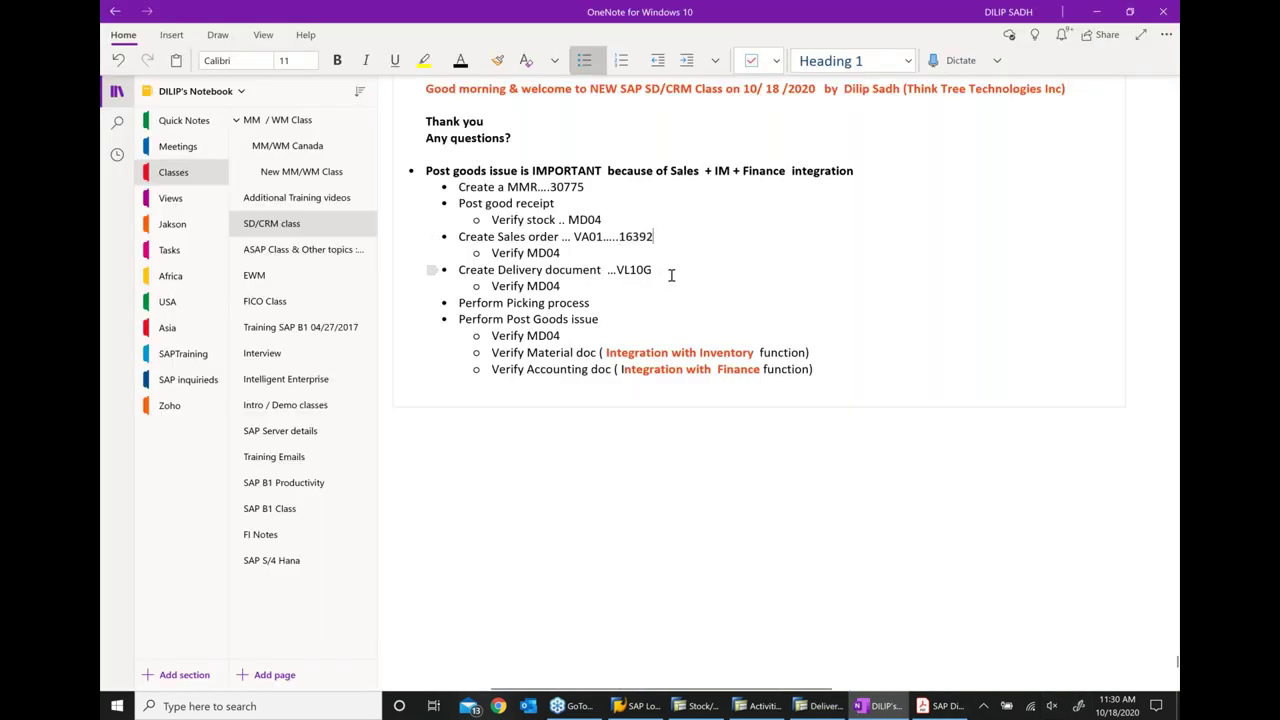
text(...VL10G....)
key(ctrl+v)
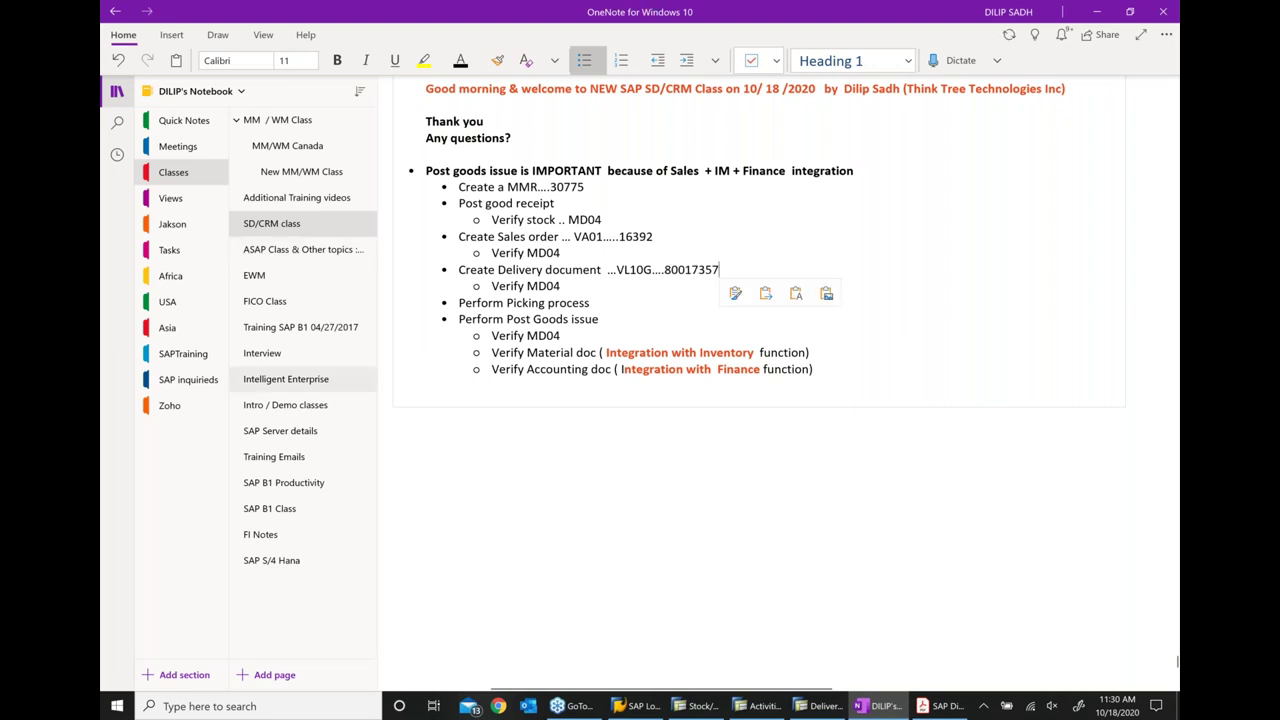
Highlight the "Verify MD04" note under the delivery line, minimize OneNote and return to the list of activities due for shipping in SAP
drag(497, 286, 580, 286)
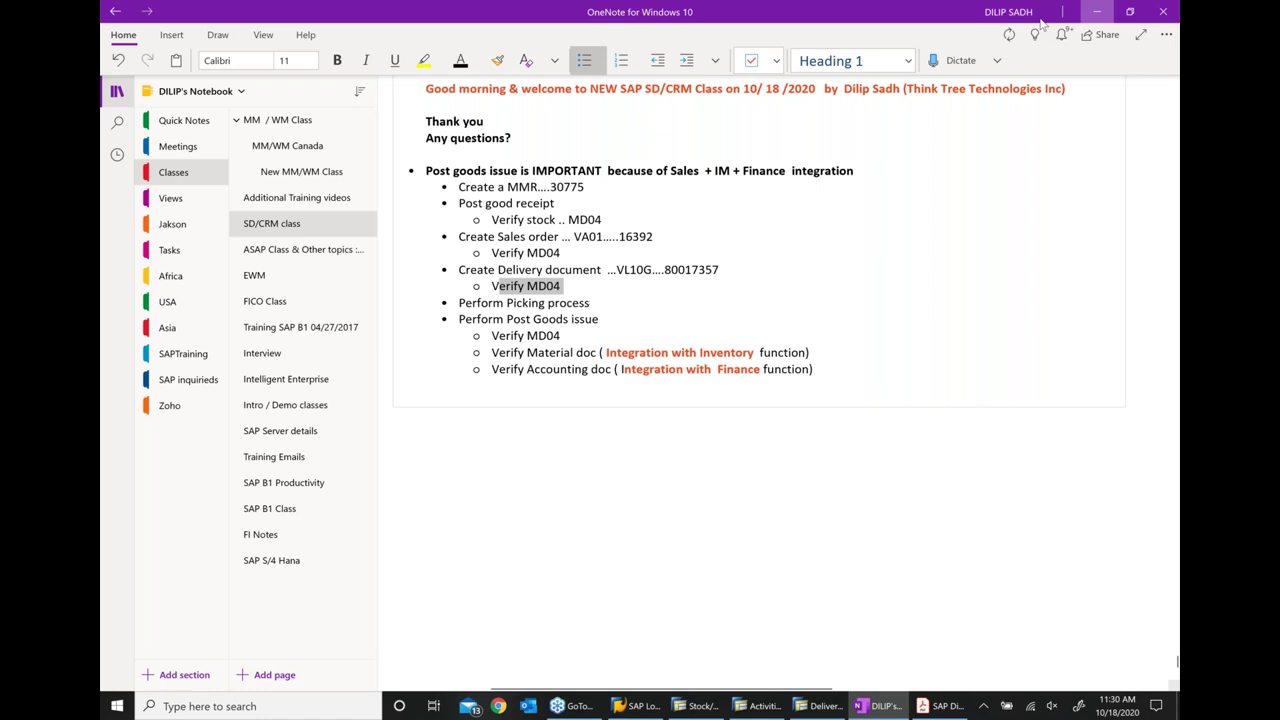
click(1097, 11)
key(F3)
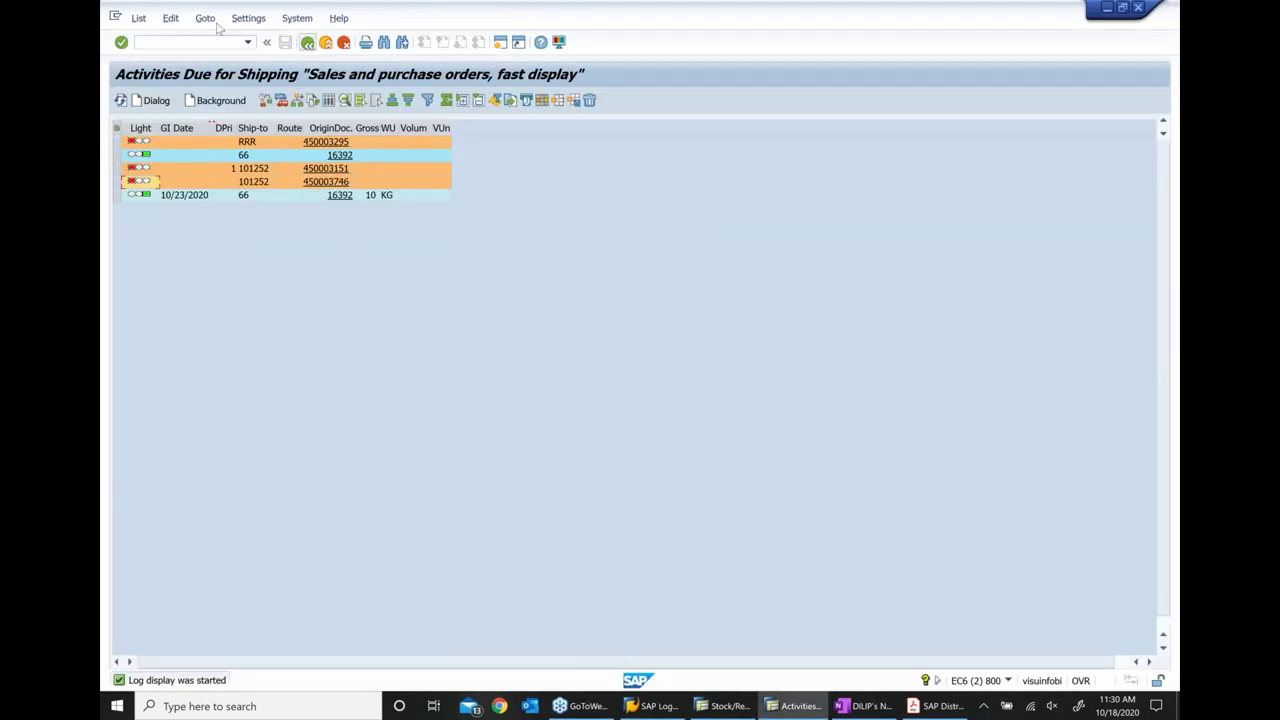
Leave the VL10G transaction, then refresh the Stock/Requirements List in the other SAP session and highlight the delivery element
key(F3)
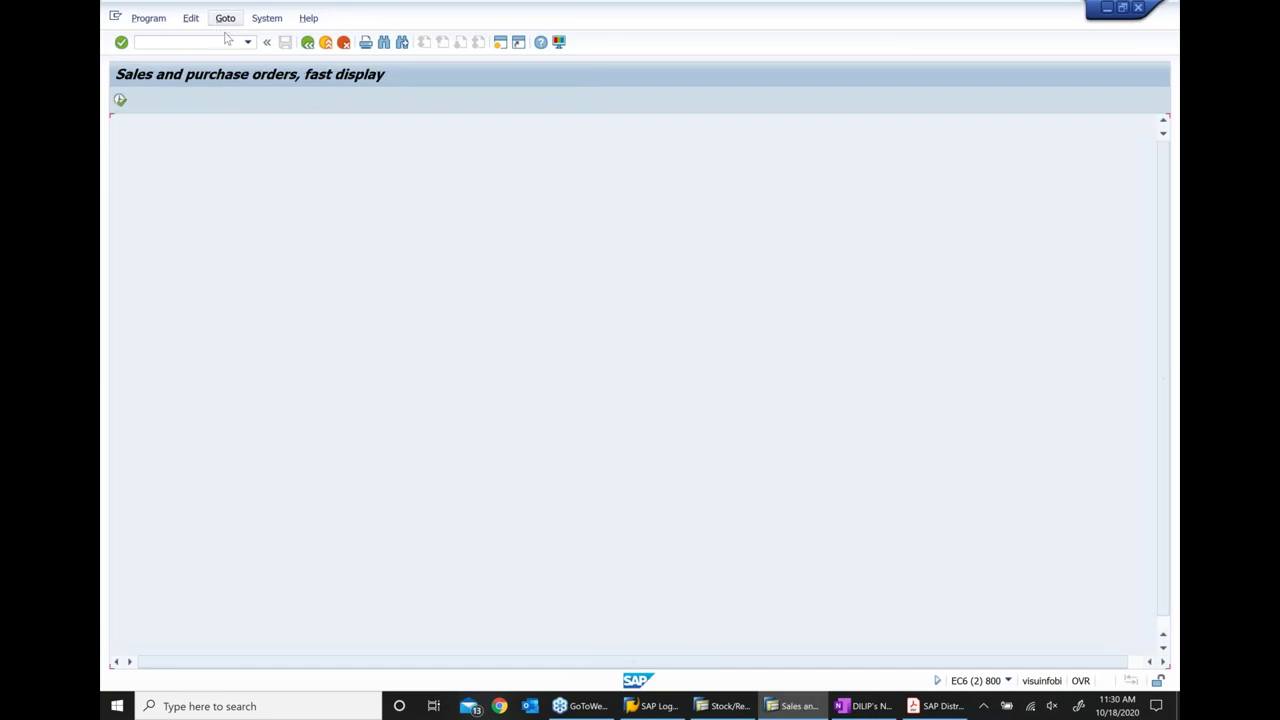
click(307, 44)
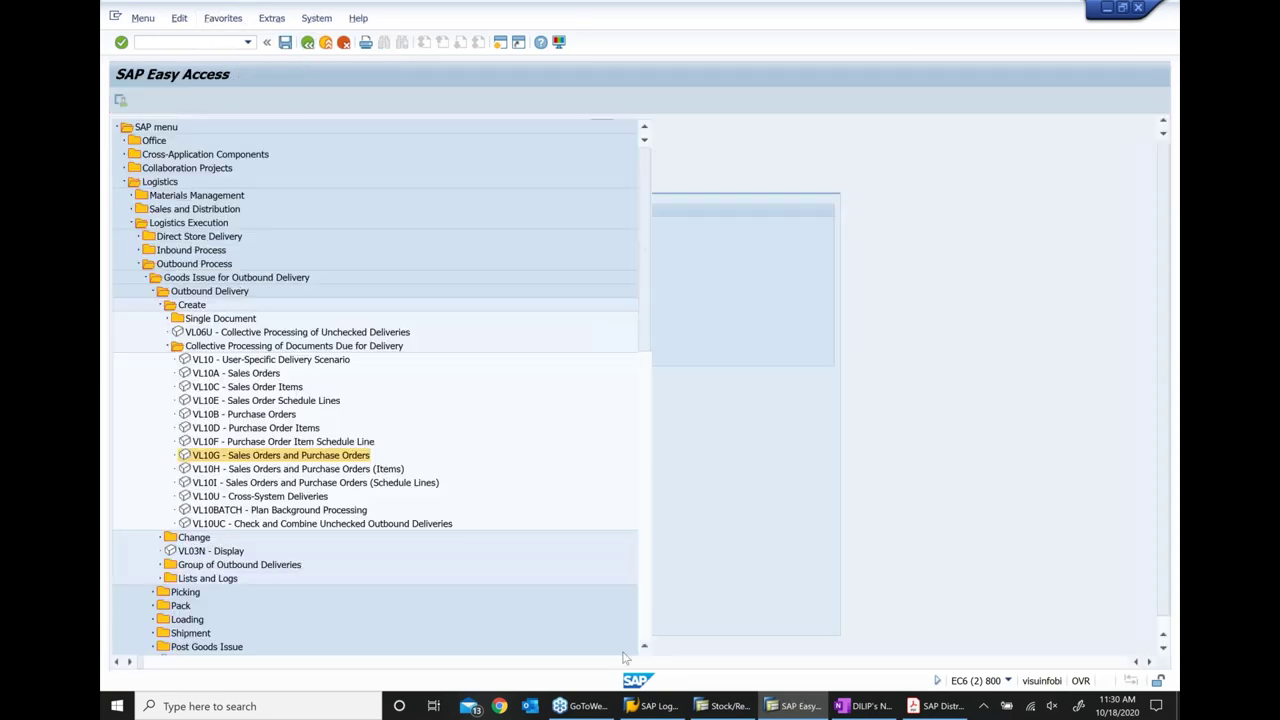
click(728, 706)
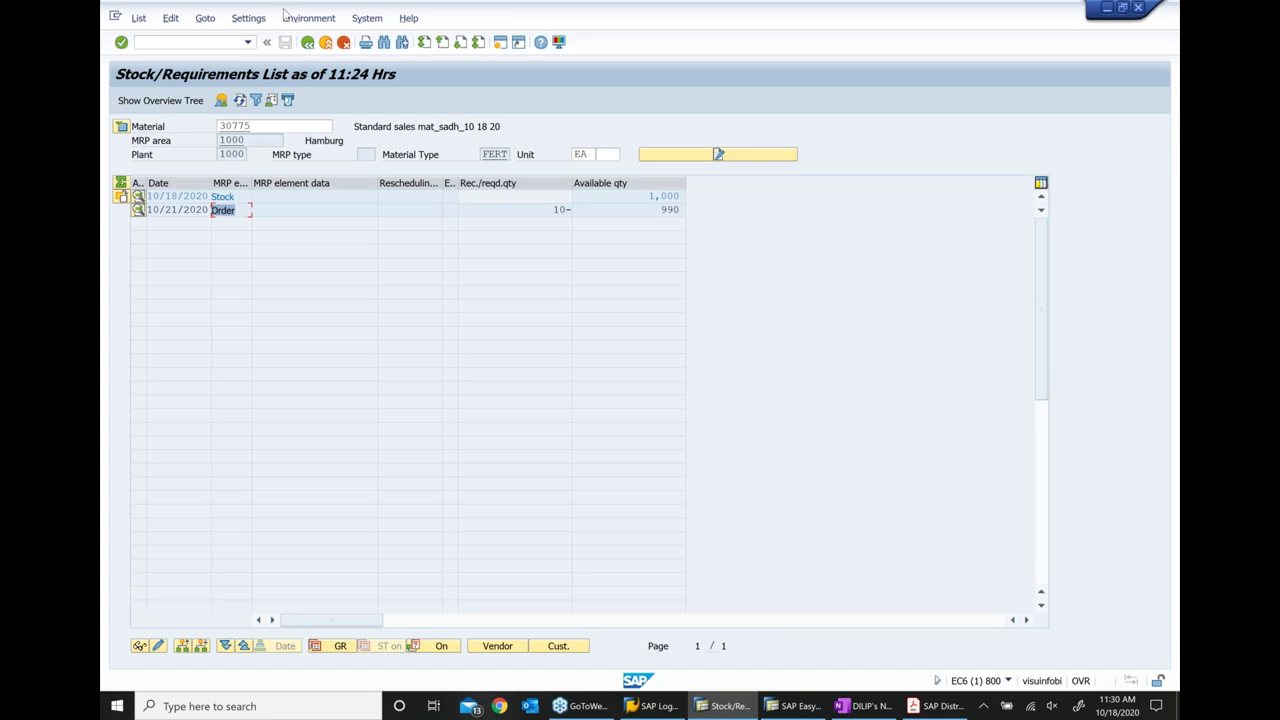
click(240, 101)
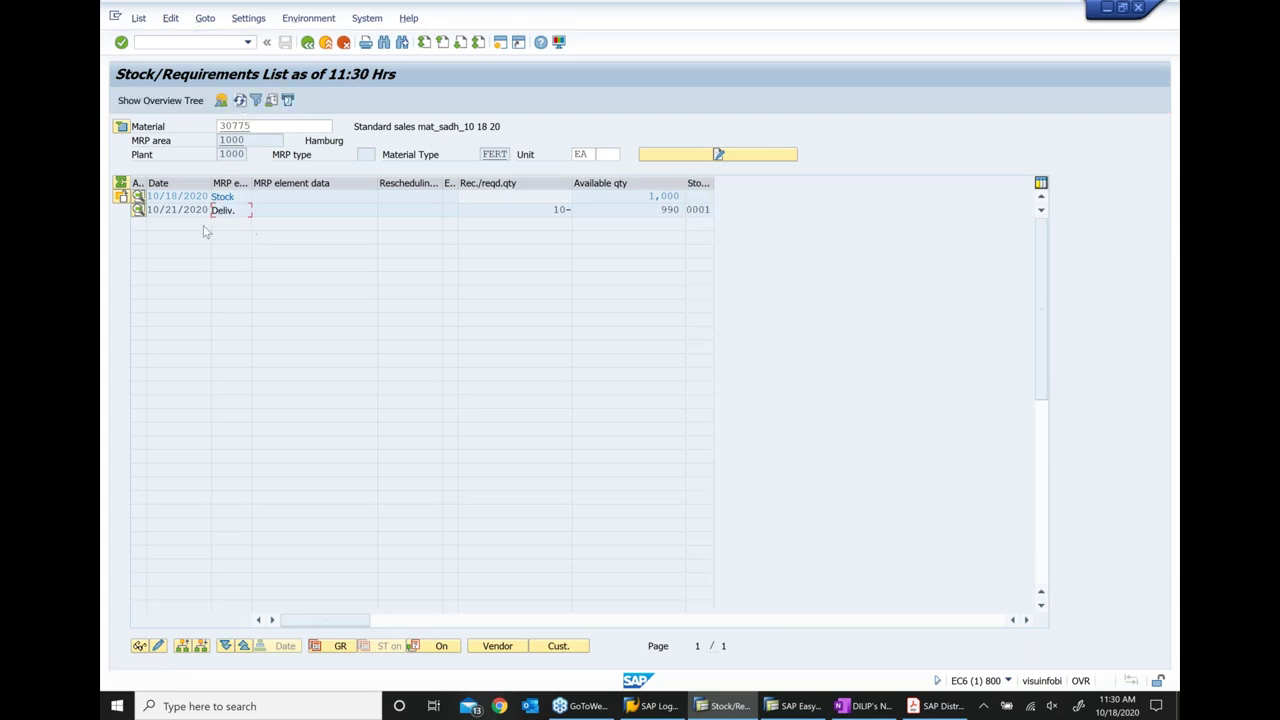
double_click(239, 206)
Check the picking line in the OneNote notes, then collapse the Outbound Delivery folder and expand Picking in the SAP menu
click(840, 706)
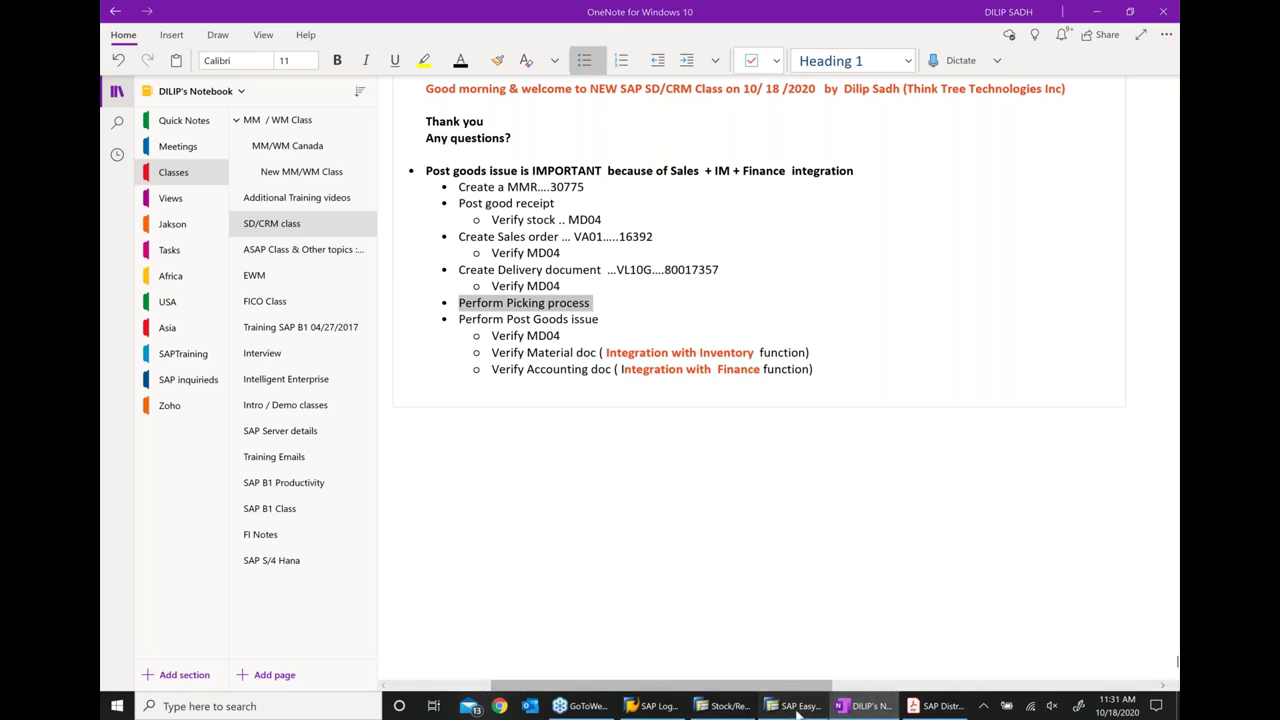
click(797, 706)
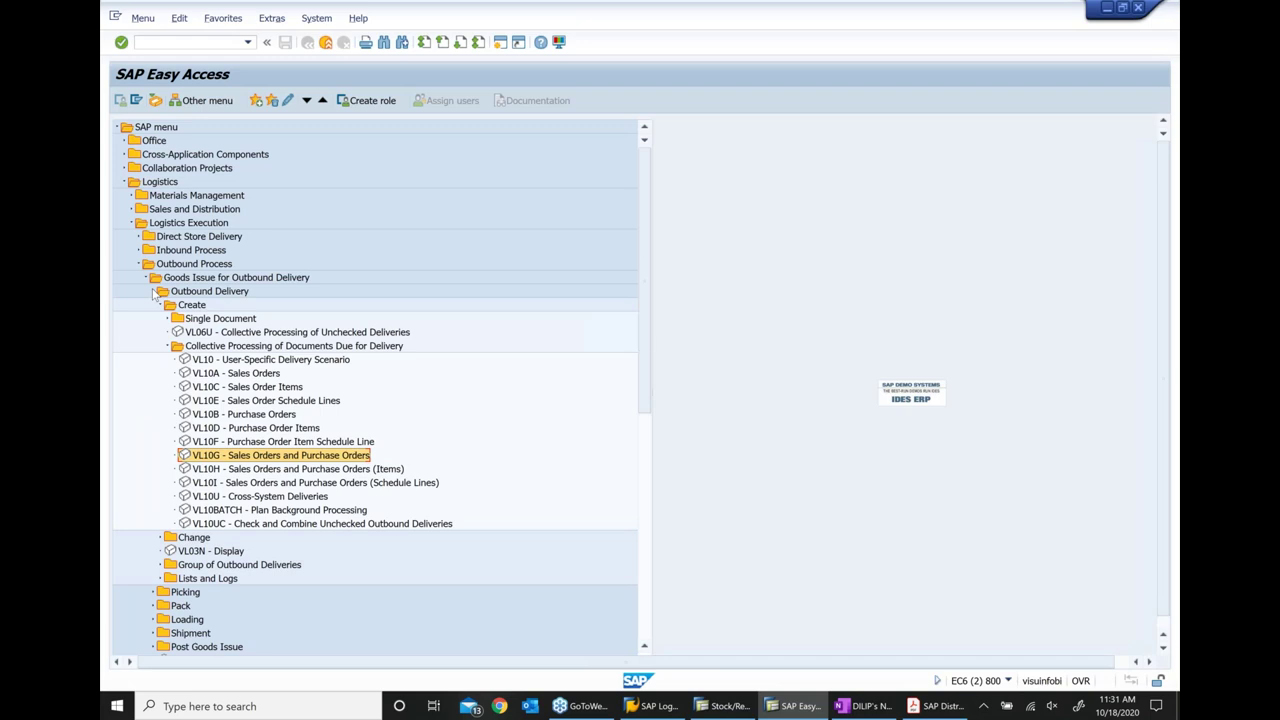
click(155, 291)
click(156, 305)
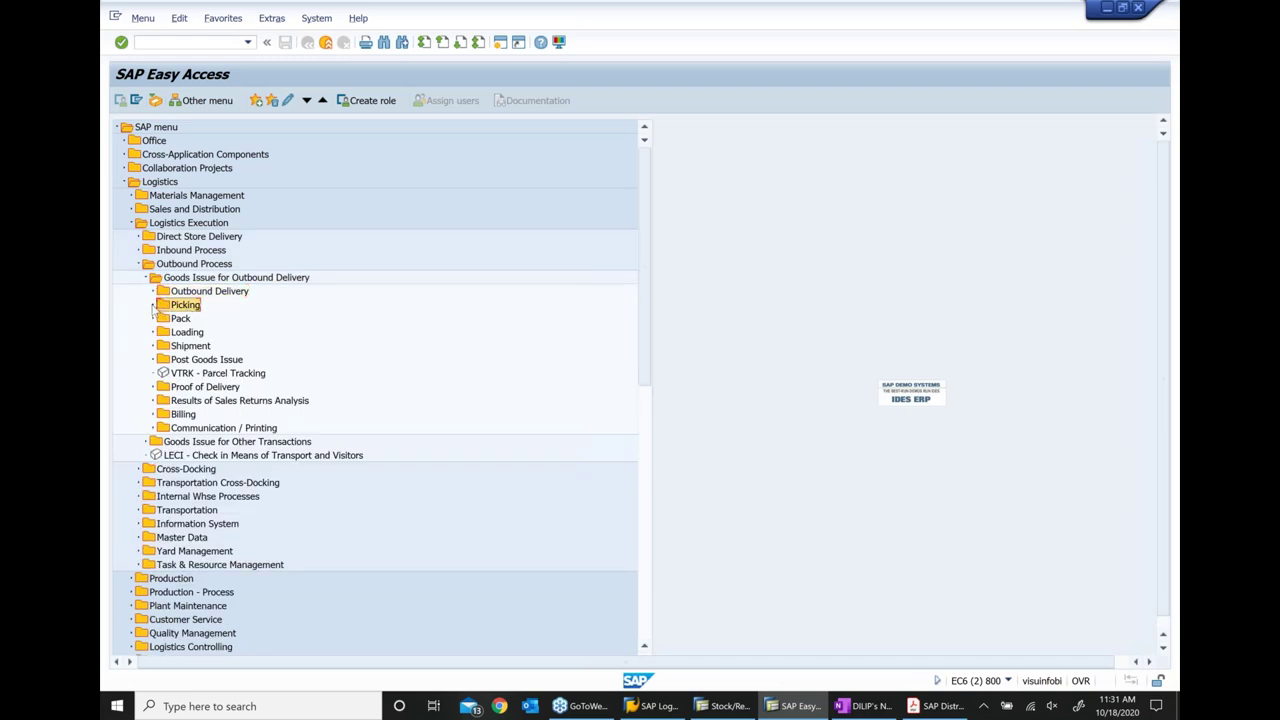
click(153, 305)
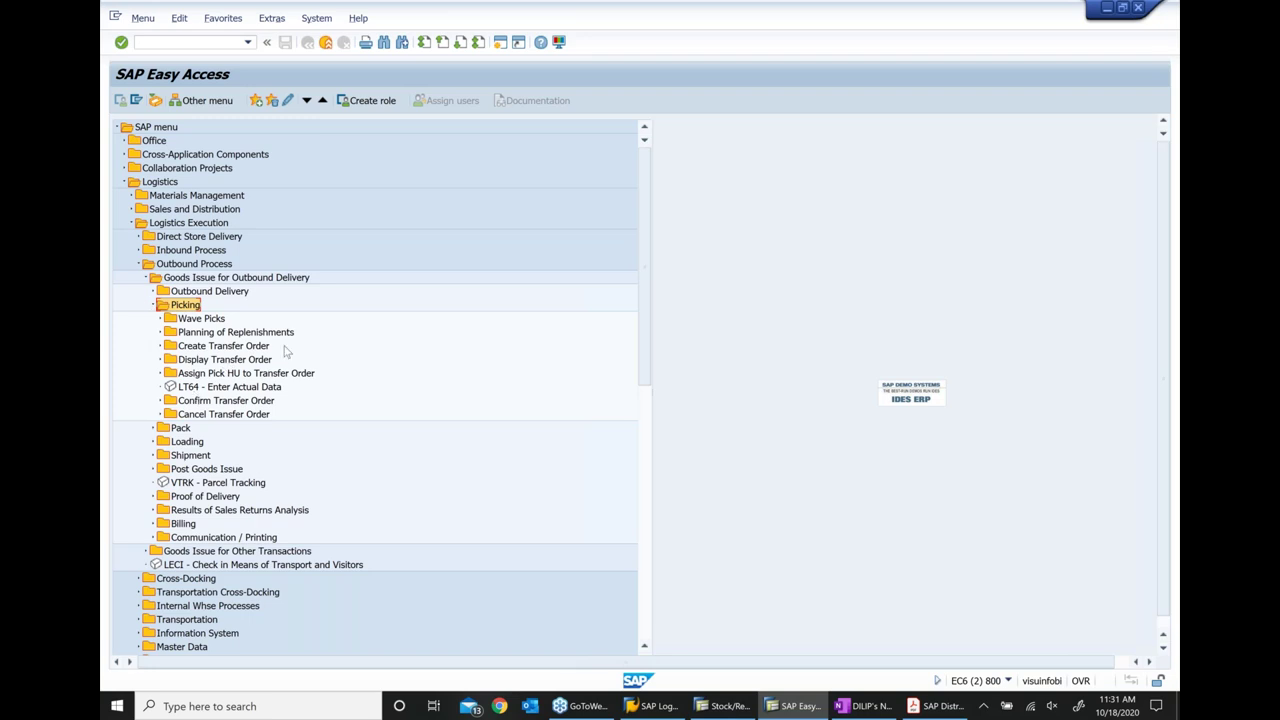
scroll(285, 350, down, 1)
scroll(285, 350, down, 1)
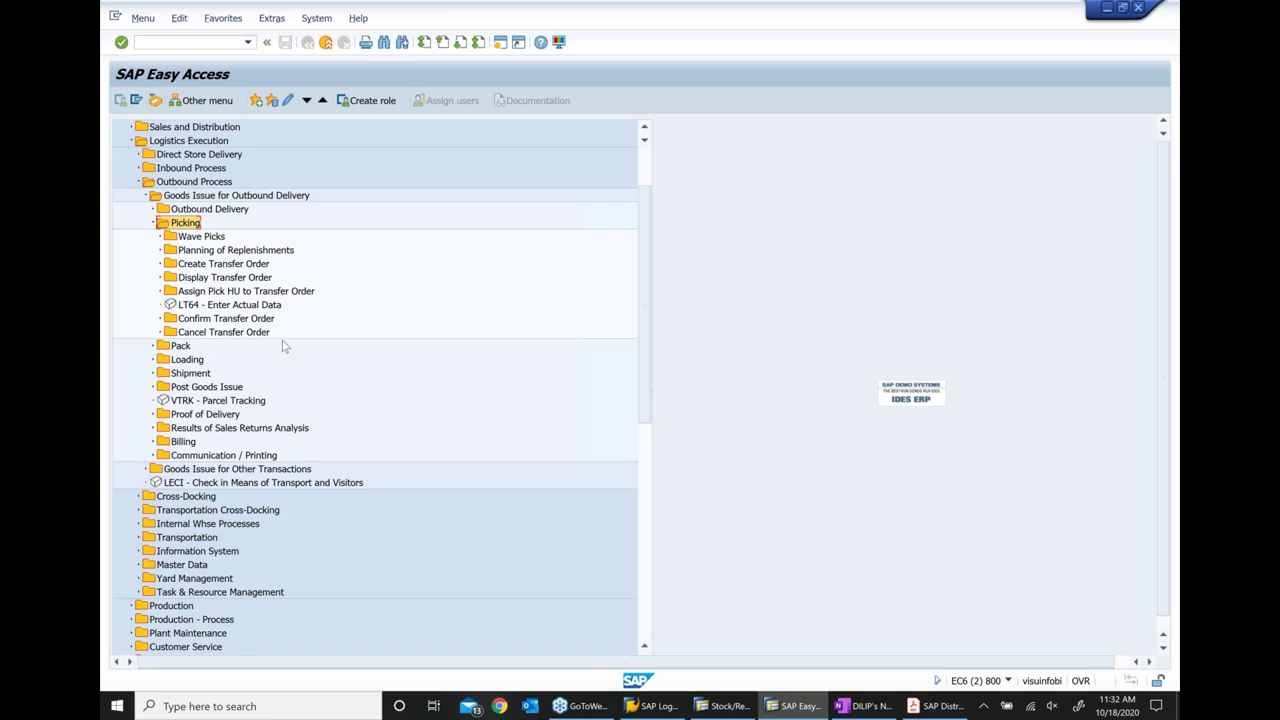
Expand Create Transfer Order under Picking and start VL06P - Via Outbound Delivery Monitor
click(210, 265)
click(205, 278)
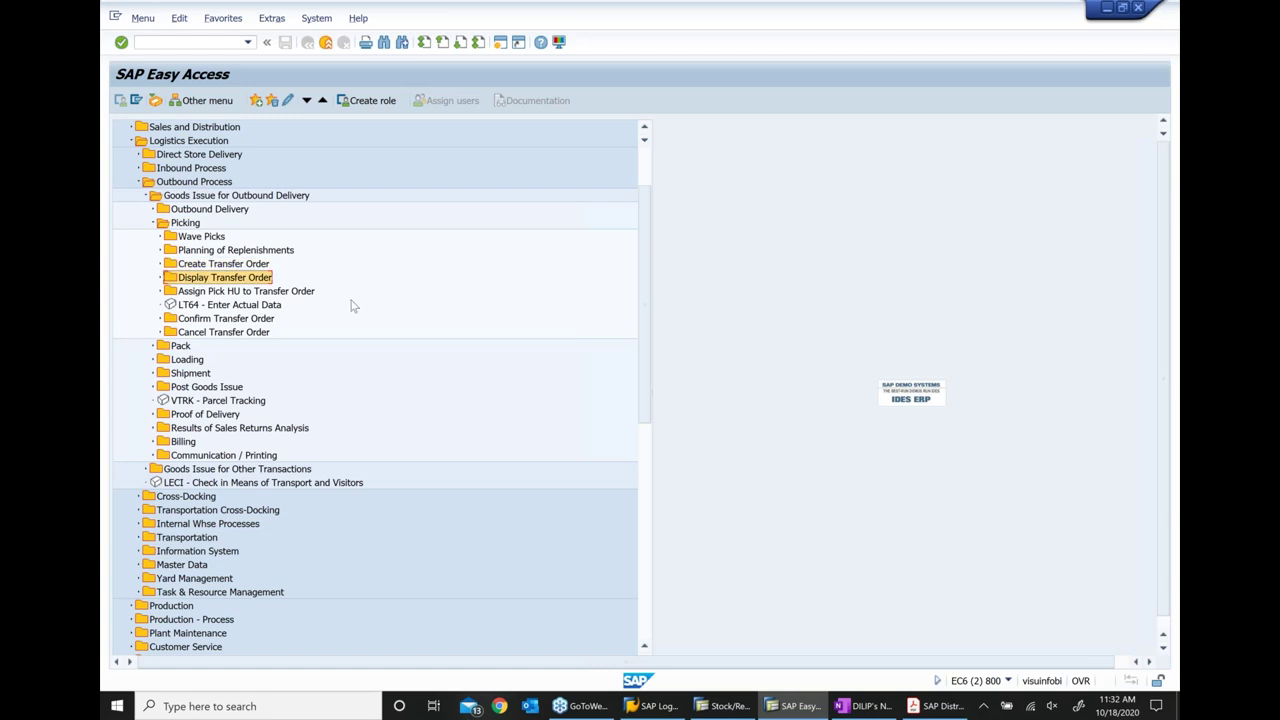
click(160, 264)
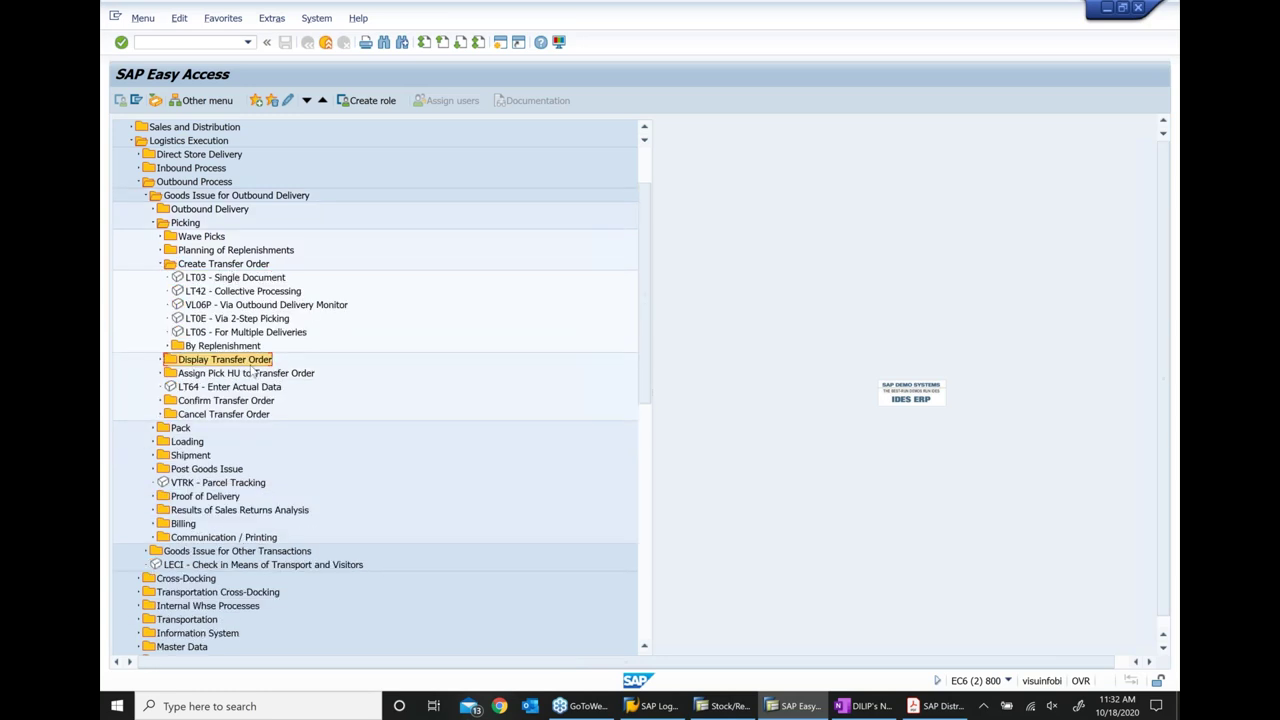
double_click(294, 306)
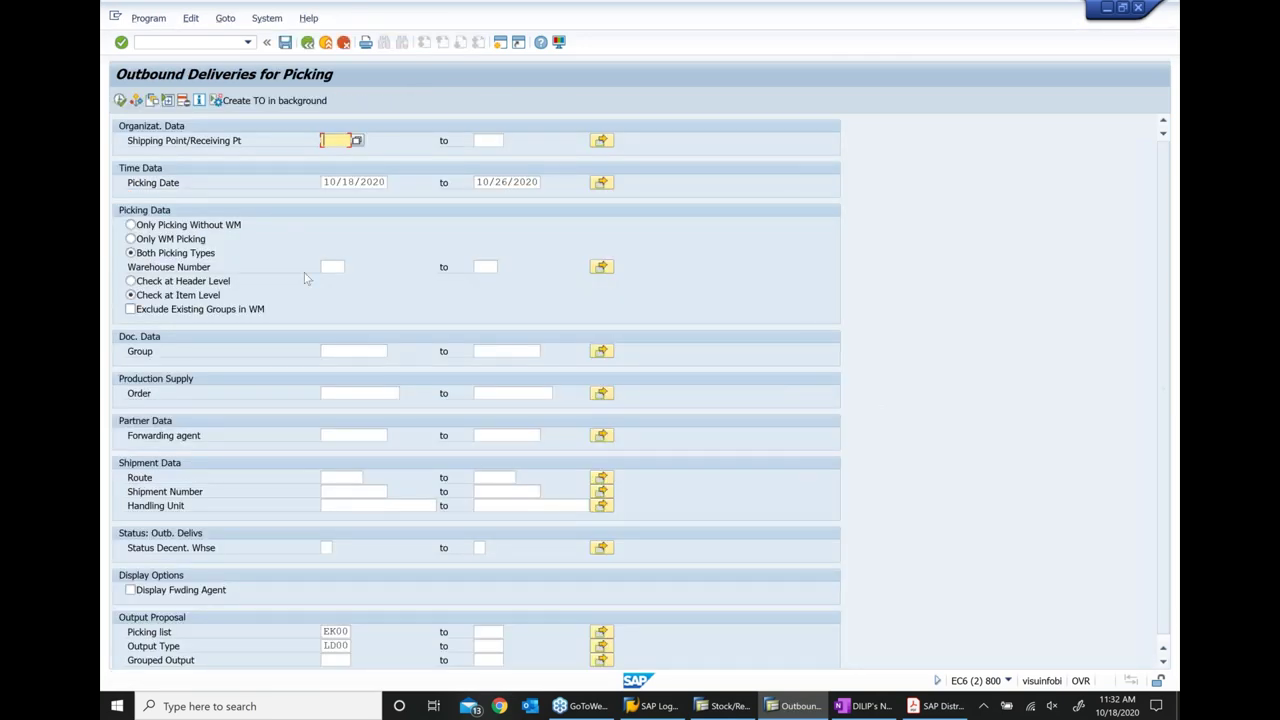
Set the shipping point to 1000 and list the outbound deliveries for picking
text(1000)
double_click(491, 184)
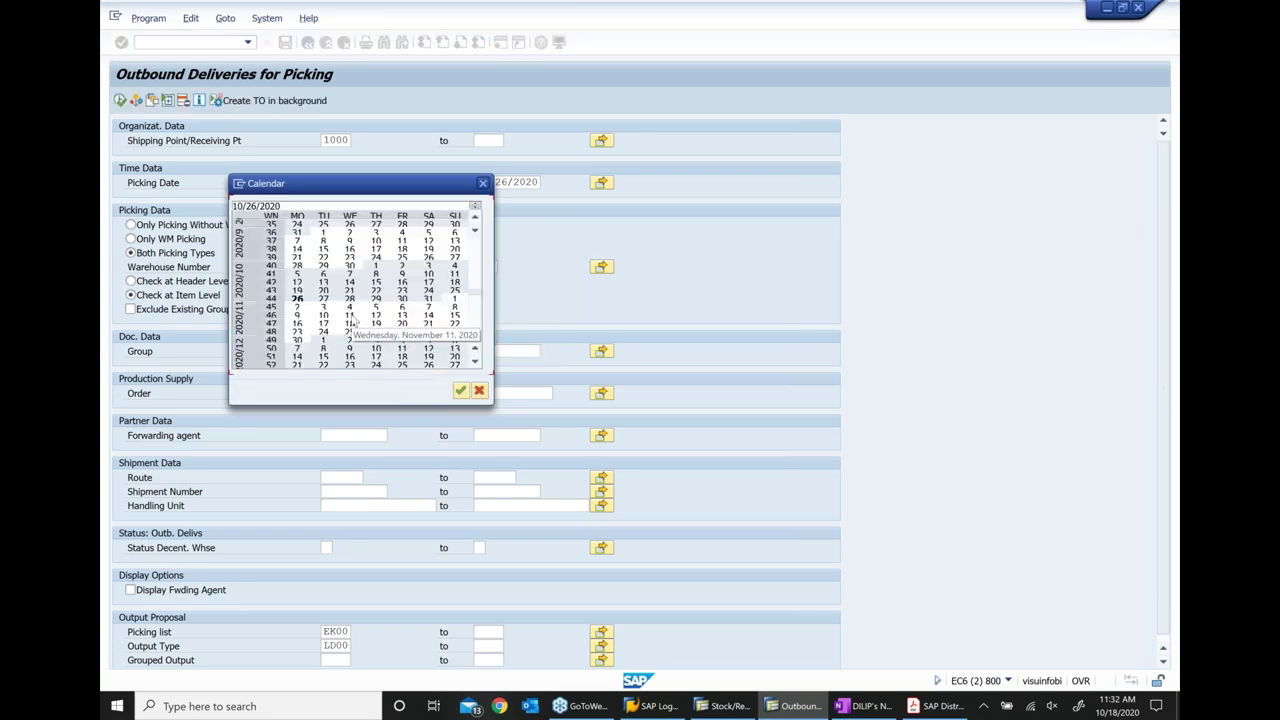
key(Escape)
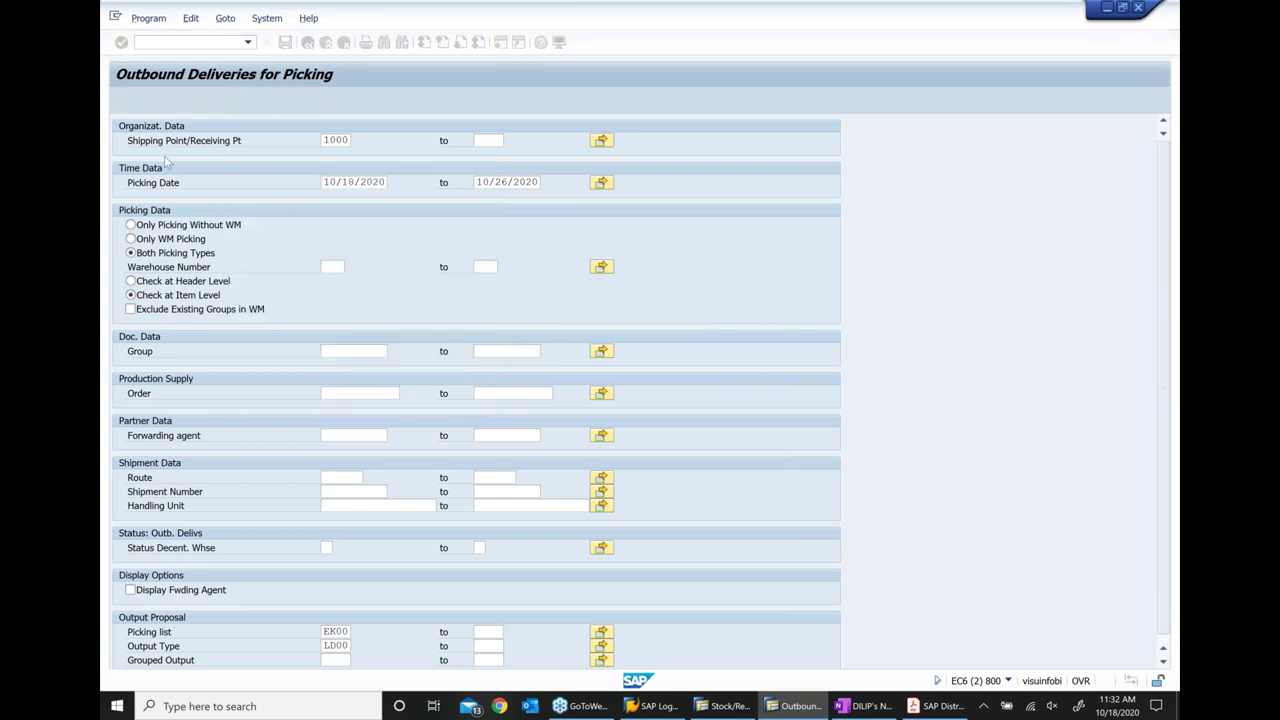
click(120, 100)
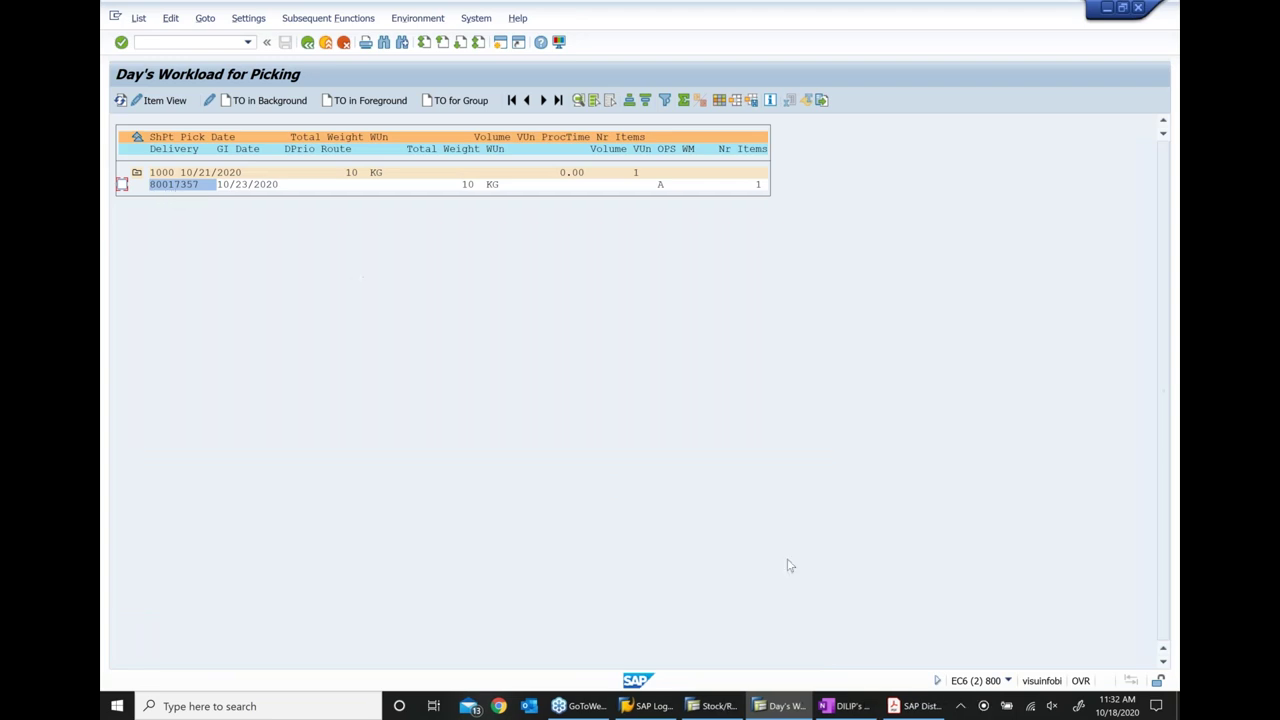
Check the delivery number in the OneNote notes, then show the picking workload by item in SAP and open the delivery for change
click(848, 706)
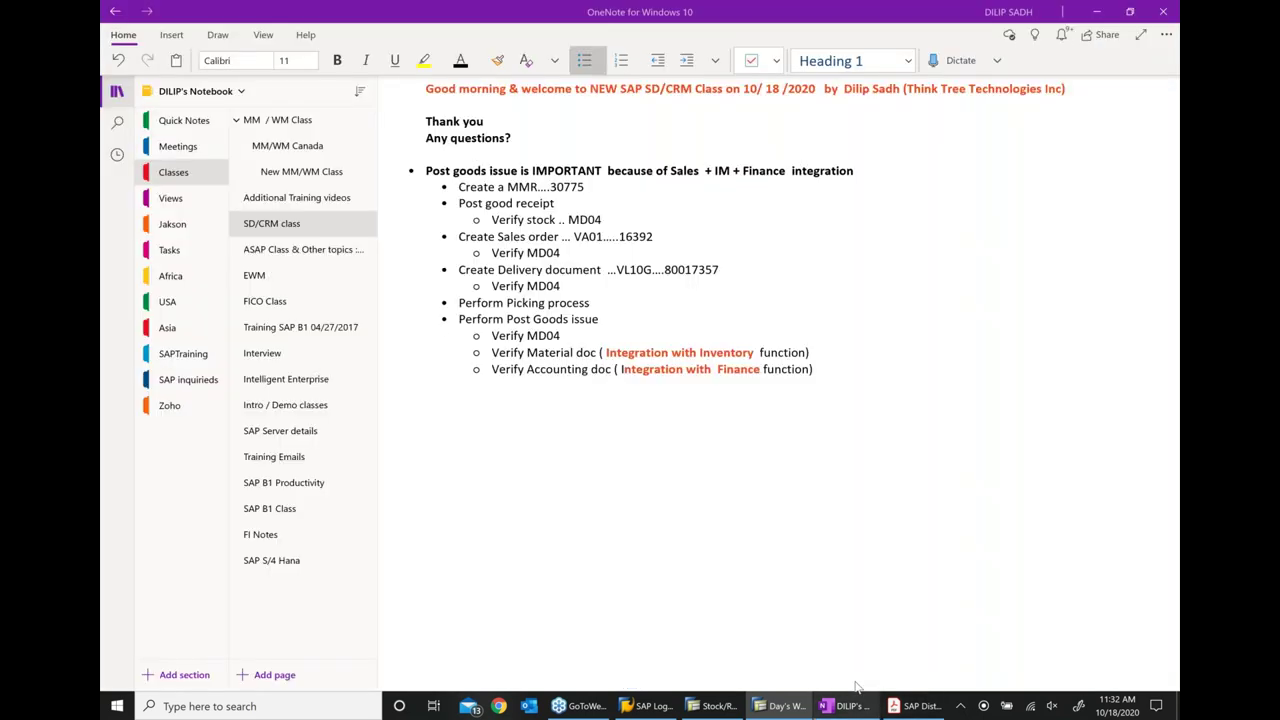
click(790, 706)
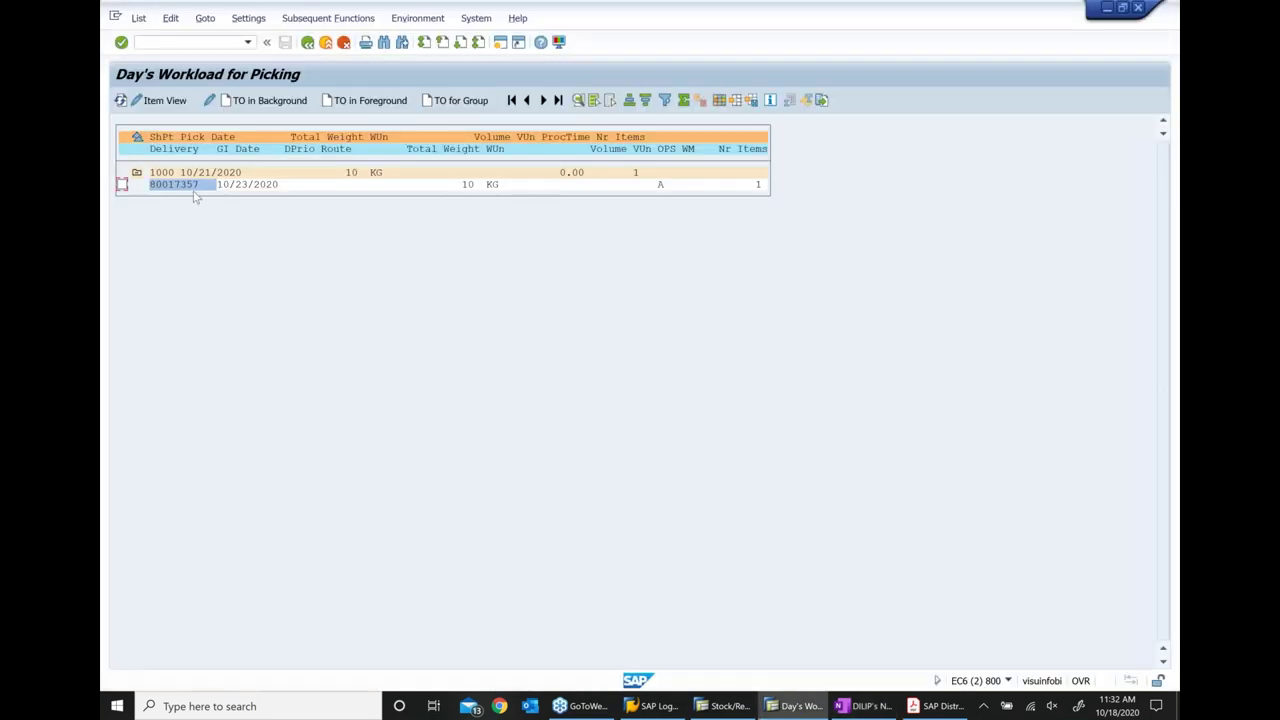
click(122, 185)
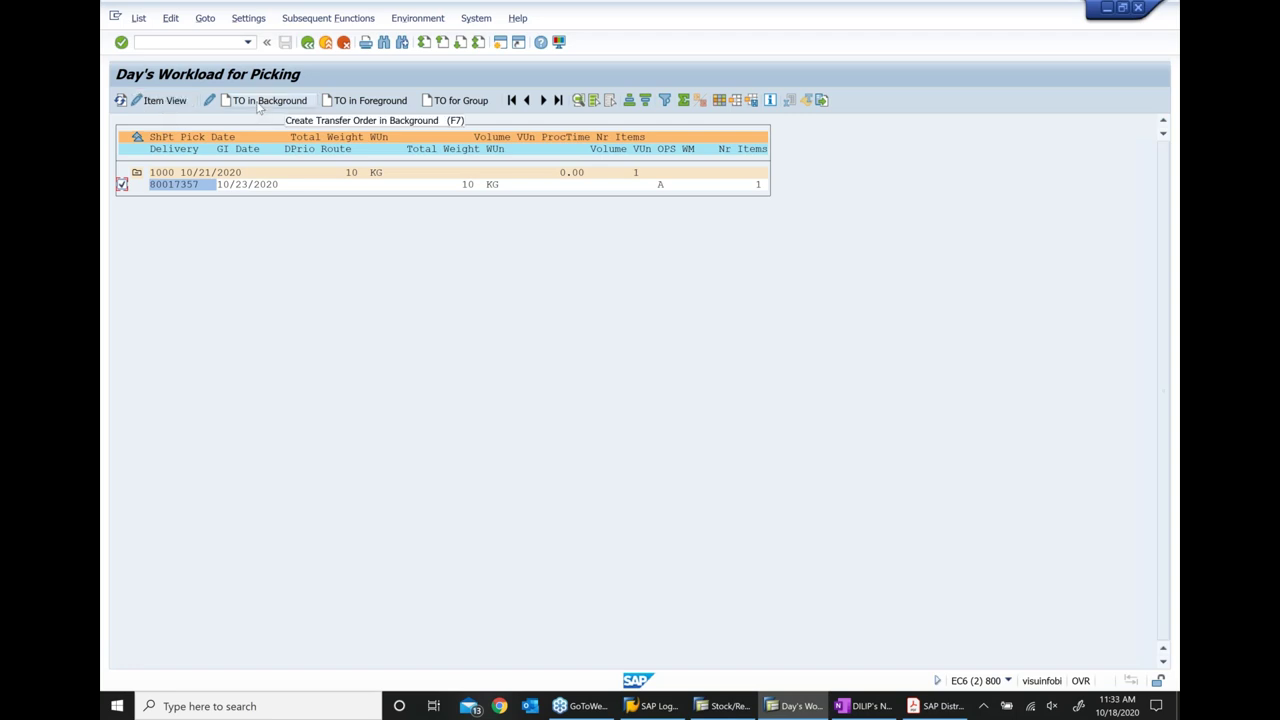
click(166, 102)
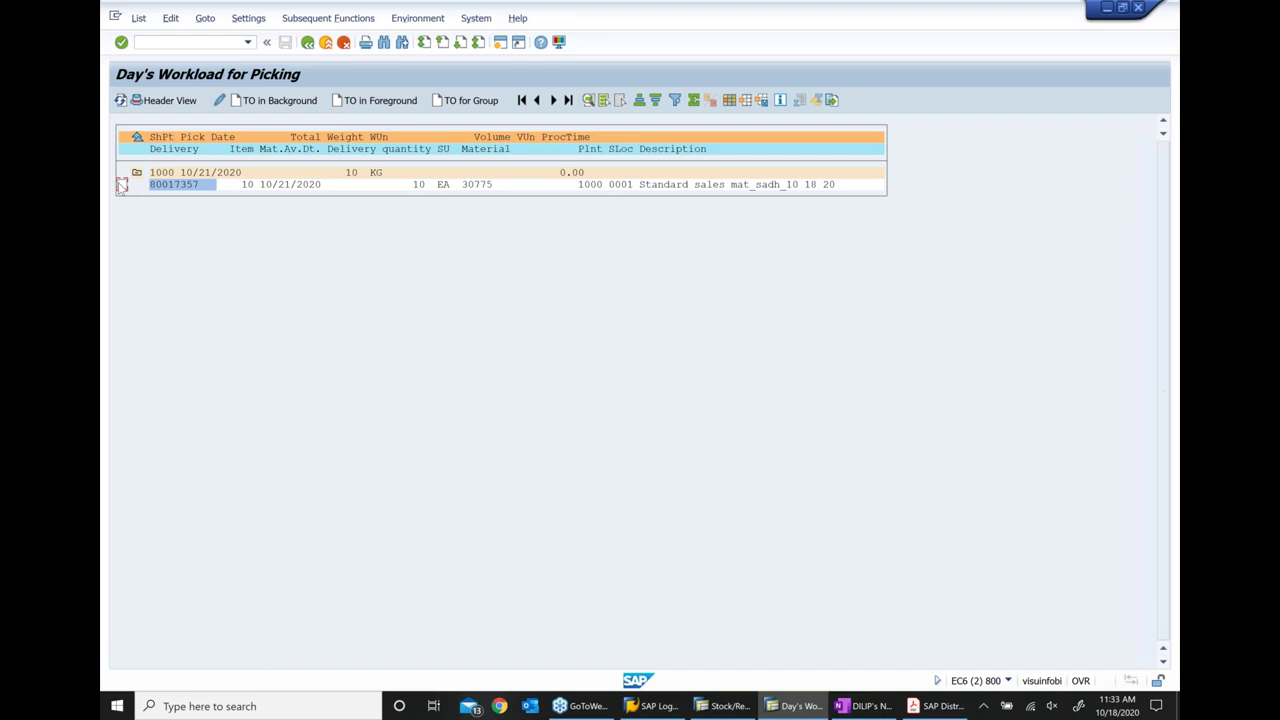
click(219, 100)
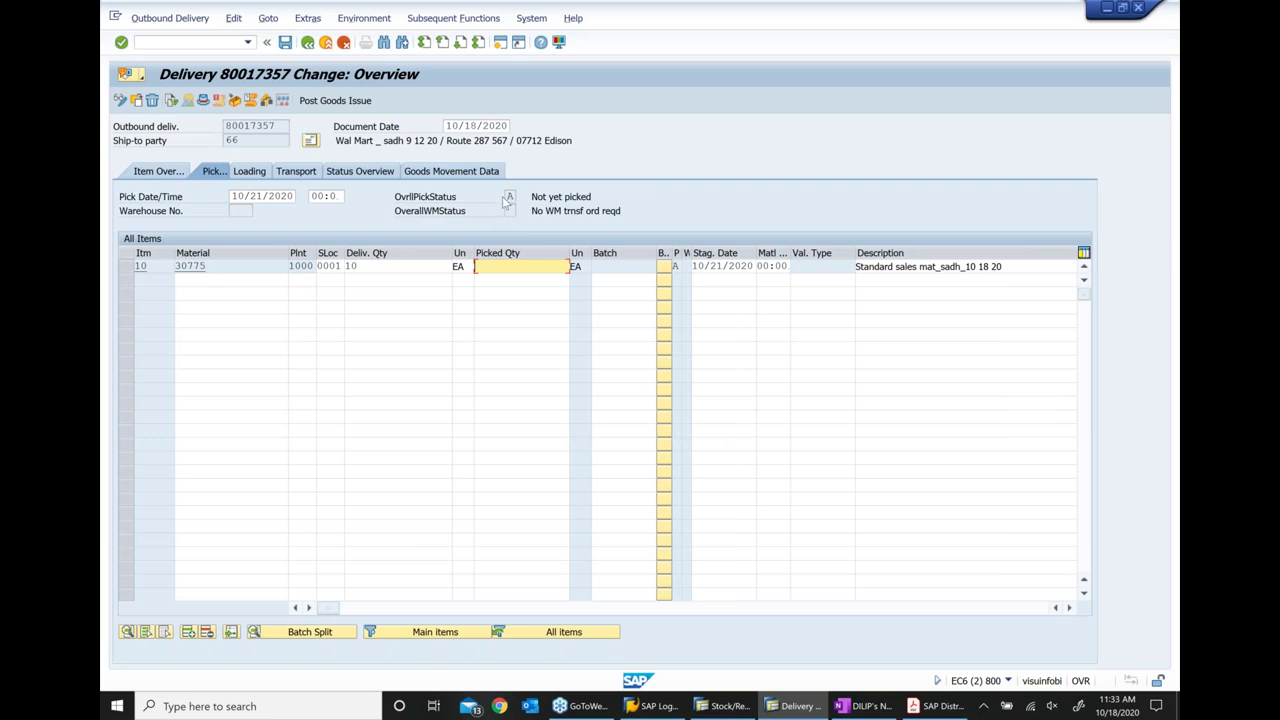
Set the picked quantity of material 30775 to 10, save the delivery and return to the SAP Easy Access menu
click(508, 197)
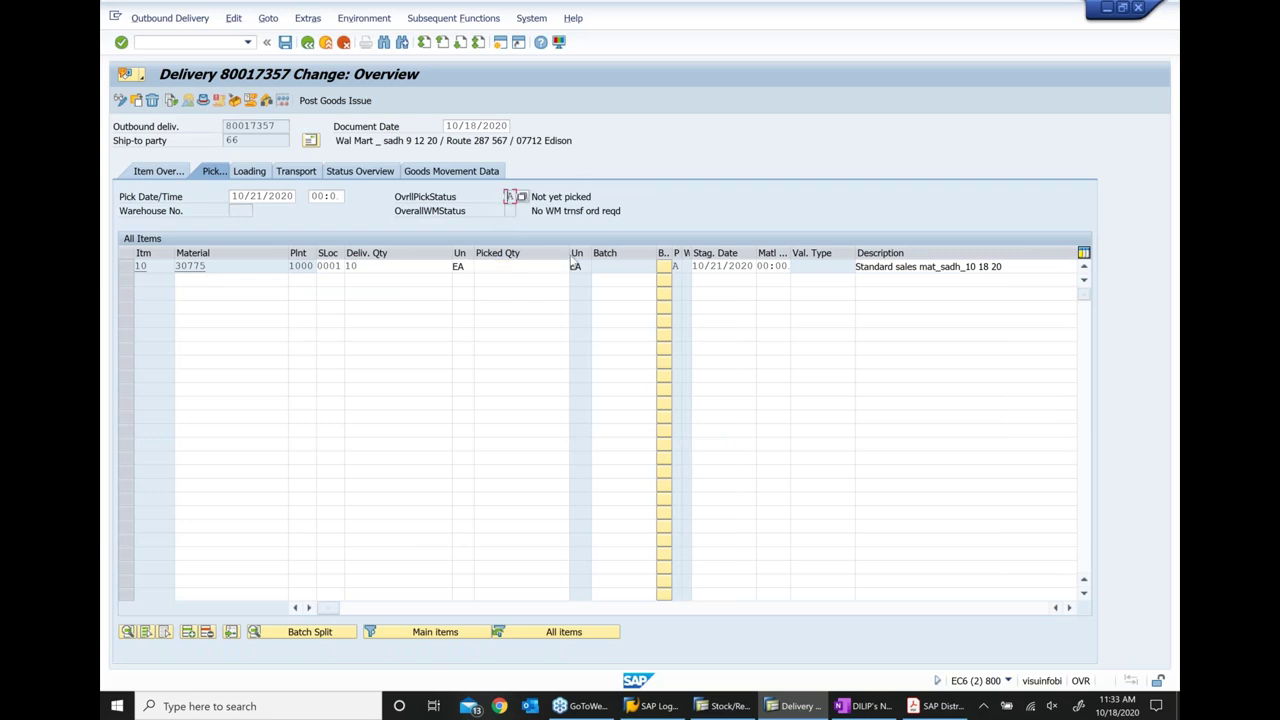
click(494, 265)
text(10)
key(Return)
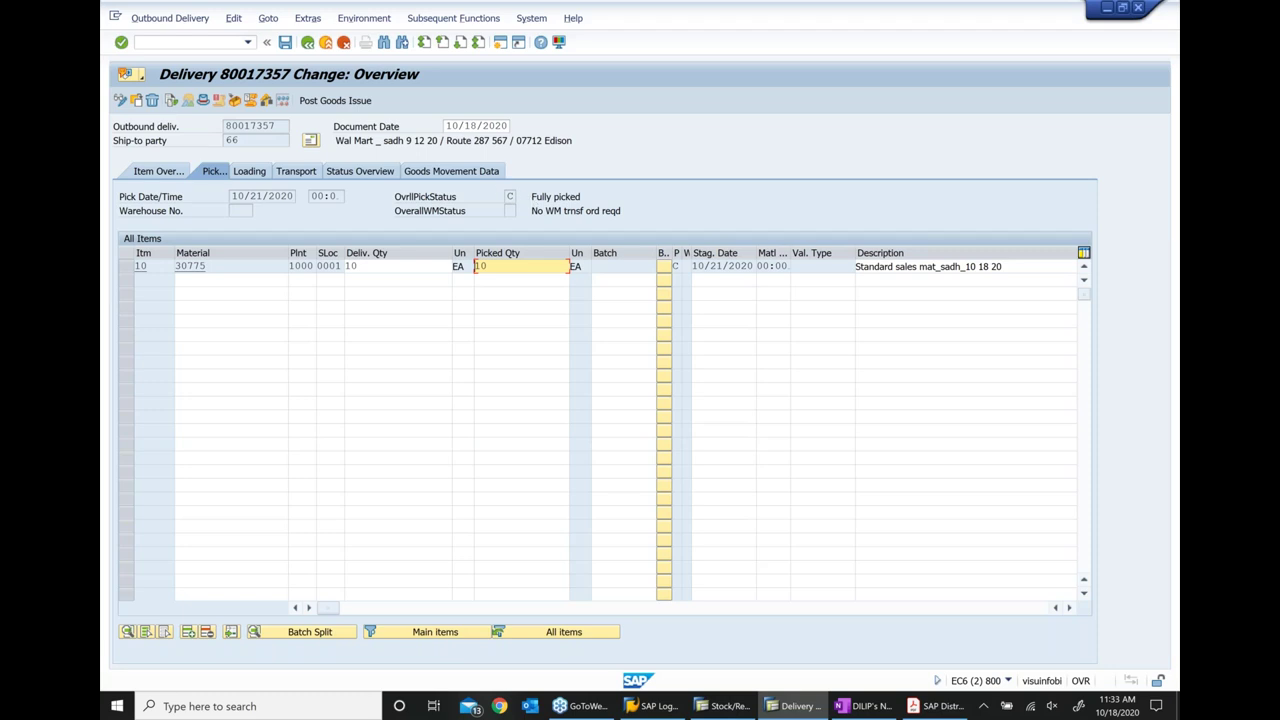
click(285, 42)
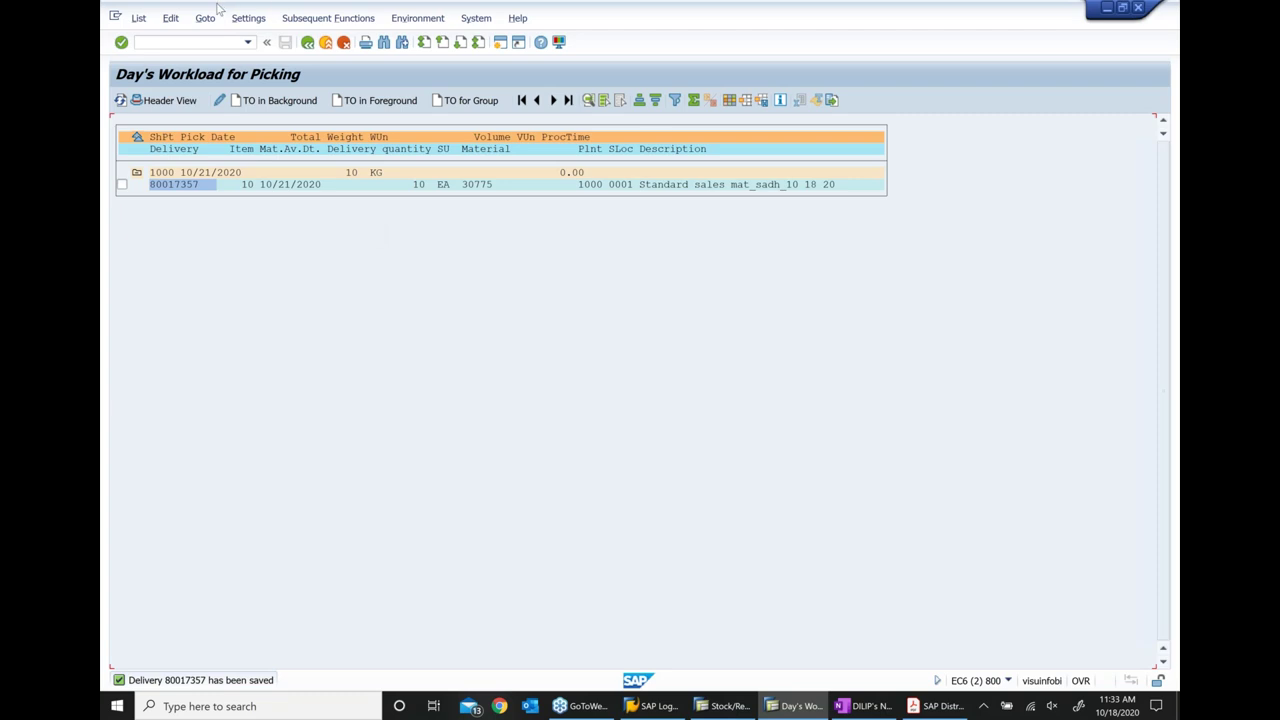
click(311, 45)
click(309, 43)
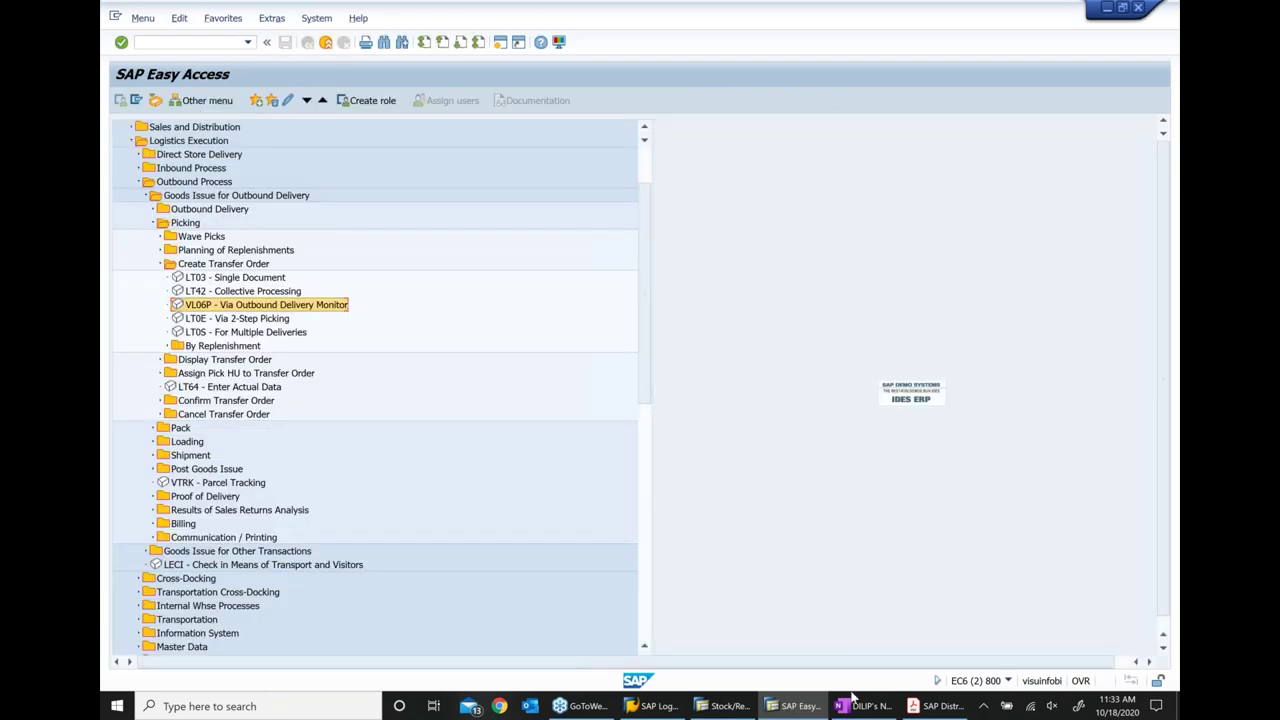
In OneNote, add an indented sub-bullet "Using Outbound delivery monitor" under the "Perform Picking process" line
click(858, 705)
triple_click(580, 308)
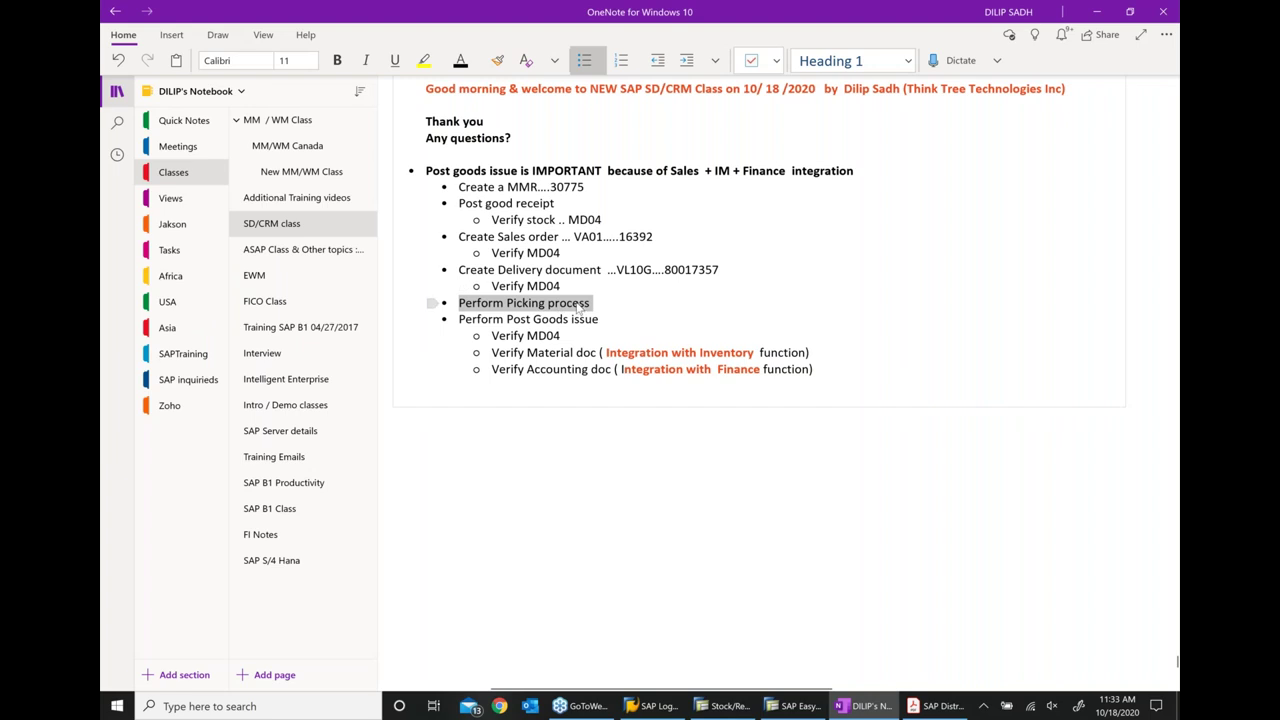
click(629, 309)
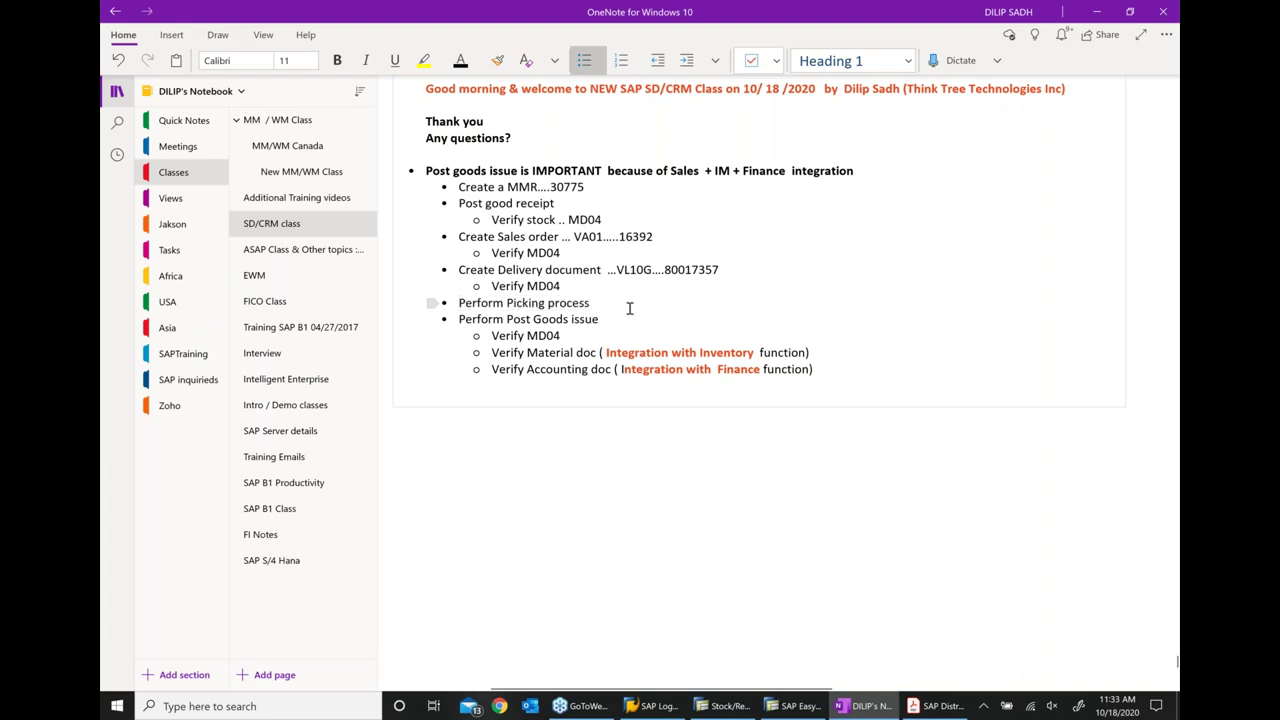
key(Return)
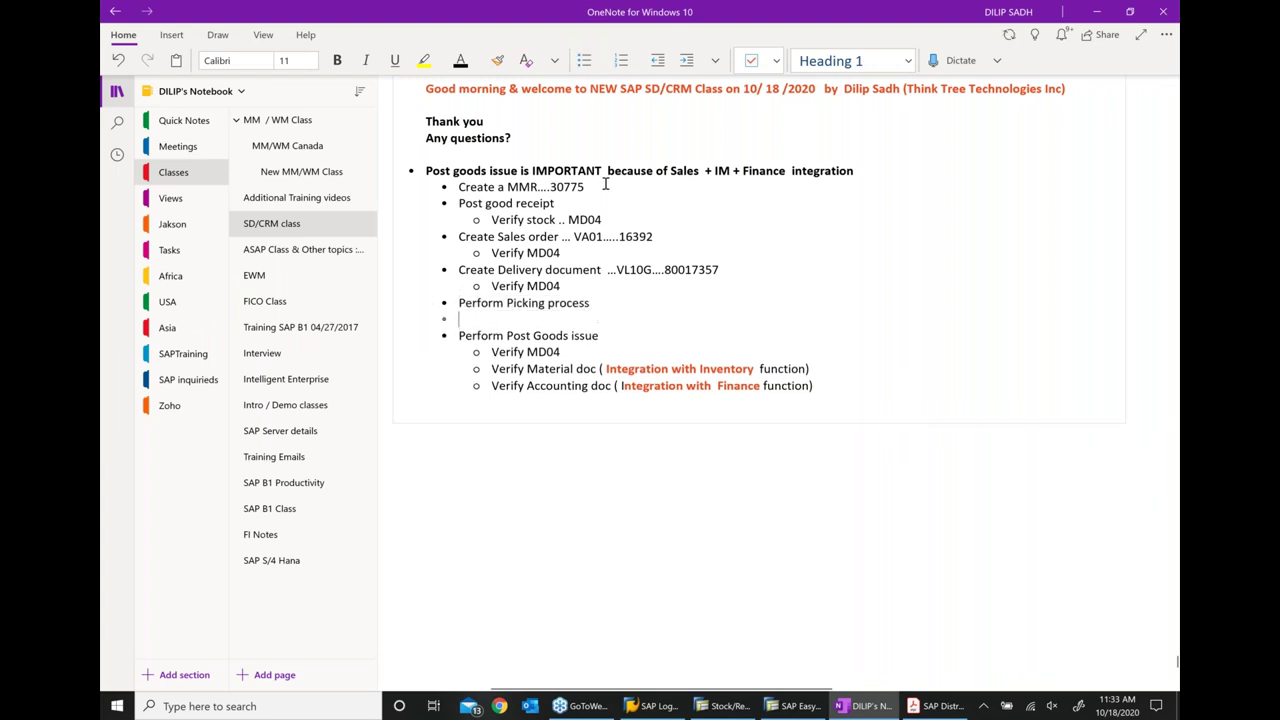
click(686, 62)
text(USING)
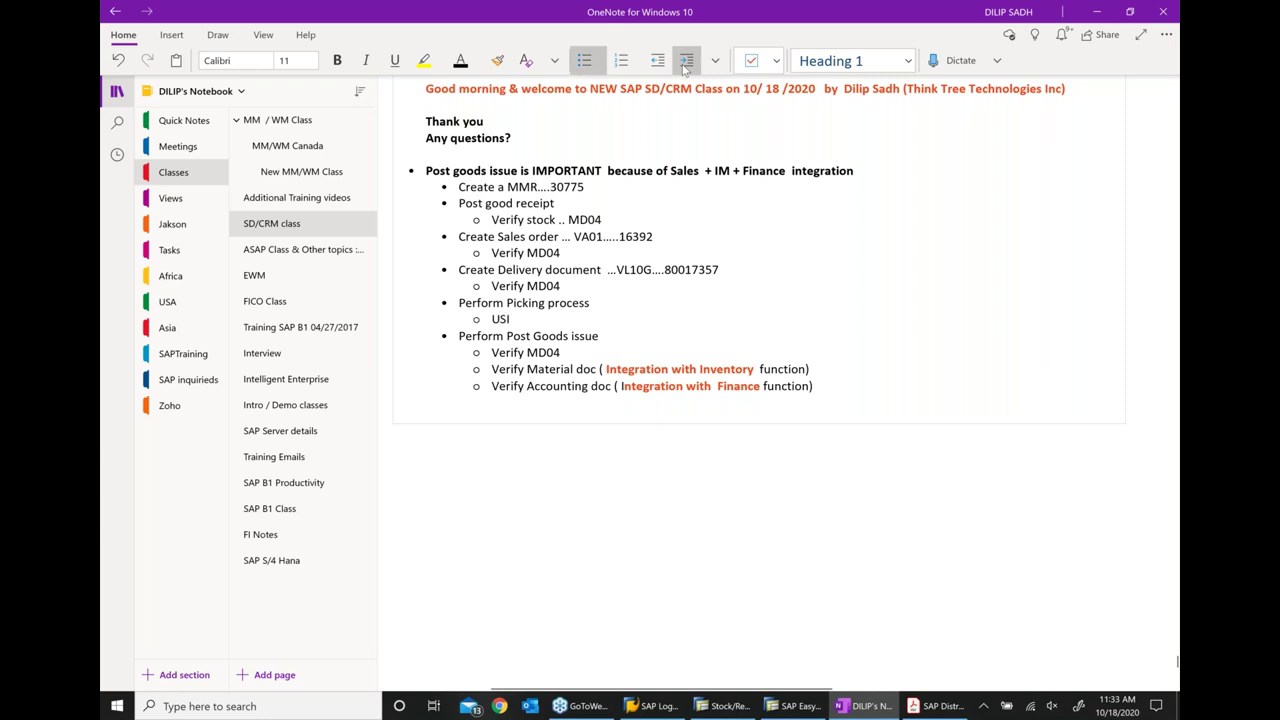
key(BackSpace)
key(BackSpace)
key(BackSpace)
key(BackSpace)
text(sing Out)
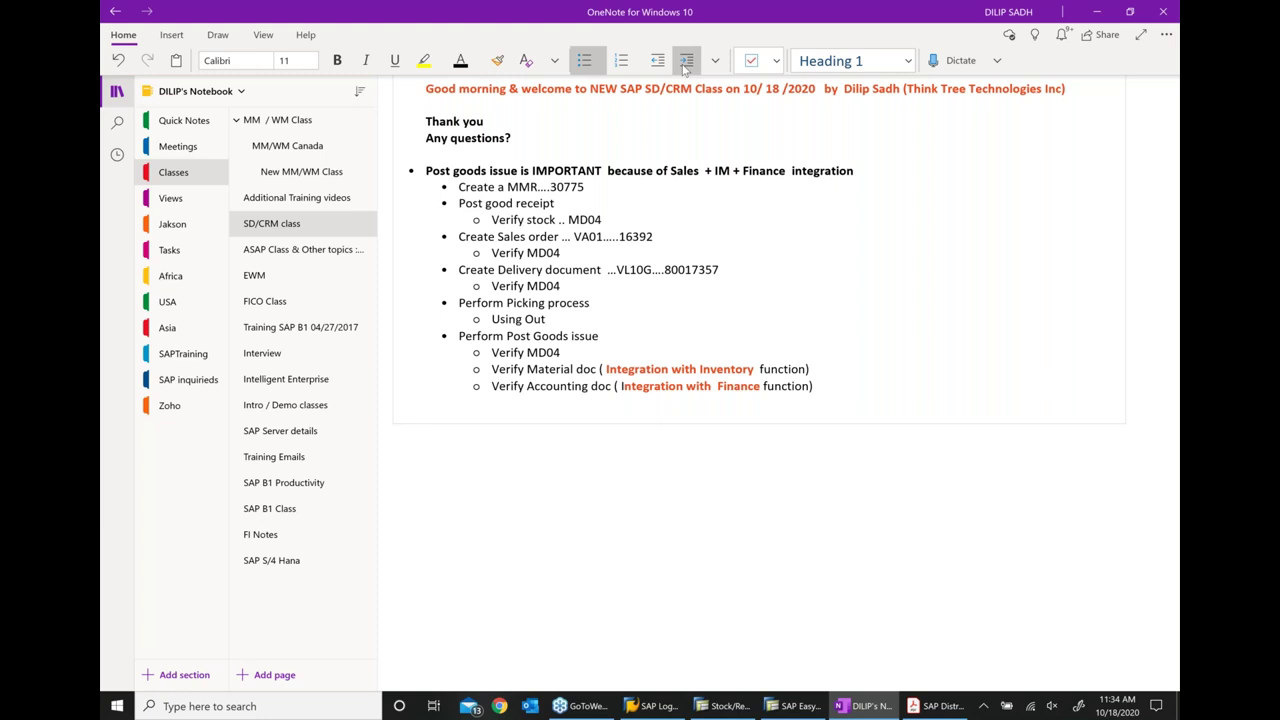
text(bound delivery monitor)
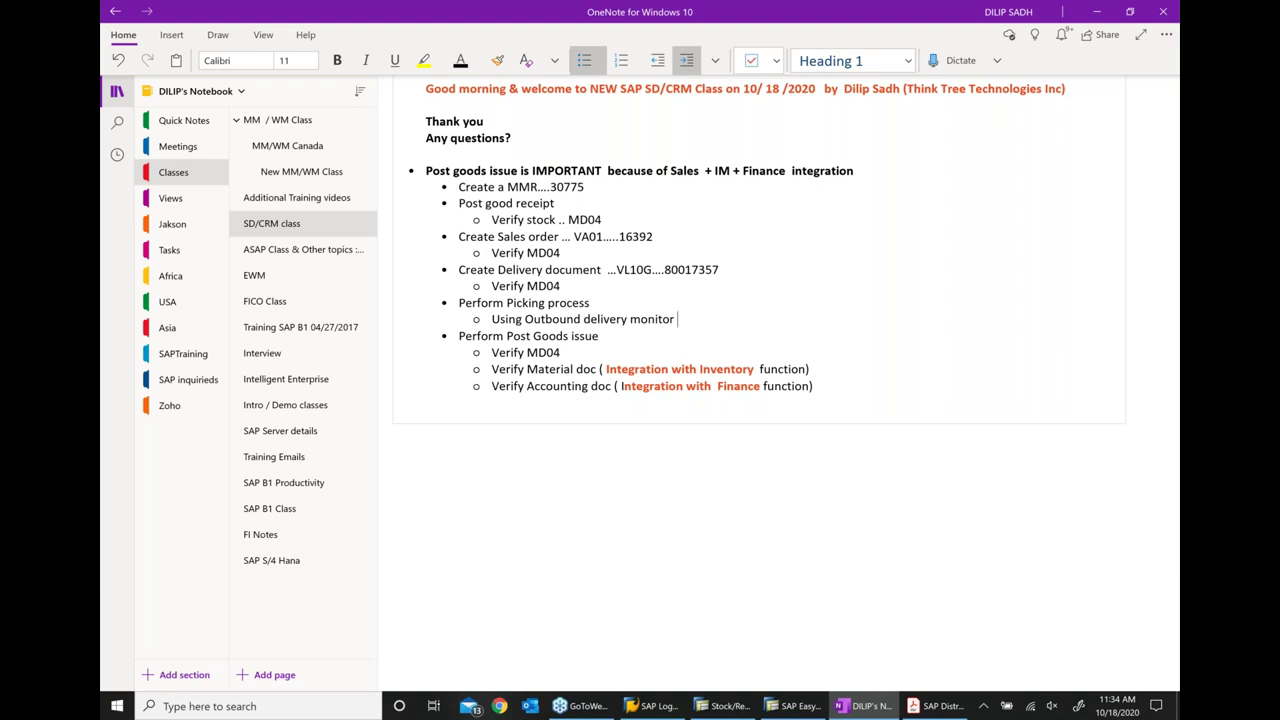
Check the picking transaction code in the SAP menu and append "...VL06P" to the "Using Outbound delivery monitor" line in OneNote
click(795, 710)
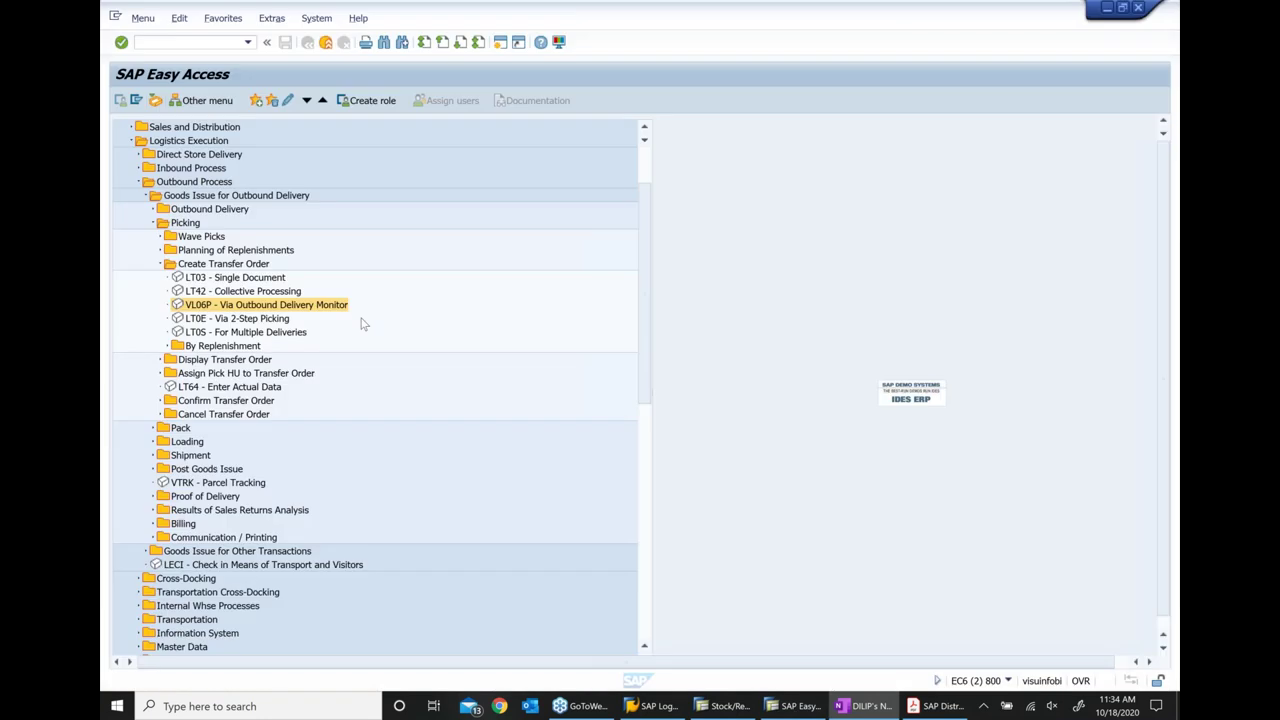
click(867, 706)
text(...VL06)
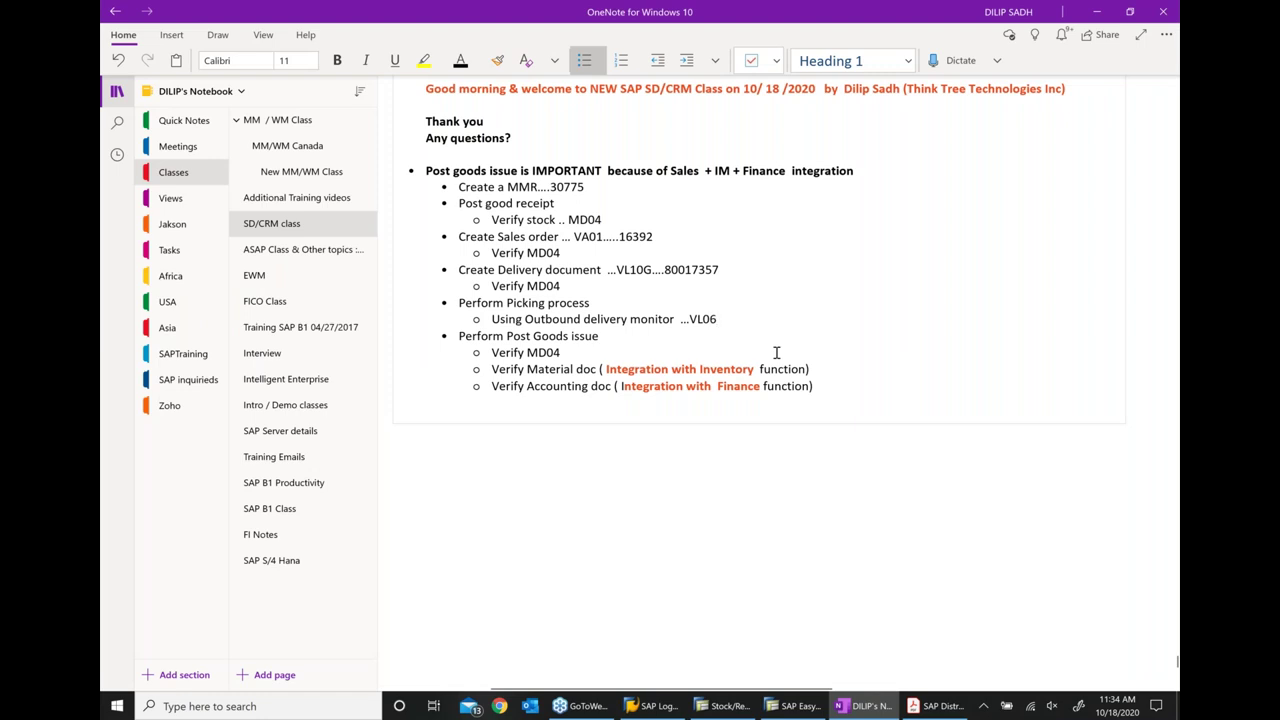
text(P)
Switch from the "Perform Post Goods issue" line in OneNote to SAP, collapse the Picking folder and expand the Post Goods Issue folder
drag(472, 337, 604, 336)
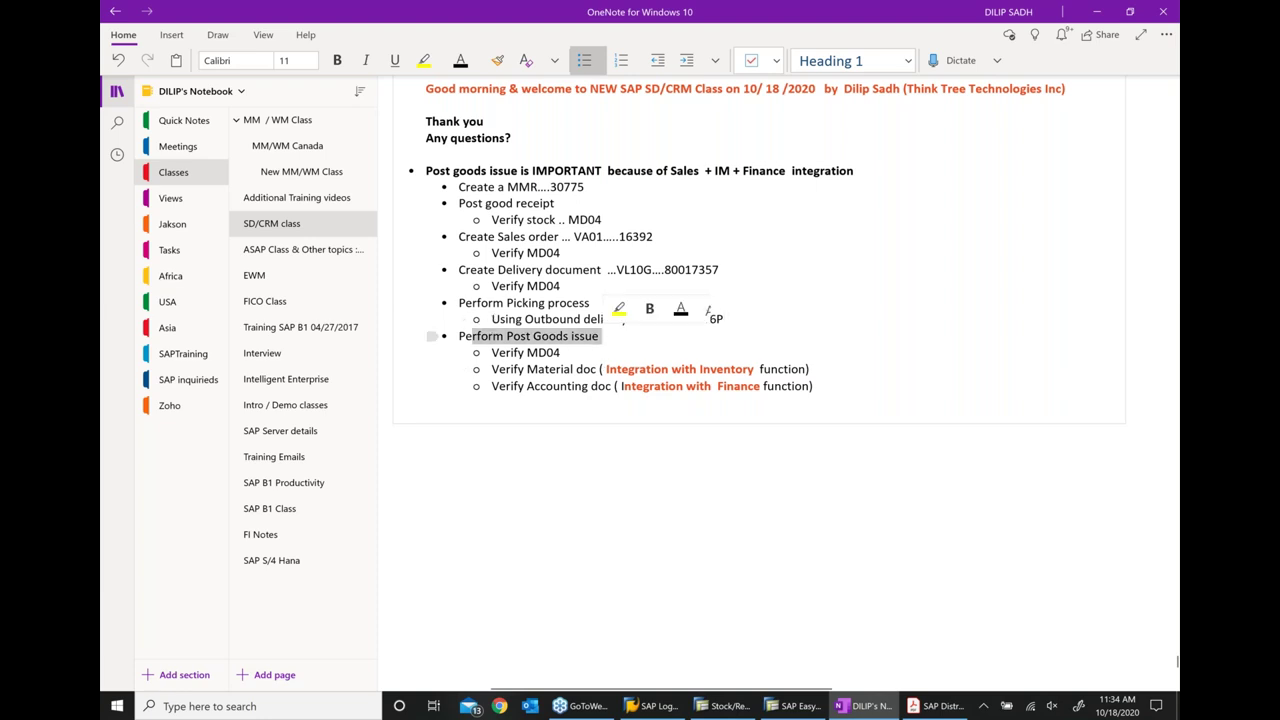
click(785, 708)
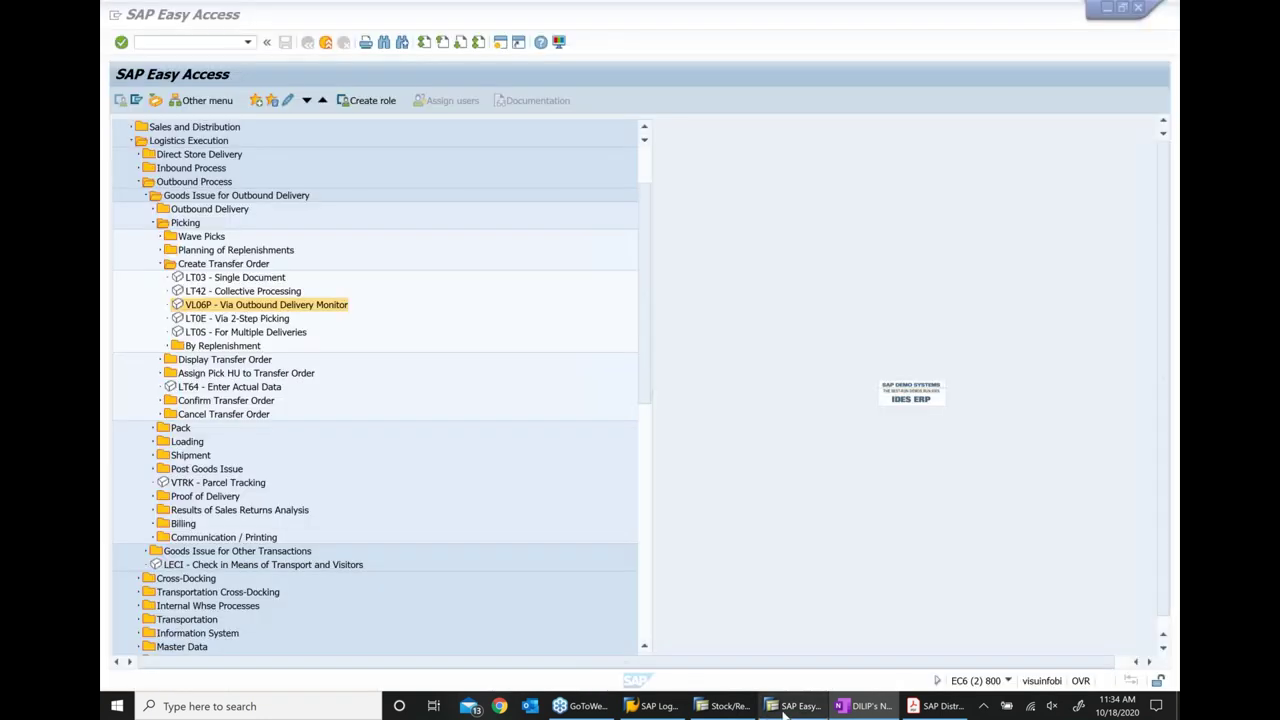
click(160, 263)
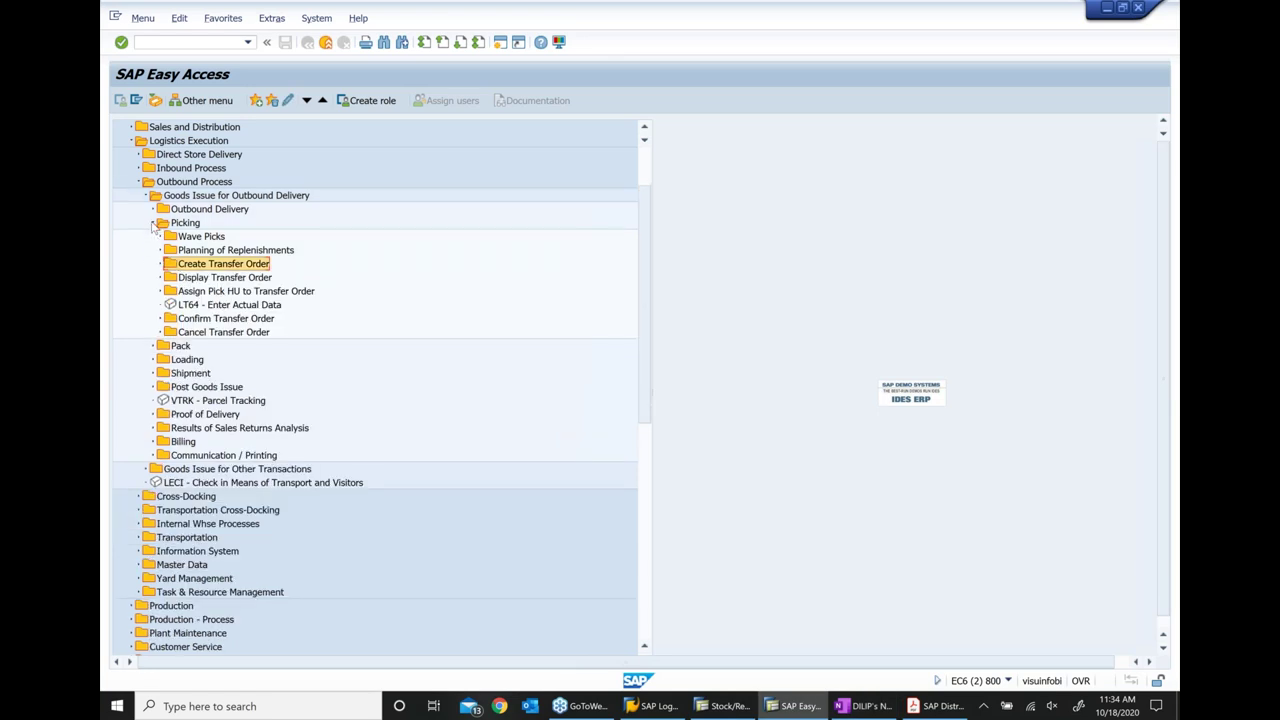
click(153, 223)
click(162, 278)
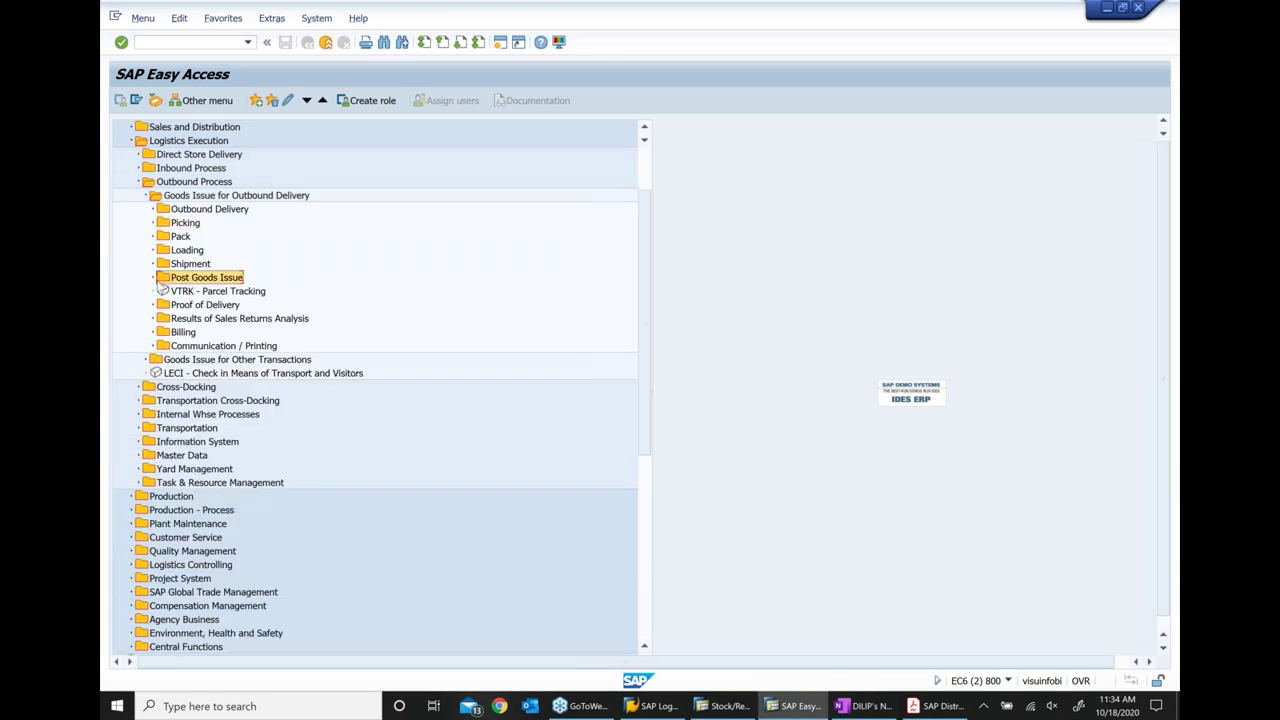
click(153, 278)
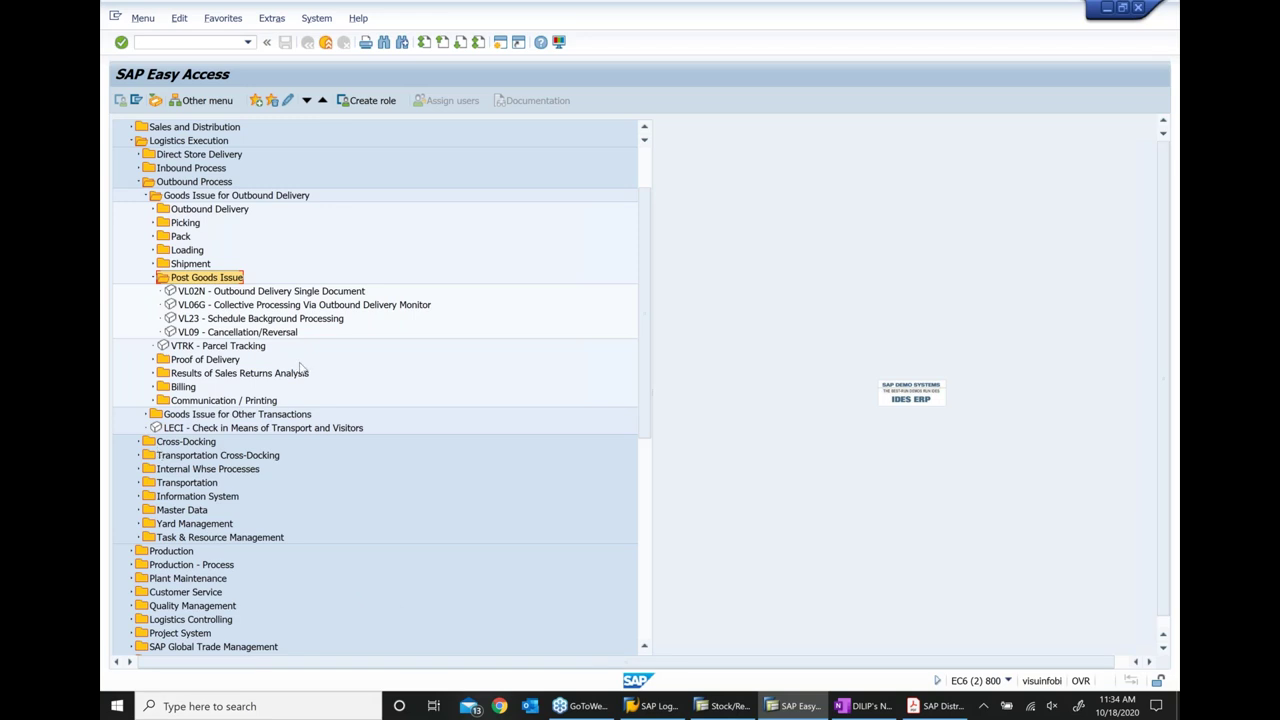
Open VL02N - Outbound Delivery Single Document to show its Post Goods Issue function, and return to the SAP Easy Access menu
click(253, 291)
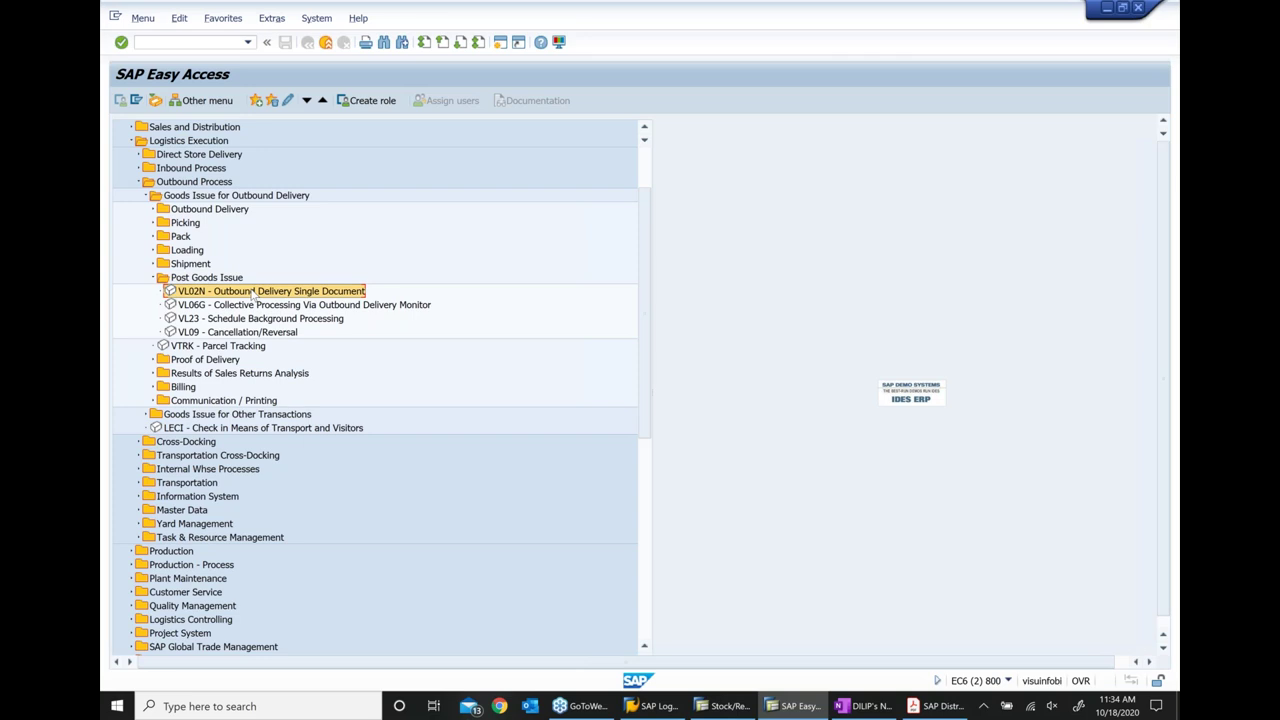
double_click(253, 291)
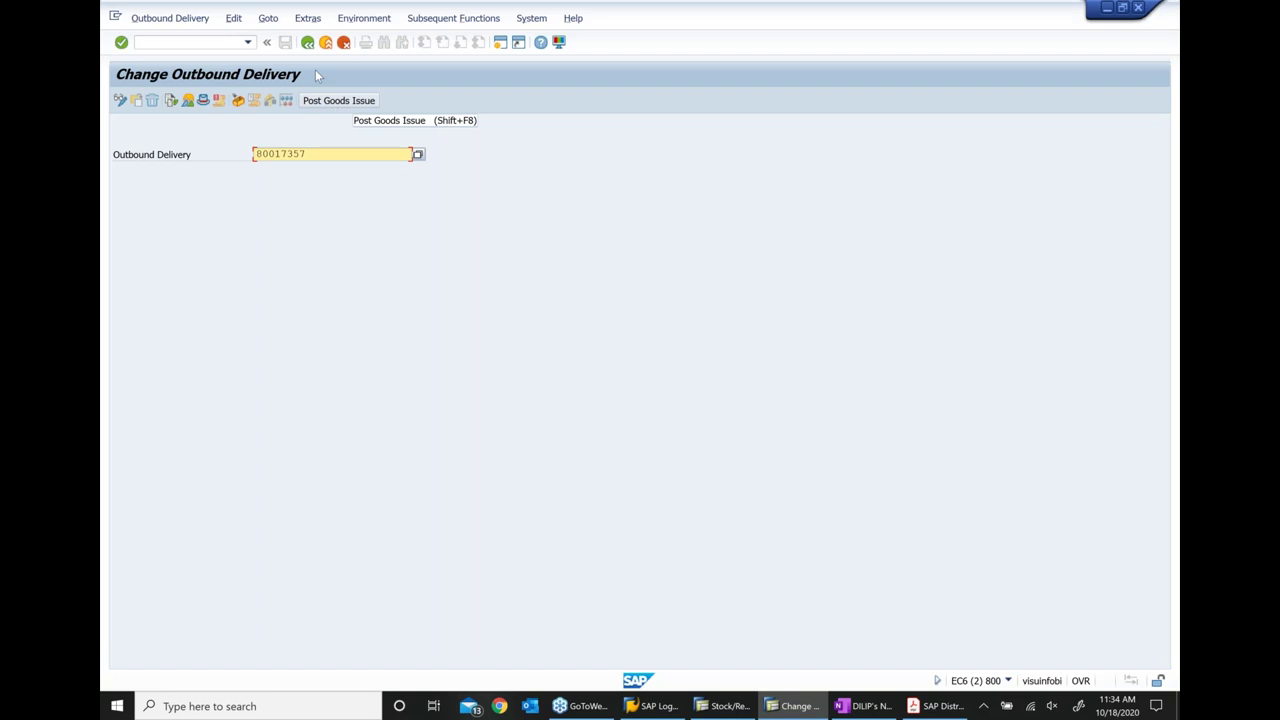
key(F3)
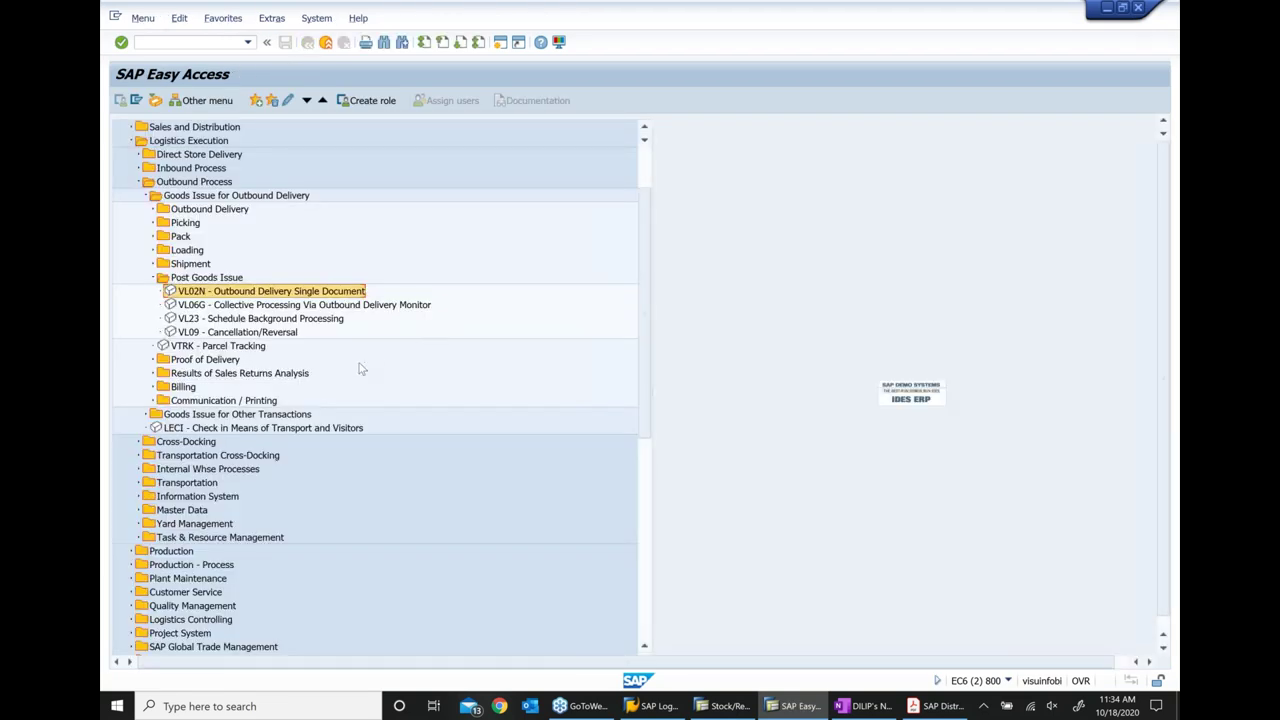
Highlight the VL06G transaction in the SAP menu and append "...VL06G" to the "Perform Post Goods issue" line in OneNote
click(268, 305)
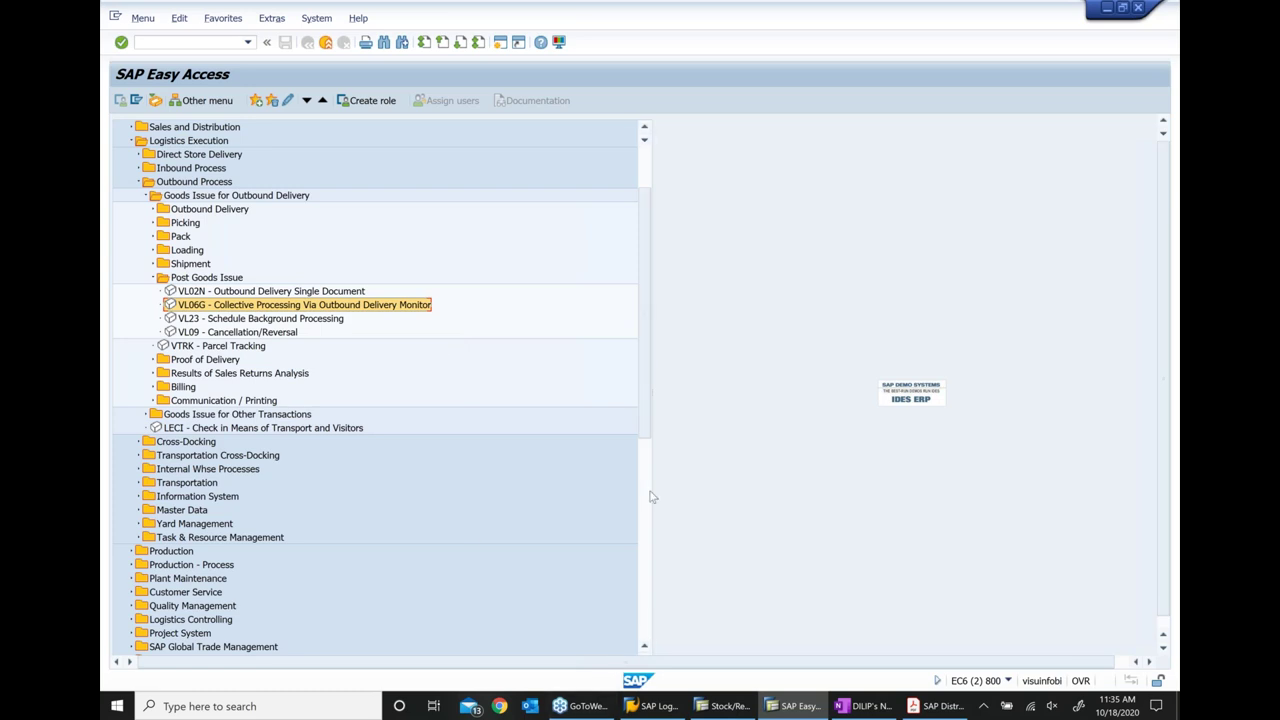
click(866, 710)
click(607, 338)
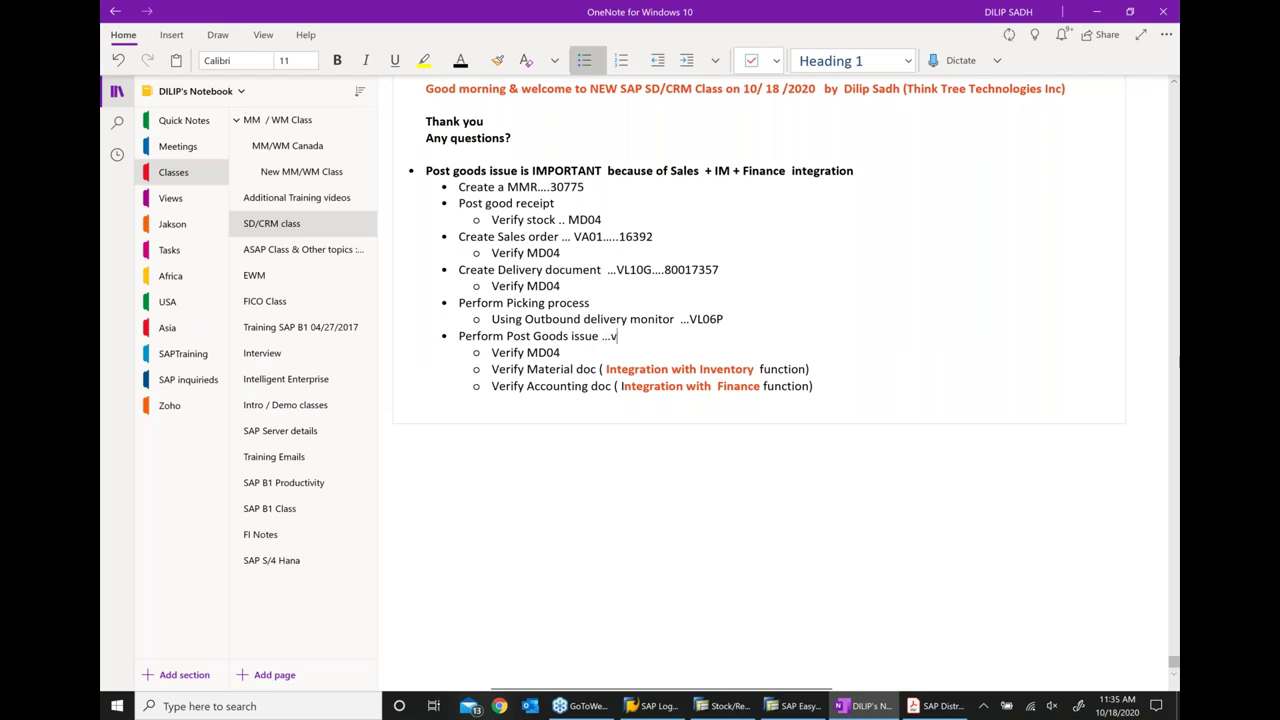
text(VL06G)
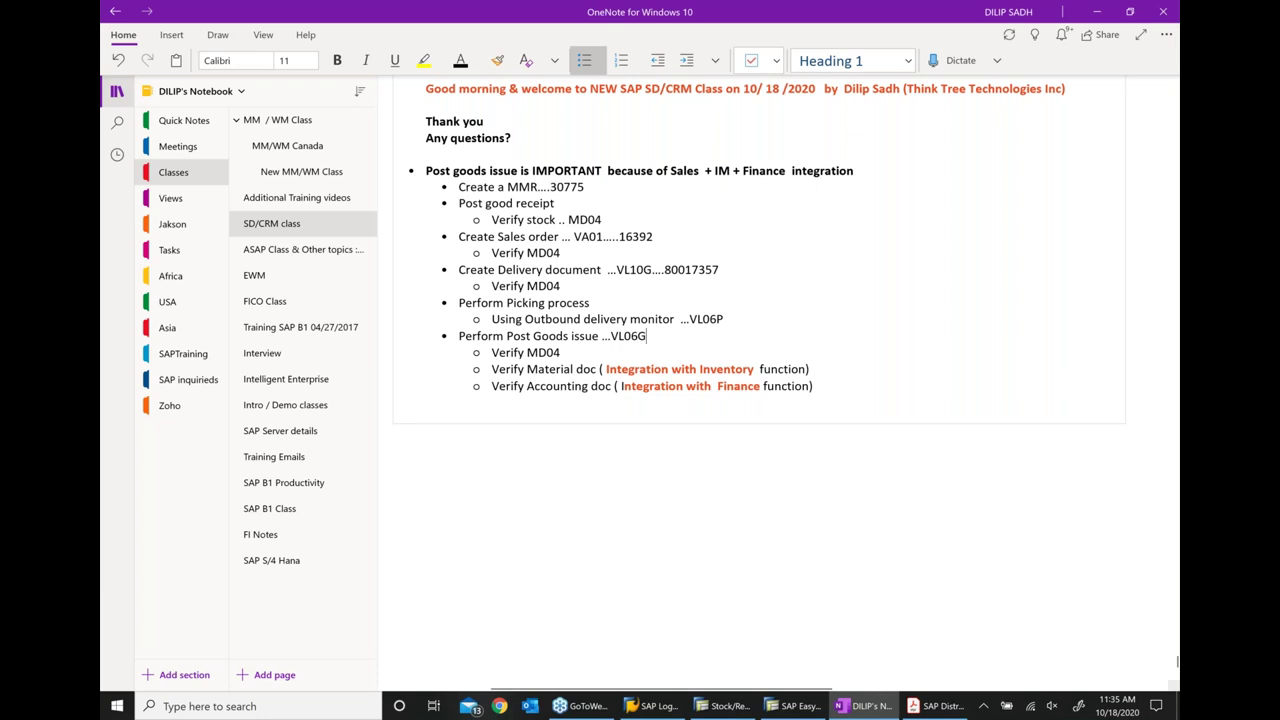
In SAP, run VL06G for shipping point 1000 with planned goods movement dates from 10/18/2020 to 11/04/2020
click(793, 706)
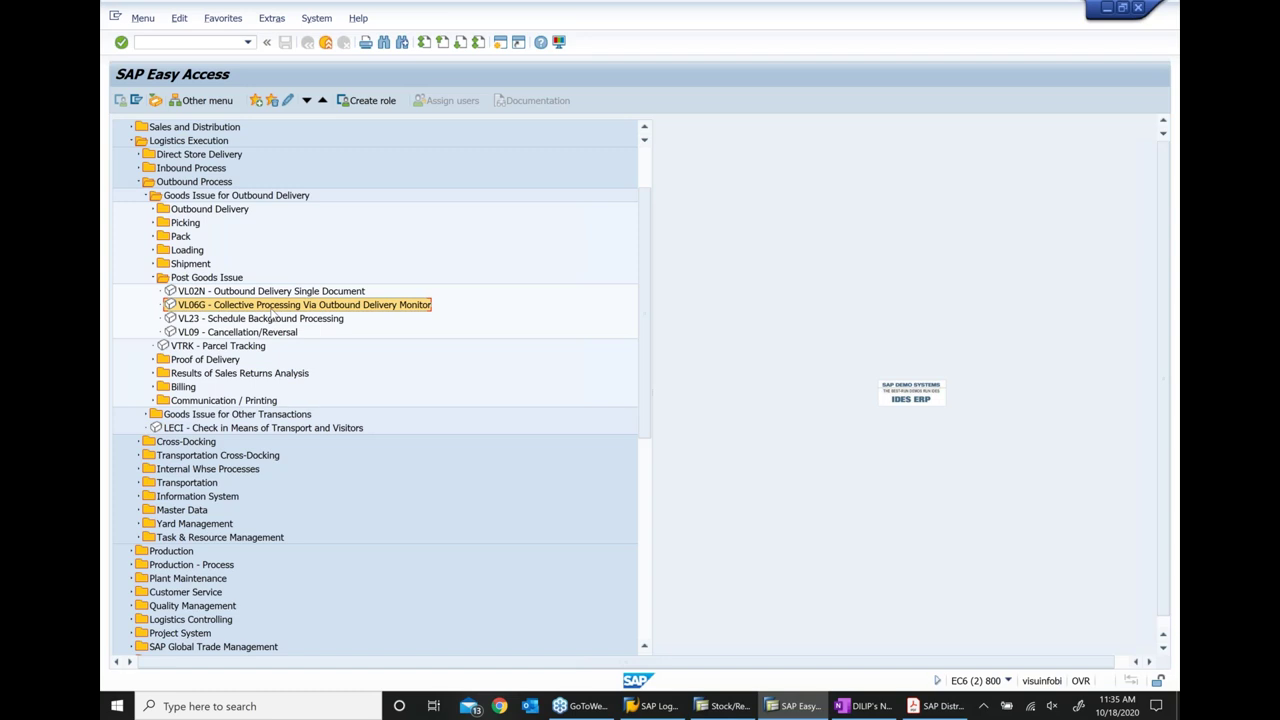
double_click(188, 309)
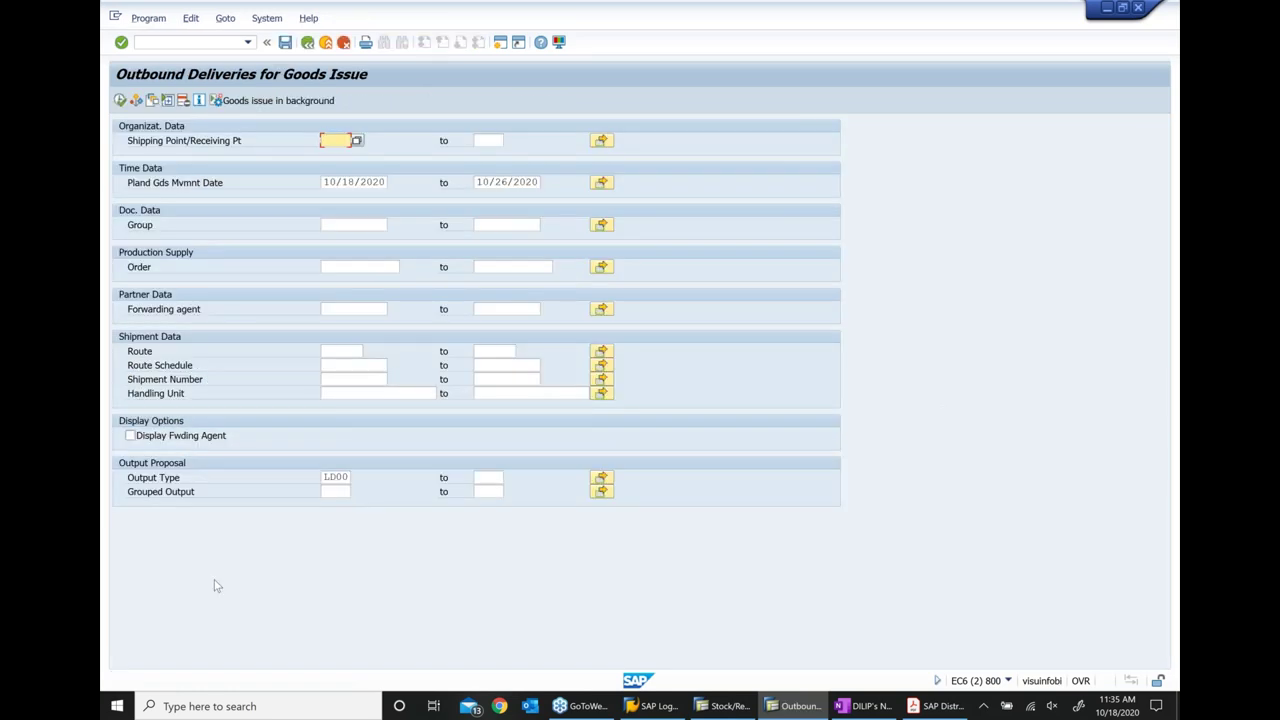
text(1000)
click(514, 181)
click(548, 182)
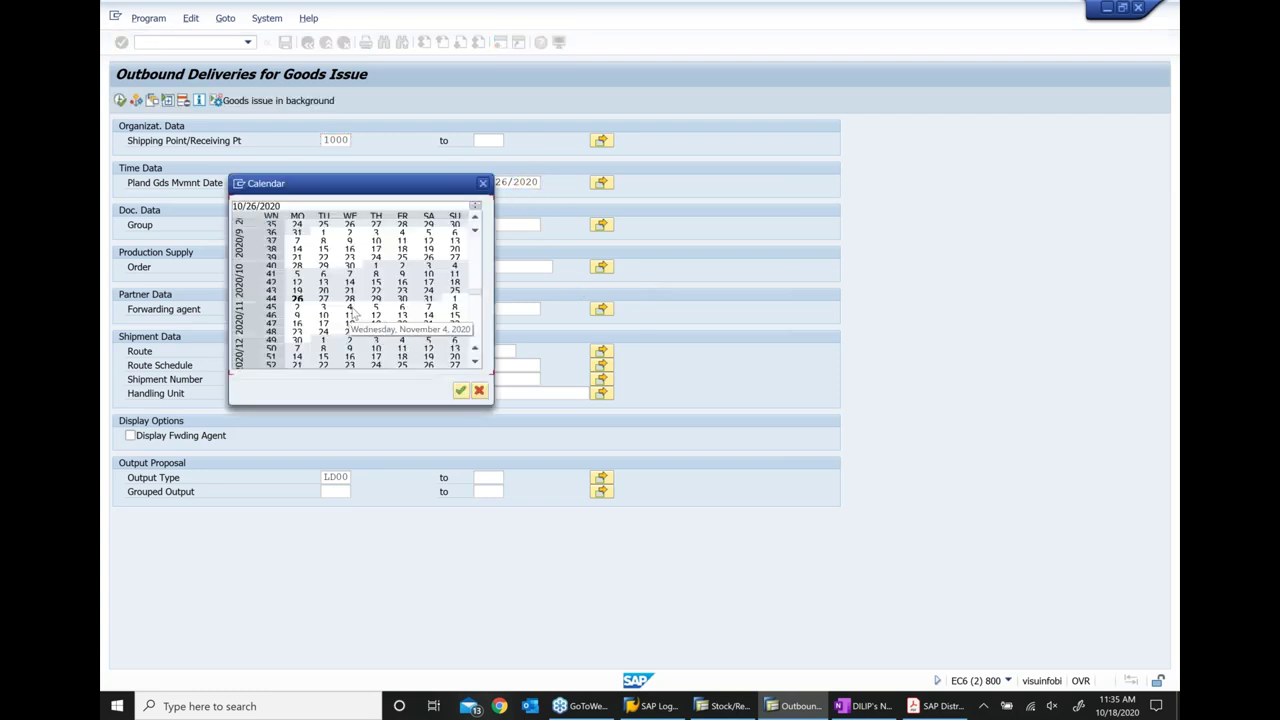
double_click(350, 313)
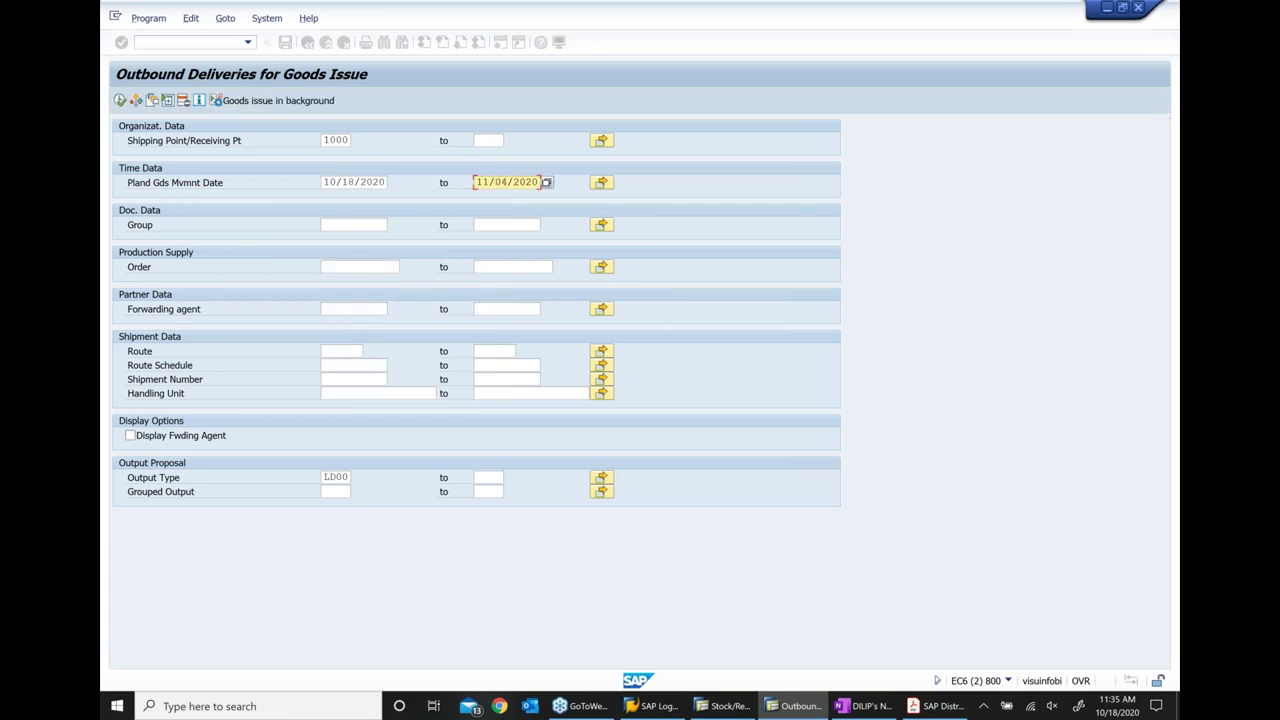
click(119, 101)
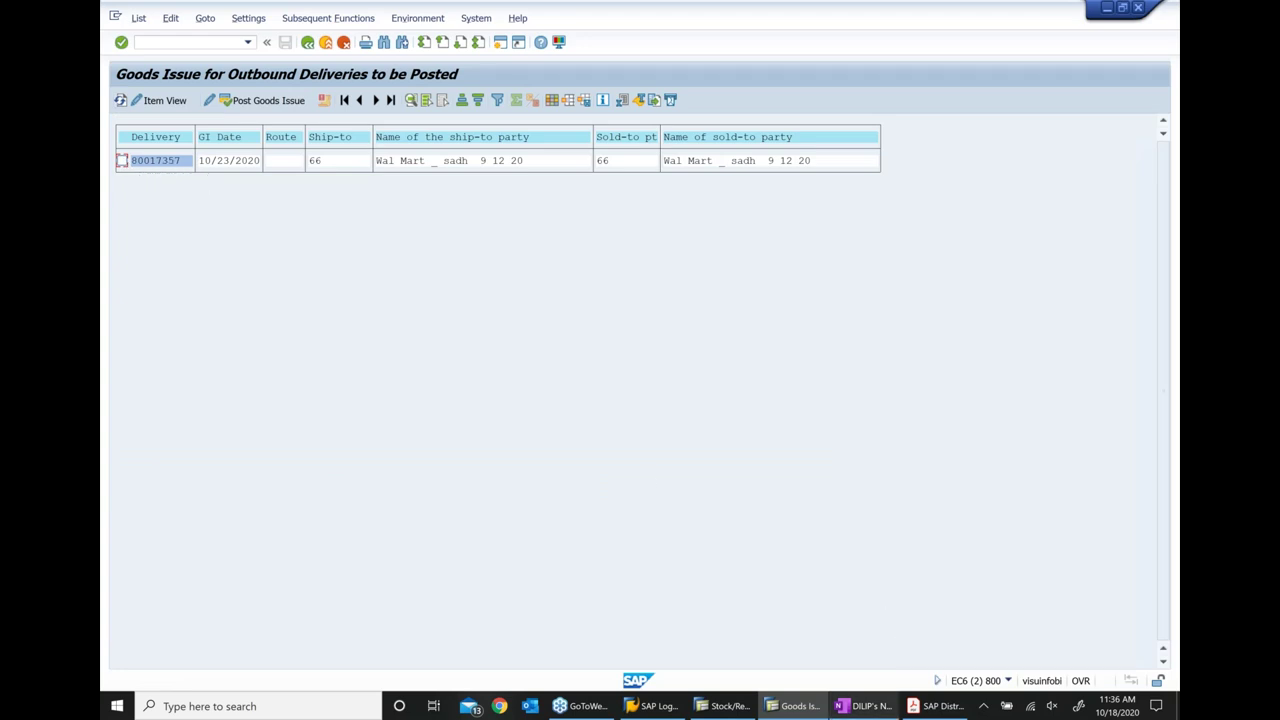
Post the goods issue for the listed delivery with actual goods movement date 10/18/2020 and return to the SAP Easy Access menu
click(866, 706)
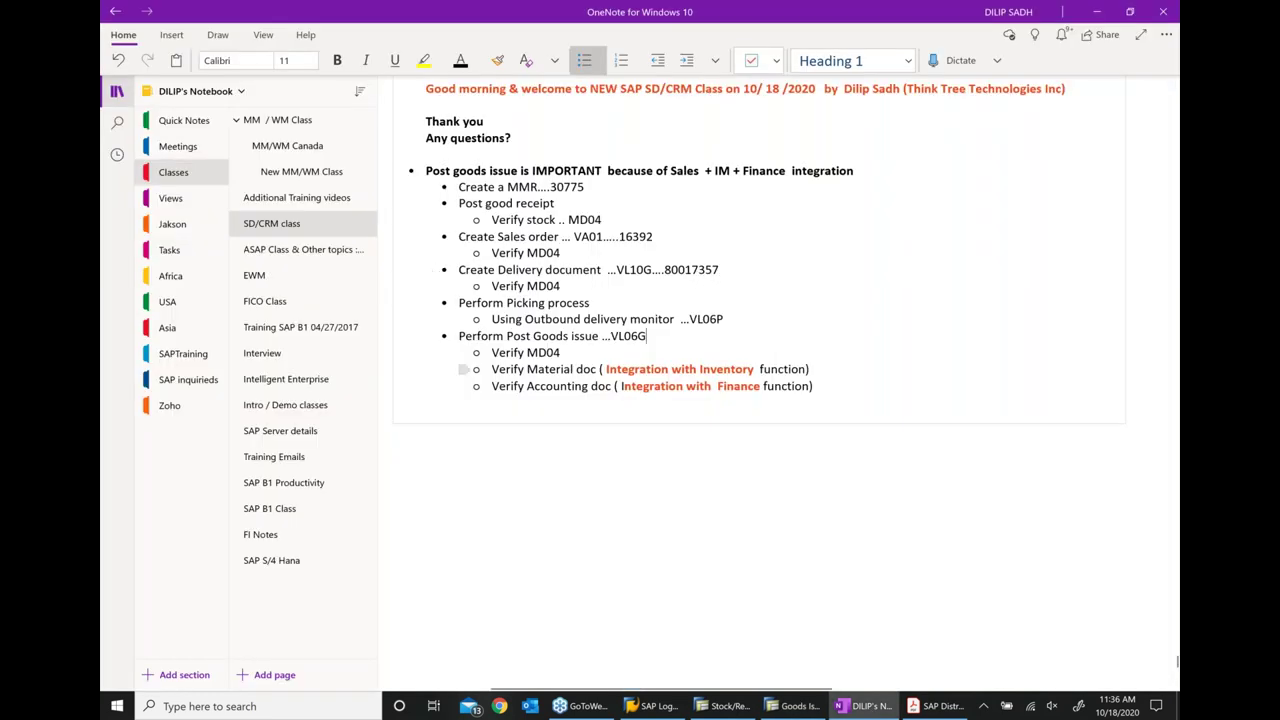
click(799, 706)
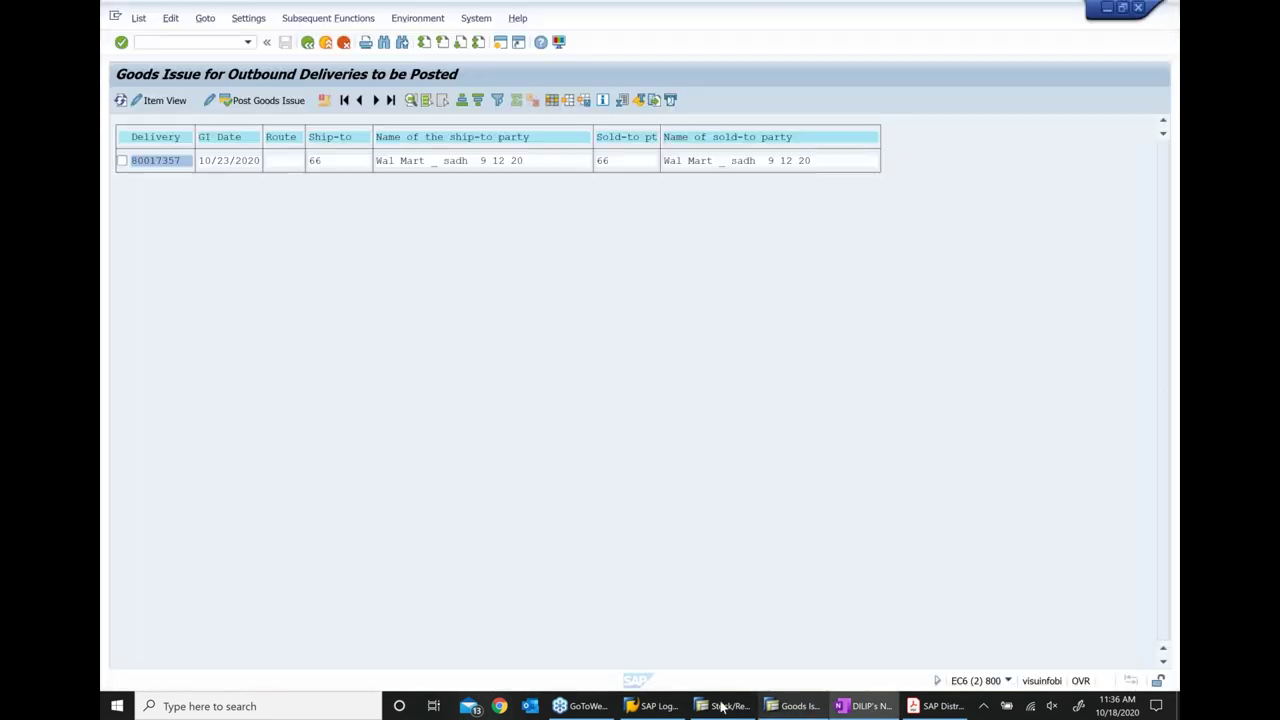
click(122, 162)
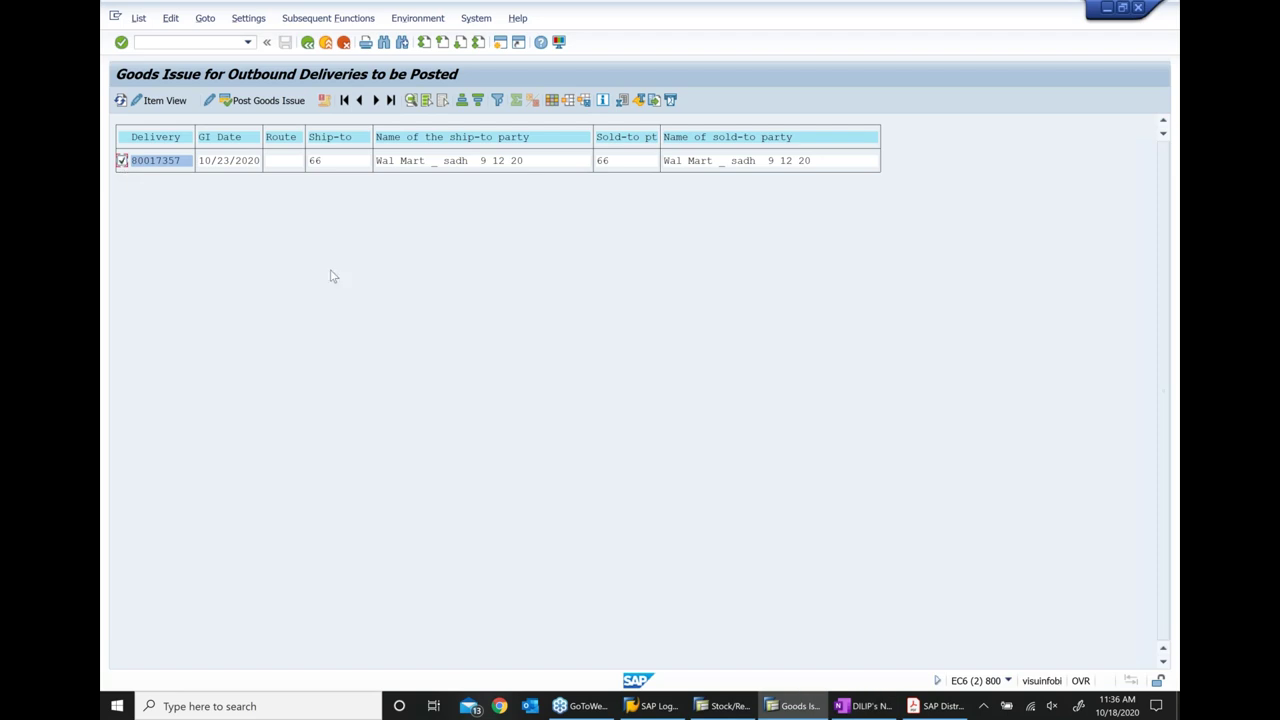
click(268, 100)
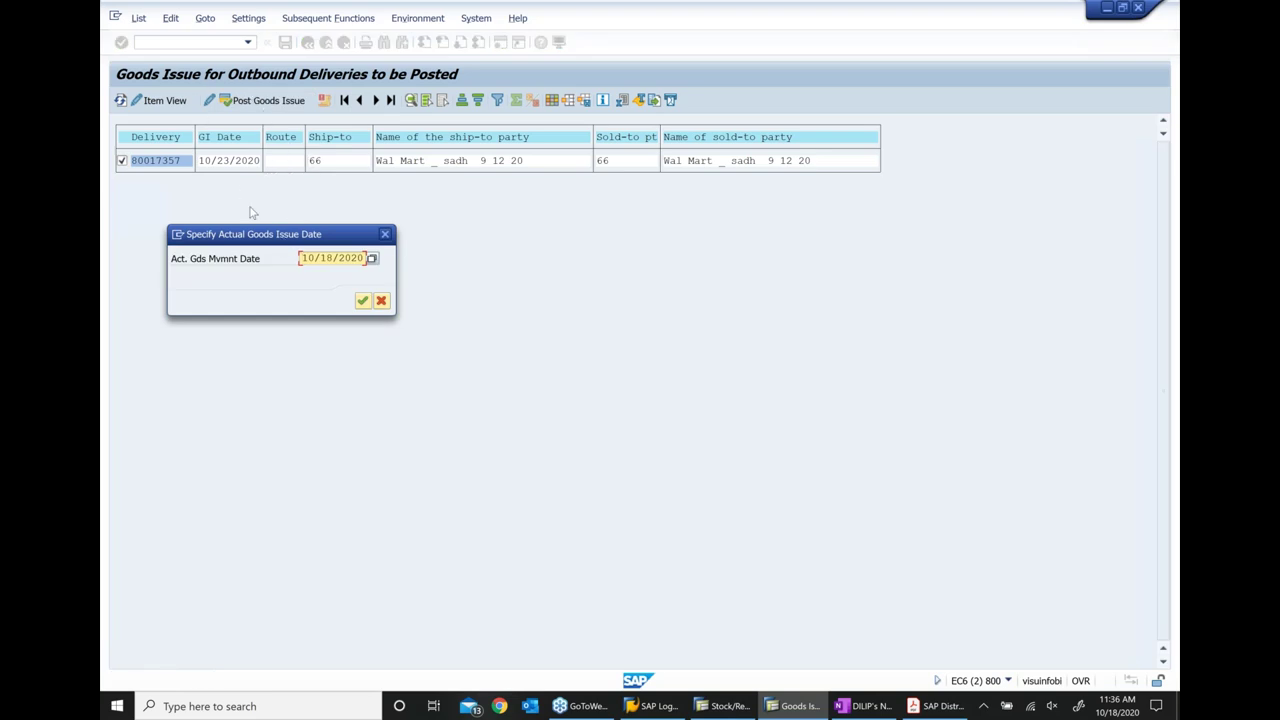
click(365, 305)
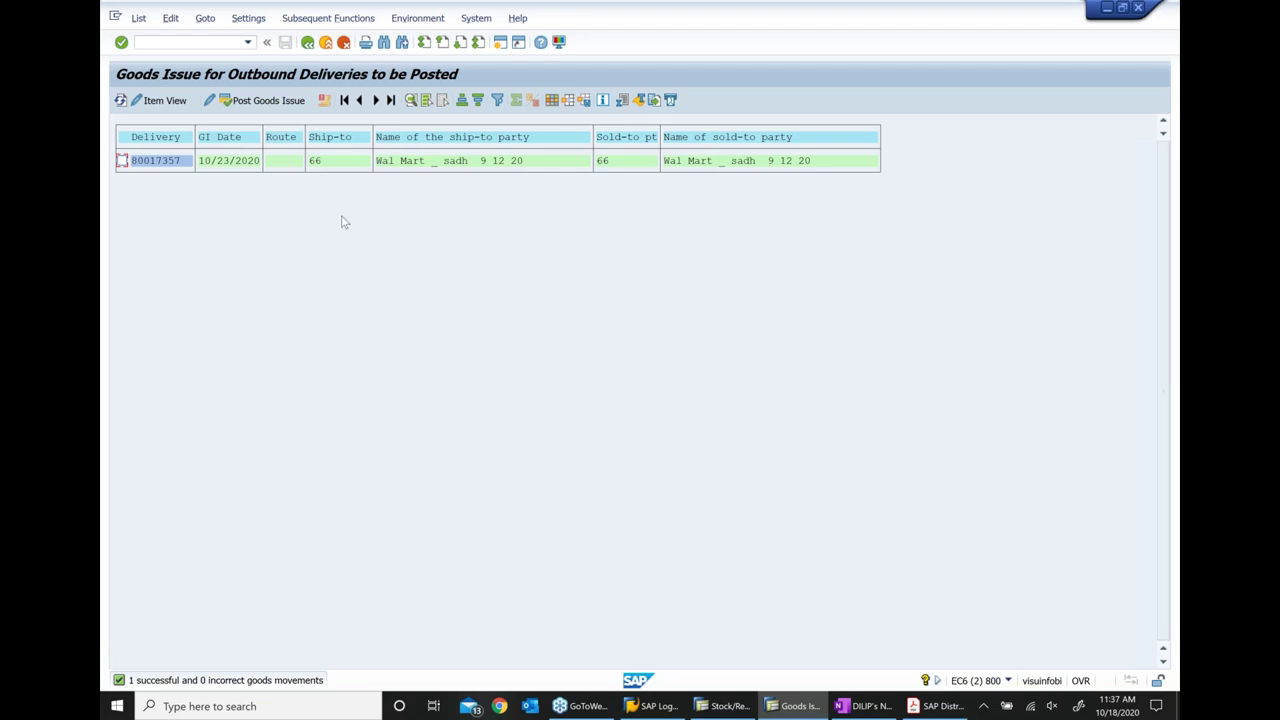
click(308, 43)
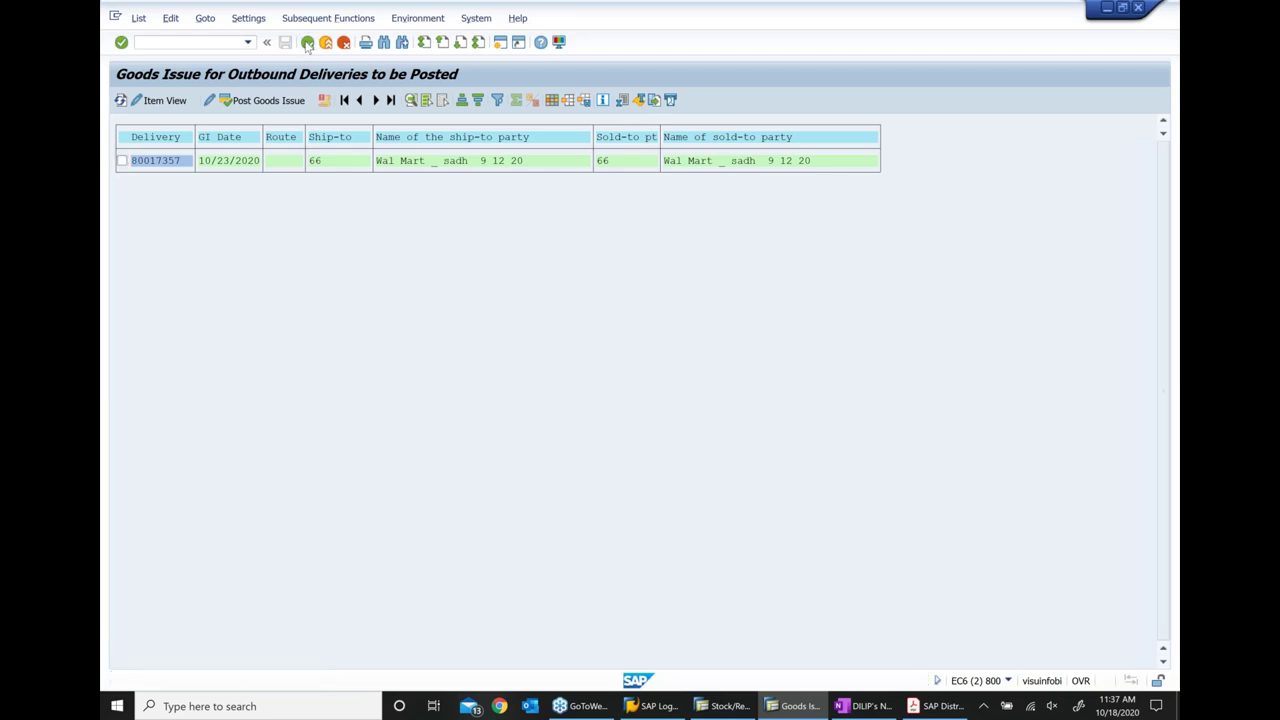
click(308, 43)
click(308, 43)
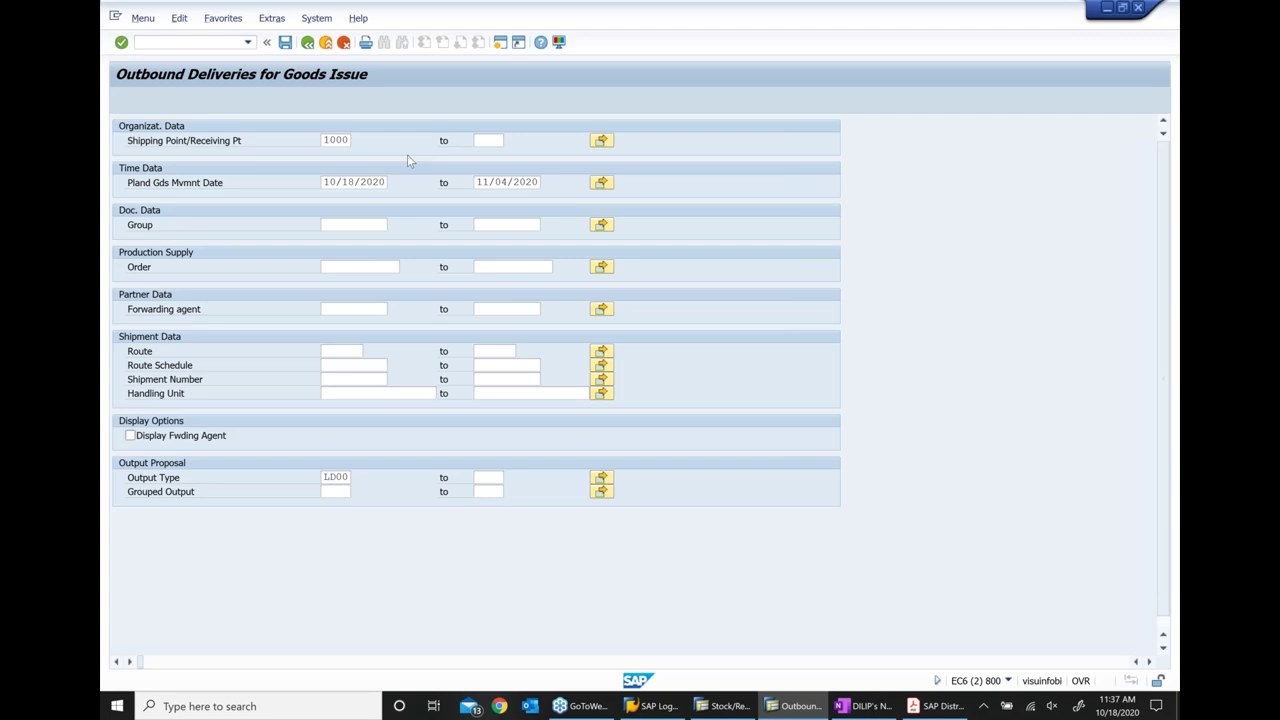
In the Stock/Requirements List, examine the stock and delivery quantities of material 30775, refresh the list and check the available quantity
click(713, 713)
click(866, 706)
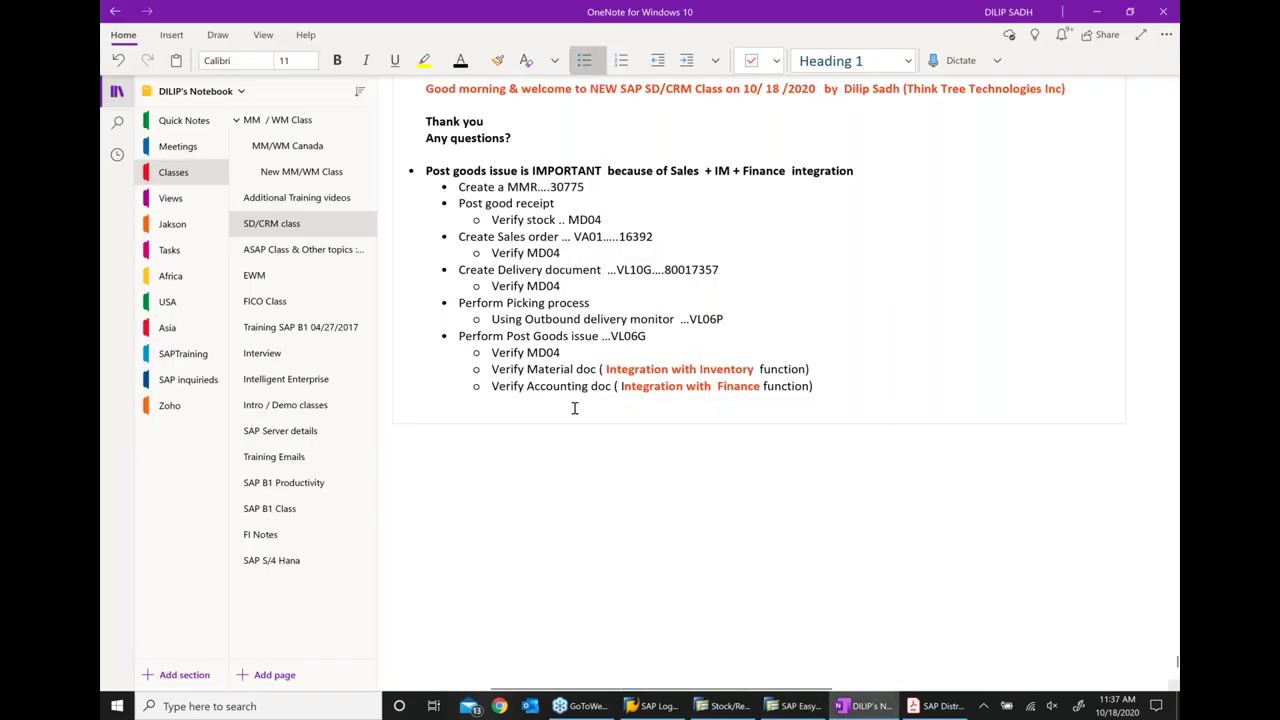
click(723, 706)
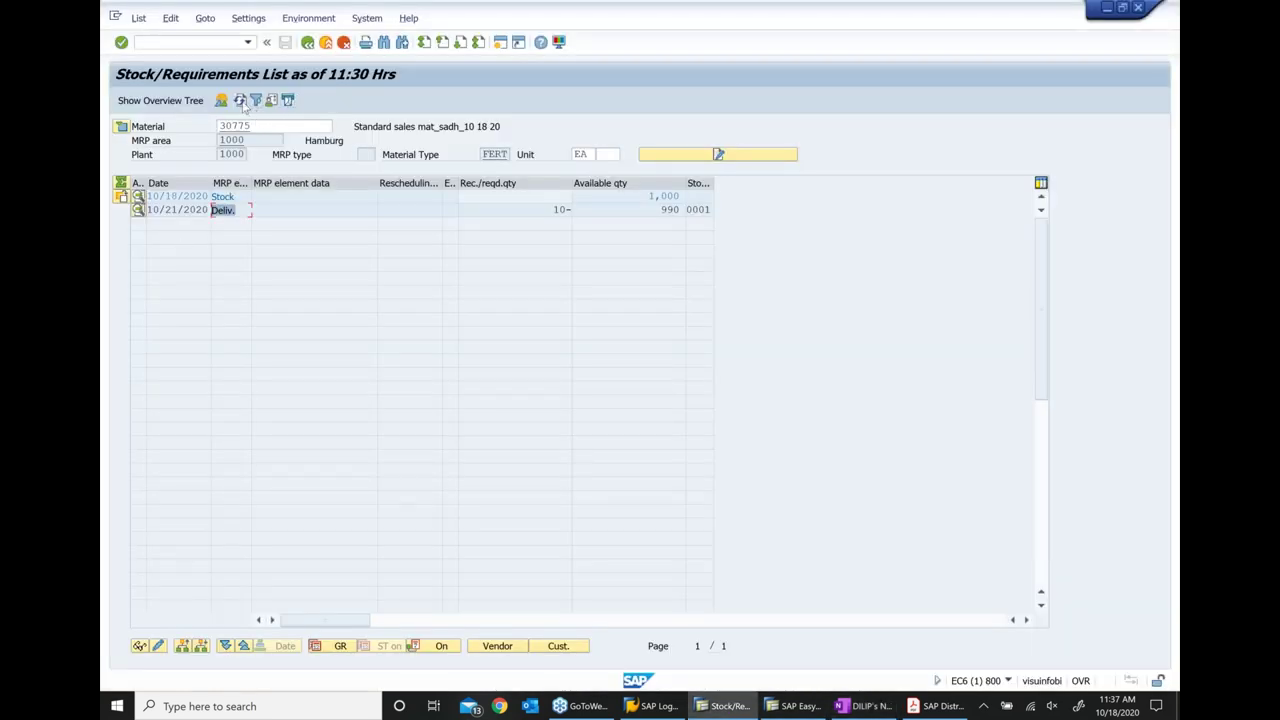
double_click(652, 197)
click(562, 210)
double_click(668, 210)
click(245, 102)
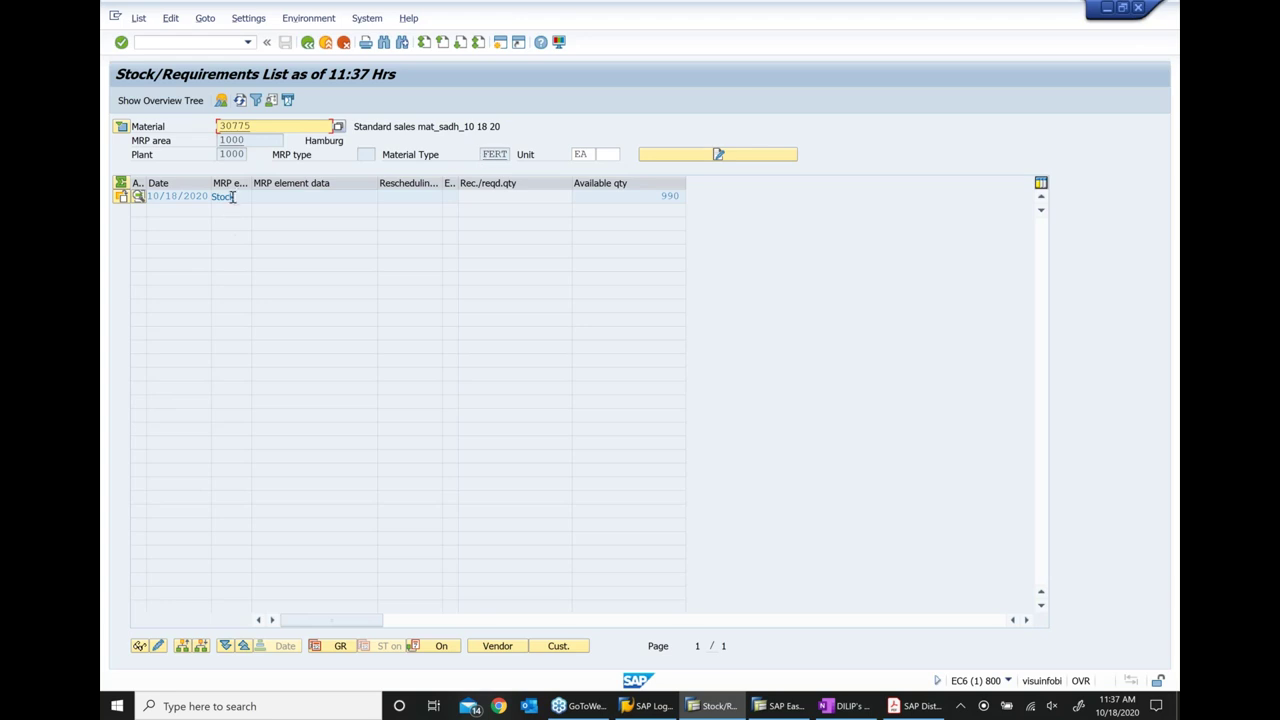
click(641, 196)
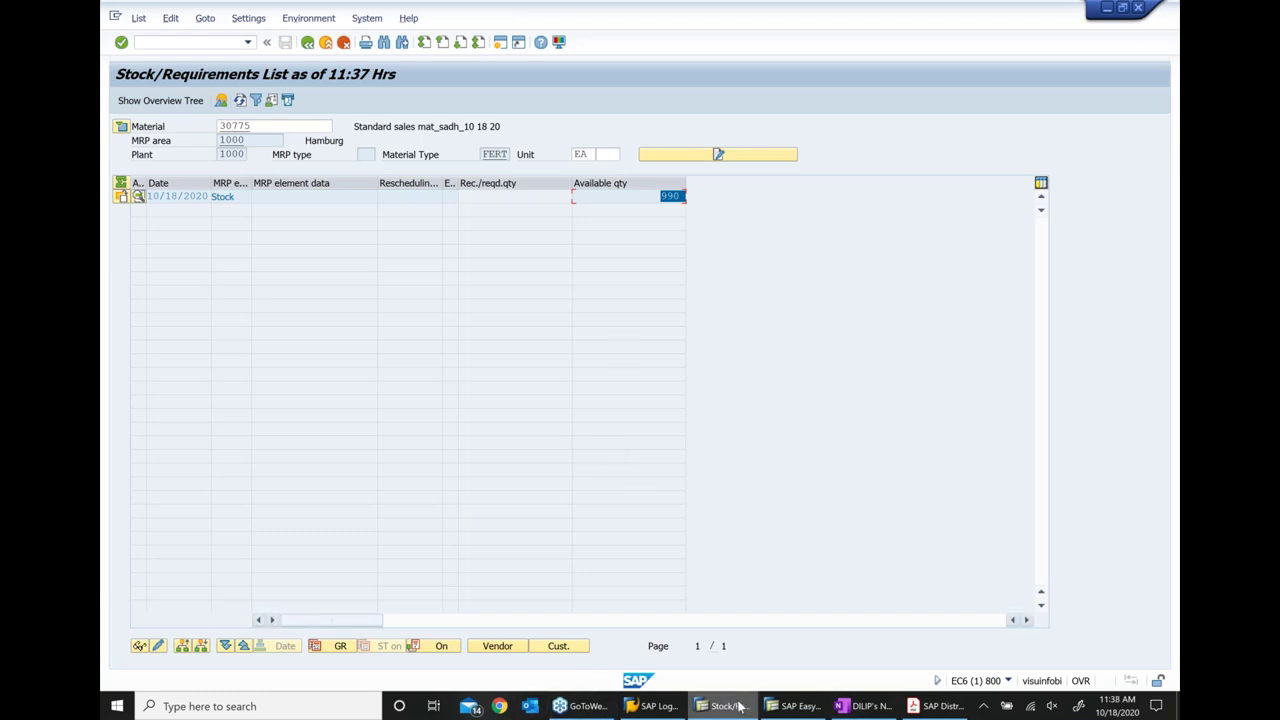
Check the verification lines in the OneNote notes, and open the delivery's document flow in SAP through transaction VL02N
mouse_move(740, 706)
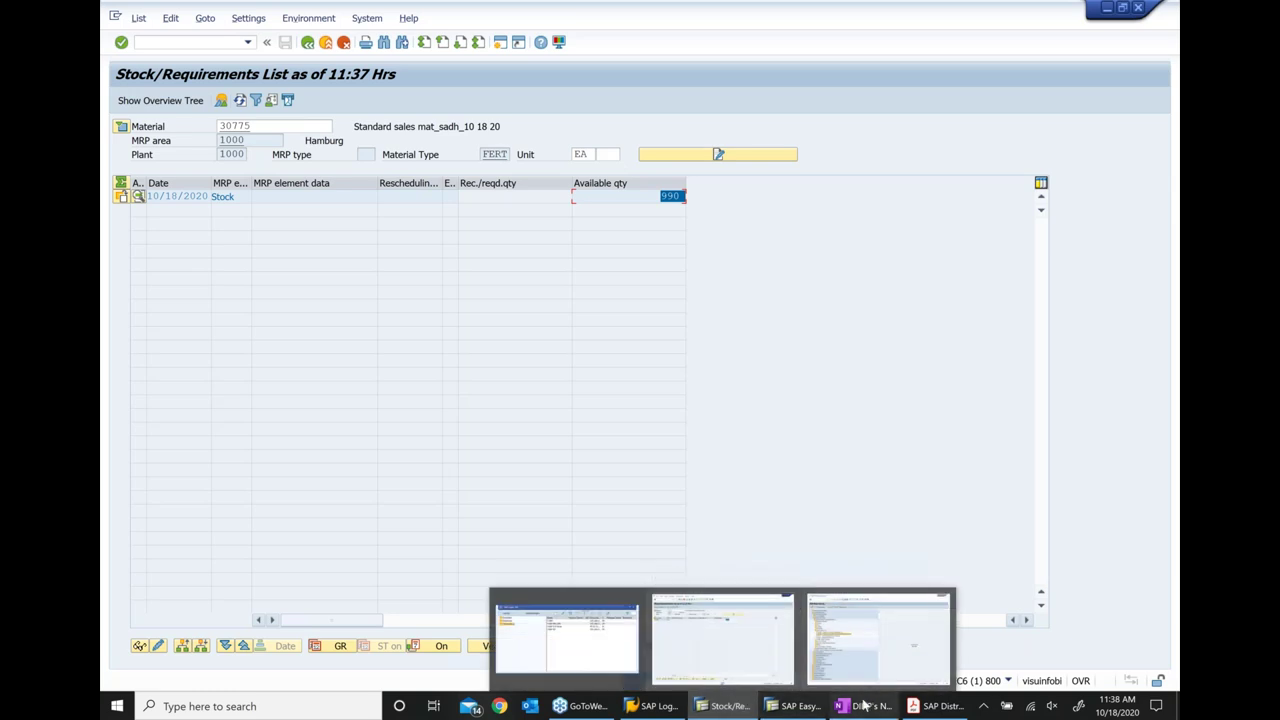
click(864, 706)
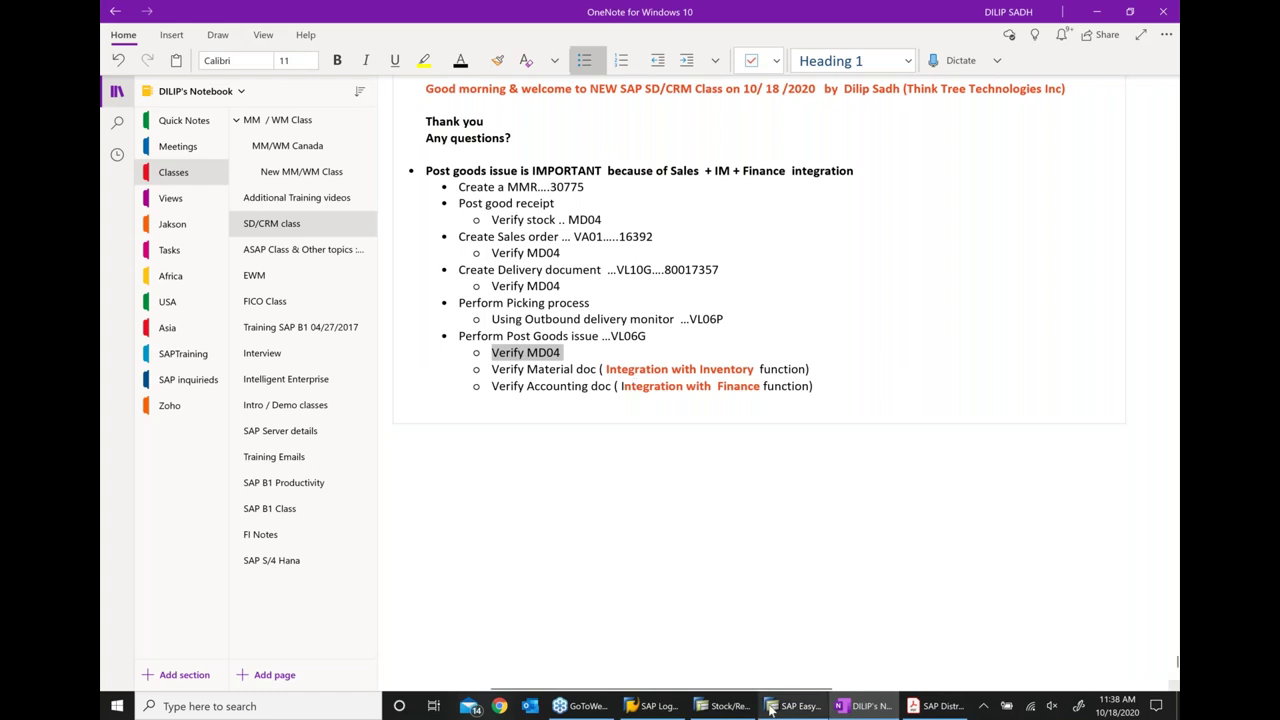
key(alt+Tab)
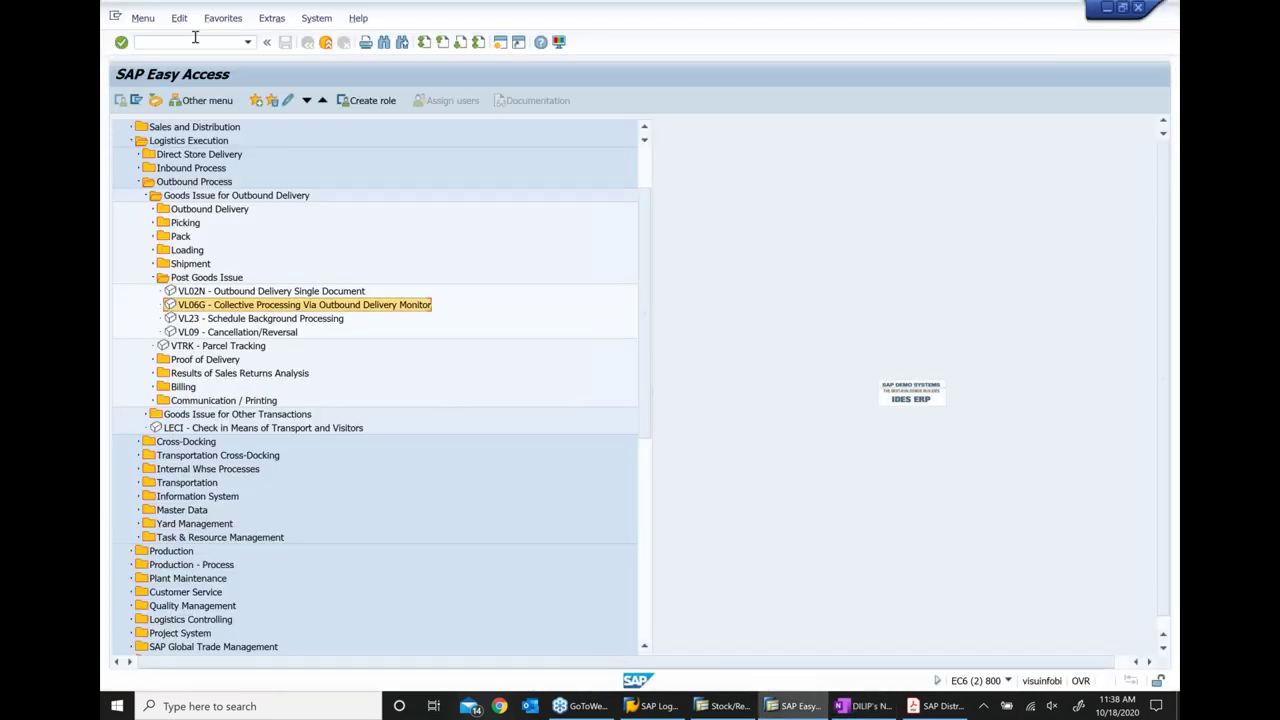
text(VL02N)
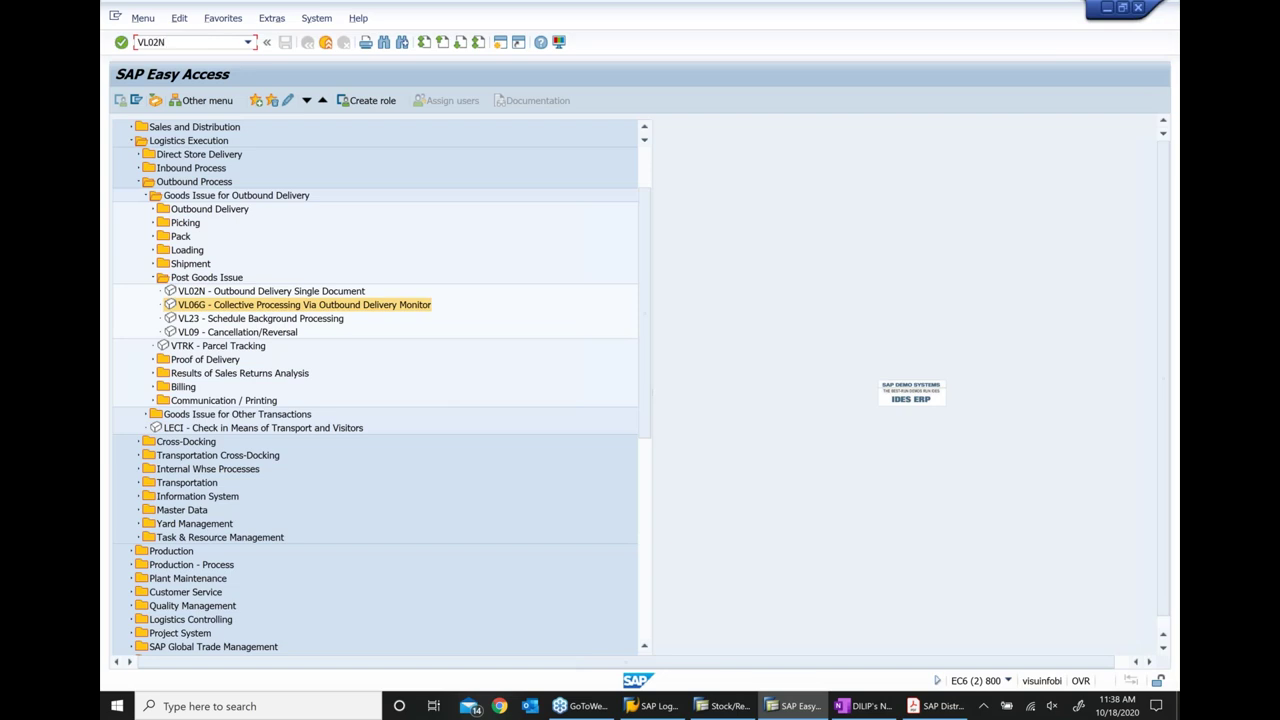
key(Return)
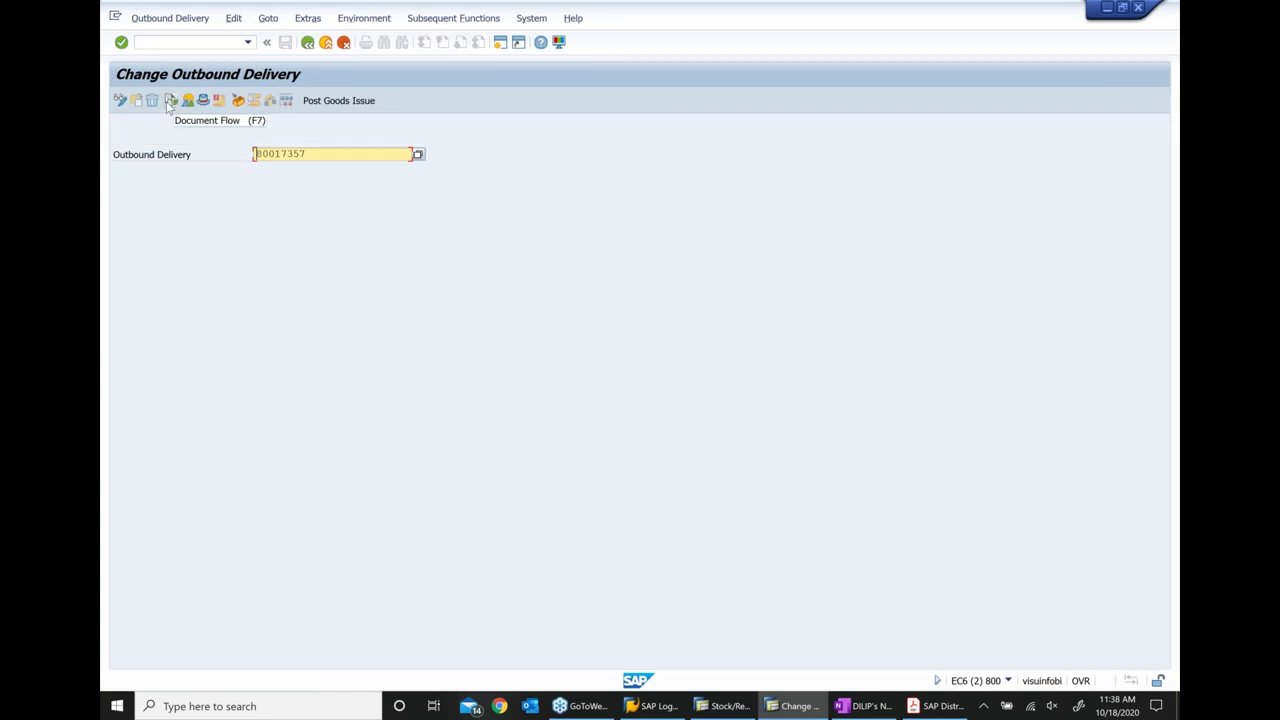
click(170, 101)
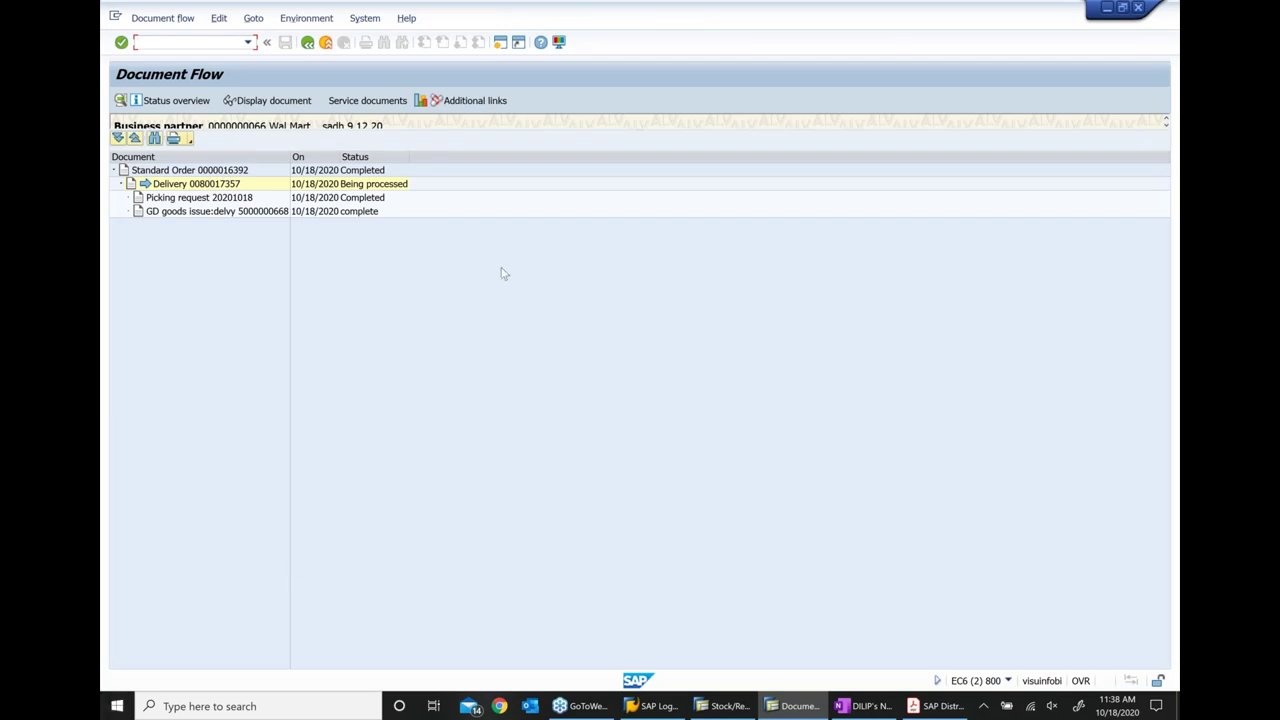
Examine the standard order, delivery and picking request with their statuses in the document flow, and select the goods issue document
click(210, 172)
click(362, 172)
click(190, 186)
click(377, 188)
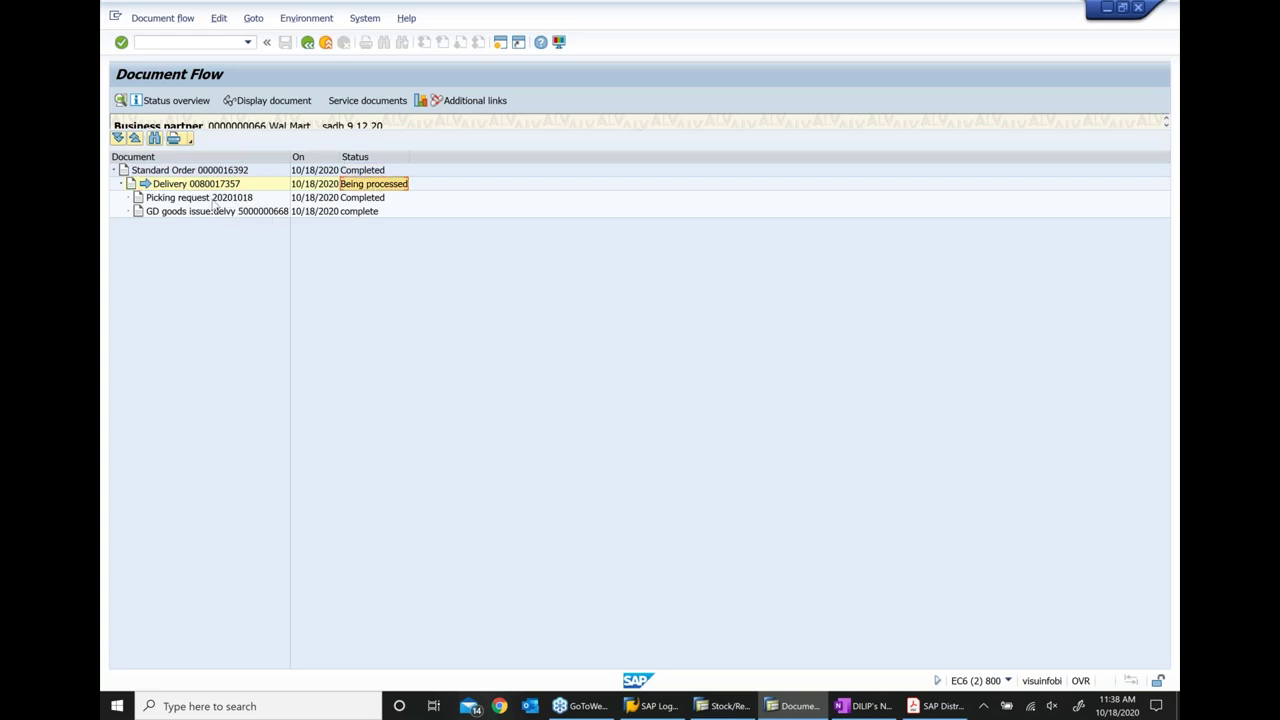
click(218, 198)
click(357, 199)
click(212, 213)
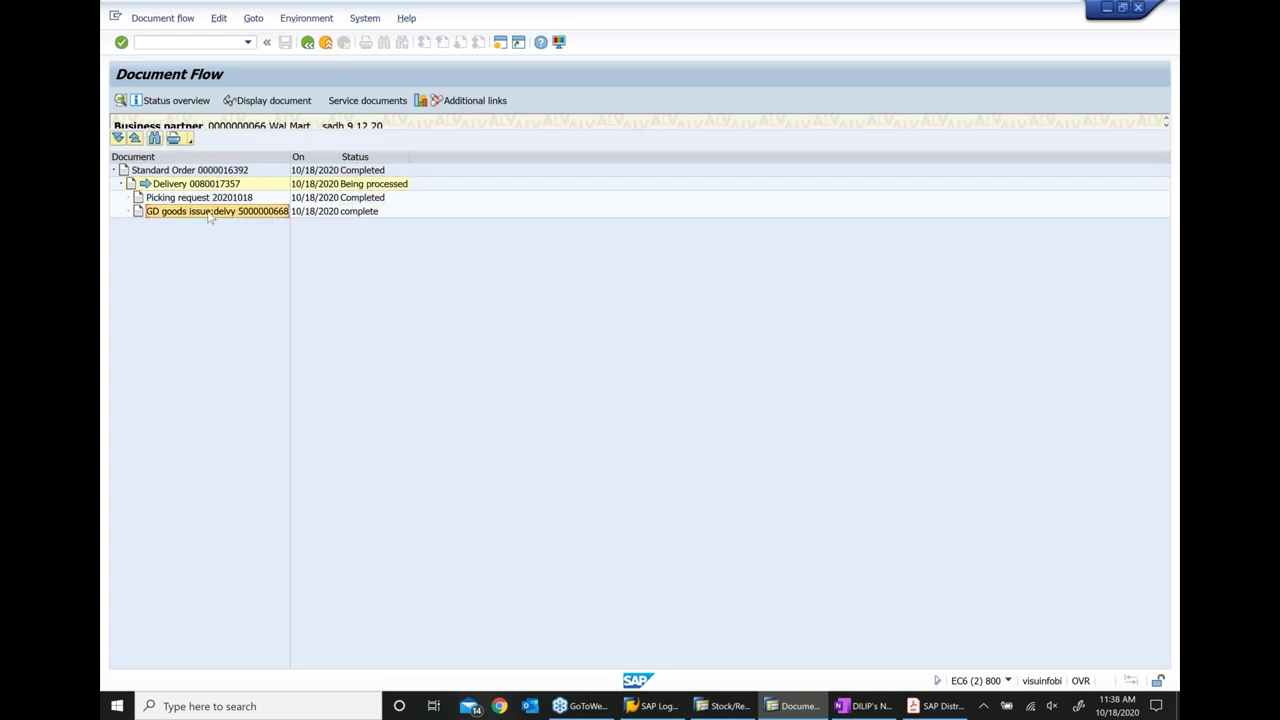
Check the goods issue status in the document flow, and make "Material doc" bold in the Verify Material doc line of the OneNote notes
click(361, 213)
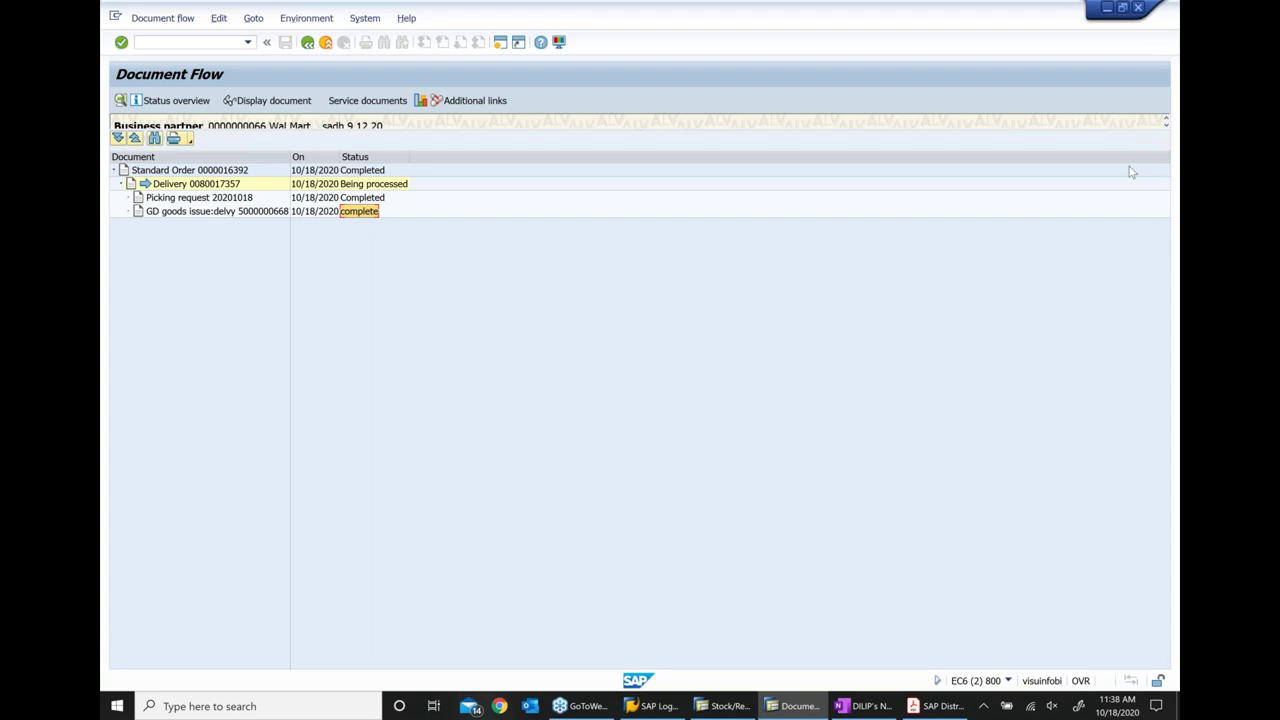
click(872, 706)
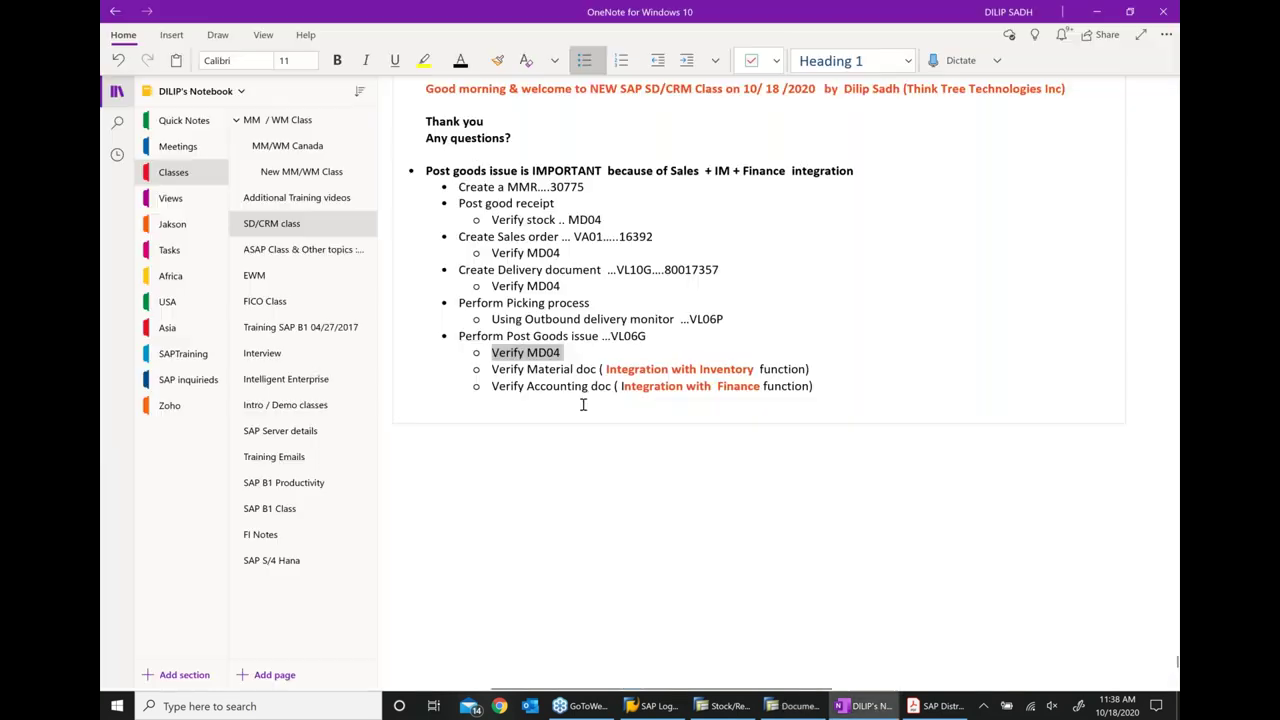
drag(527, 370, 596, 372)
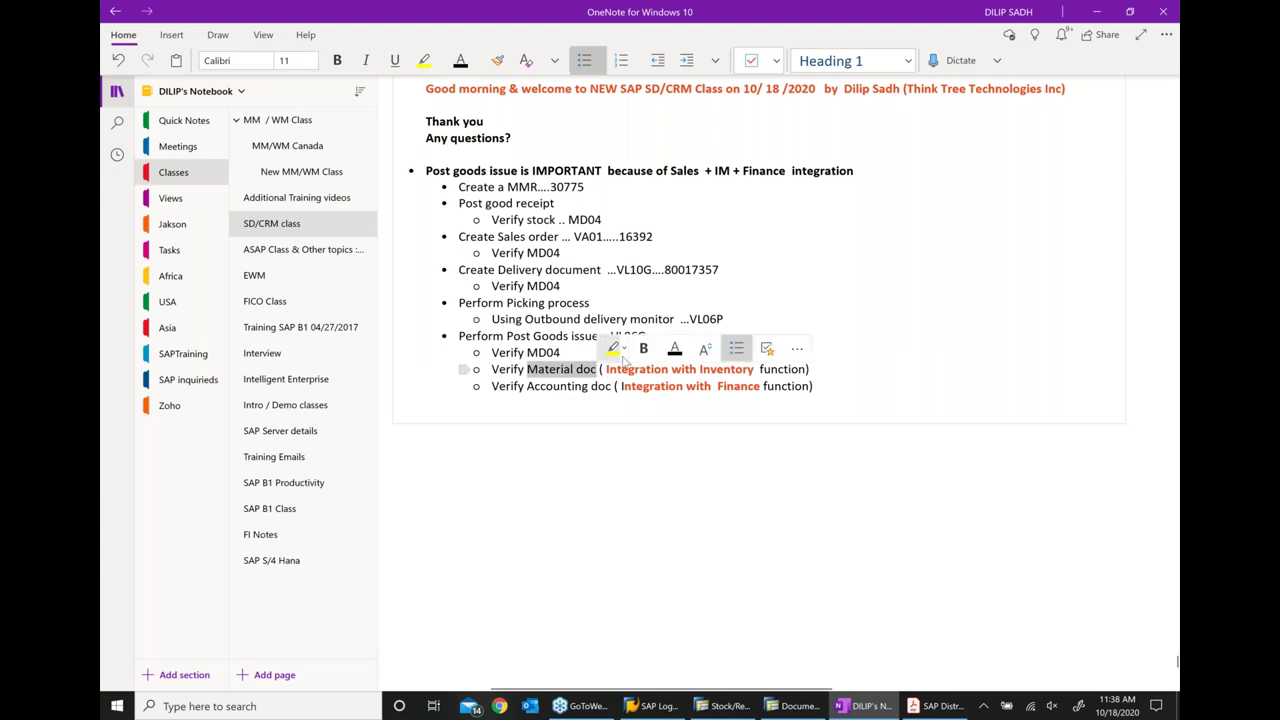
click(642, 350)
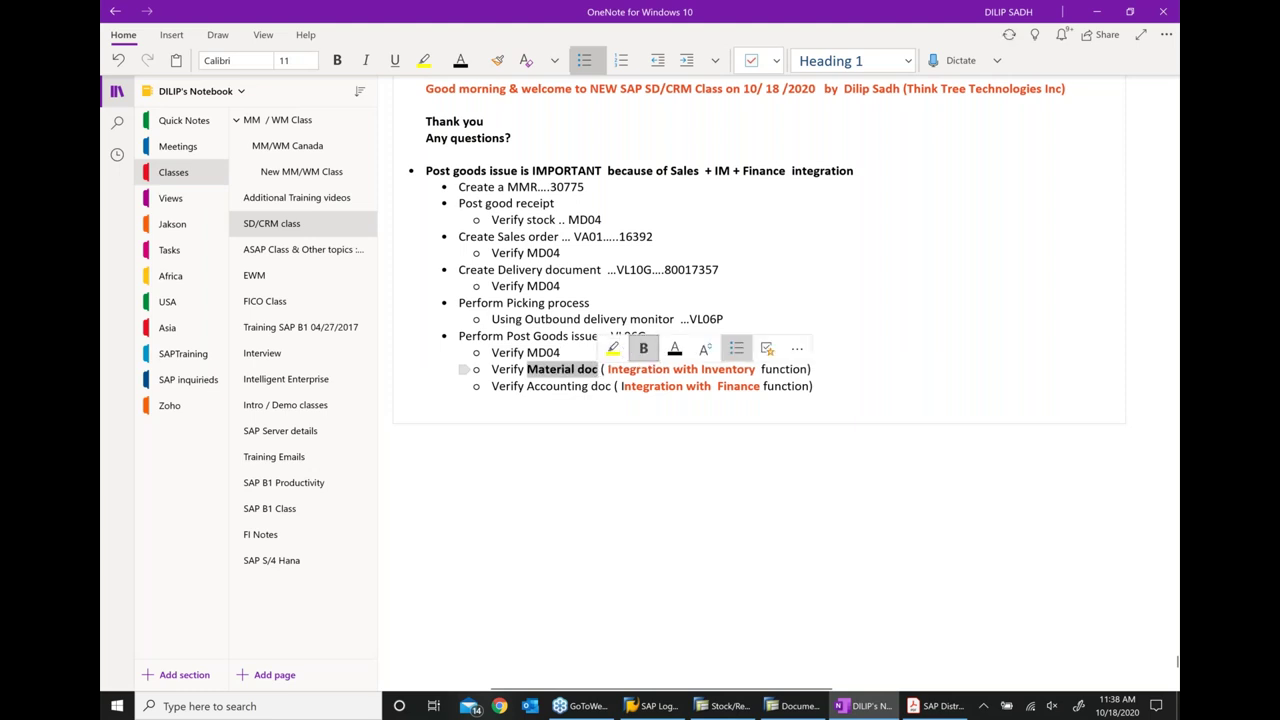
click(660, 495)
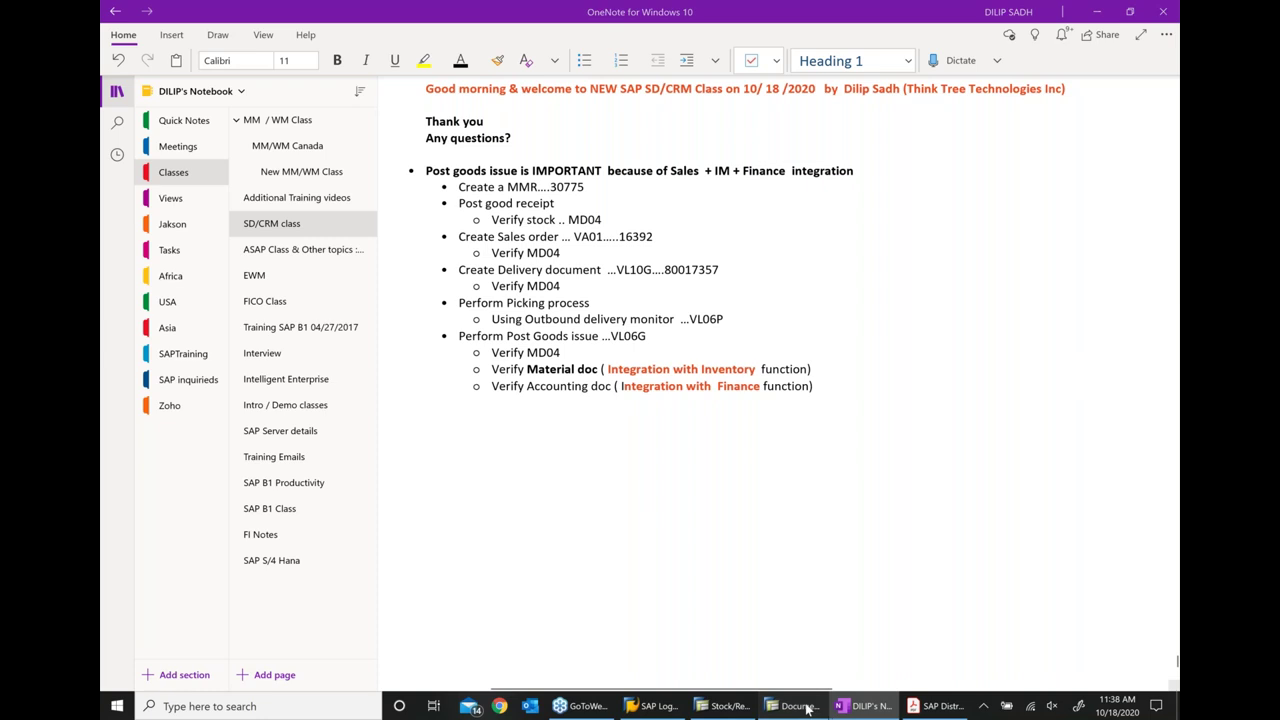
Return to the SAP document flow and display the material document of the goods issue
click(824, 706)
click(250, 212)
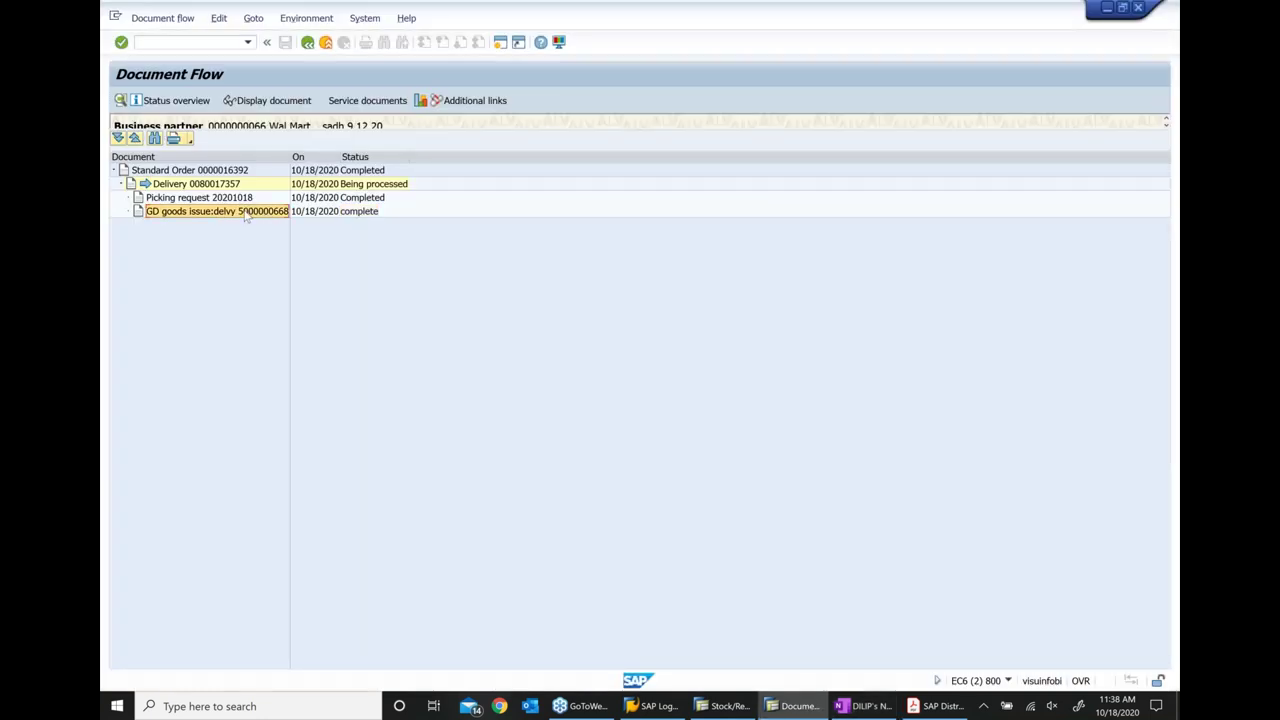
click(262, 103)
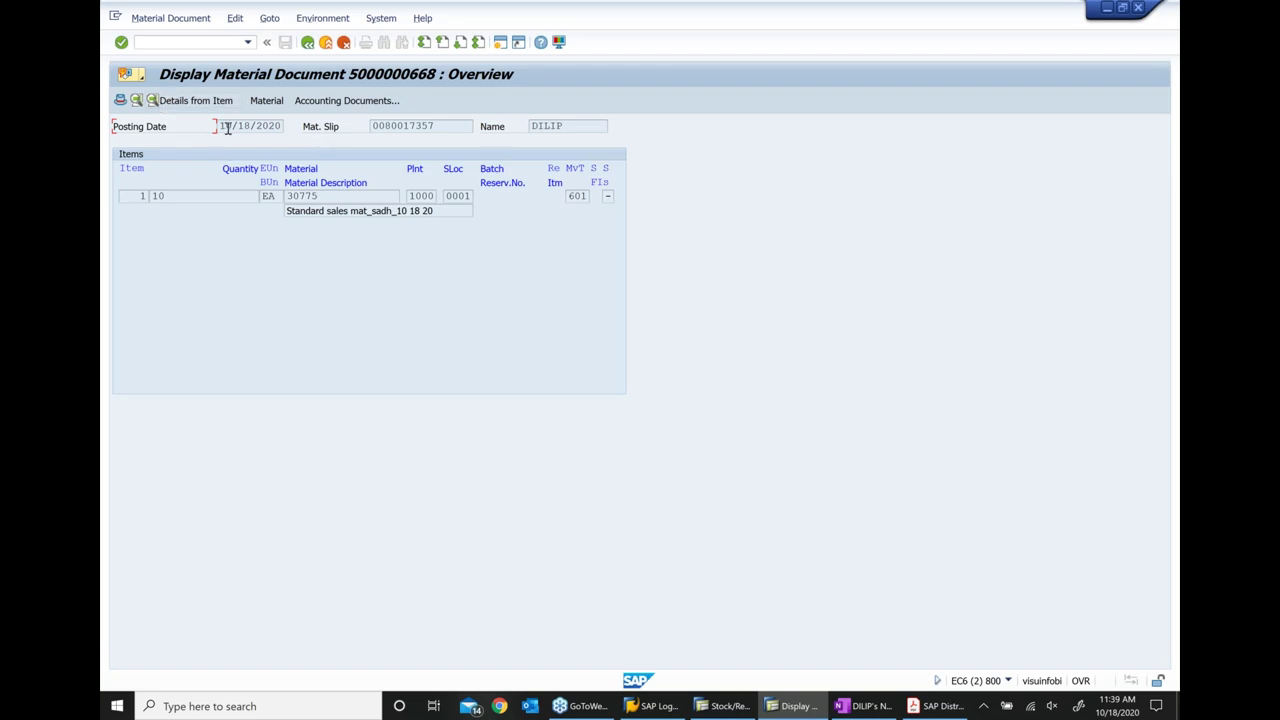
Examine the material document's material slip, name, quantity, material, description and posting sign
drag(449, 127, 294, 123)
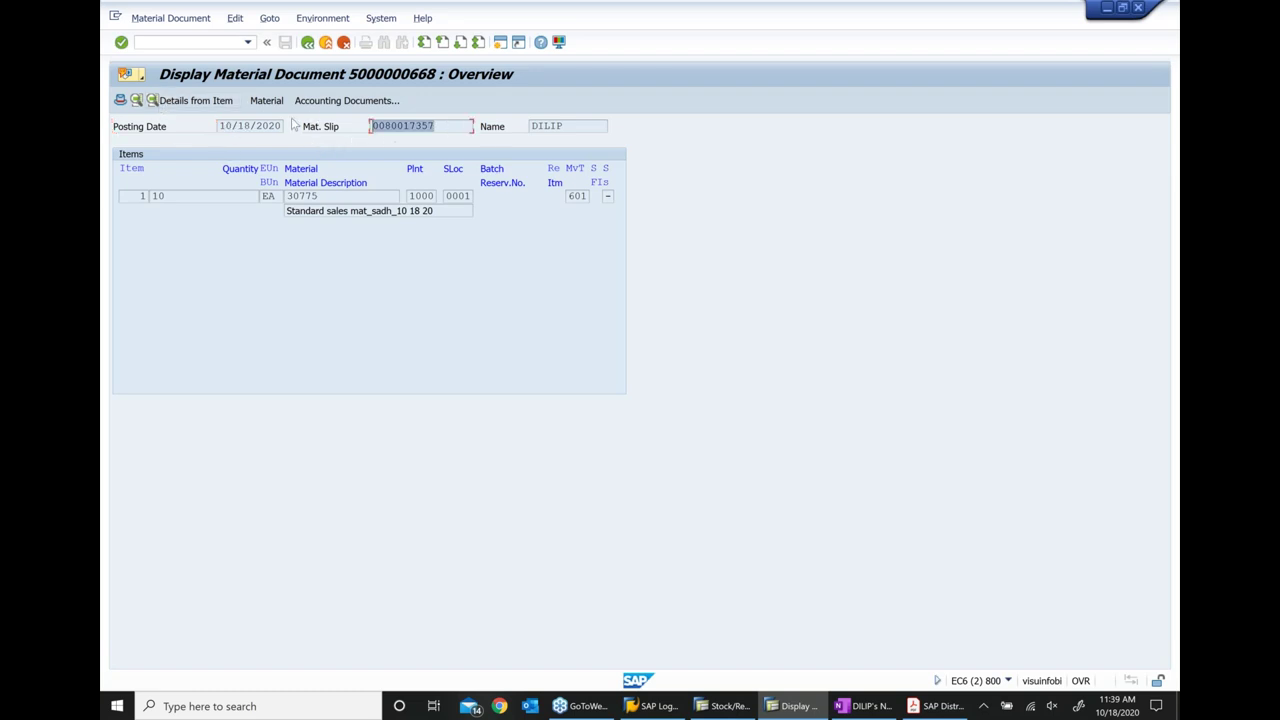
drag(568, 125, 530, 126)
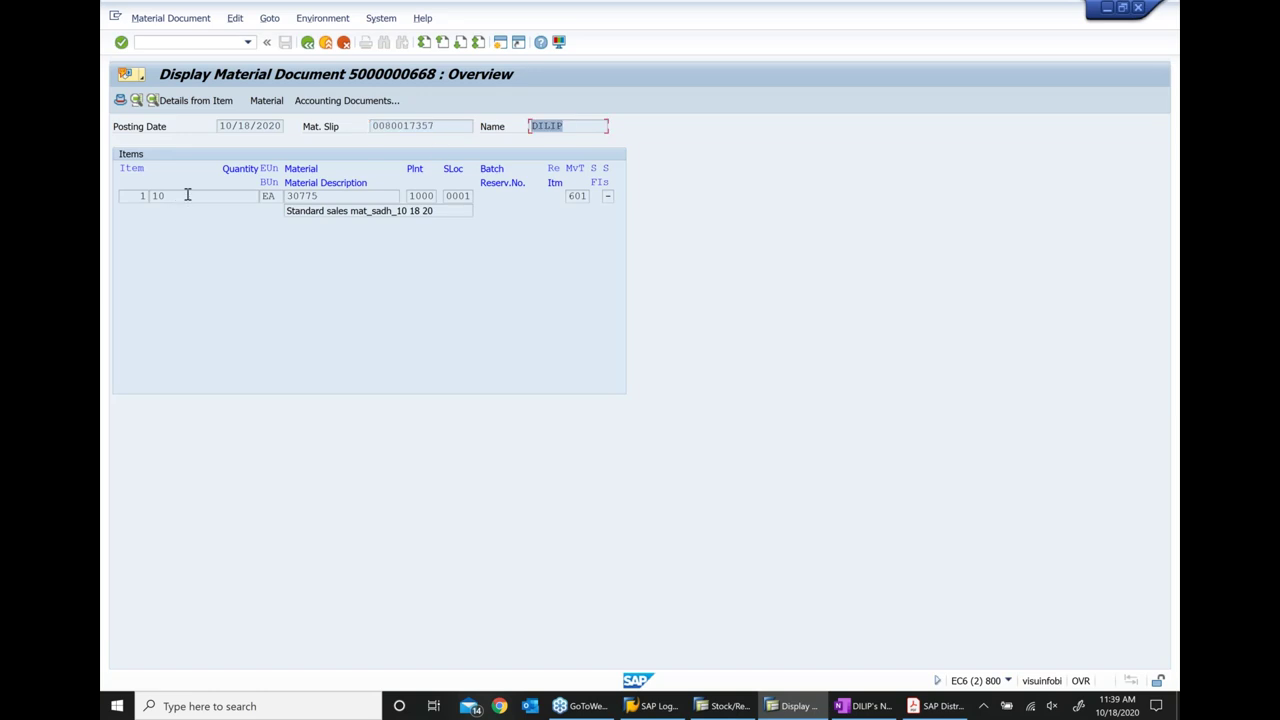
drag(187, 195, 150, 196)
drag(323, 196, 287, 196)
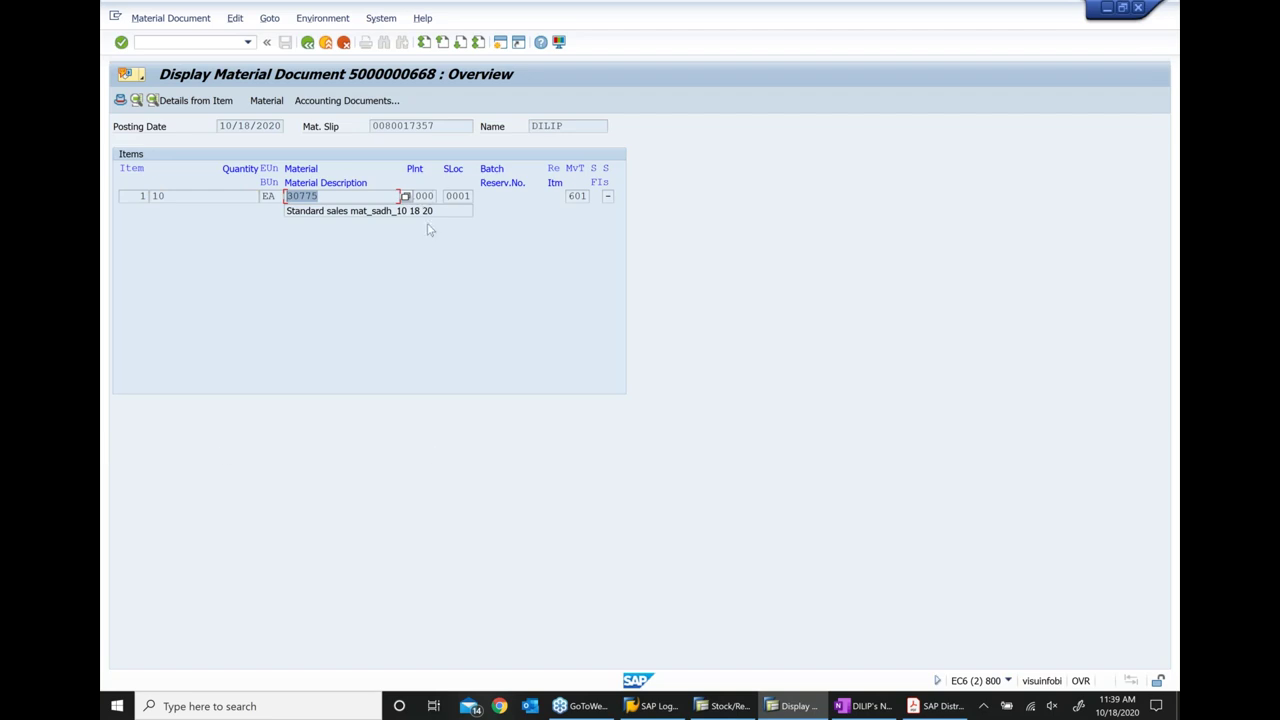
click(334, 197)
click(428, 212)
click(607, 196)
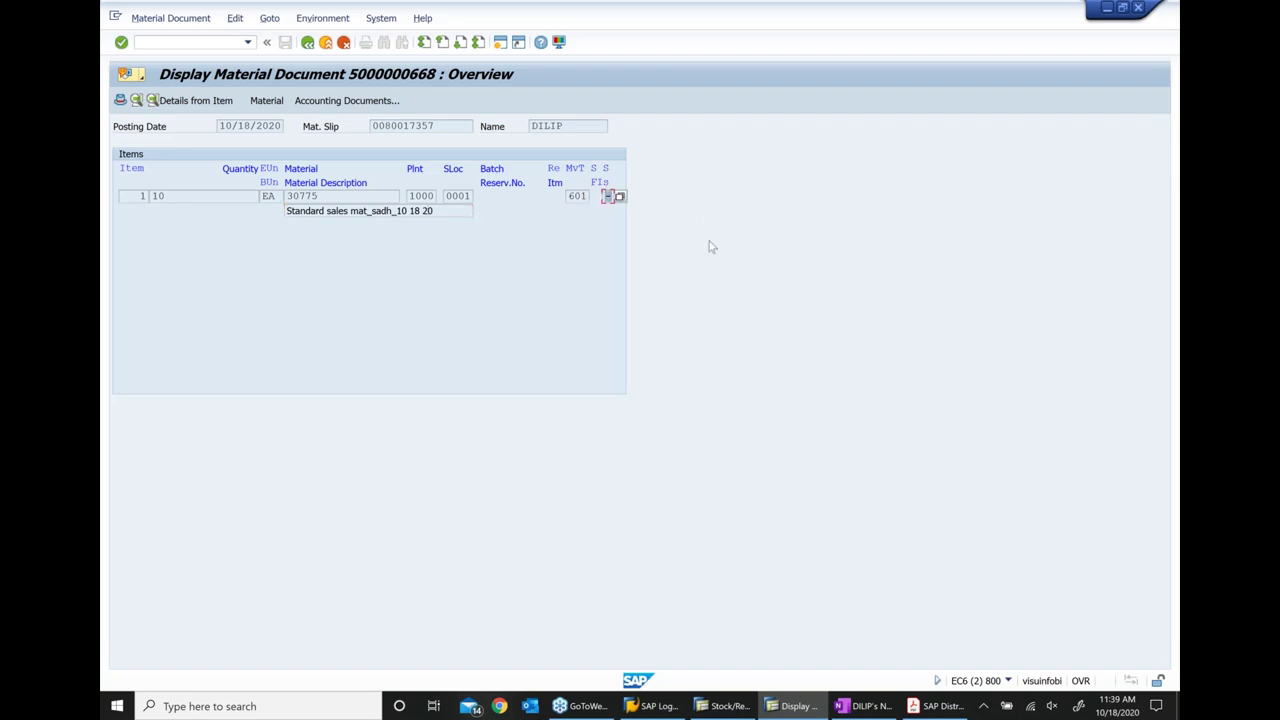
Check the available quantity in the Stock/Requirements List, and look up the meaning of the material document item's posting sign
click(731, 712)
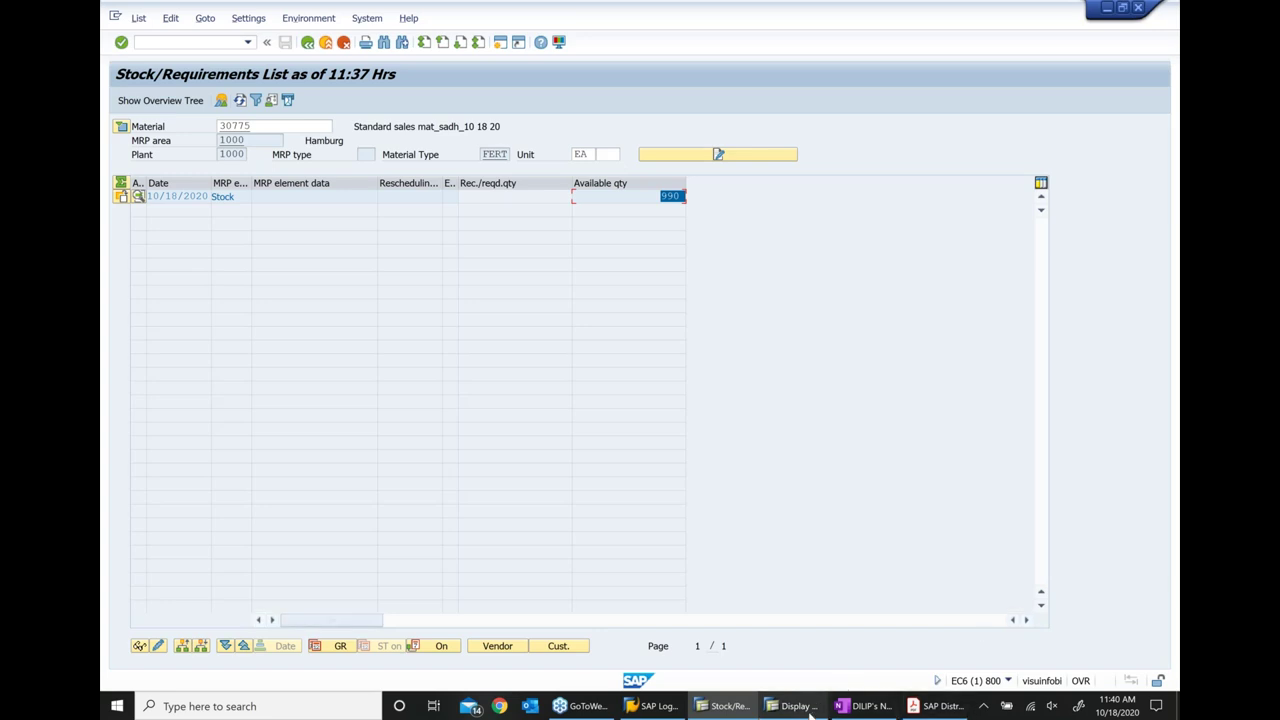
click(805, 712)
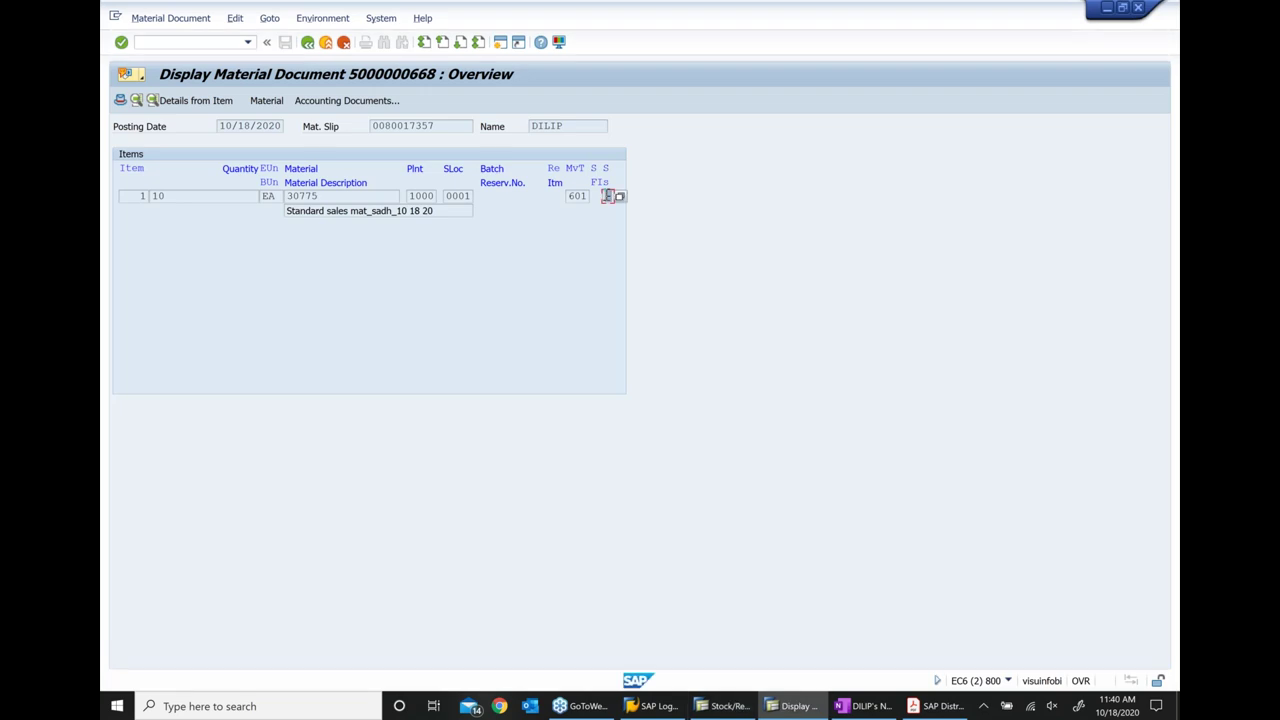
click(614, 196)
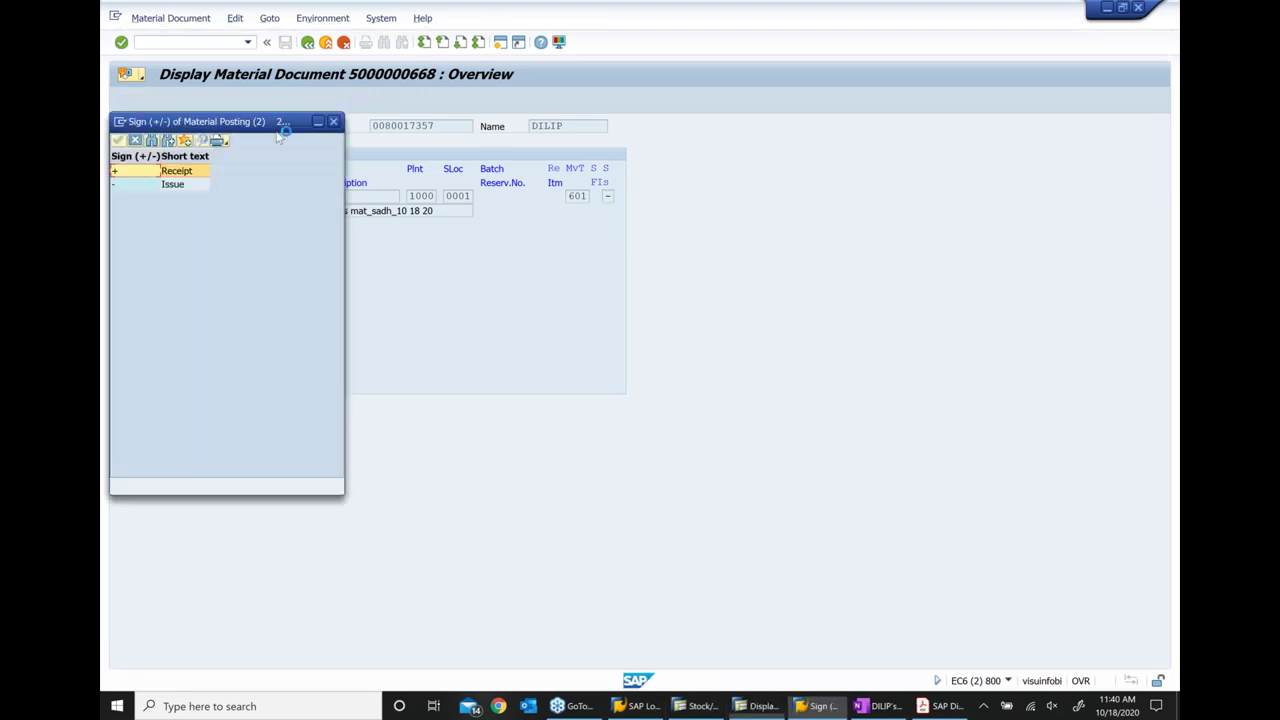
click(591, 345)
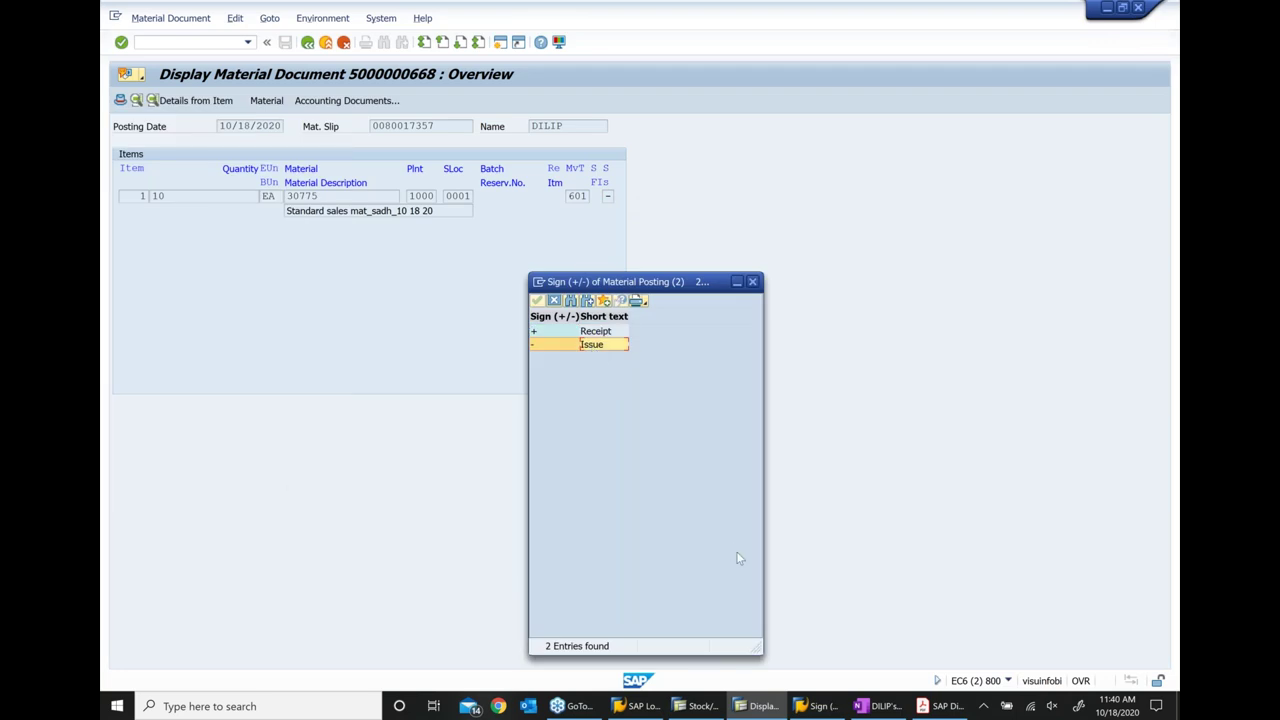
click(753, 282)
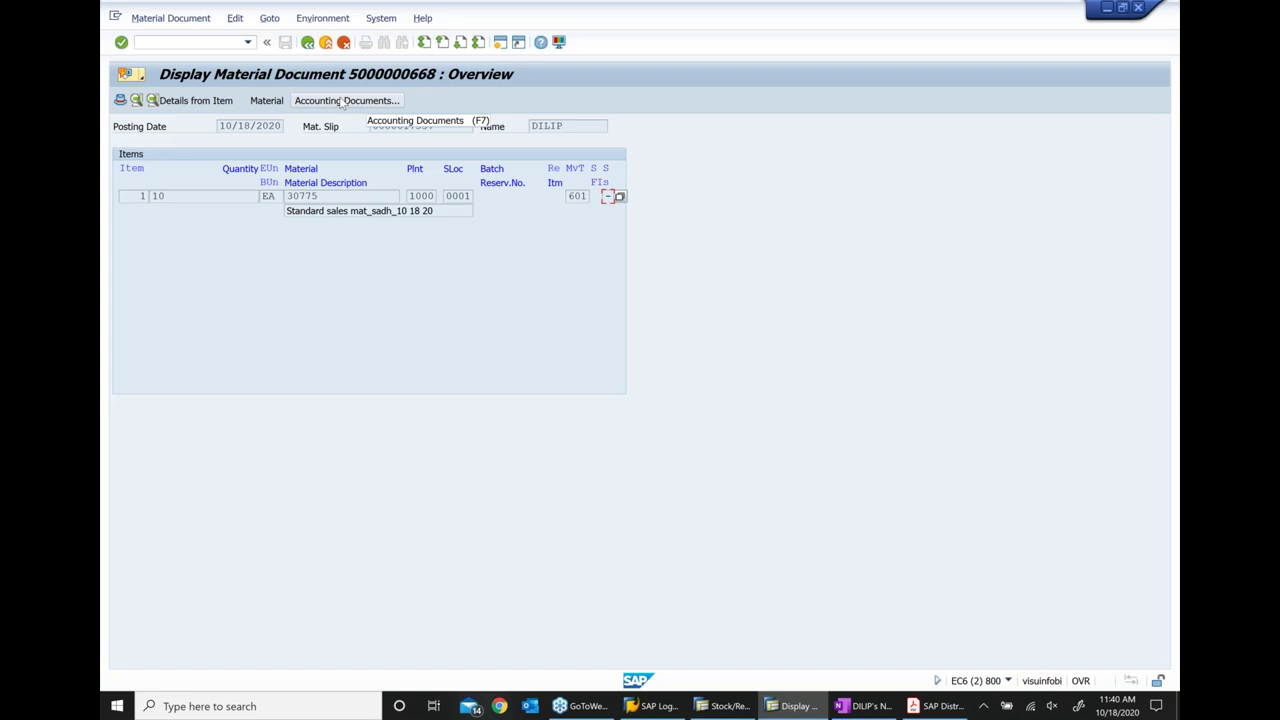
List the accounting documents of the material document, widen the Object type text column and display the Accounting document
click(343, 101)
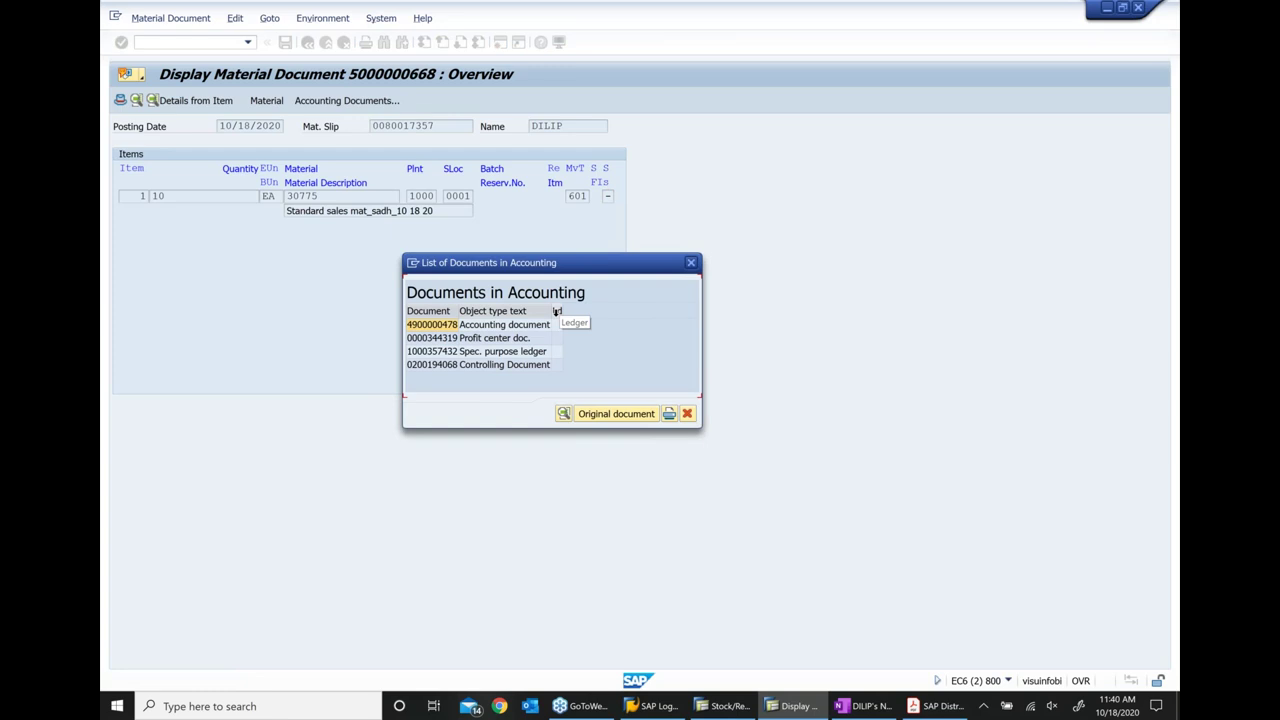
drag(552, 311, 590, 311)
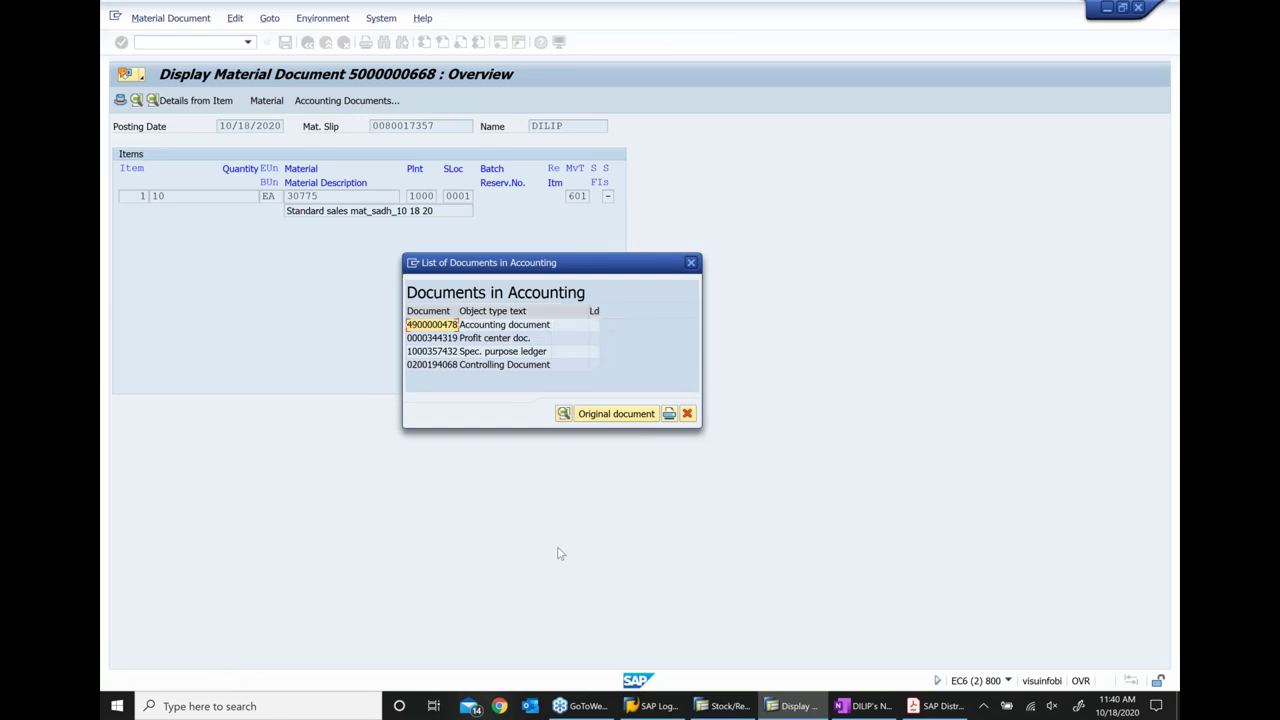
click(484, 326)
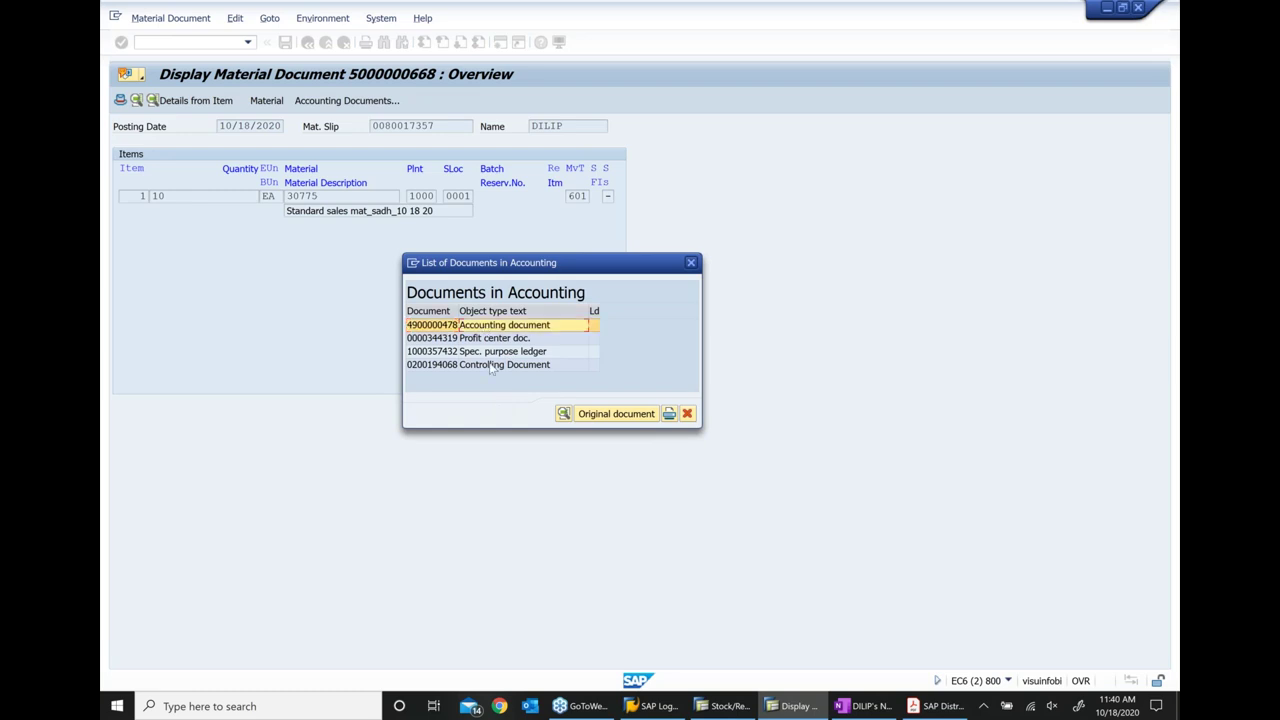
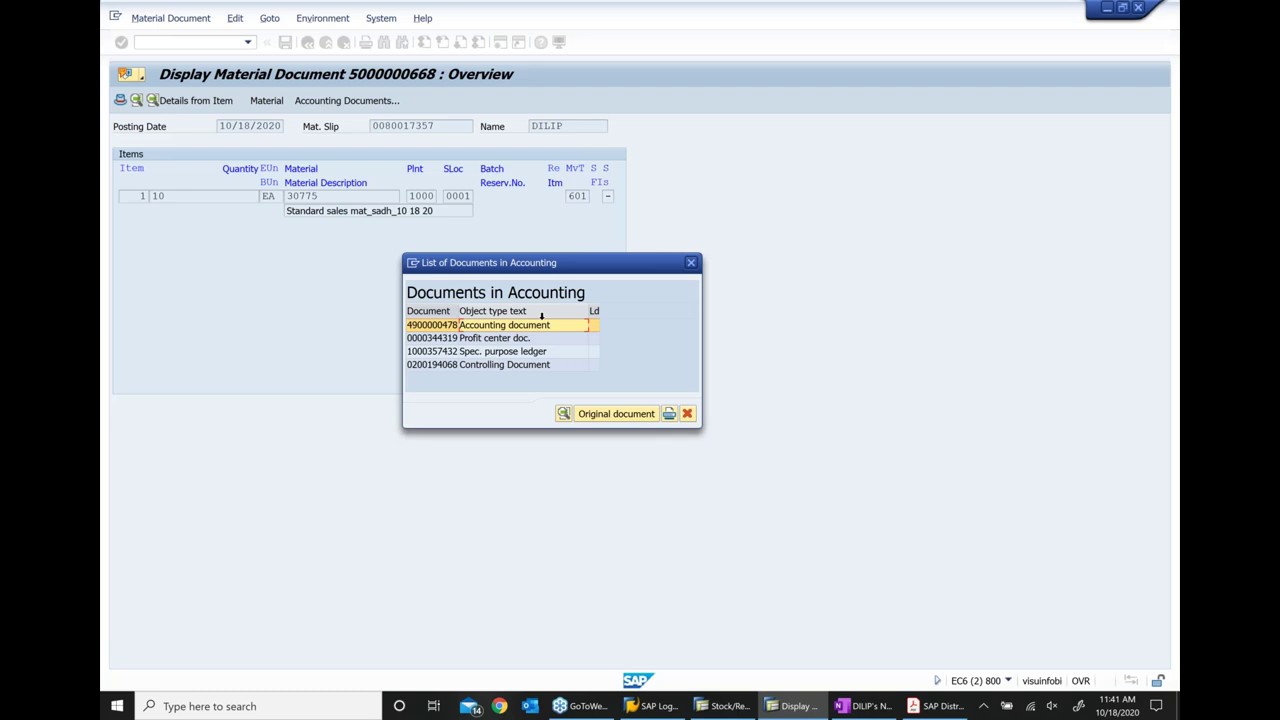
double_click(493, 330)
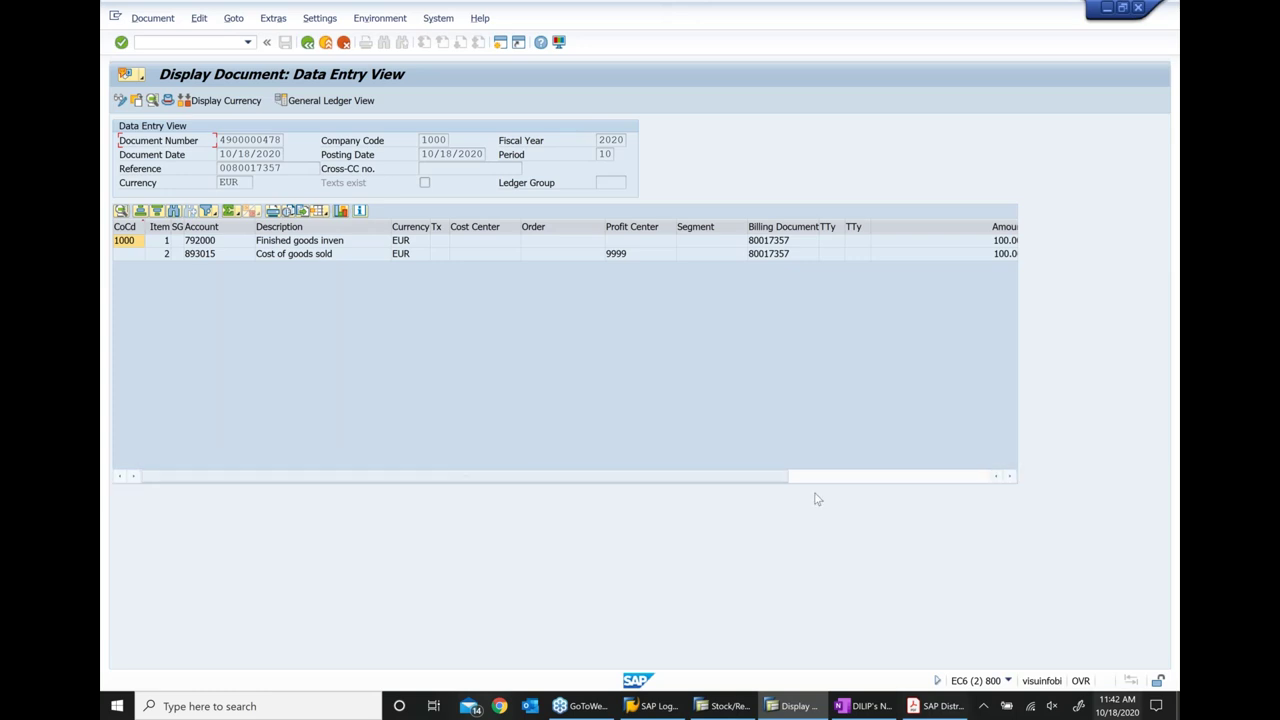
Narrow the Order and Description columns of the accounting document and examine the finished goods inventory and cost of goods sold items with their amounts
click(310, 255)
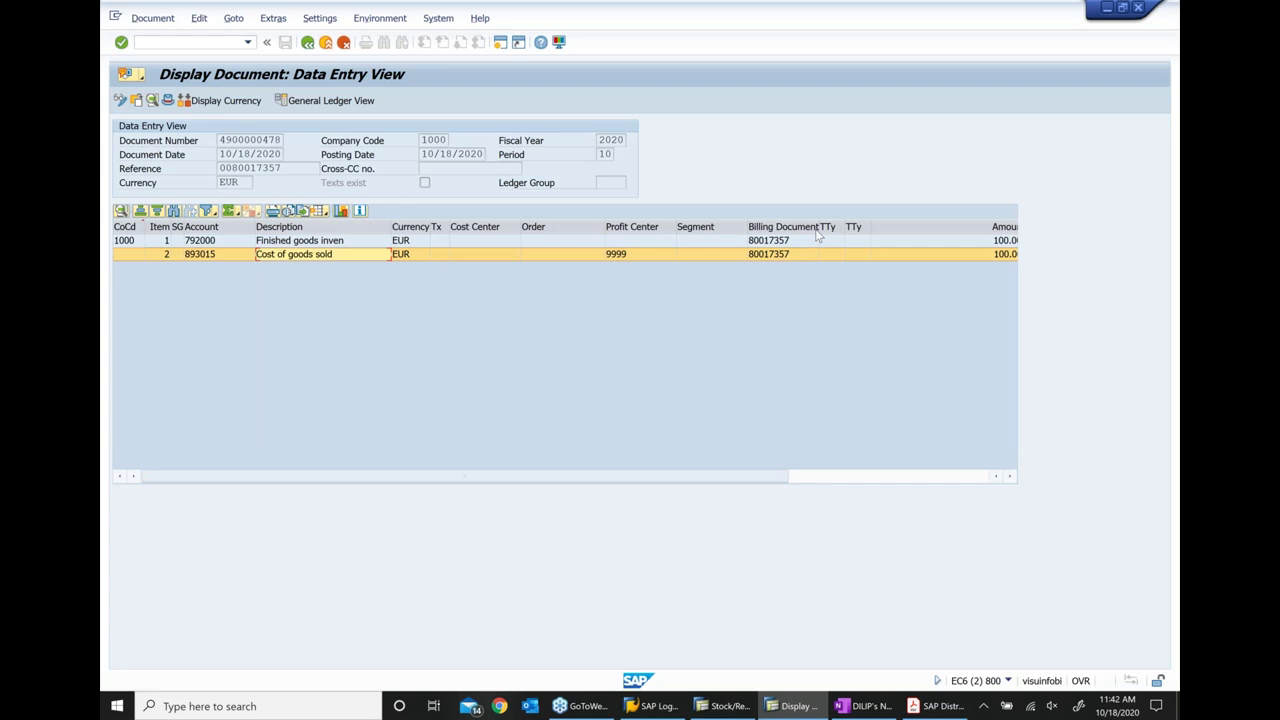
click(1040, 218)
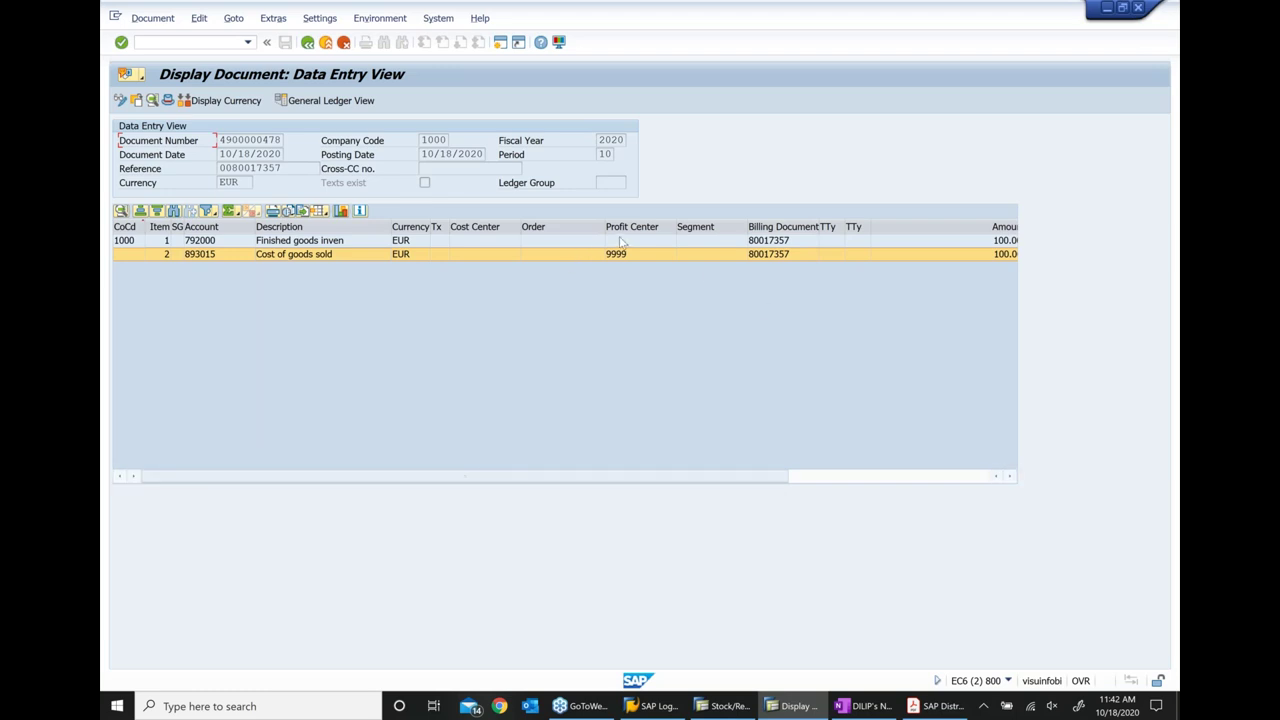
drag(604, 226, 571, 237)
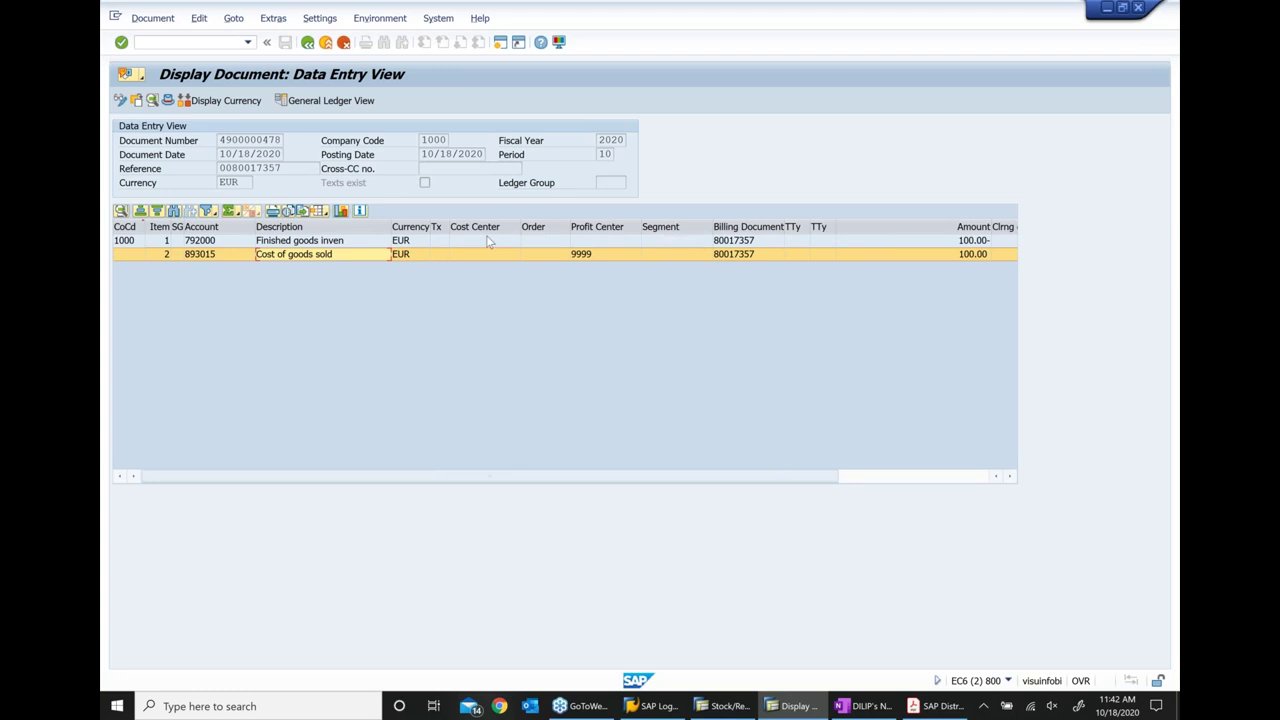
click(285, 226)
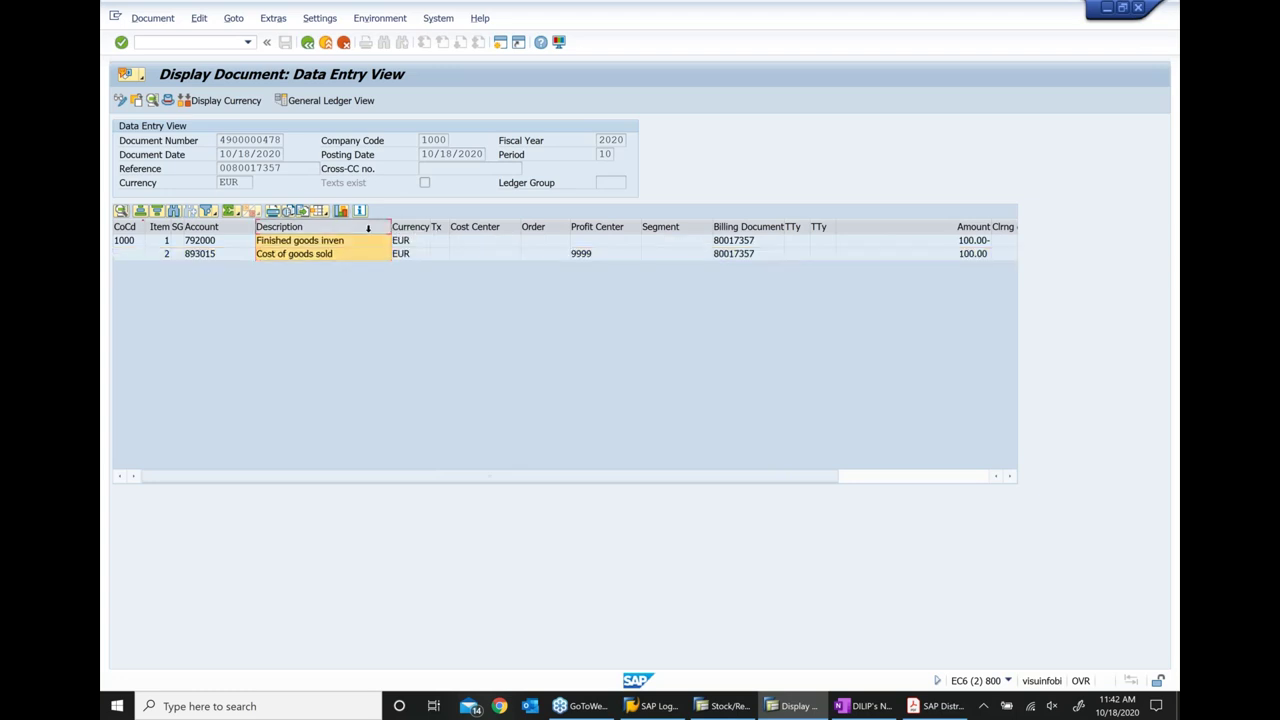
drag(390, 226, 363, 226)
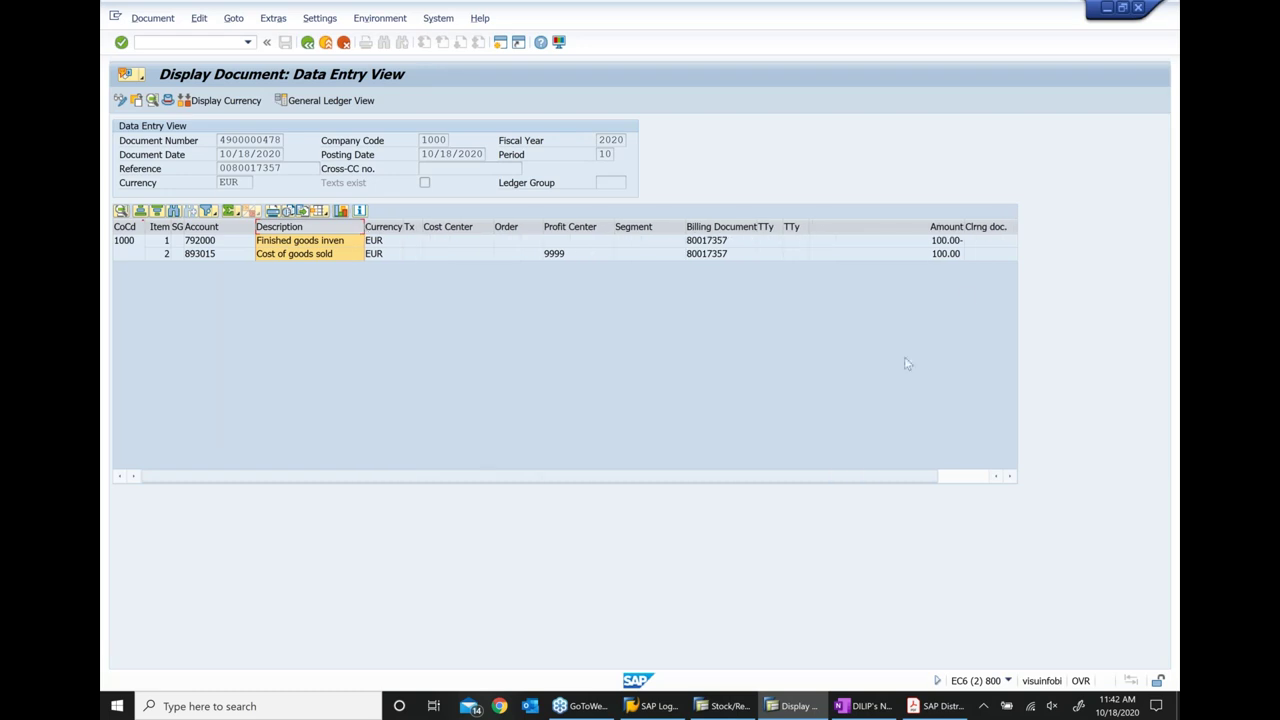
click(142, 241)
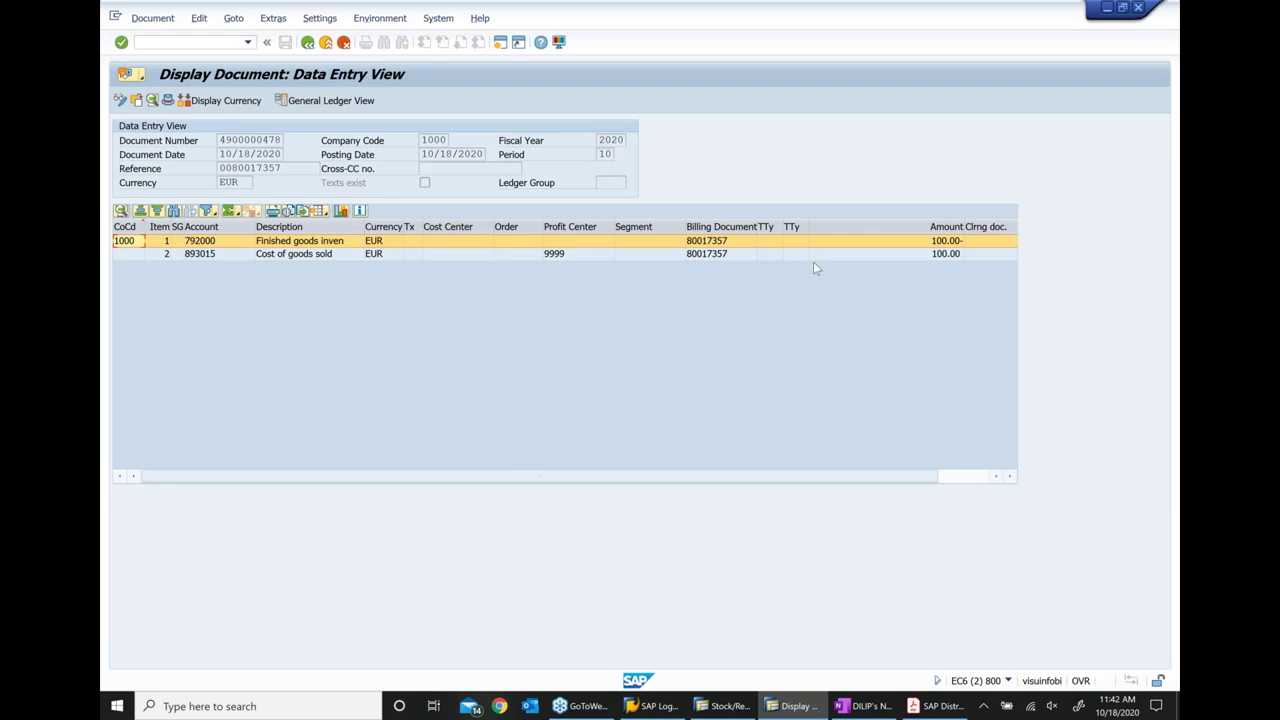
click(945, 242)
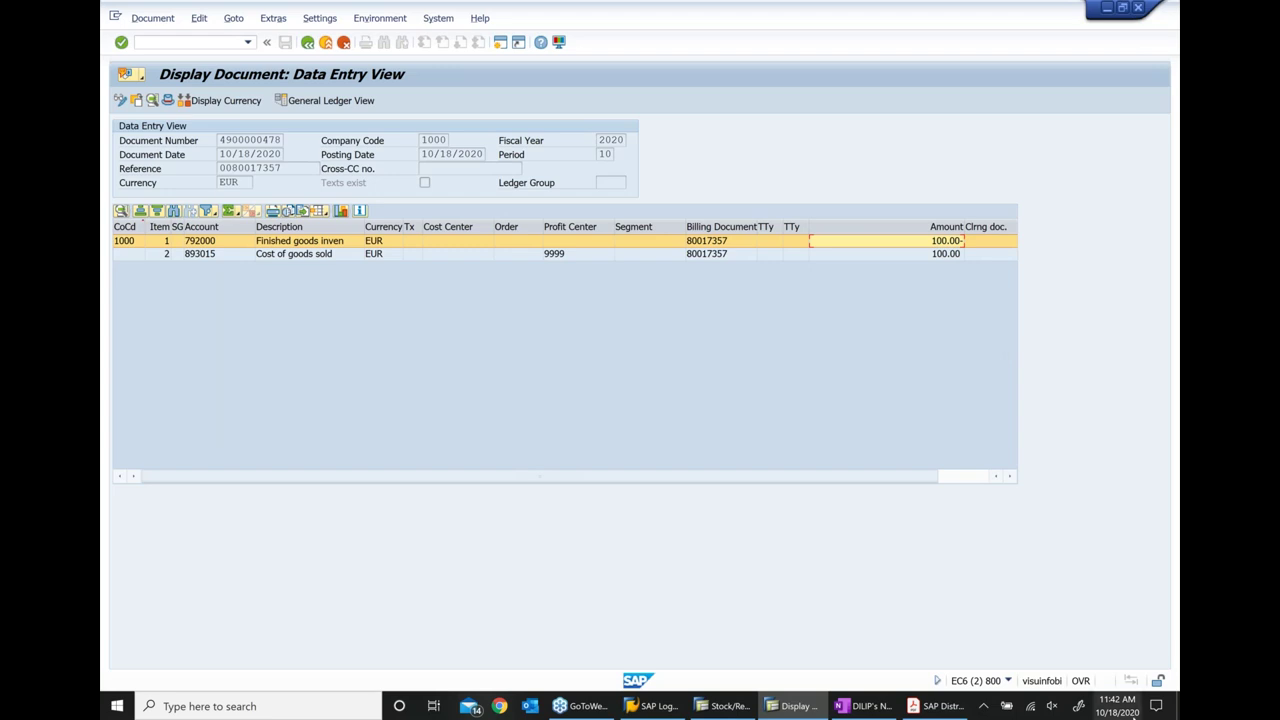
In the OneNote notes, add the indented sub-bullet "Credit : Finished good Inventory Account" under the Verify Accounting doc line
click(876, 708)
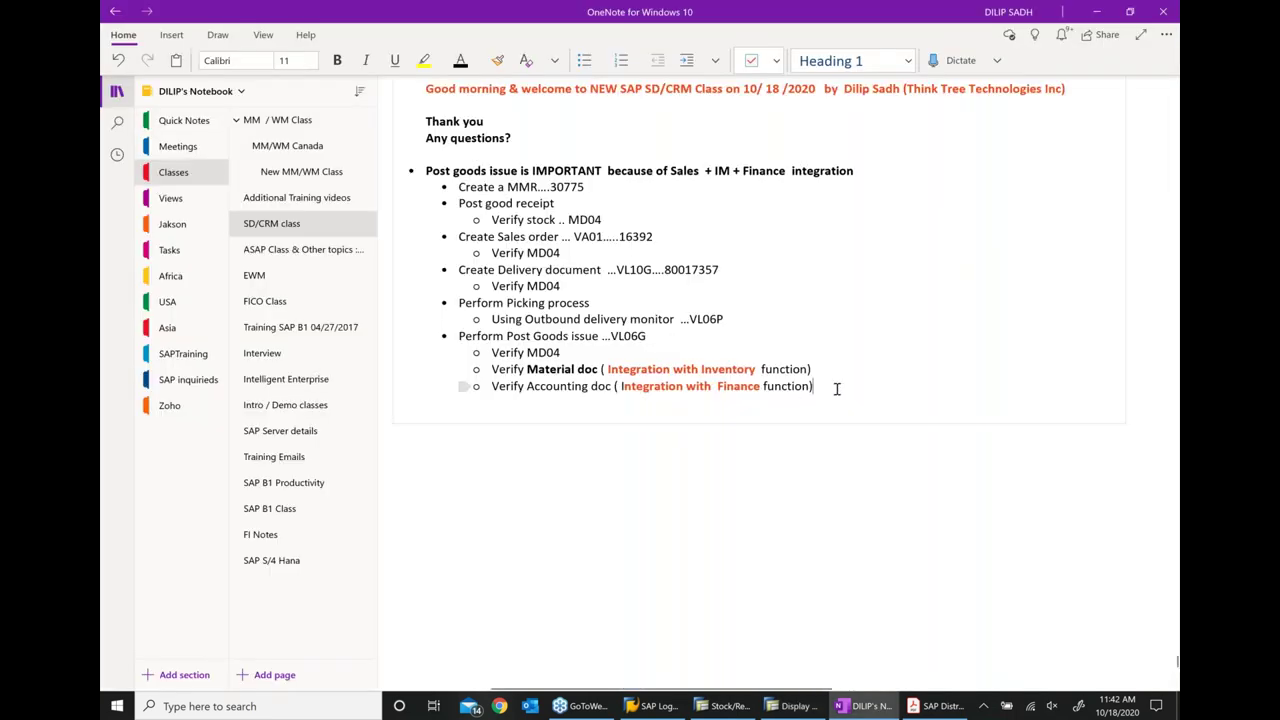
key(Return)
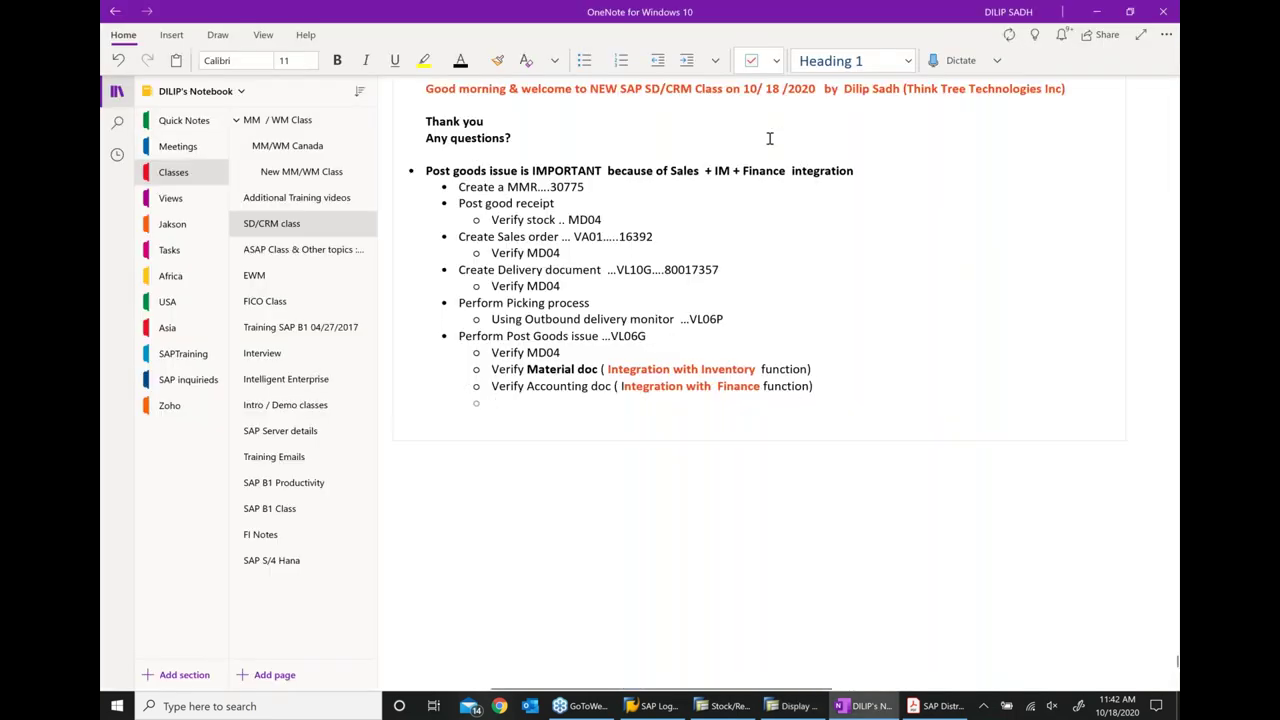
click(687, 61)
text(cRE)
key(BackSpace)
key(BackSpace)
key(BackSpace)
text(Credd)
key(BackSpace)
text(it  :)
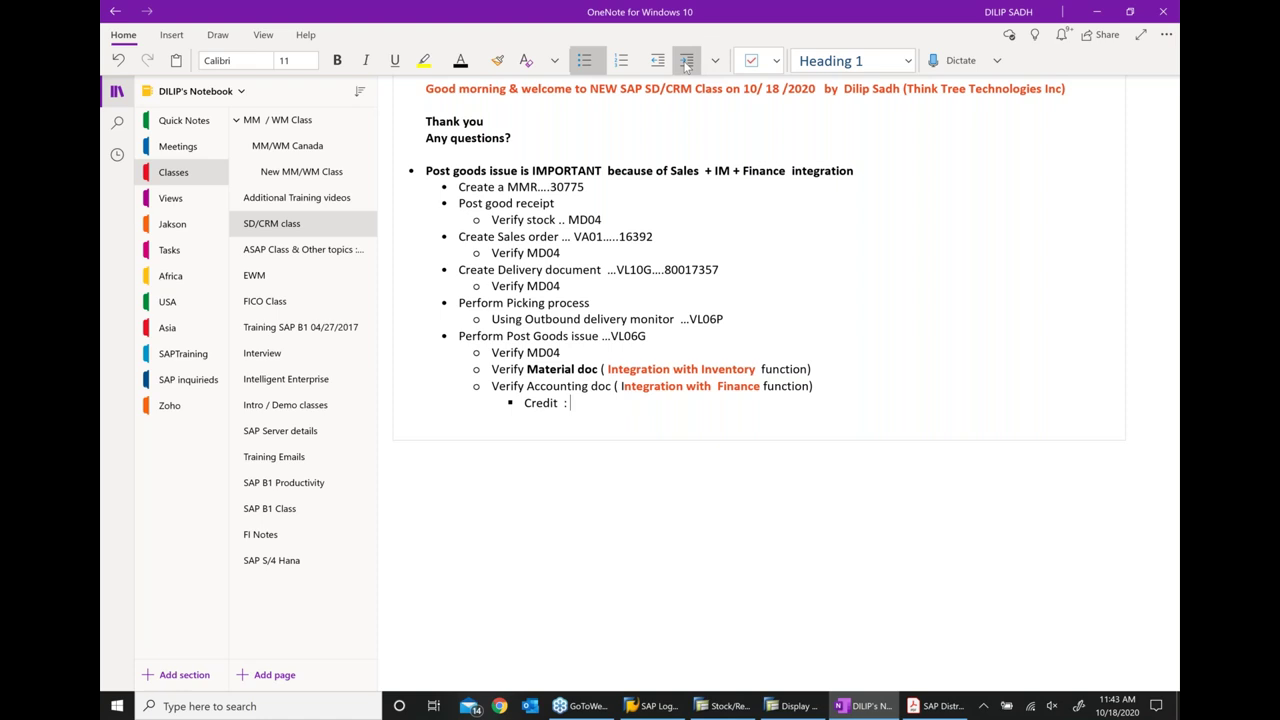
text(  Finished good Inventory Account)
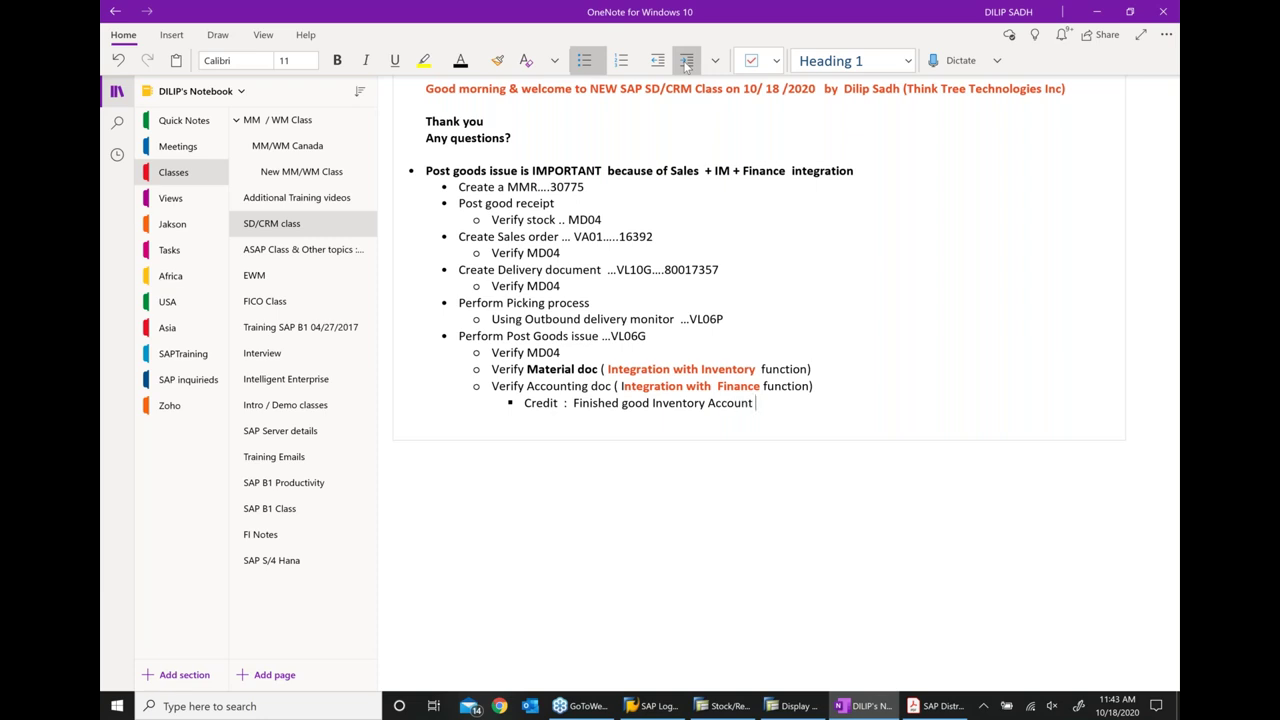
Add the sub-bullet "Debit : Cost of Goods Sold Account" below the Credit line
key(Return)
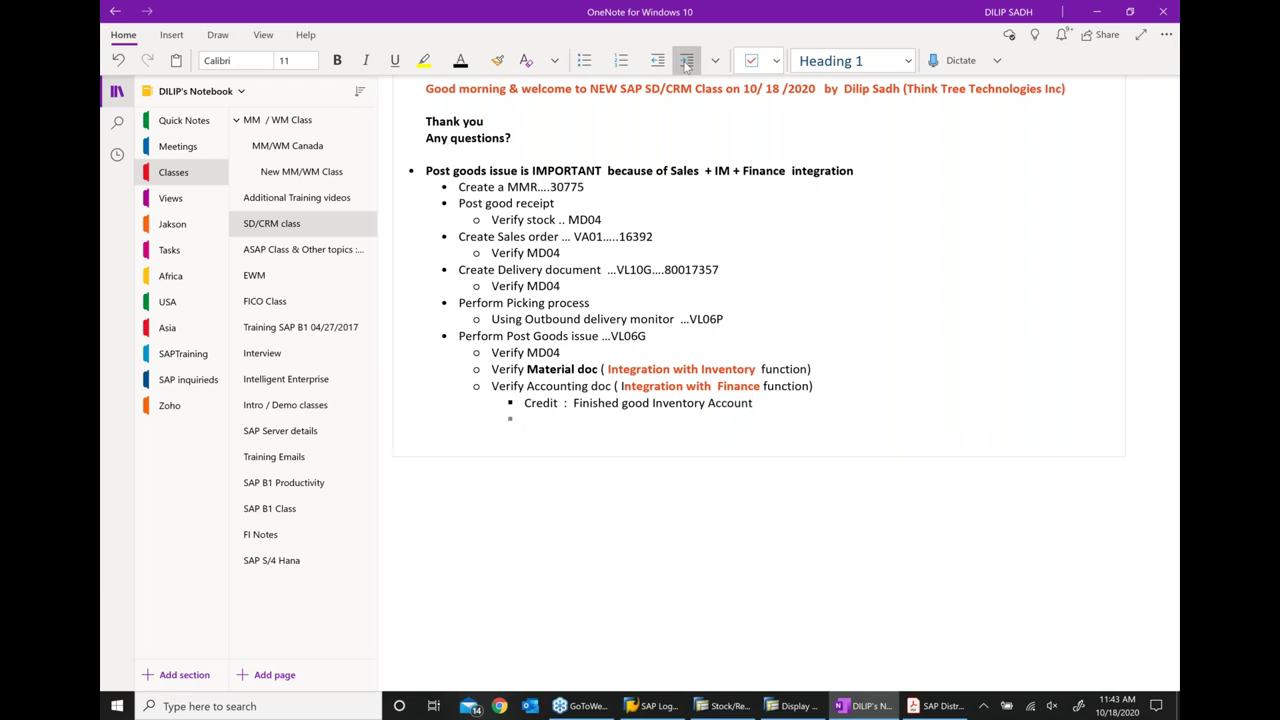
text(Debit  : )
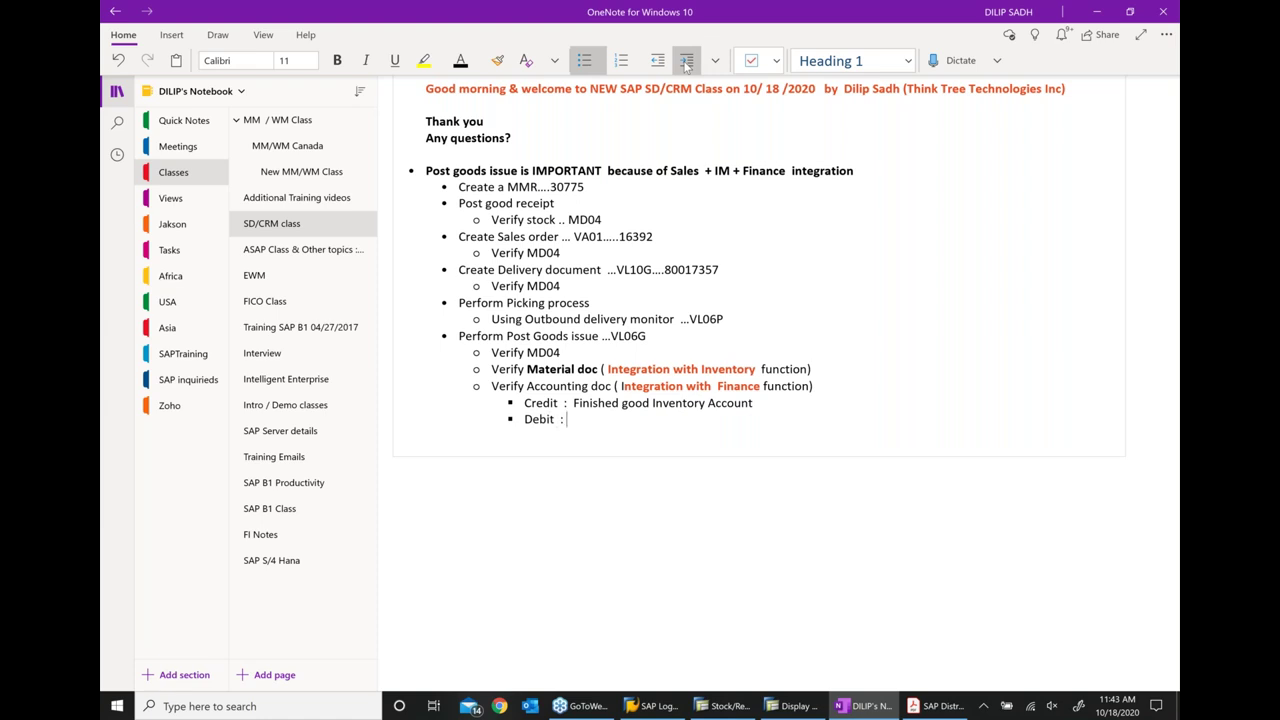
text(Cost of Goods Sold Account)
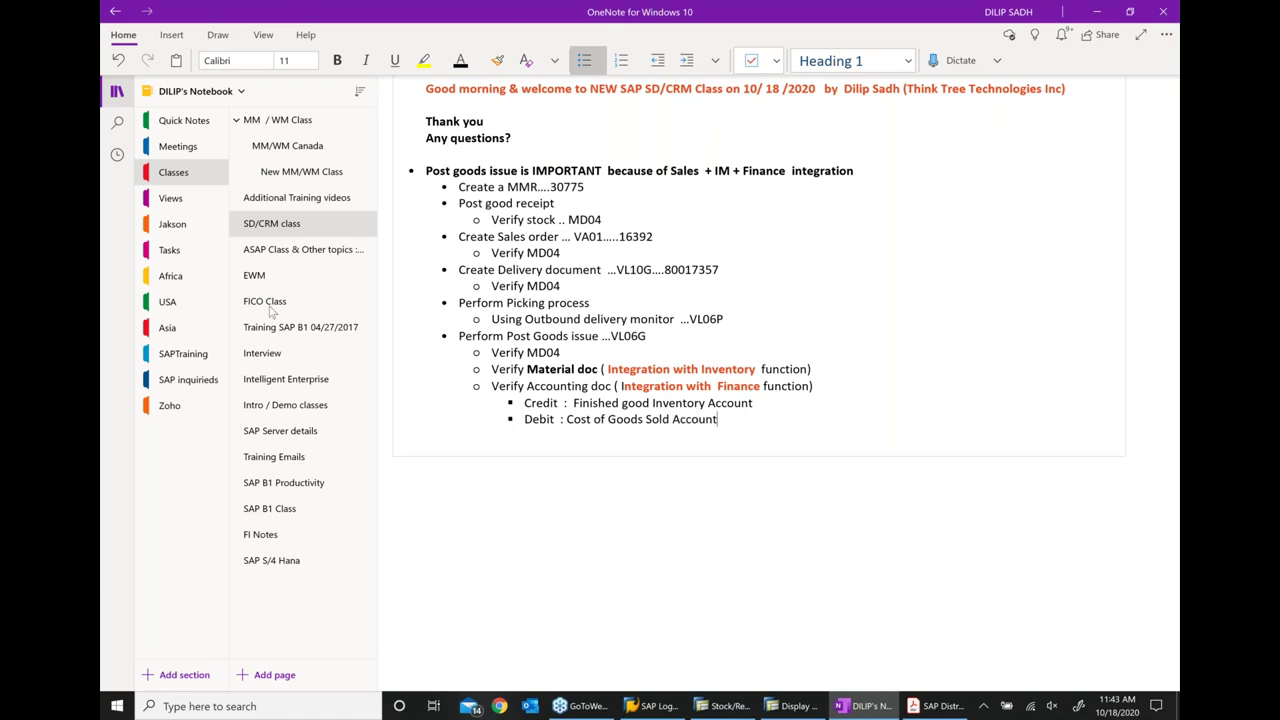
Make the words Credit and Debit in the two accounting sub-bullets bold and orange-red
double_click(548, 402)
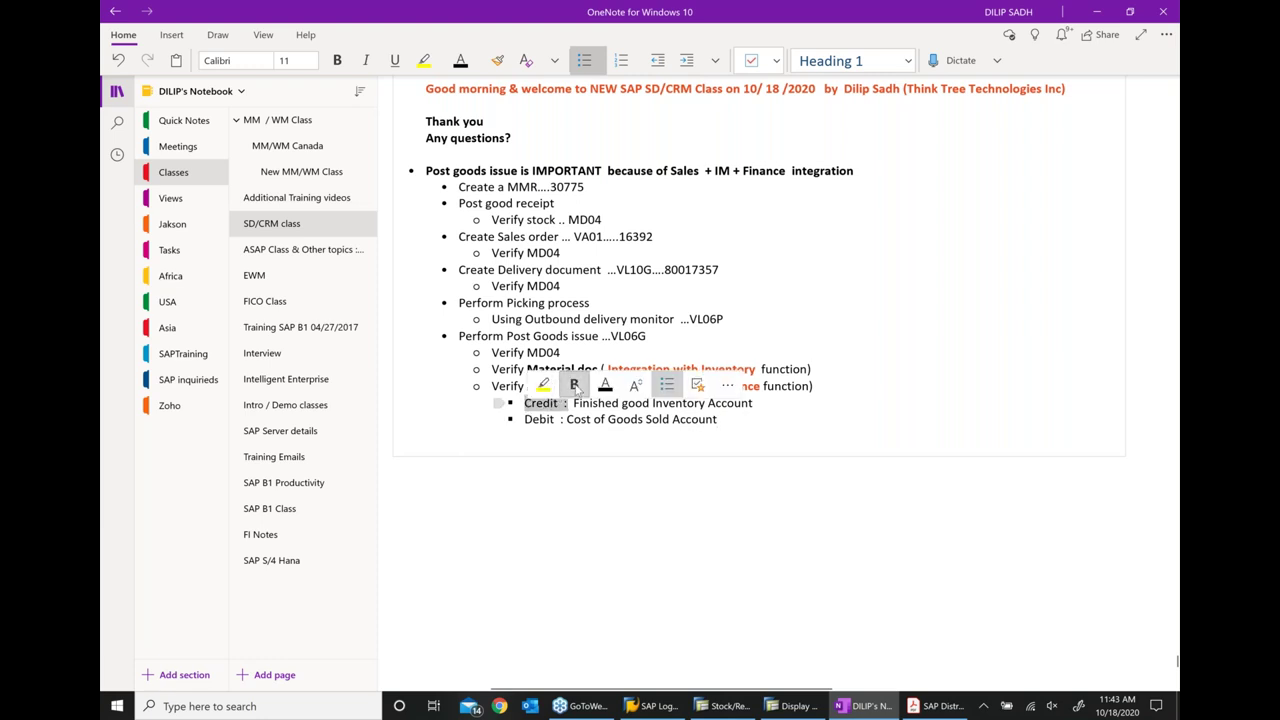
click(573, 385)
click(617, 386)
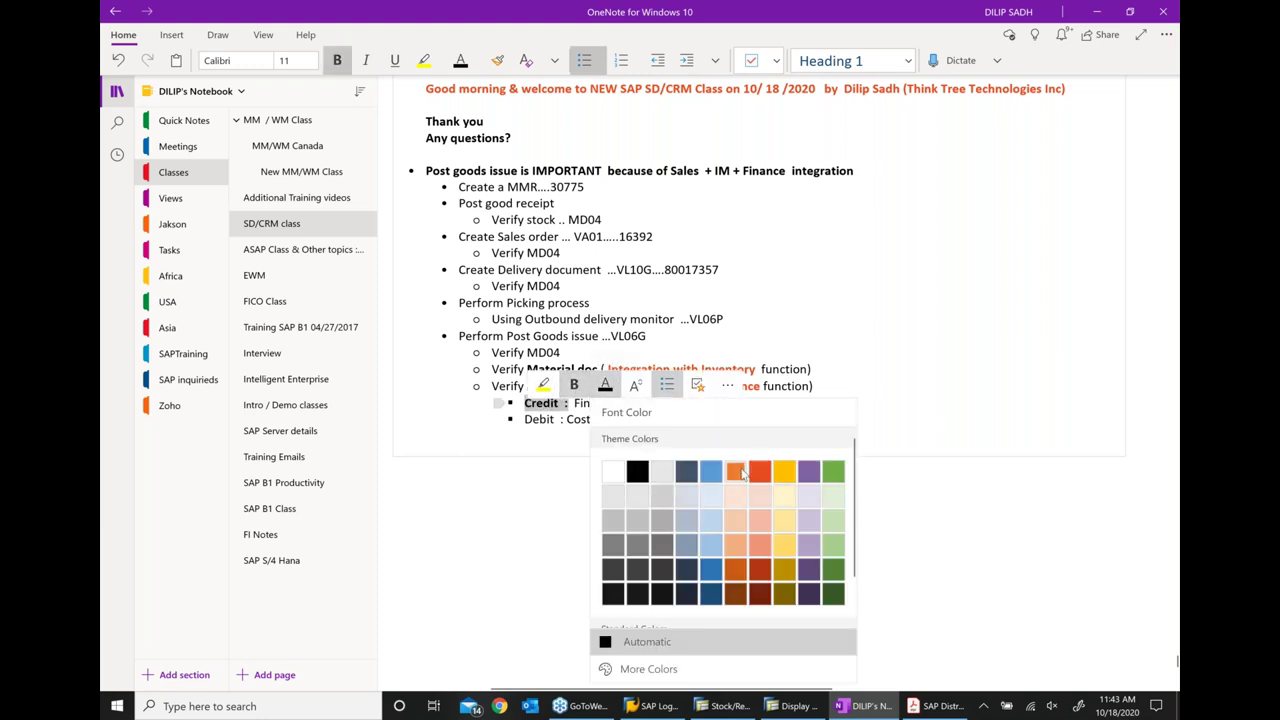
click(760, 471)
click(566, 434)
double_click(540, 419)
click(573, 401)
click(603, 401)
click(599, 461)
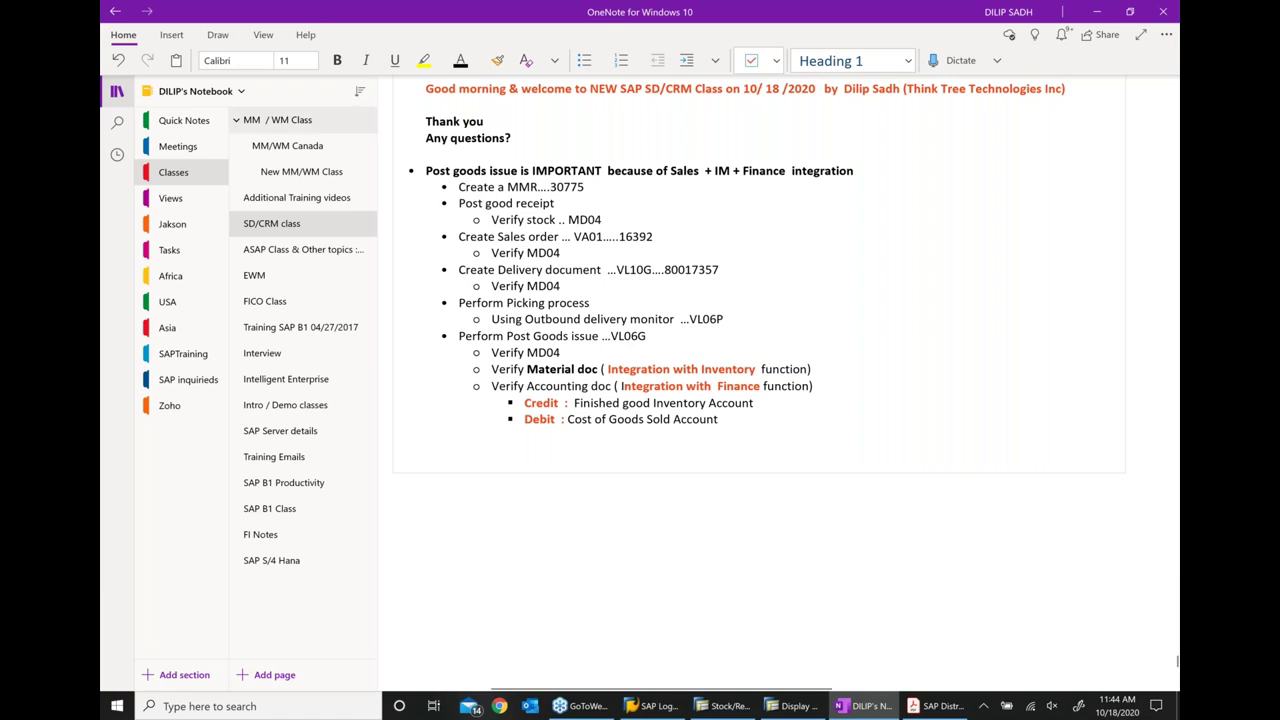
Switch to SAP Distribution.pdf in Acrobat Reader and advance to the Delivery Document Status slide on page 30
mouse_move(943, 713)
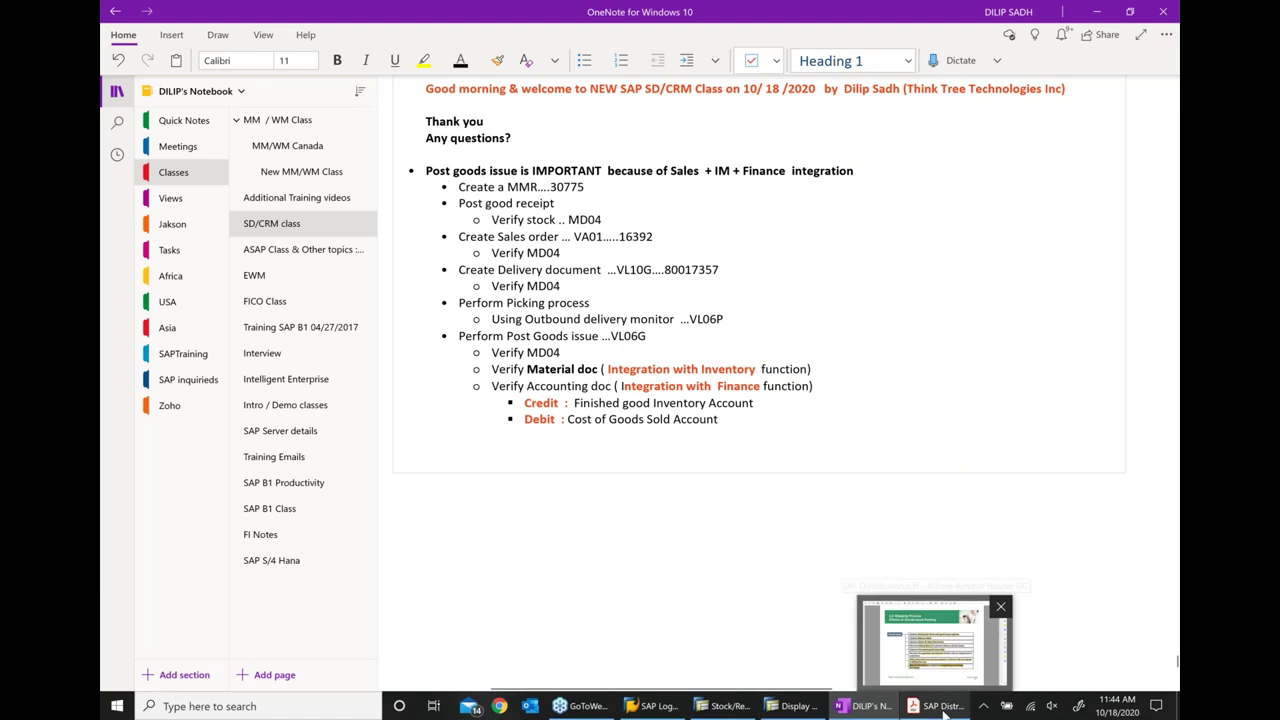
click(943, 713)
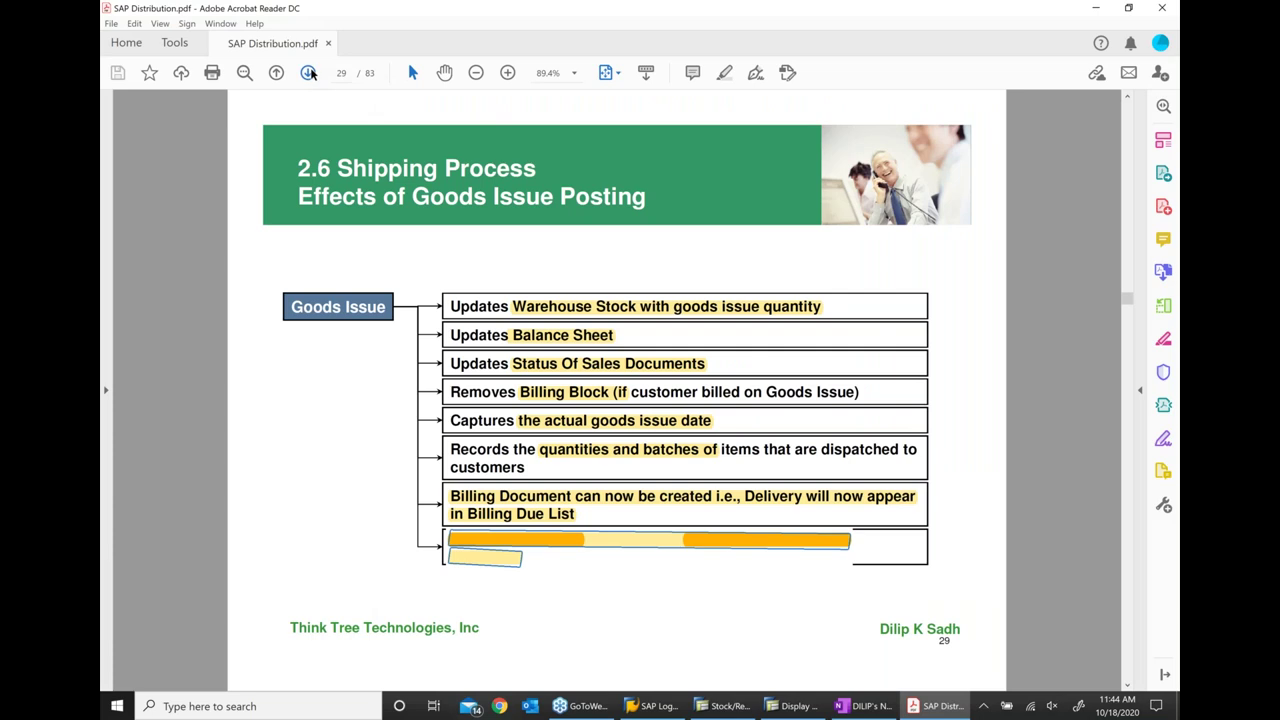
click(308, 73)
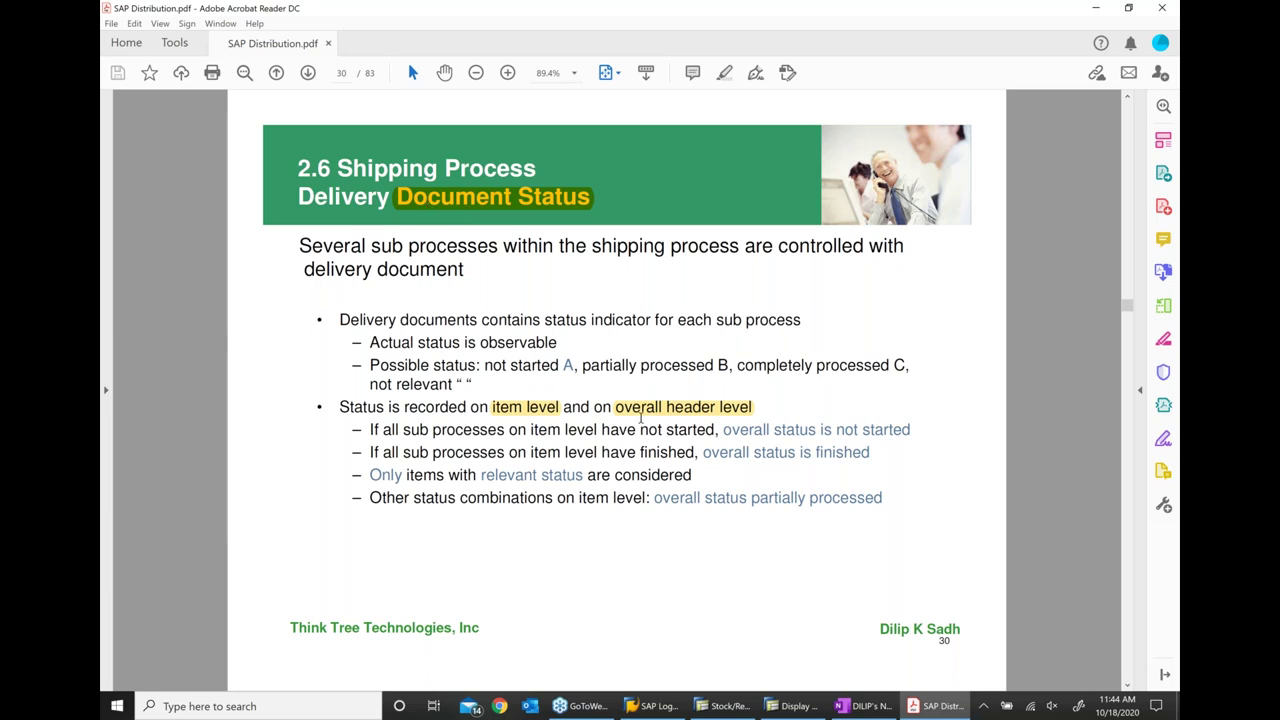
Switch to the SAP material document window, close the accounting documents, return to the document flow and display the delivery
click(790, 706)
click(308, 43)
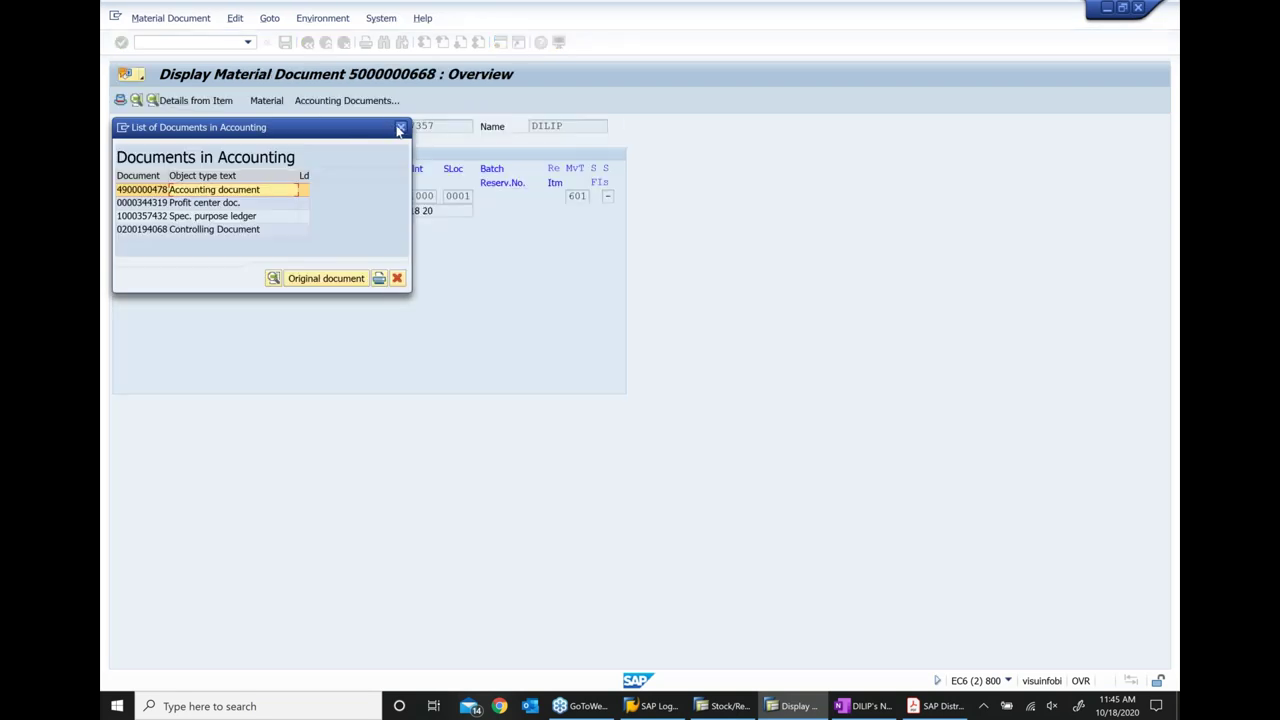
click(399, 128)
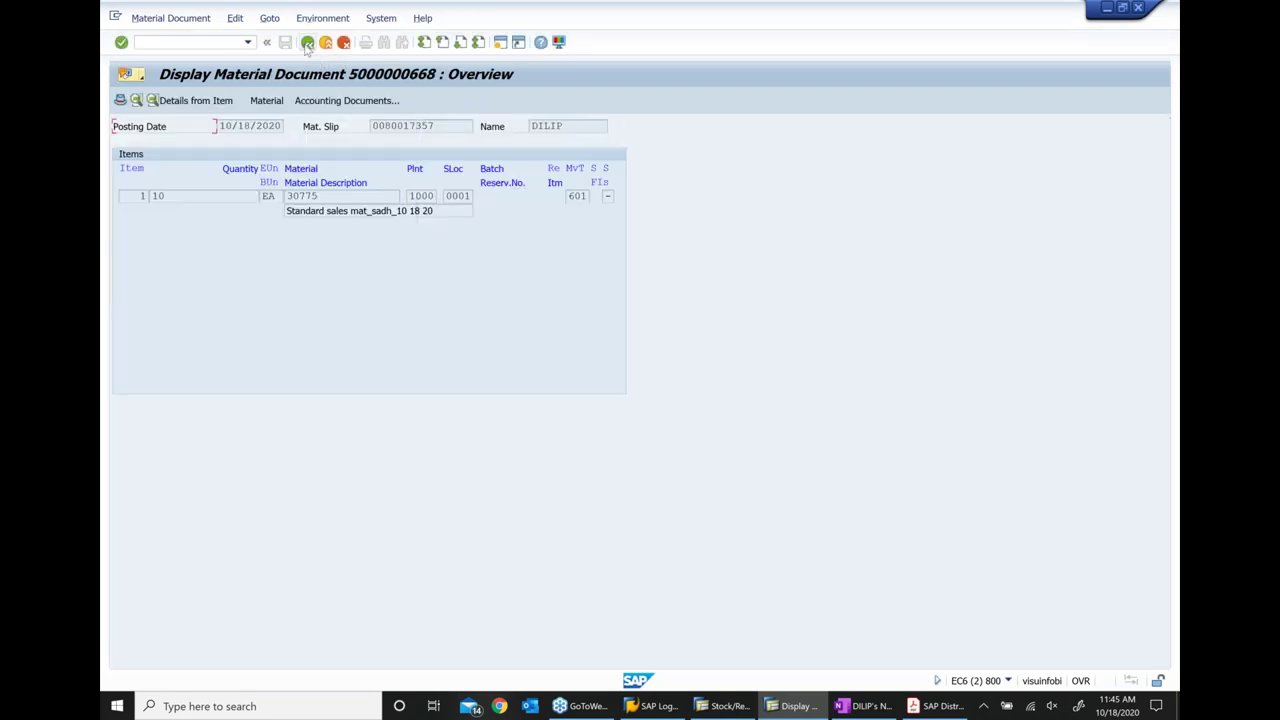
click(308, 43)
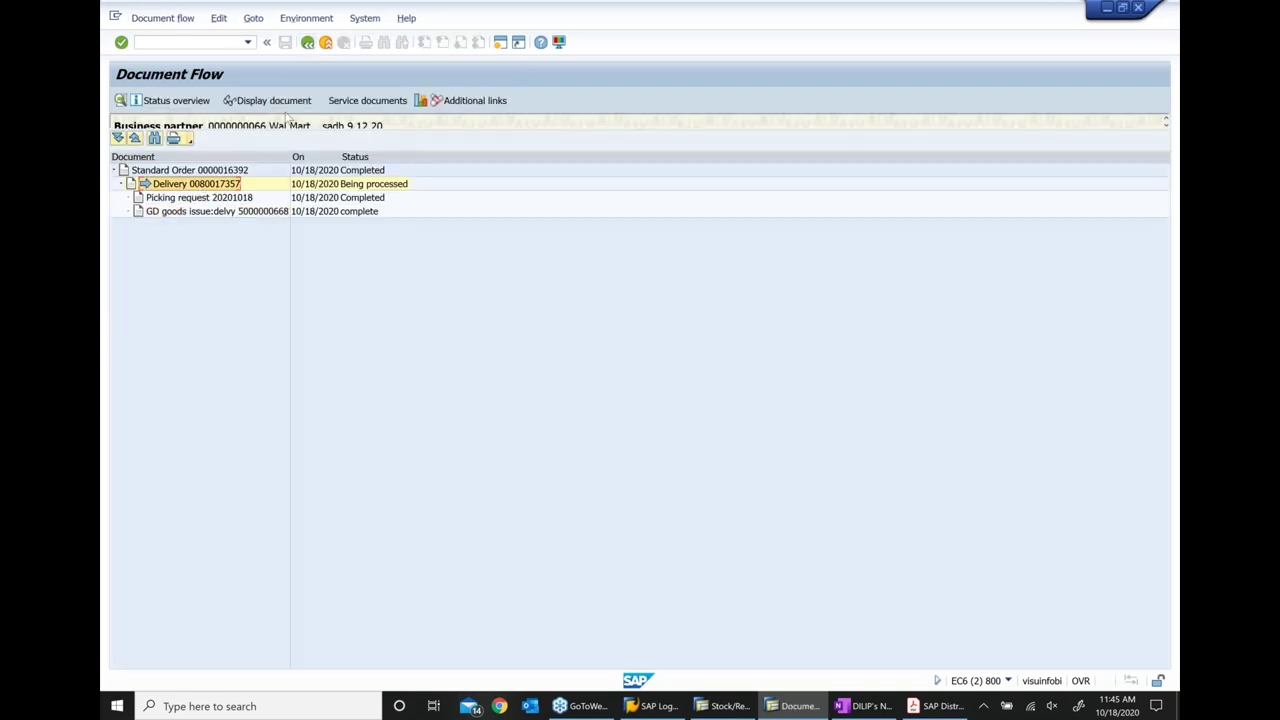
click(272, 100)
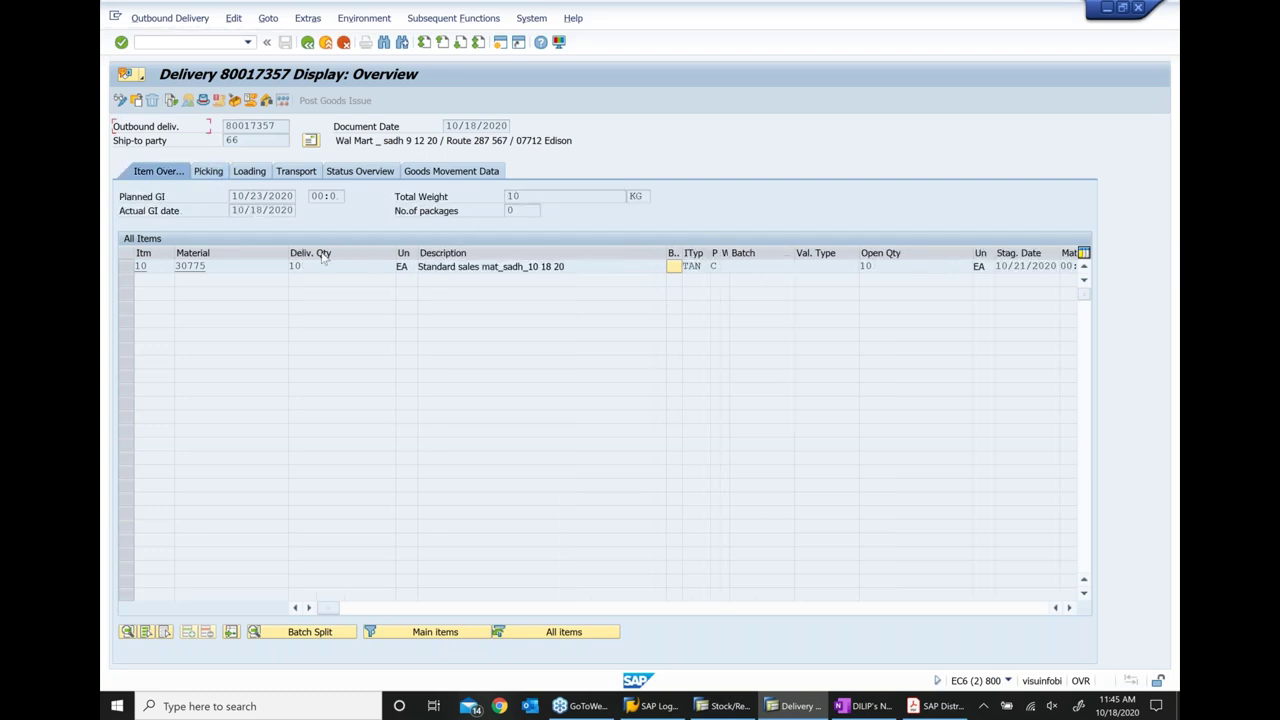
Open the details of delivery item 10 and check its picking, confirmation and goods issue status
double_click(308, 266)
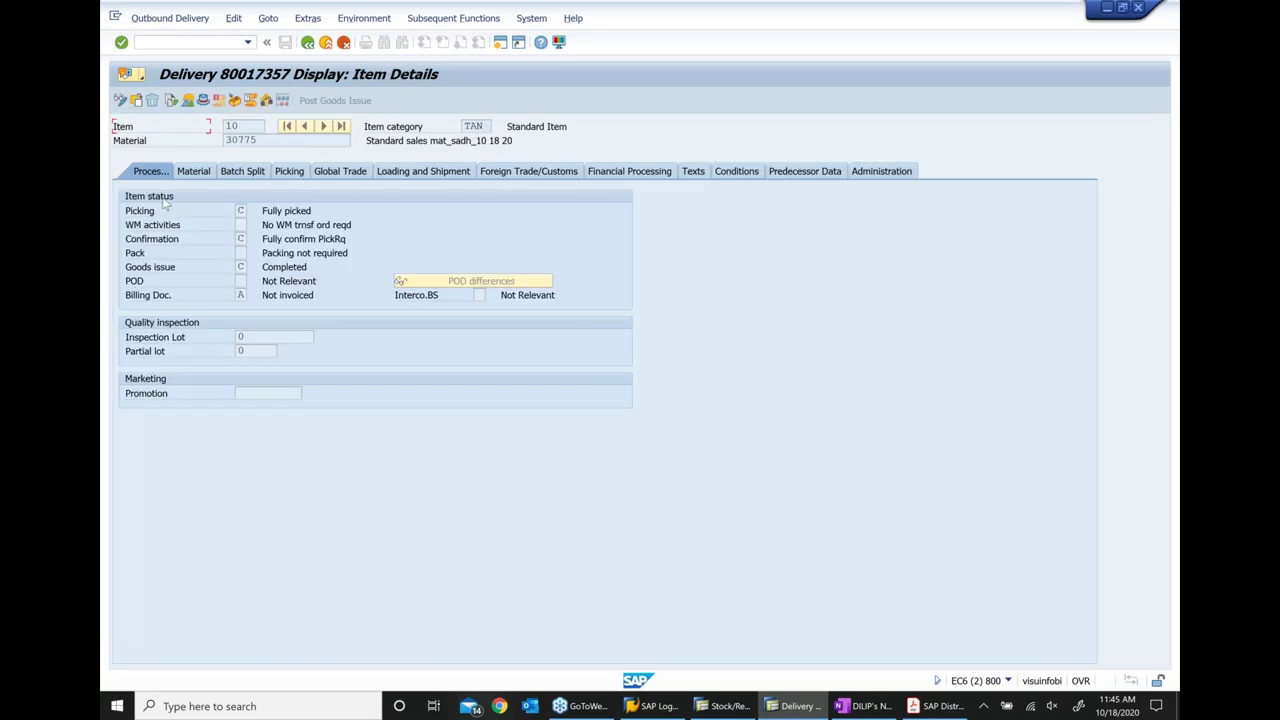
click(150, 215)
click(233, 238)
click(200, 272)
Display the delivery's header processing data and check the overall picking, confirmation and goods issue status
click(267, 19)
mouse_move(300, 54)
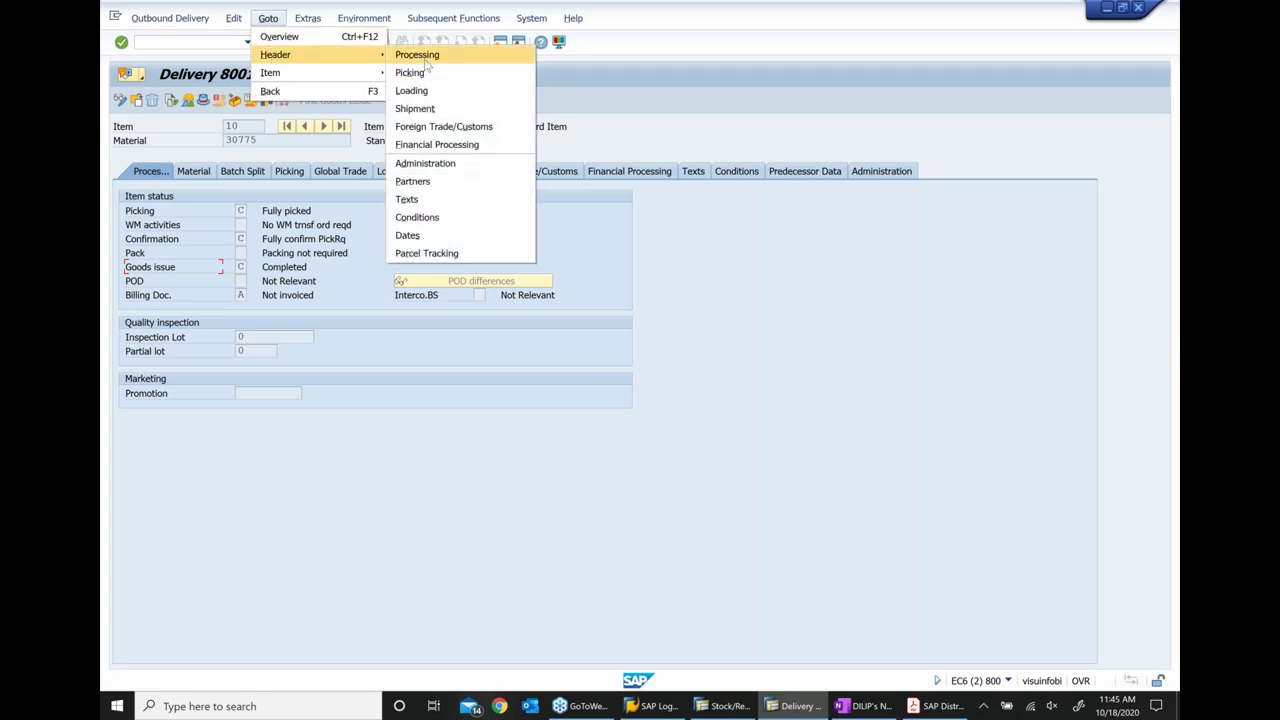
click(420, 56)
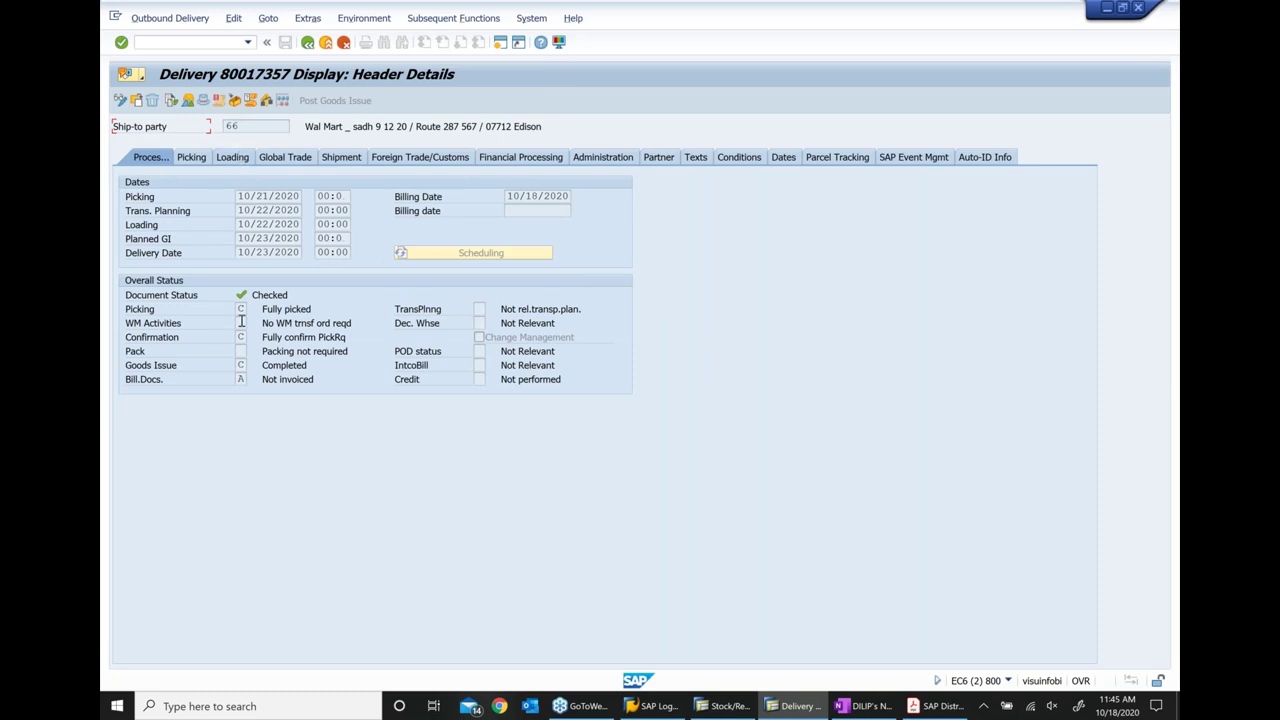
click(241, 311)
click(242, 337)
click(240, 366)
Switch back to SAP Distribution.pdf and review the header, item and sales order update slides on pages 31 to 33
click(868, 706)
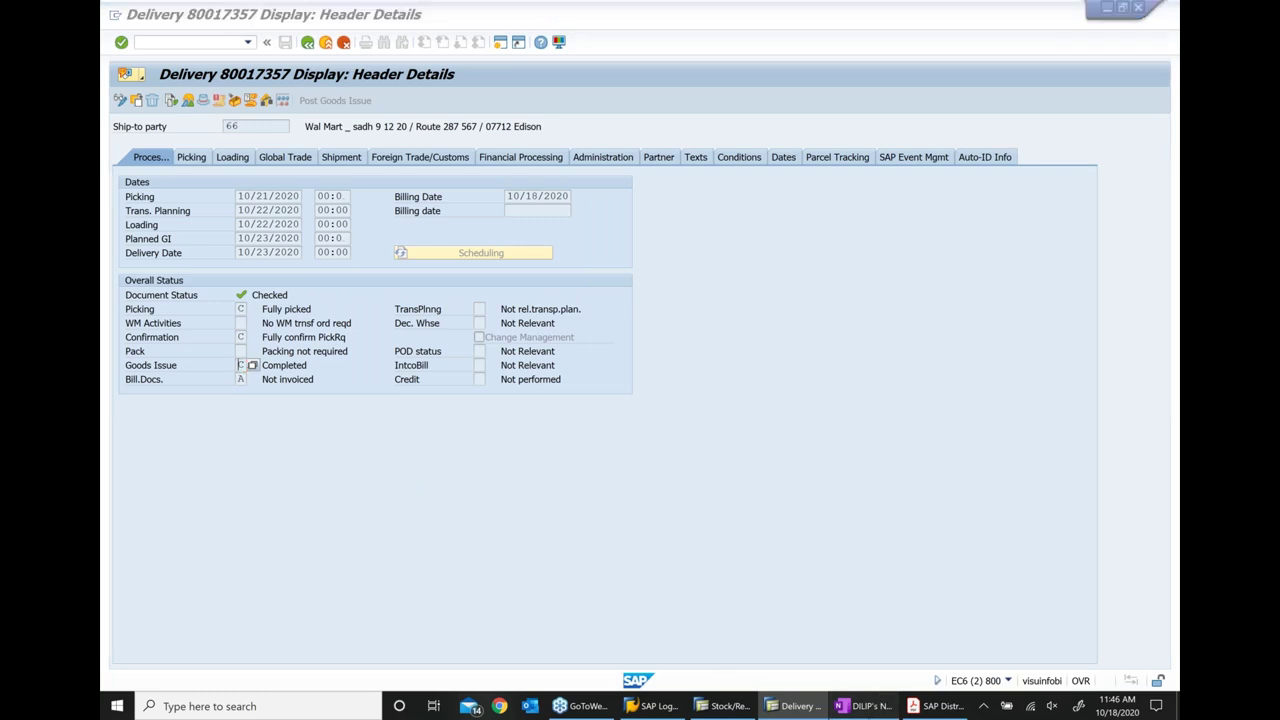
click(908, 706)
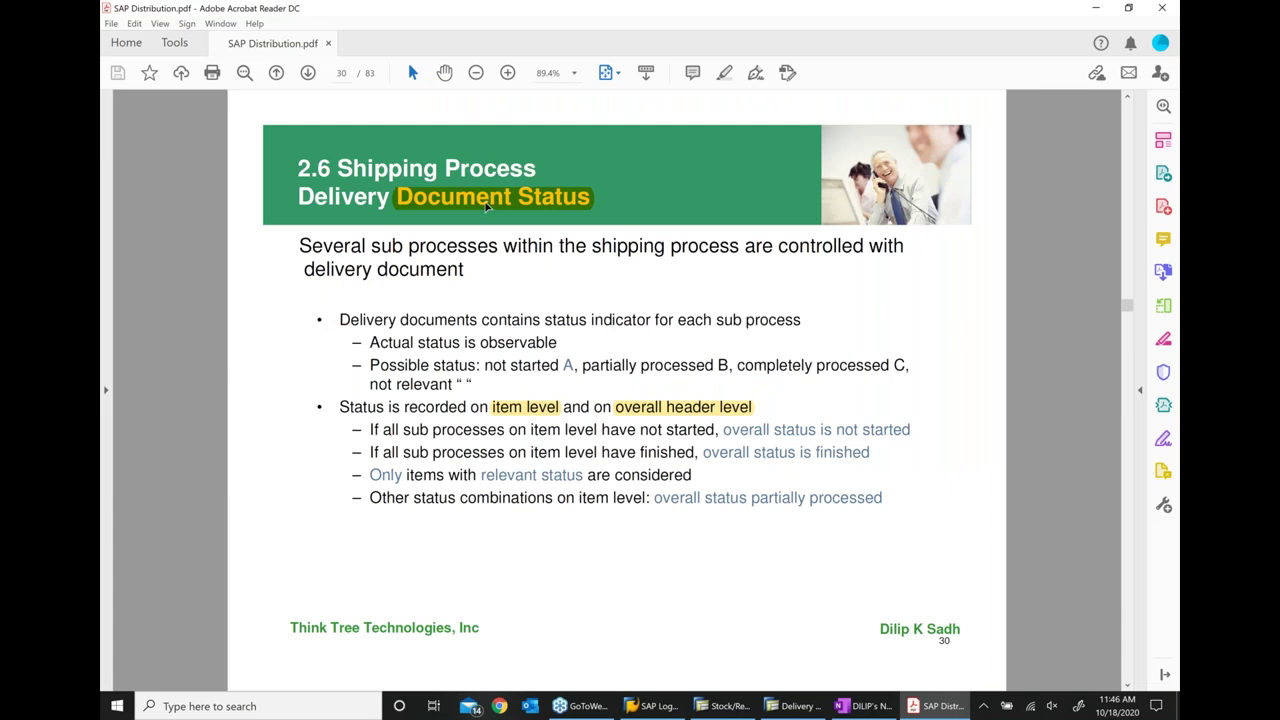
click(309, 74)
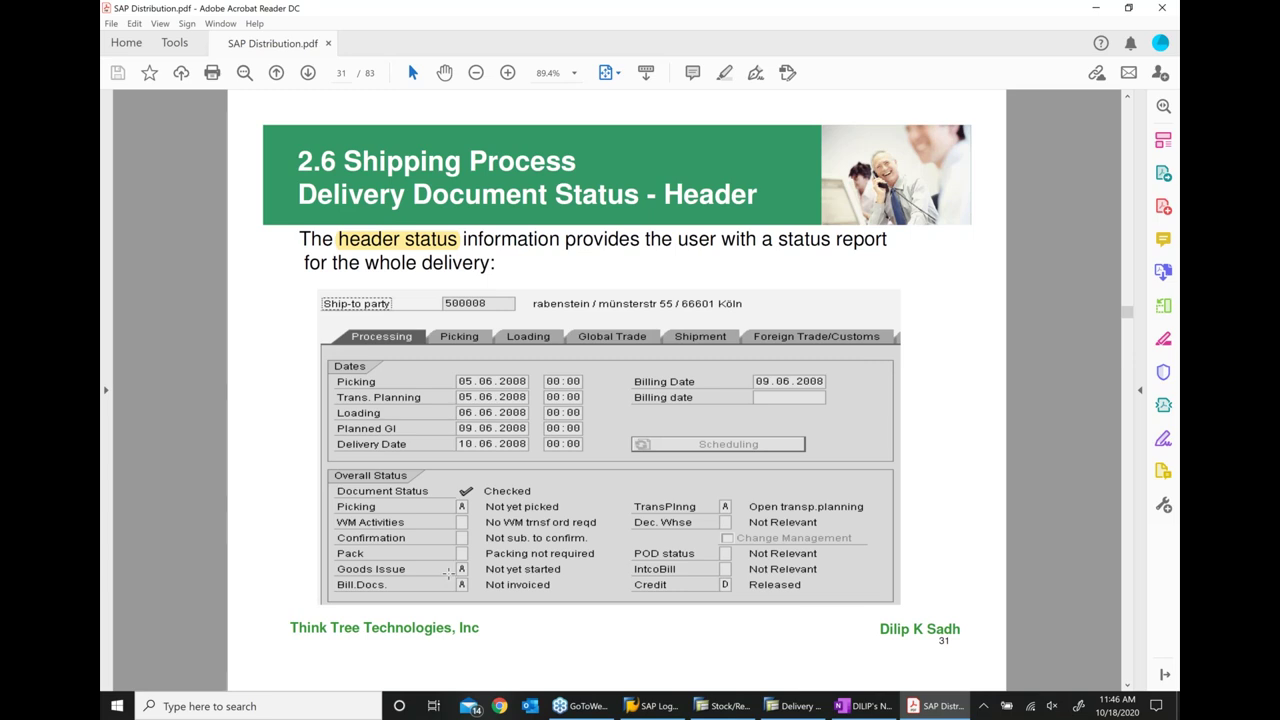
click(309, 72)
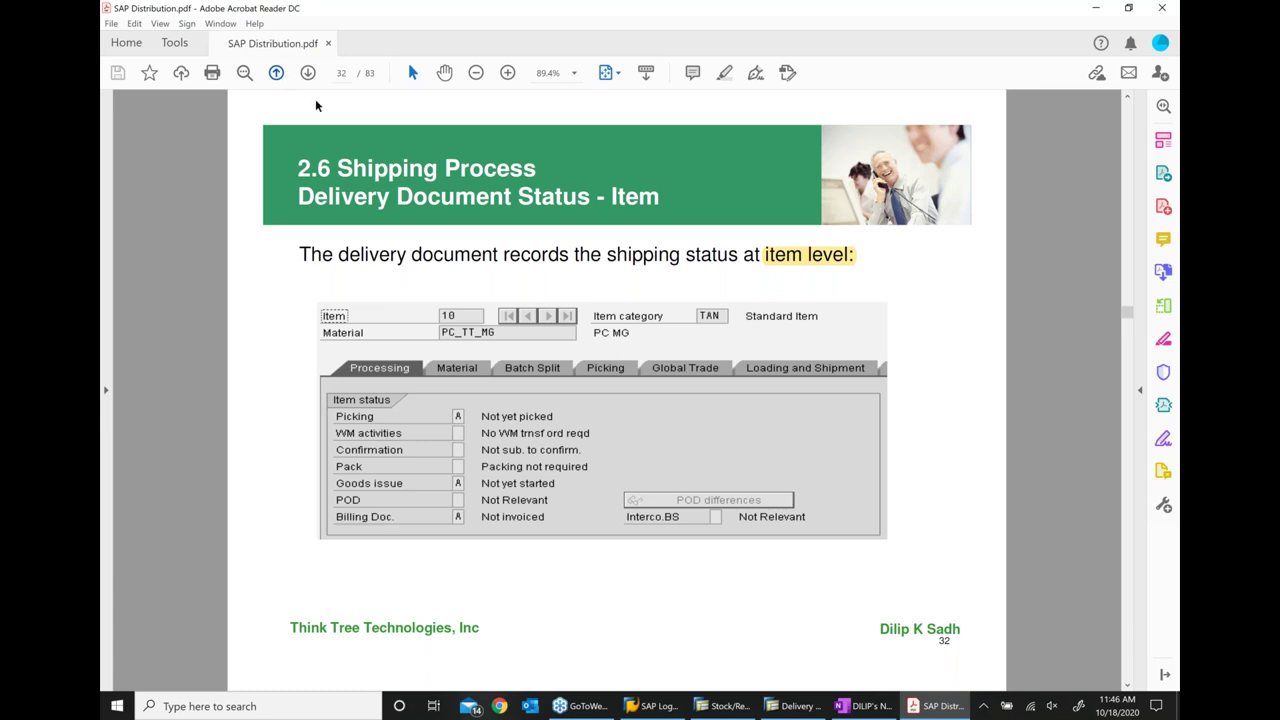
click(277, 72)
click(307, 72)
click(308, 73)
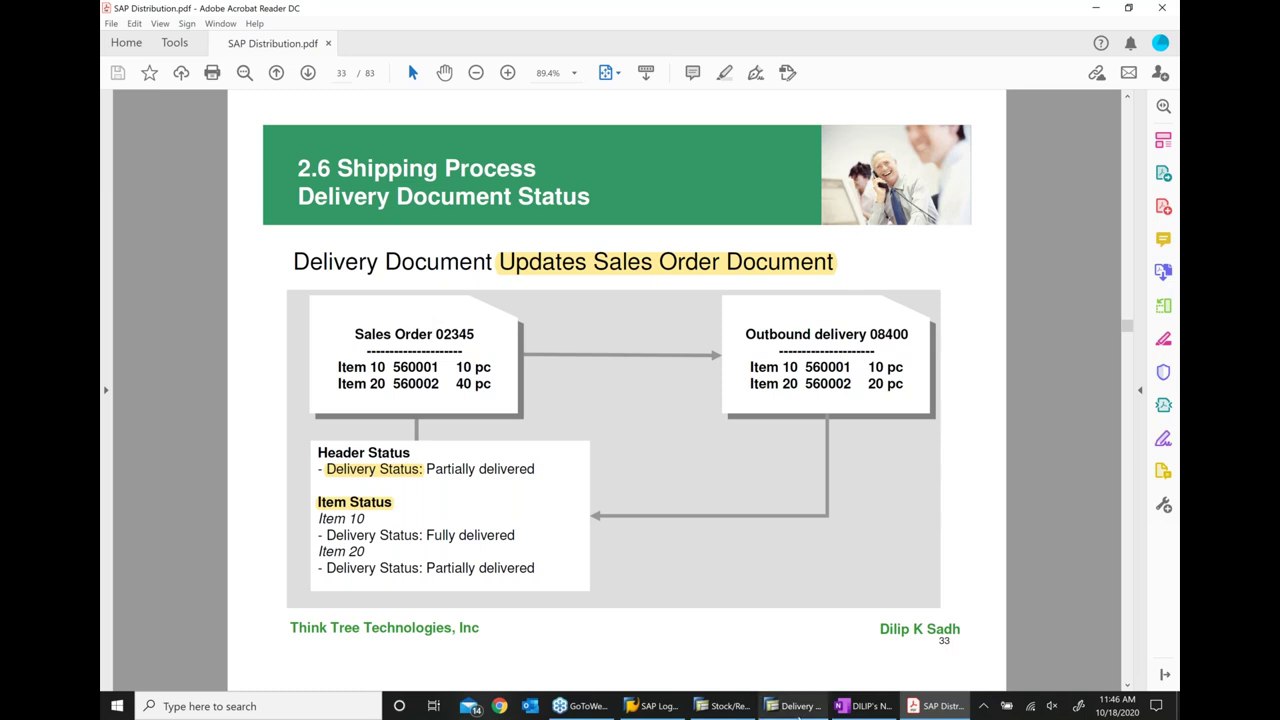
Switch to the SAP delivery window, open its document flow and display the standard order
click(798, 712)
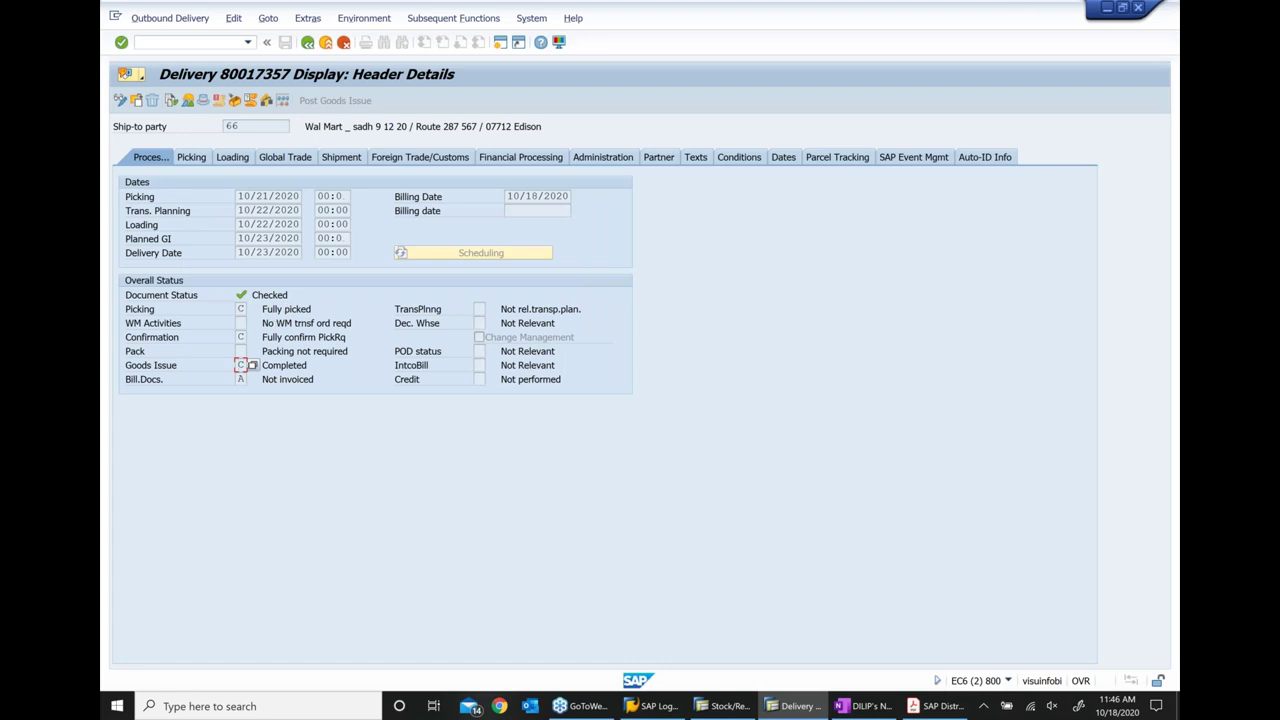
click(170, 101)
click(187, 172)
click(259, 104)
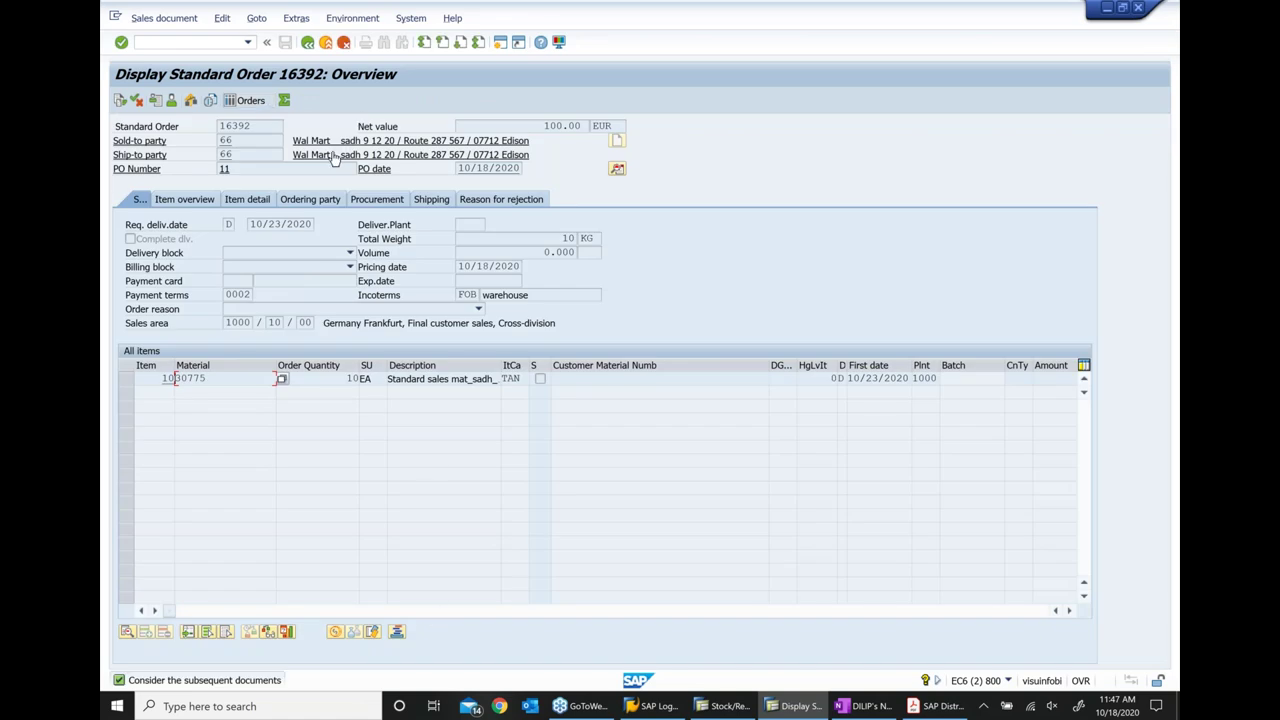
Display the header status of the standard order and check its delivery status
click(256, 18)
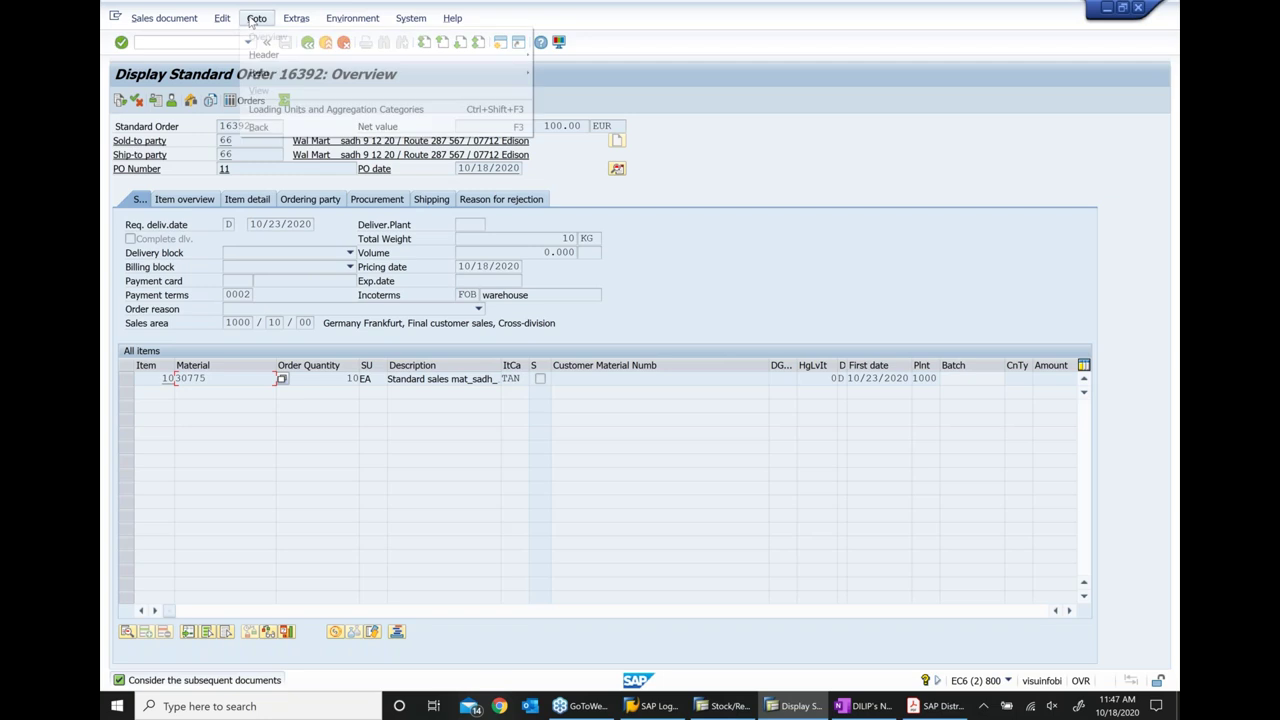
mouse_move(282, 55)
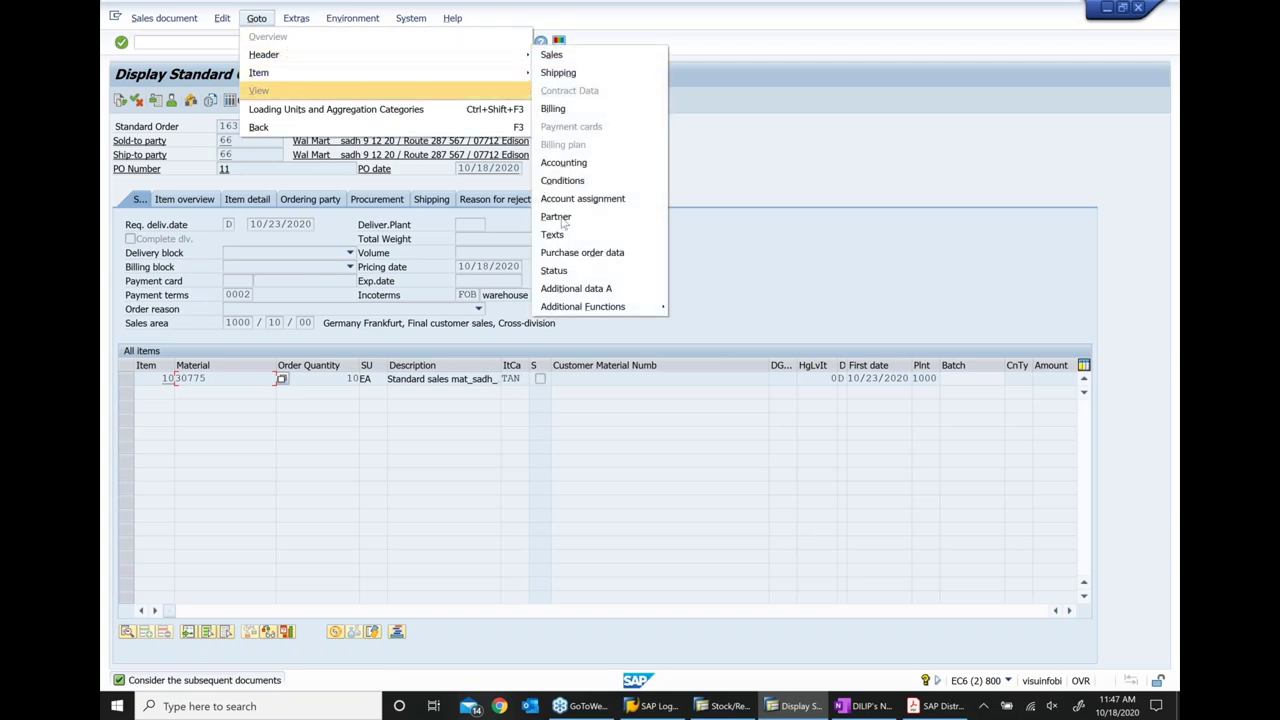
click(575, 271)
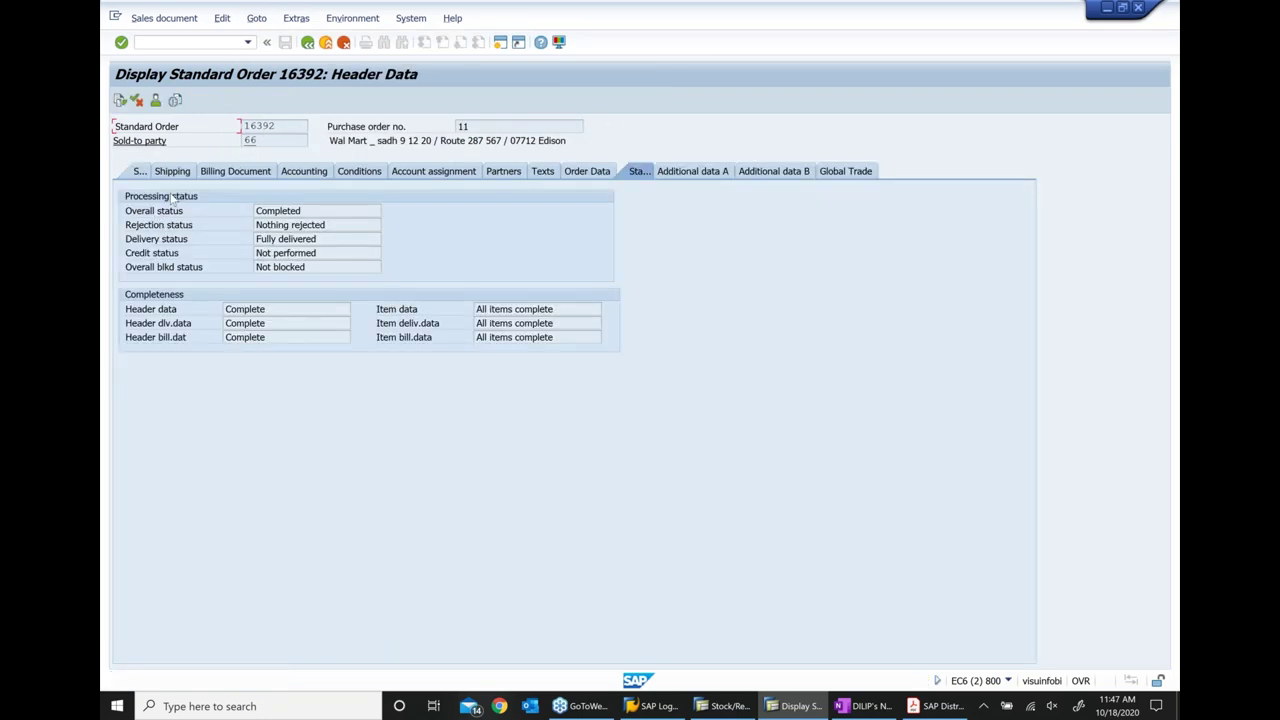
click(172, 242)
double_click(273, 240)
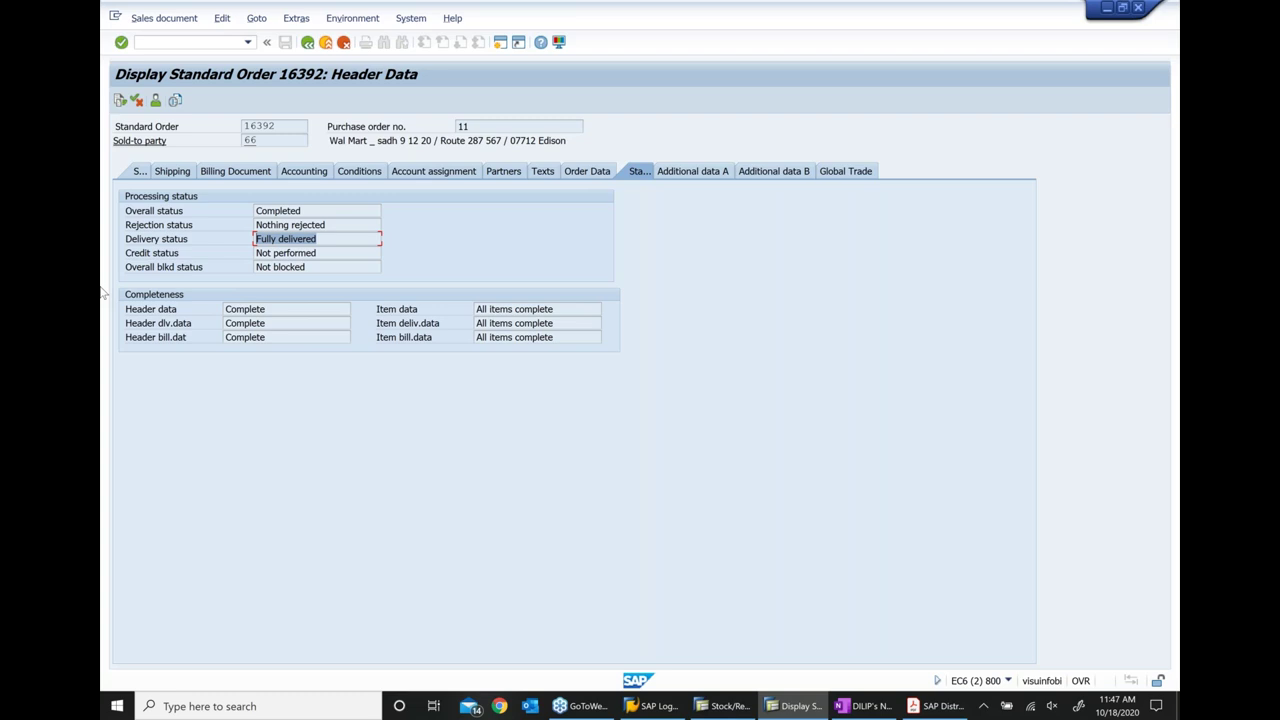
Return to the order overview, open the details of item 10 and check the item's delivery status
click(307, 43)
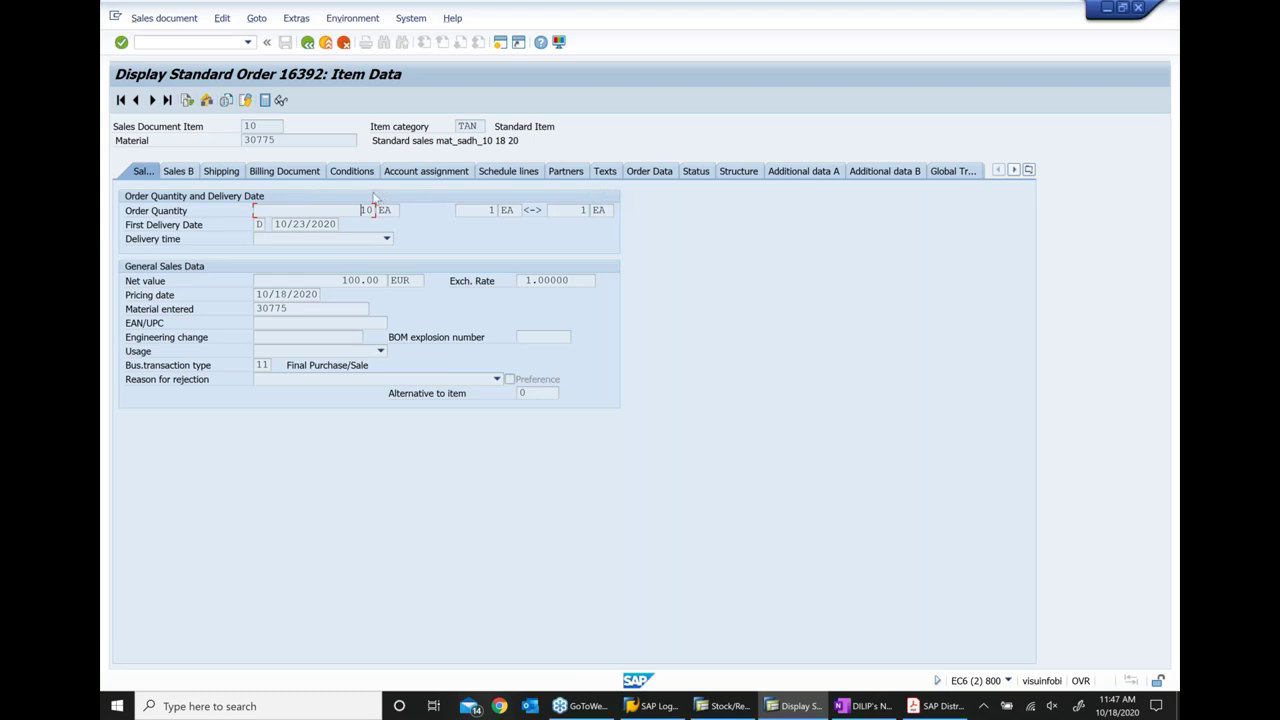
click(692, 174)
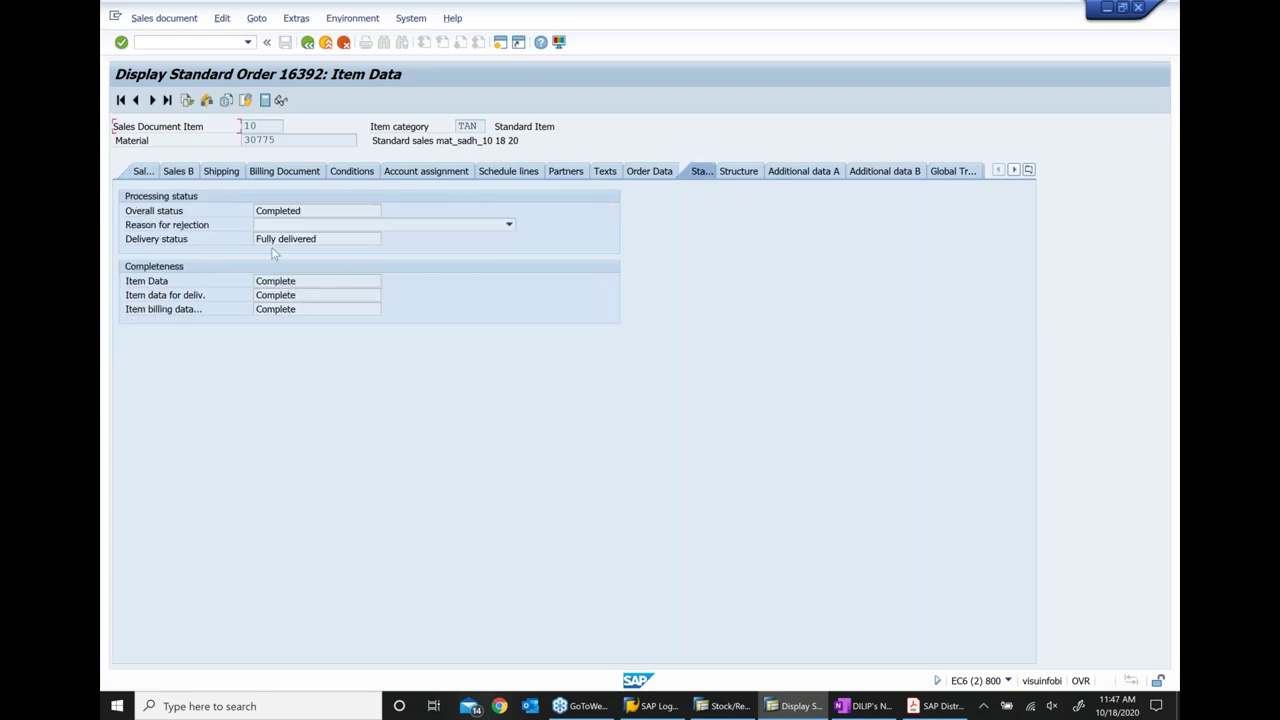
drag(329, 240, 108, 258)
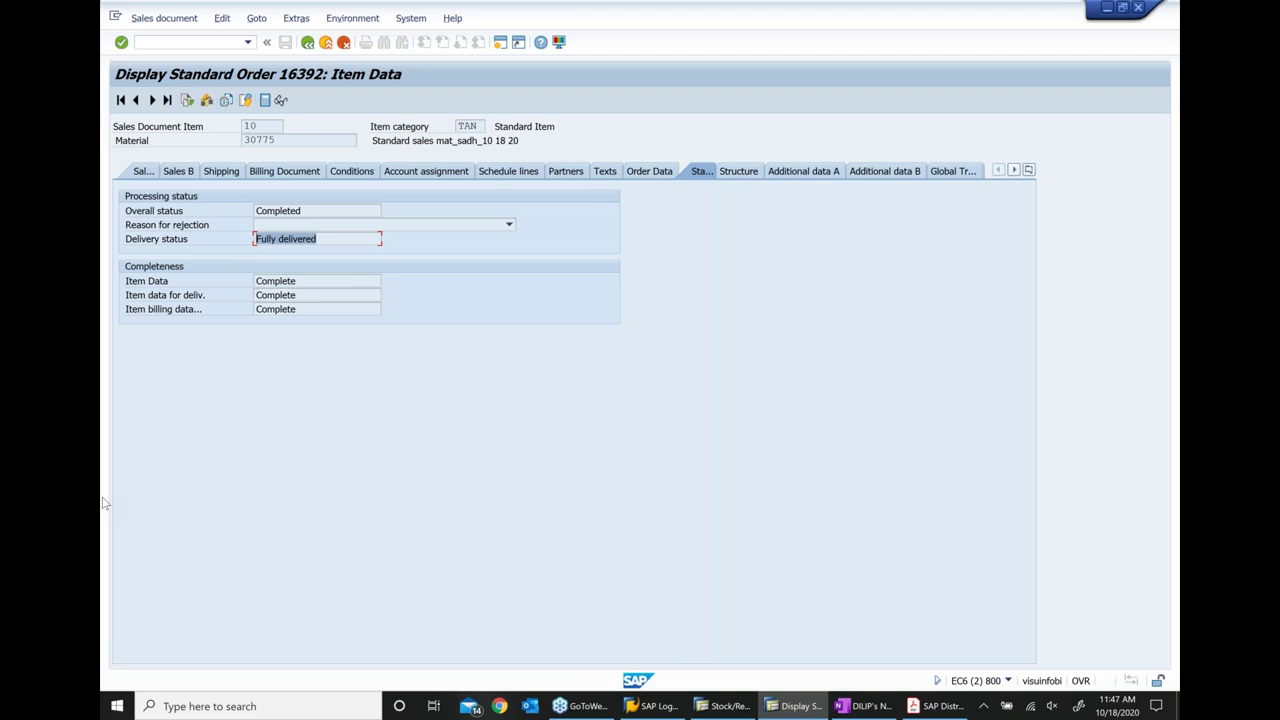
Switch to SAP Distribution.pdf and go through the exercise and knowledge check slides up to the Questions slide on page 40
click(948, 706)
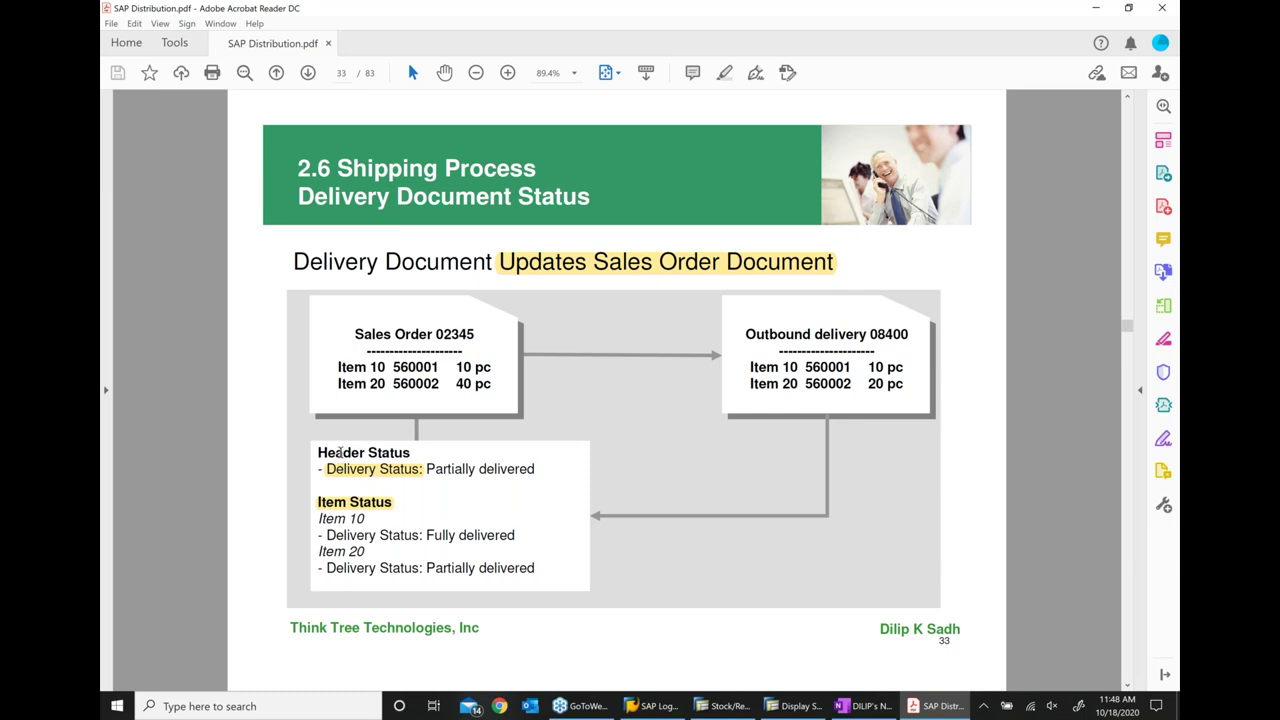
click(309, 73)
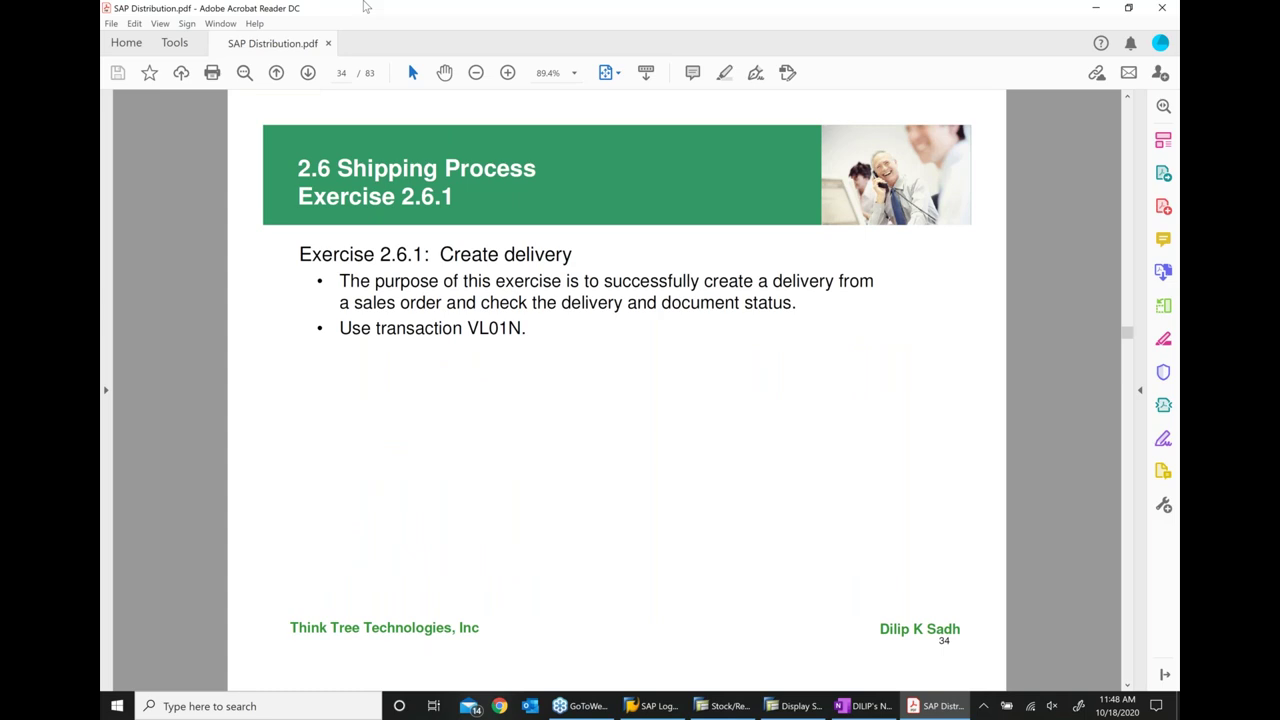
click(310, 77)
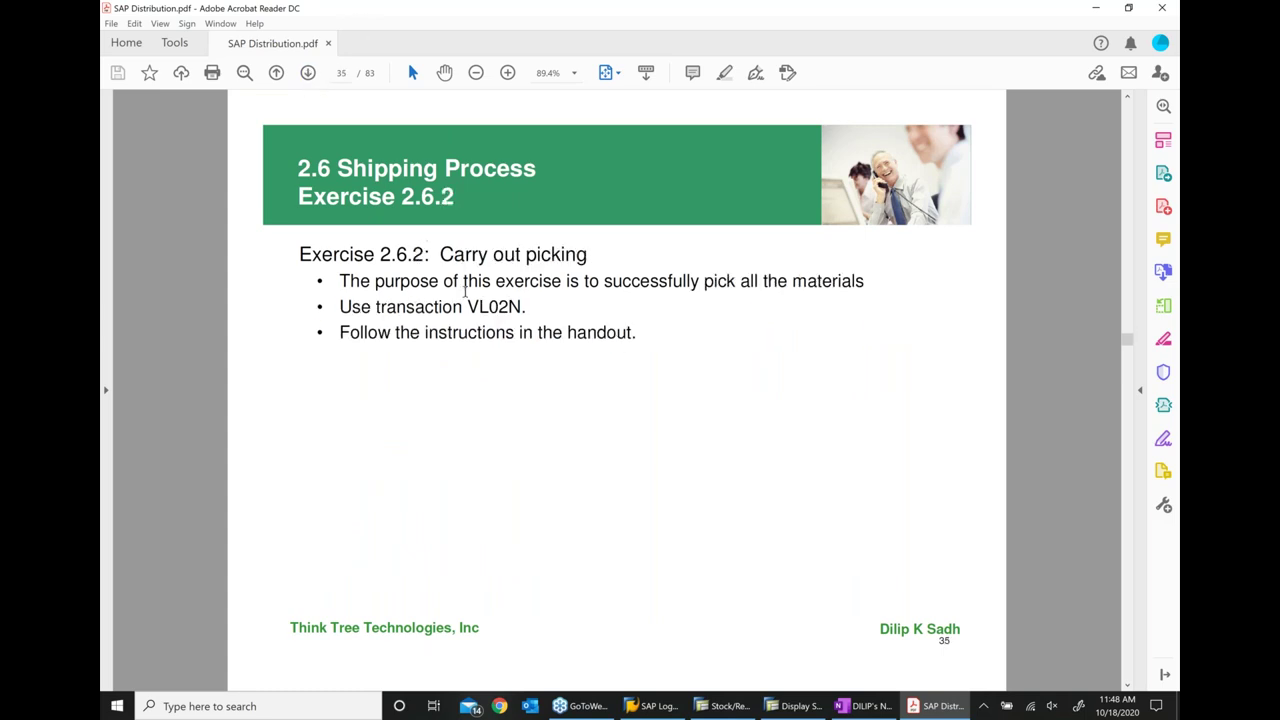
click(308, 74)
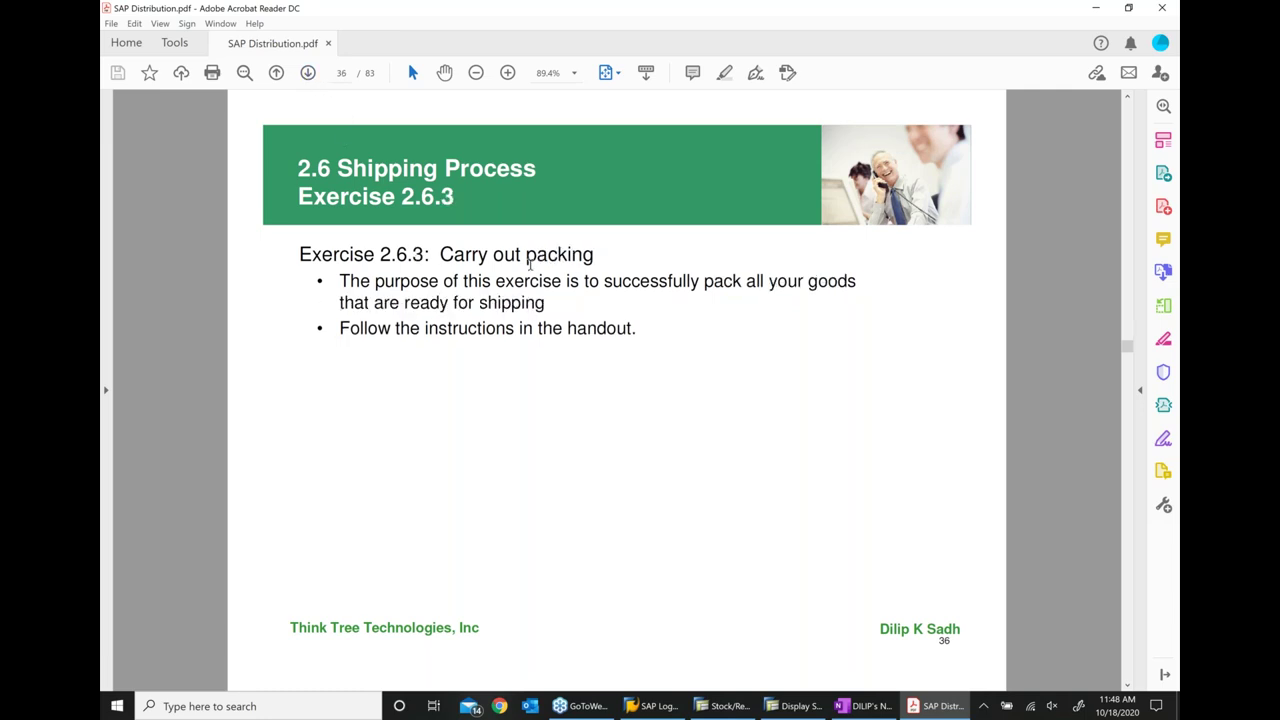
click(310, 77)
click(310, 77)
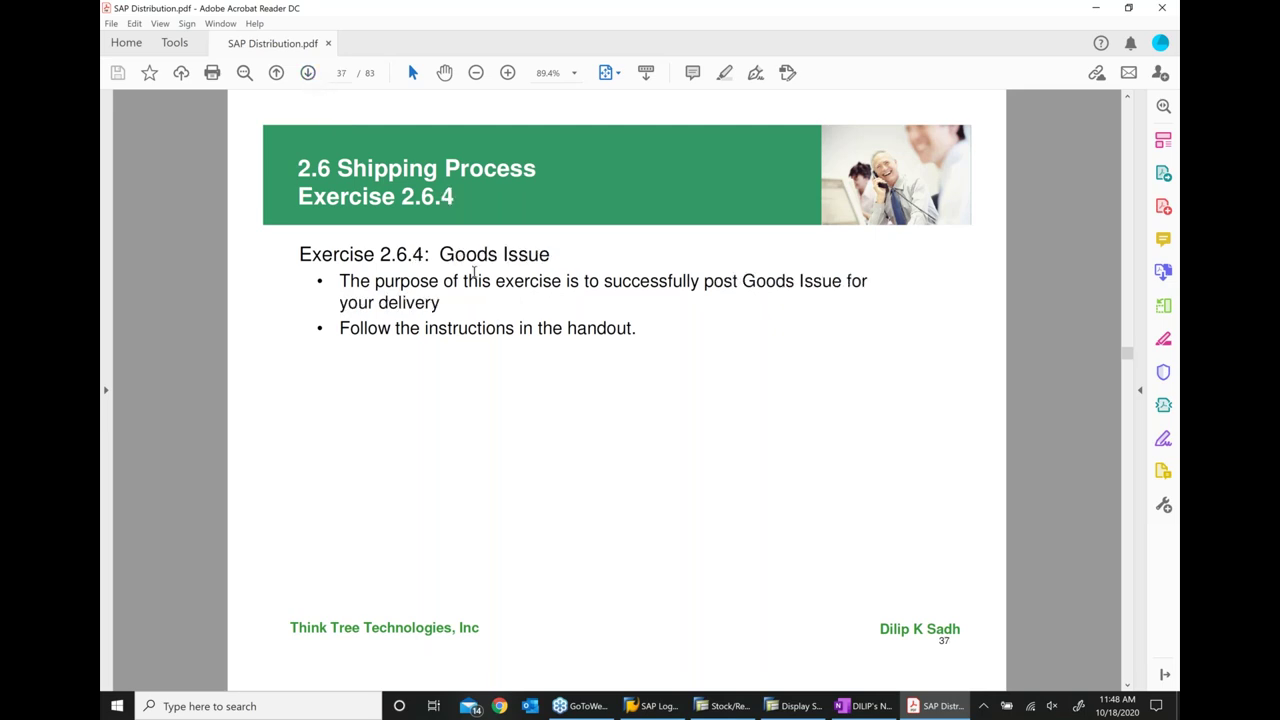
click(308, 73)
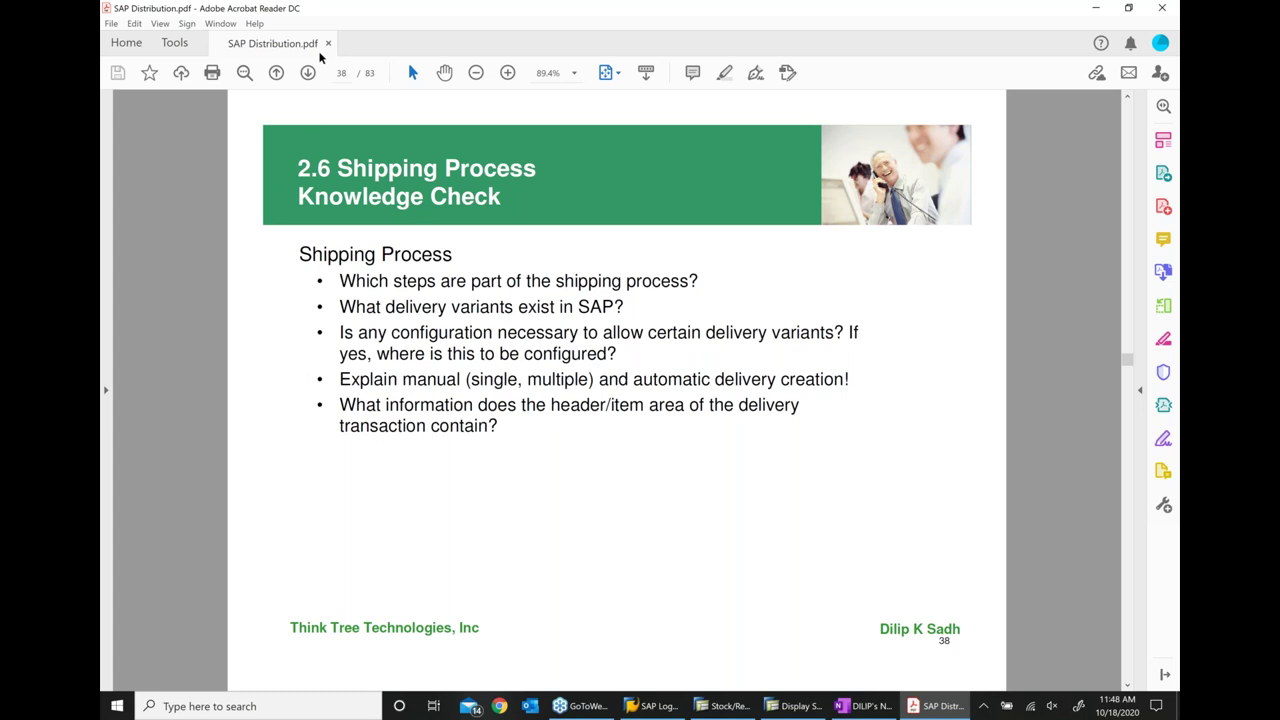
click(309, 74)
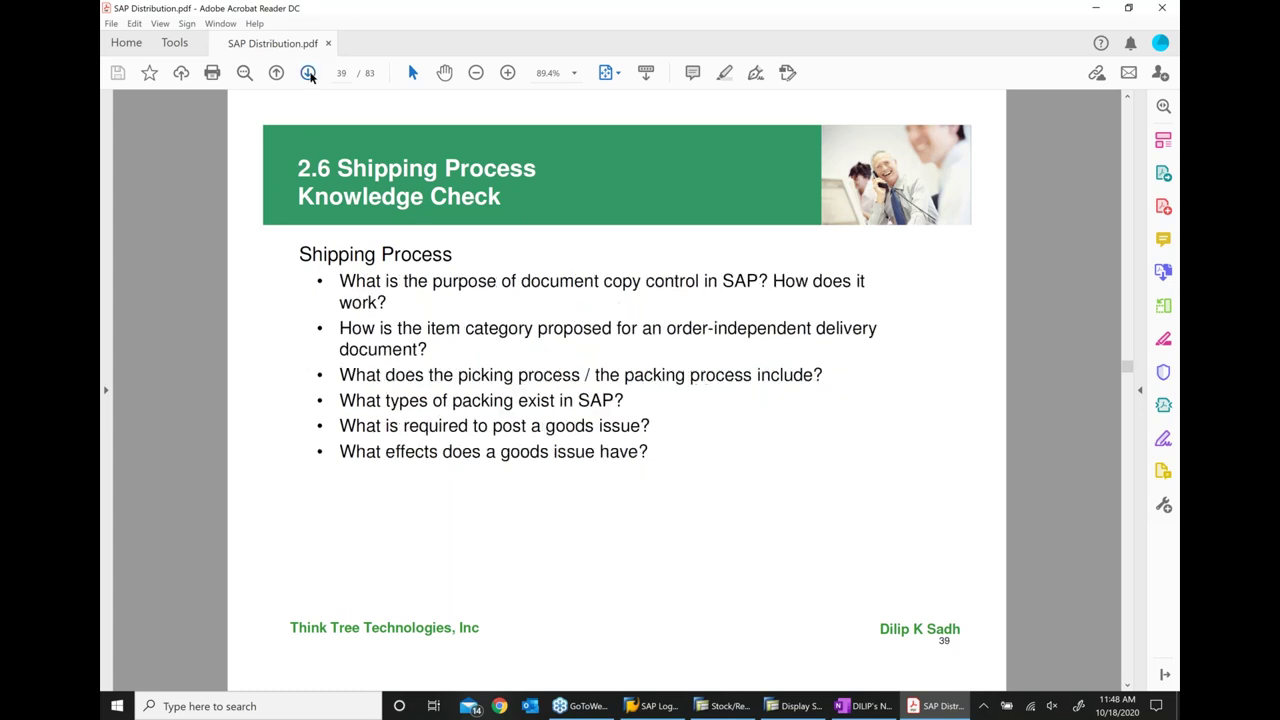
click(310, 76)
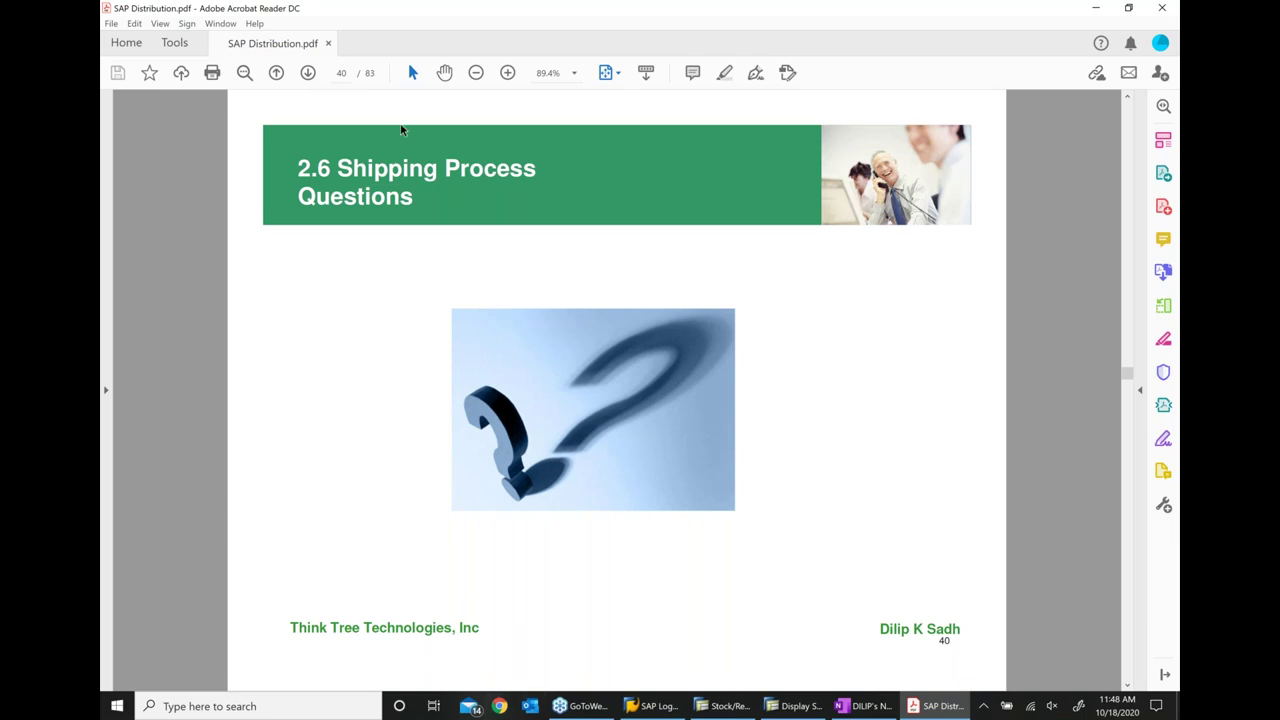
Go through the Lean WM slides in SAP Distribution.pdf up to the Shipment agenda on page 46, consulting the OneNote warehouse picking notes in between
click(308, 74)
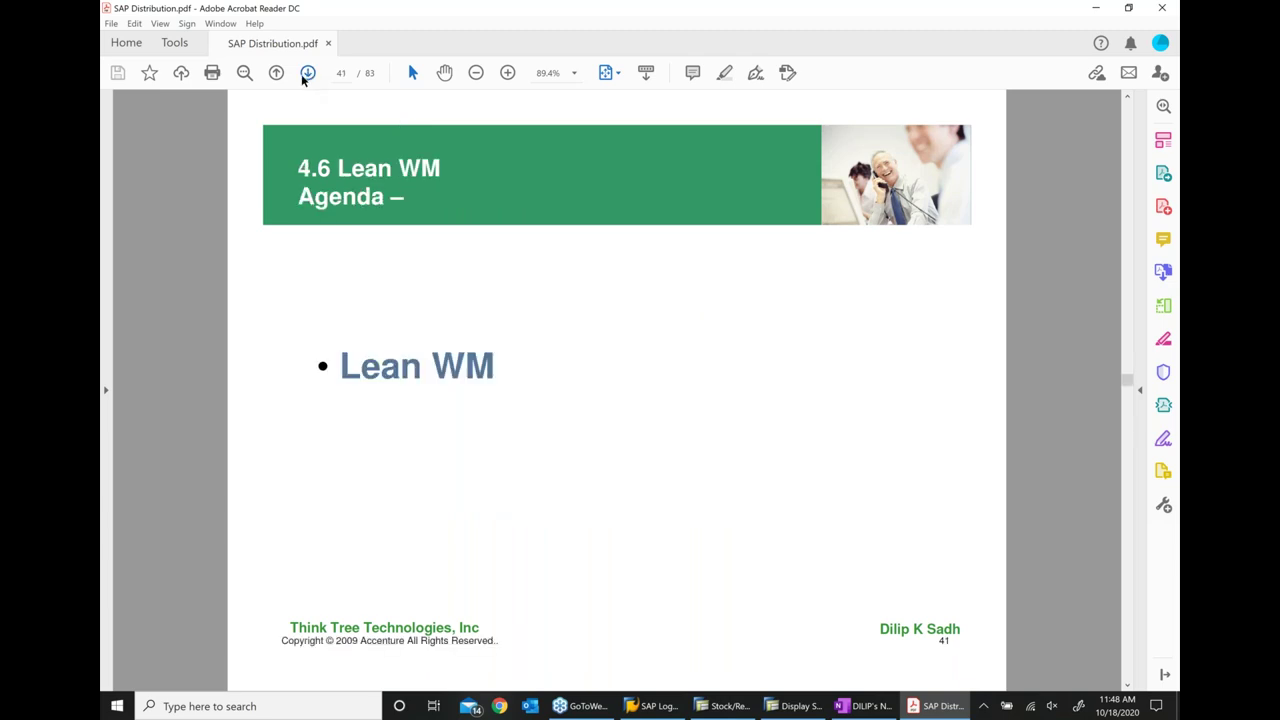
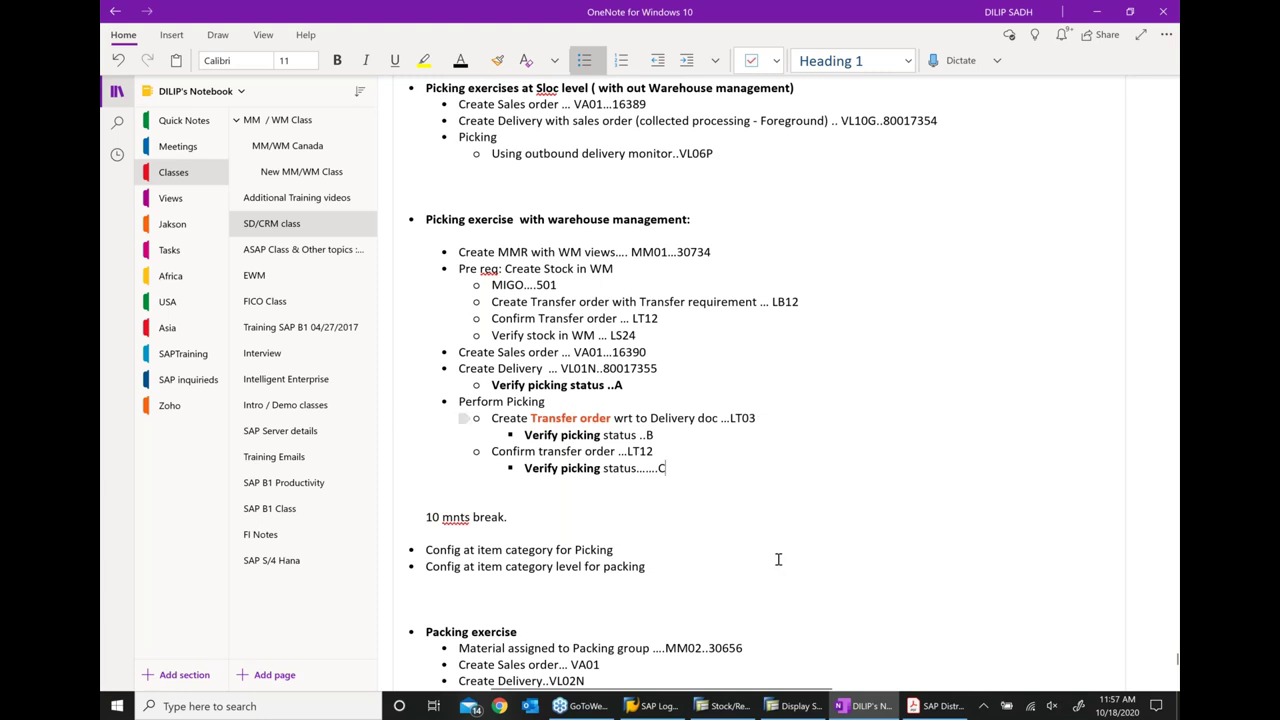
mouse_move(918, 708)
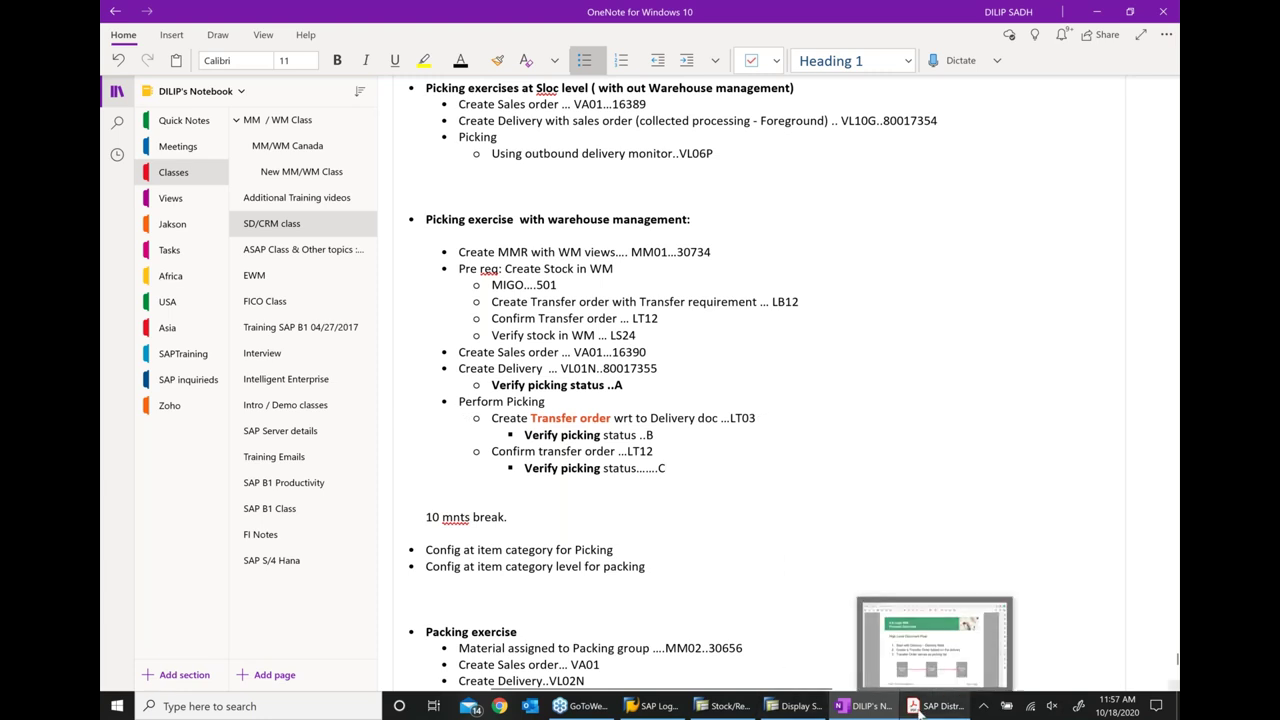
click(918, 707)
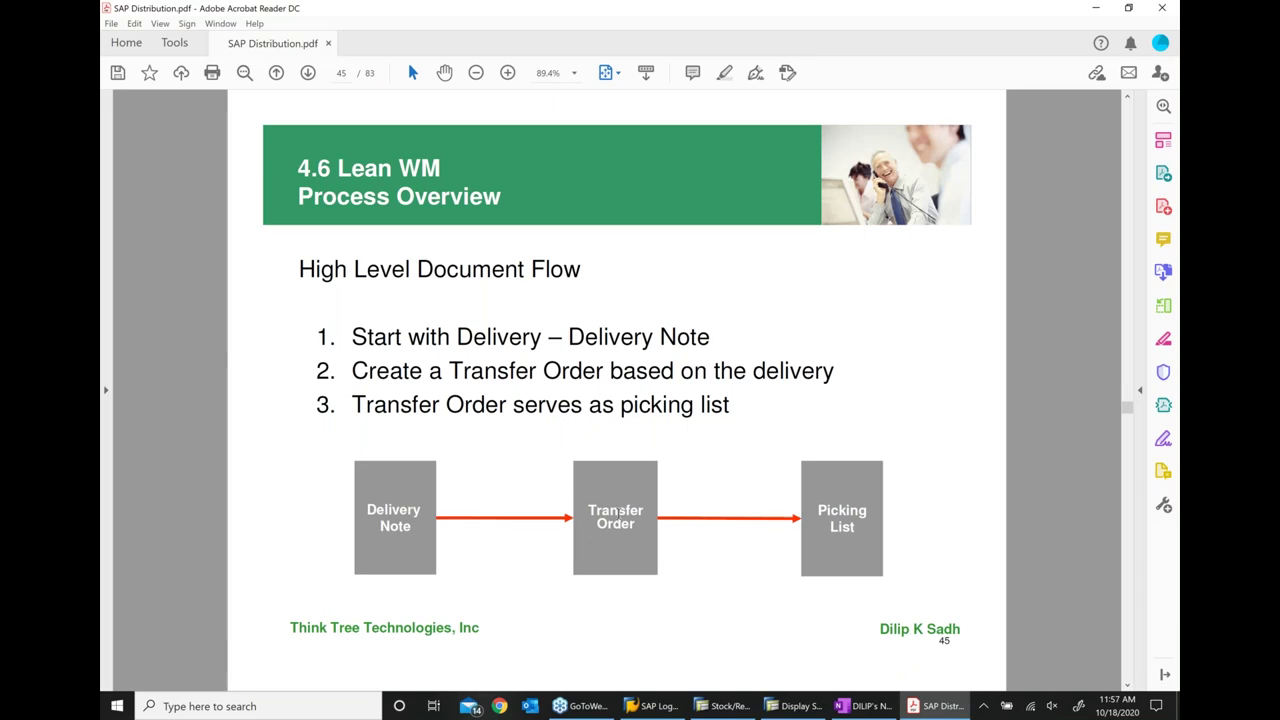
click(860, 707)
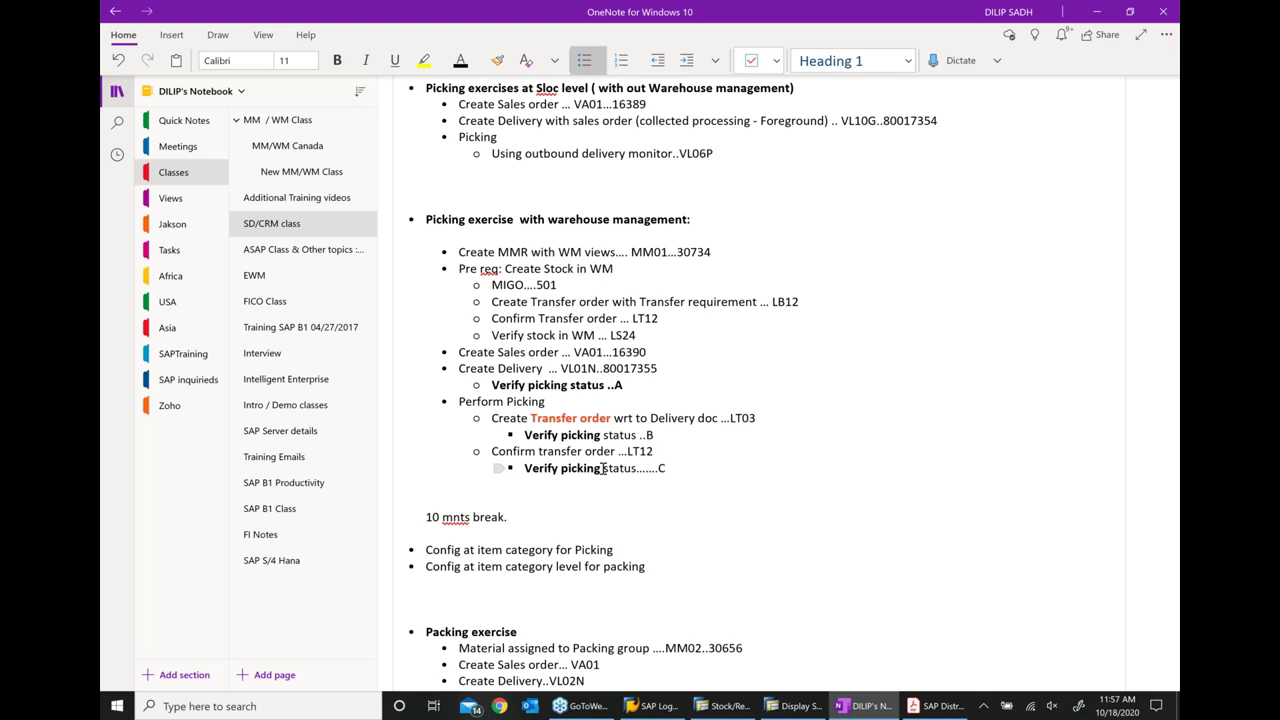
click(943, 706)
click(308, 72)
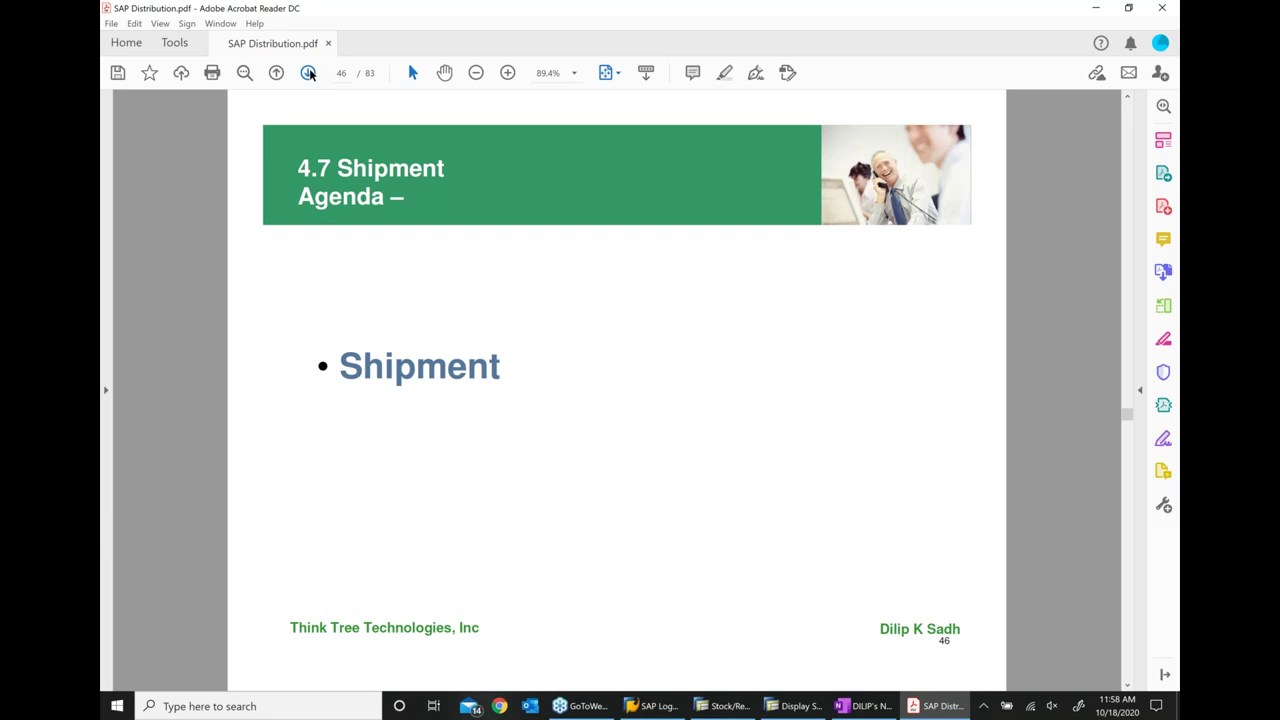
Switch to OneNote and copy the whole "Picking exercise with warehouse management" section, from its heading through the last picking status line
click(883, 706)
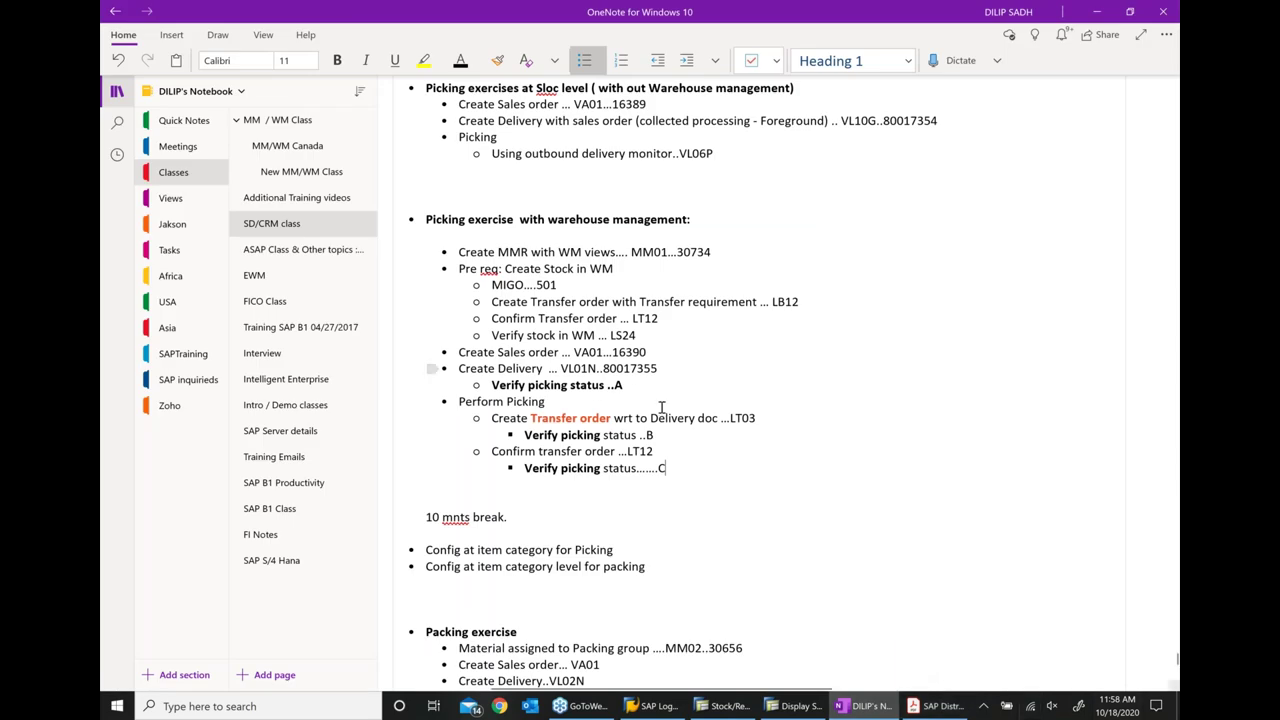
drag(666, 468, 424, 222)
key(ctrl+c)
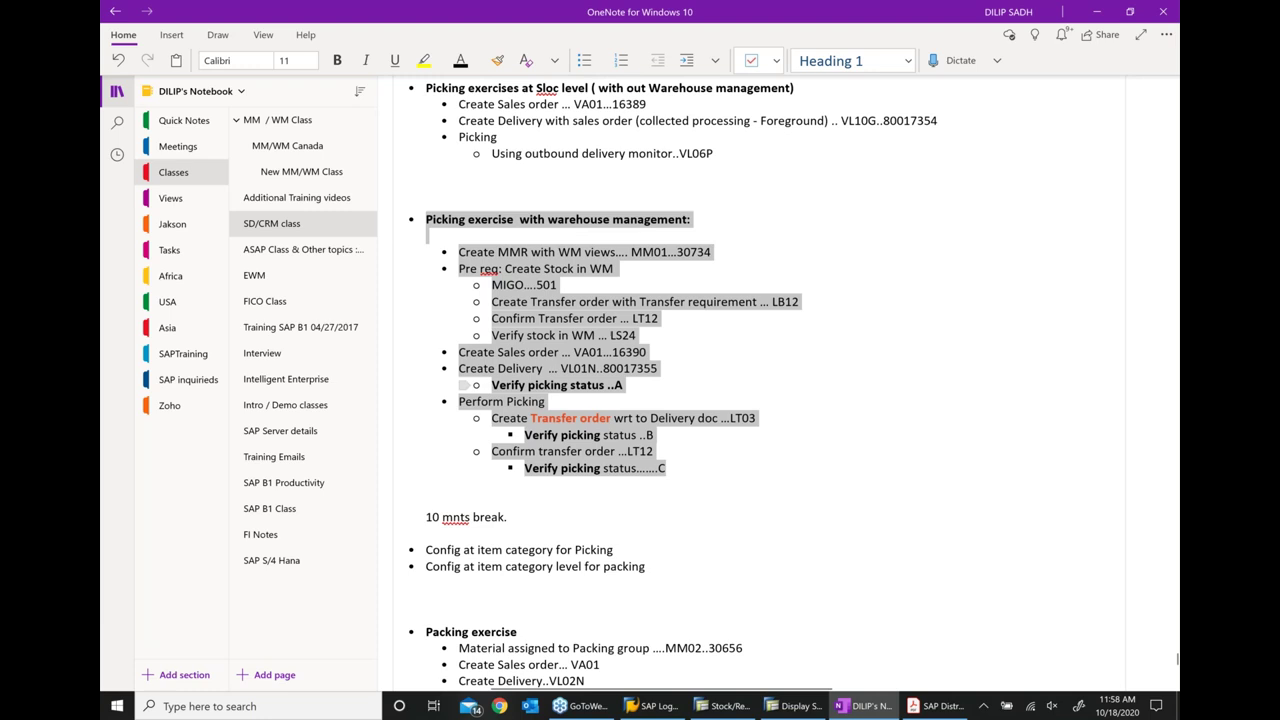
Add two blank lines at the end of the SD/CRM class notes, below the Cost of Goods Sold Account line
scroll(640, 400, down, 3)
scroll(589, 469, down, 5)
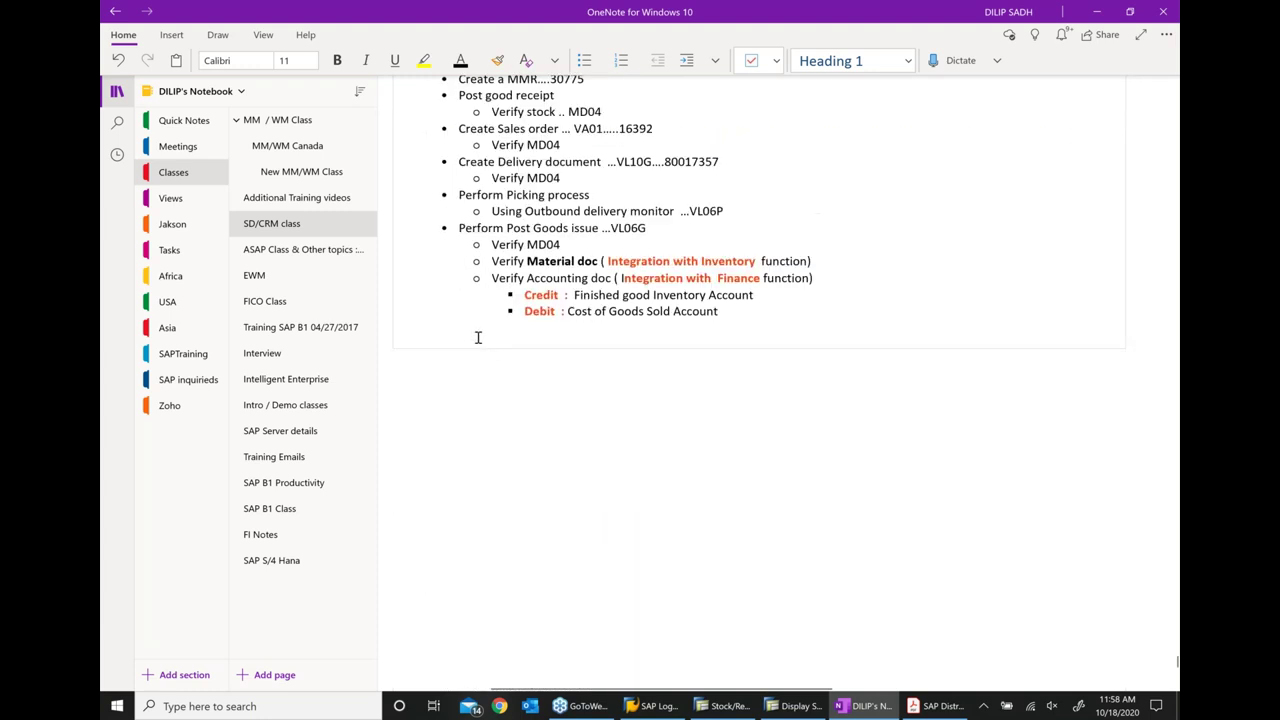
key(Return)
key(Return)
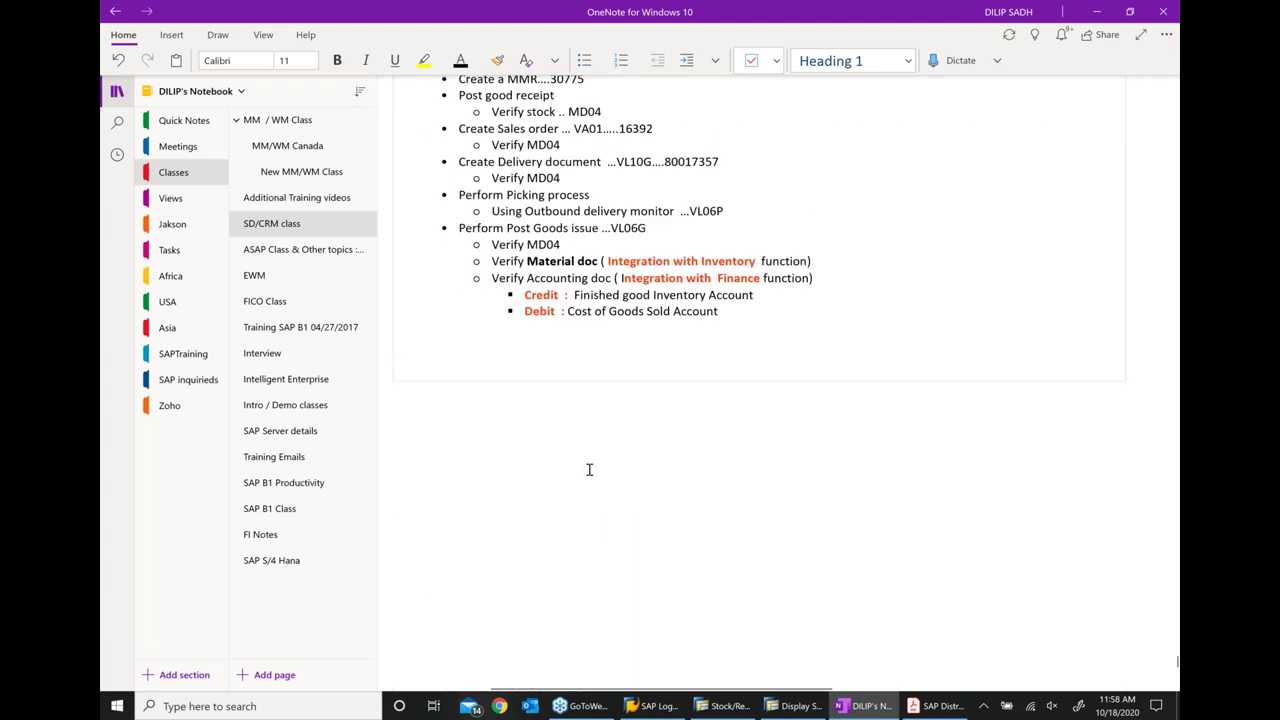
Paste the copied picking exercise at the end of the notes and extend its heading to end with "with collective processing"
key(ctrl+v)
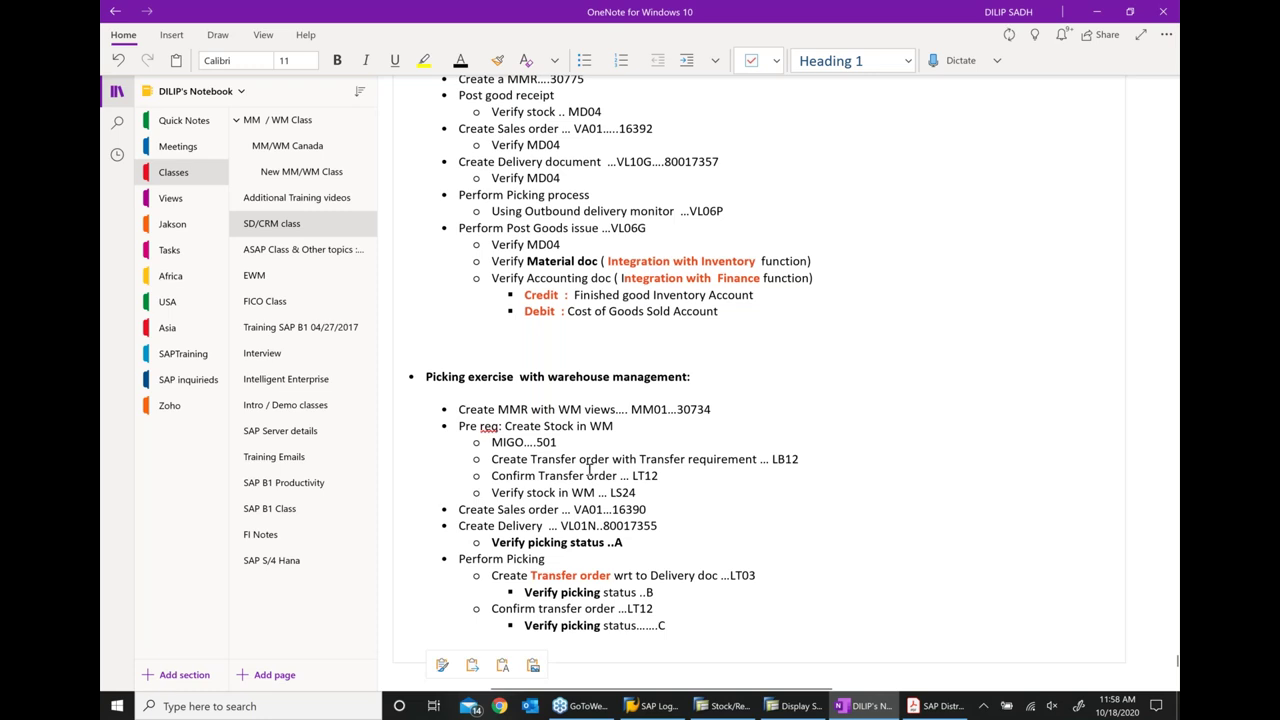
scroll(726, 409, down, 1)
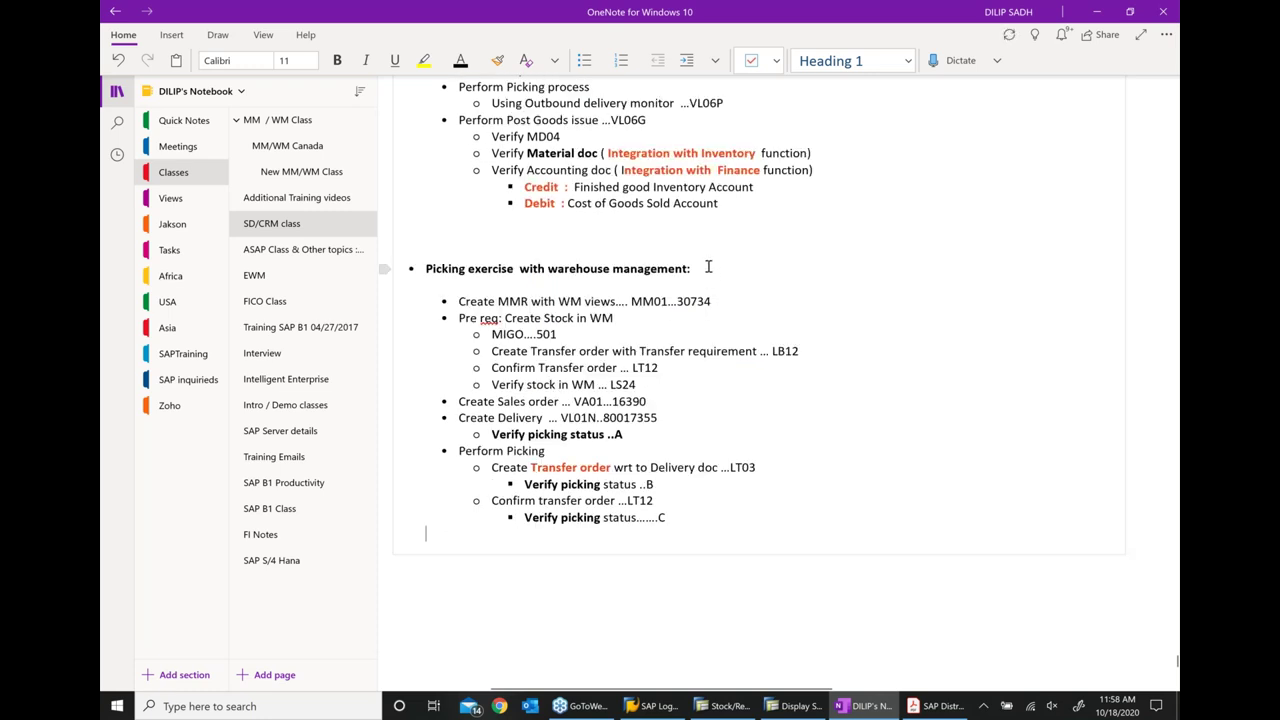
key(Up)
text(with)
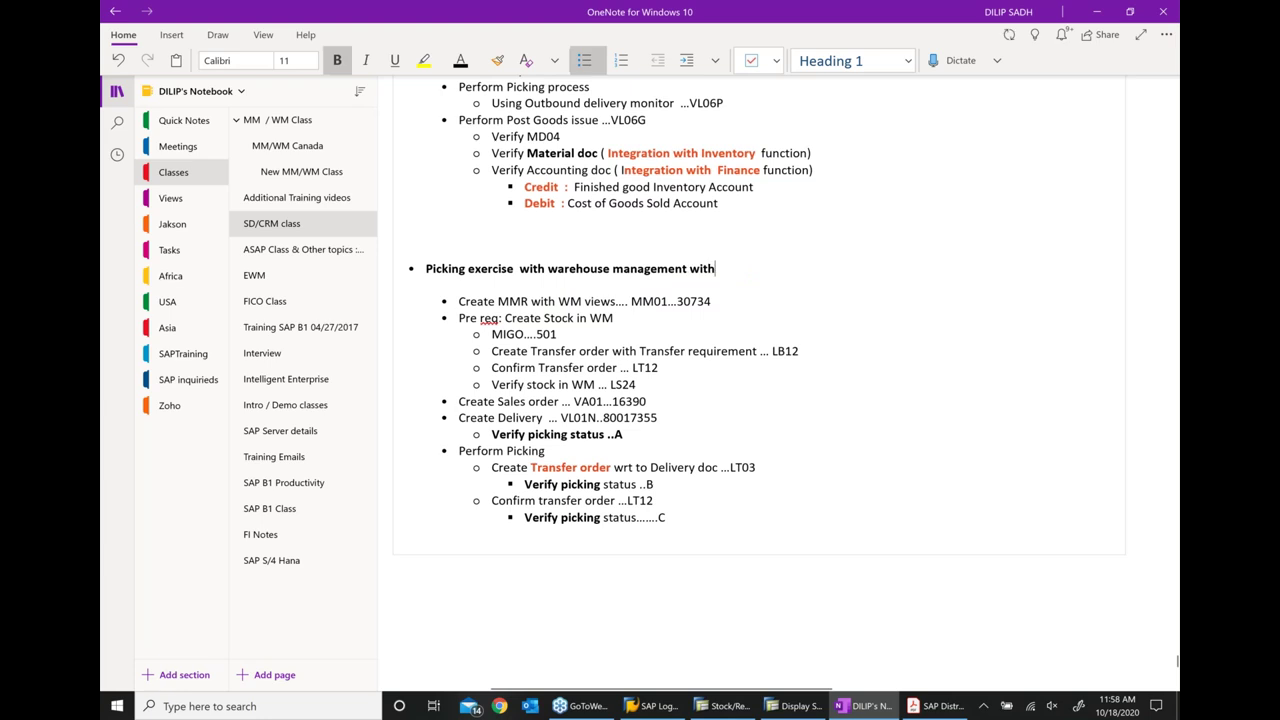
text( collective proce)
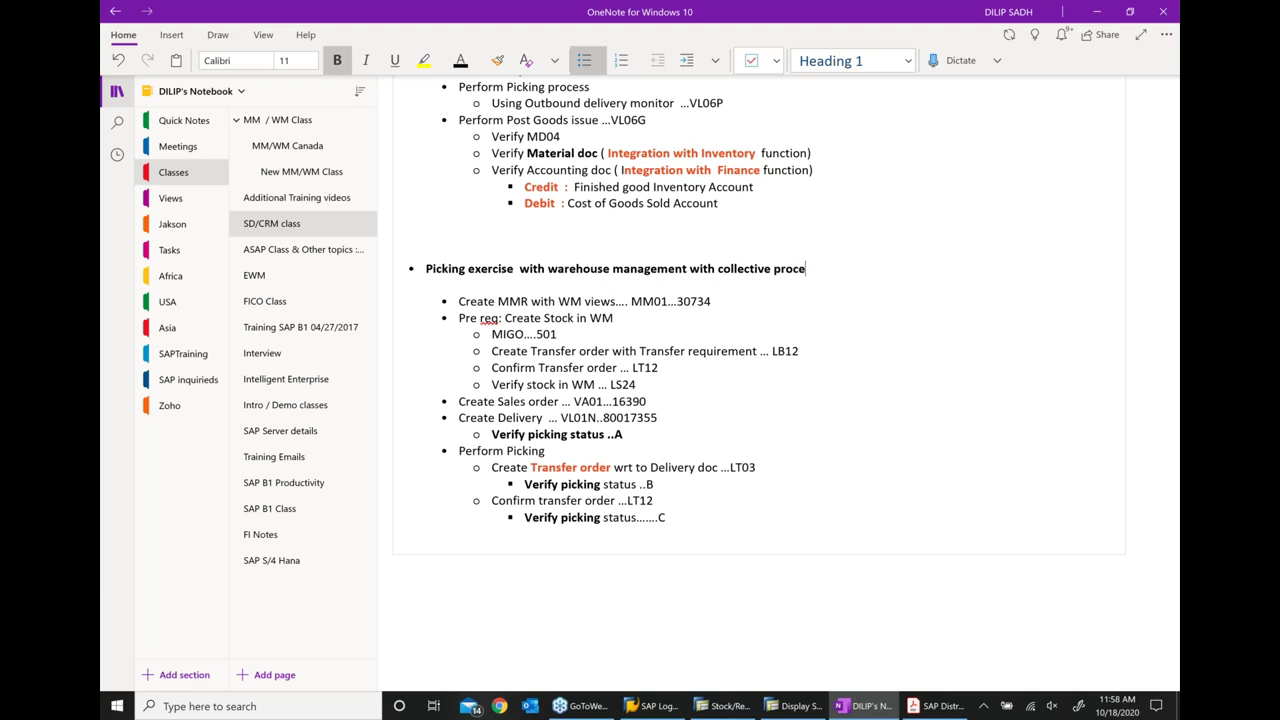
text(ssing)
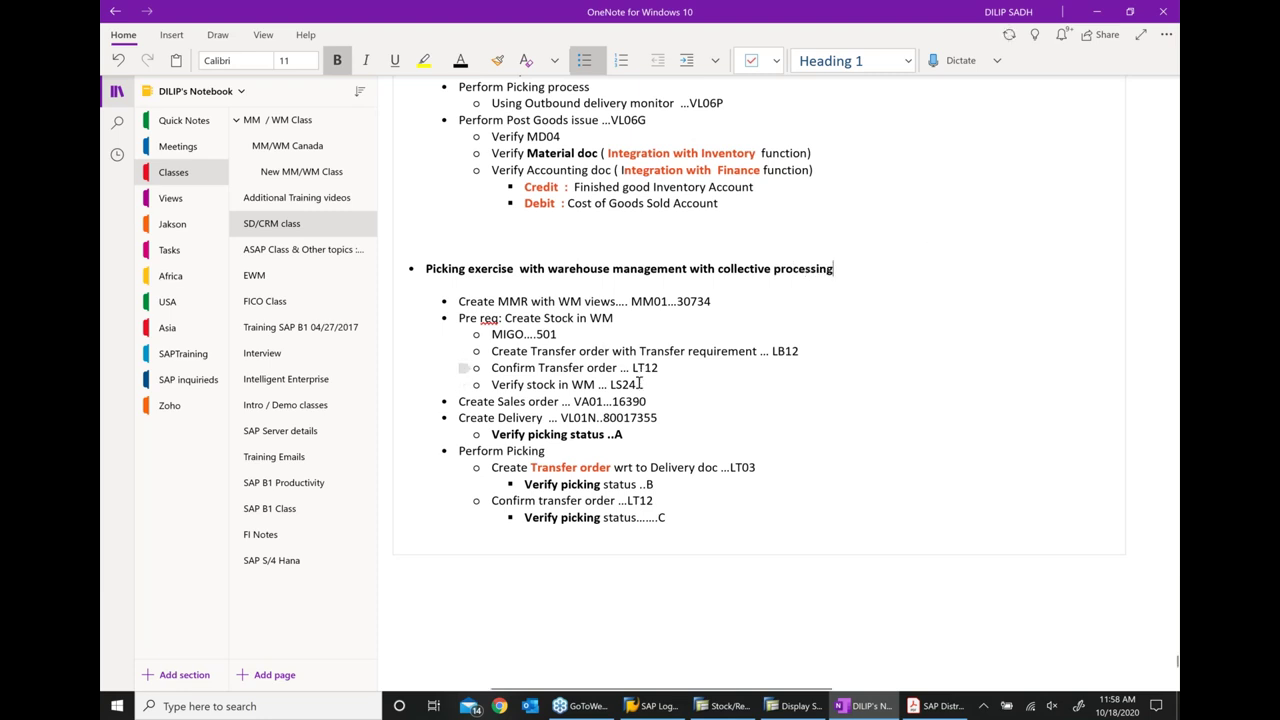
In the pasted exercise, delete the "Pre req: Create Stock in WM" bullet with its sub-bullets and the old number after VA01
drag(637, 384, 458, 317)
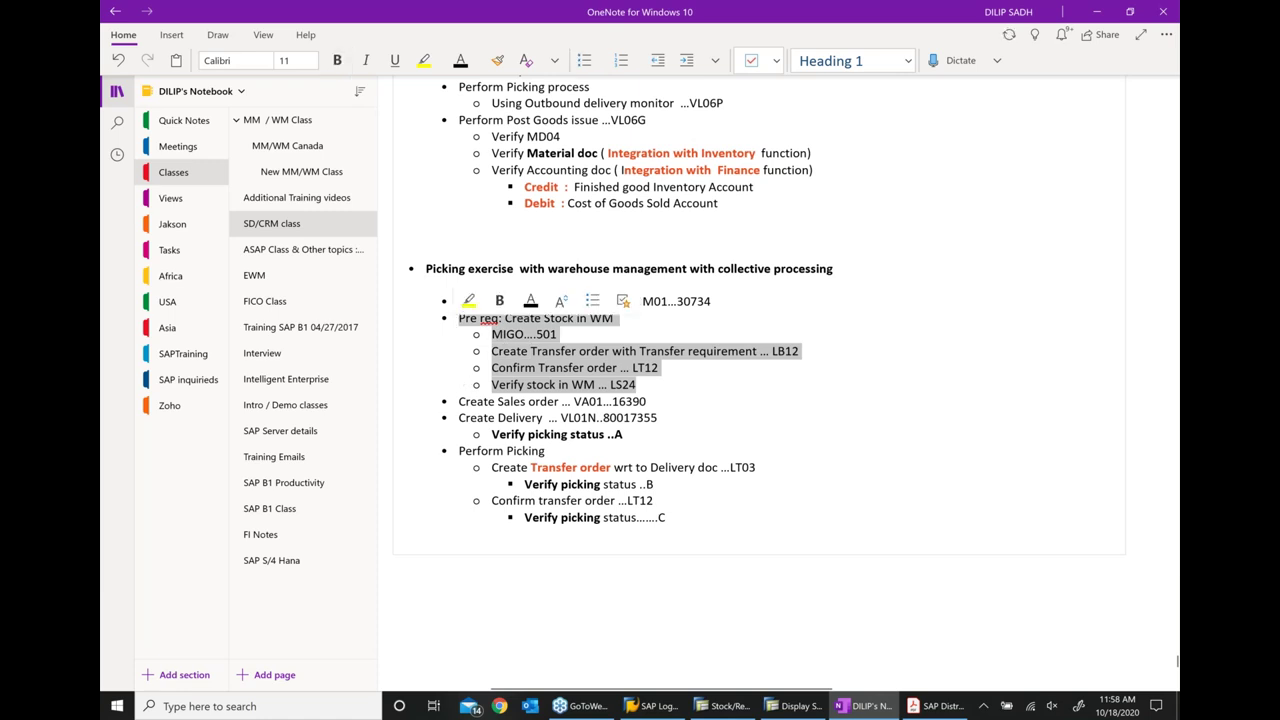
key(Delete)
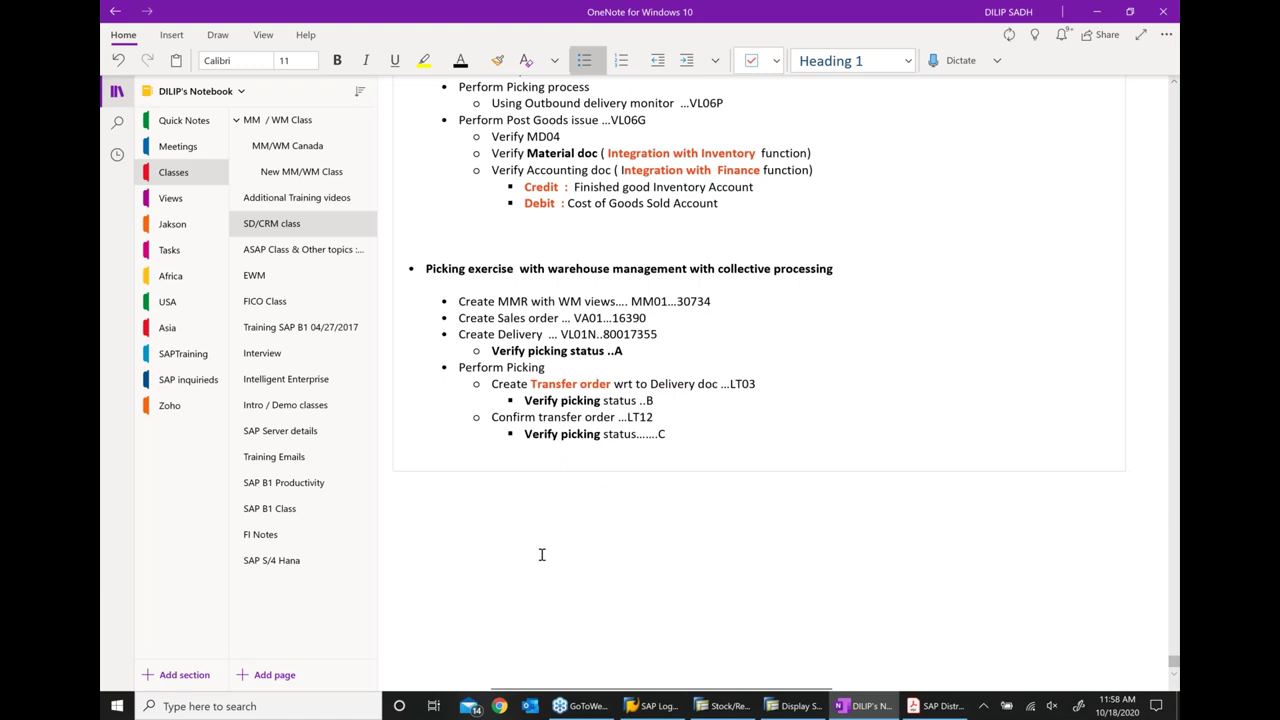
click(661, 317)
key(BackSpace)
key(BackSpace)
key(BackSpace)
key(BackSpace)
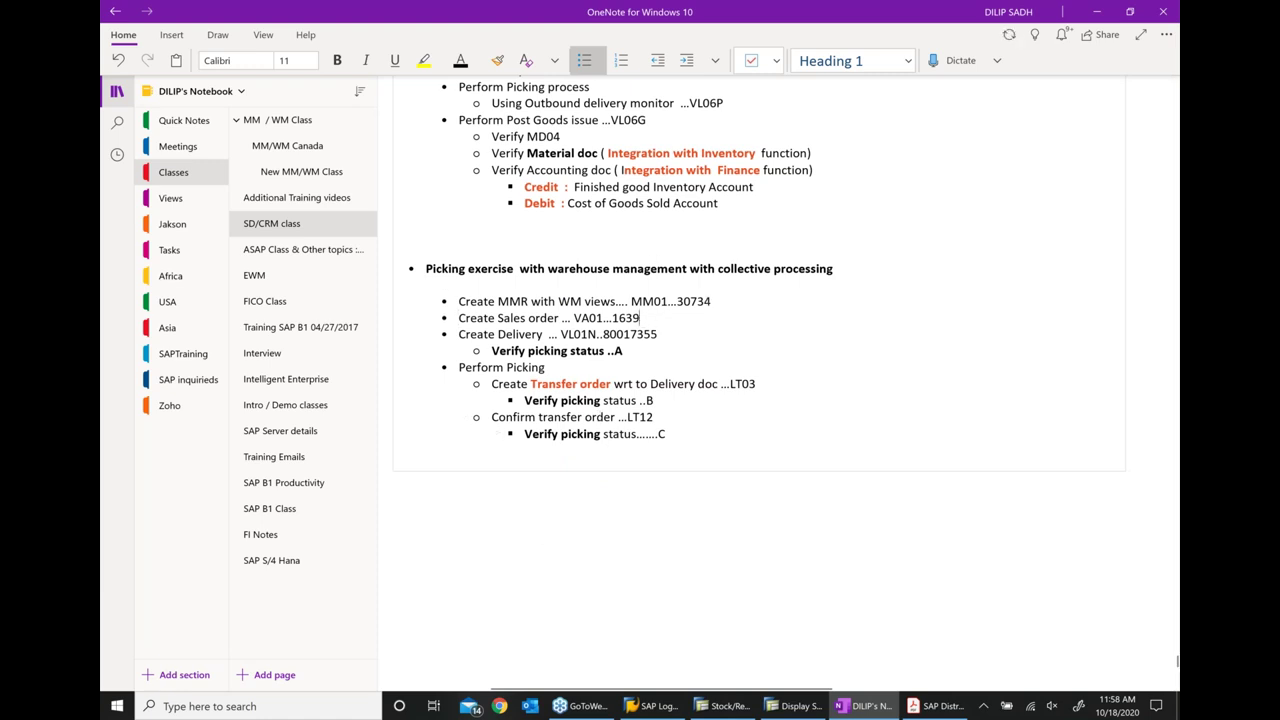
key(BackSpace)
Remove the old delivery number after VL01N on the Create Delivery line of the pasted exercise
click(658, 334)
key(BackSpace)
key(BackSpace)
key(BackSpace)
key(BackSpace)
key(BackSpace)
key(BackSpace)
key(BackSpace)
key(BackSpace)
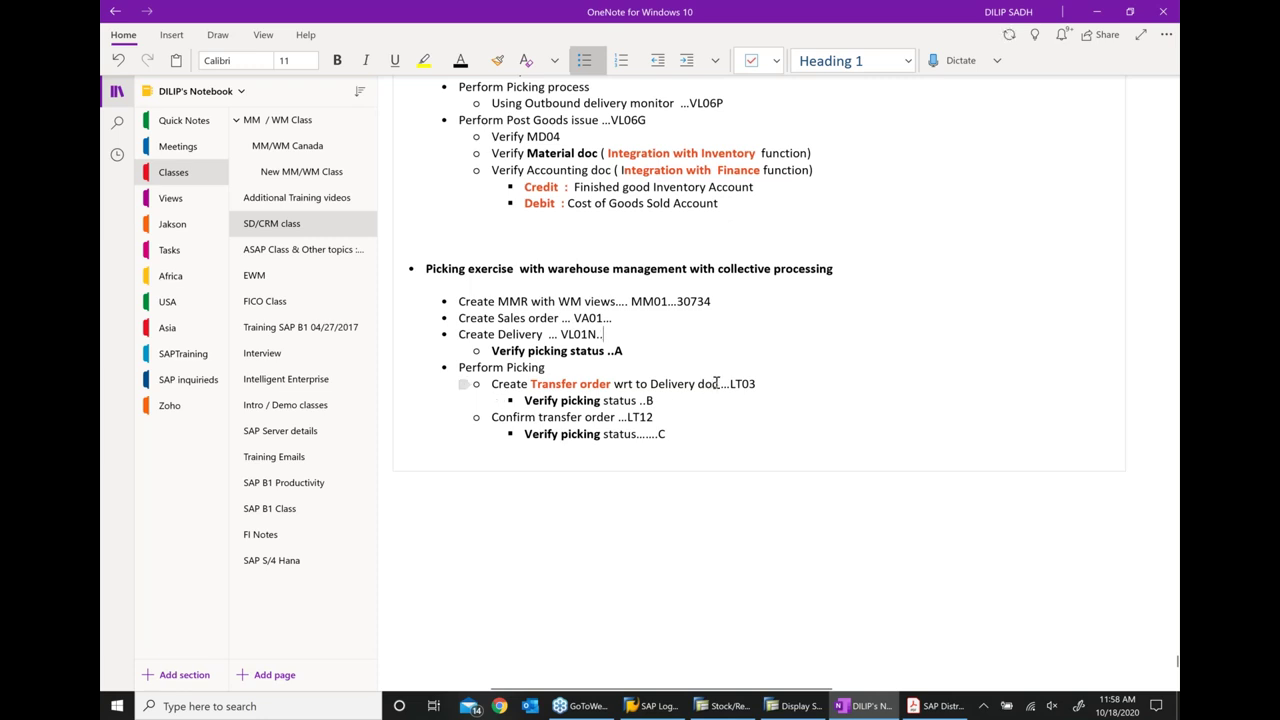
Insert "using Outbound delivery monitor" after "Delivery doc" on the Create Transfer order line, correcting the spelling of "Outbound"
text(using )
text(Our)
key(BackSpace)
key(BackSpace)
text(tvou)
key(BackSpace)
text(nd )
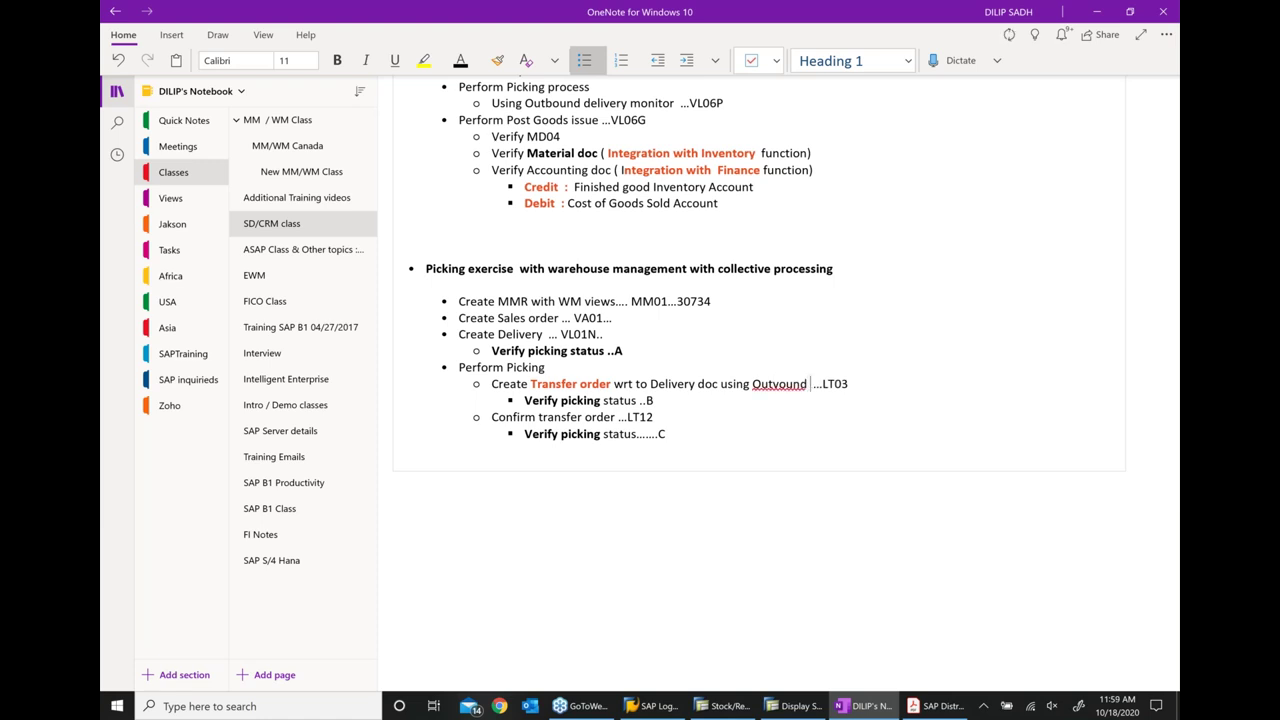
text(delivery monitor)
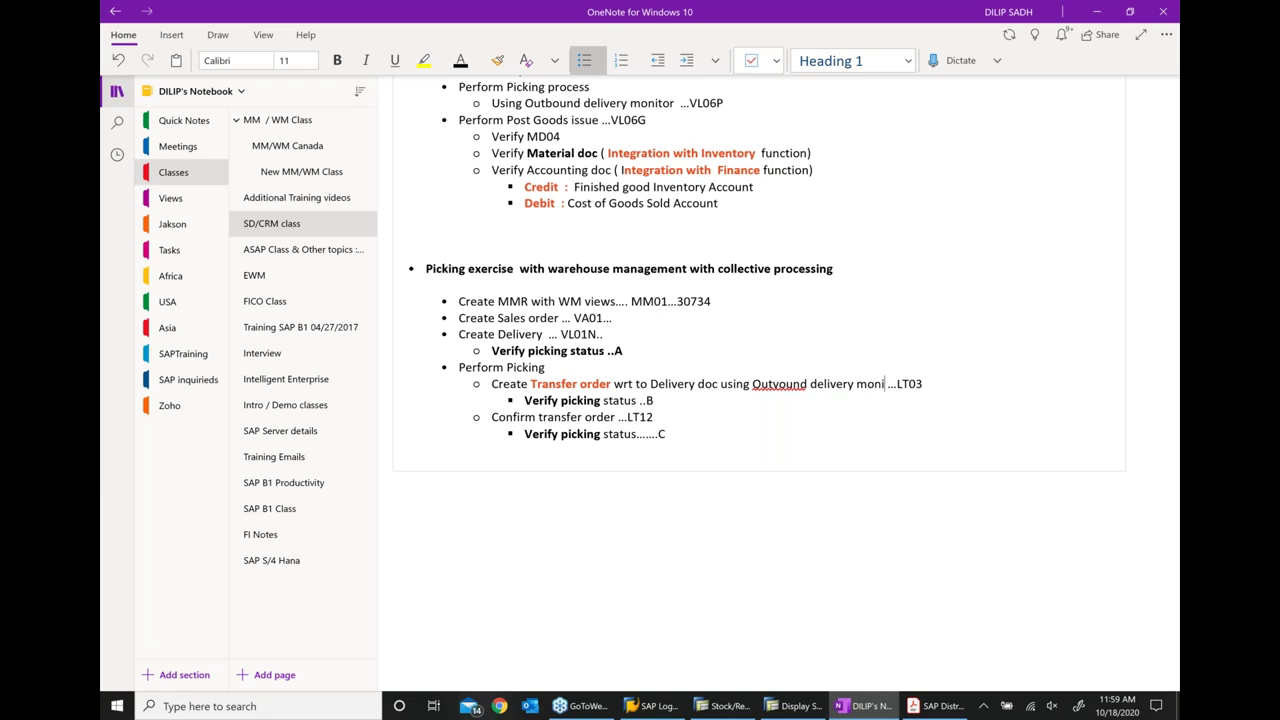
right_click(795, 377)
mouse_move(803, 399)
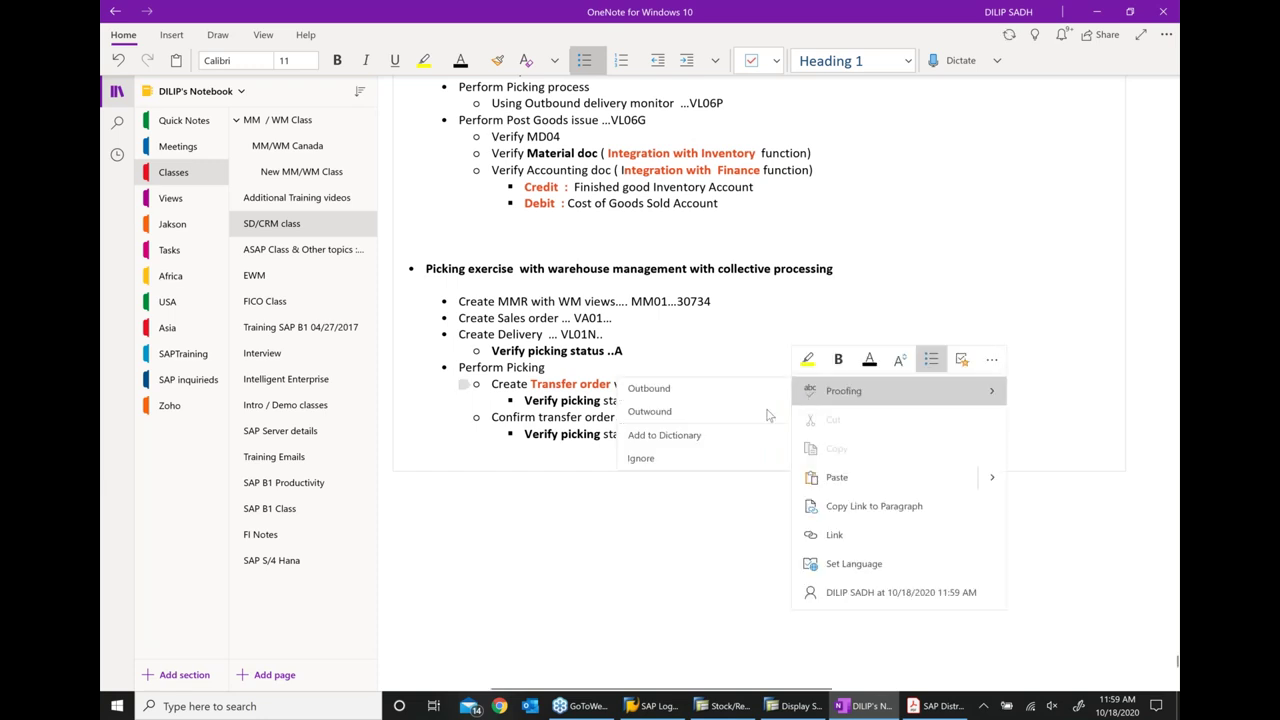
click(670, 384)
click(711, 509)
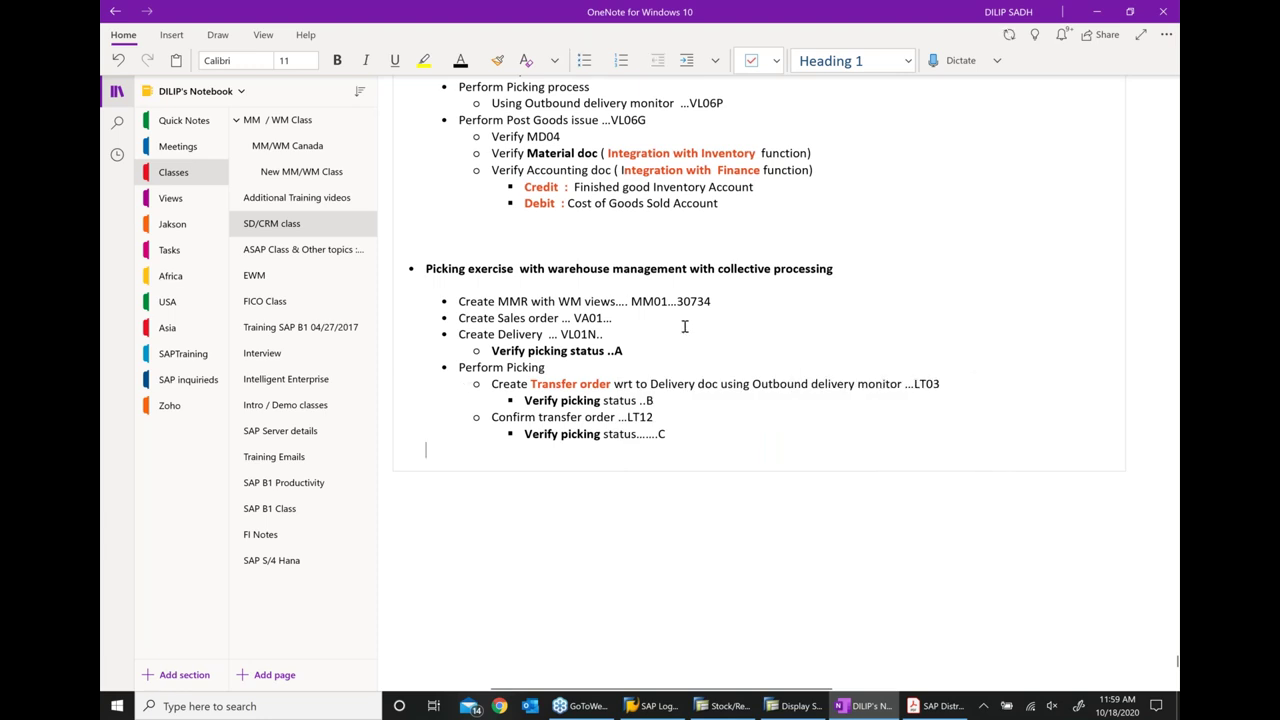
Take material number 30734 from the notes, switch to the SAP sales order session and start a new standard order (OR) with transaction VA01
drag(677, 301, 713, 301)
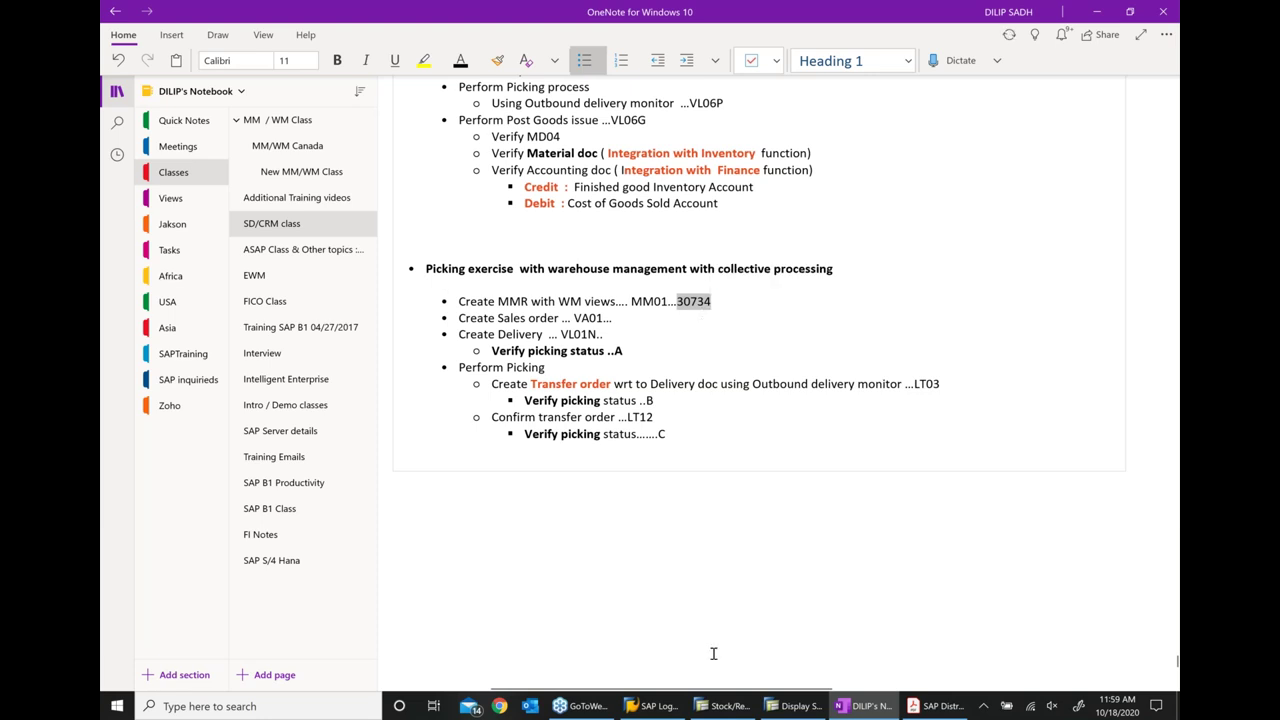
click(795, 706)
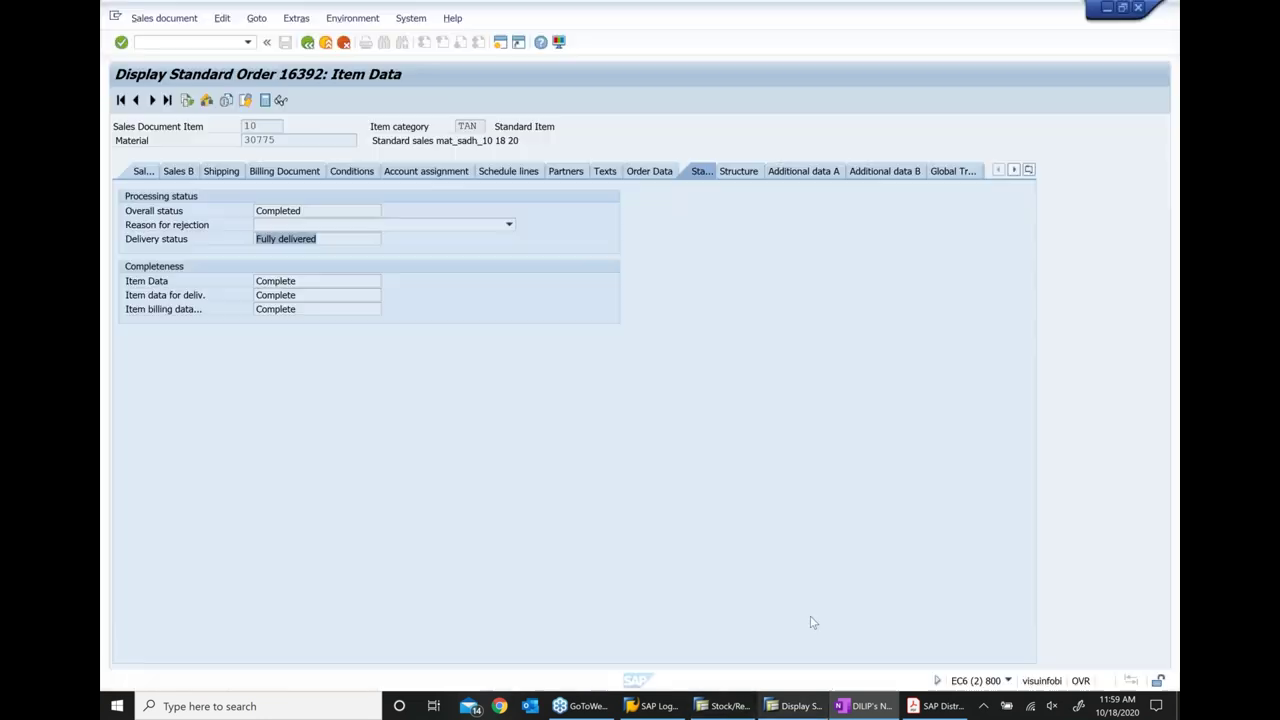
click(191, 41)
text(/)
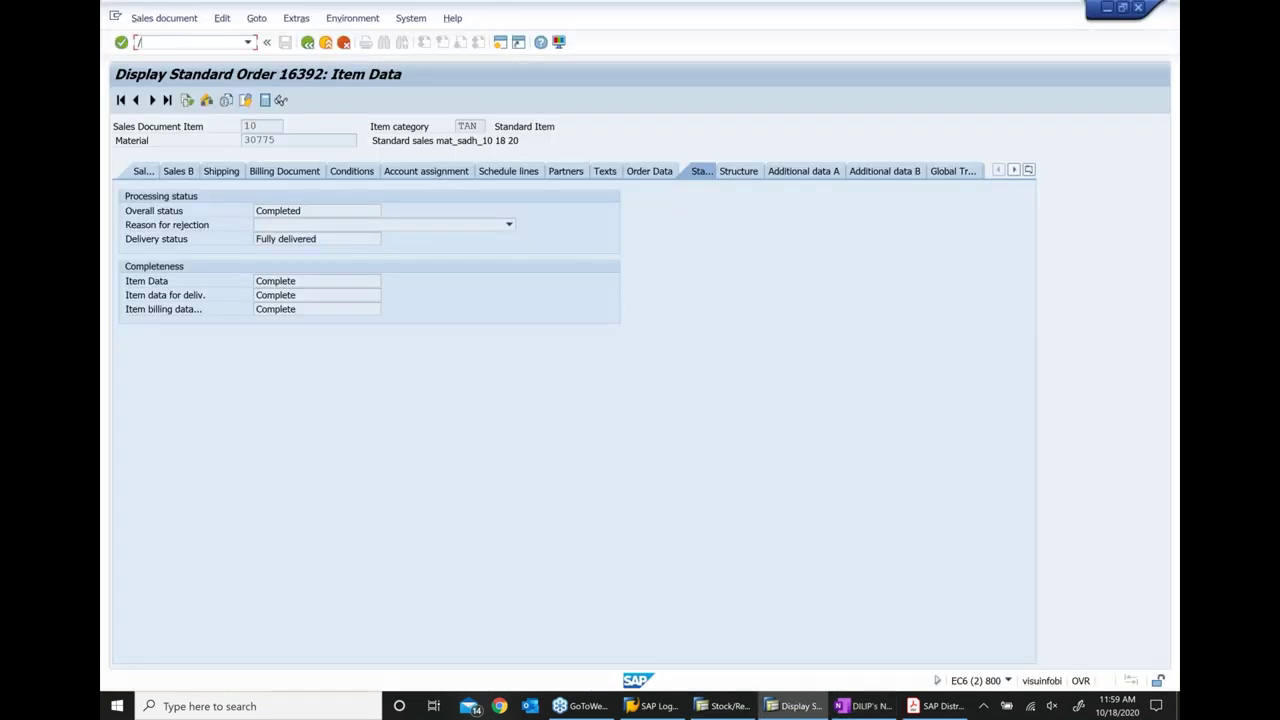
text(nva03)
key(Return)
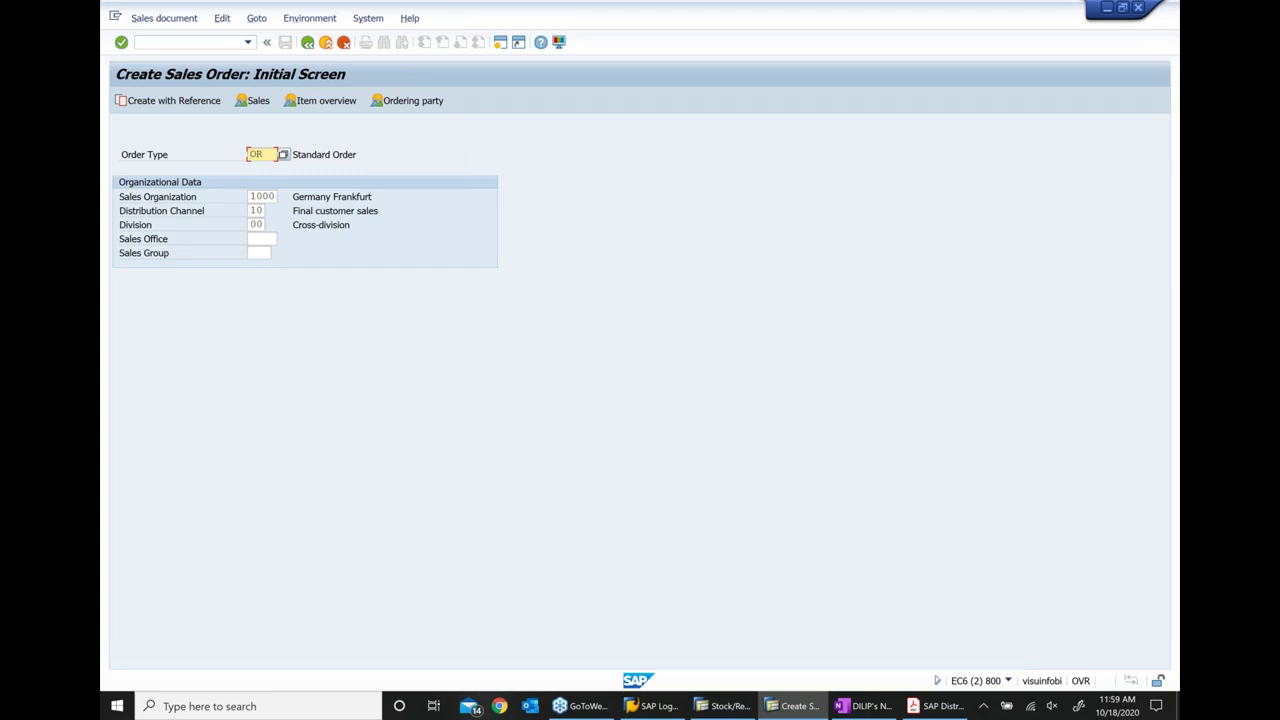
key(Return)
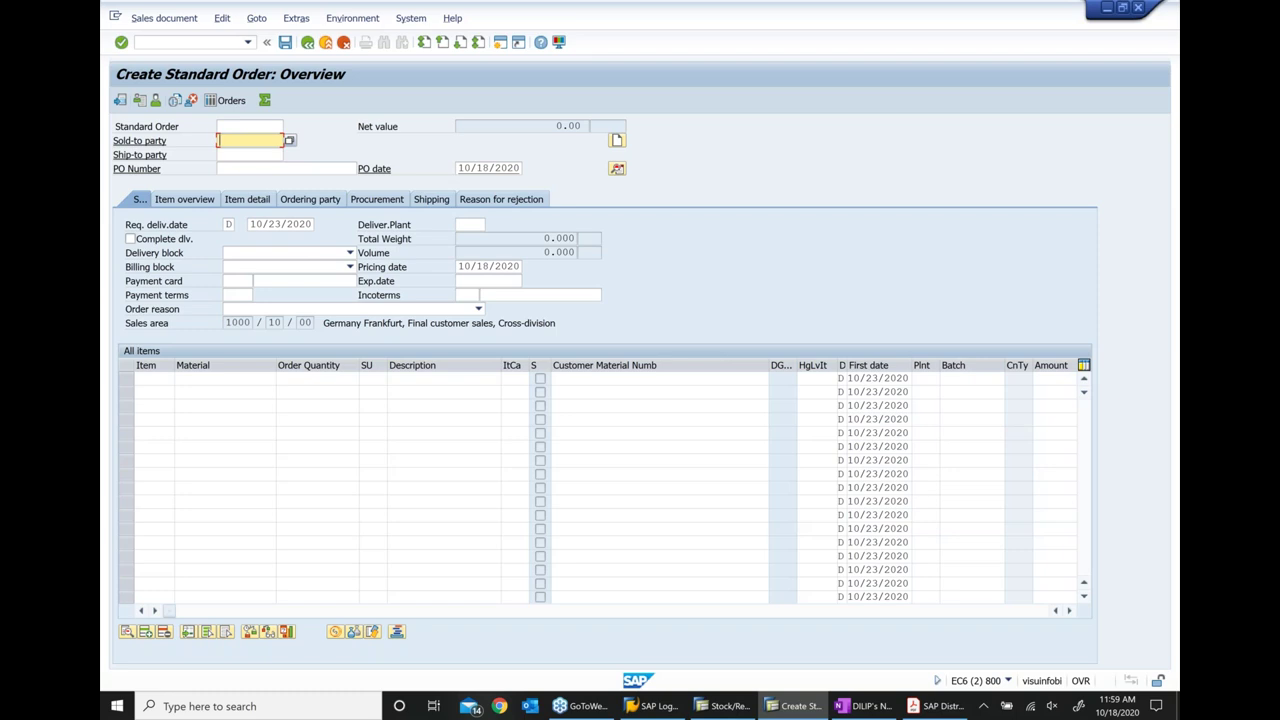
Fill in the sold-to customer number from the first suggested entry and enter the PO number in the order header
key(BackSpace)
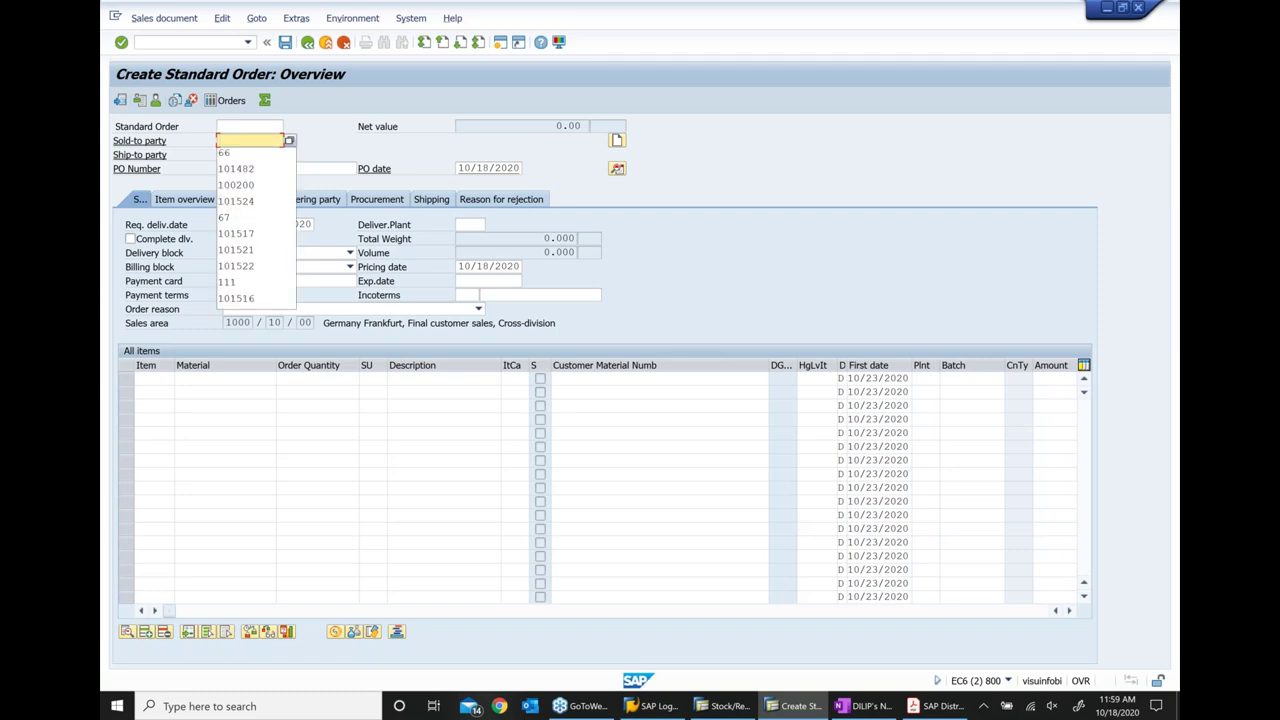
key(Down)
key(Return)
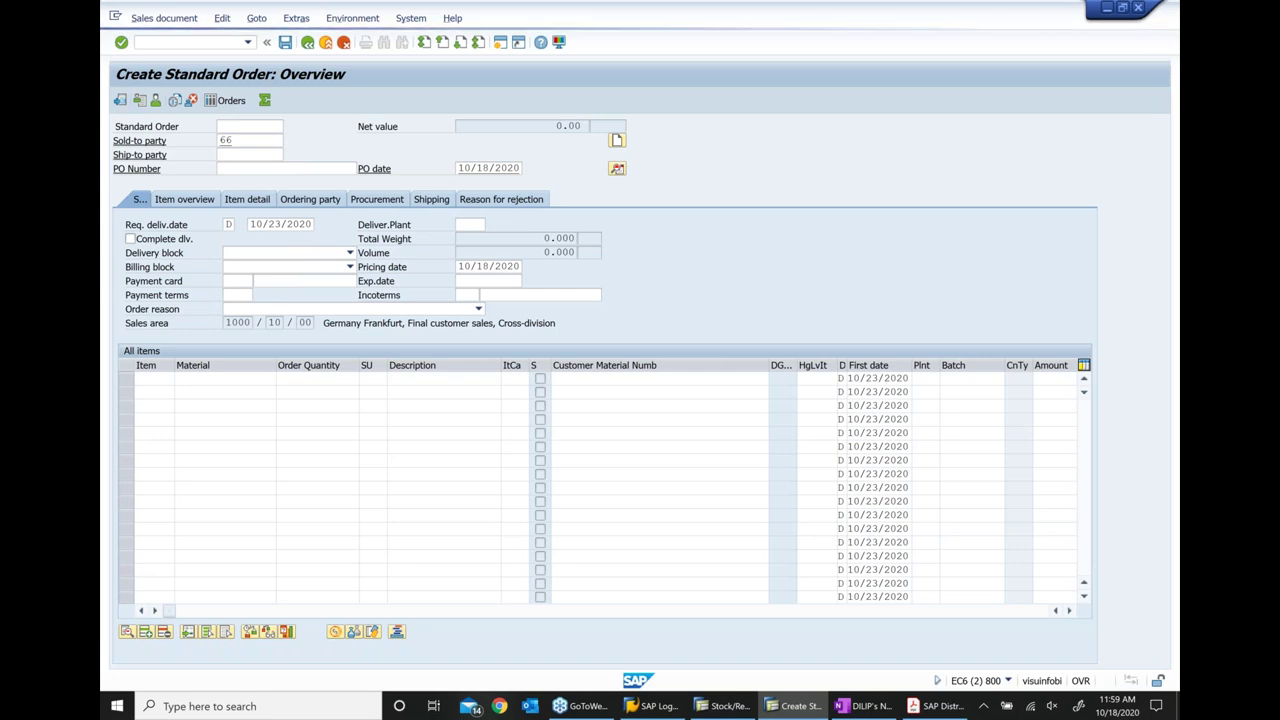
click(220, 168)
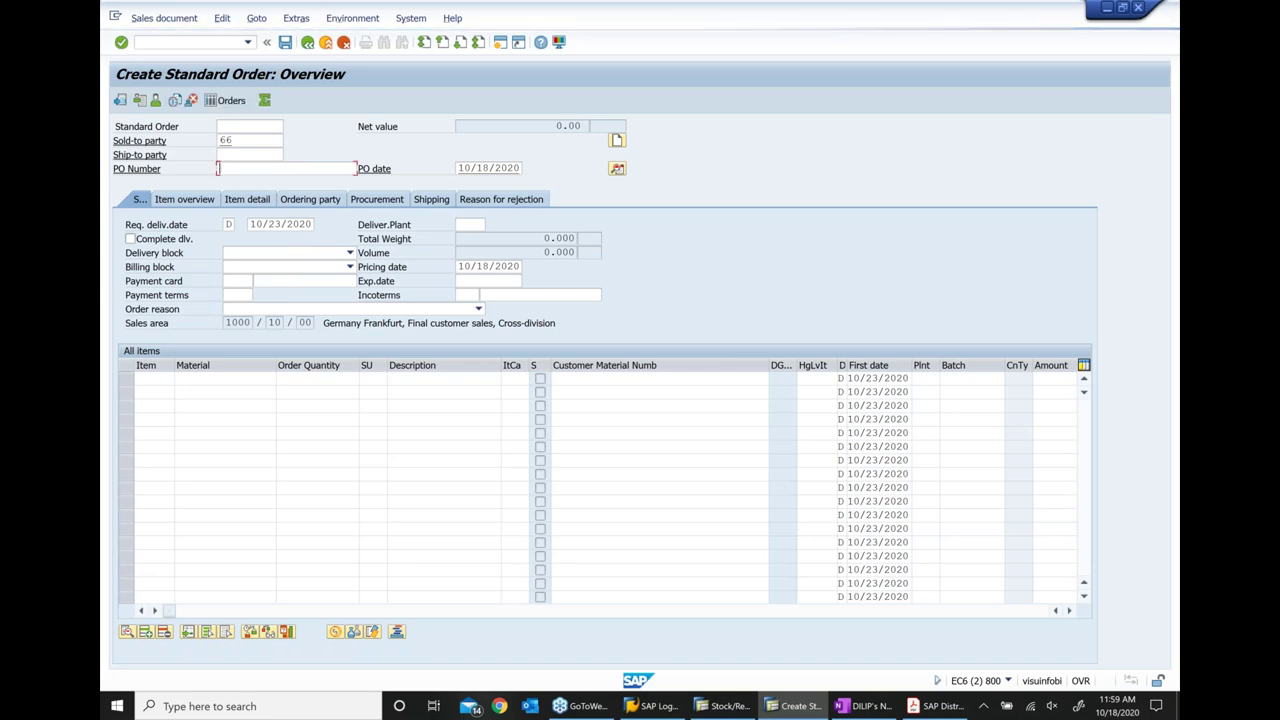
key(Return)
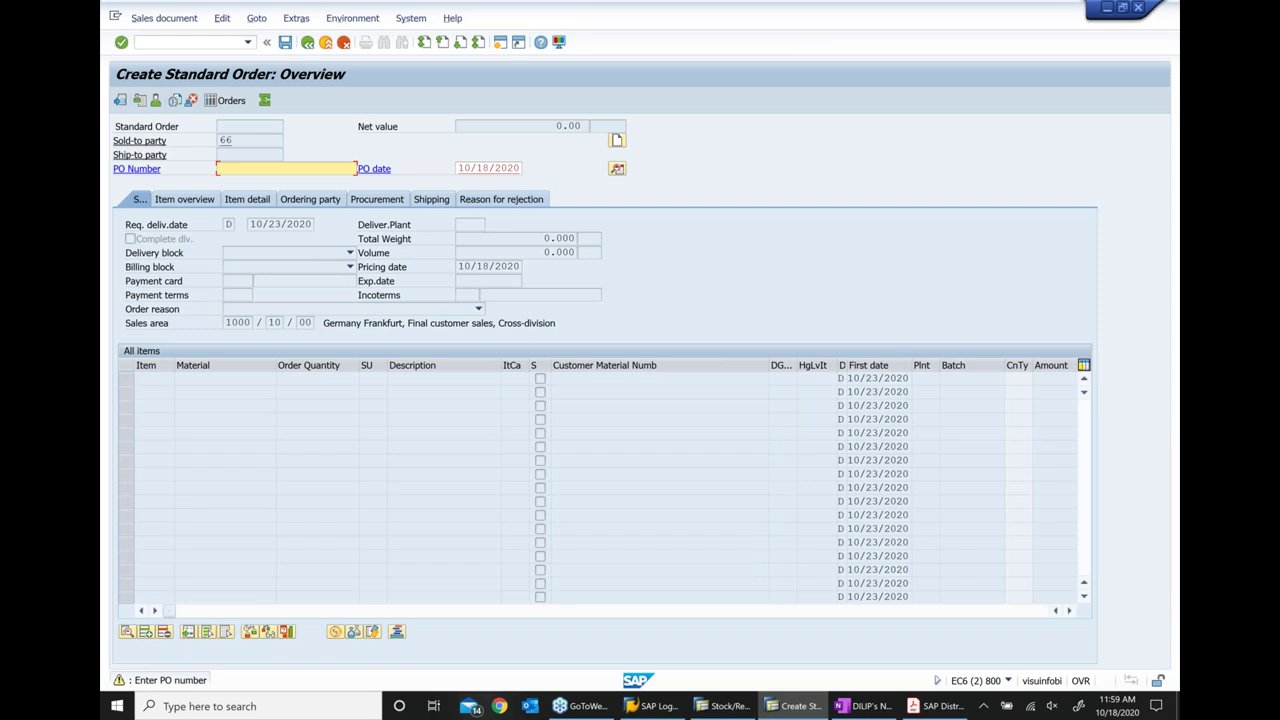
text(11)
key(Return)
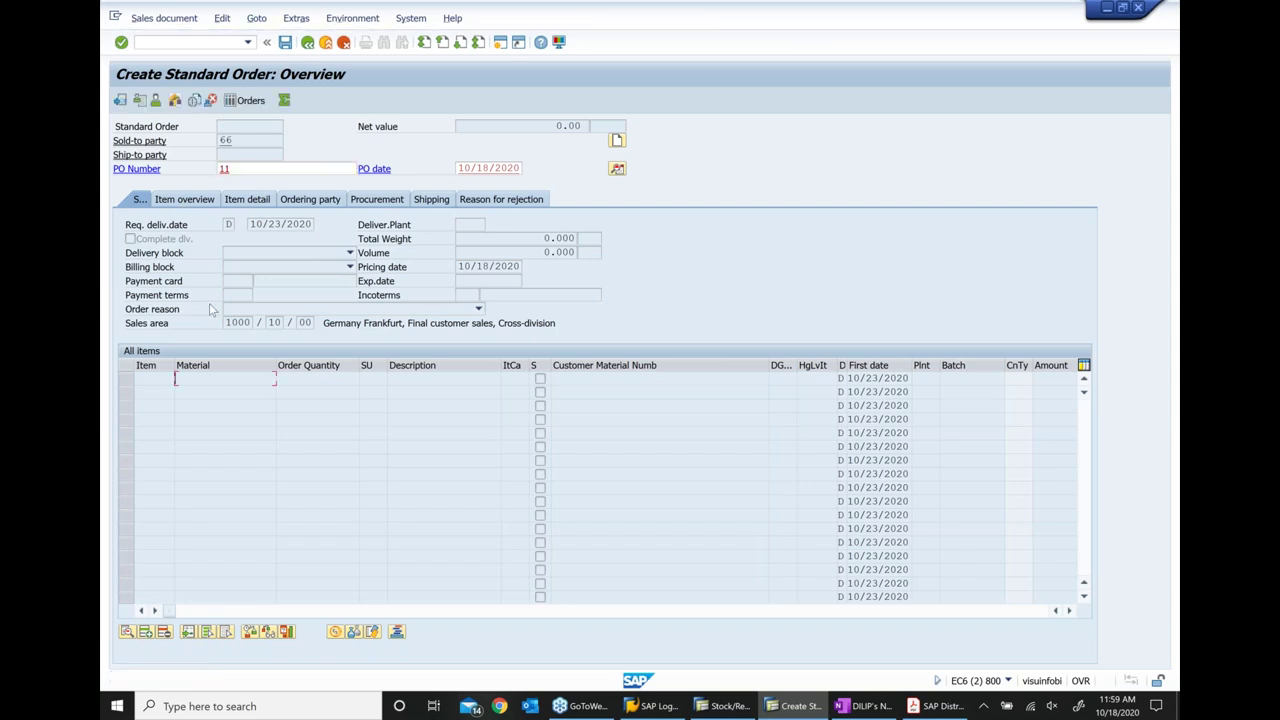
Add an order item for material 30734 with an order quantity of 10
text(30734)
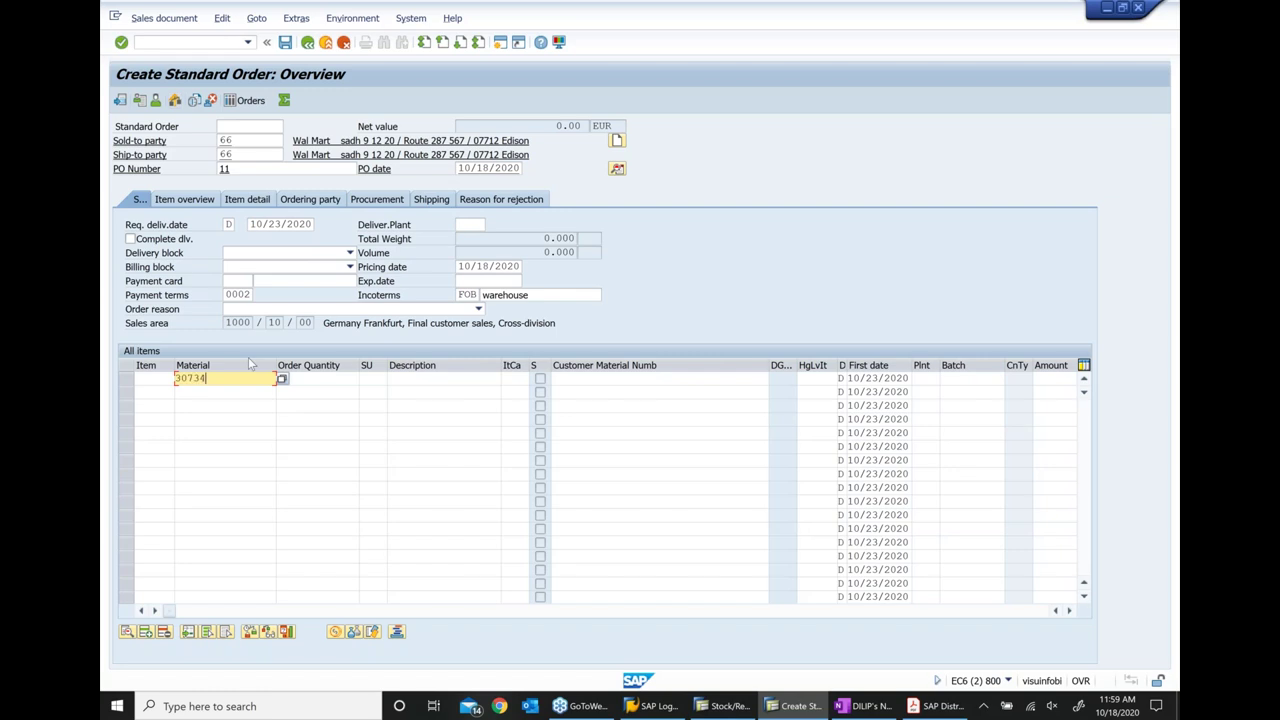
click(350, 379)
text(10)
key(Return)
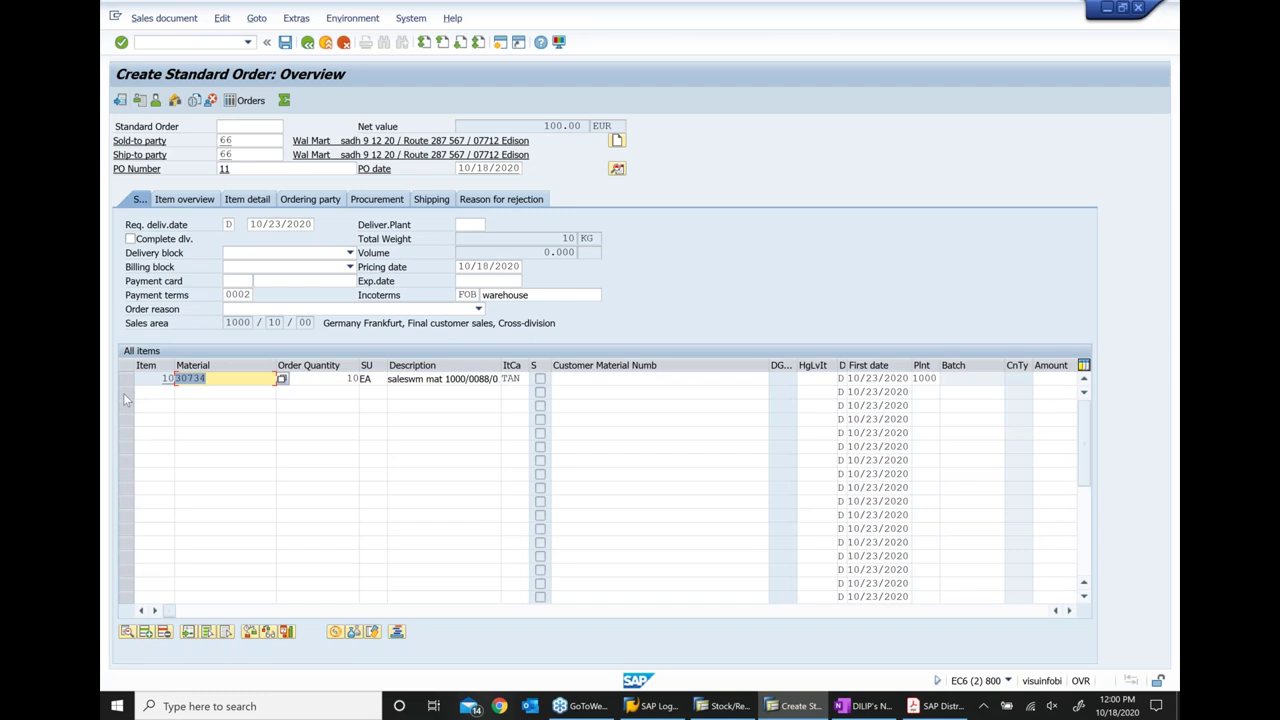
Switch to the other SAP session and display the MD04 stock/requirements list for material 30734 in plant 1000
click(730, 706)
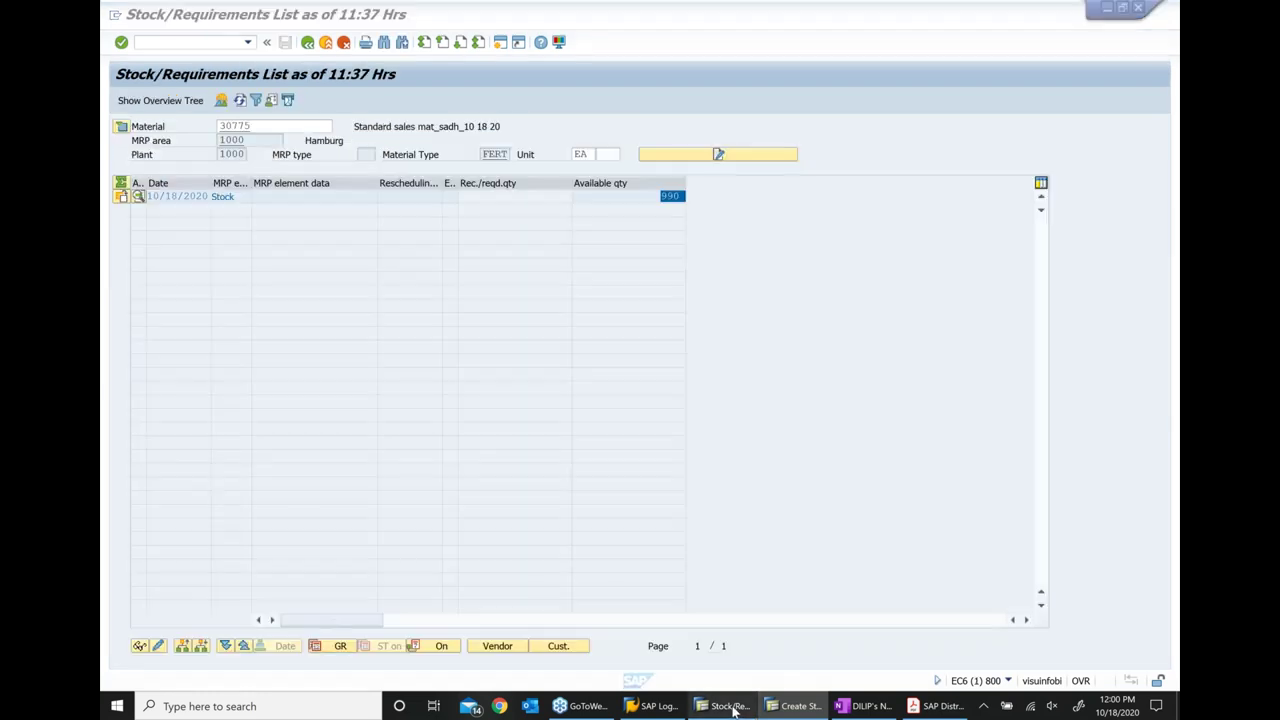
click(325, 43)
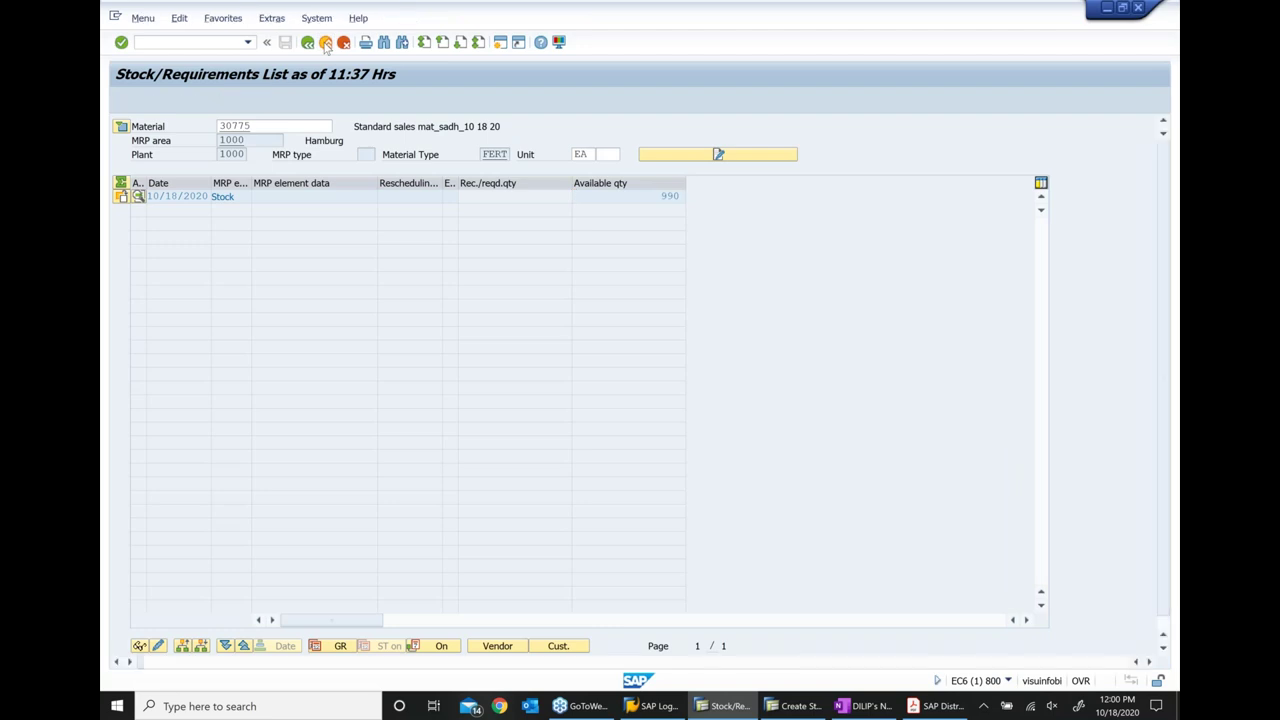
text(md04)
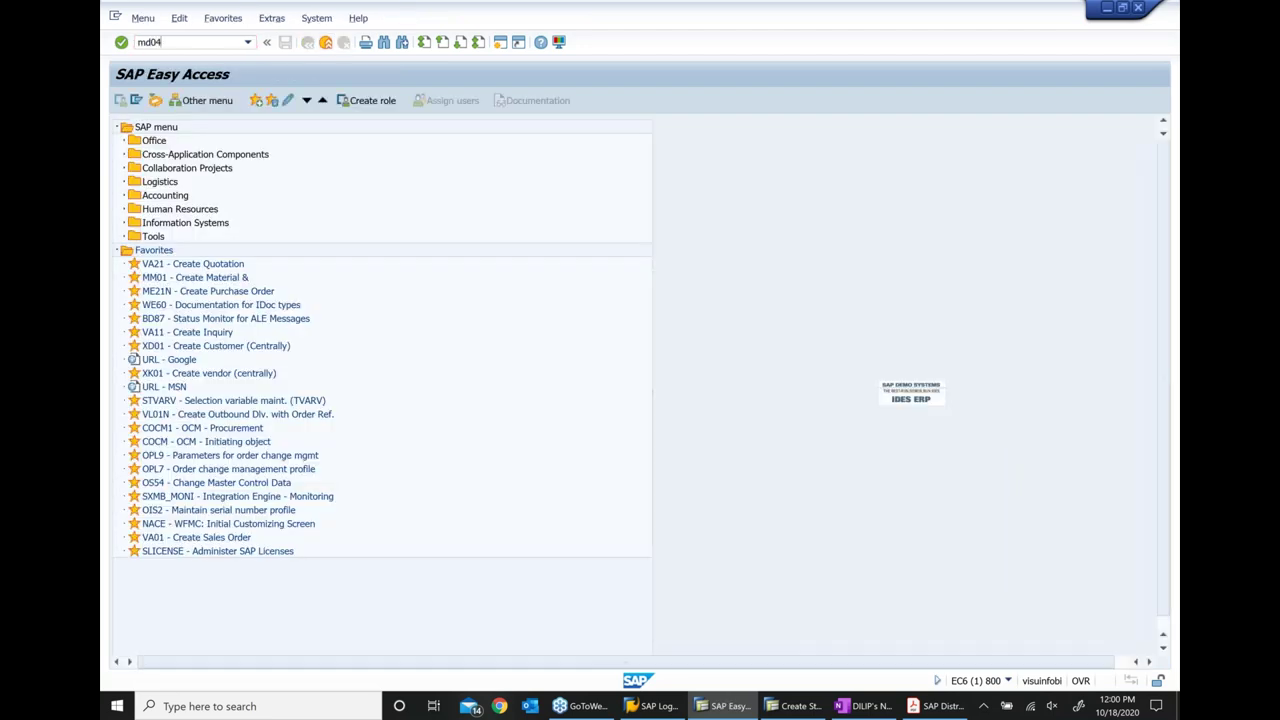
key(Return)
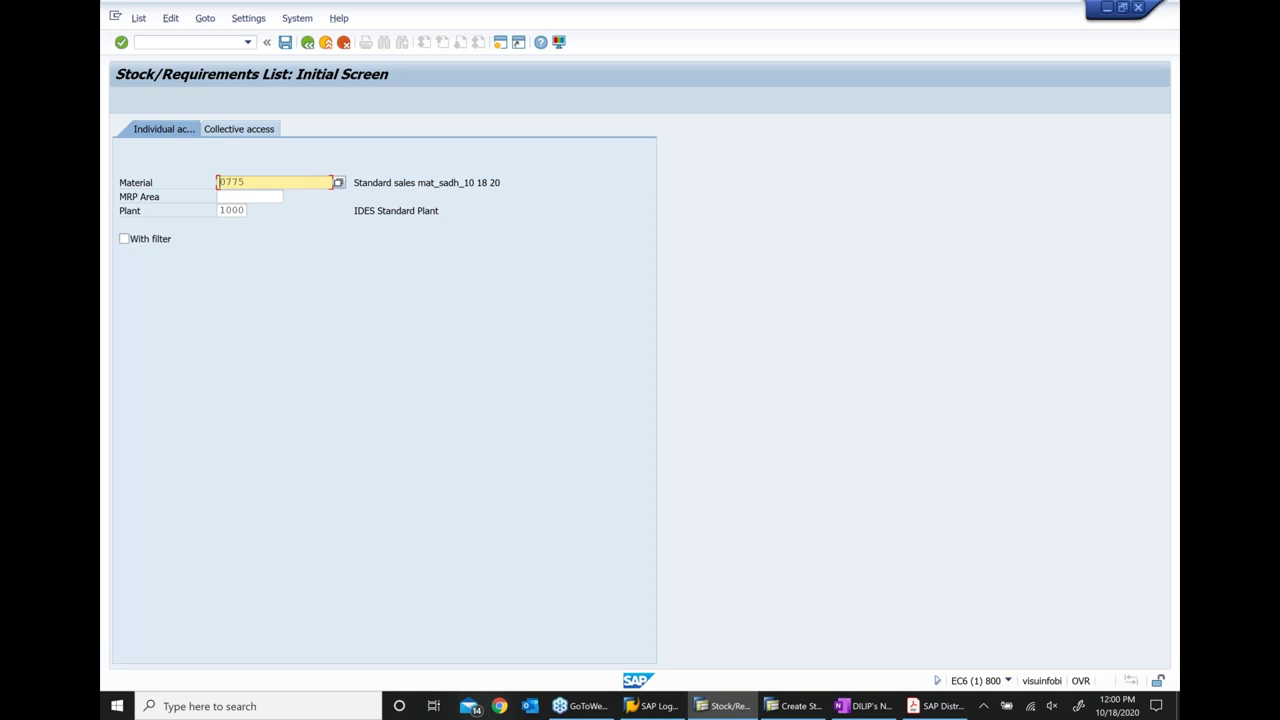
key(Delete)
key(Delete)
key(Delete)
key(Delete)
text(30734)
key(Return)
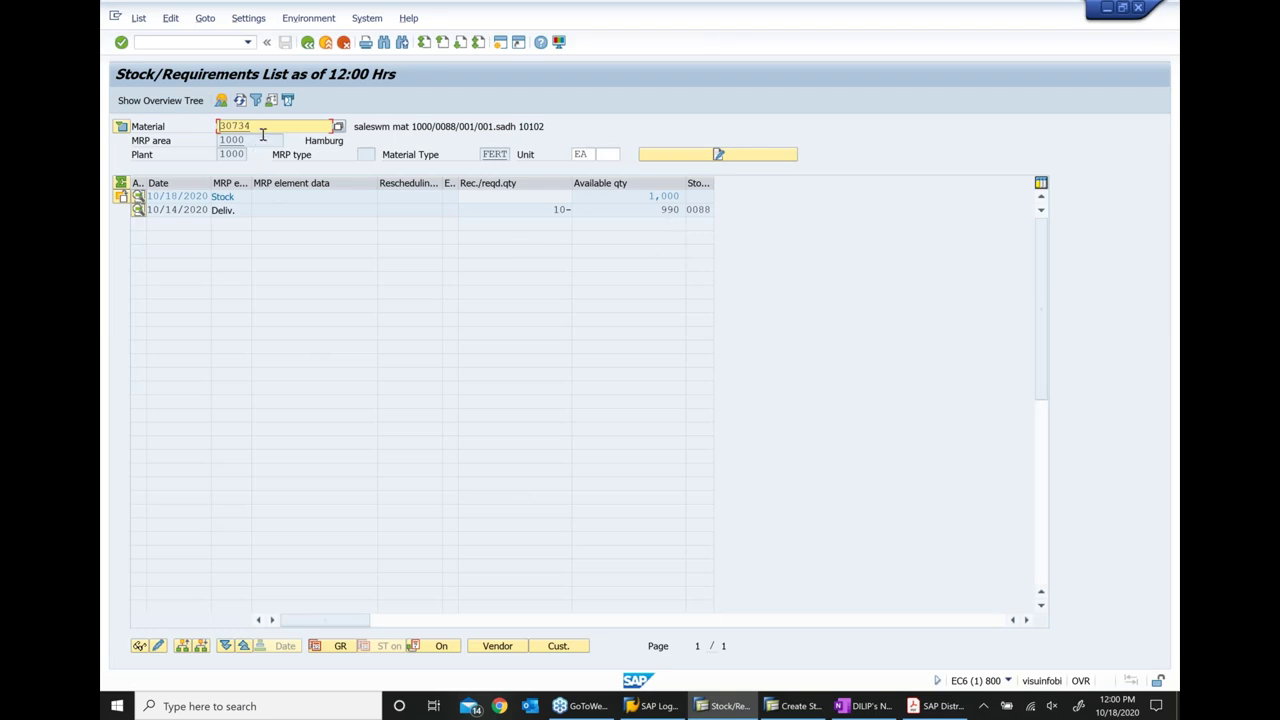
Examine the available stock and the open delivery's required quantity in the stock/requirements list
click(650, 196)
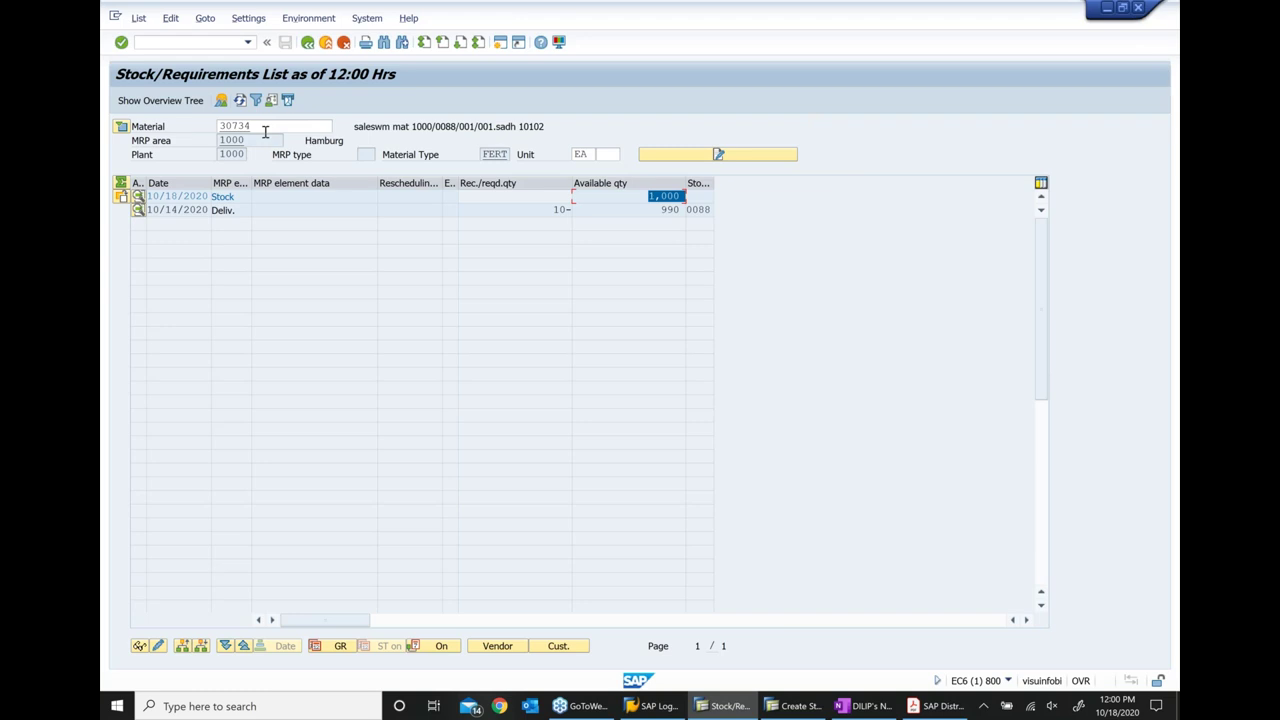
click(245, 210)
click(550, 211)
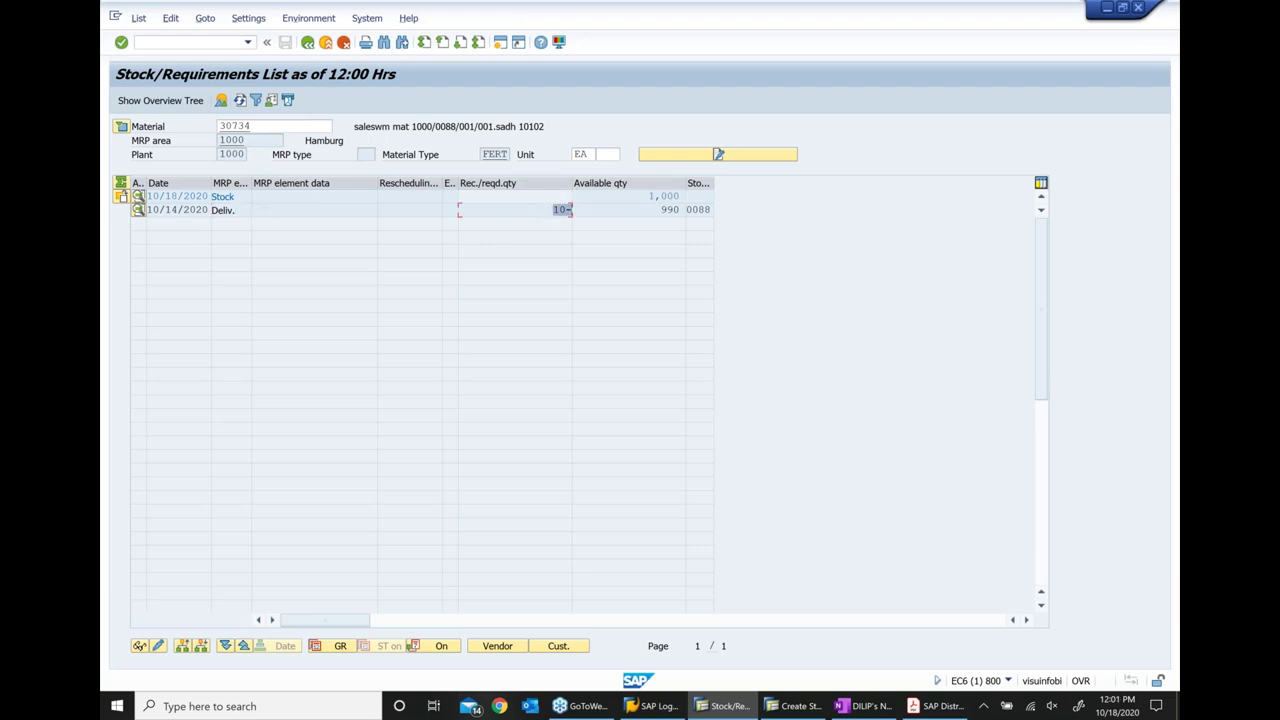
click(656, 211)
click(228, 209)
Switch to OneNote and review the transfer order creation and confirmation lines in the earlier picking exercise
click(865, 706)
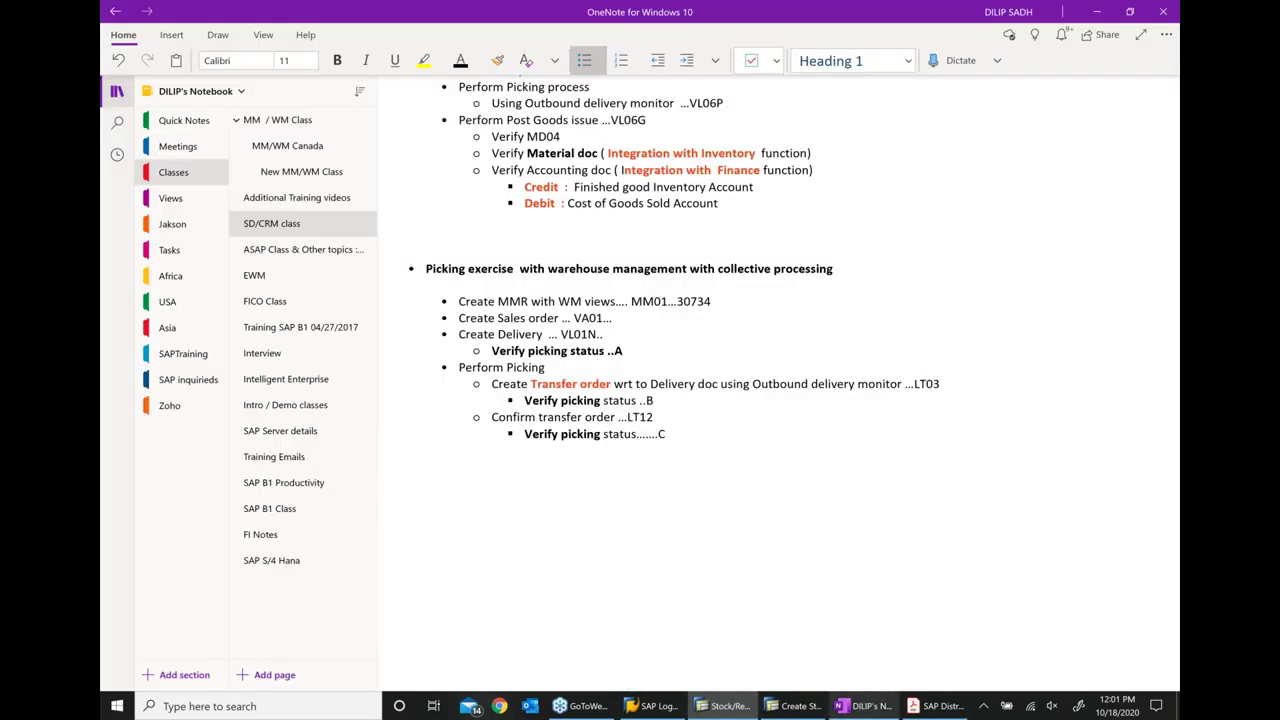
scroll(605, 268, up, 4)
scroll(605, 268, up, 12)
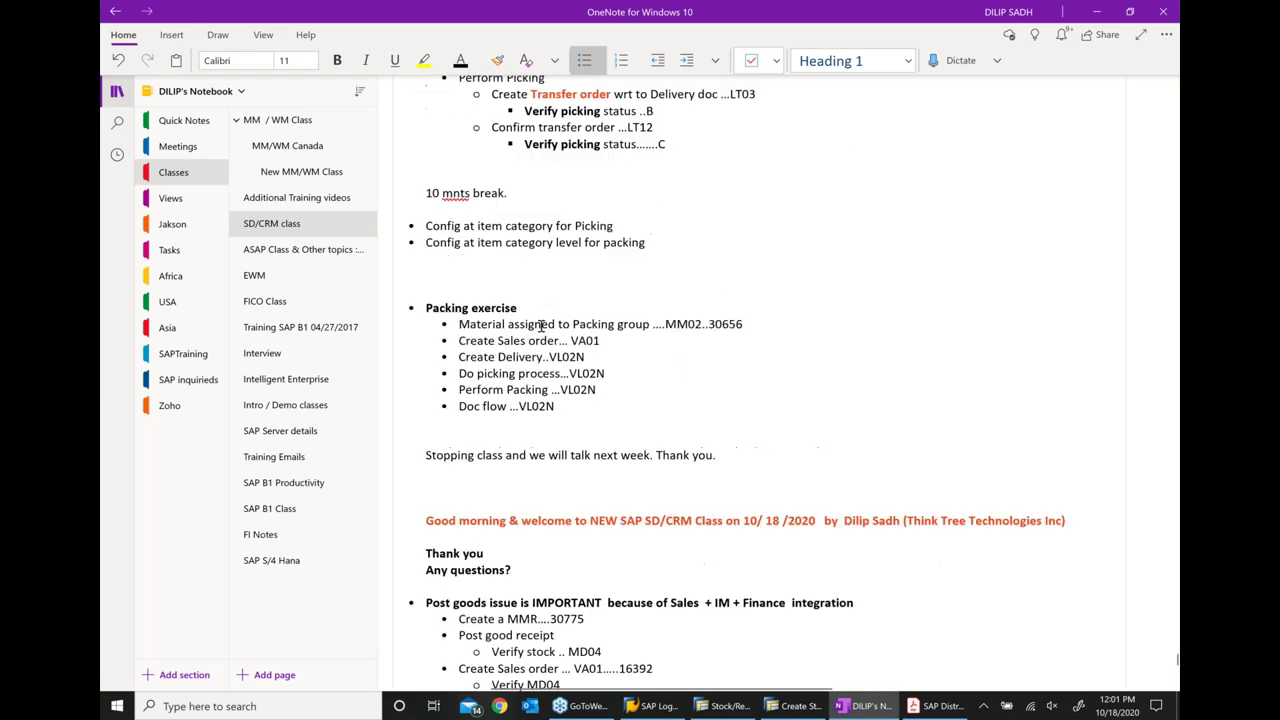
drag(531, 202, 665, 252)
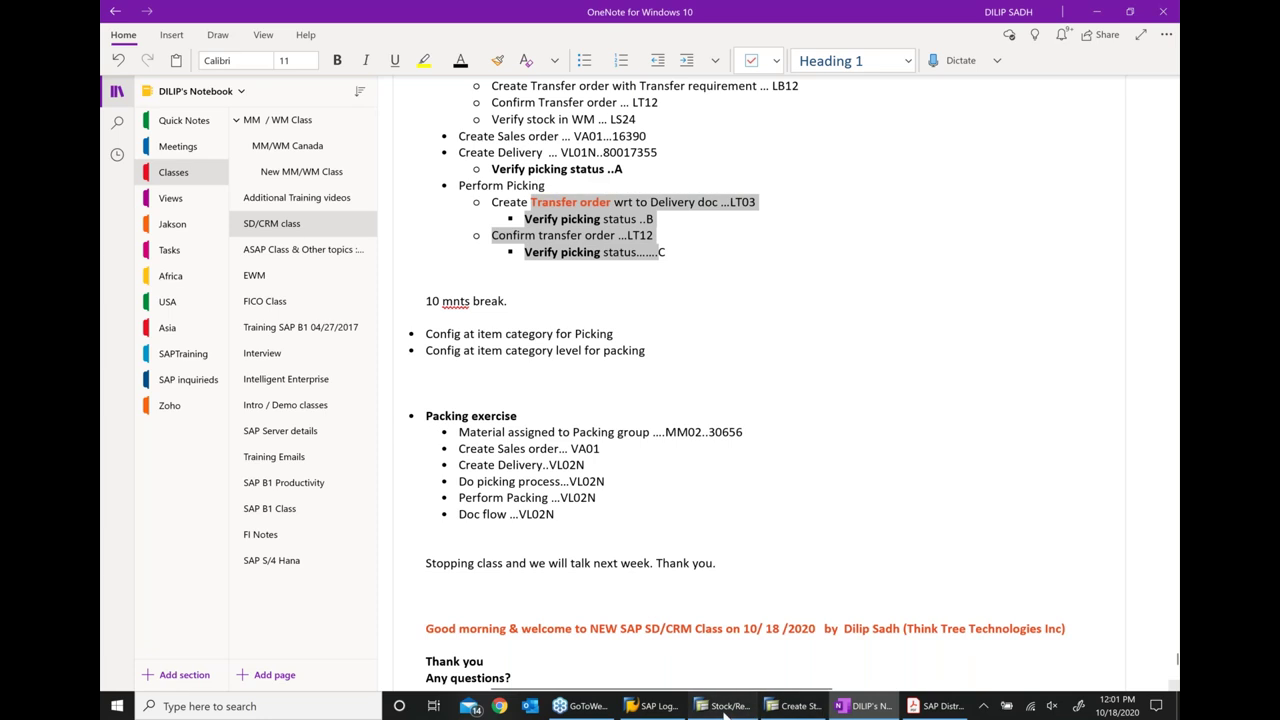
Return to the sales order entry session, set the order quantity of material 30734 to 15, and save the order
click(725, 706)
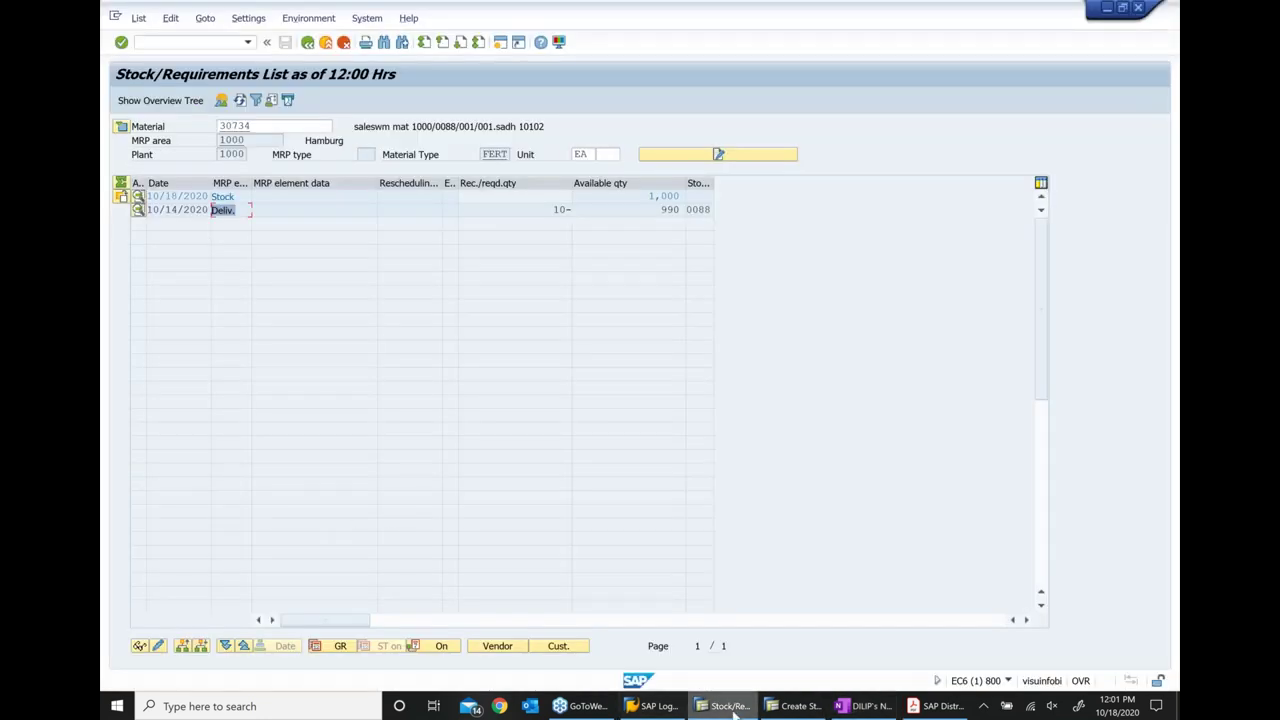
click(797, 706)
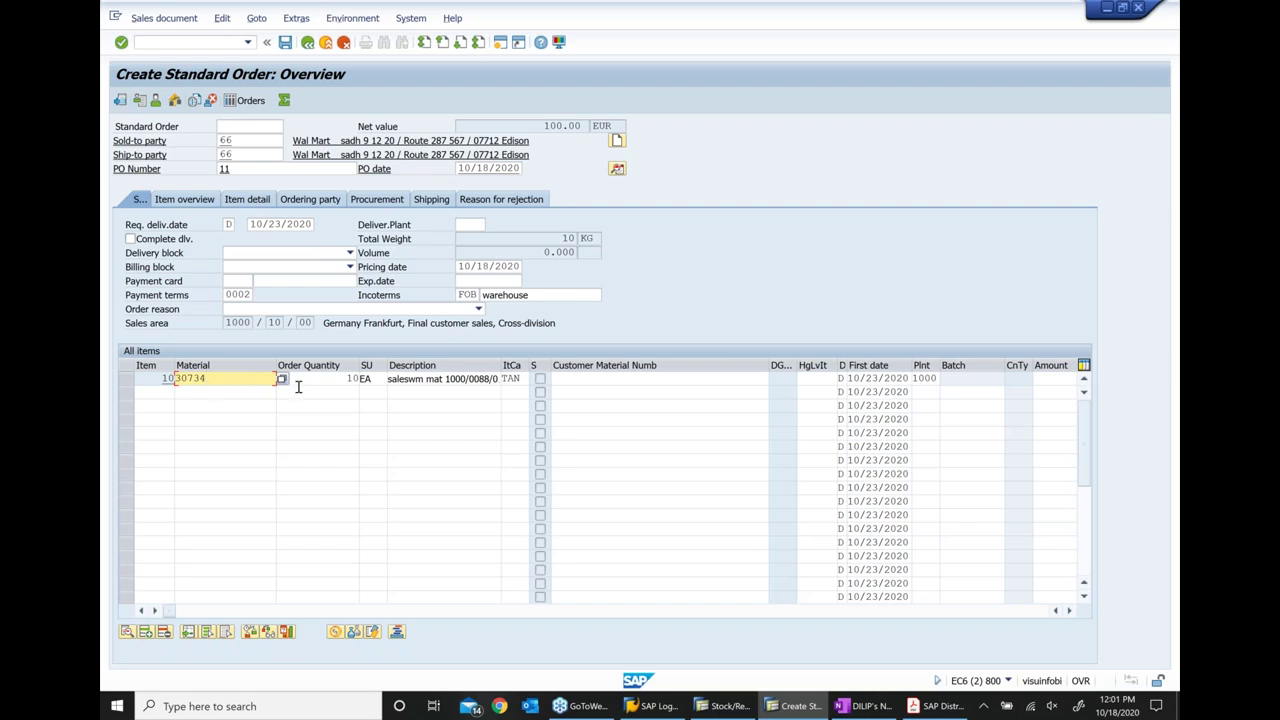
click(350, 379)
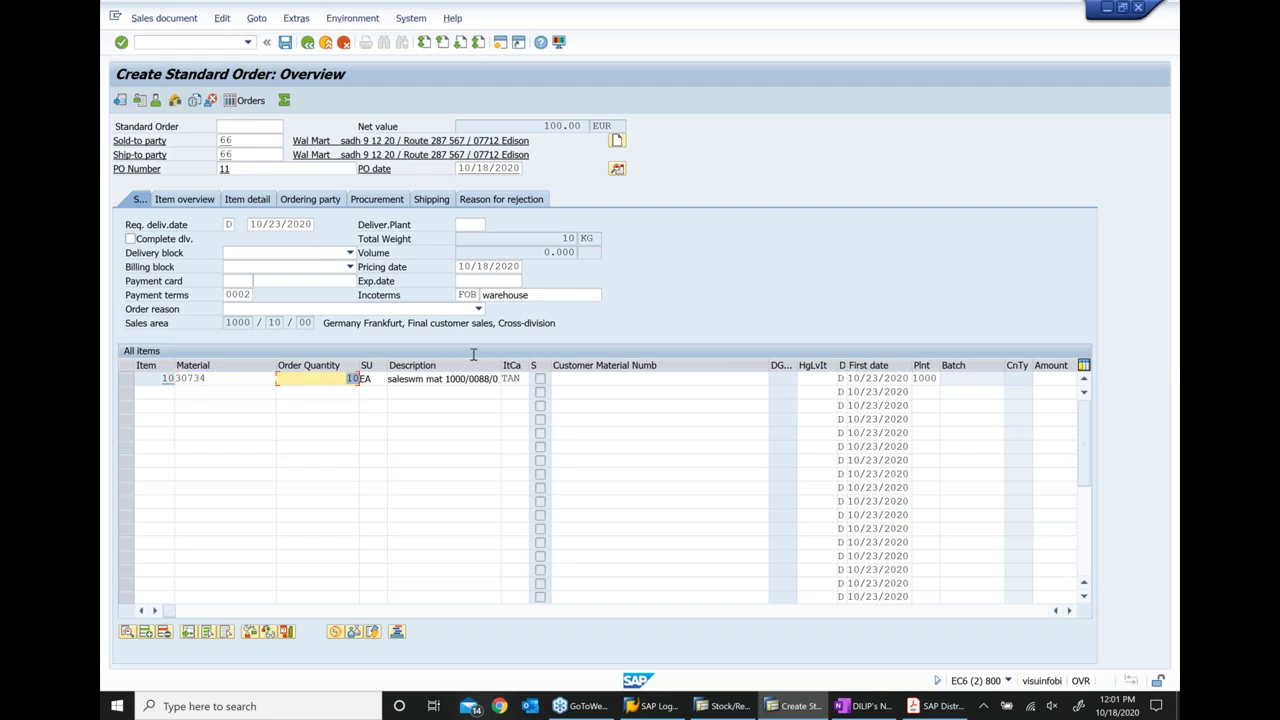
text(15)
key(Return)
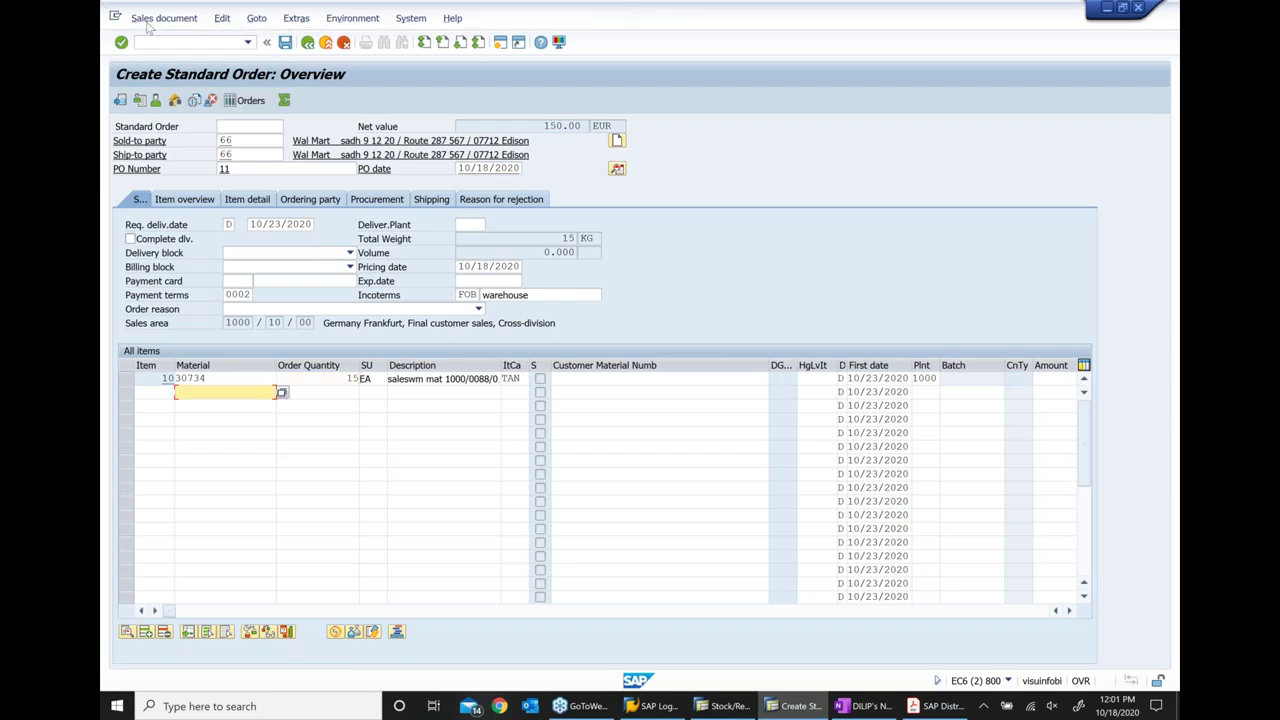
click(285, 43)
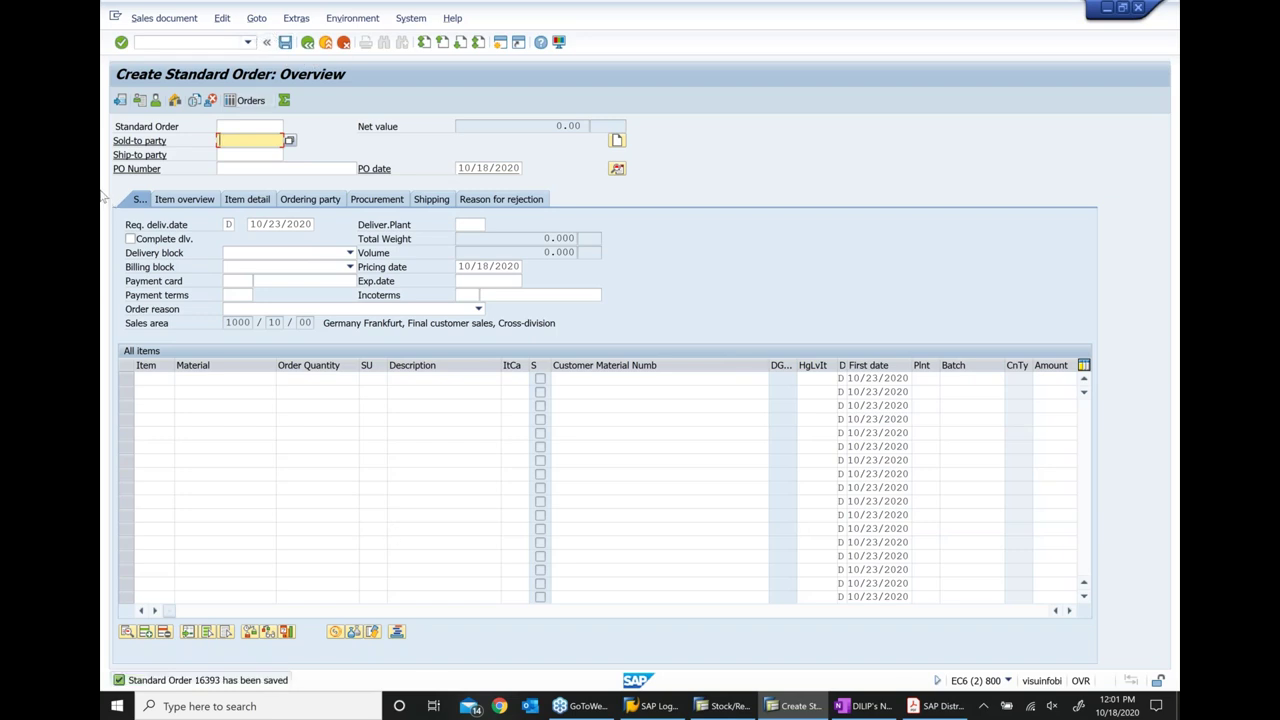
Call up the saved sales order for display and record its number on the Create Sales order line of the collective-processing exercise in OneNote
click(166, 18)
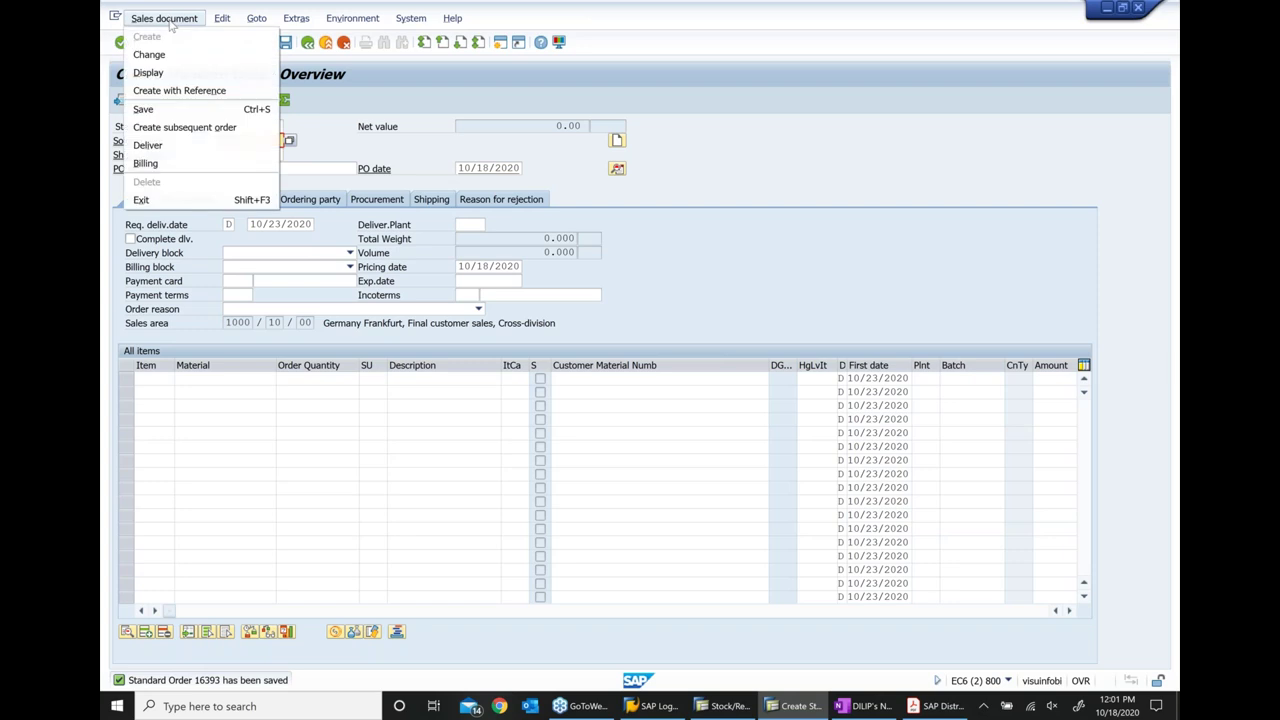
click(150, 73)
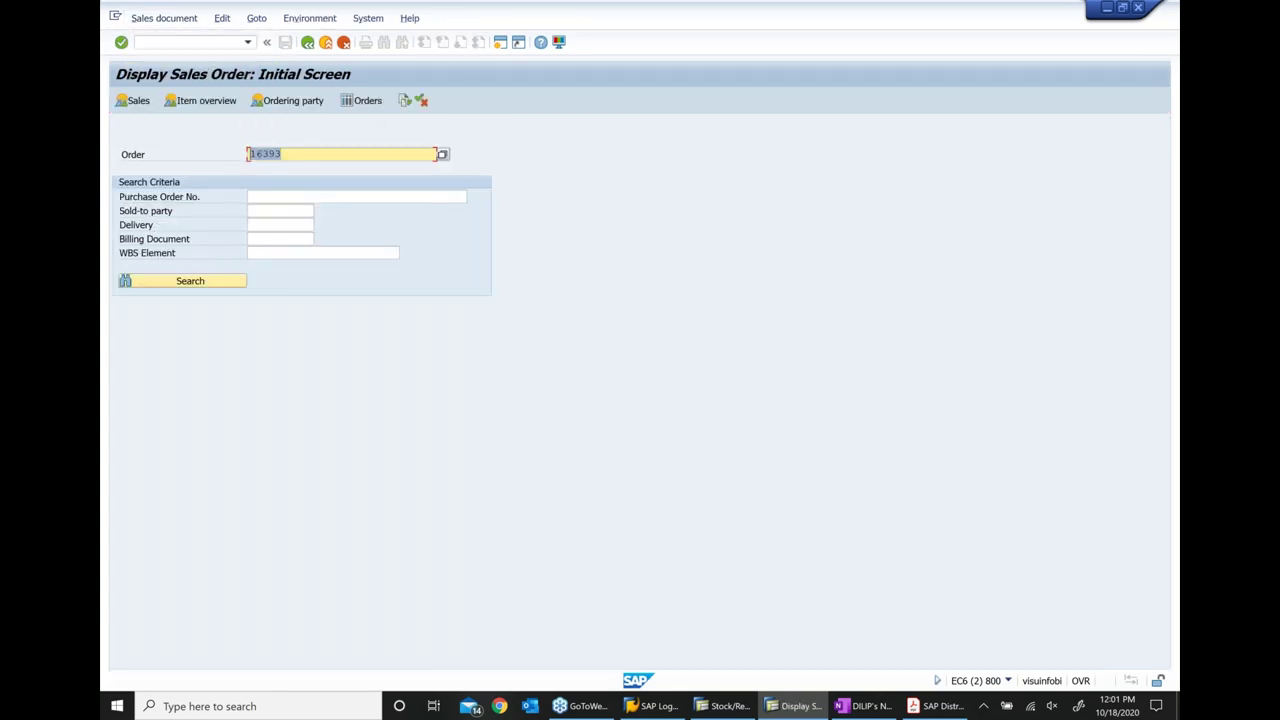
click(880, 708)
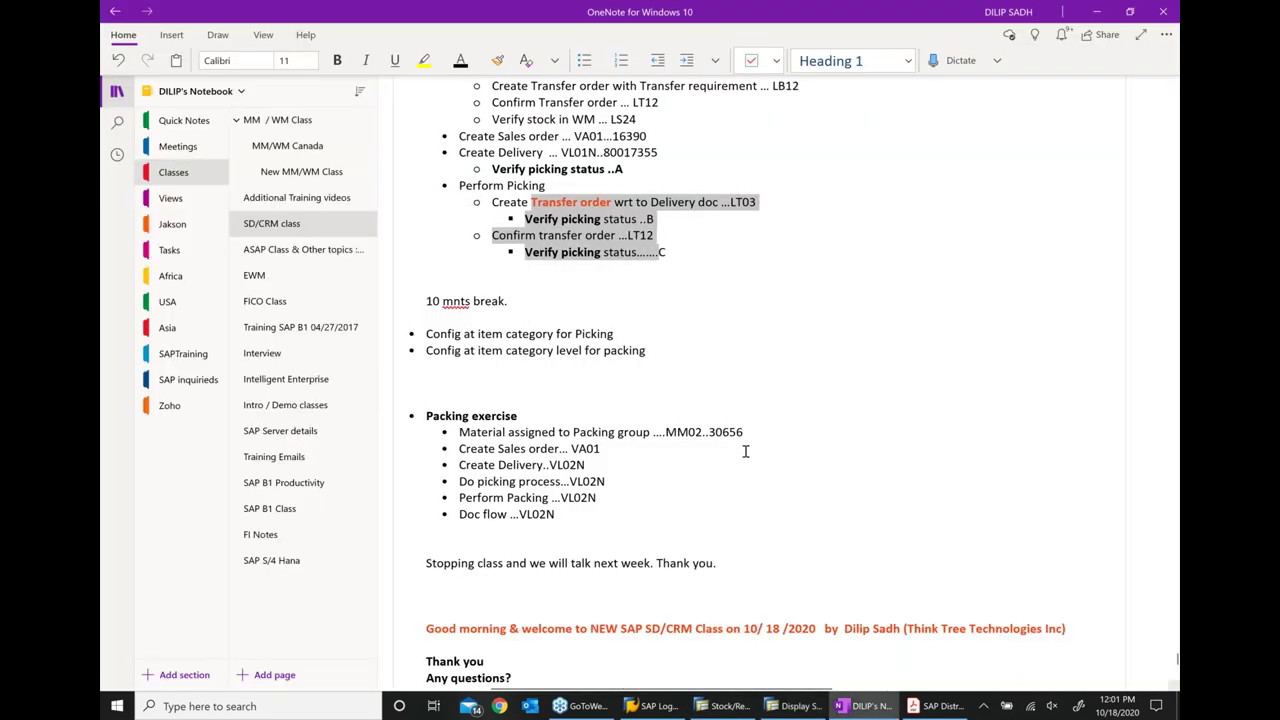
scroll(745, 451, down, 10)
scroll(745, 451, up, 3)
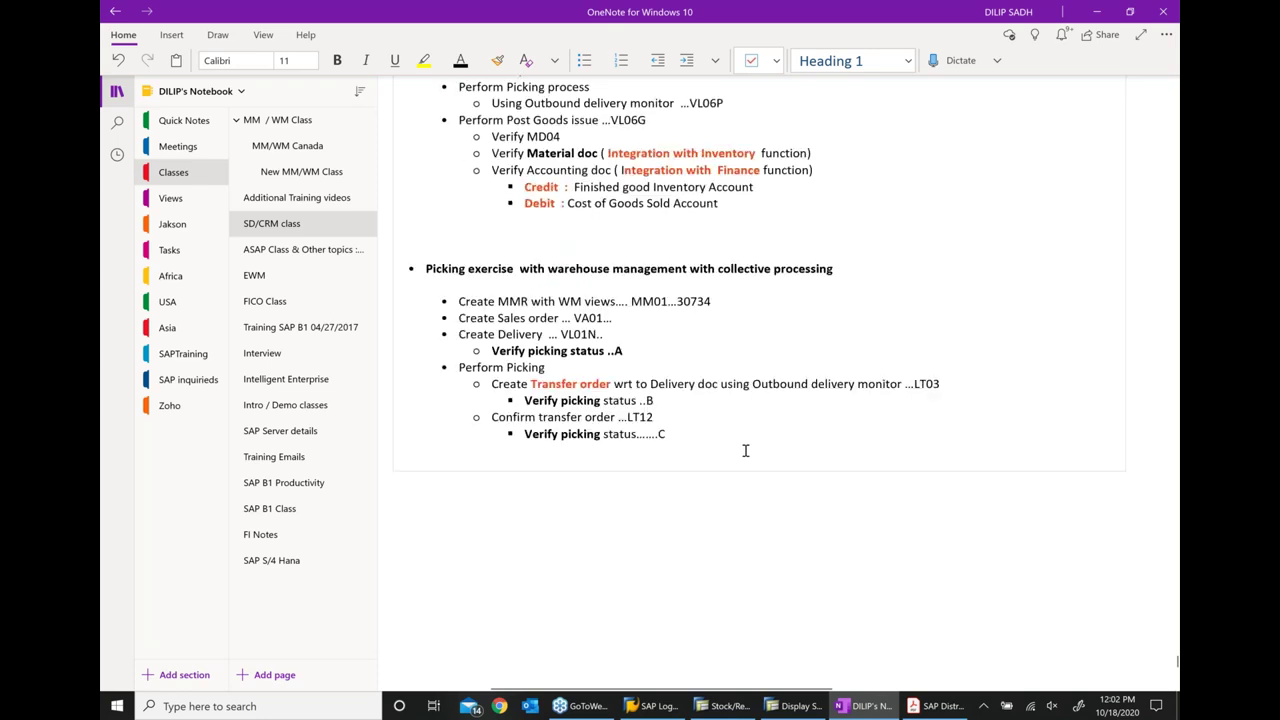
click(657, 320)
text(16393)
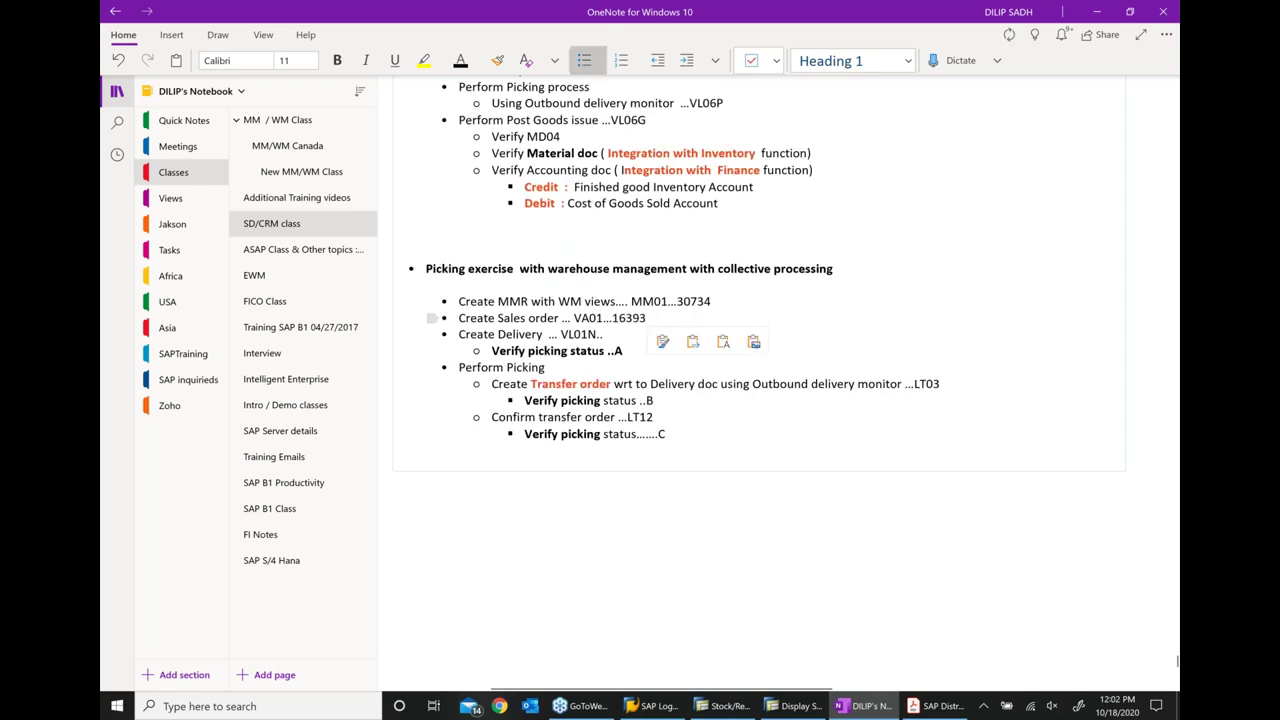
Switch back to the SAP stock/requirements list for material 30734 and refresh it
click(797, 706)
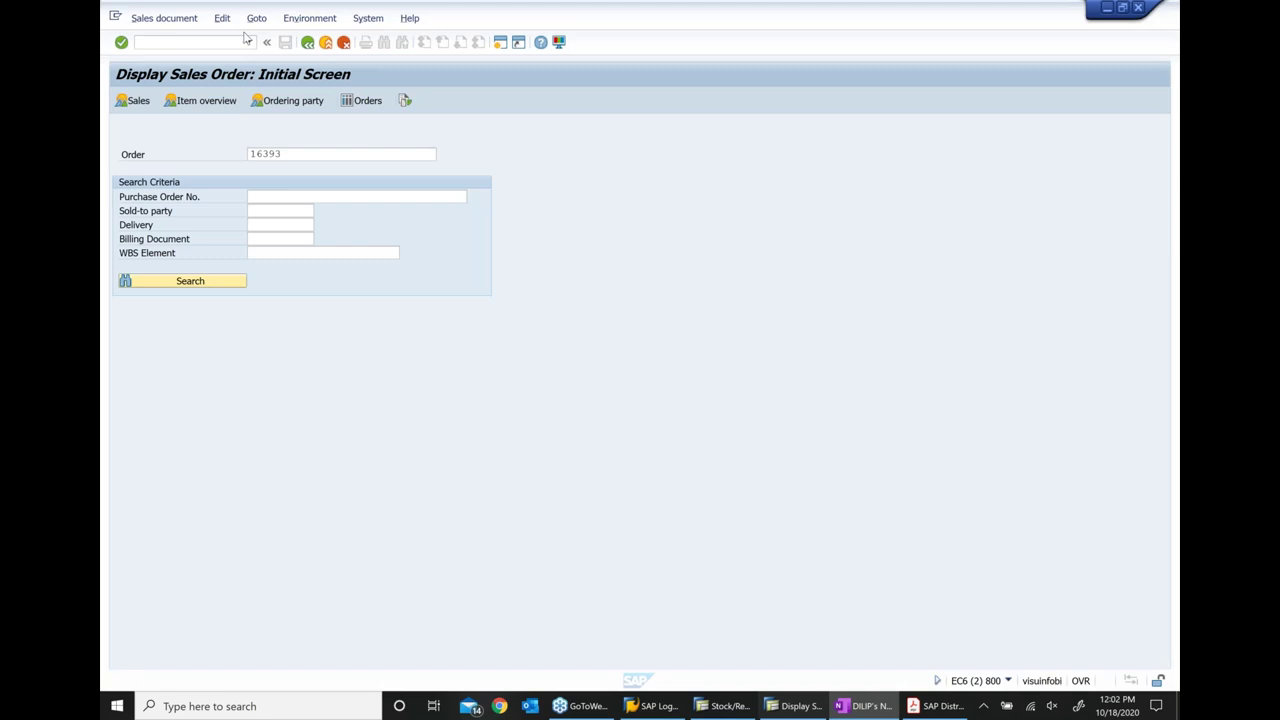
click(735, 708)
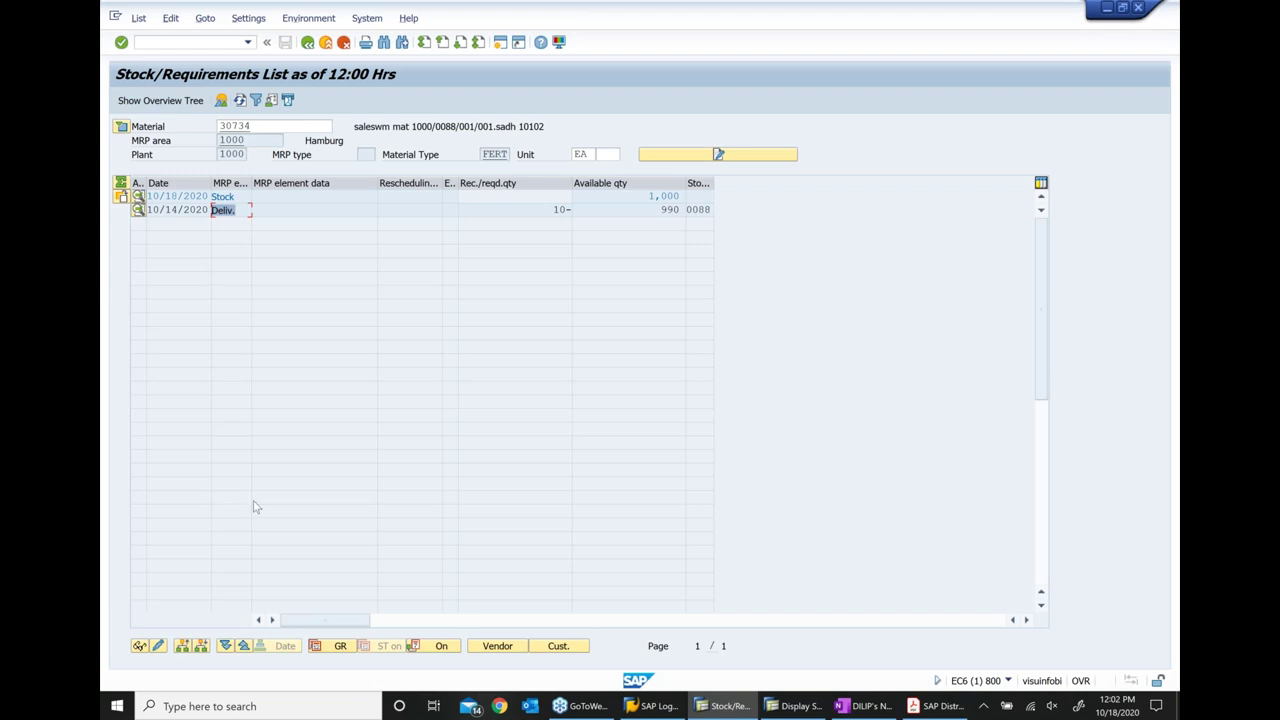
click(240, 100)
click(240, 100)
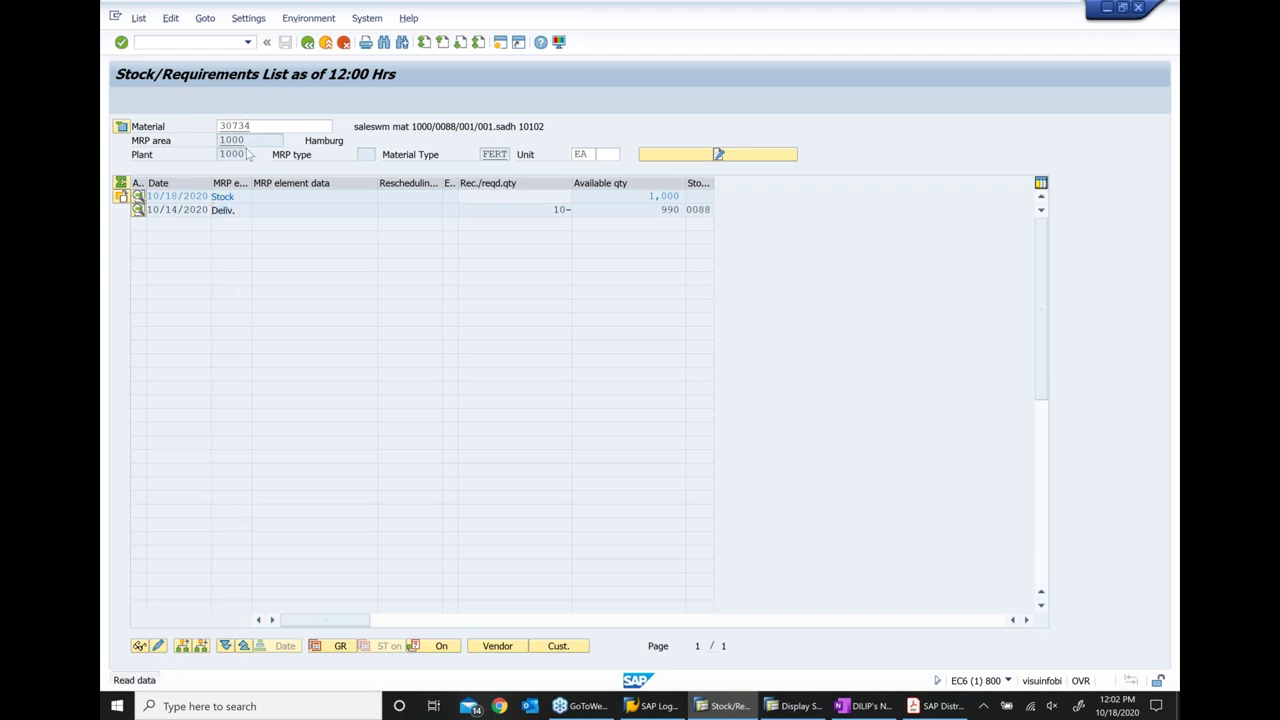
click(238, 224)
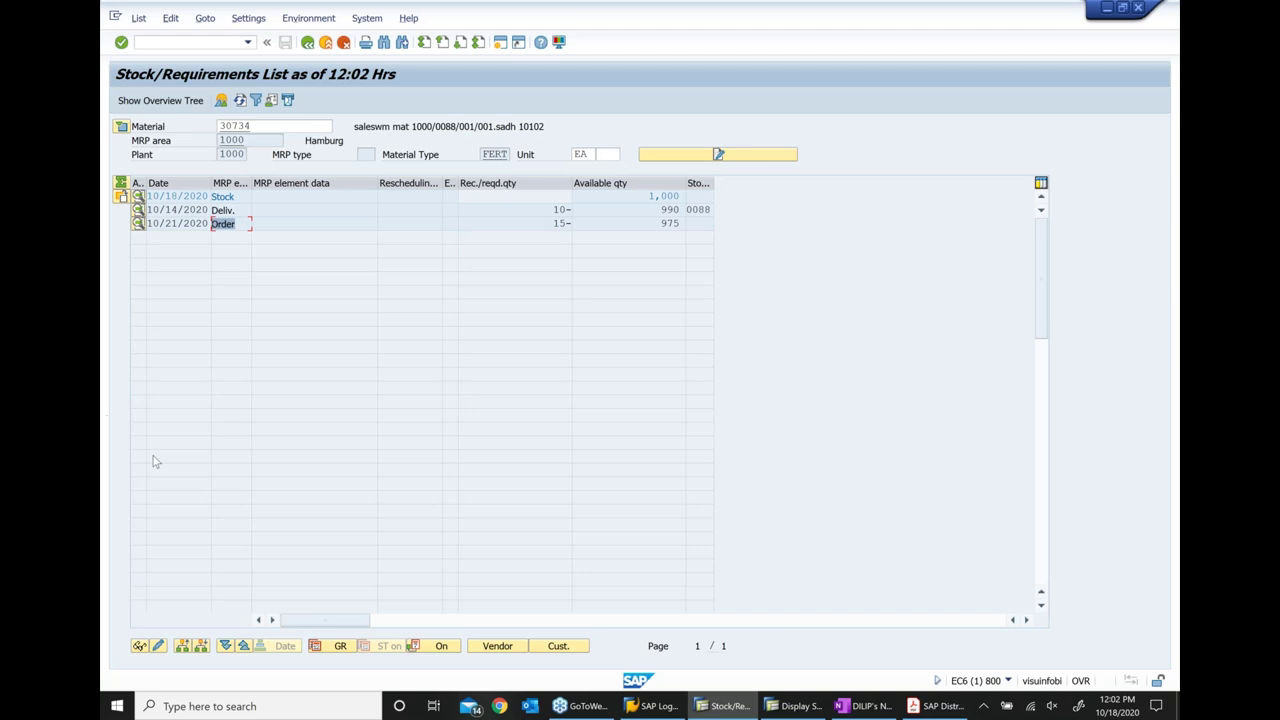
Examine the required and available quantities of the stock, delivery and order lines in the stock/requirements list
click(540, 223)
click(671, 197)
double_click(671, 197)
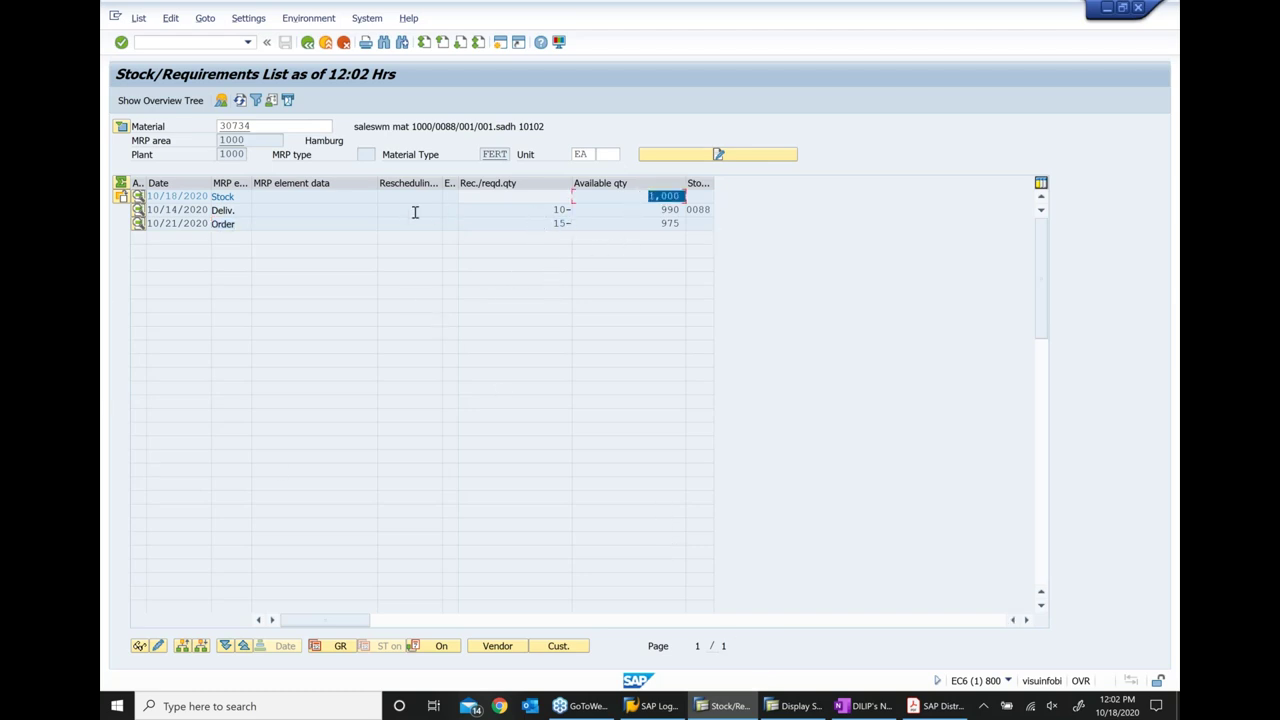
double_click(522, 207)
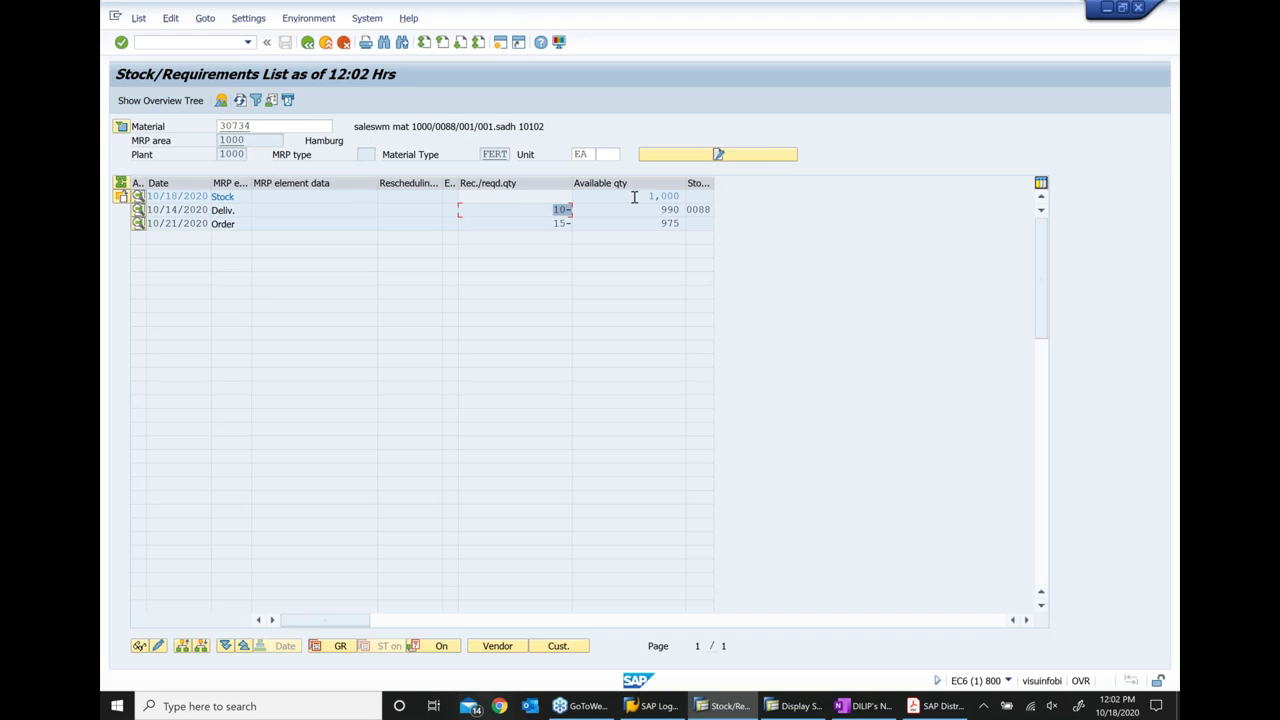
double_click(663, 209)
double_click(224, 223)
double_click(535, 222)
double_click(669, 223)
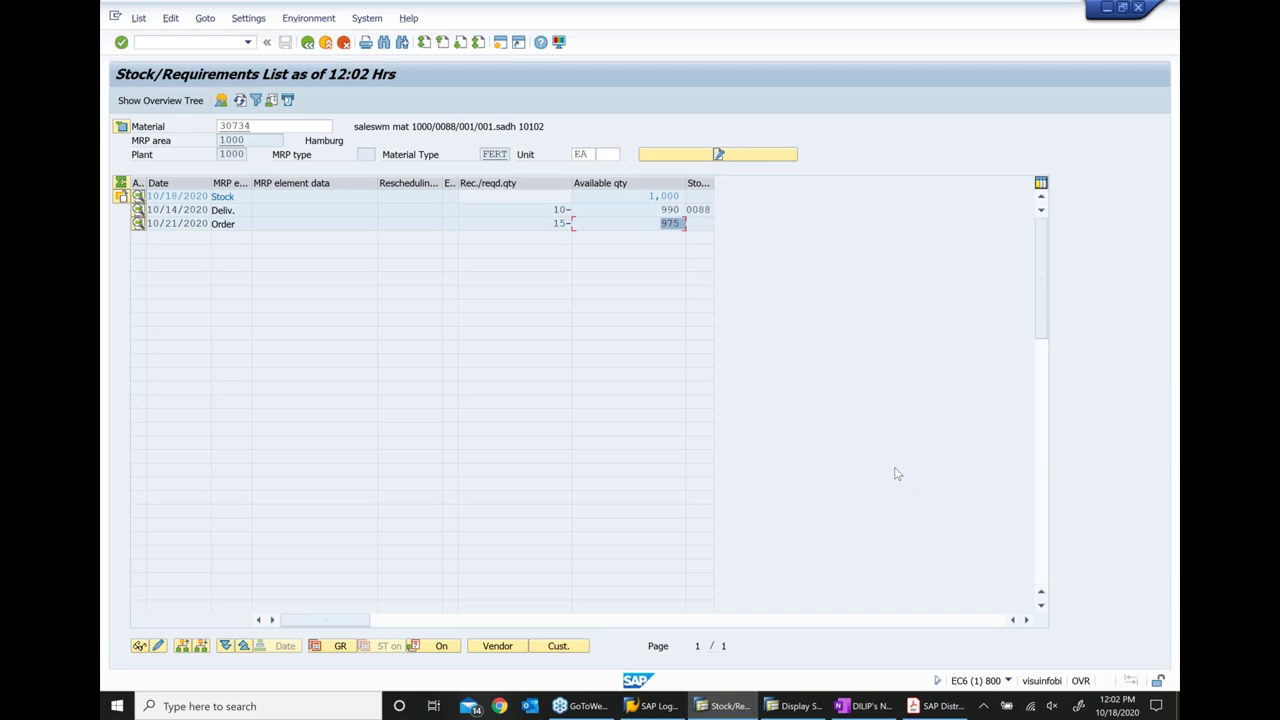
Copy the sales order number from the order display session and open VL10G for collective processing of sales and purchase orders due for delivery
click(795, 707)
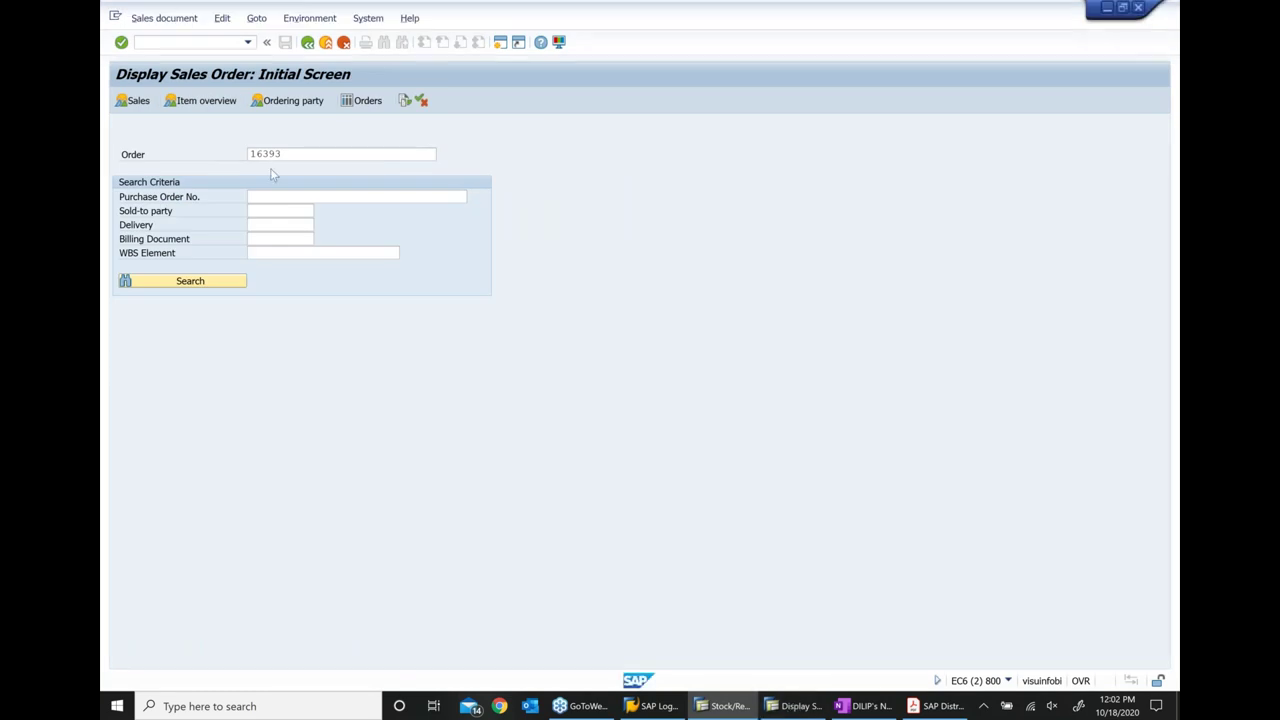
drag(300, 153, 141, 160)
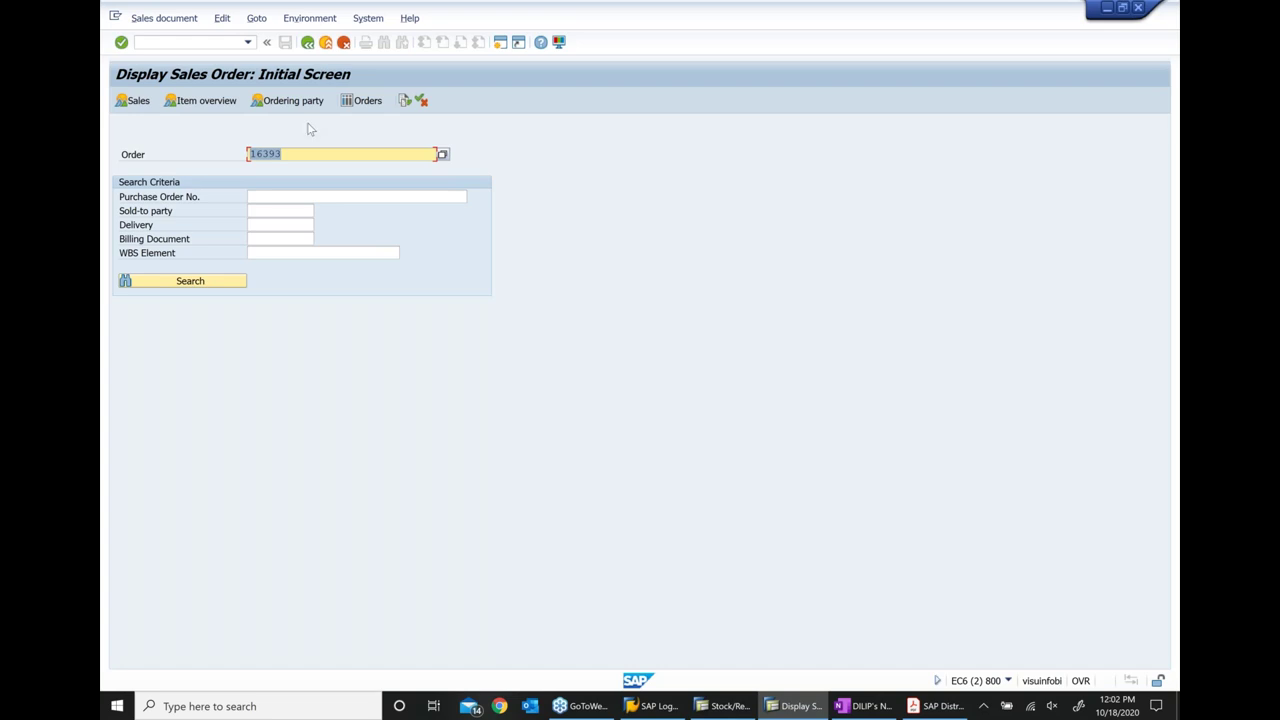
key(ctrl+c)
click(308, 43)
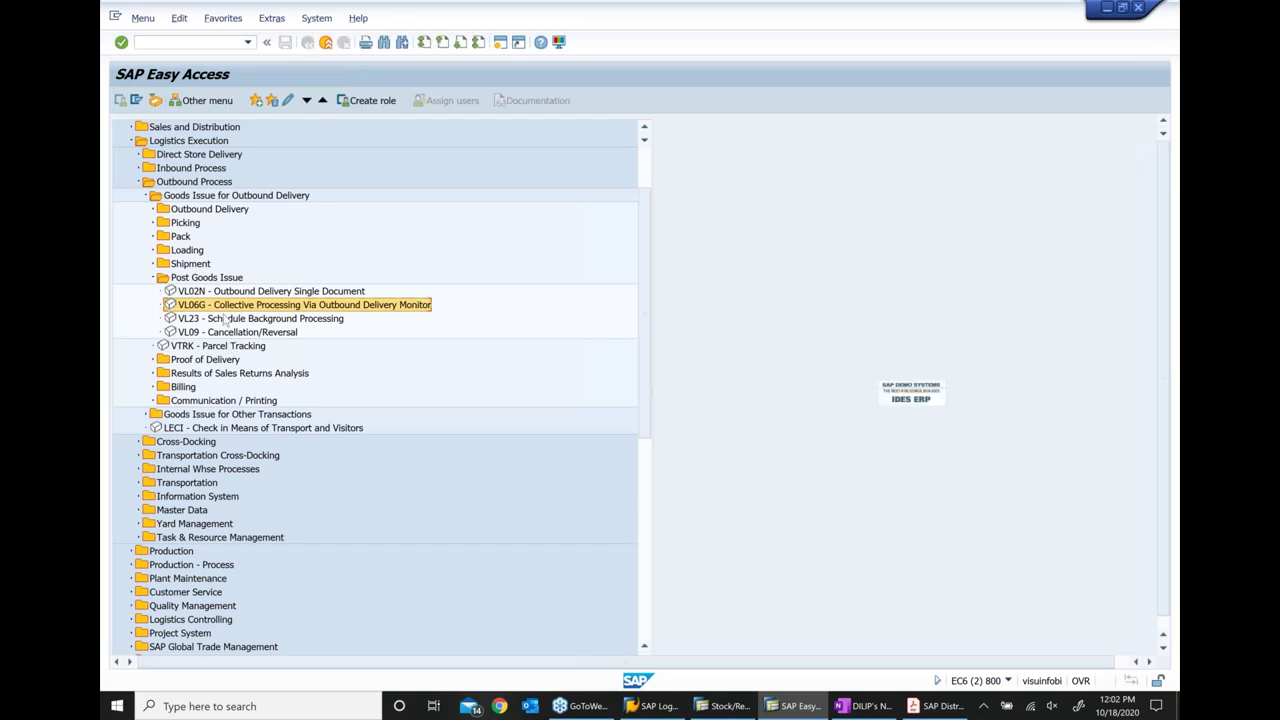
click(153, 209)
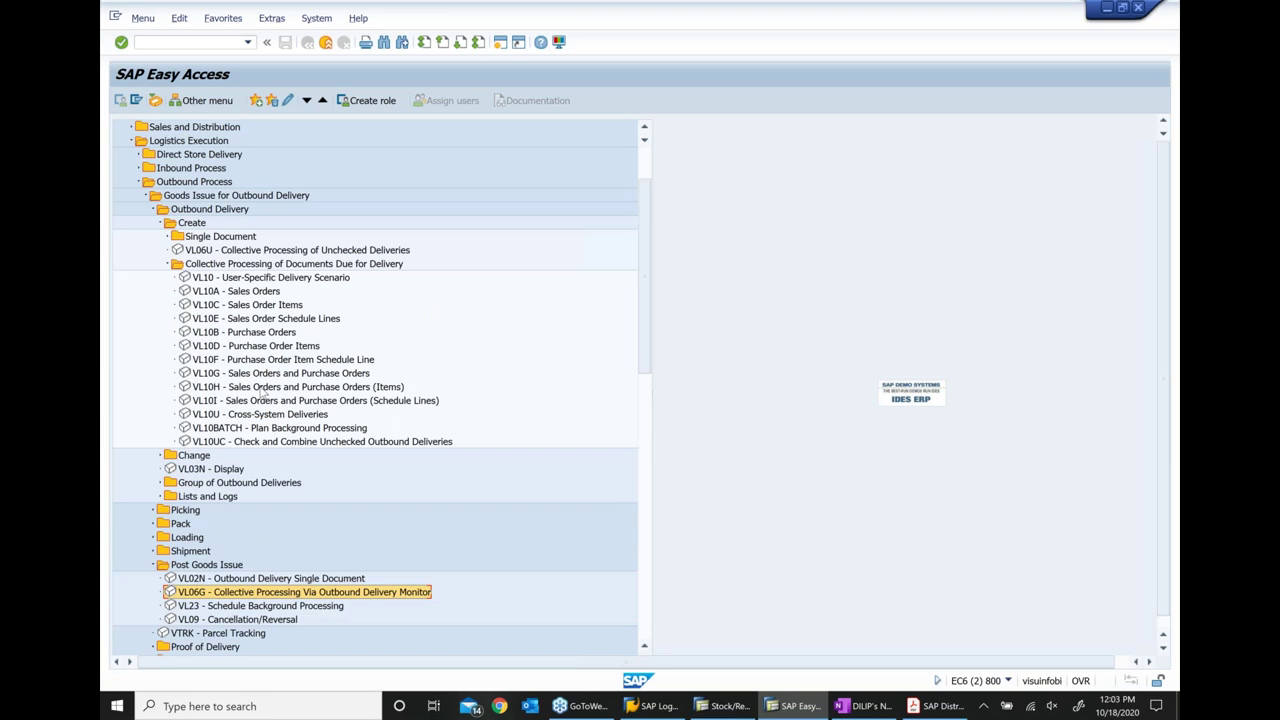
click(254, 374)
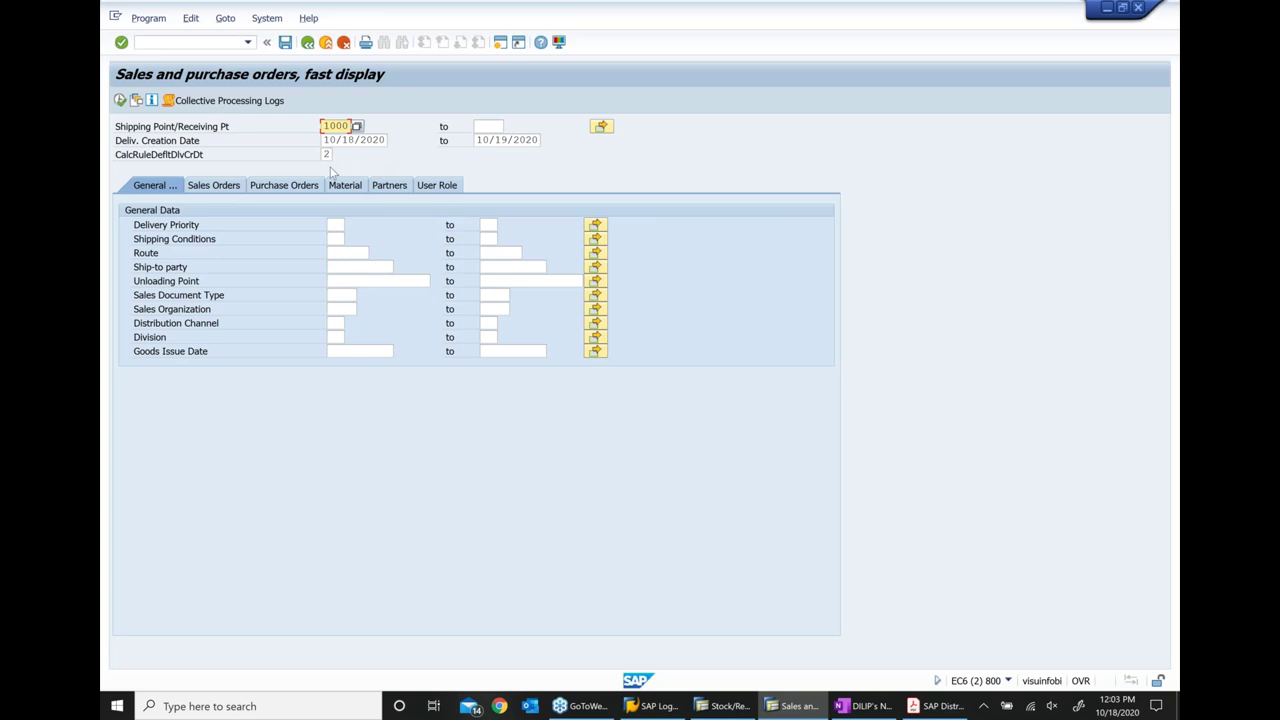
List the activities due for shipping using the All Up To Maximum Number date rule, the copied sales order number and None for excluded blocked deliveries
click(325, 155)
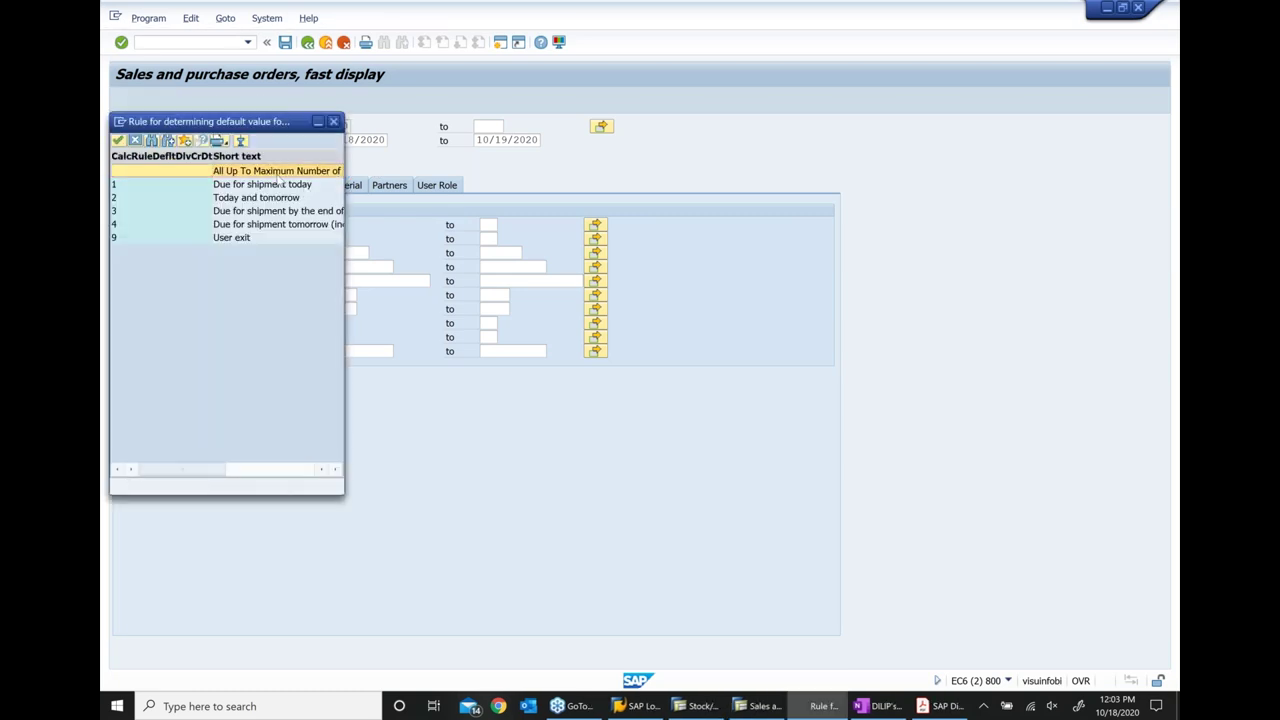
double_click(280, 178)
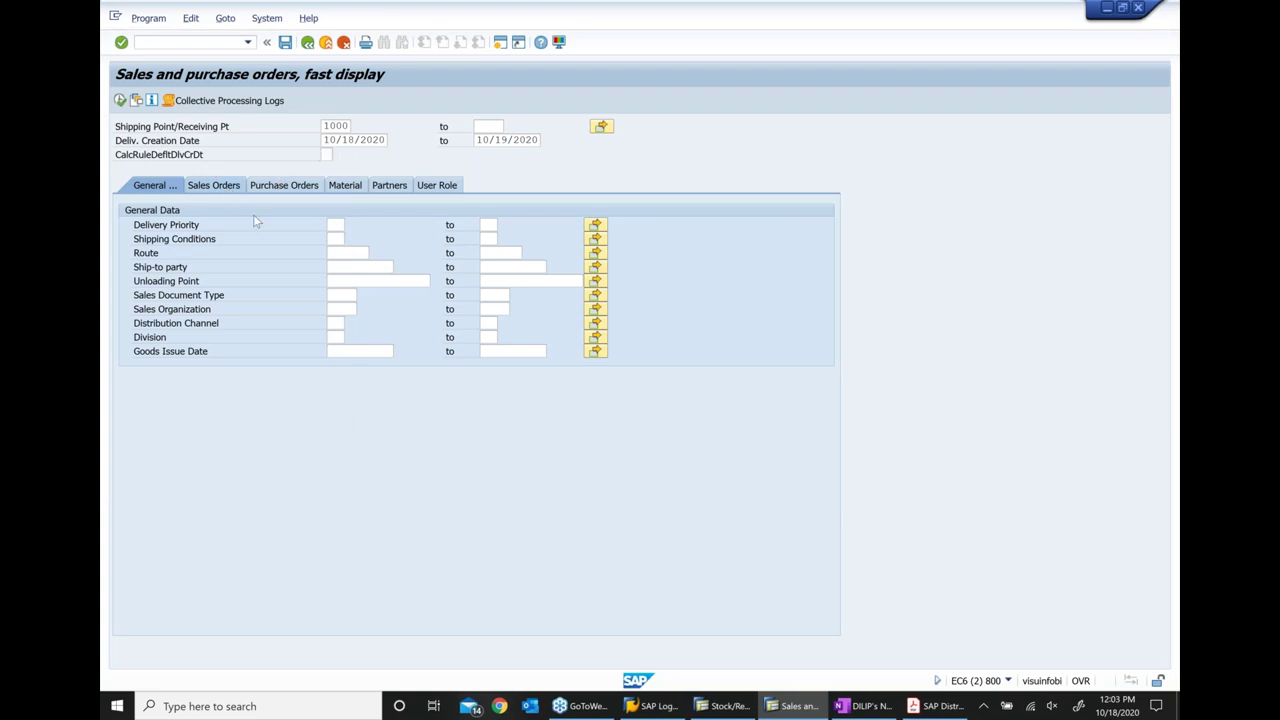
click(213, 185)
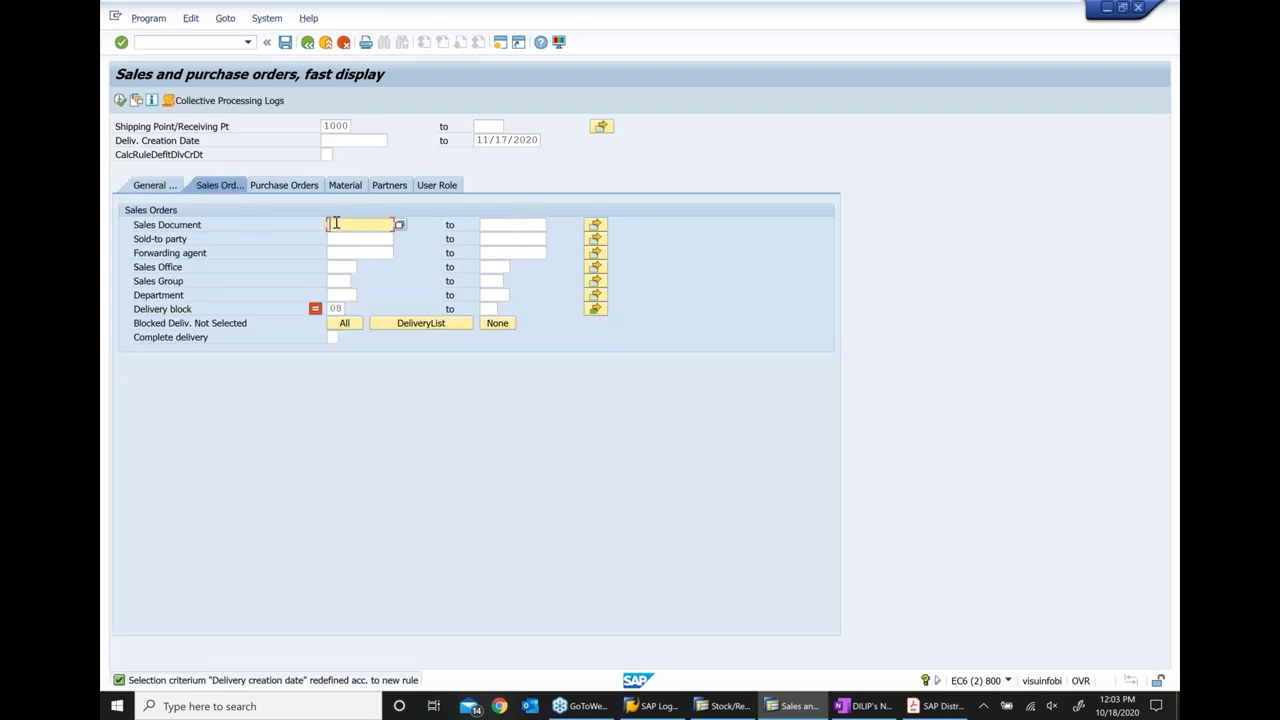
text(16393)
click(500, 324)
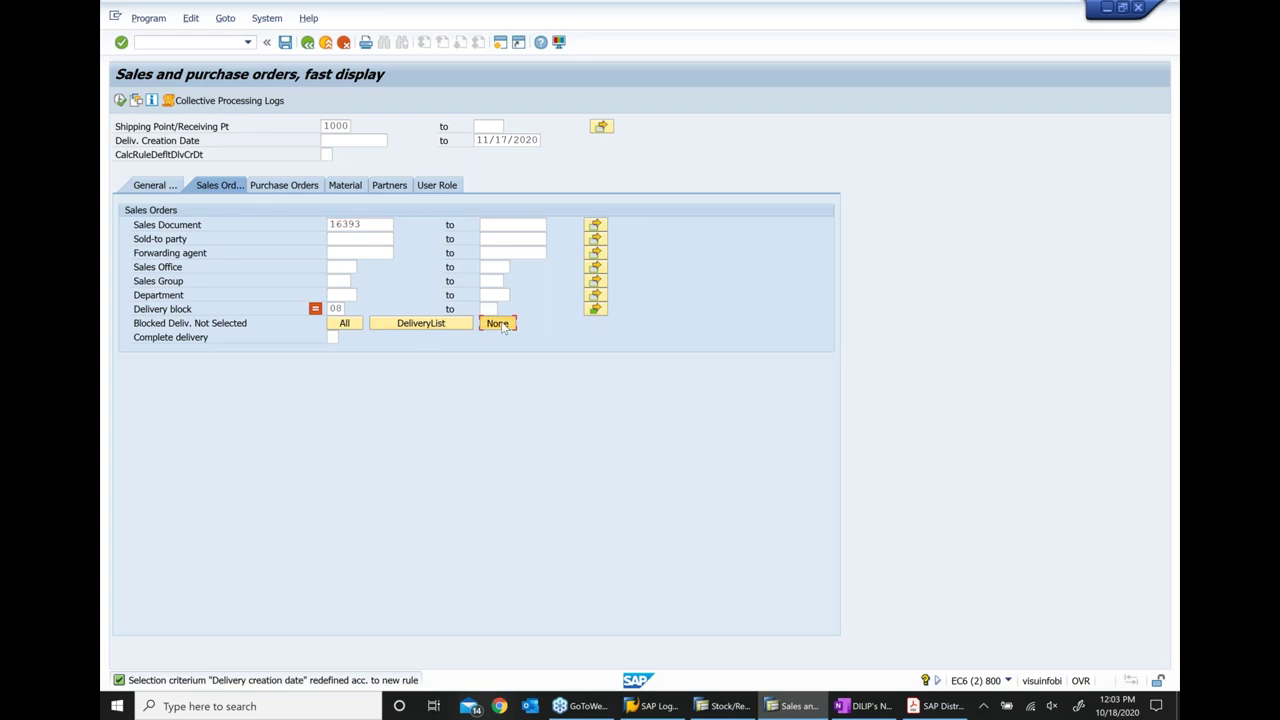
click(120, 100)
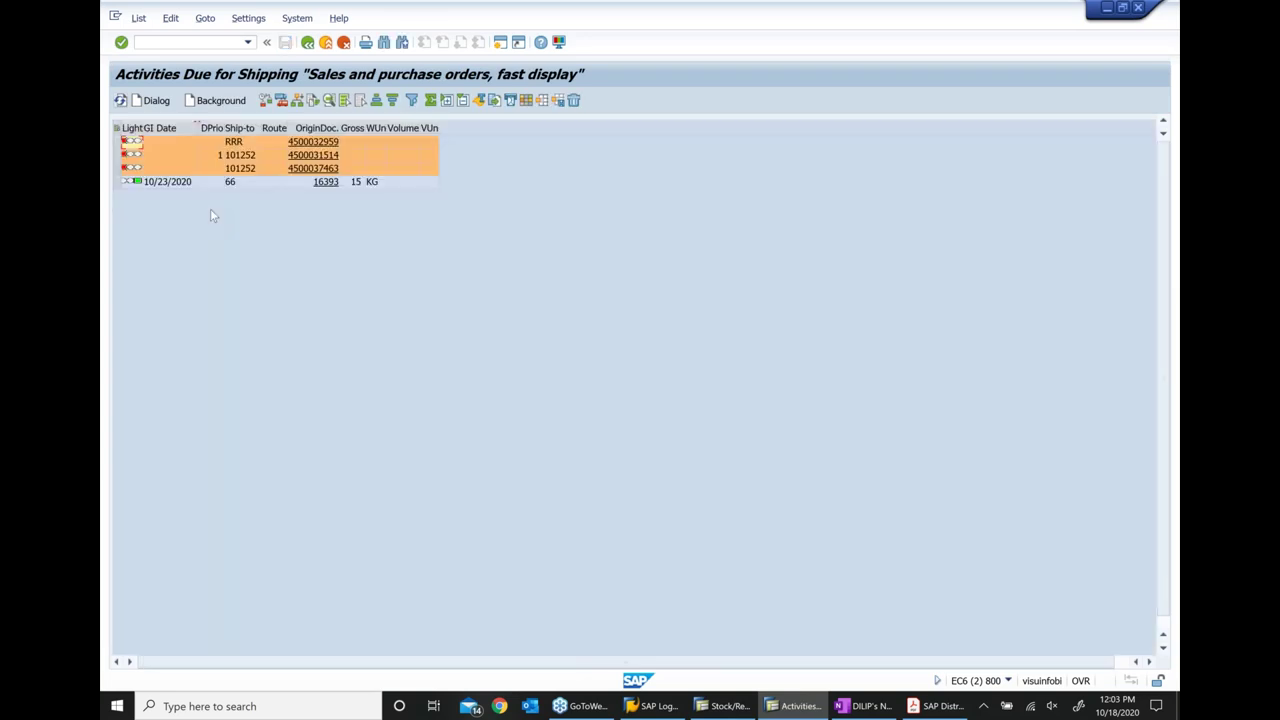
Select the 15 KG sales order line dated 10/23/2020 and create its delivery in dialog mode
click(183, 186)
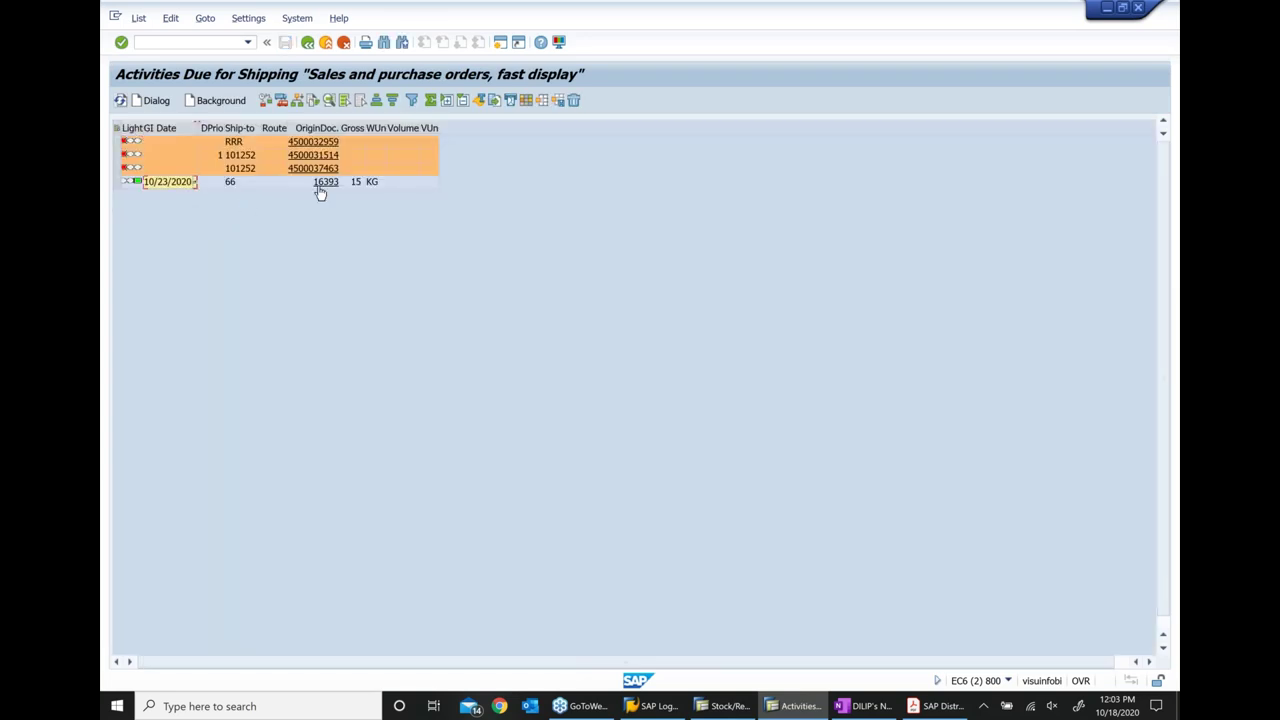
click(116, 183)
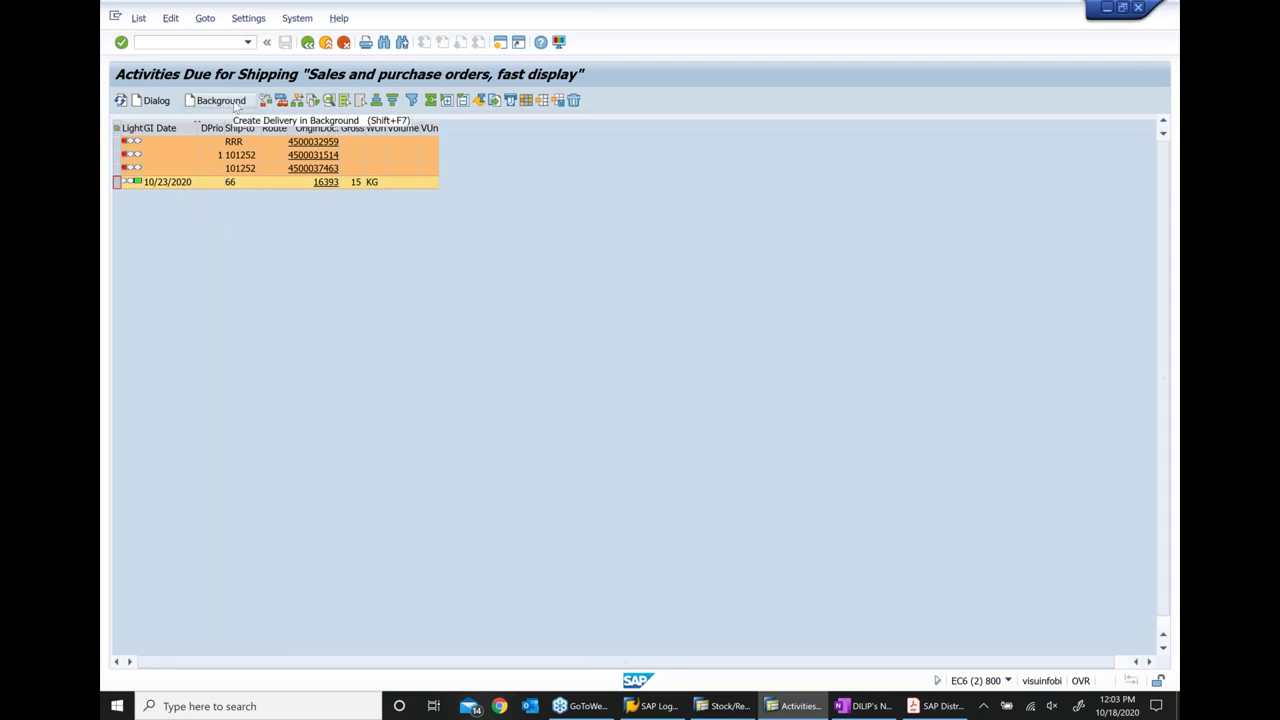
click(158, 102)
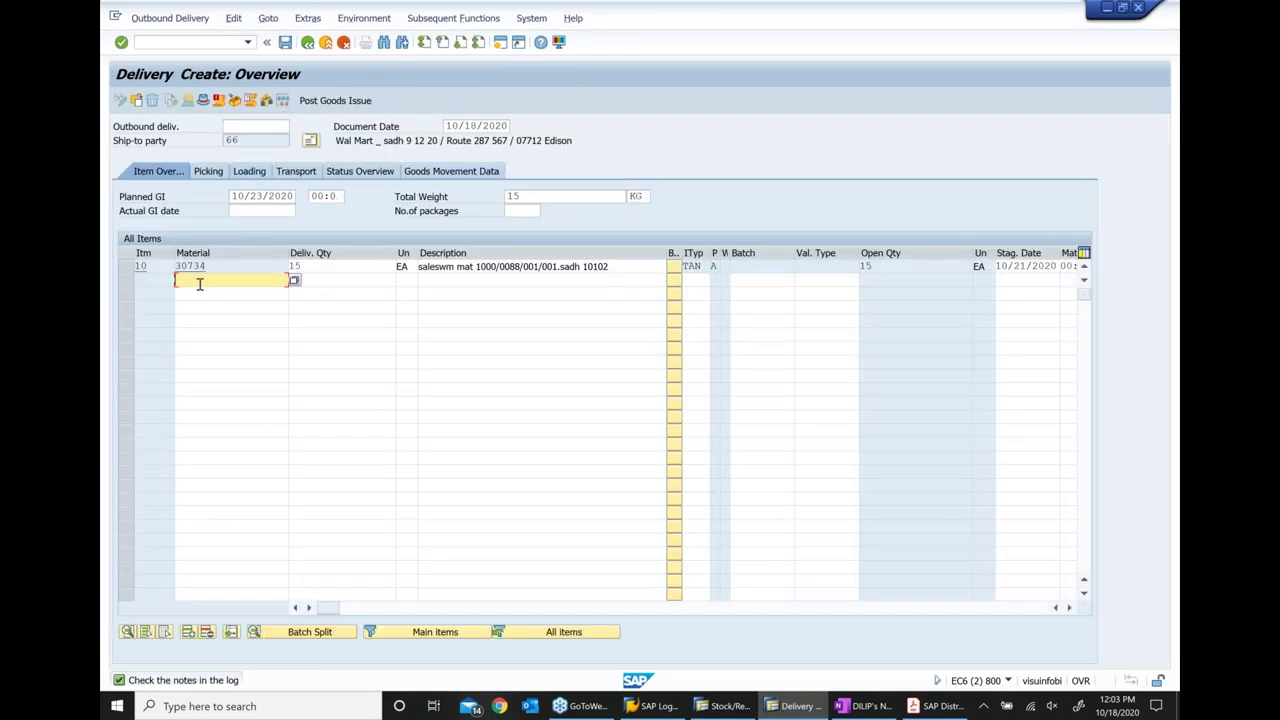
Check the overall picking and WM statuses in the delivery's picking data, and set the storage location of material 30734 to 0088
click(210, 178)
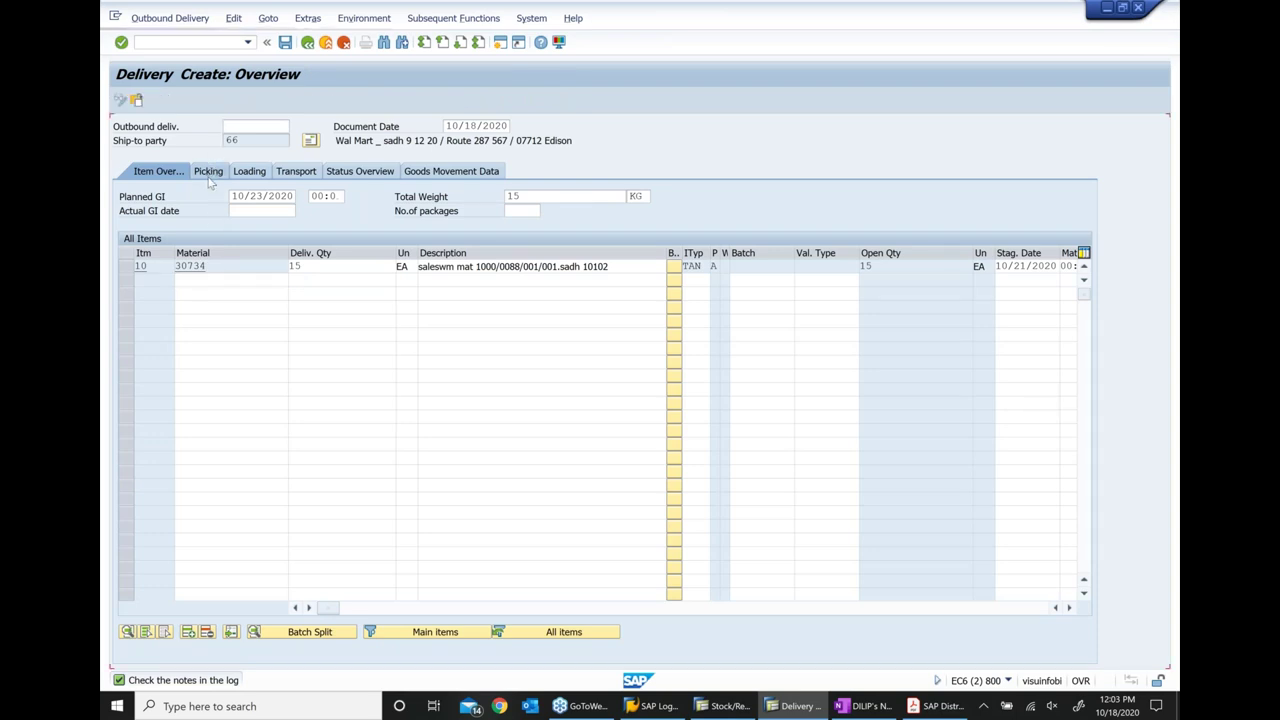
click(210, 176)
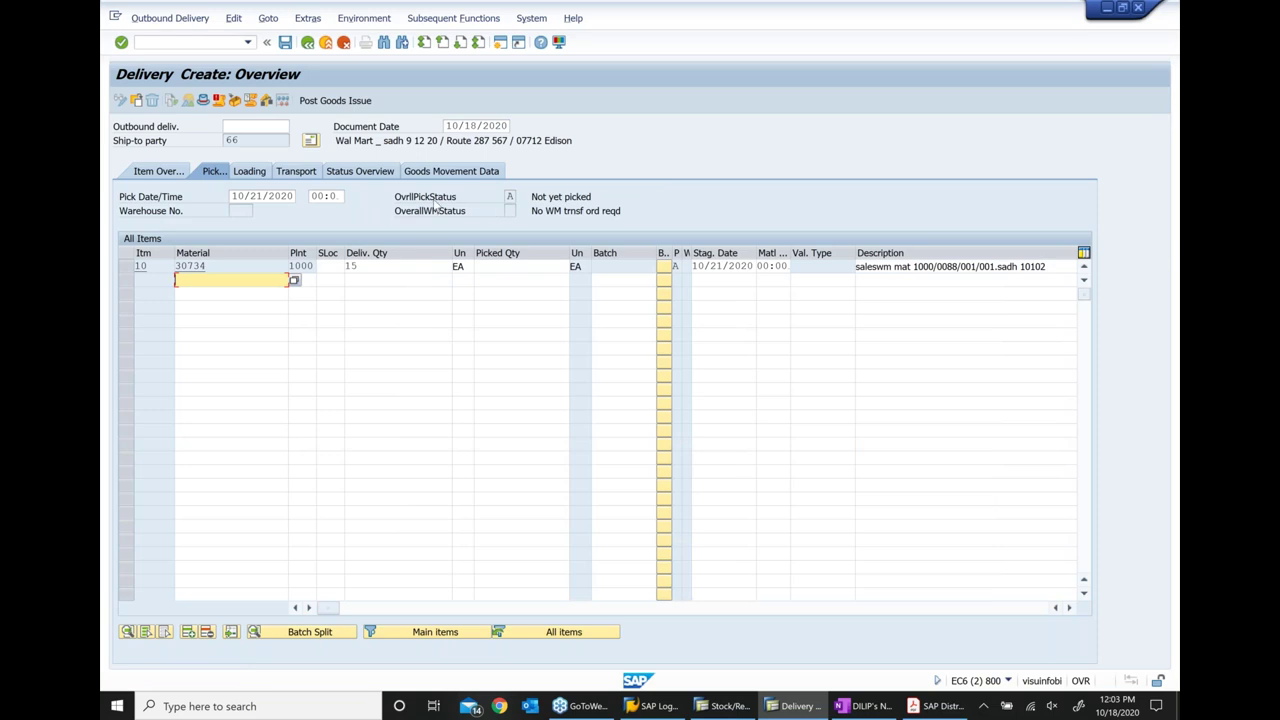
drag(604, 195, 390, 240)
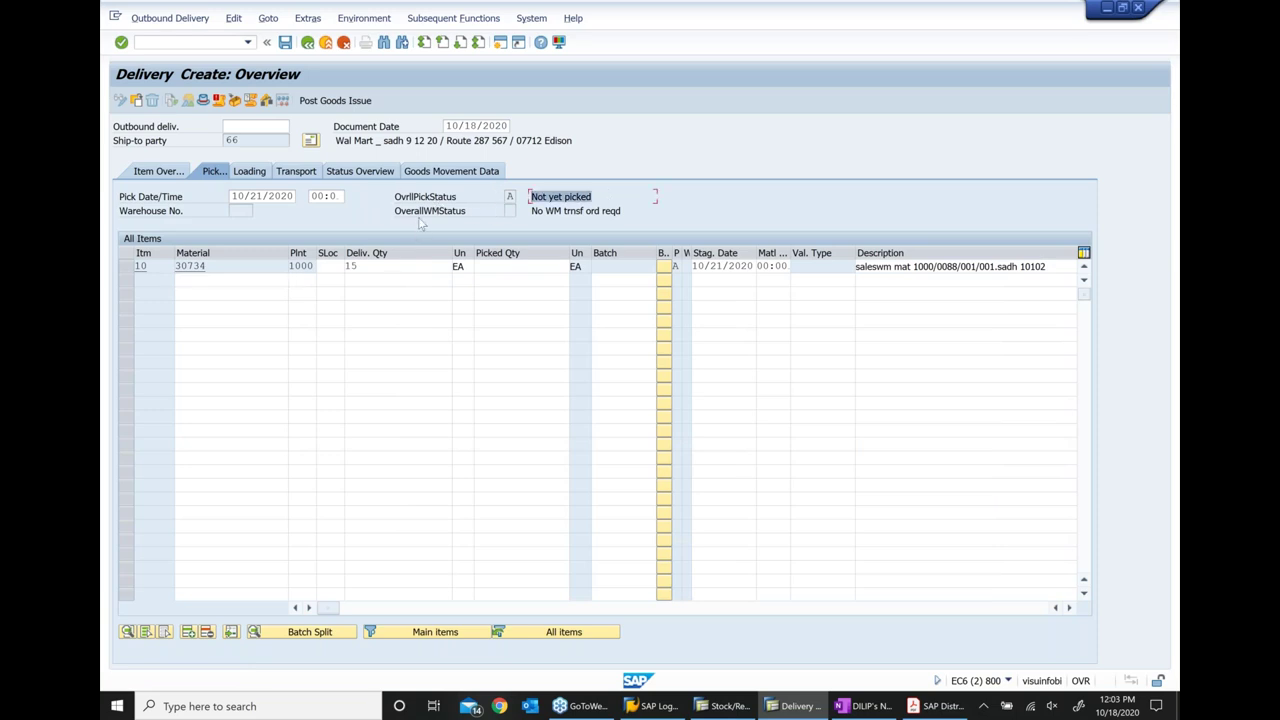
click(420, 214)
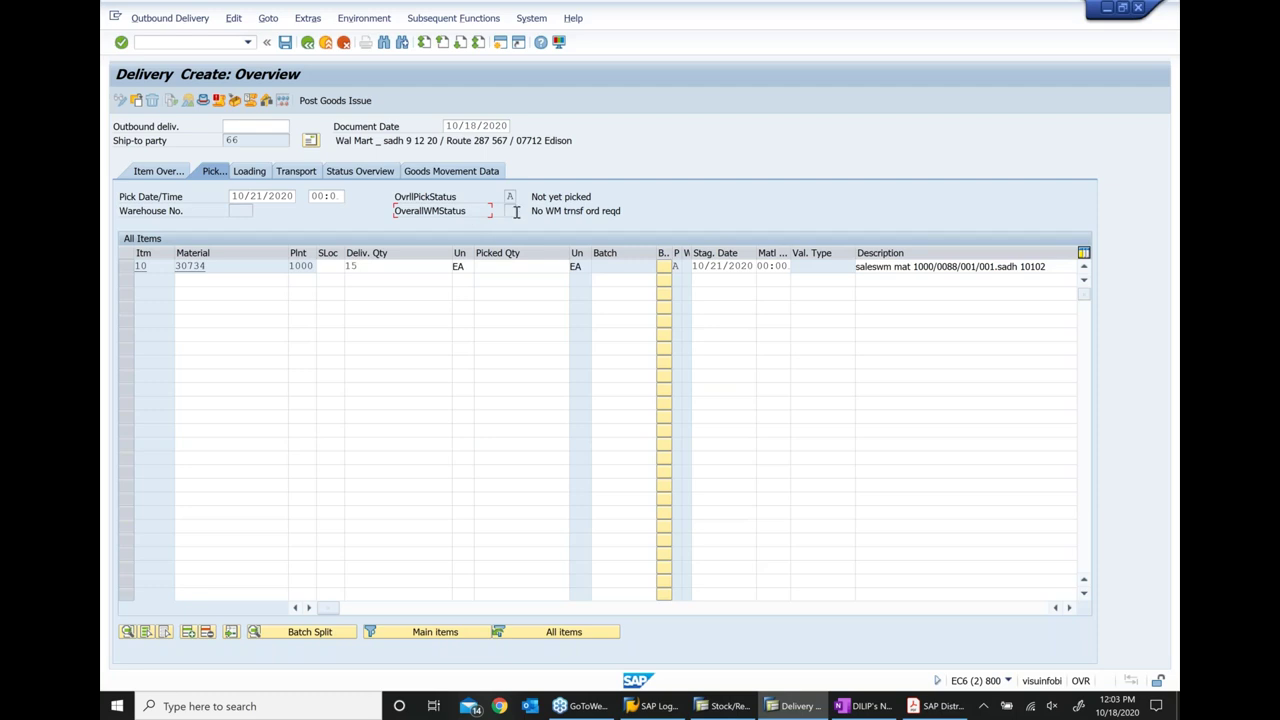
click(622, 211)
click(329, 266)
text(0088)
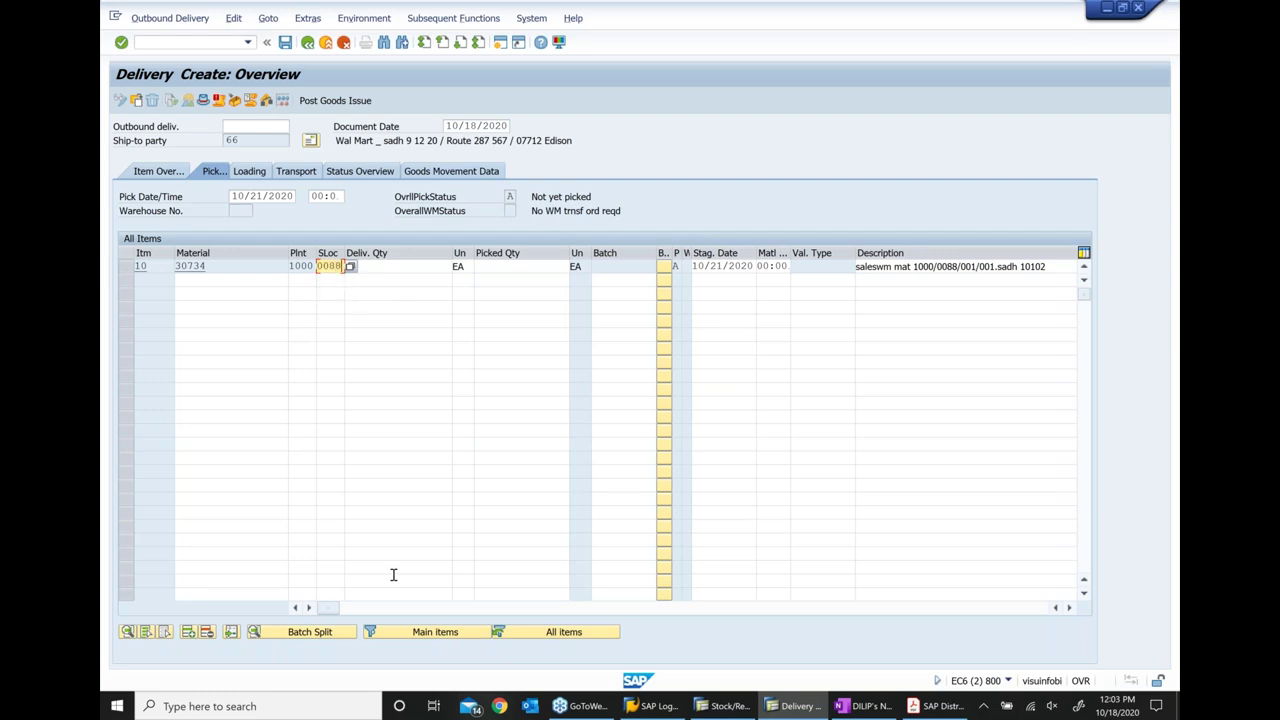
Confirm storage location 0088 to update the delivery's overall WM status, and save the outbound delivery
key(Return)
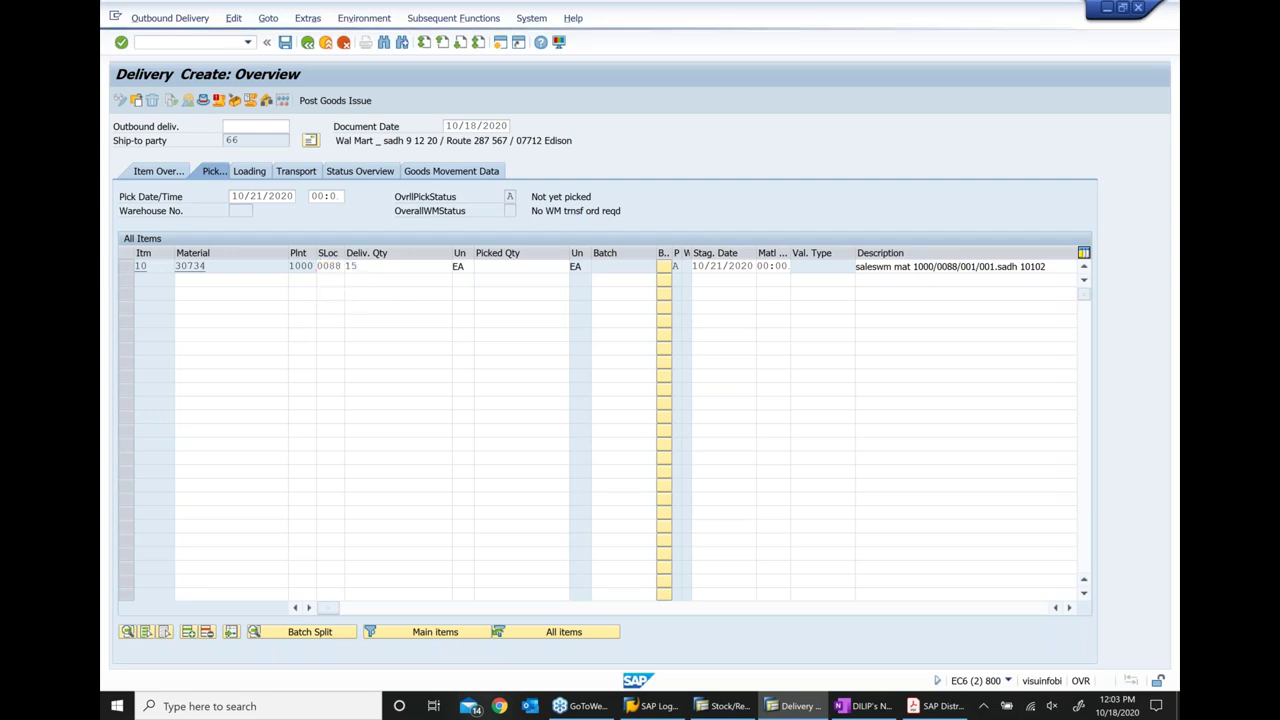
key(Return)
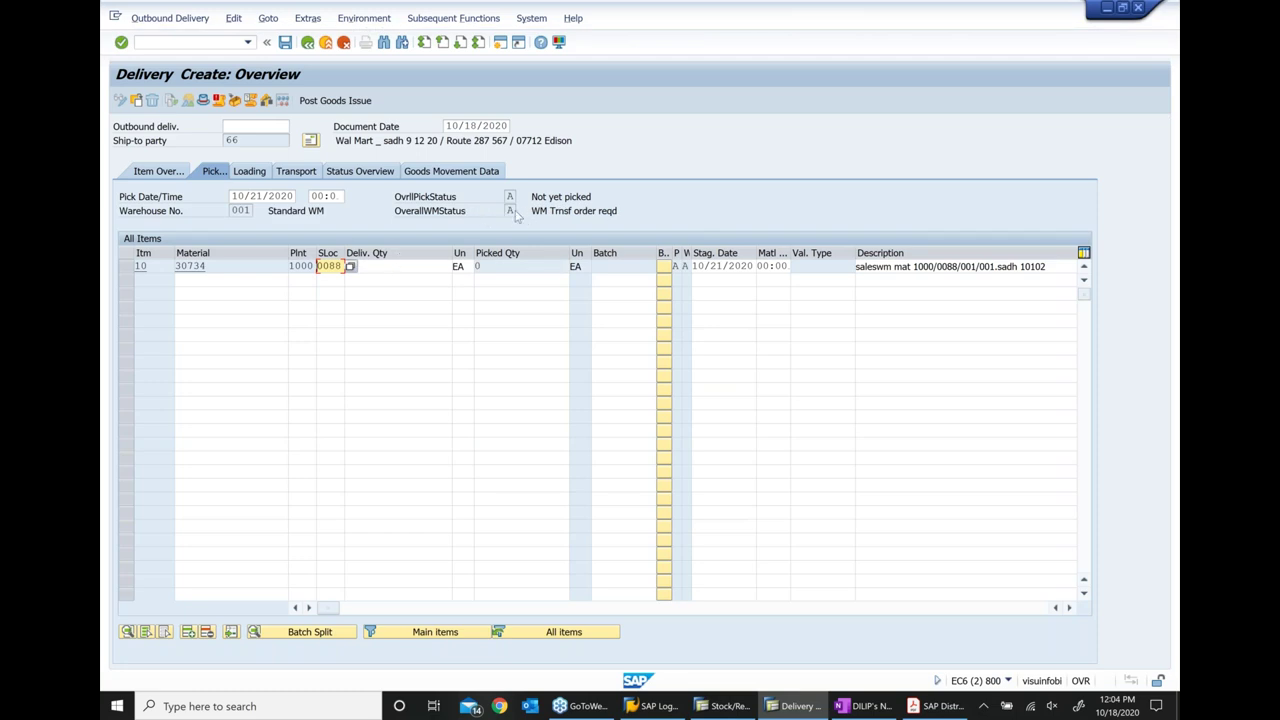
drag(530, 210, 733, 207)
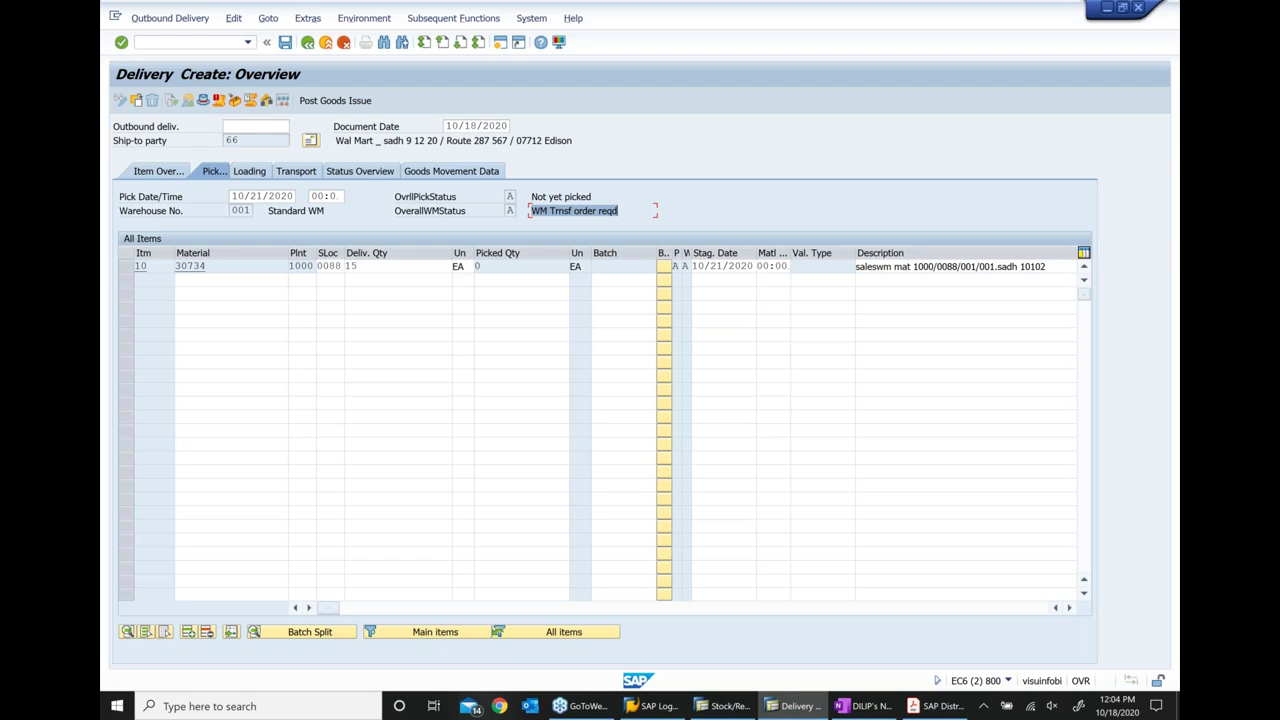
click(285, 43)
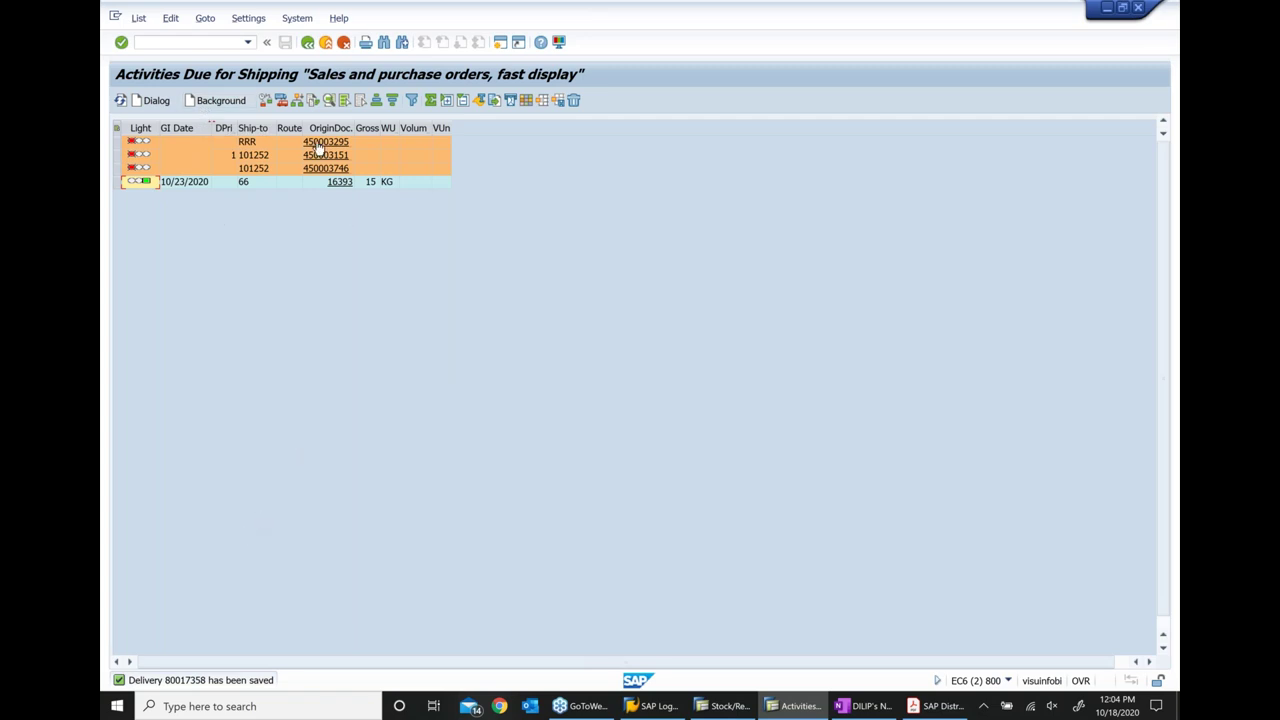
Leave the activities due for shipping and open VL02N for changing a single outbound delivery
click(311, 48)
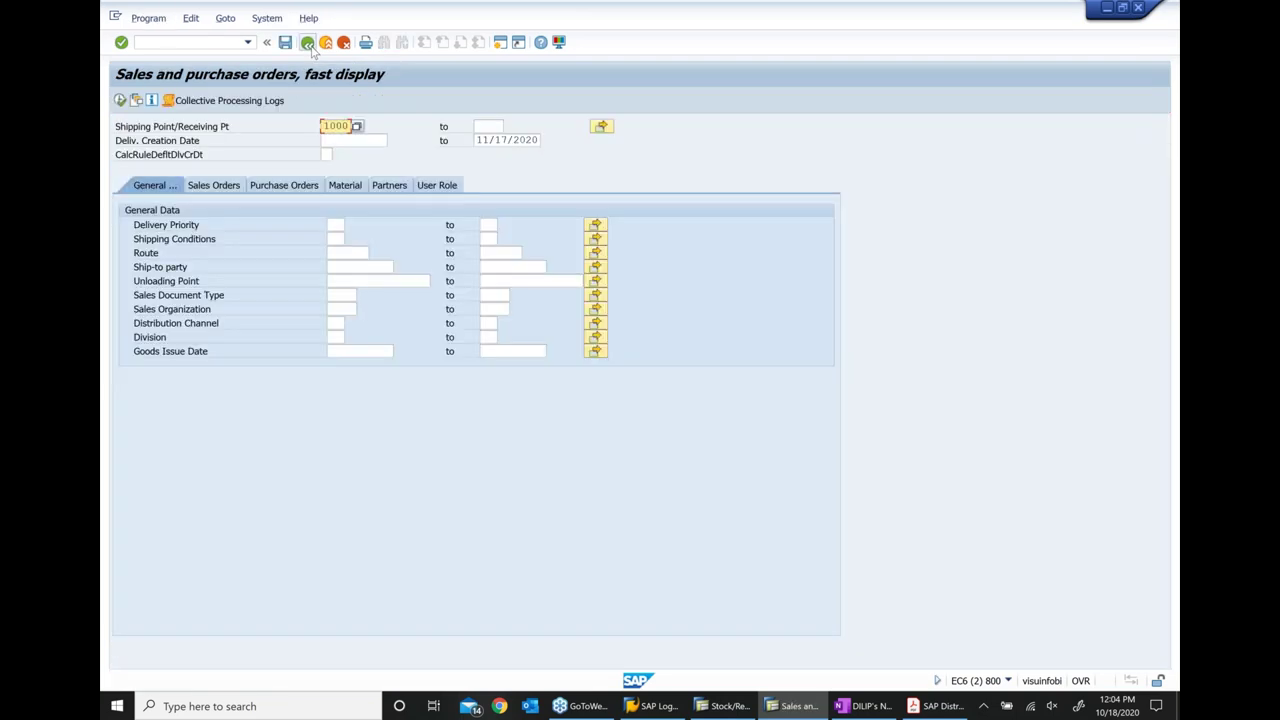
click(302, 47)
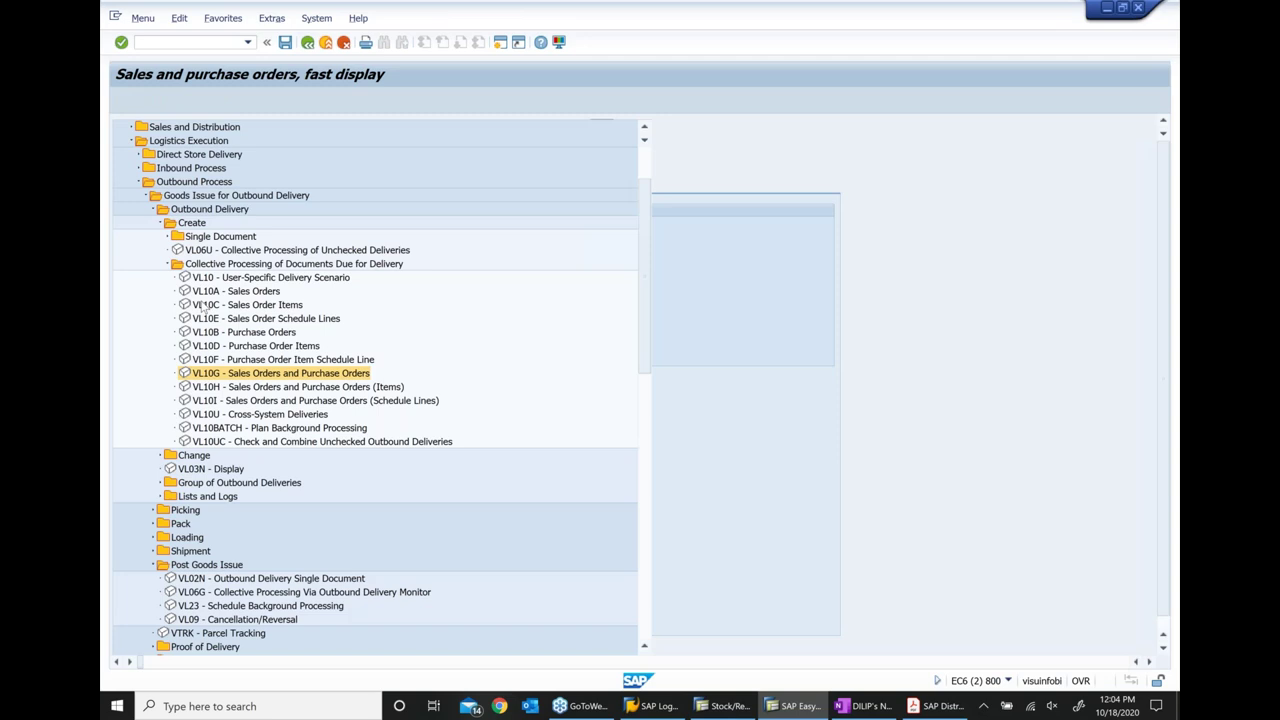
click(160, 456)
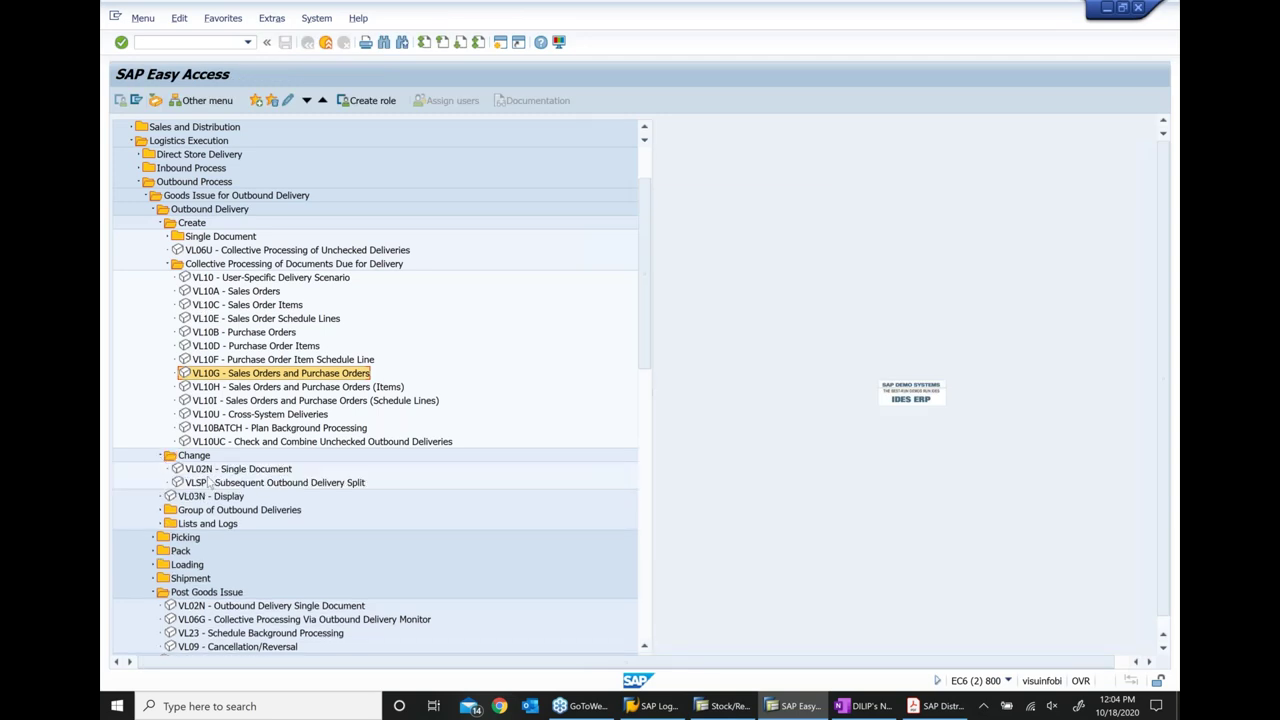
double_click(208, 476)
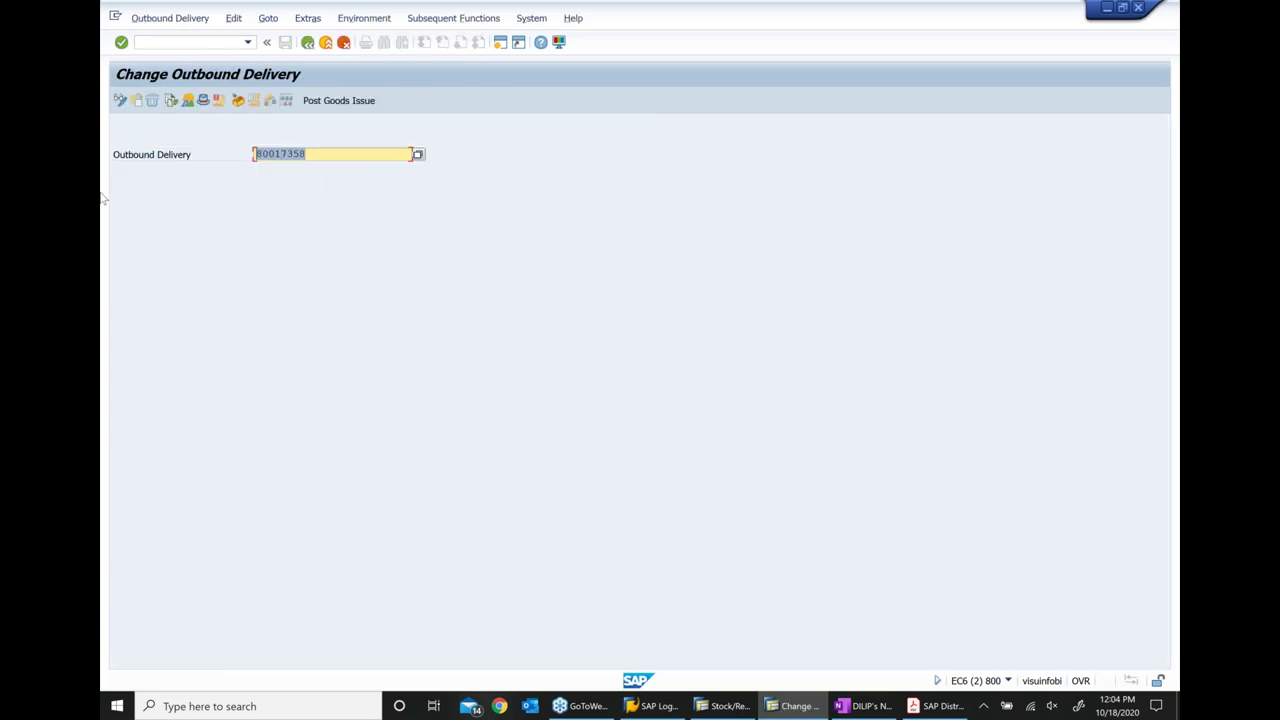
Switch to OneNote and add the new delivery's number after "Verify picking status ..A" in the warehouse-management picking exercise, separated by "..."
click(880, 706)
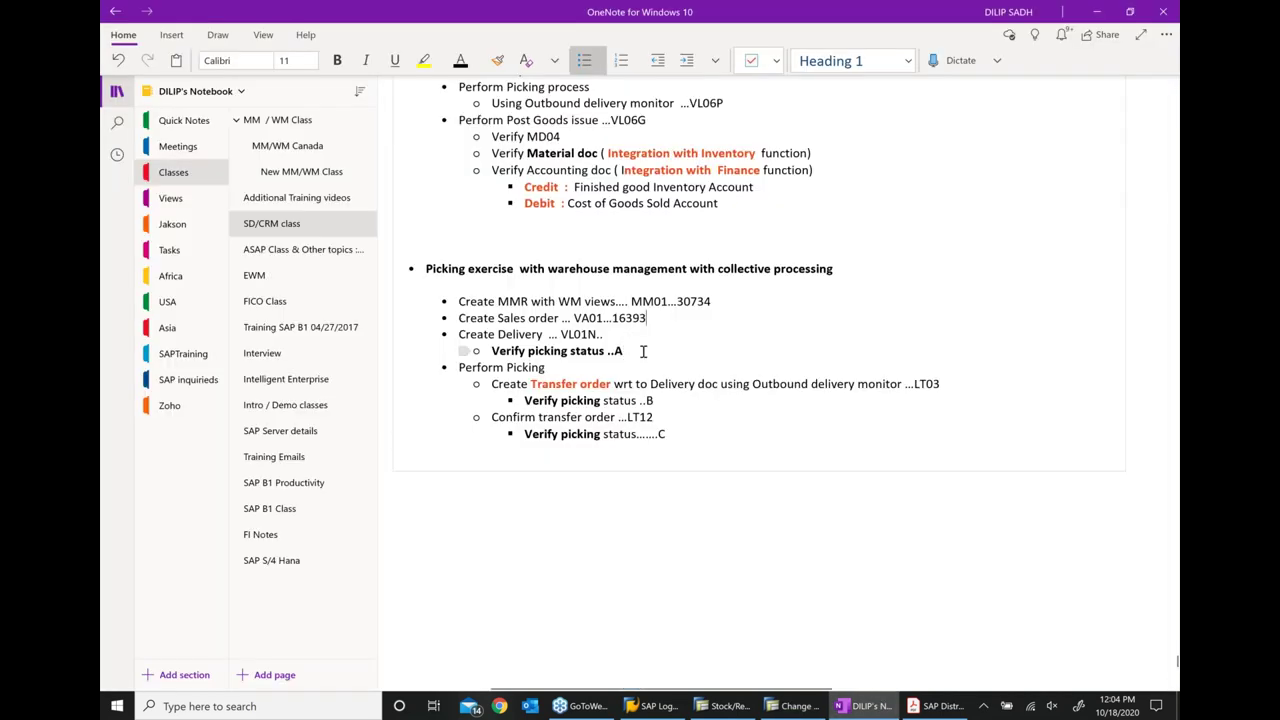
click(838, 350)
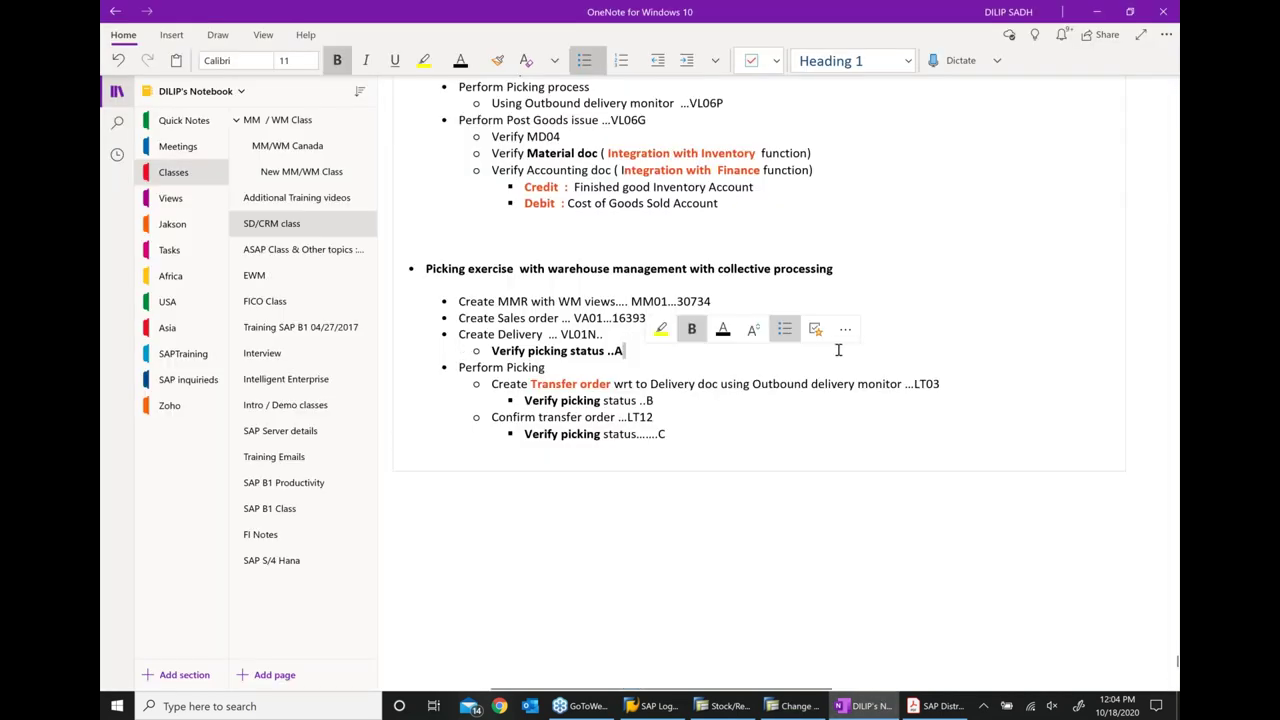
text(...)
text(80017358)
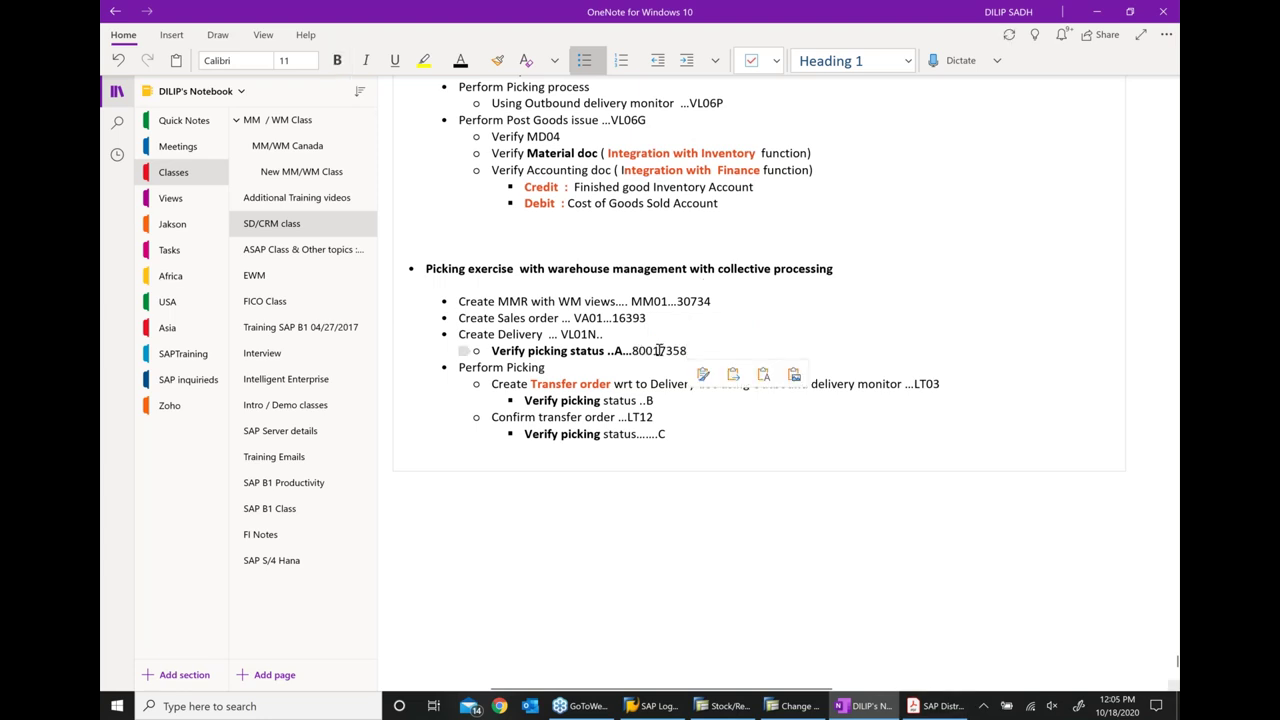
Switch to the stock/requirements list of material 30734, refresh it and check the MRP element of the 10/21/2020 requirement
click(735, 710)
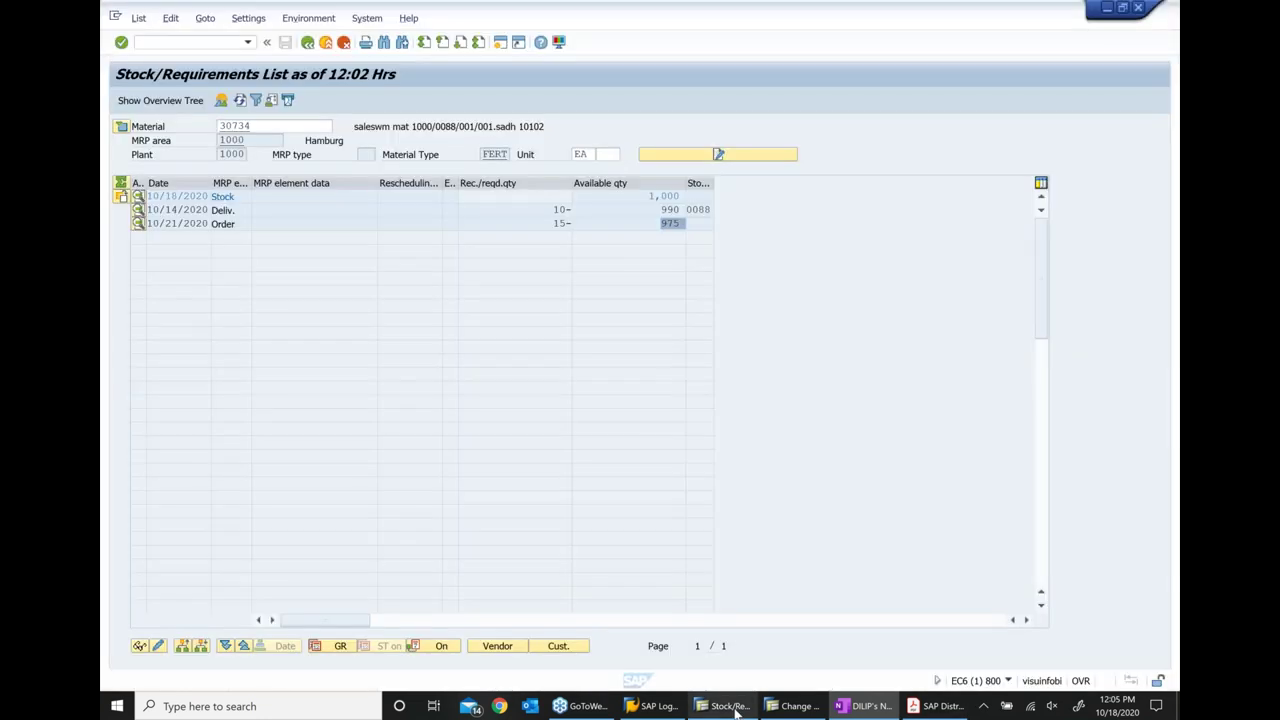
click(238, 223)
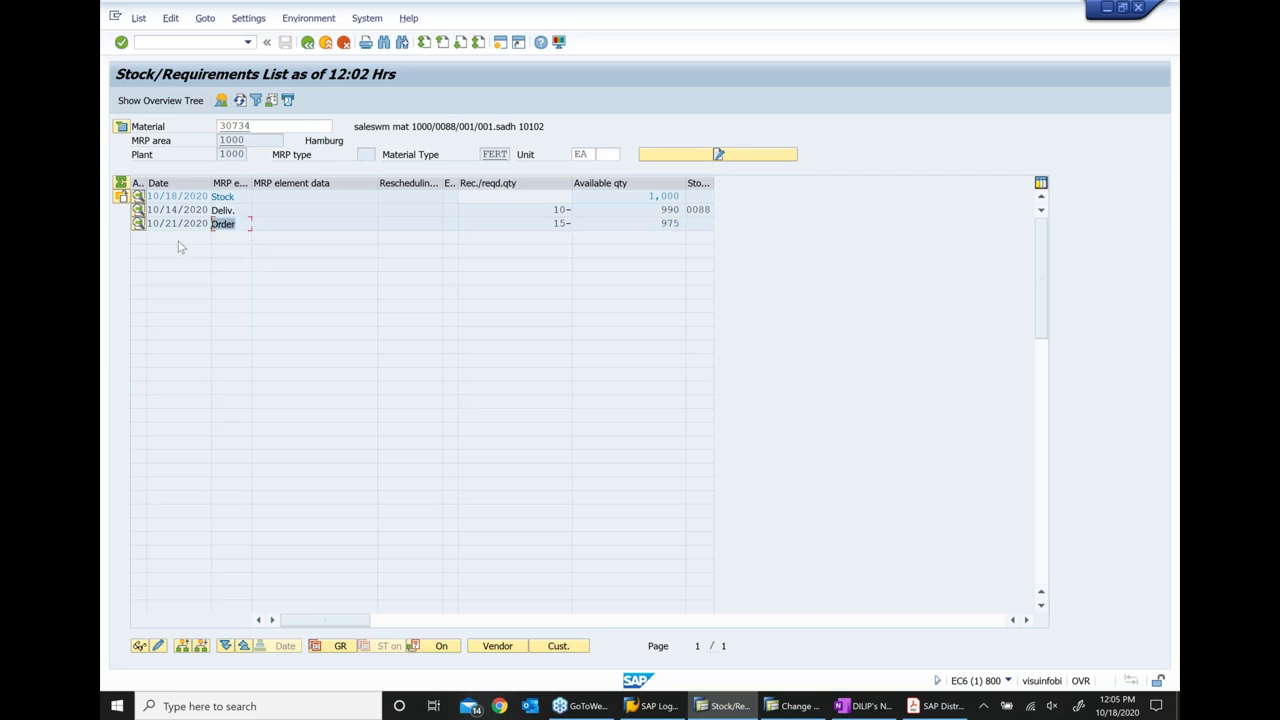
click(233, 210)
click(240, 223)
click(556, 223)
click(240, 100)
click(236, 225)
double_click(236, 225)
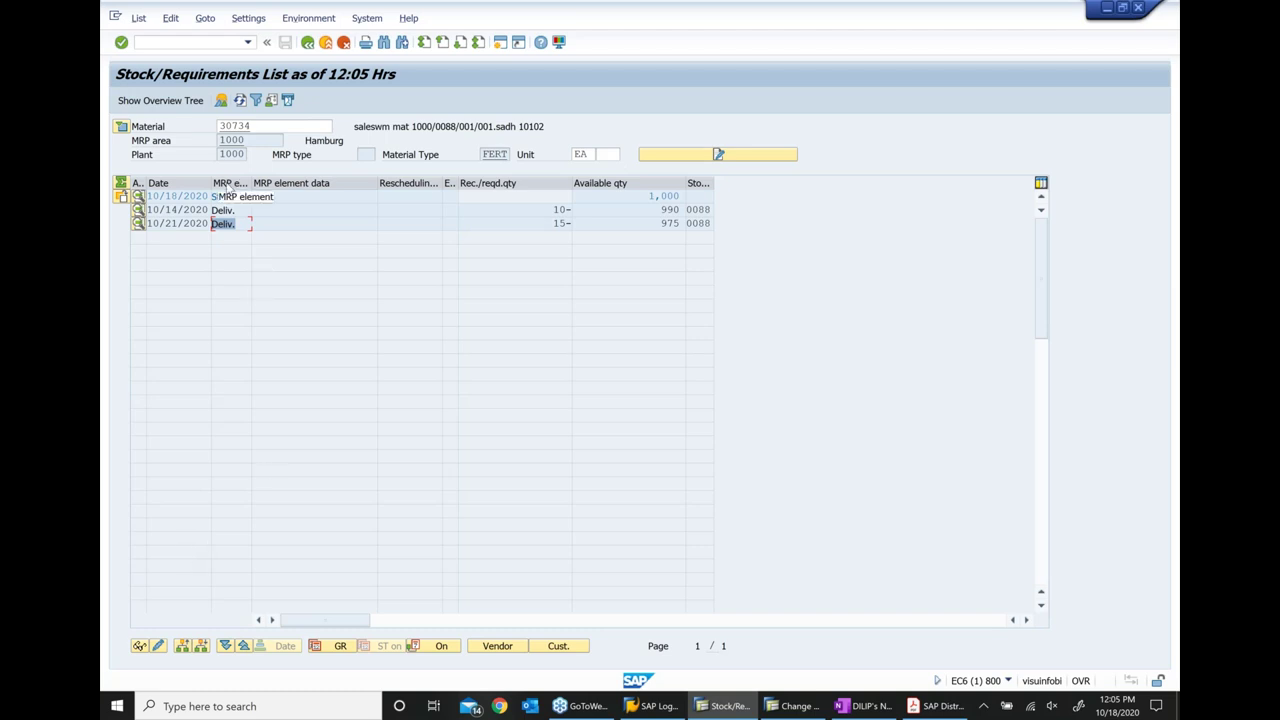
Leave the outbound delivery change transaction and expand the Create Transfer Order folder under Picking in the SAP Easy Access tree
click(787, 705)
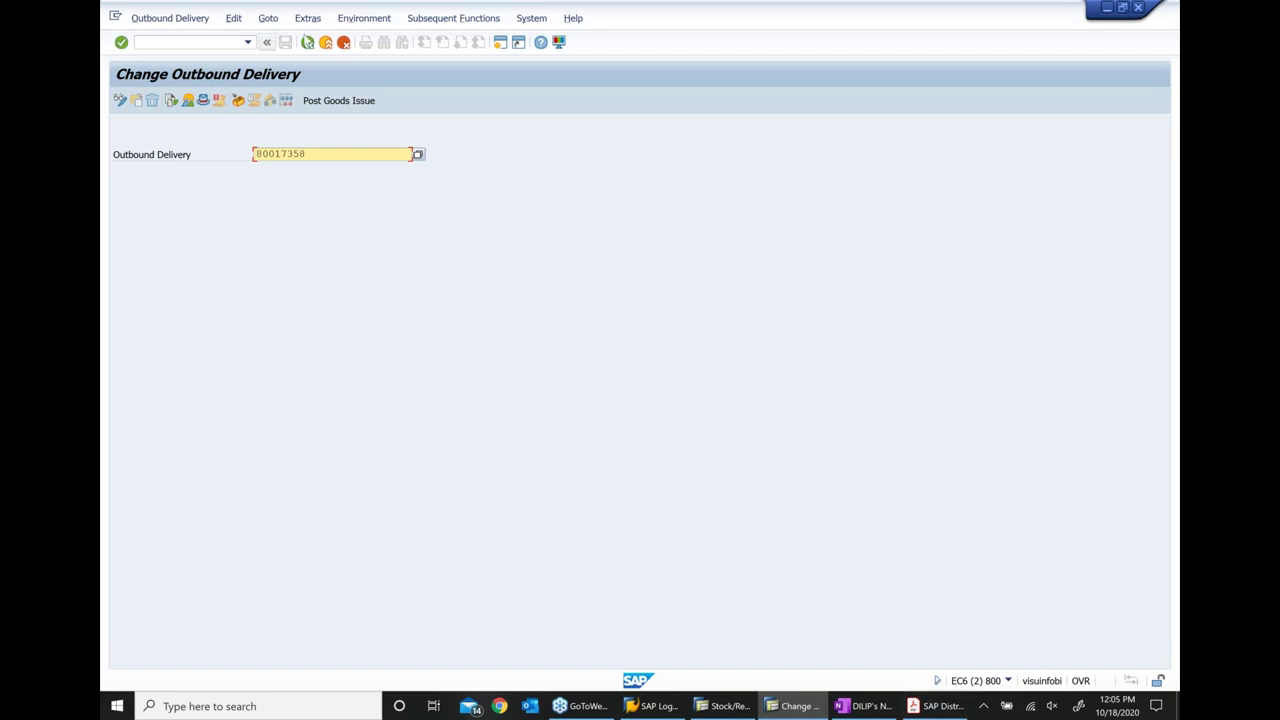
click(308, 43)
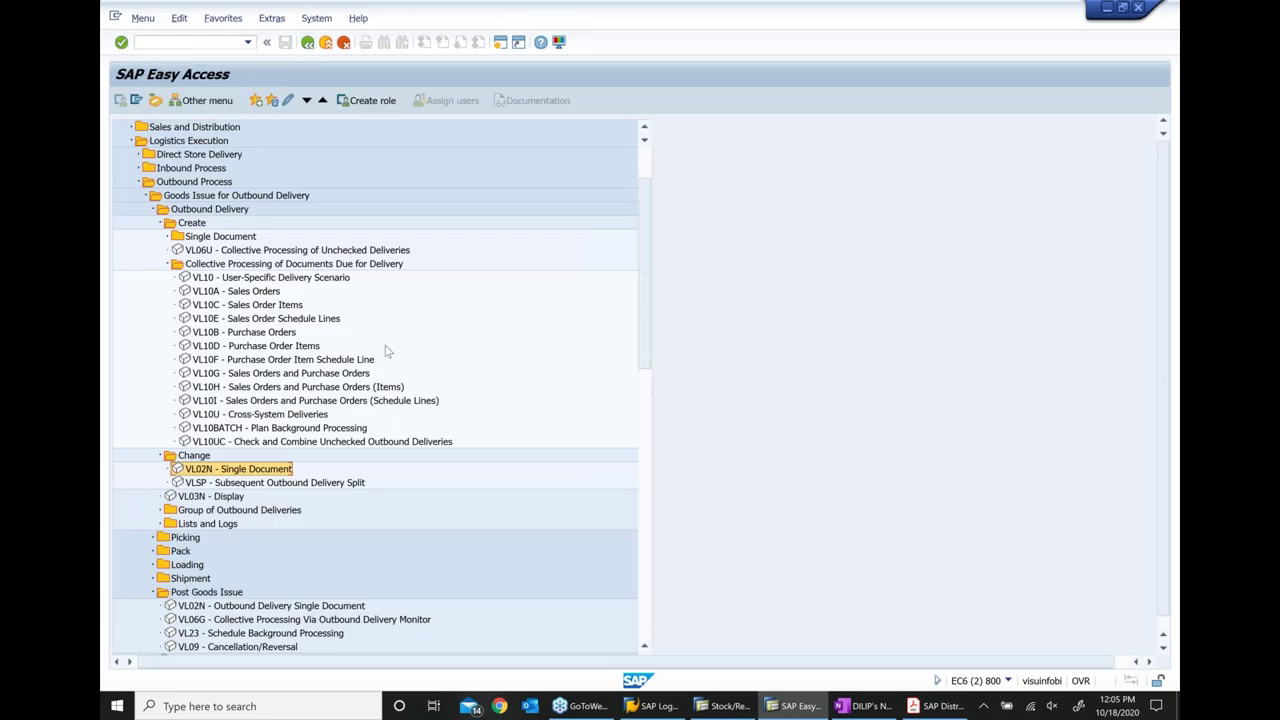
click(167, 264)
scroll(300, 350, down, 3)
click(183, 319)
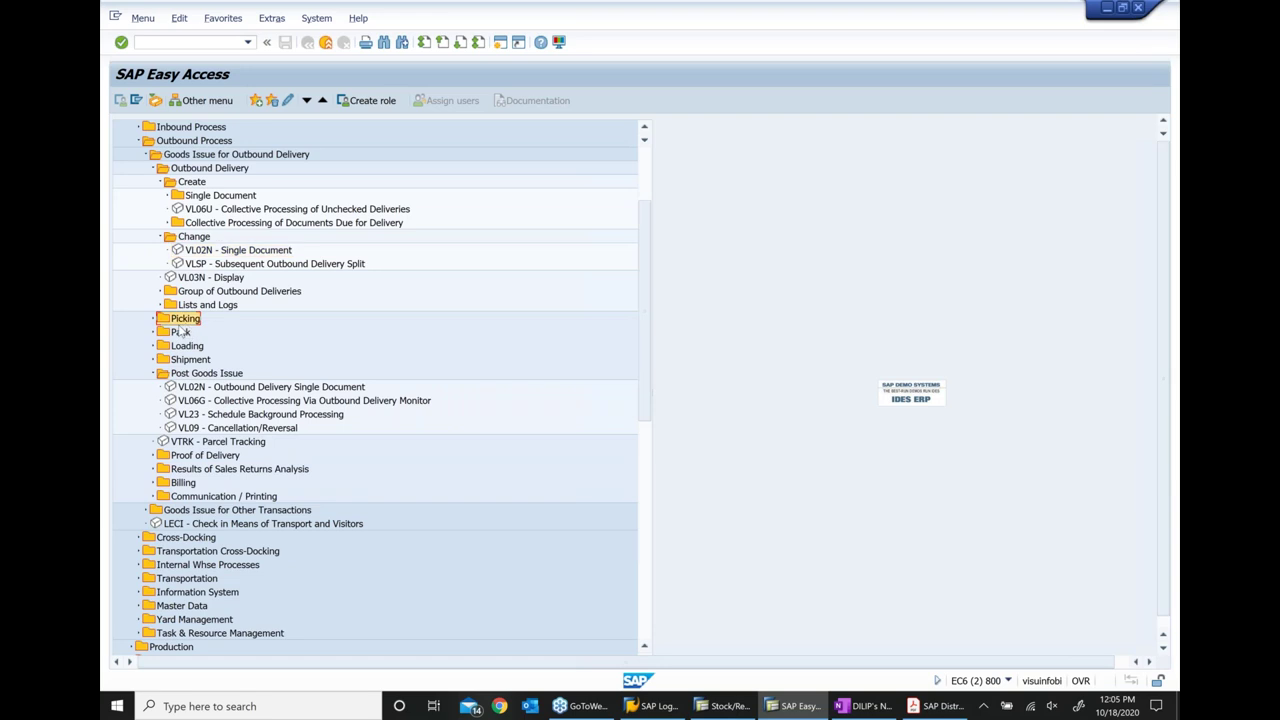
click(155, 318)
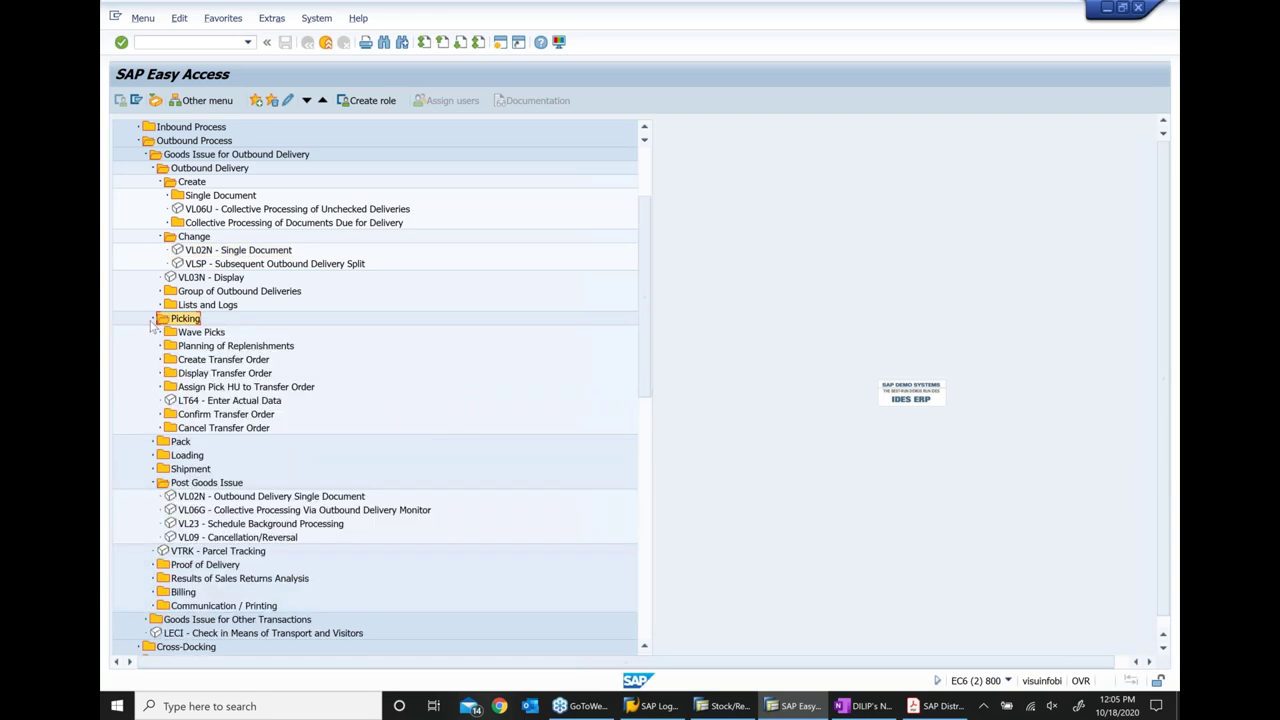
click(243, 360)
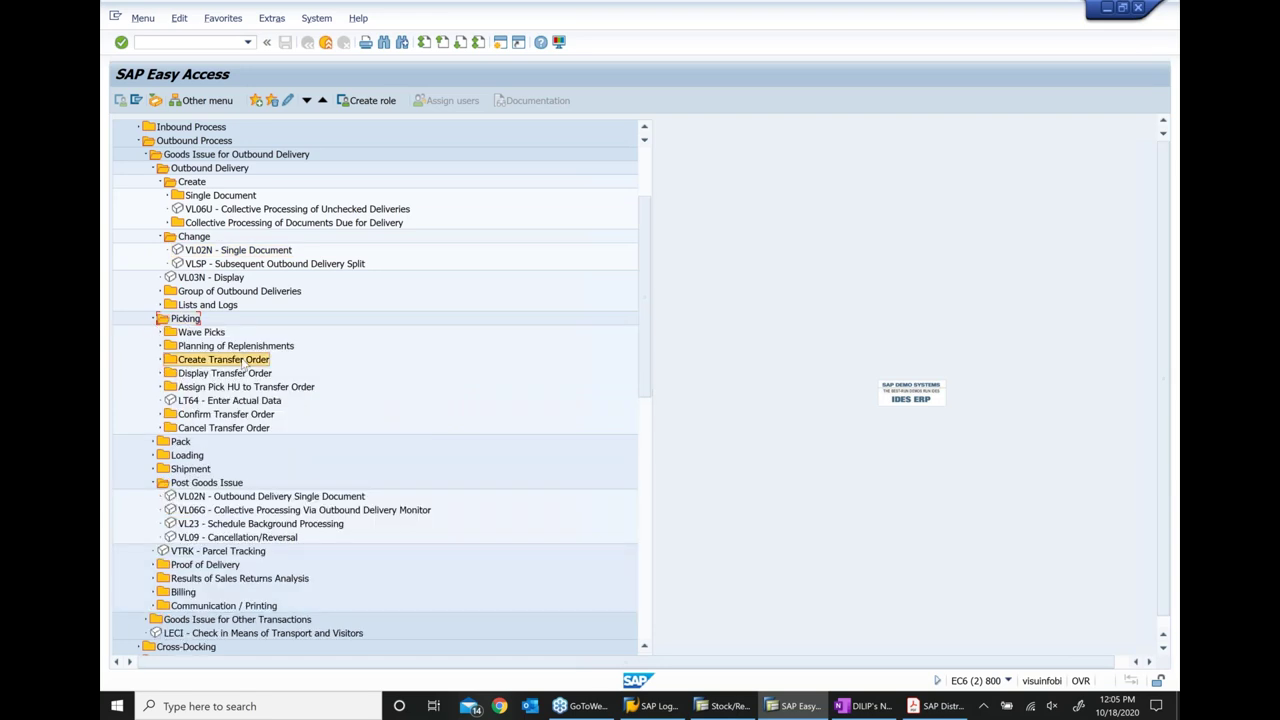
click(160, 360)
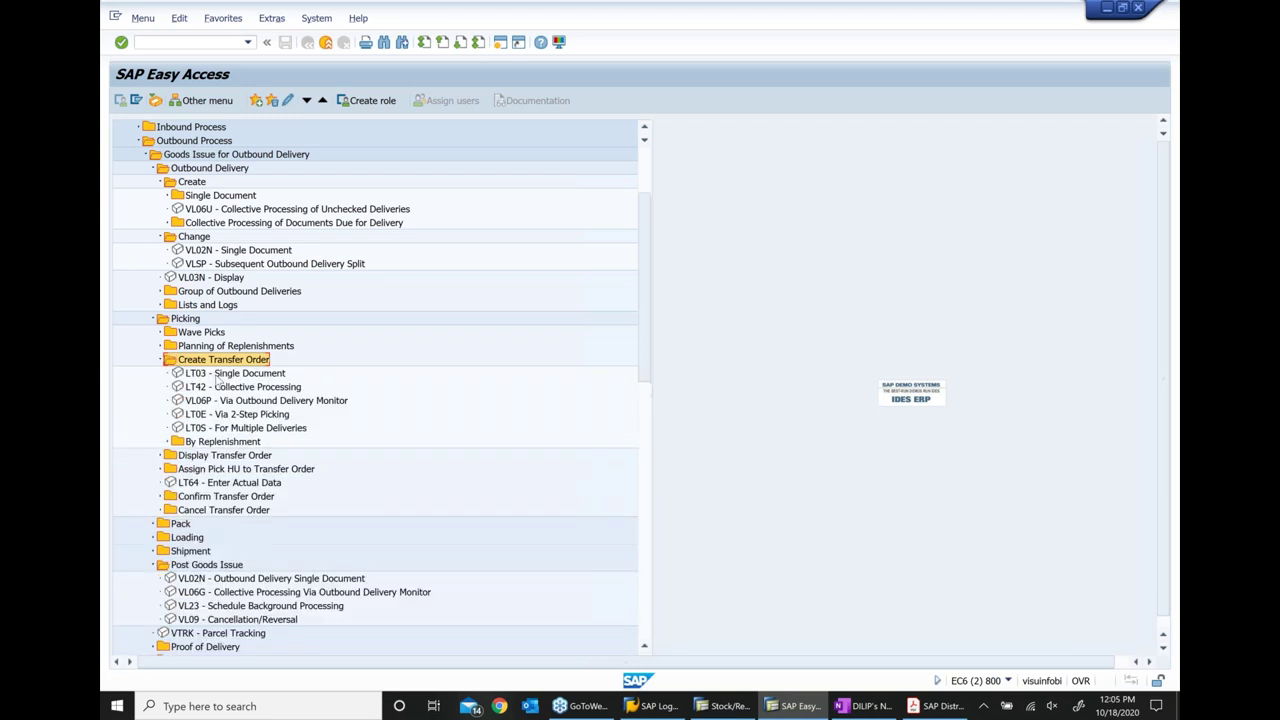
Open VL06P for the outbound delivery monitor and list the picking workload of shipping point 1000 with both picking types
click(235, 373)
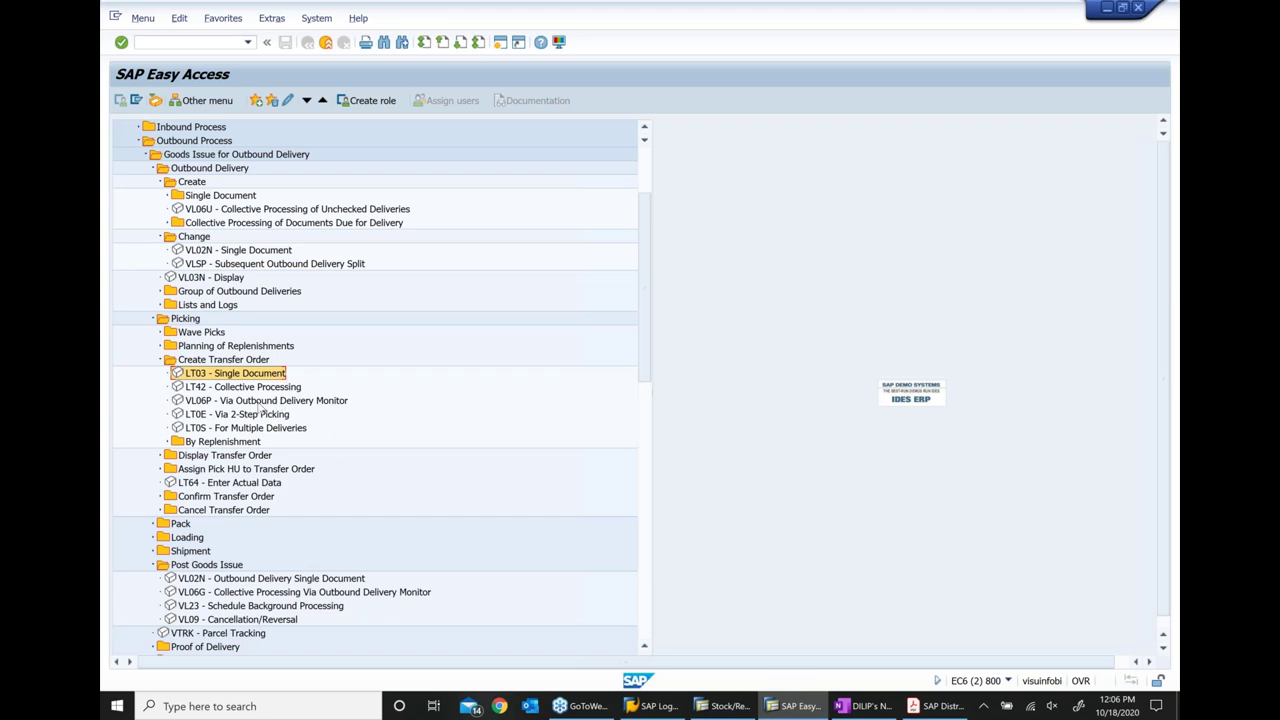
click(262, 401)
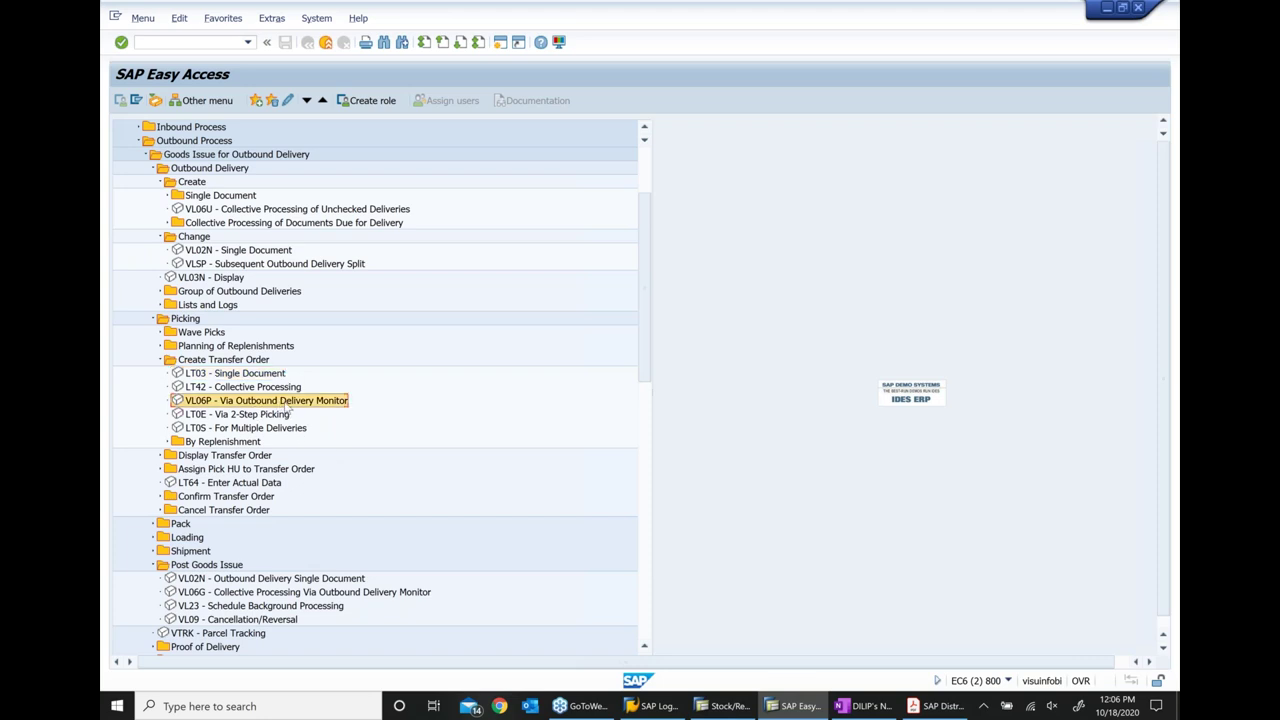
double_click(288, 405)
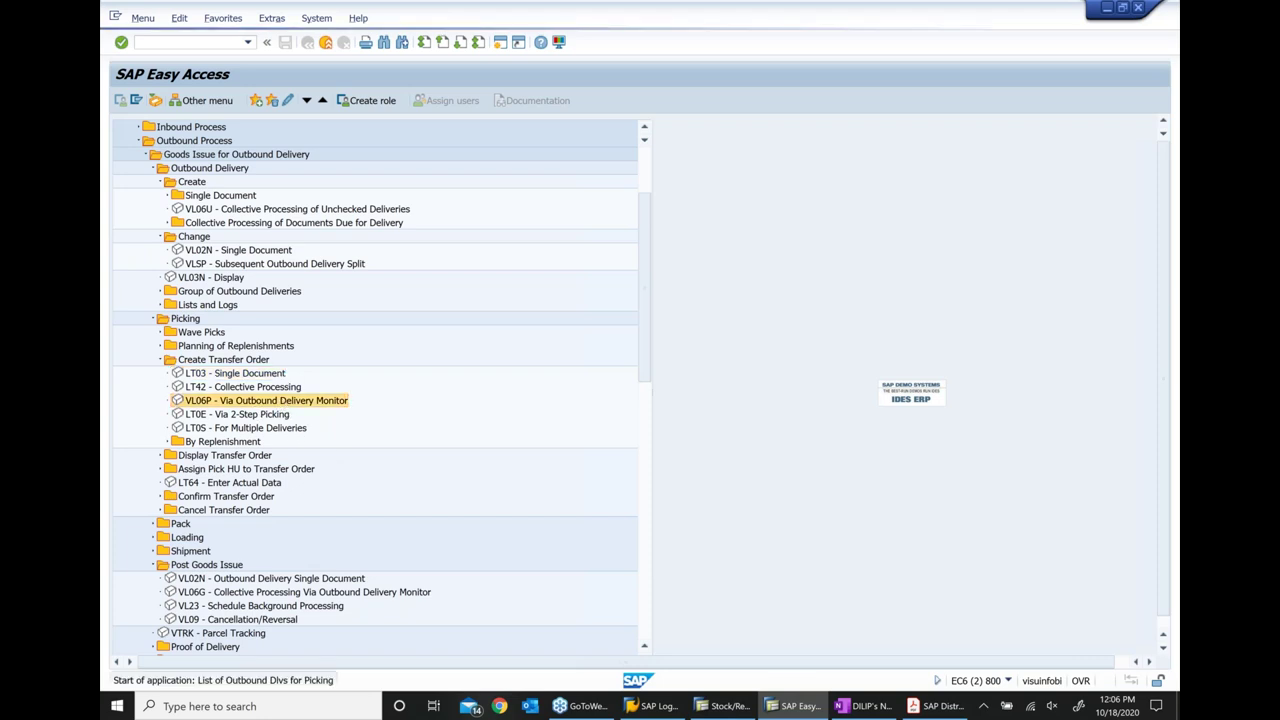
text(1000)
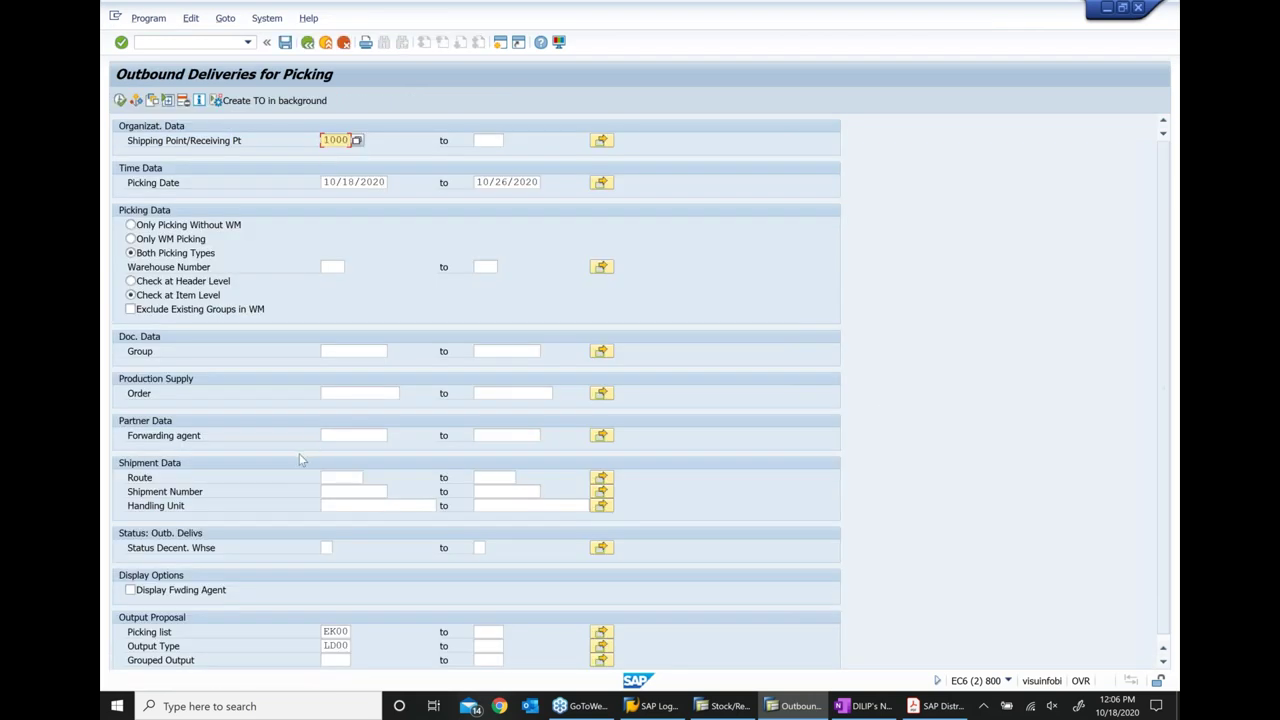
click(120, 100)
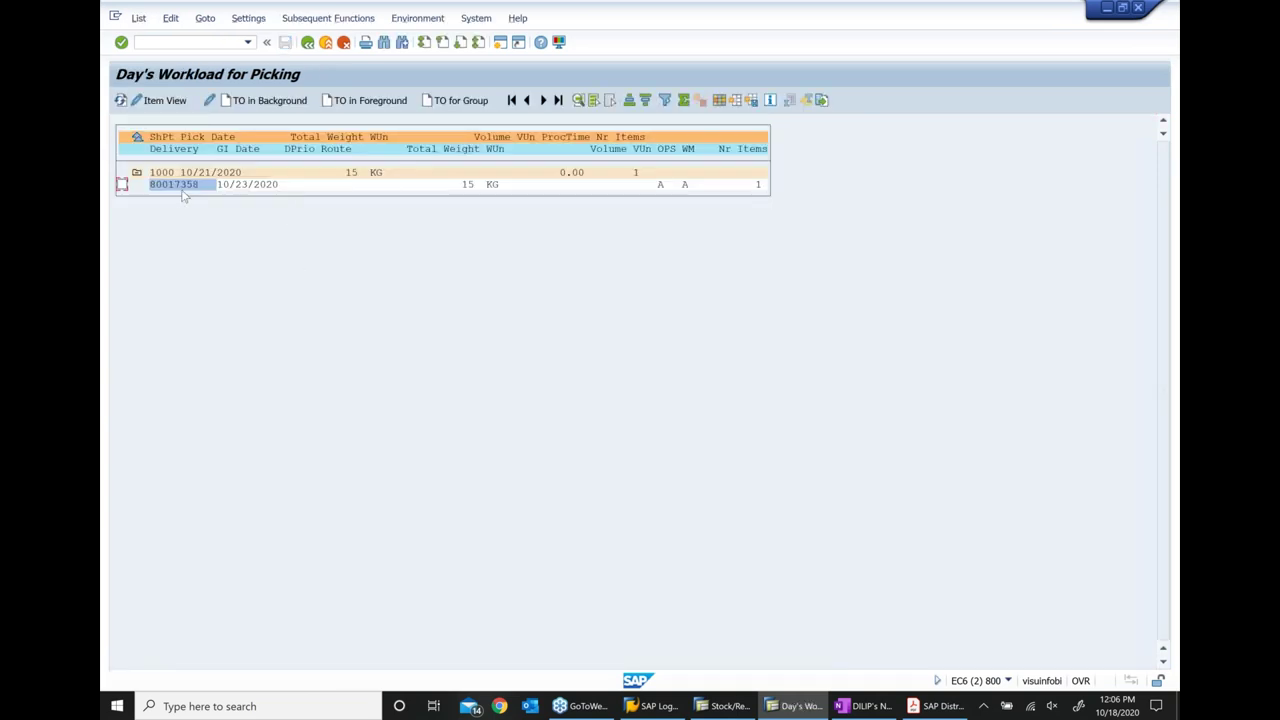
Compare the delivery number recorded in the OneNote picking exercise with the delivery in the picking workload
click(866, 708)
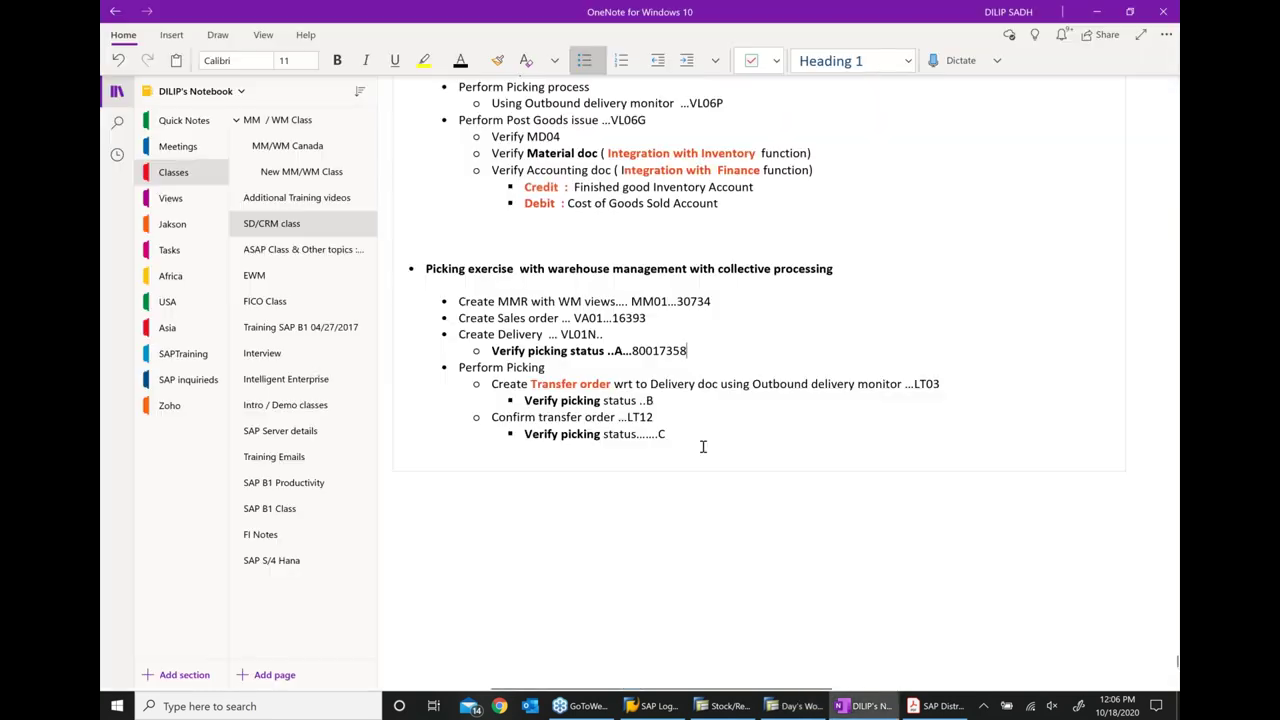
text(80017358)
drag(632, 351, 713, 351)
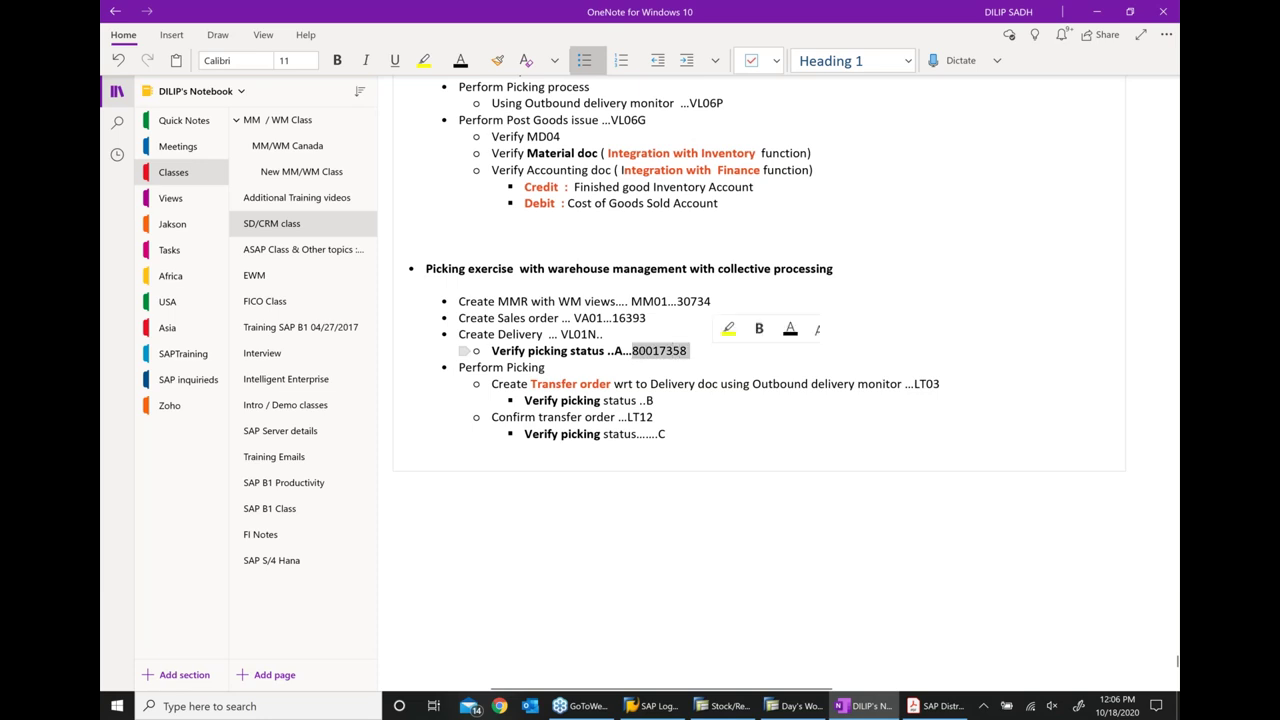
Select the 15 KG delivery in the day's picking workload, create its transfer order in the foreground for warehouse 001 and save it
click(803, 710)
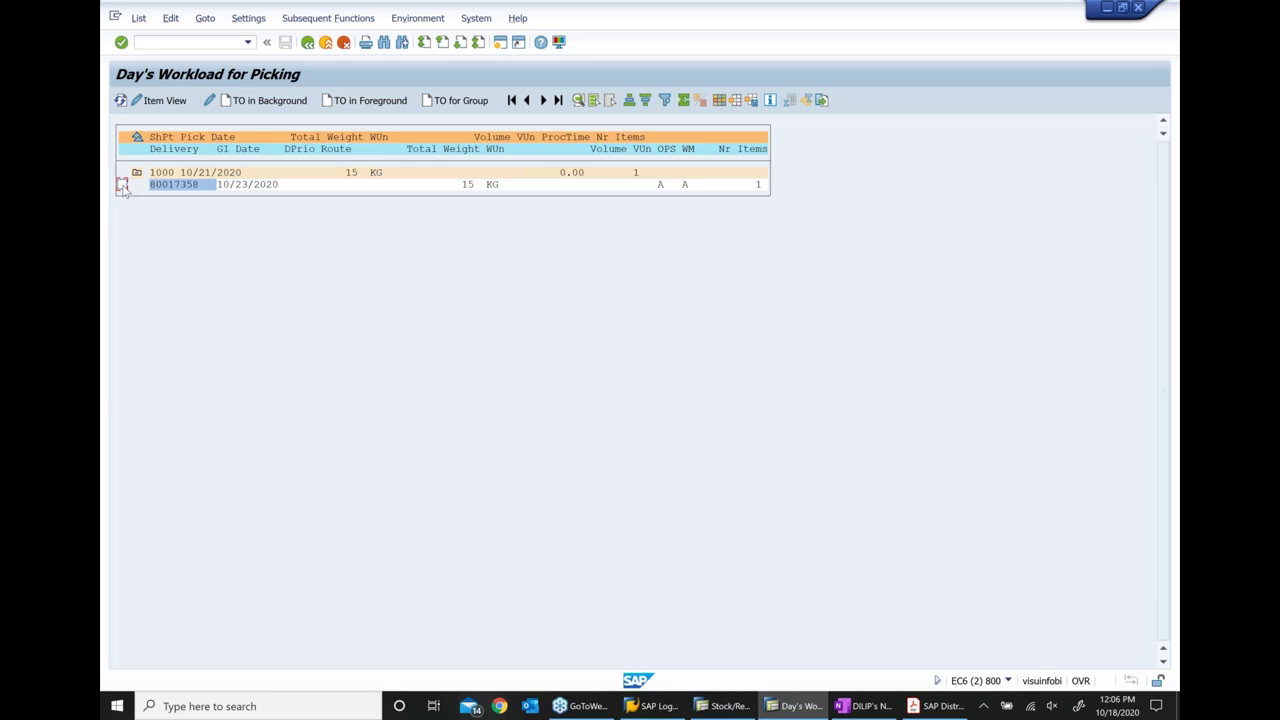
click(122, 185)
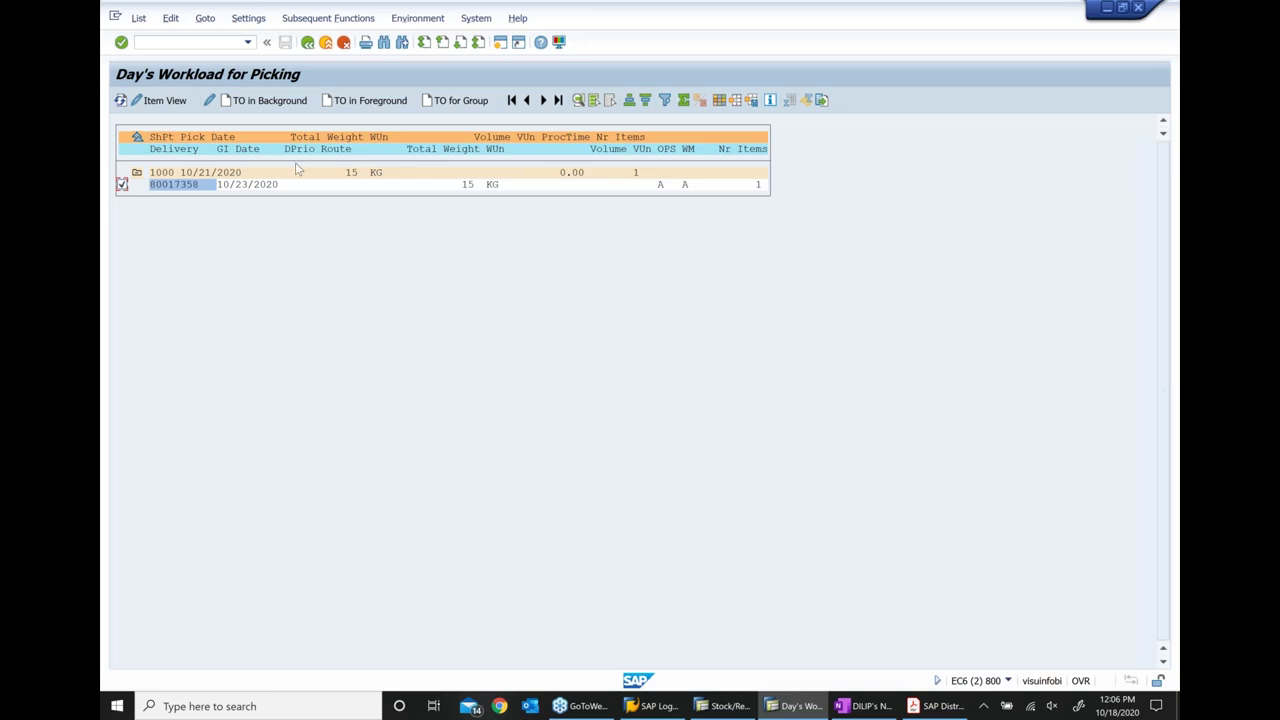
click(364, 104)
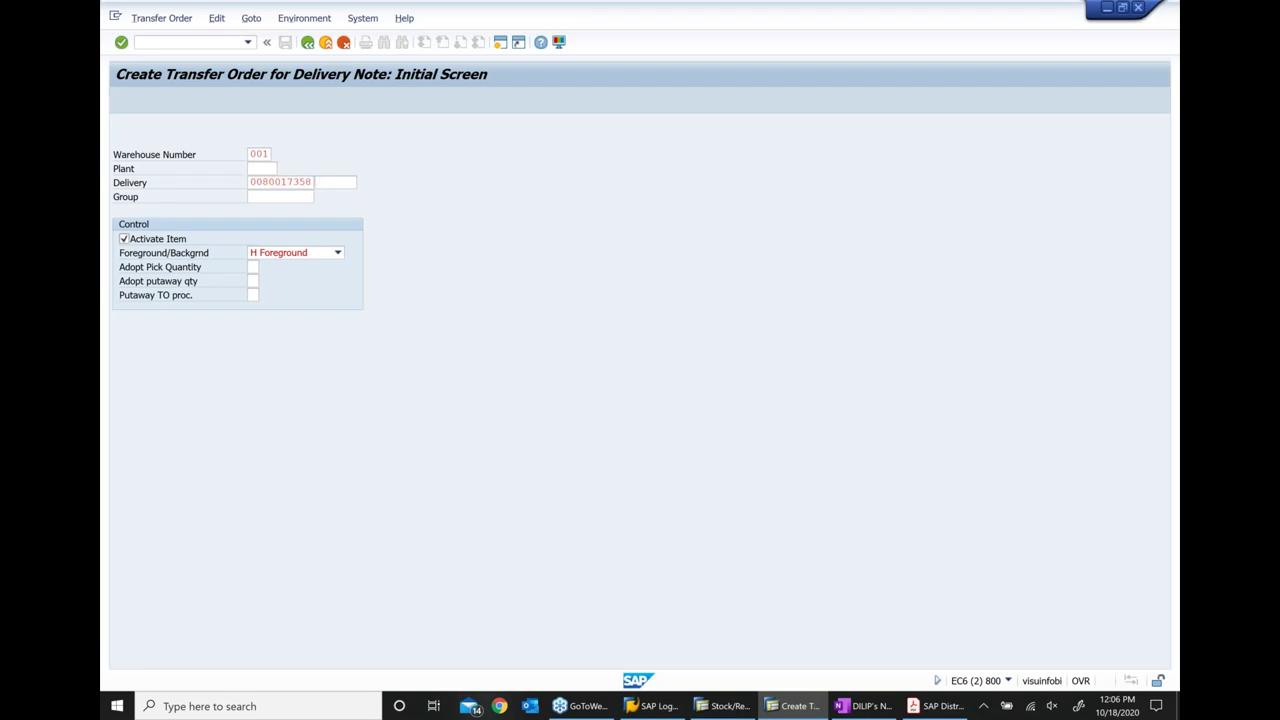
key(Return)
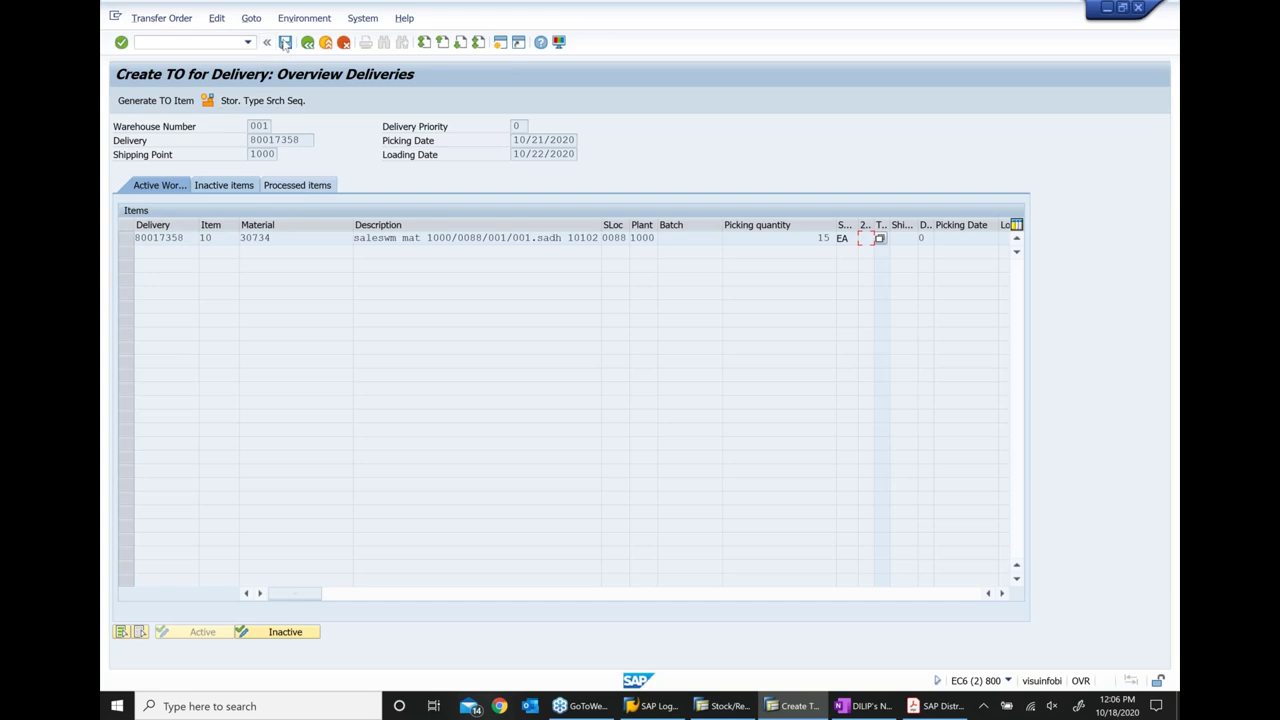
click(285, 43)
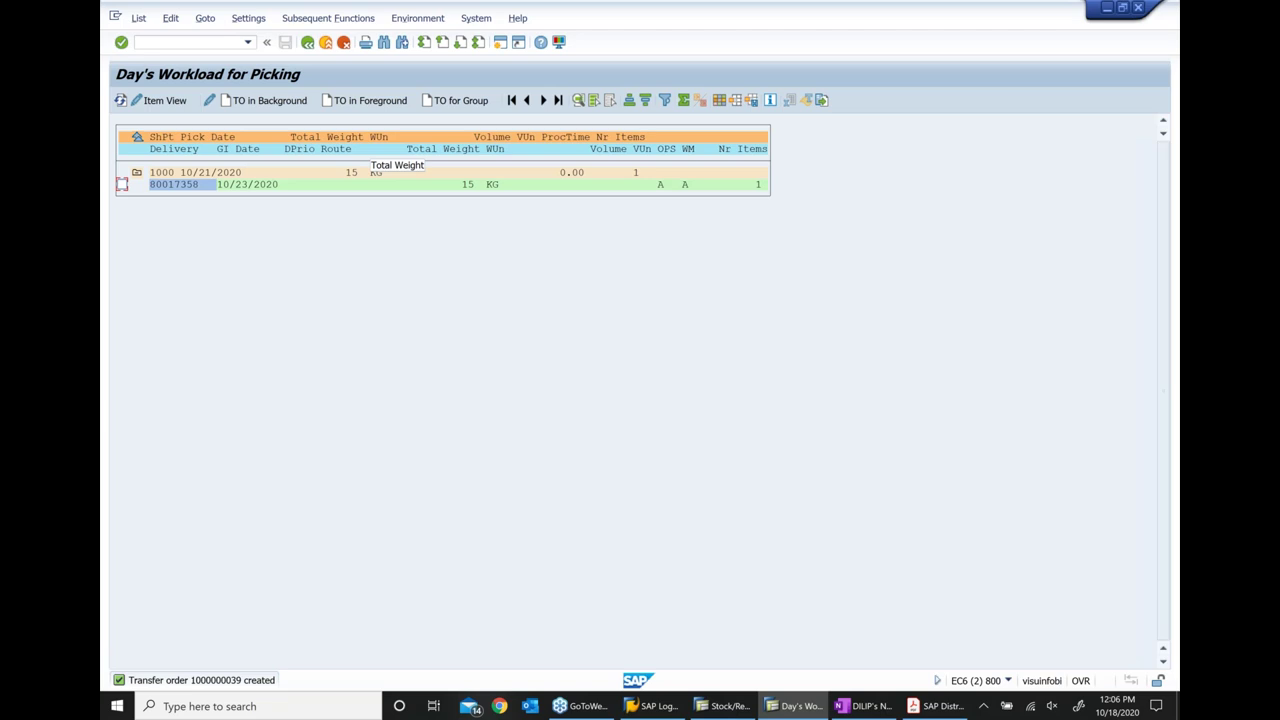
Leave the picking workload transaction and expand the Confirm Transfer Order folder under Picking in the SAP Easy Access tree
click(308, 43)
click(307, 43)
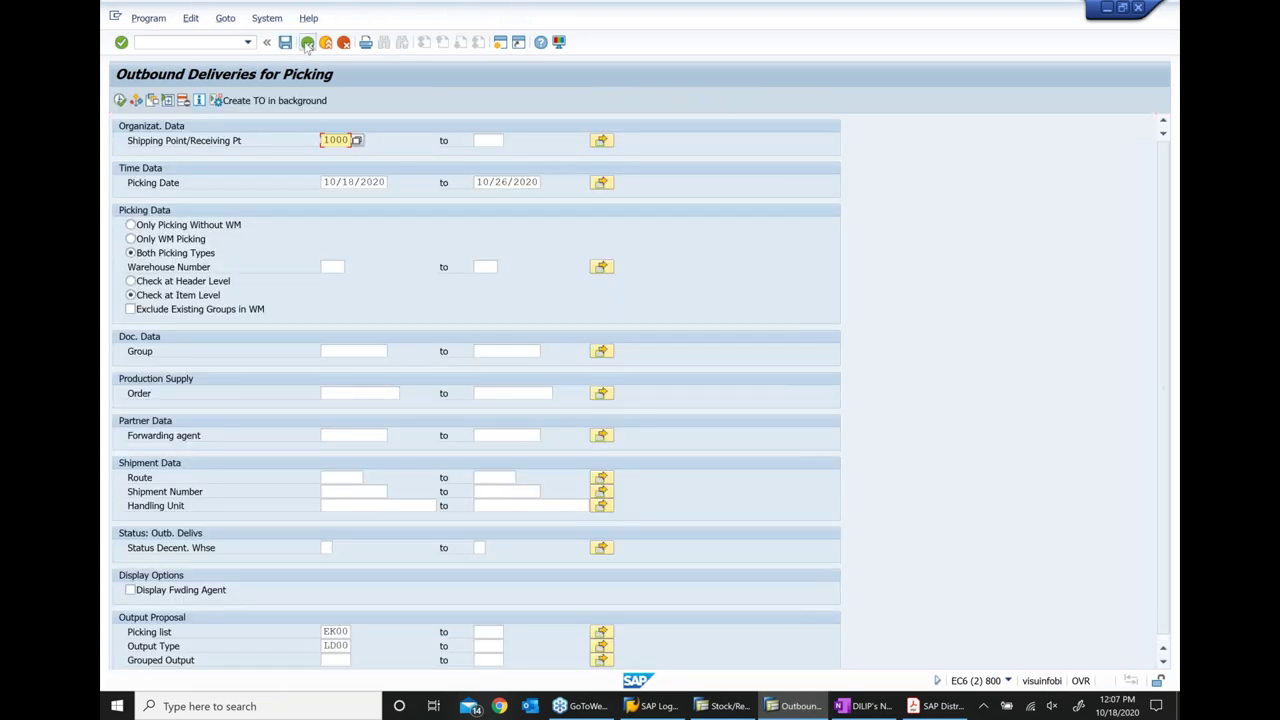
click(307, 43)
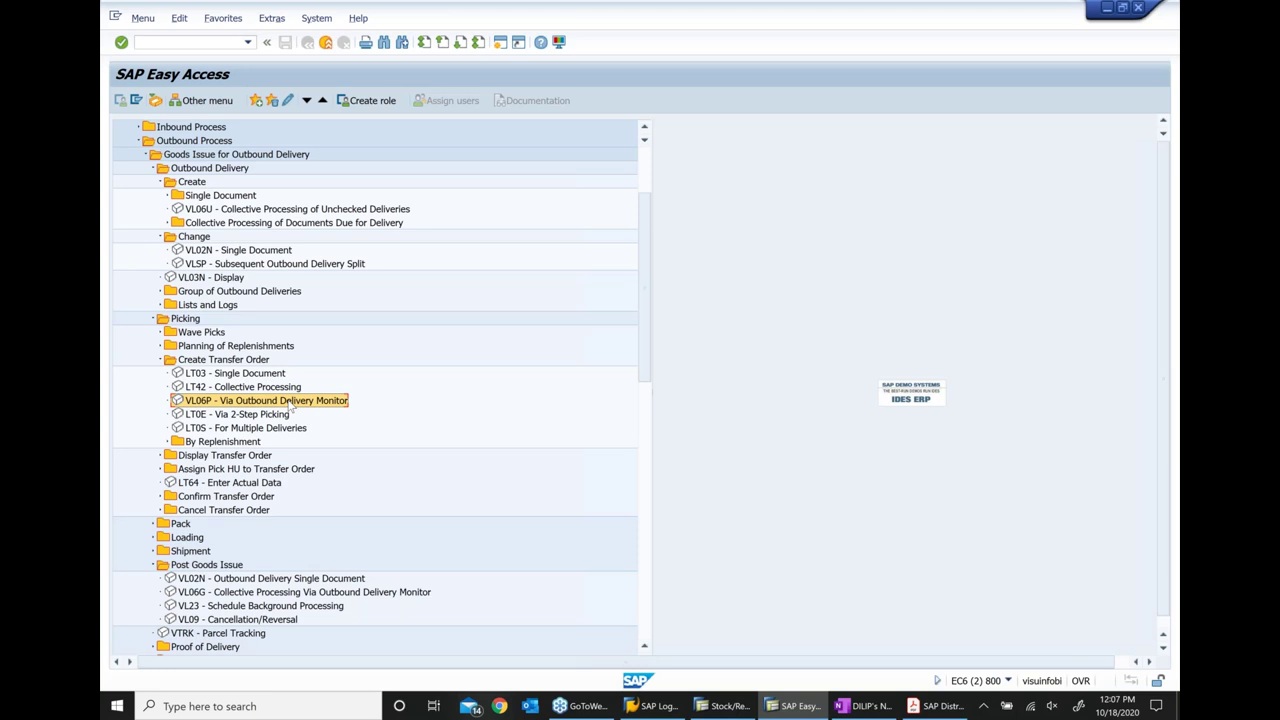
scroll(292, 405, down, 1)
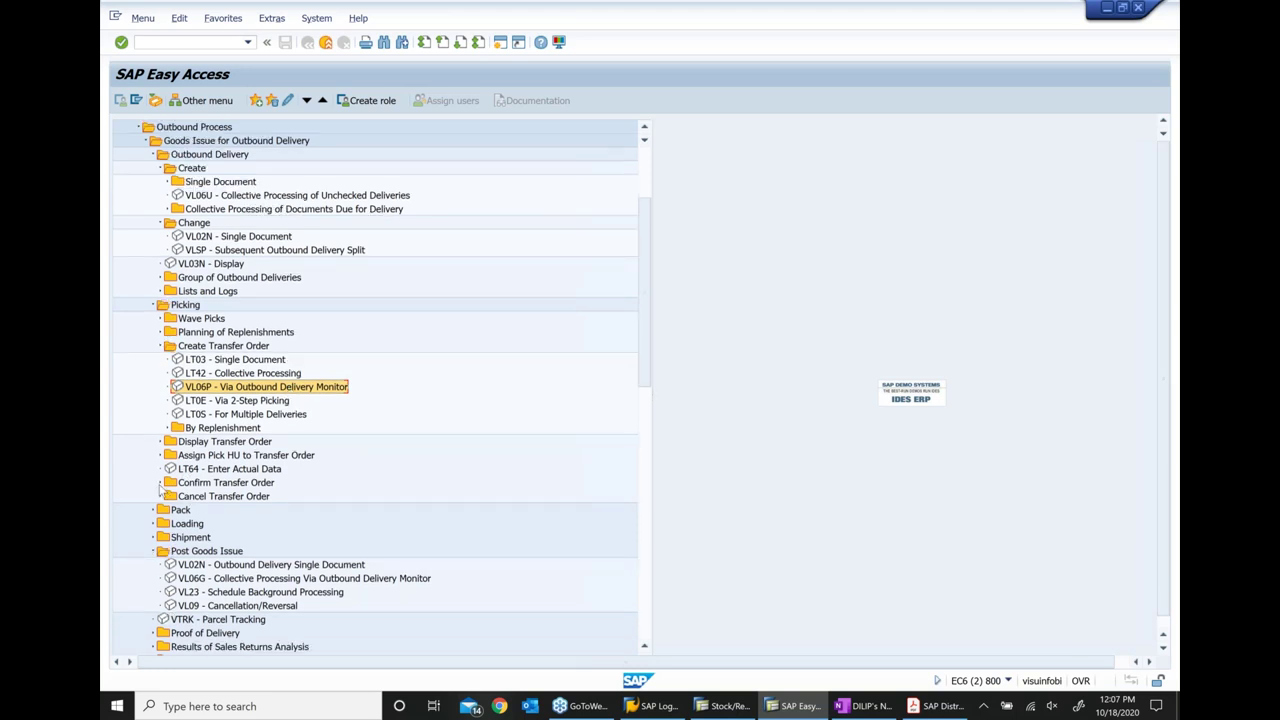
click(160, 484)
scroll(446, 440, down, 3)
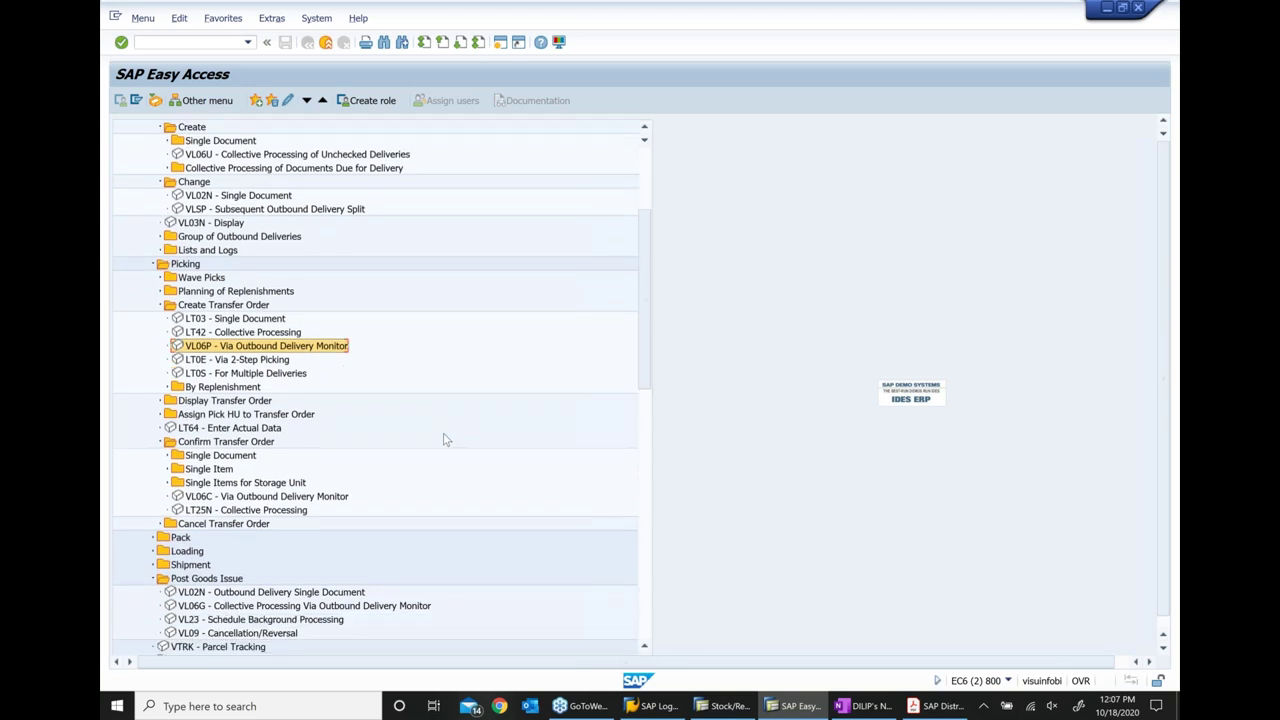
Open VL06C for the outbound delivery monitor and list the deliveries for confirmation at shipping point 1000
click(276, 498)
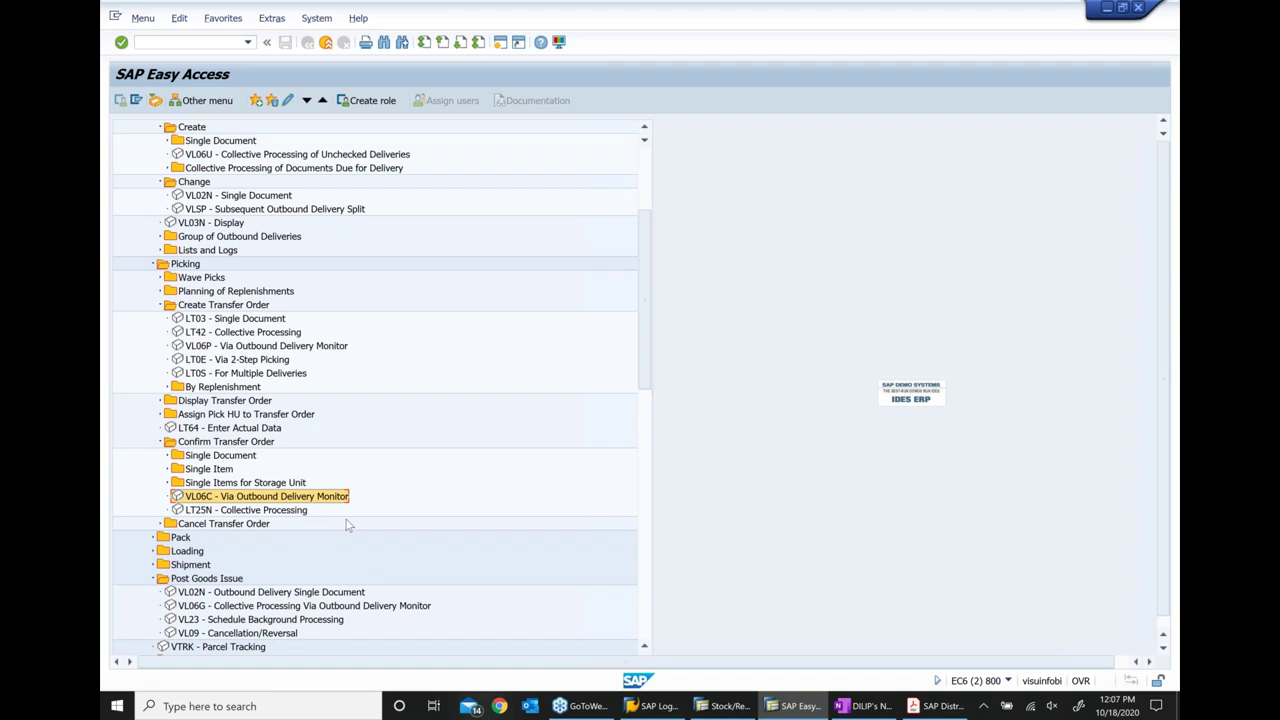
double_click(300, 501)
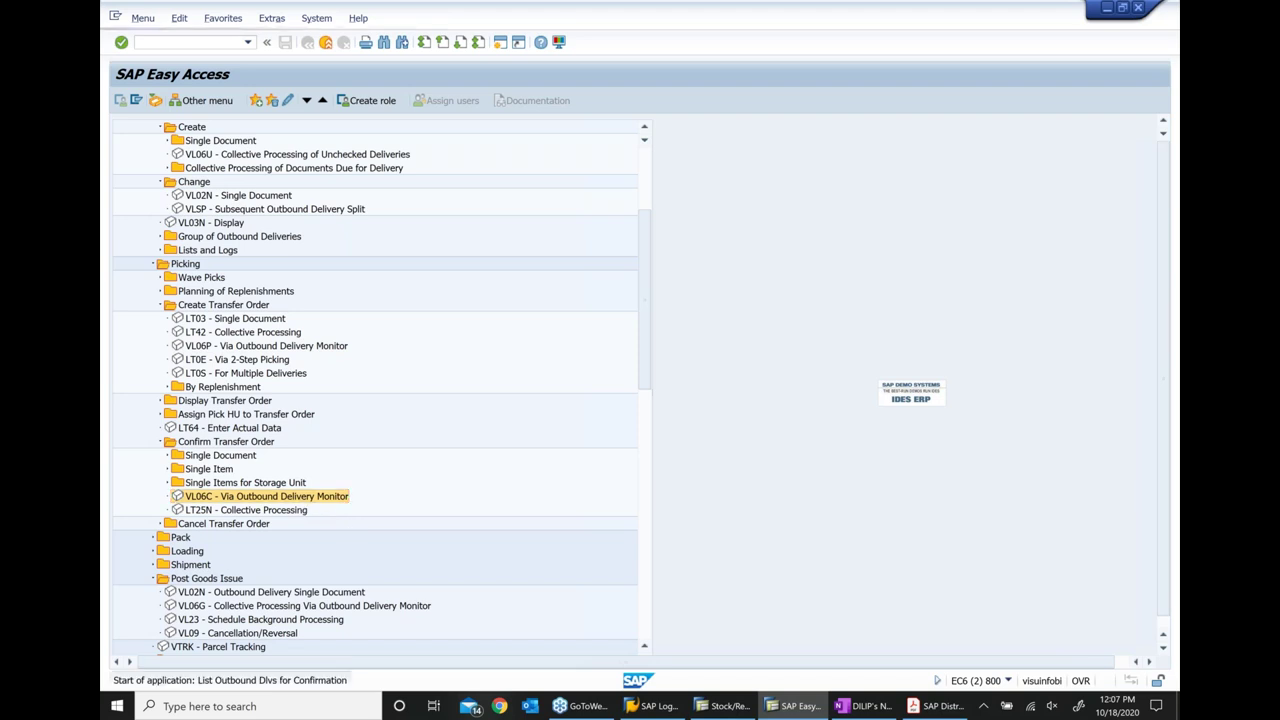
text(1)
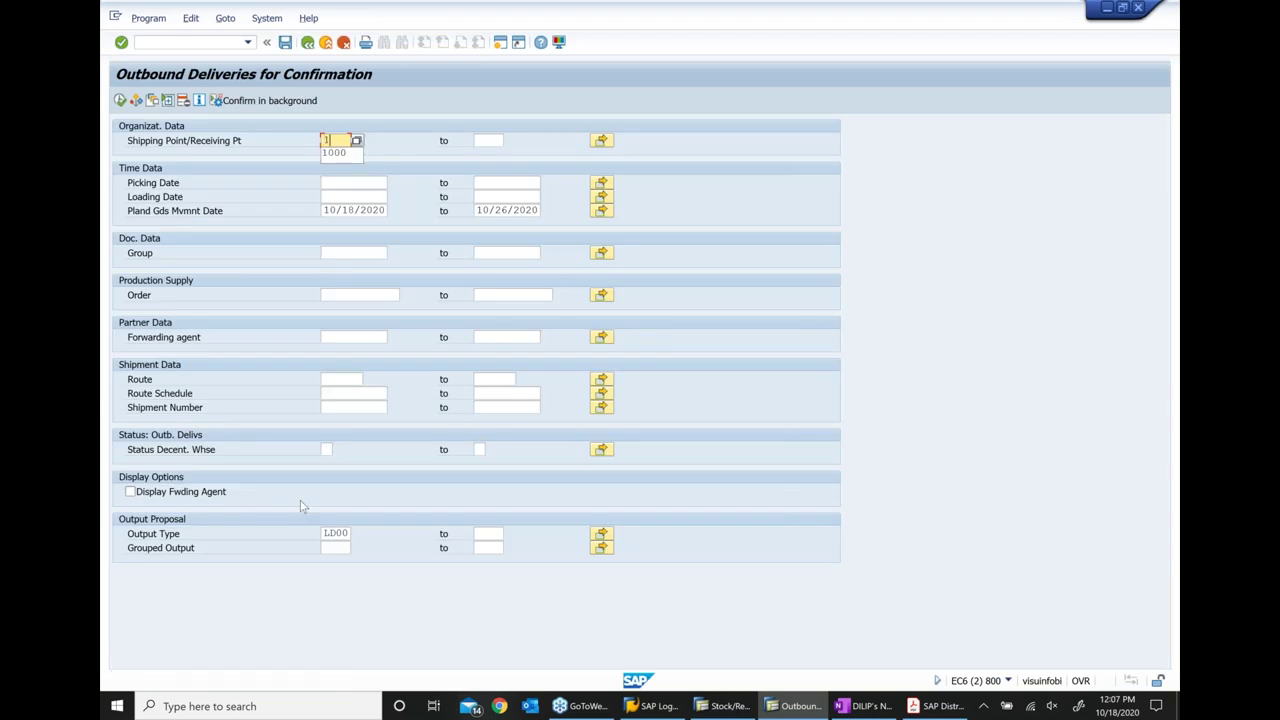
text(000)
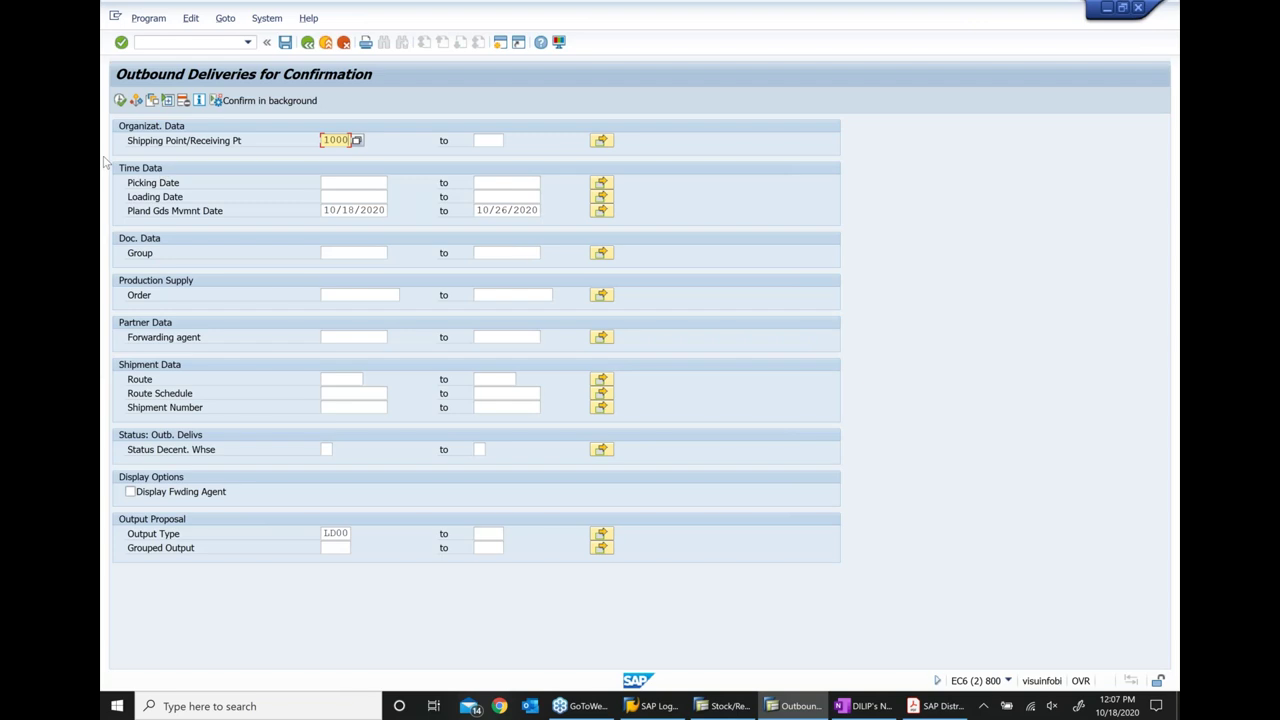
click(120, 101)
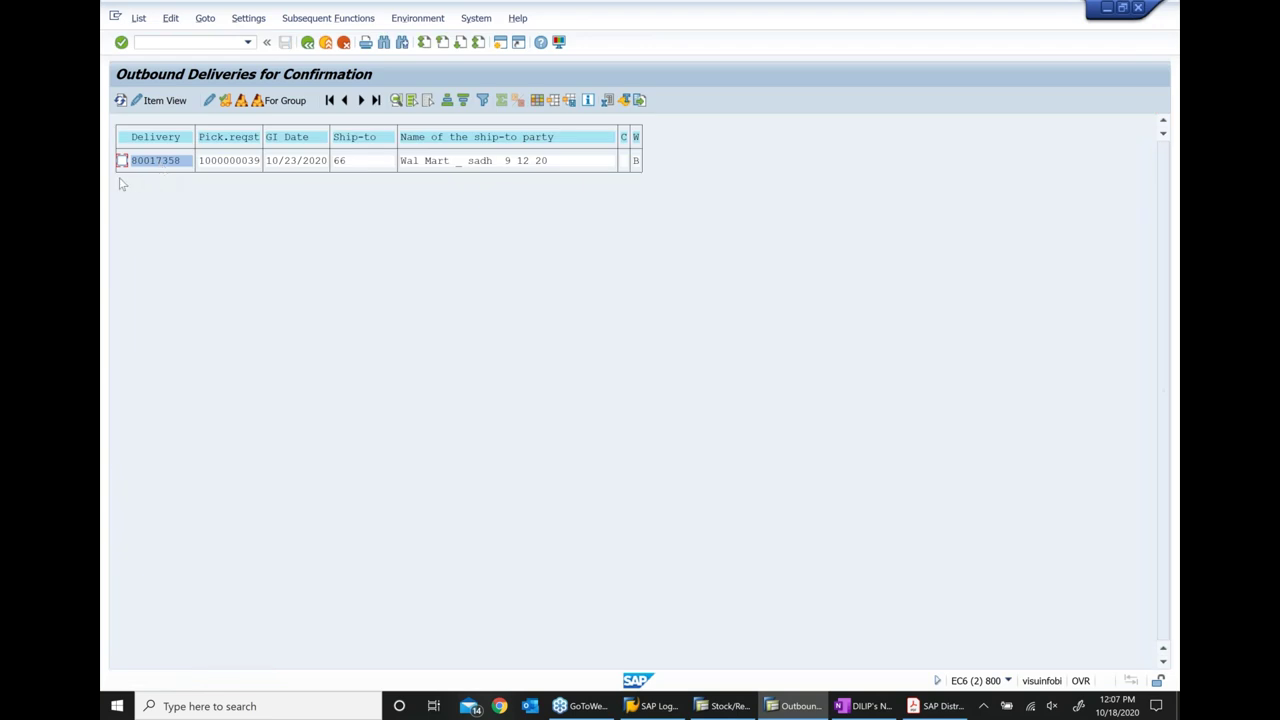
Select the listed delivery, confirm its transfer order in the foreground with pick + transfer, save it and leave the transaction
click(121, 161)
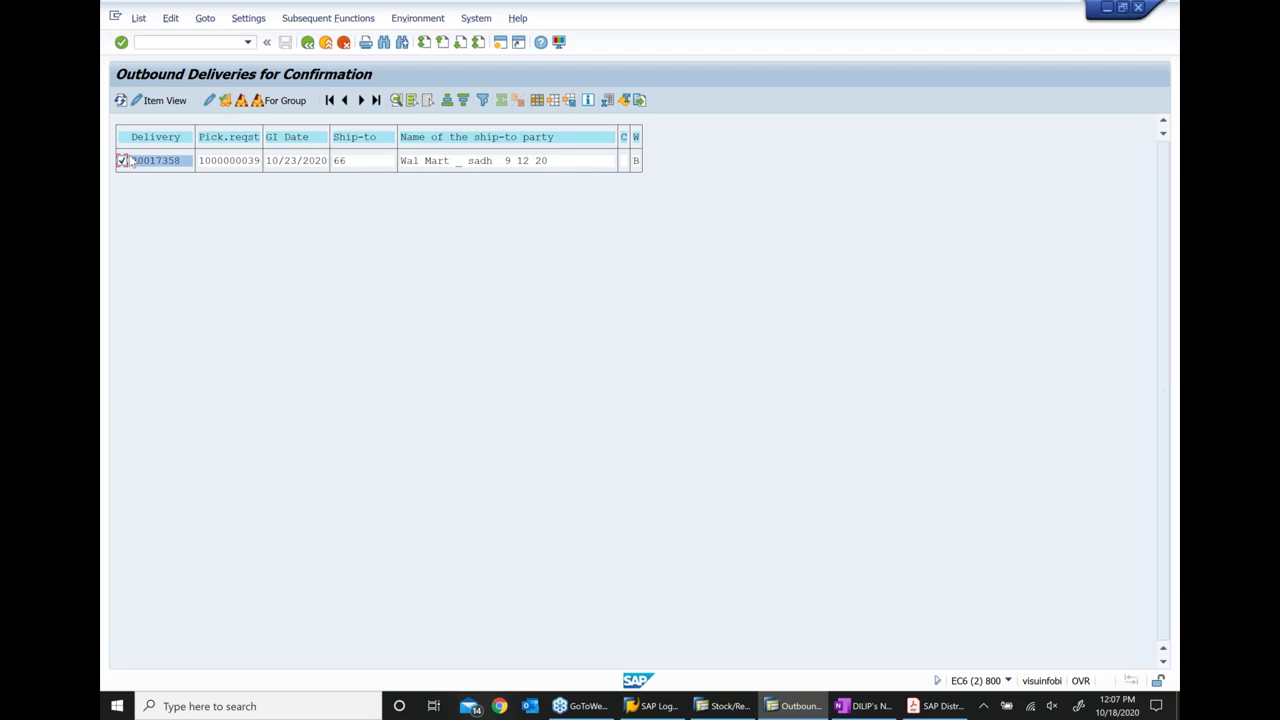
click(241, 104)
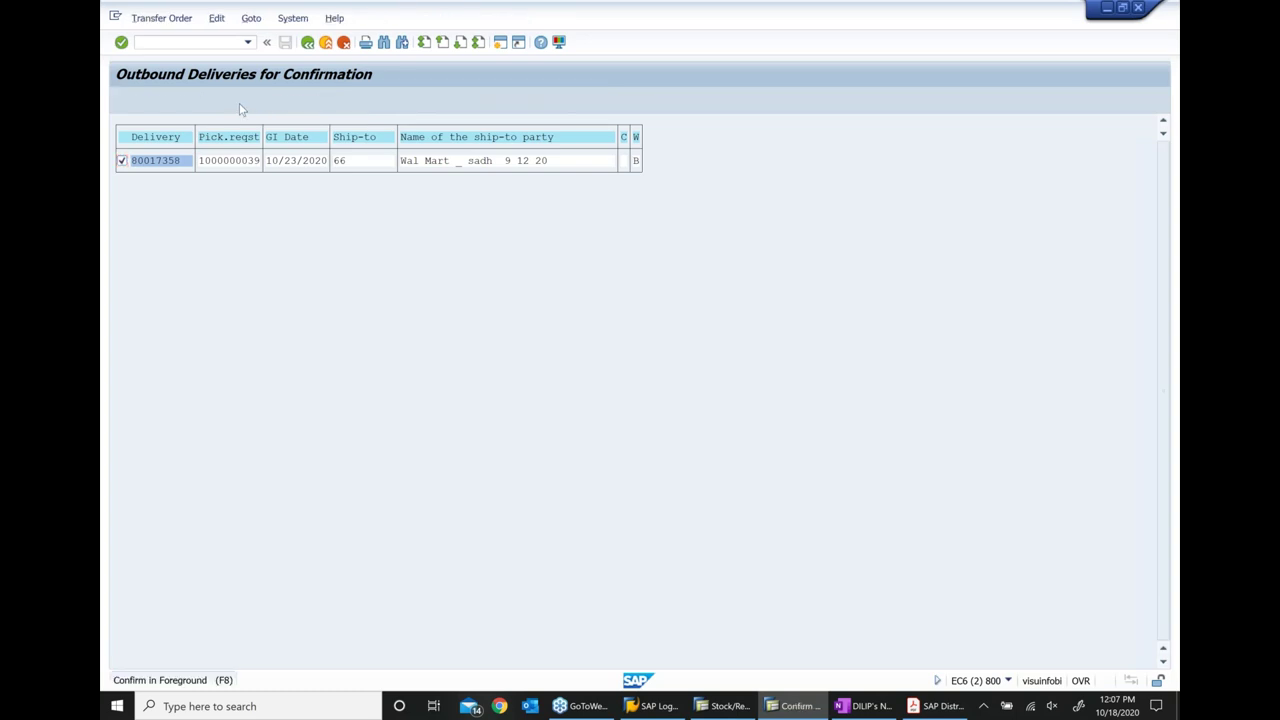
key(Return)
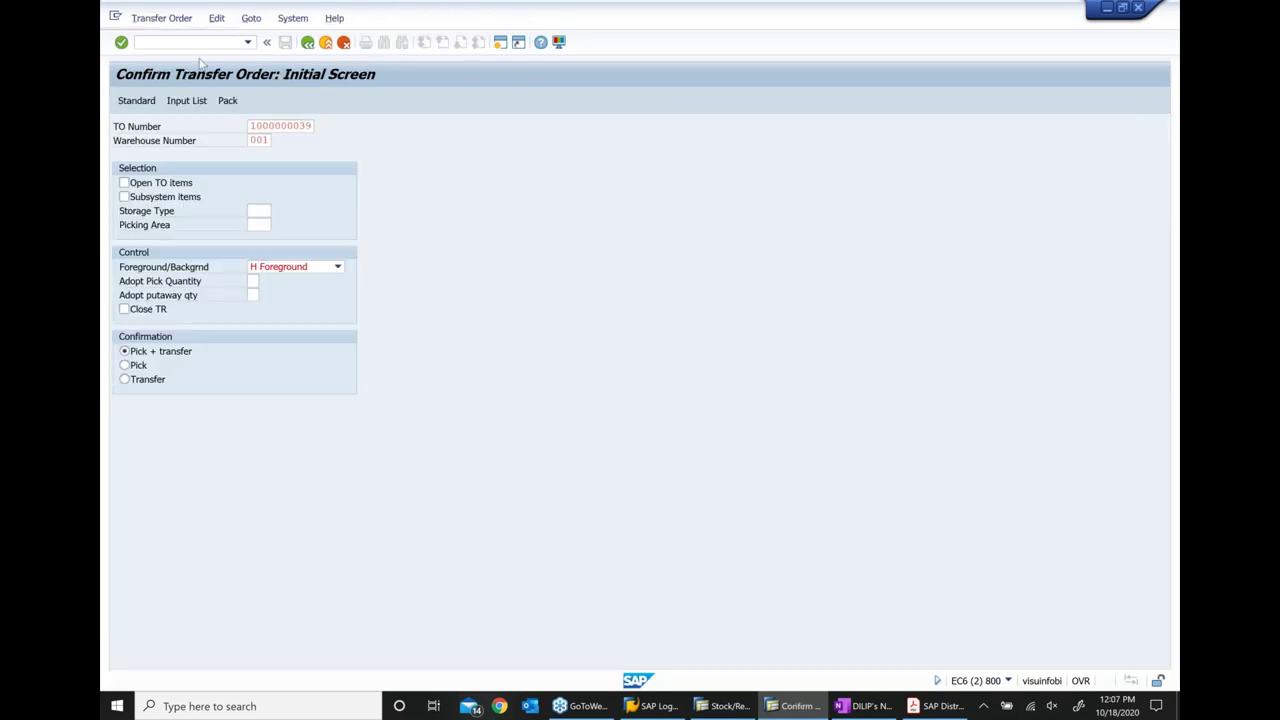
click(285, 43)
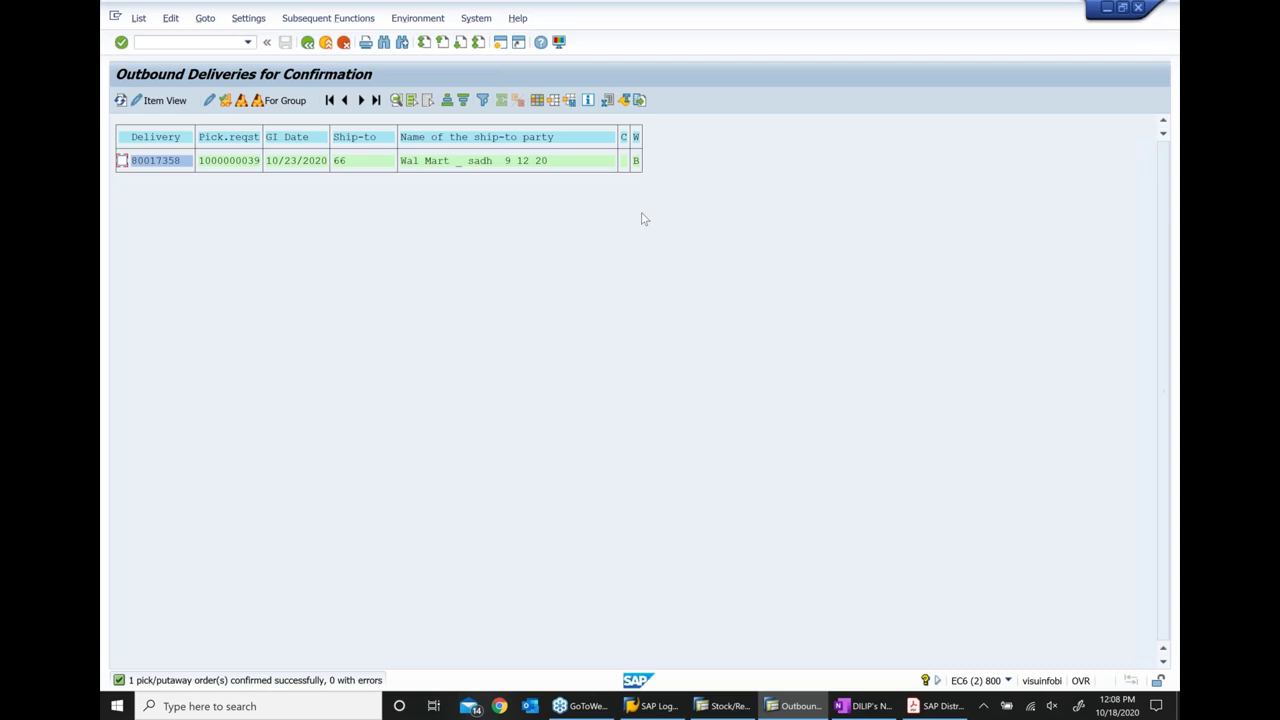
click(313, 45)
click(313, 45)
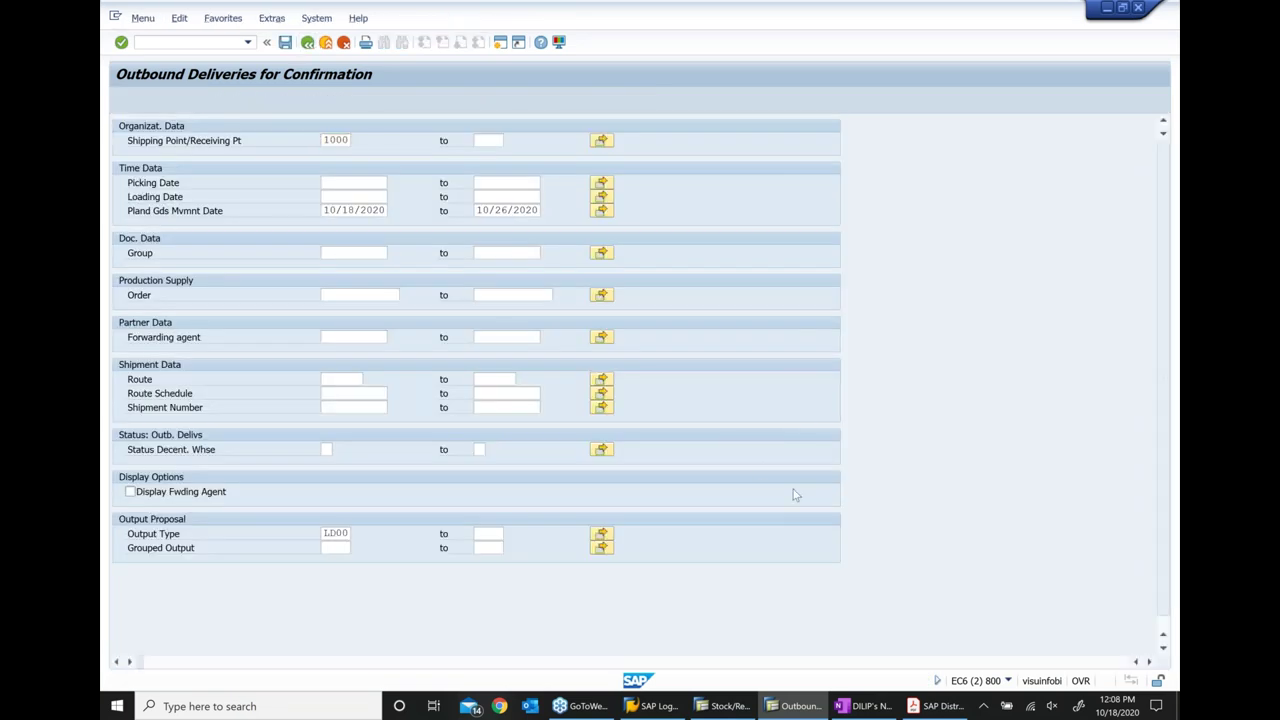
Switch to OneNote and add "using Outbound delivery Monitor" after "Confirm transfer order" in the picking exercise notes
click(868, 708)
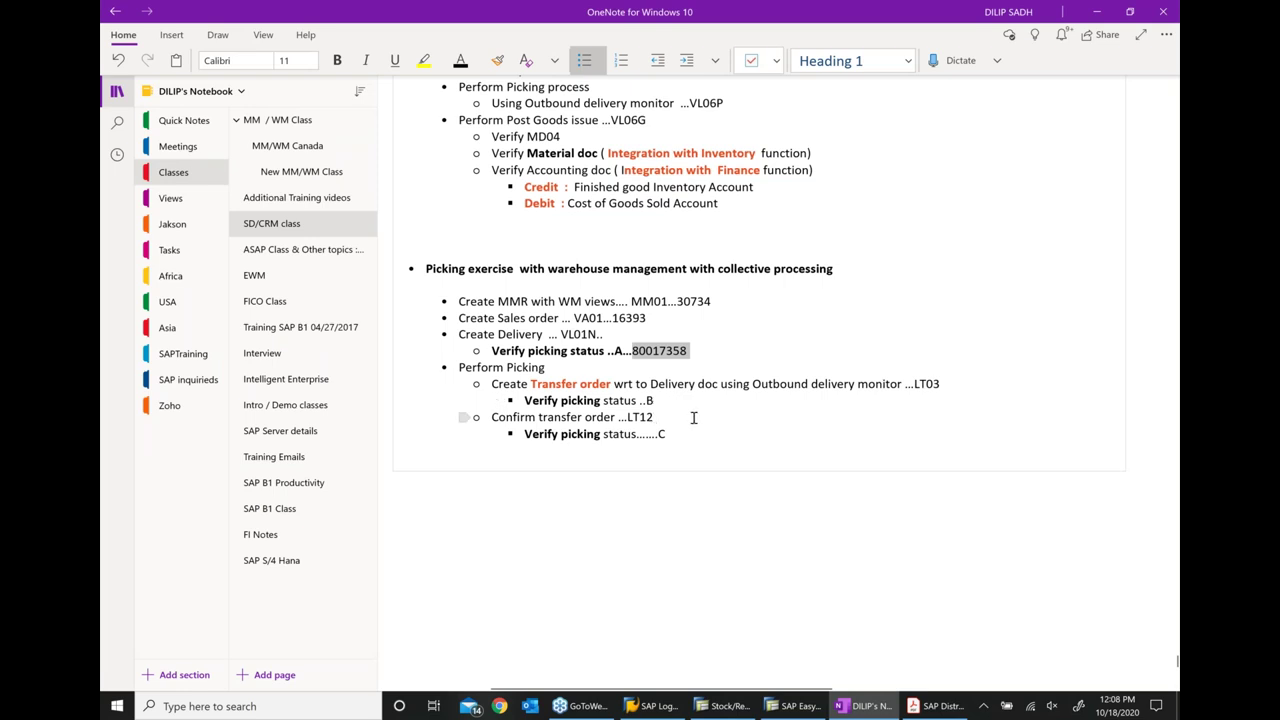
click(617, 417)
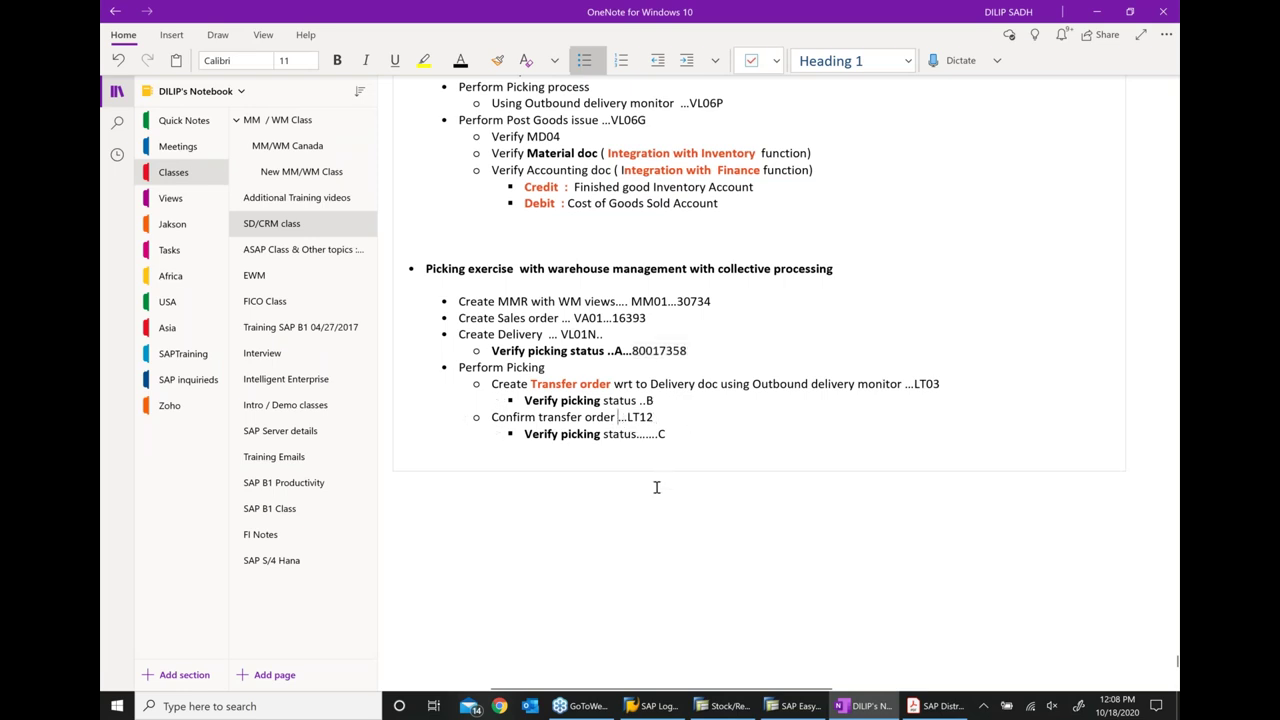
text(using Outbound delivery Monitor)
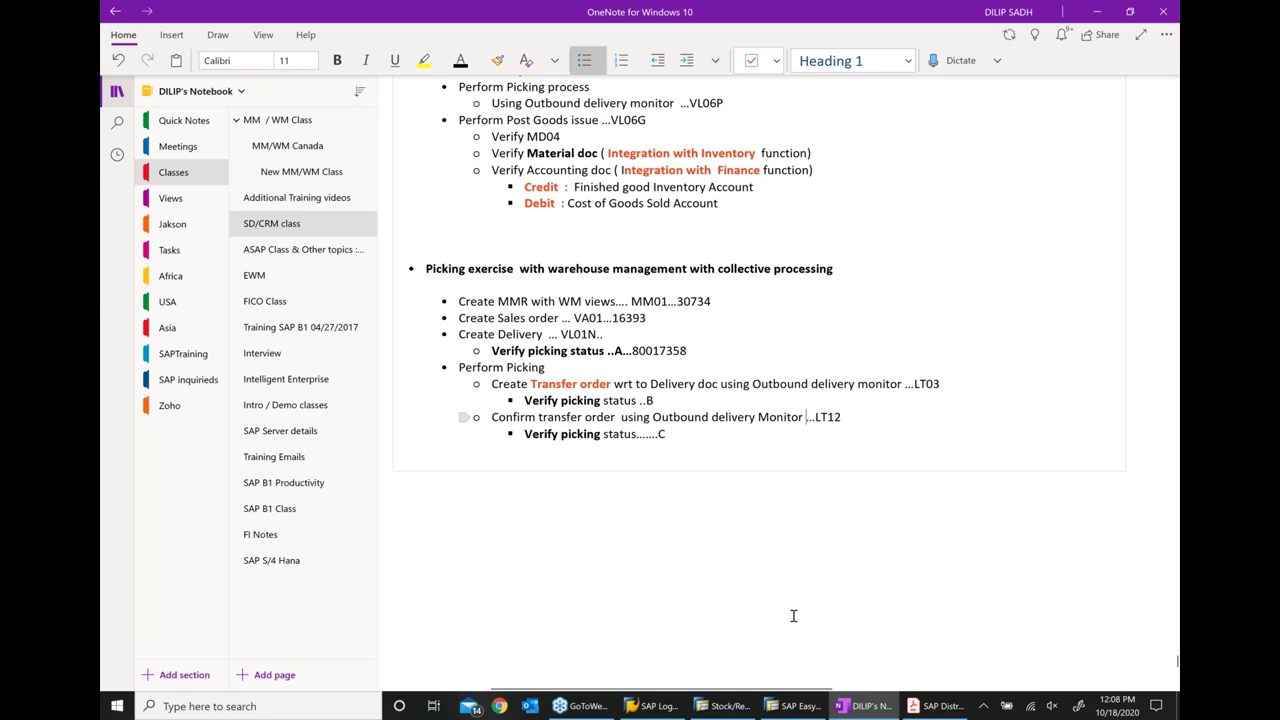
Return to SAP Easy Access, open VL06G under Post Goods Issue and list the deliveries for goods issue at shipping point 1000
click(793, 706)
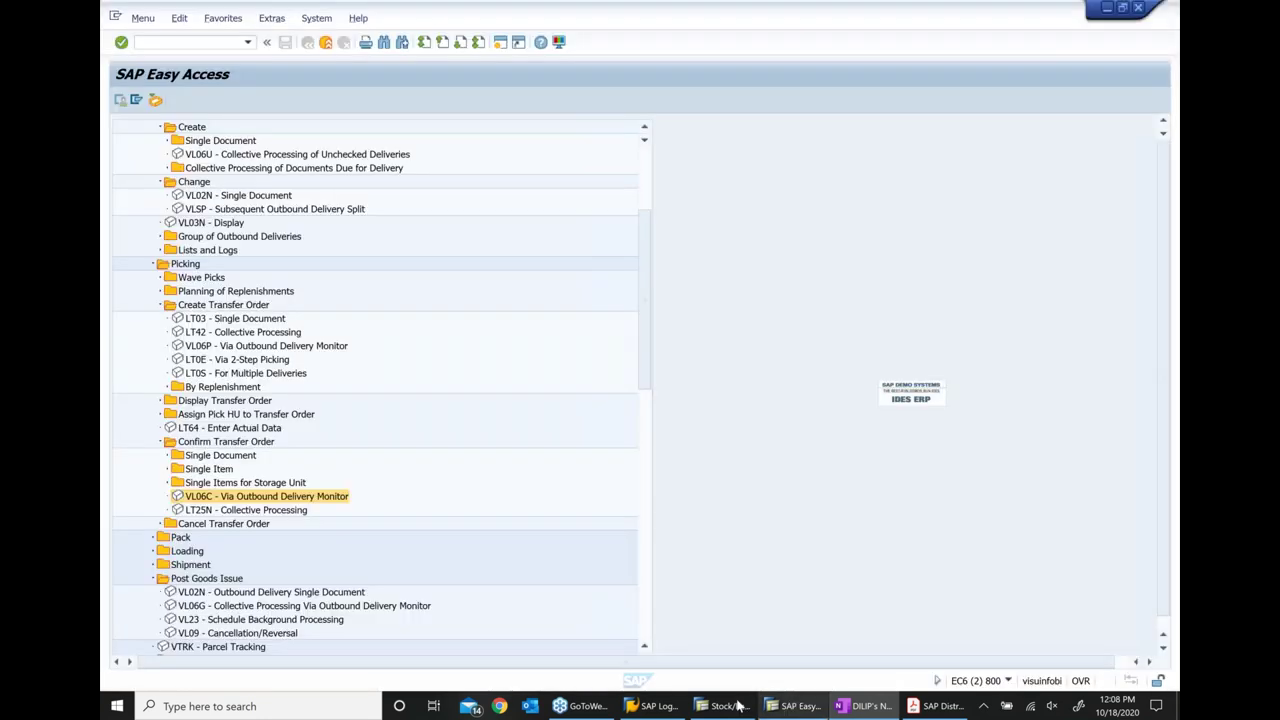
scroll(383, 372, down, 1)
click(258, 565)
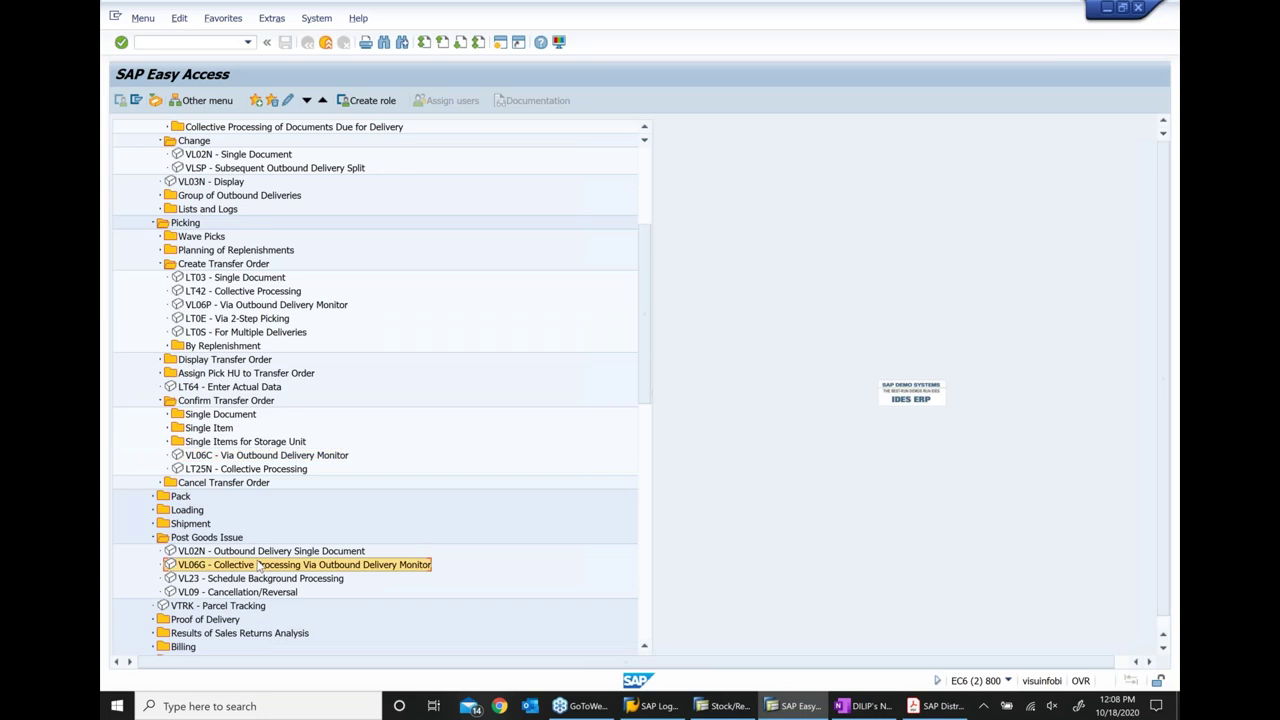
double_click(258, 565)
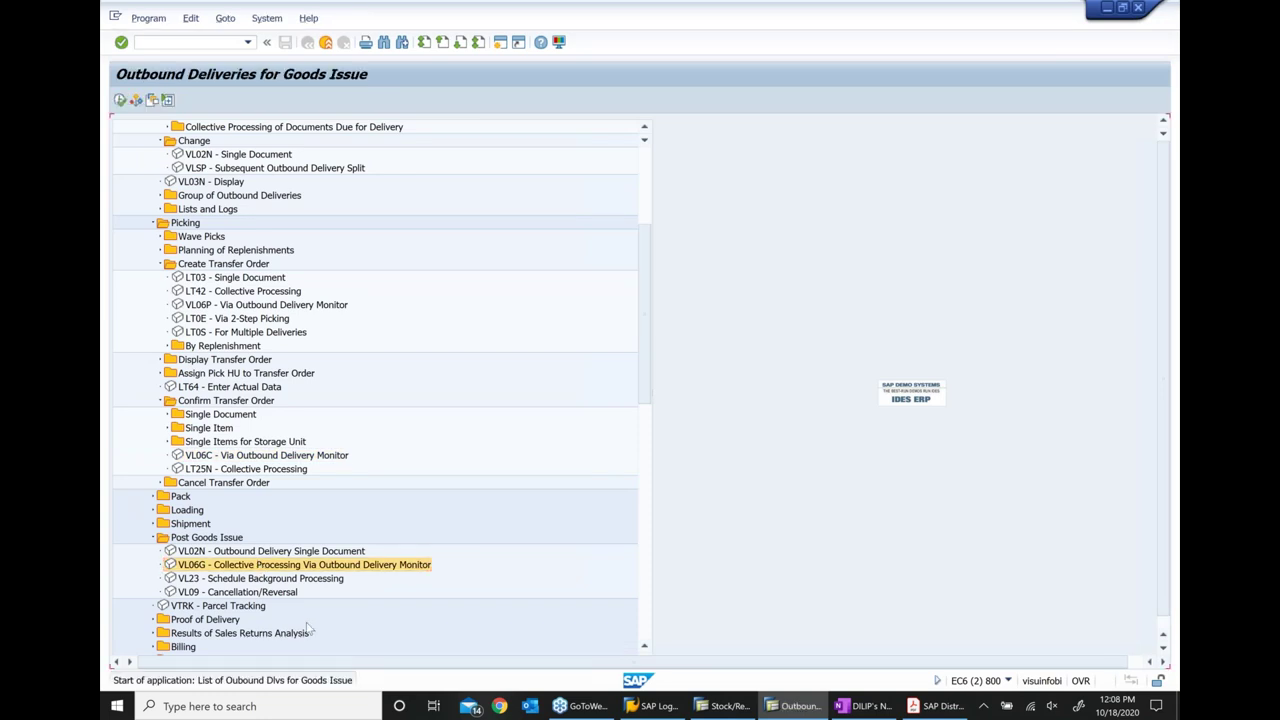
text(1000)
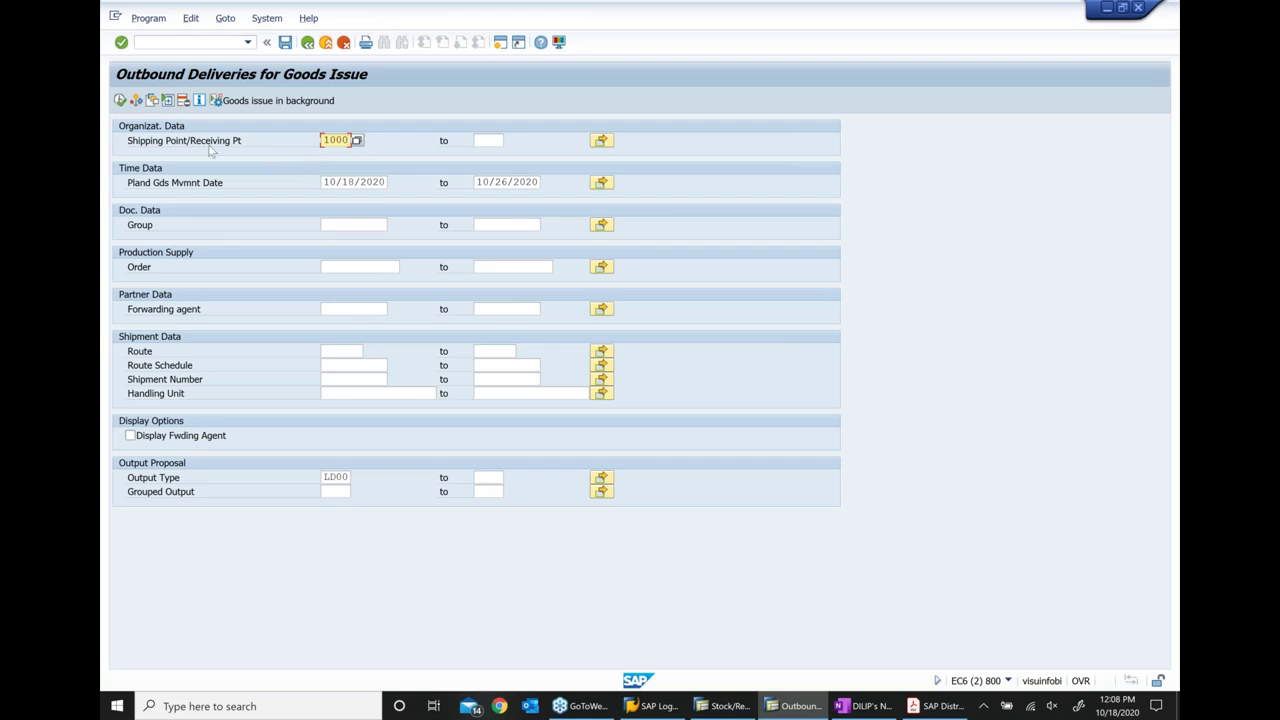
click(120, 101)
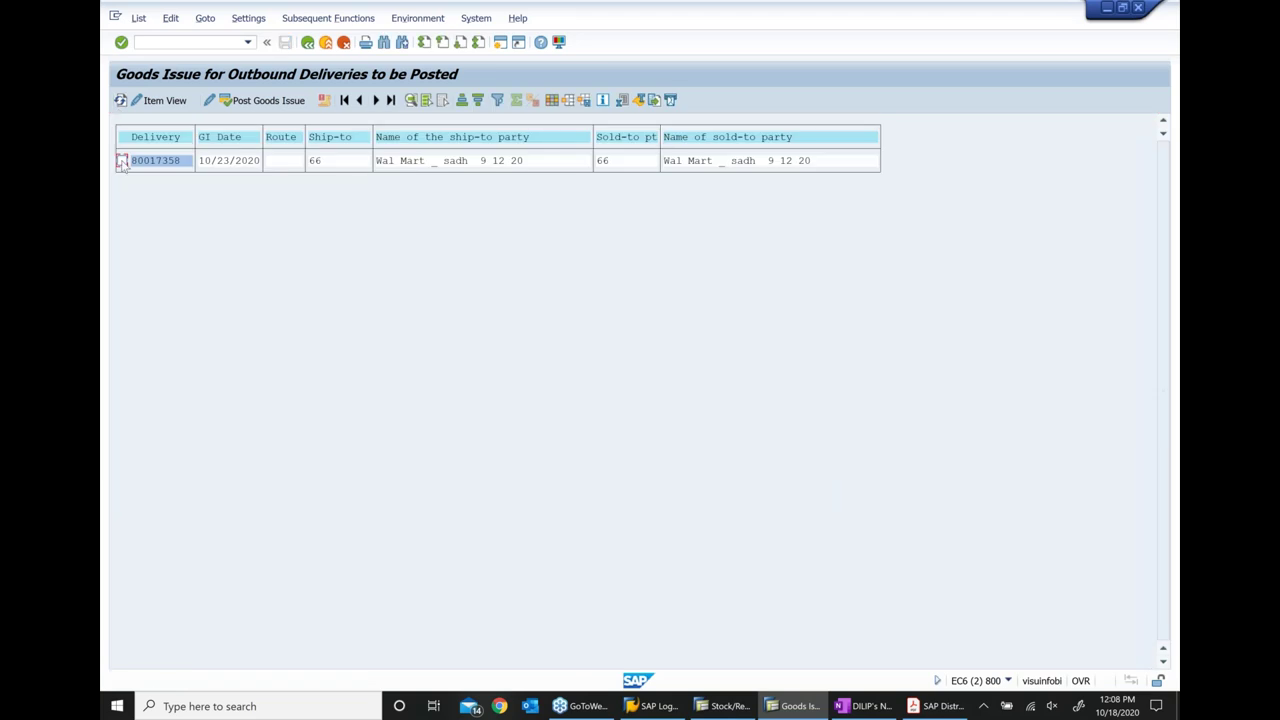
Select the listed delivery and post its goods issue with the actual goods movement date 10/18/2020
click(122, 161)
click(259, 101)
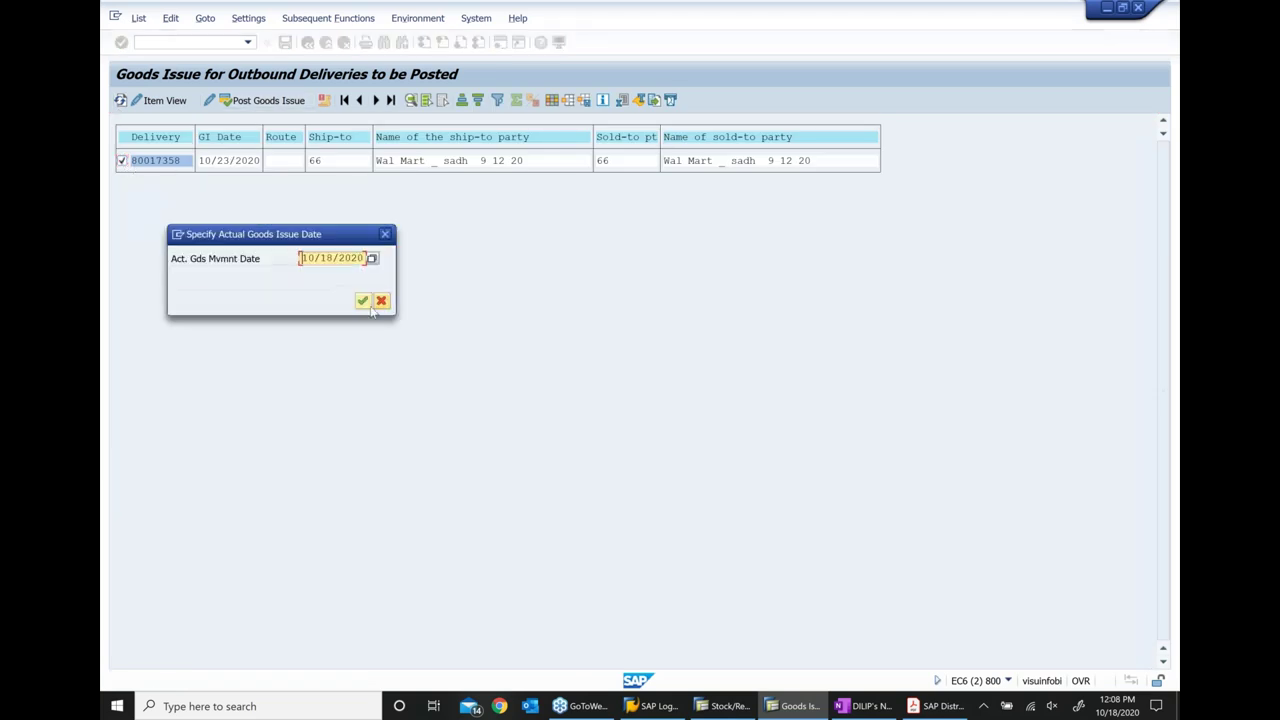
click(363, 301)
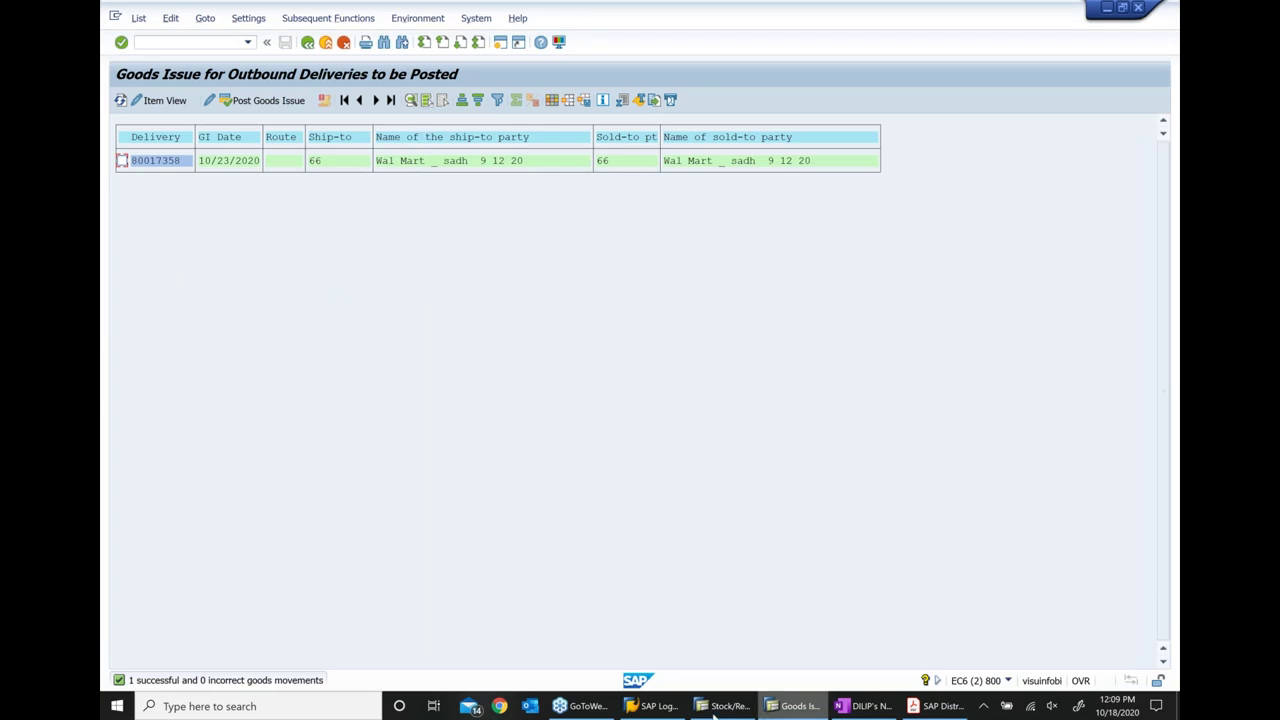
Switch to the Stock/Requirements List of material 30734, refresh it and check the remaining delivery's required quantity
click(725, 706)
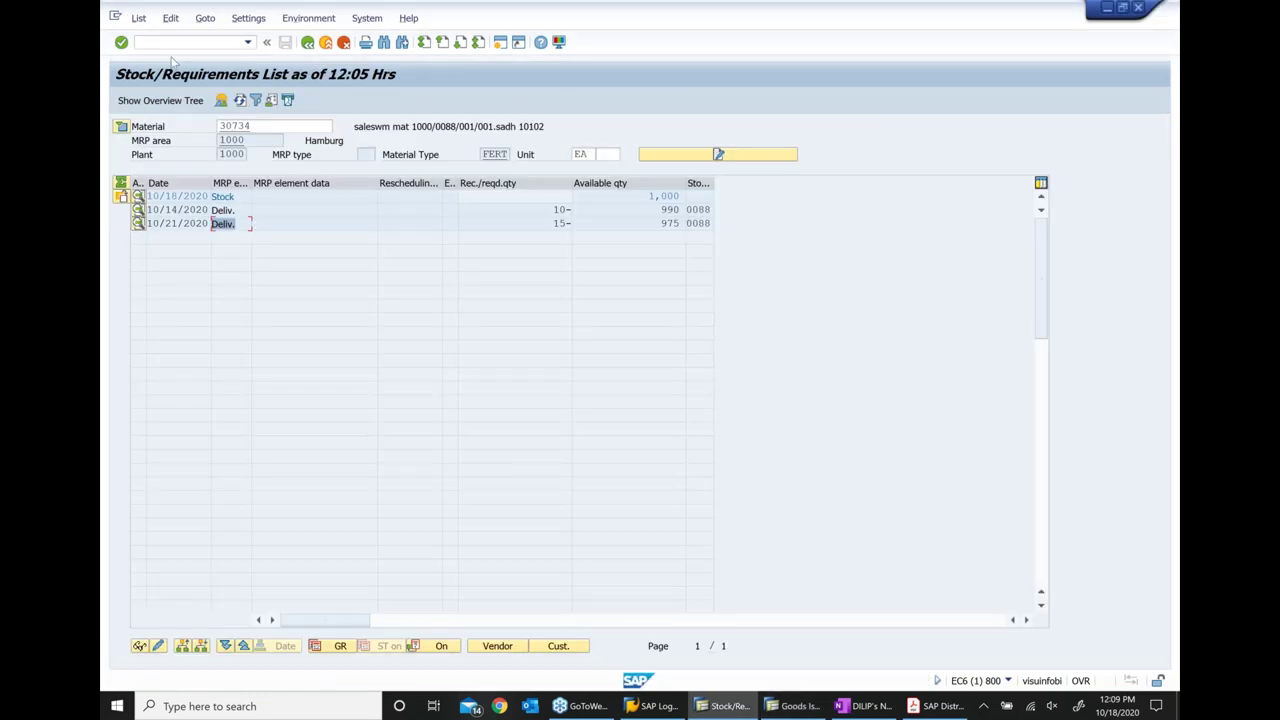
click(240, 100)
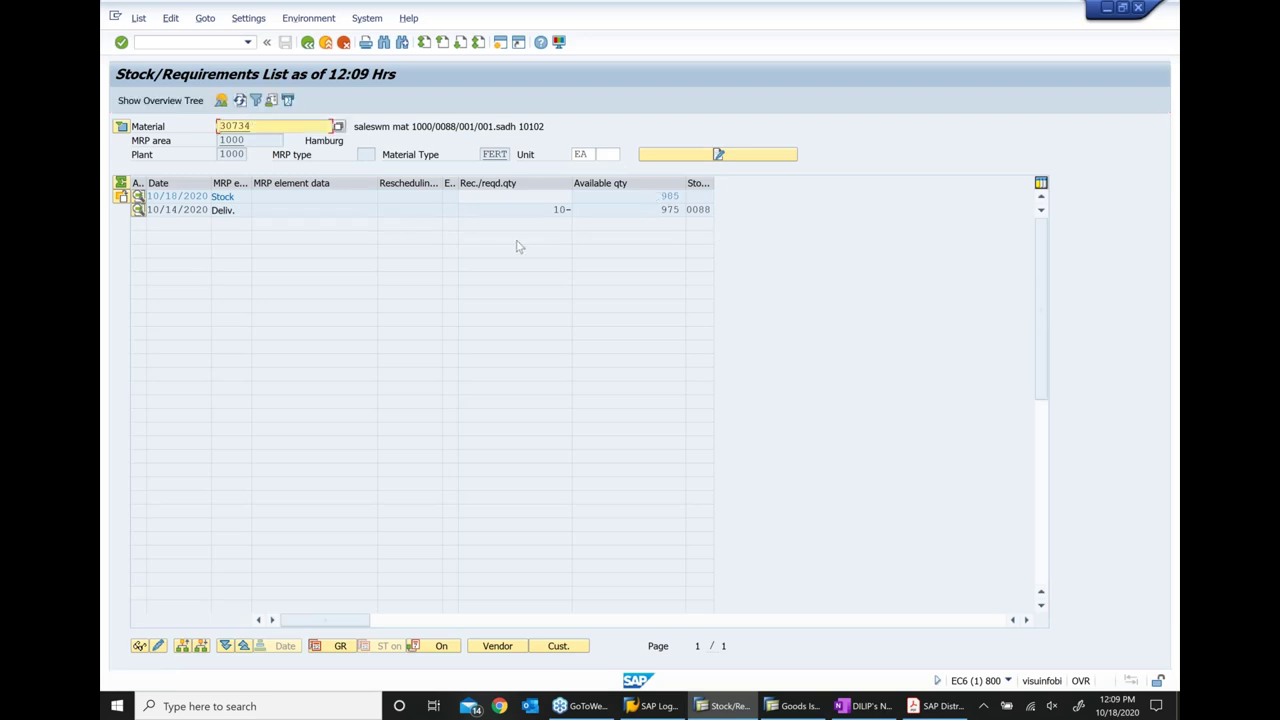
click(560, 209)
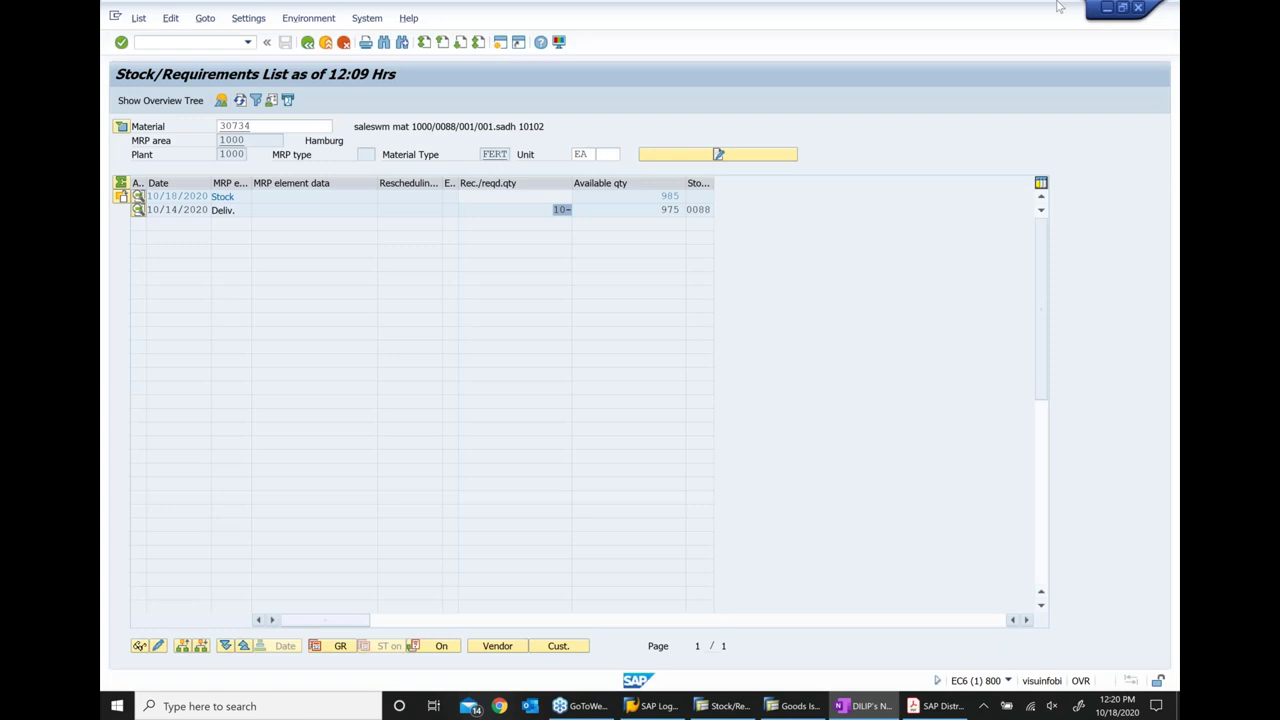
Minimize the SAP windows, switch to SAP Distribution.pdf in Acrobat Reader and advance to the Shipment Introduction slide on page 47
click(1107, 8)
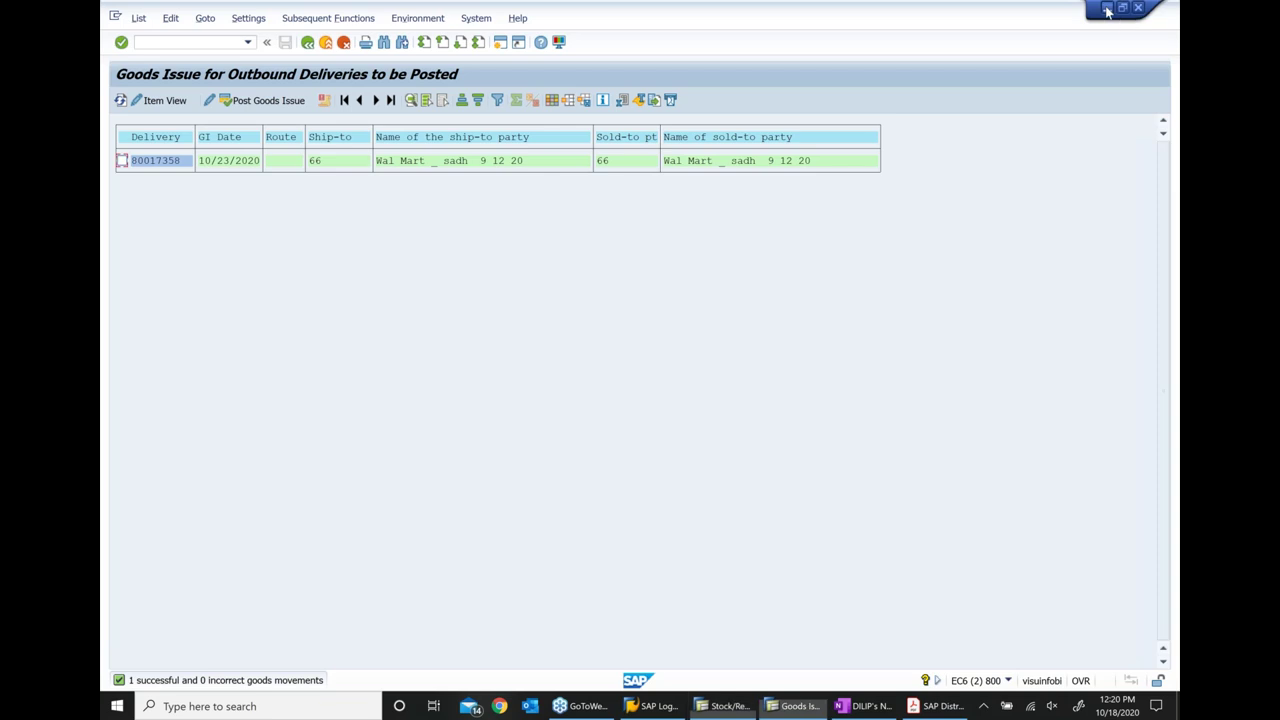
click(1107, 8)
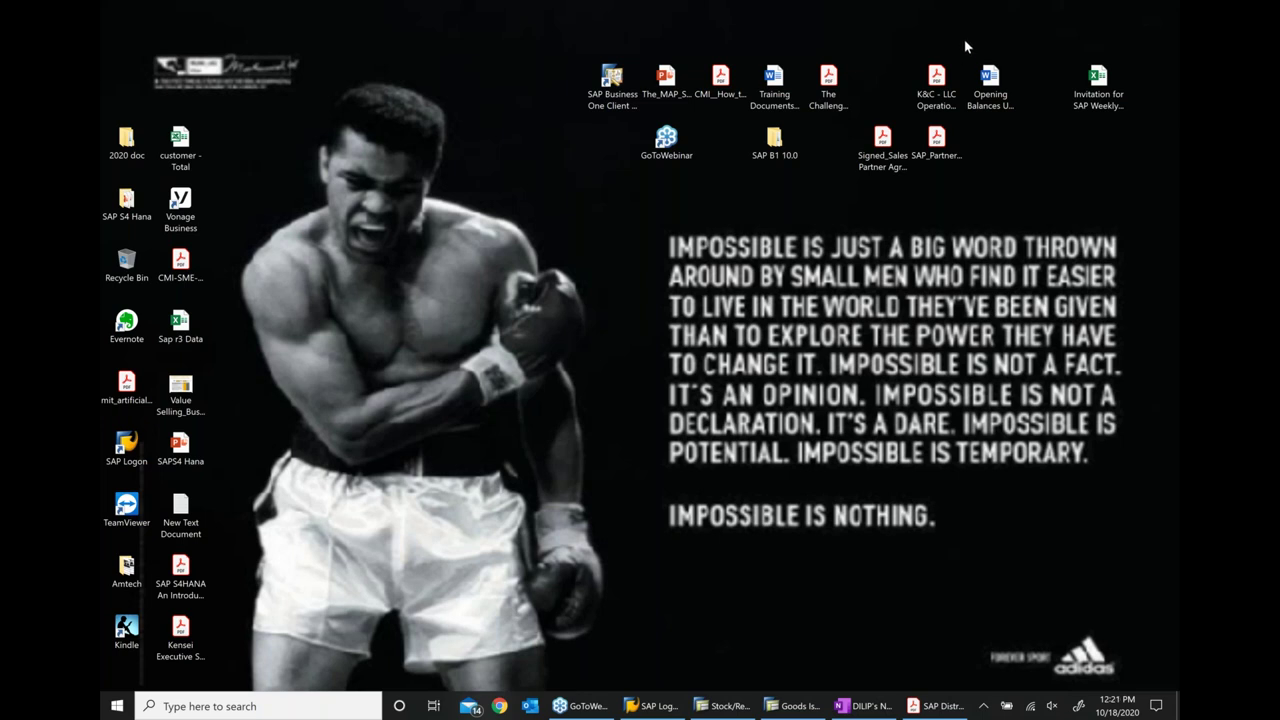
click(935, 706)
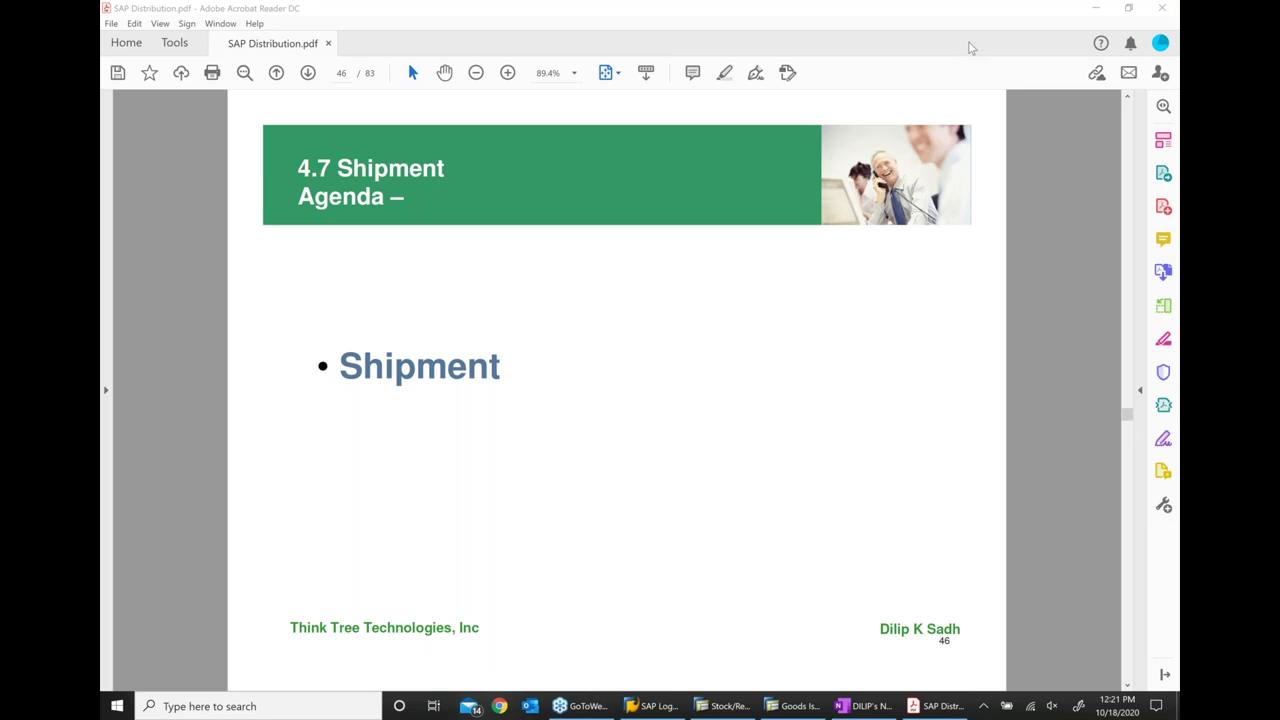
click(683, 423)
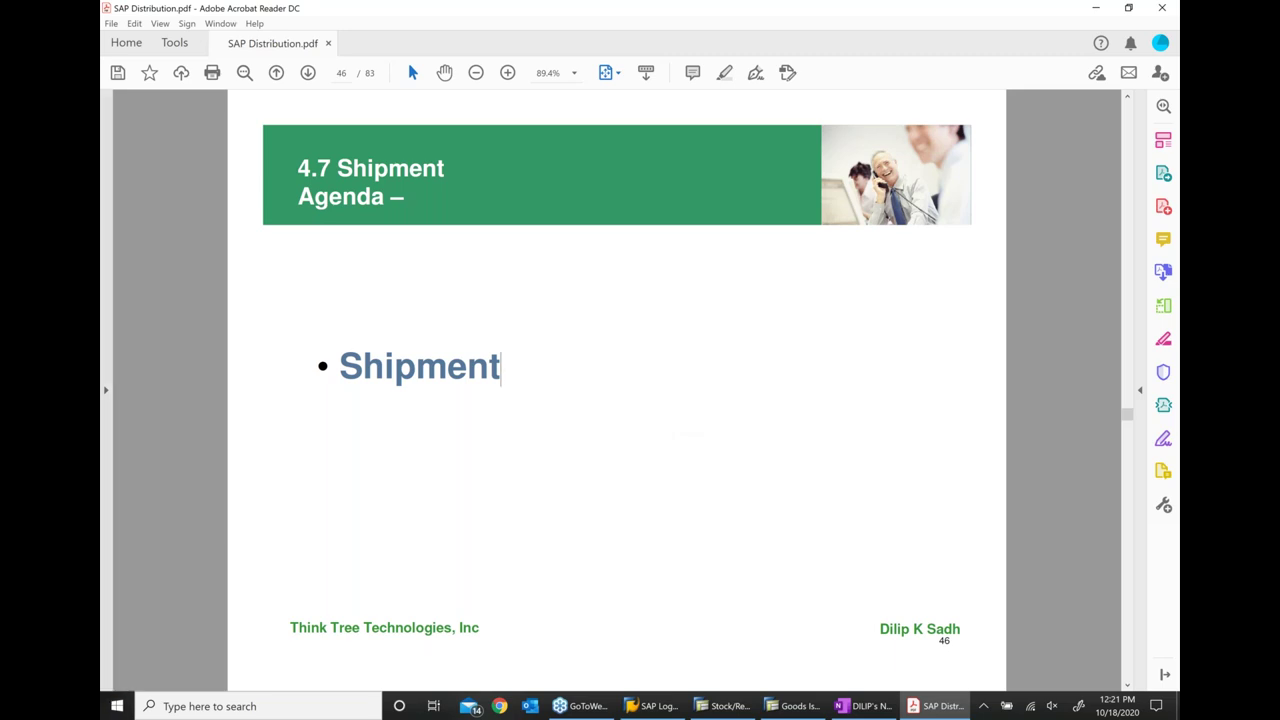
click(308, 73)
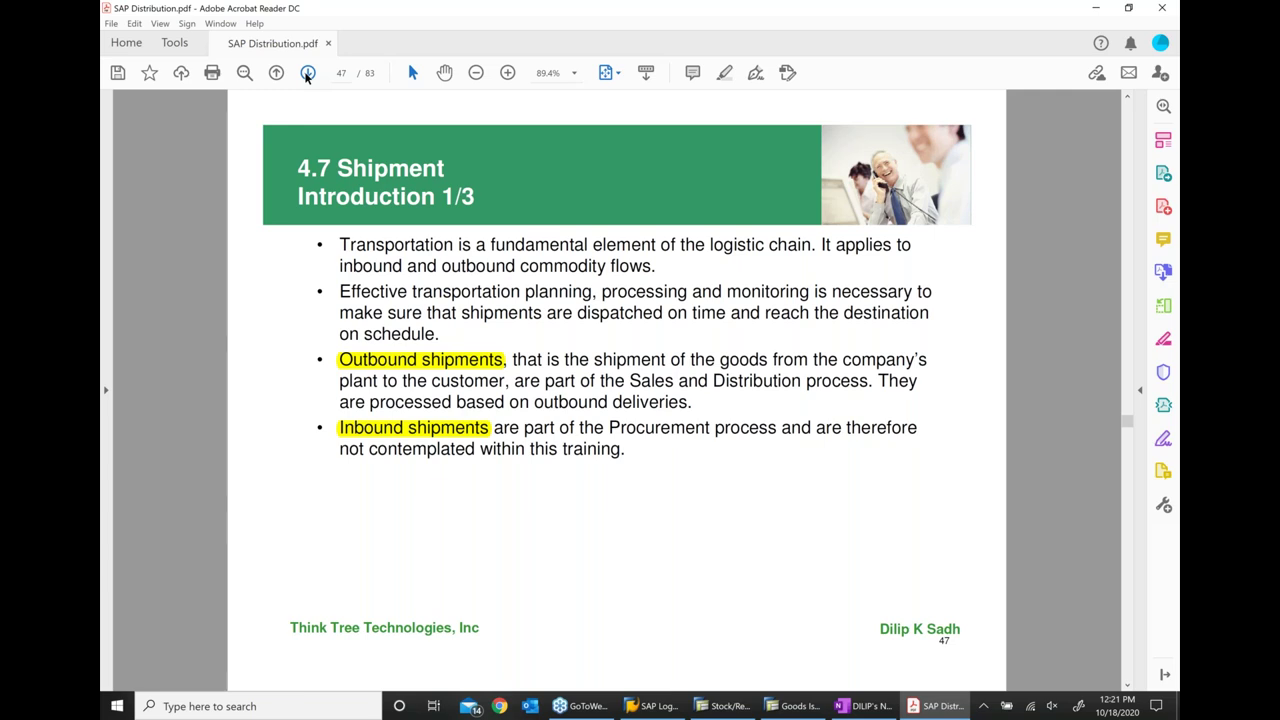
Close the goods issue window in SAP and bring up the Stock/Requirements List of material 30734
click(798, 708)
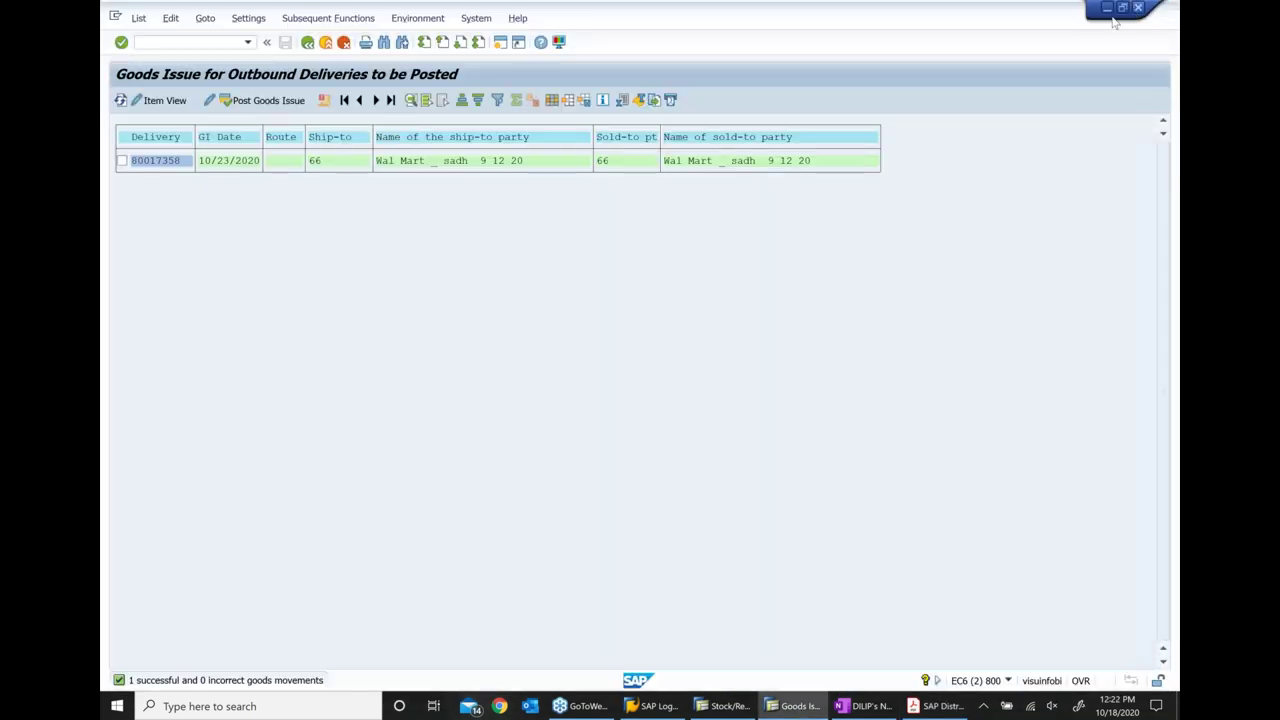
click(1110, 16)
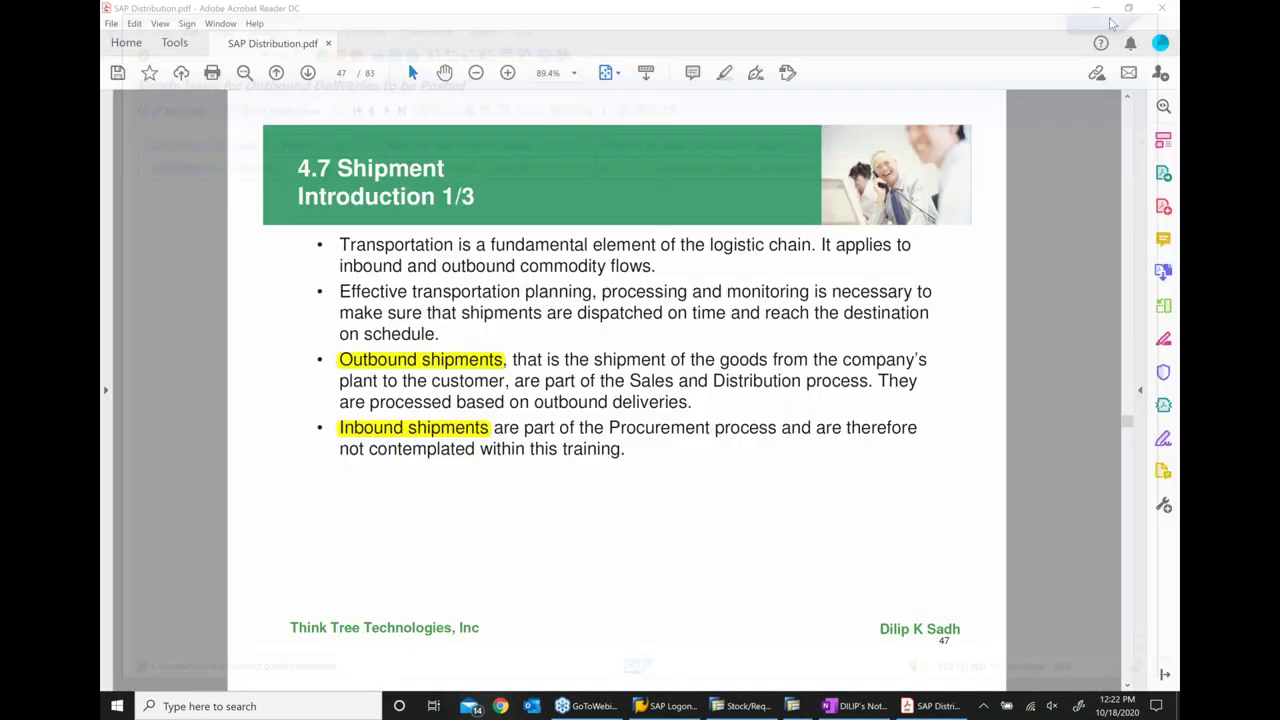
click(742, 706)
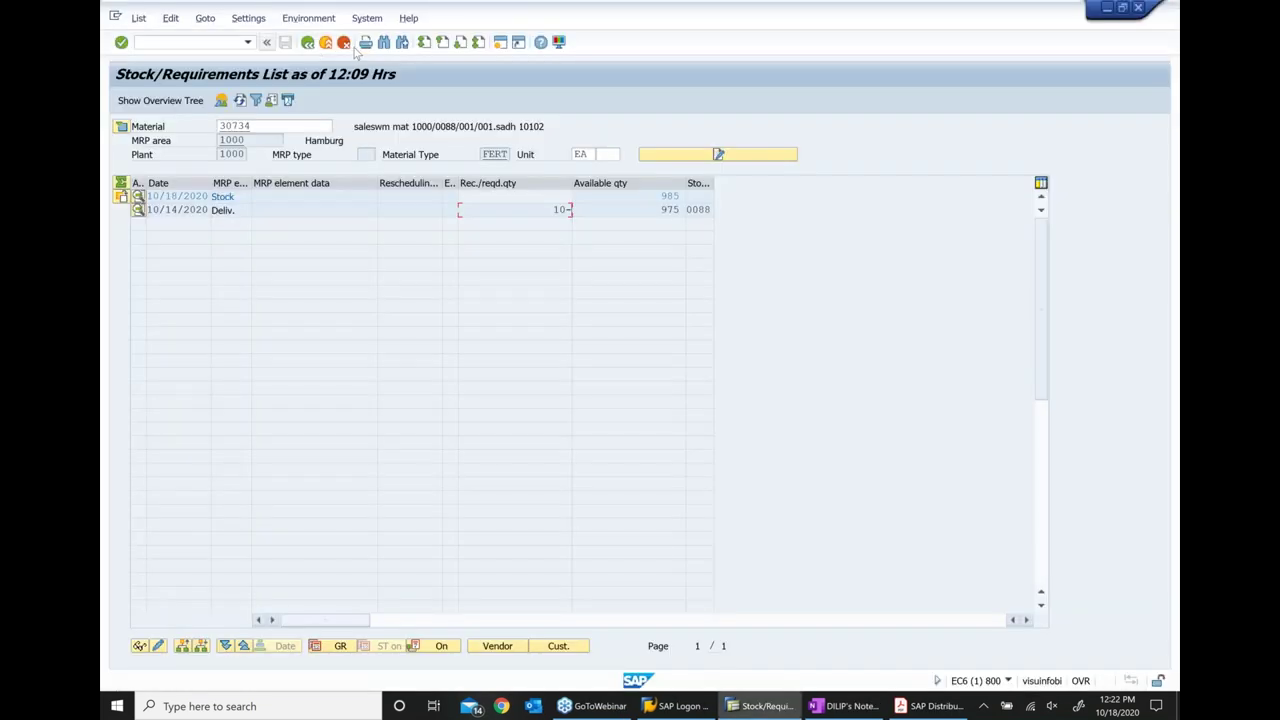
Leave the Stock/Requirements List and expand the SAP menu through Logistics and Logistics Execution to Transportation
click(325, 42)
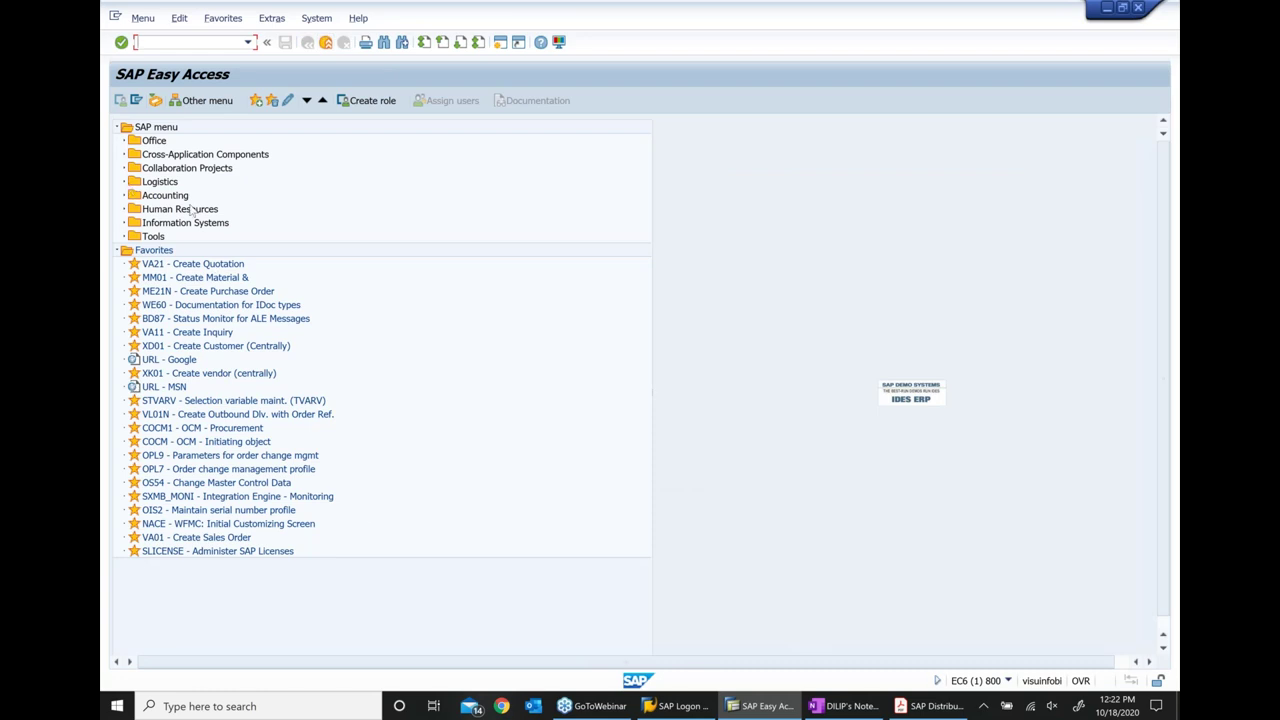
click(165, 182)
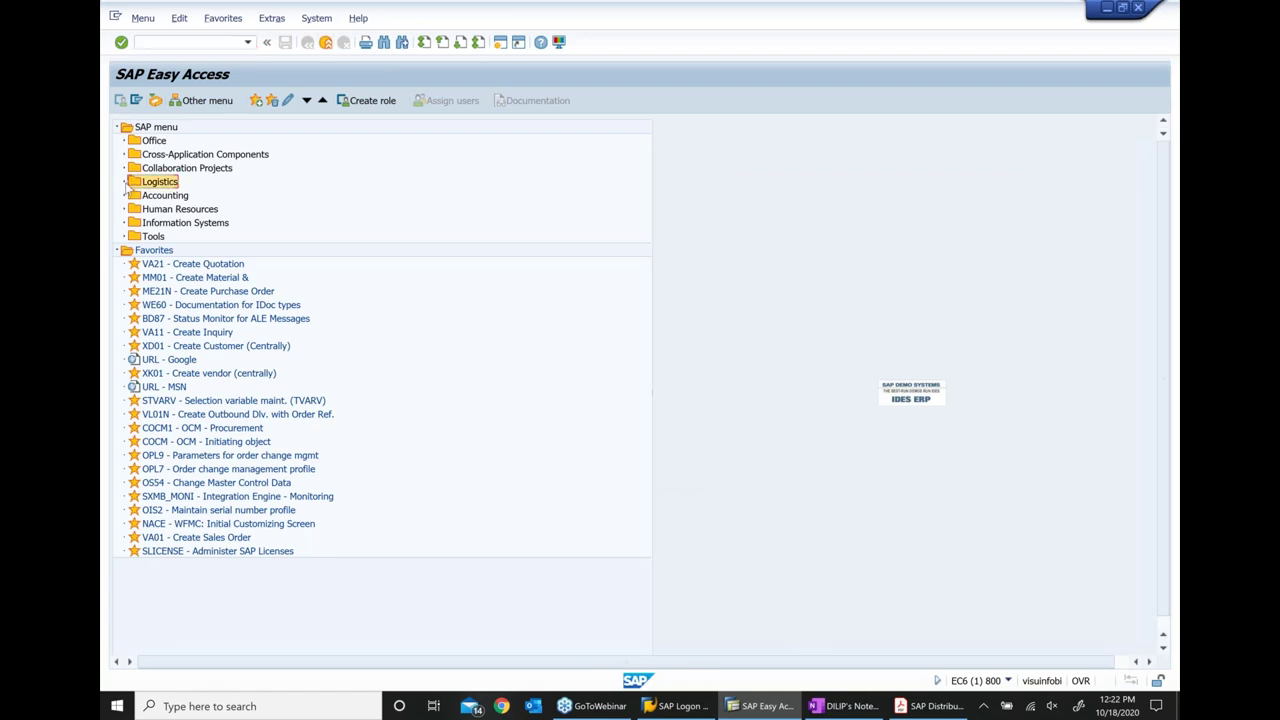
click(124, 184)
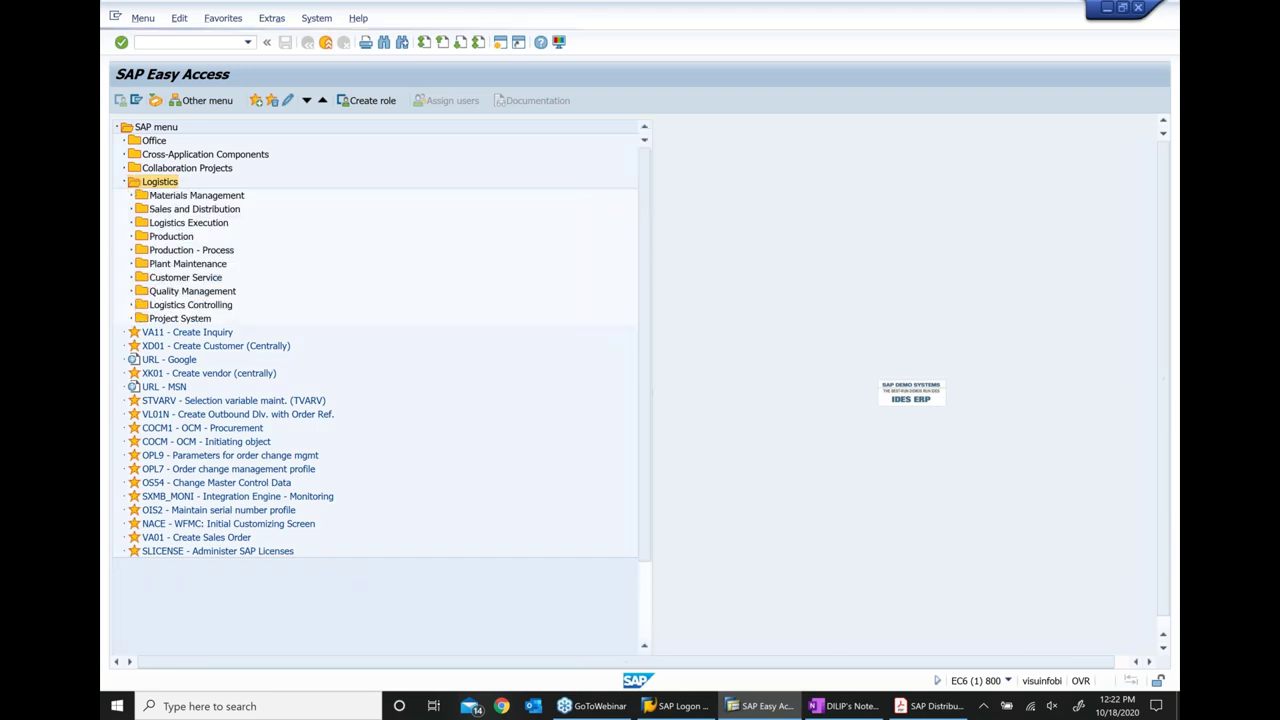
click(199, 223)
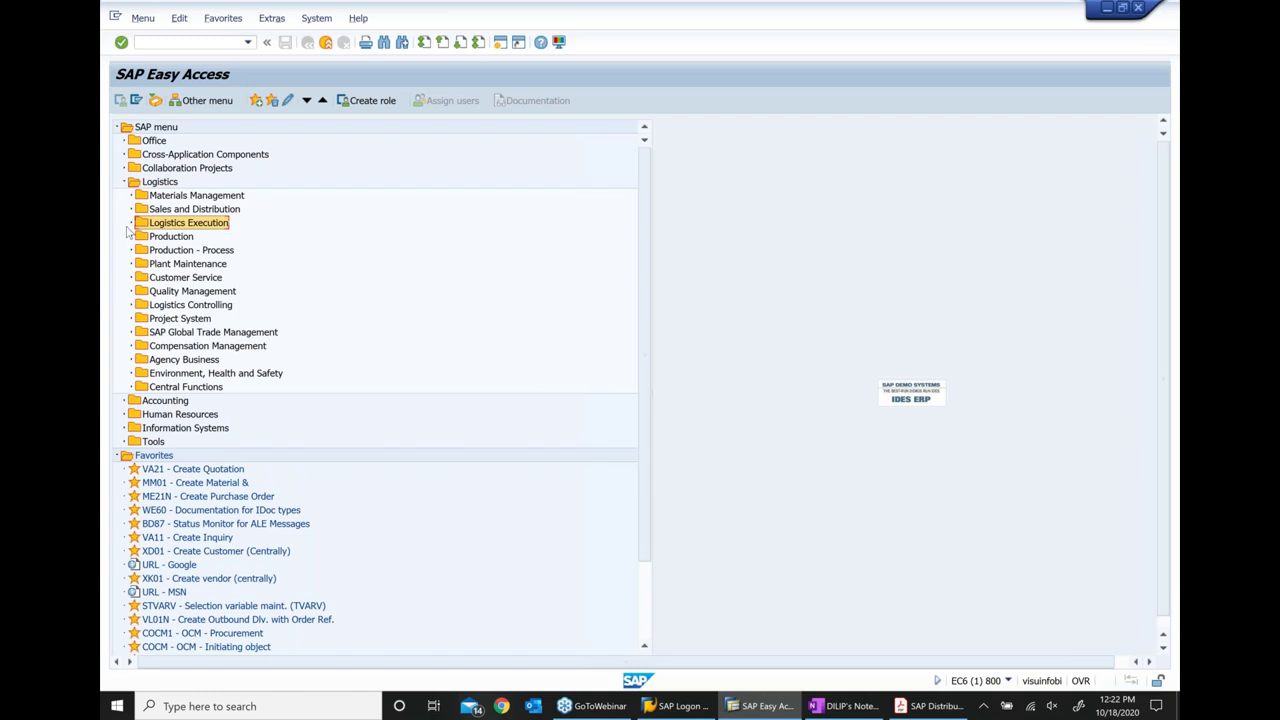
click(131, 224)
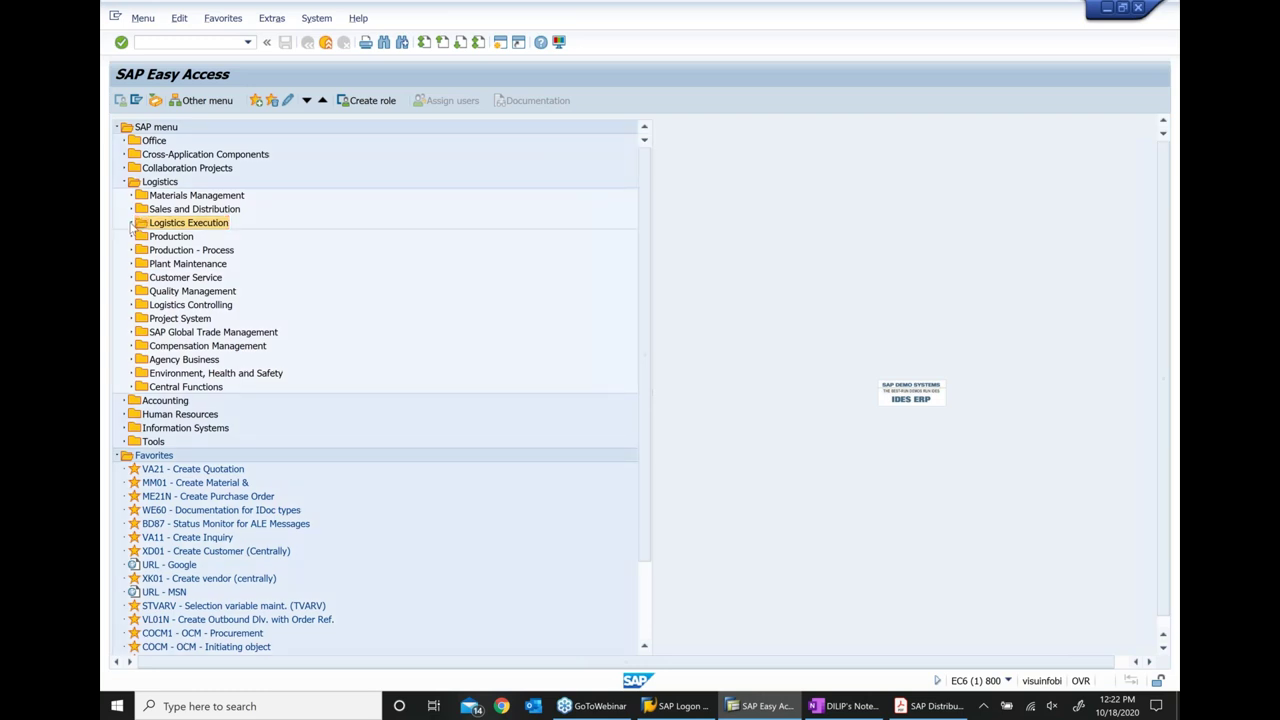
click(168, 319)
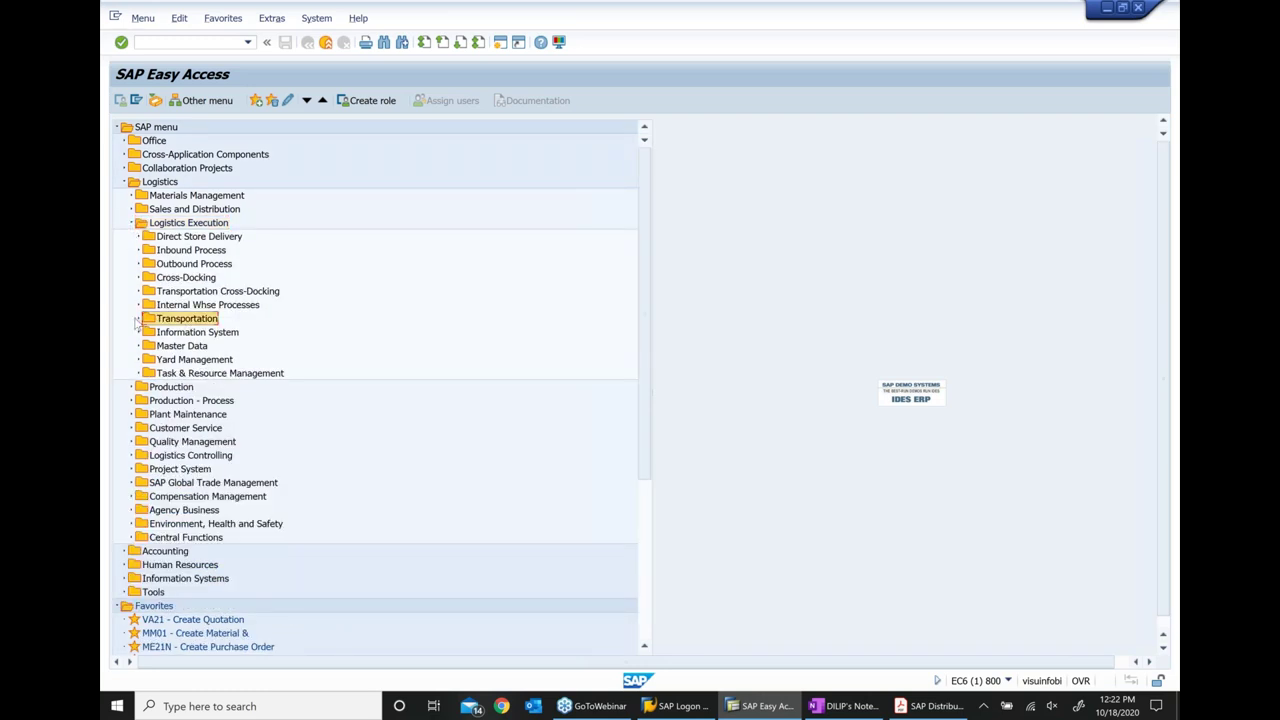
click(139, 319)
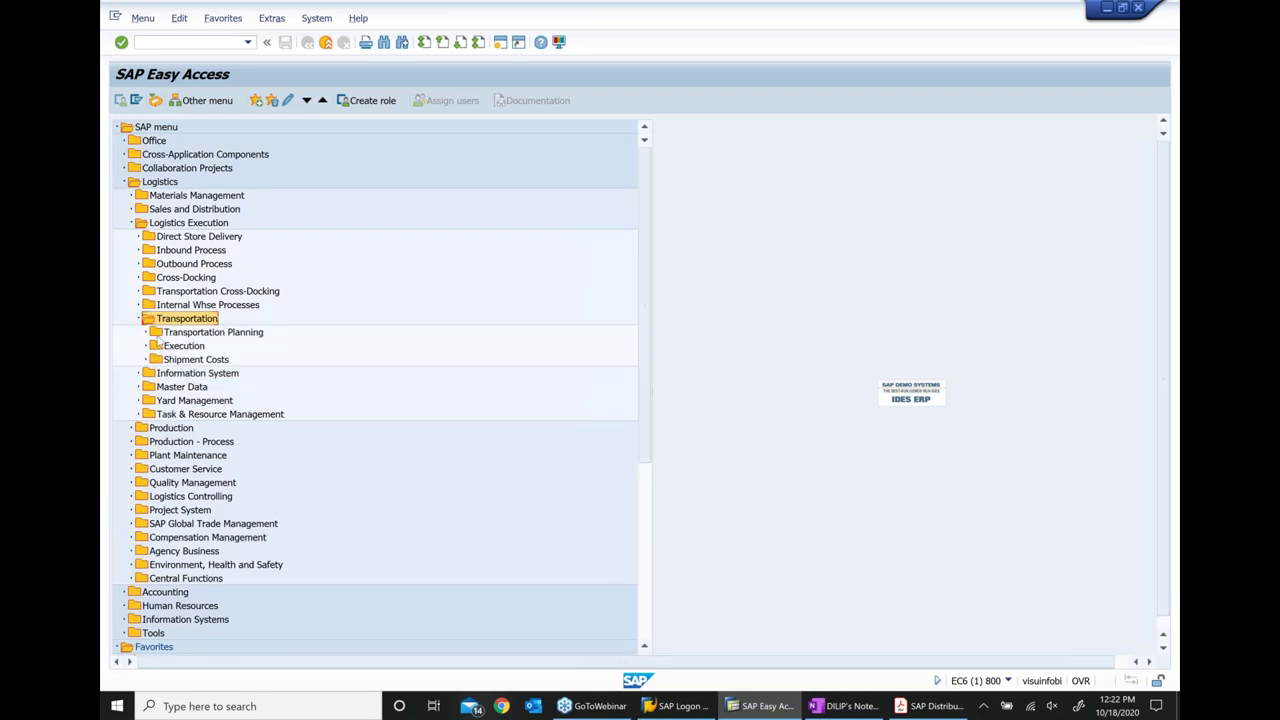
Expand Transportation Planning and its Create folder, and open VT01N - Single Documents for creating a shipment
click(146, 333)
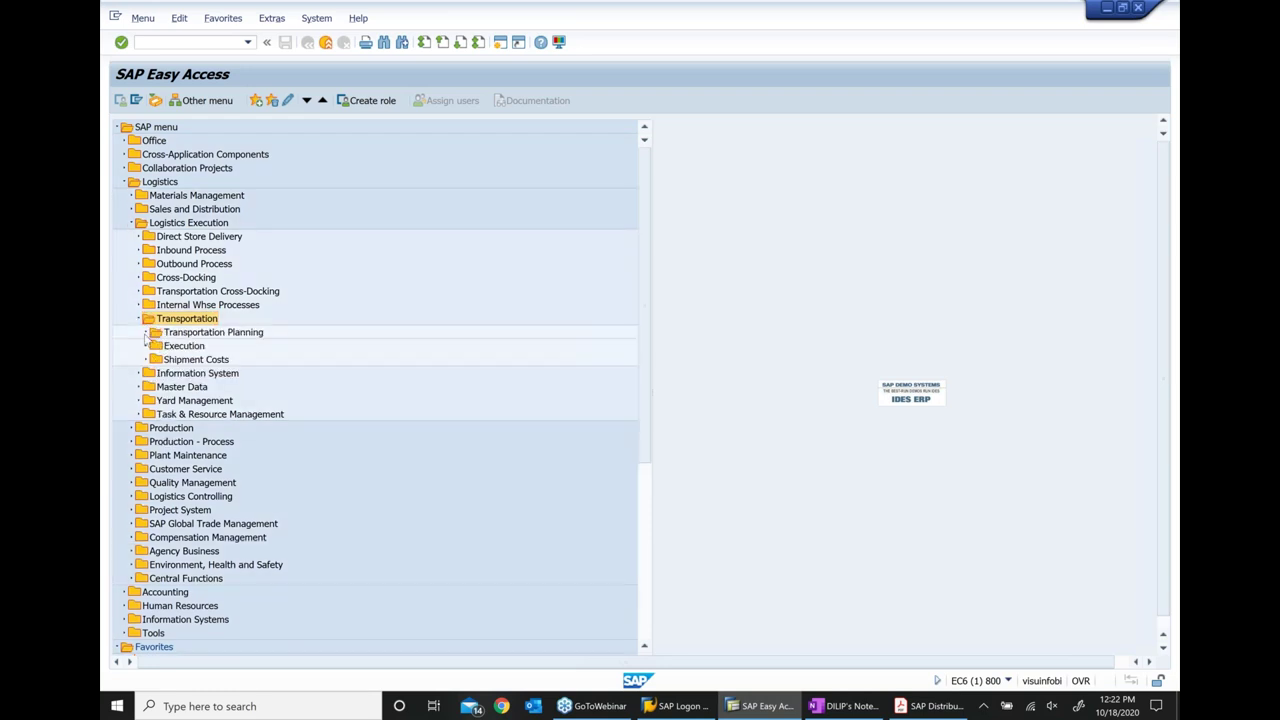
click(152, 346)
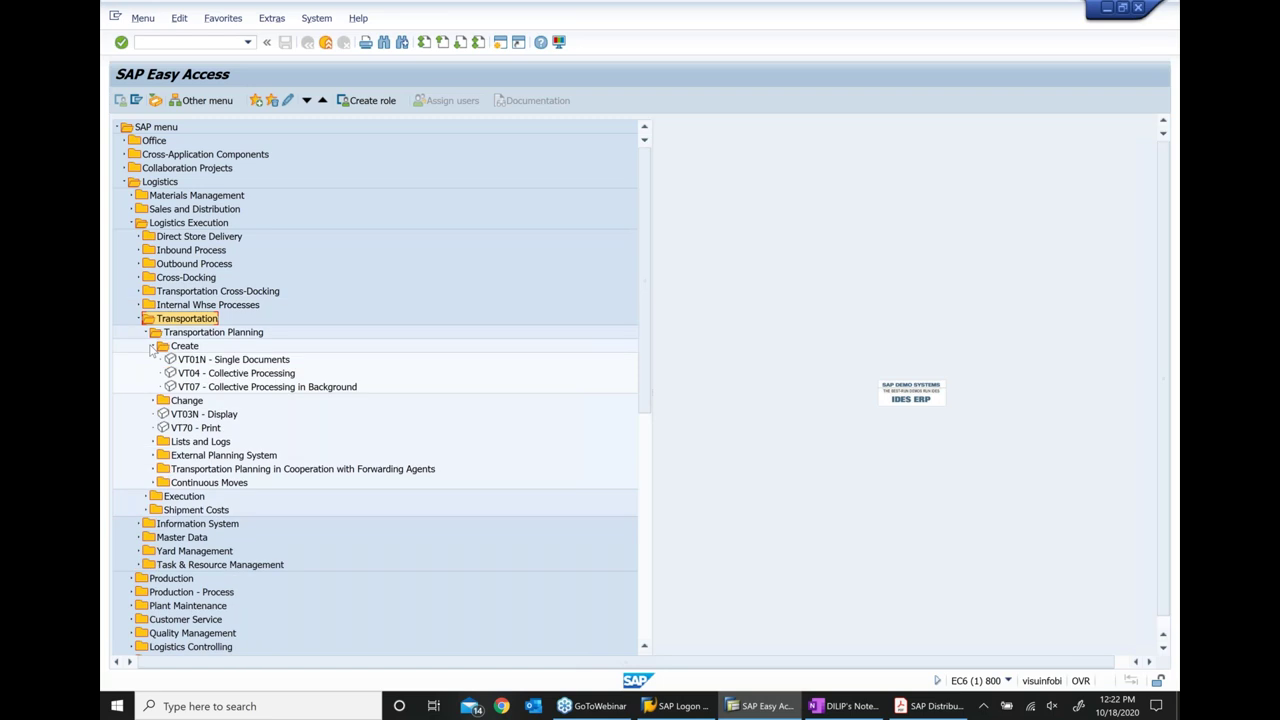
click(236, 362)
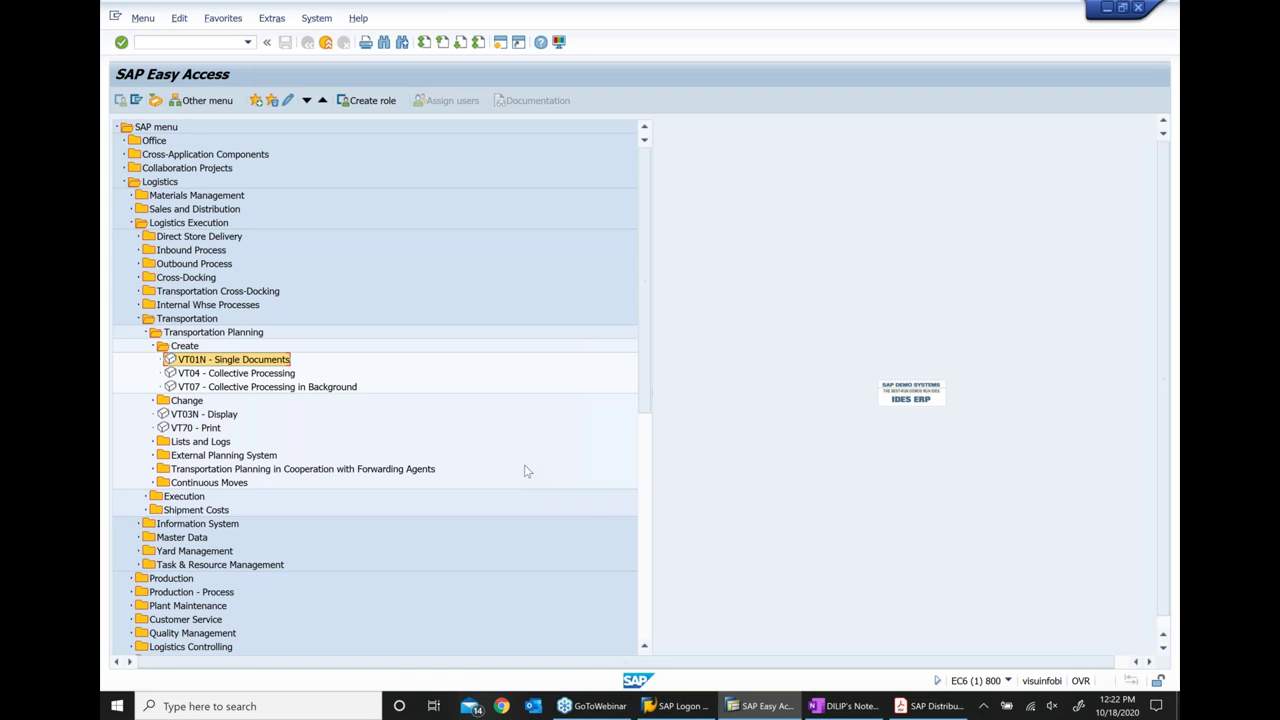
double_click(233, 362)
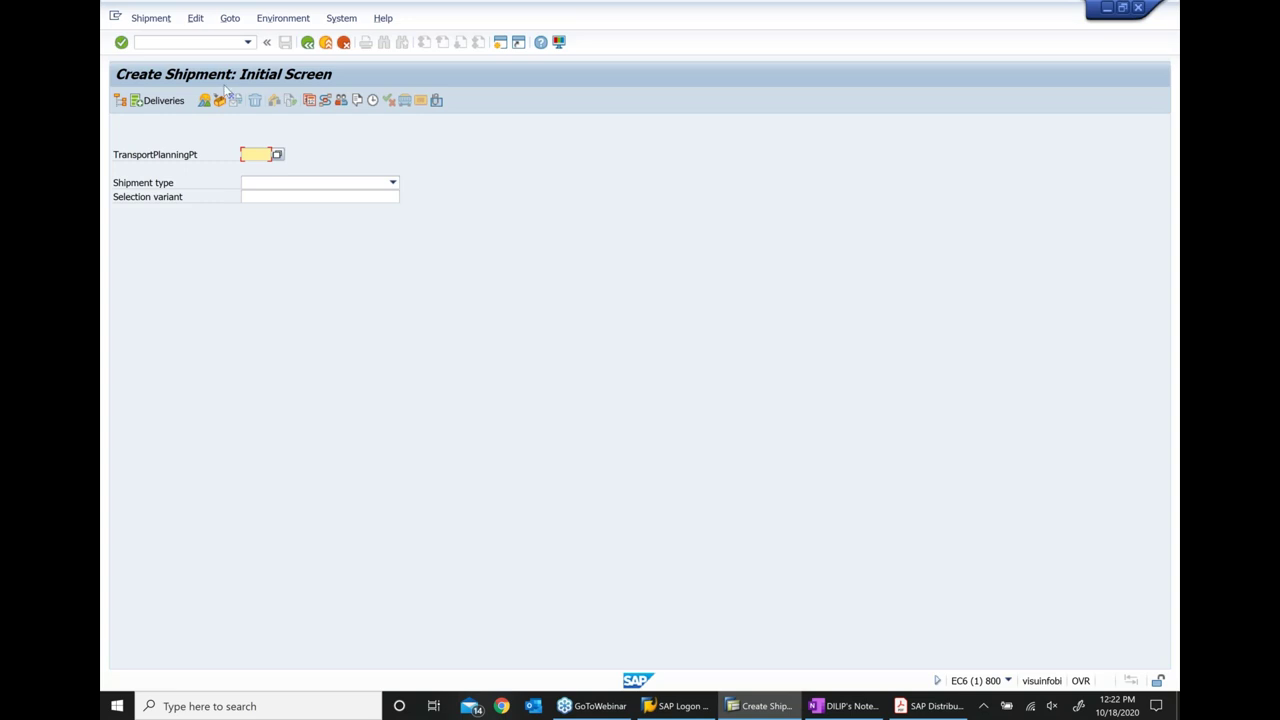
Switch to the OneNote class notes and add the bullet "Shipment document is basis for Transportation function" below the break line
click(846, 712)
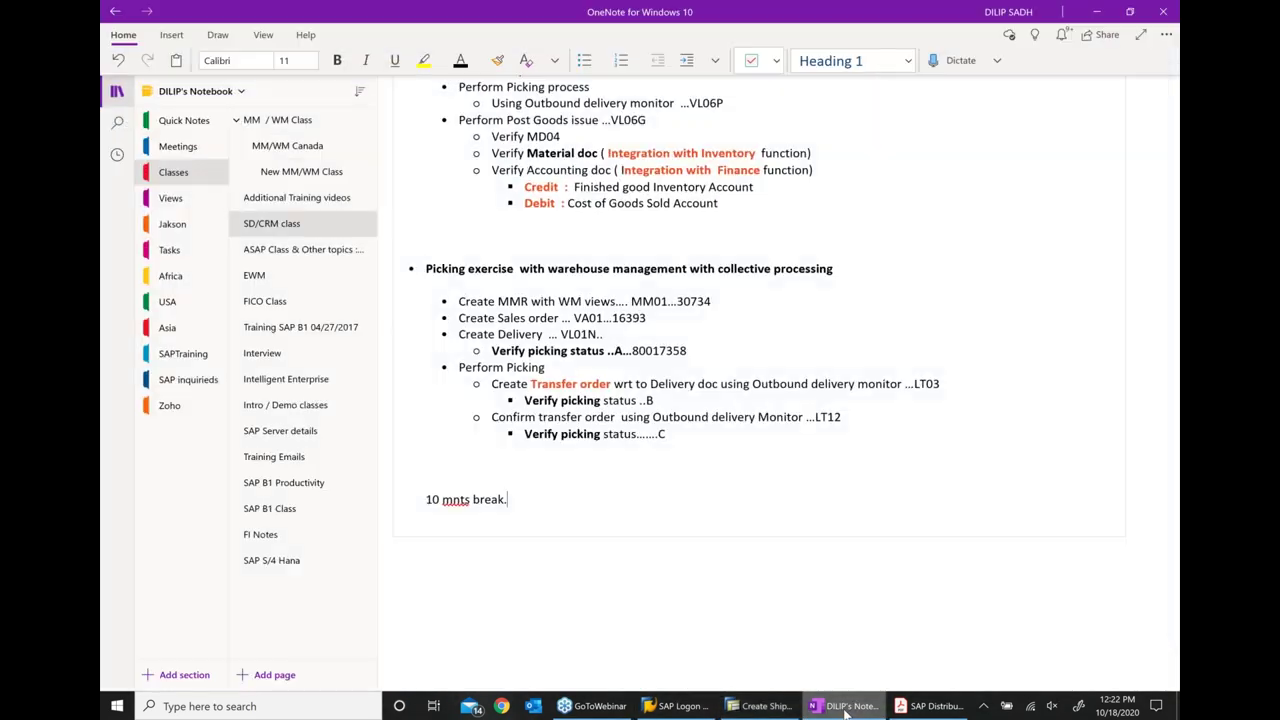
text(* Sh)
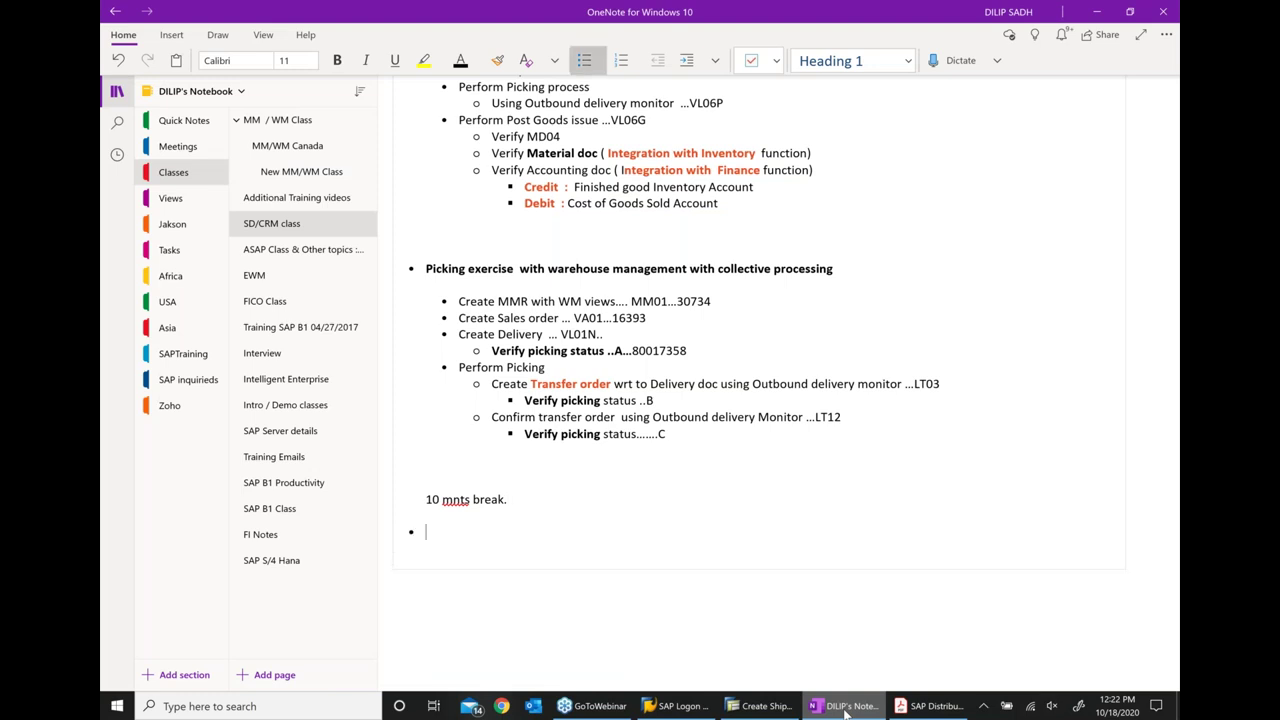
text(ipment docum)
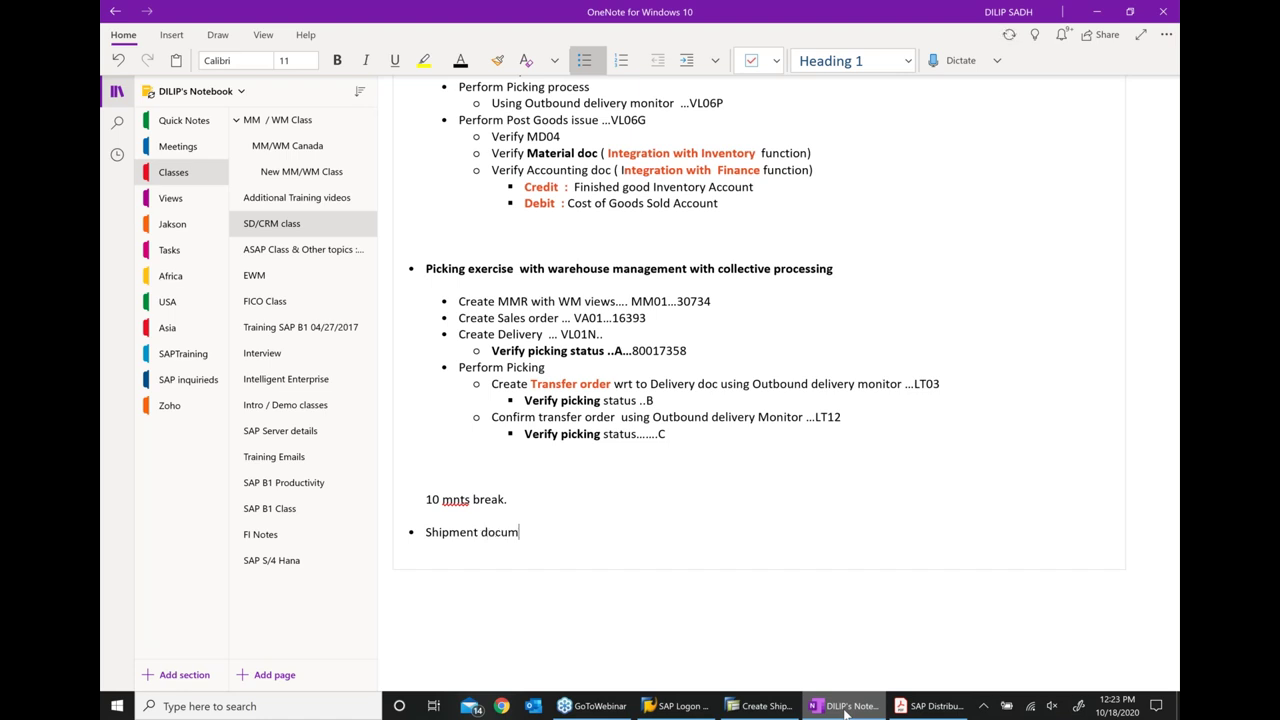
text(ent is basis for Transpor)
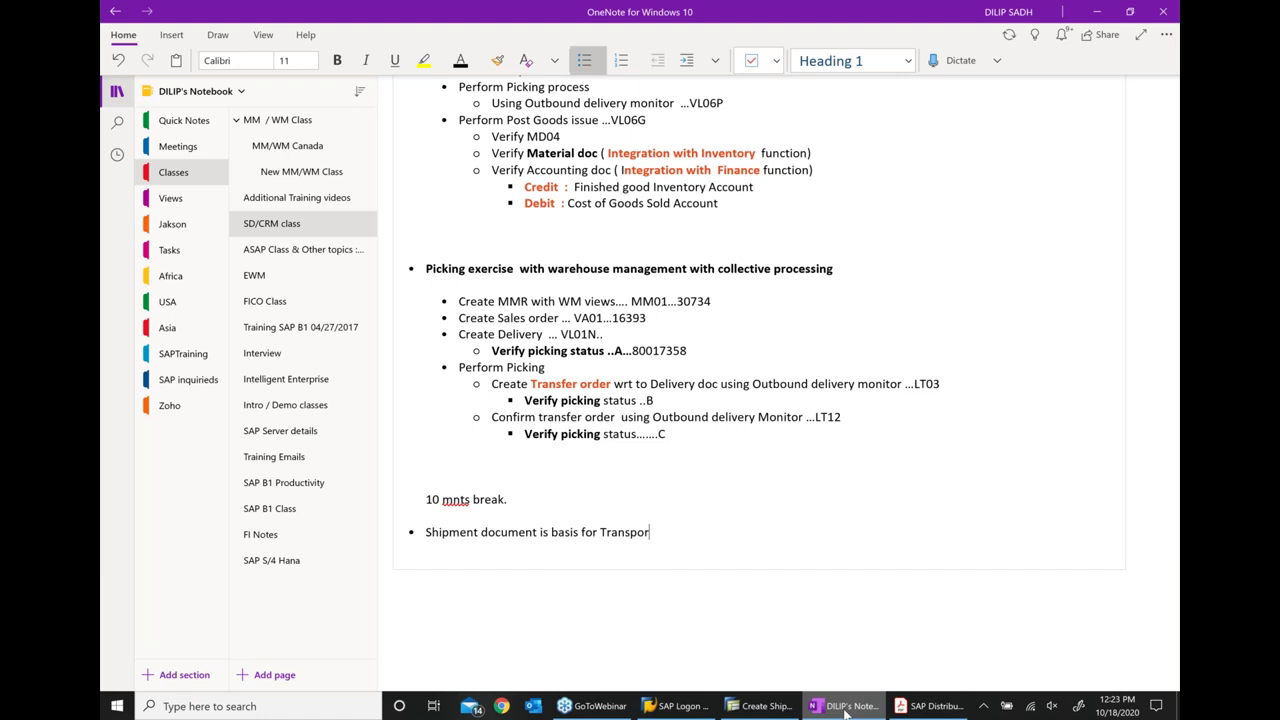
text(tation function)
key(Return)
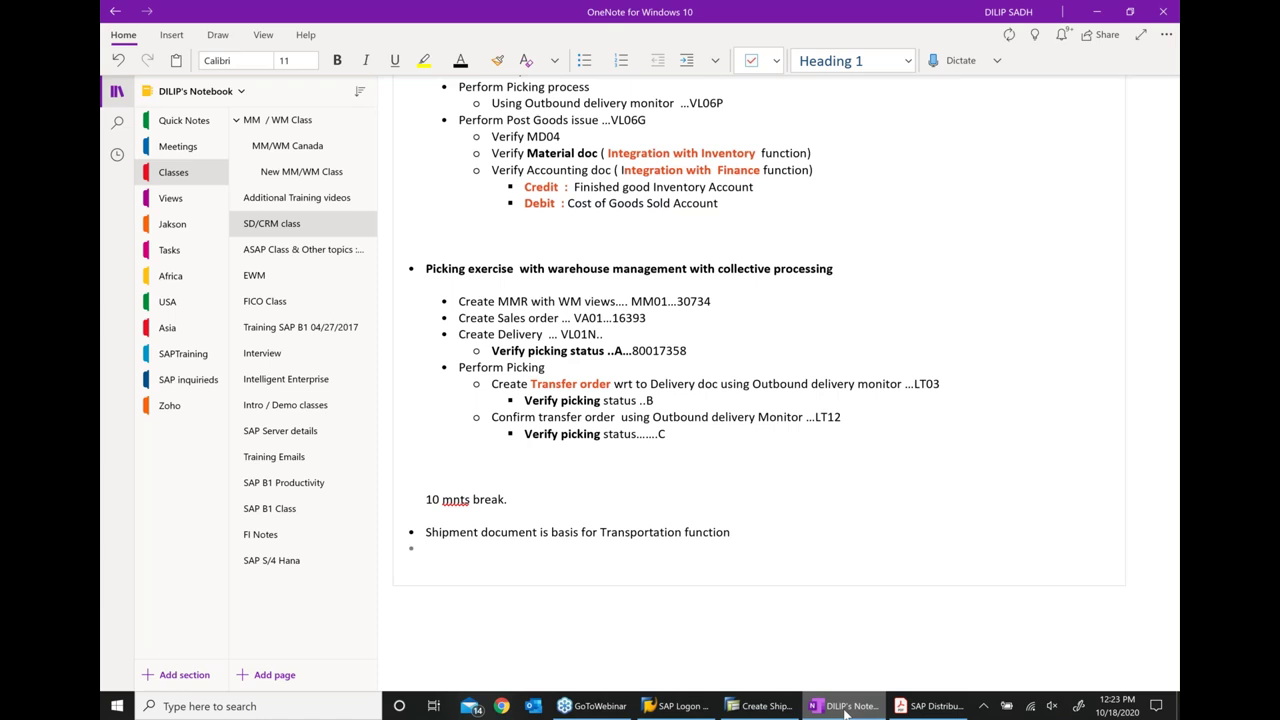
Add a second bullet reading "Delivery document is the basis for Shipping functions e.g. picking , Packing , Loading etc"
text(Ddel)
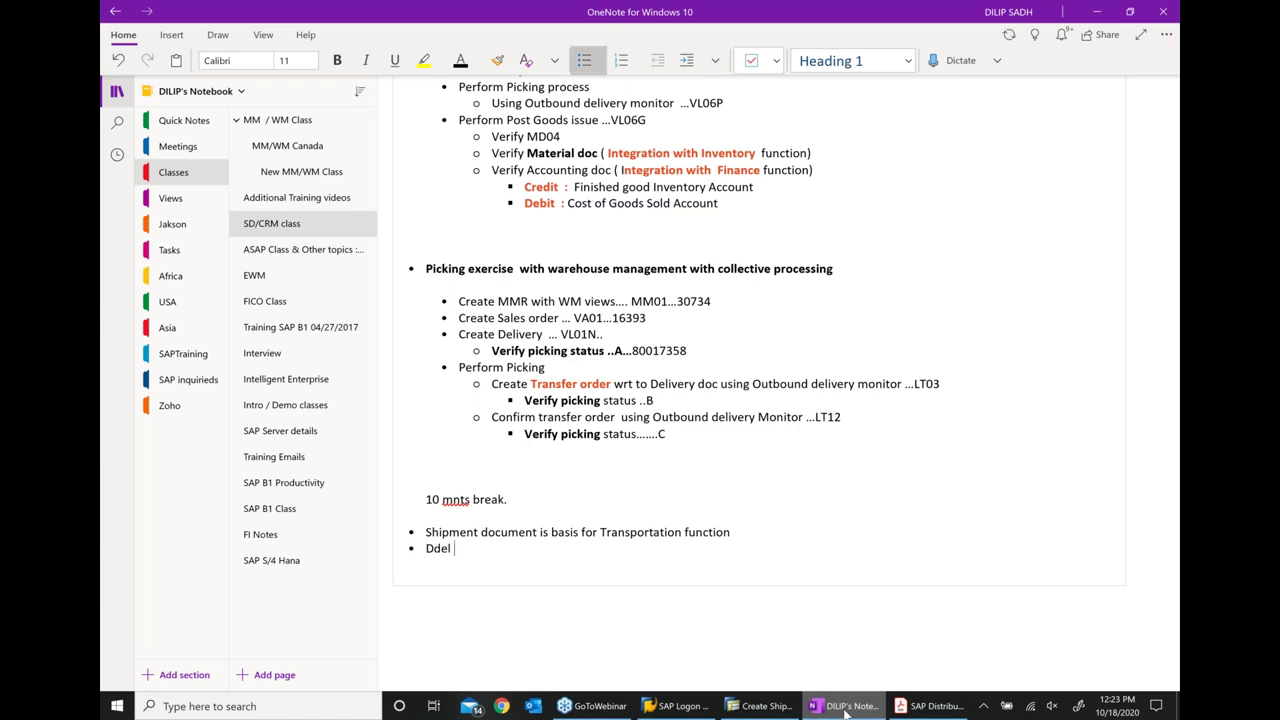
key(BackSpace)
key(BackSpace)
key(BackSpace)
key(BackSpace)
text(elivery docum ent is  the basis for Shp)
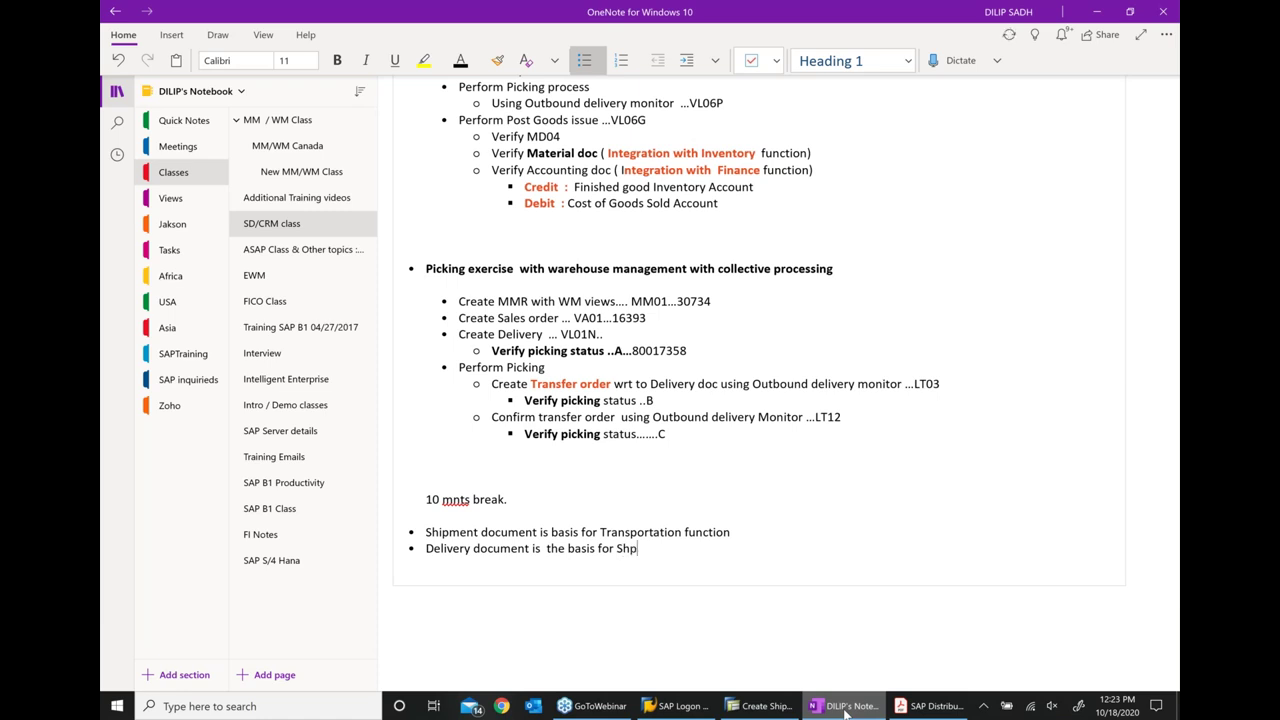
key(BackSpace)
text(ipping functions e.g. picking , Packi)
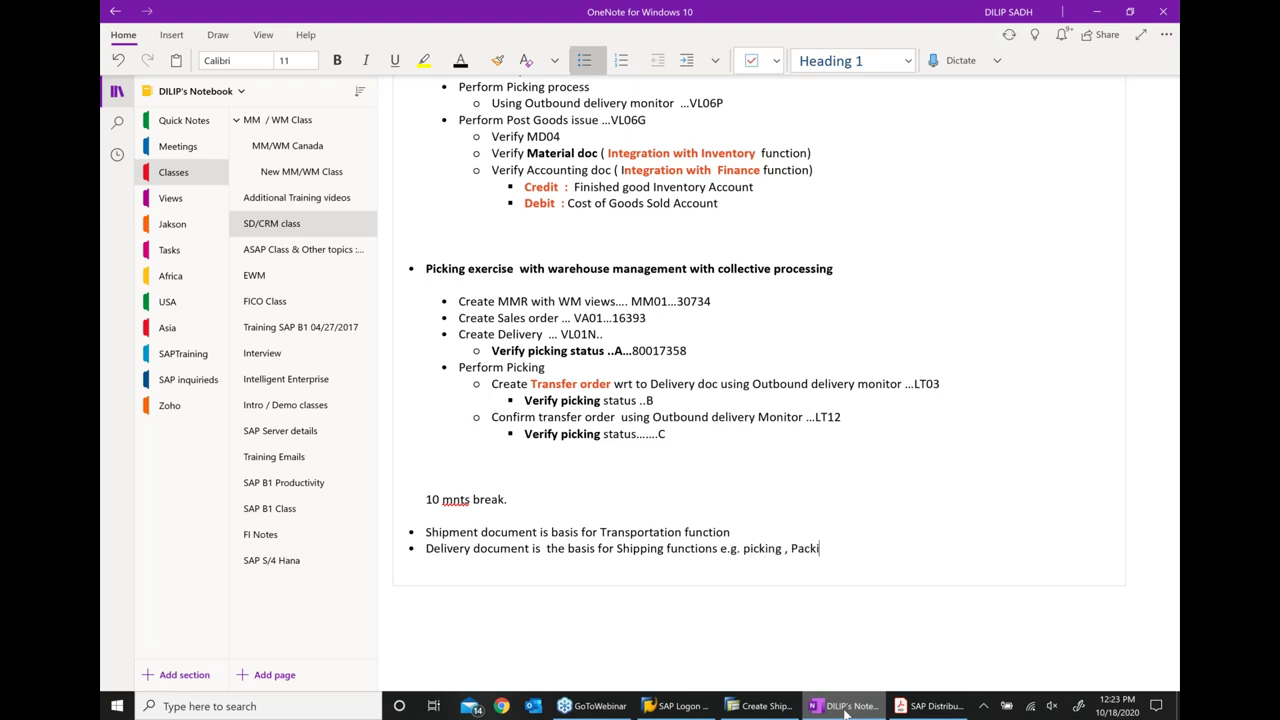
text(ng , Loadig)
key(BackSpace)
text(ng etc)
Make "Shipment document" bold in the first of the two new bullets
scroll(640, 330, right, 2)
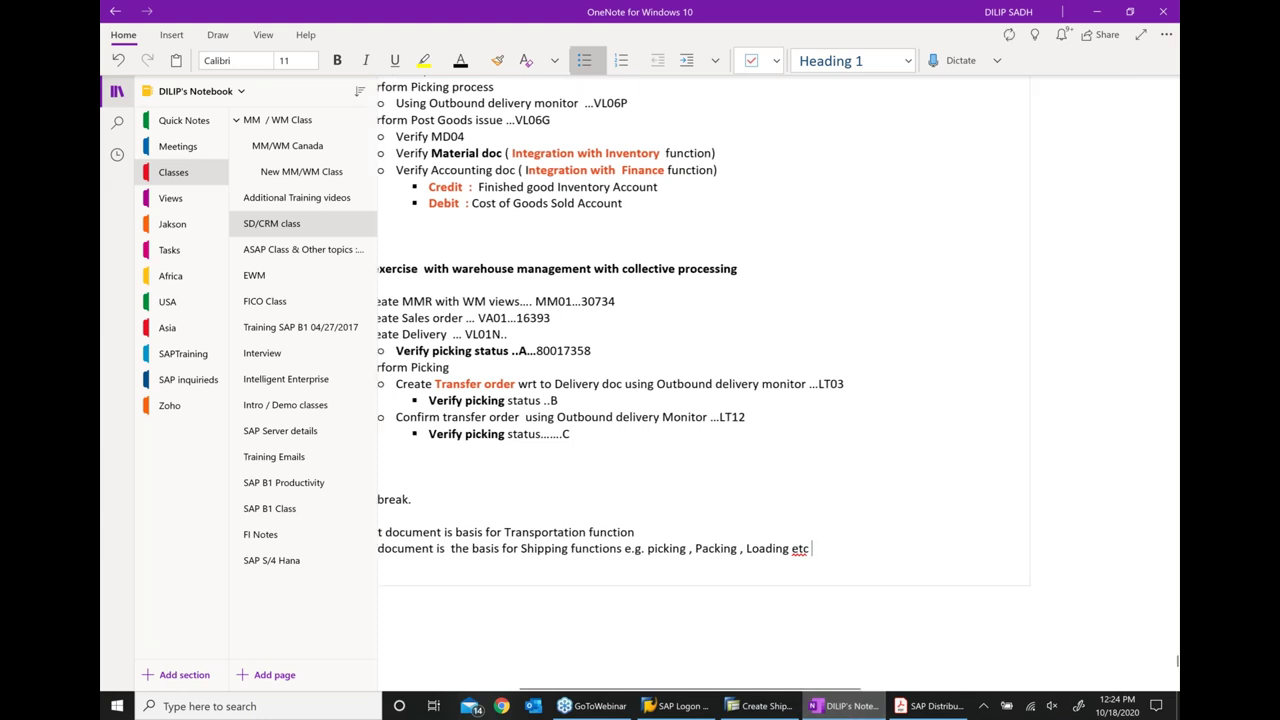
scroll(668, 685, right, 1)
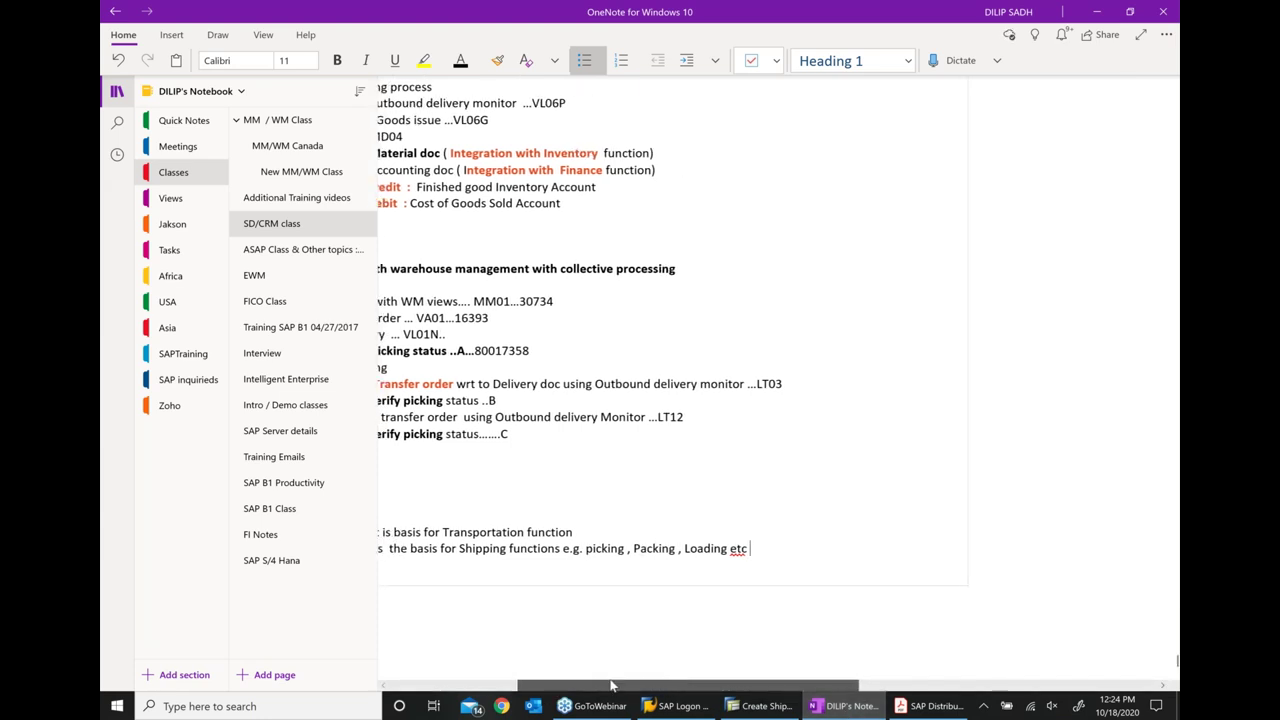
scroll(700, 686, left, 3)
scroll(788, 690, right, 2)
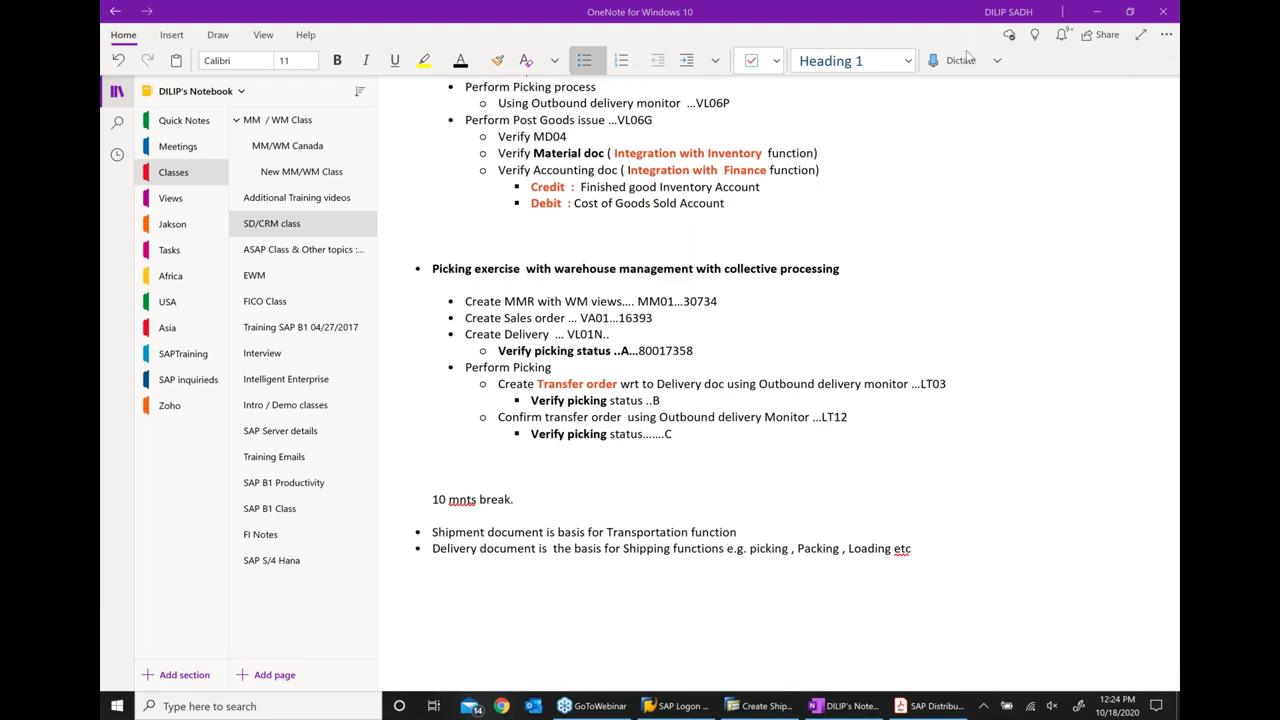
scroll(448, 424, down, 2)
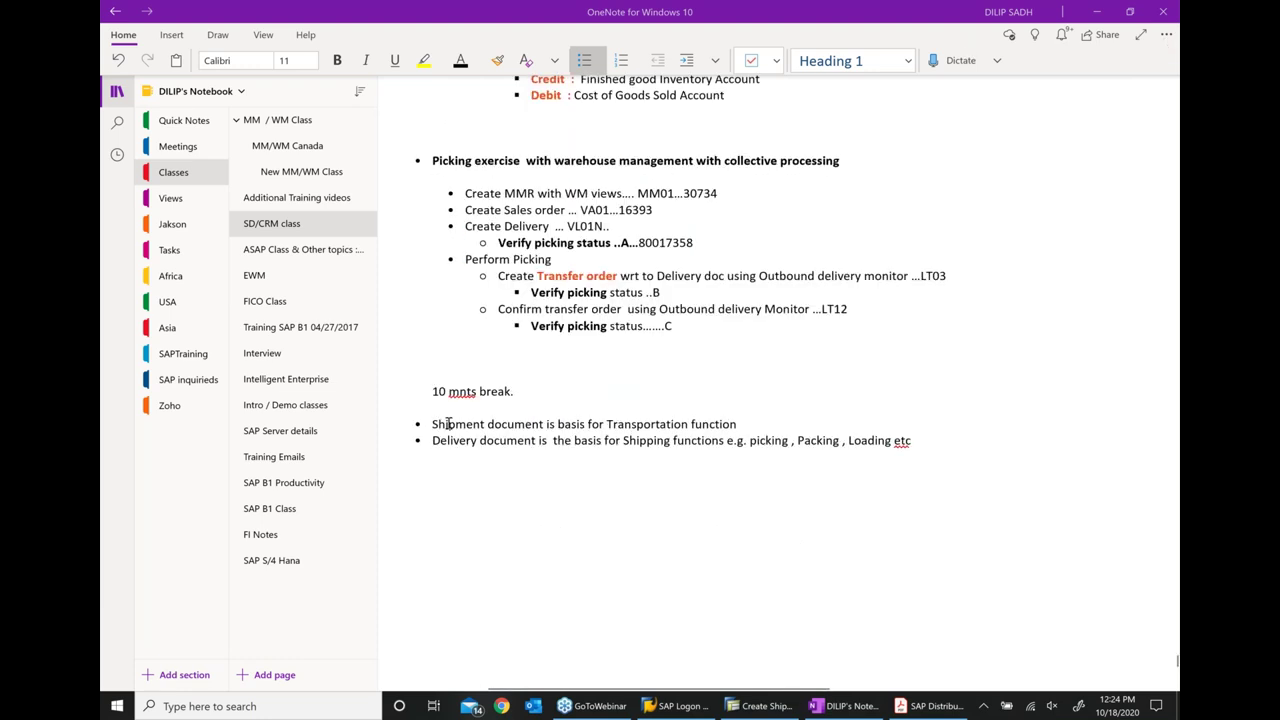
drag(432, 424, 543, 424)
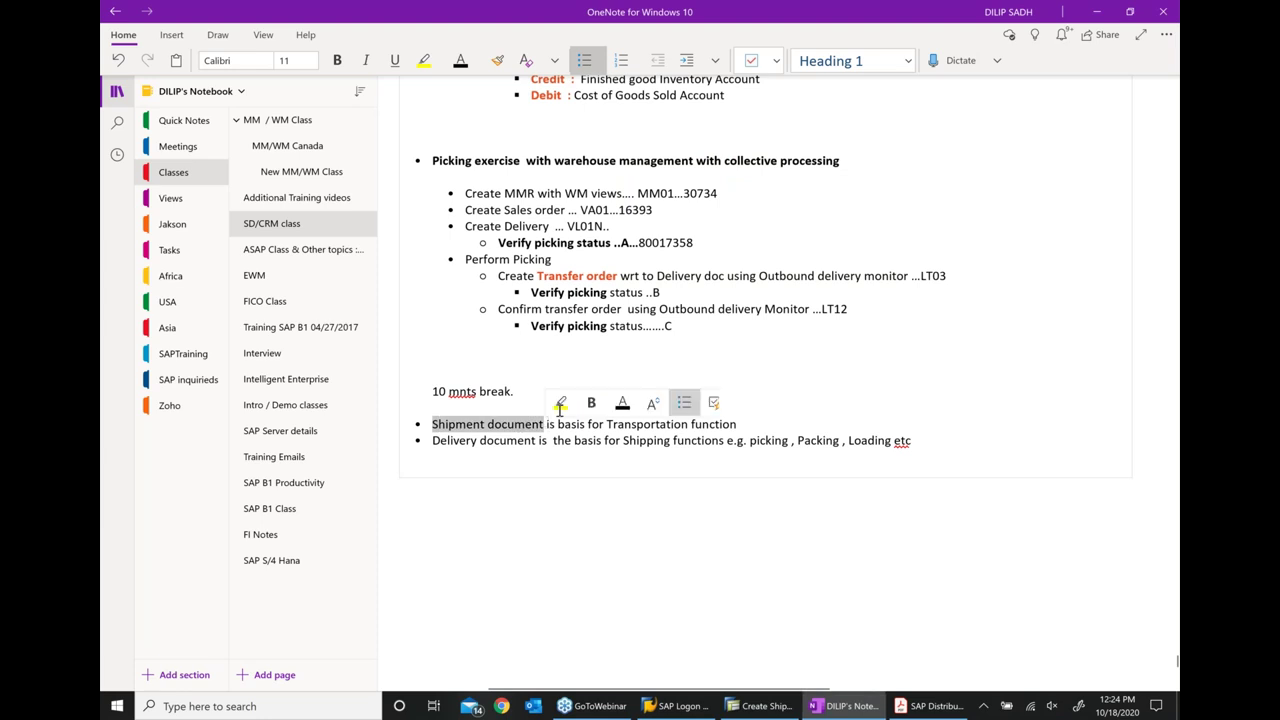
click(591, 402)
click(432, 456)
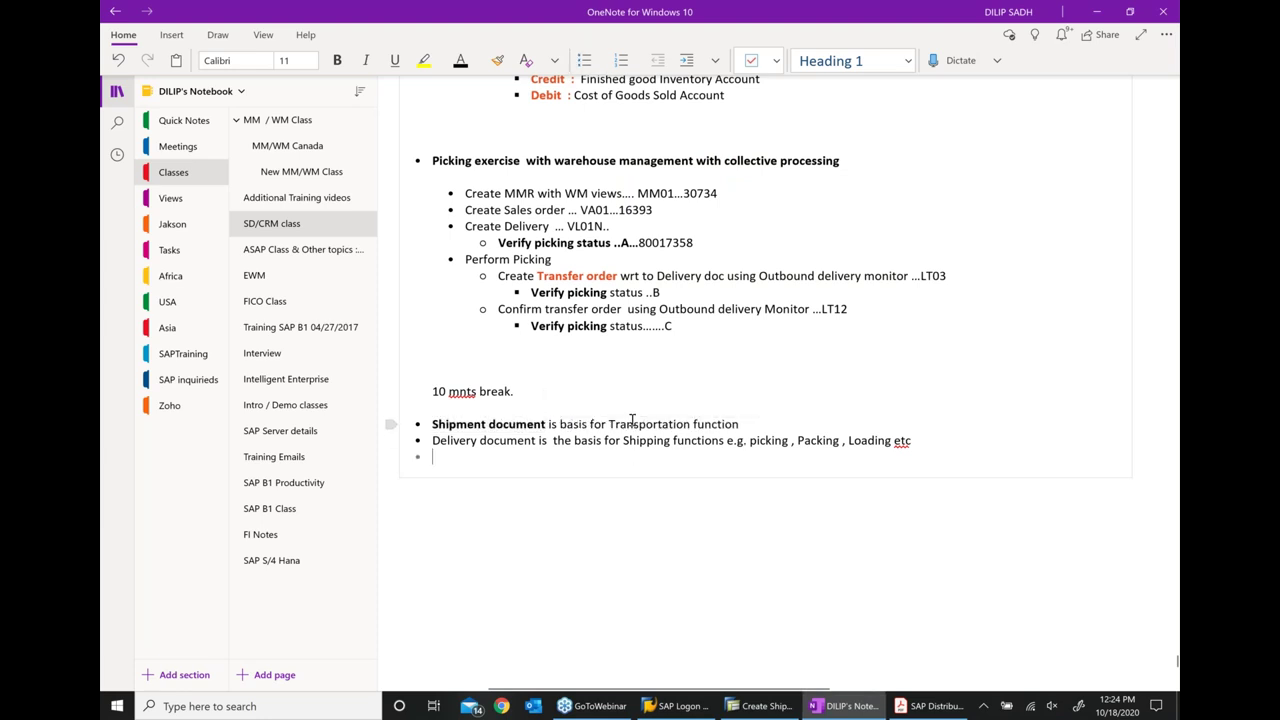
Make the whole word "Transportation" bold in the shipment document bullet
drag(612, 424, 695, 424)
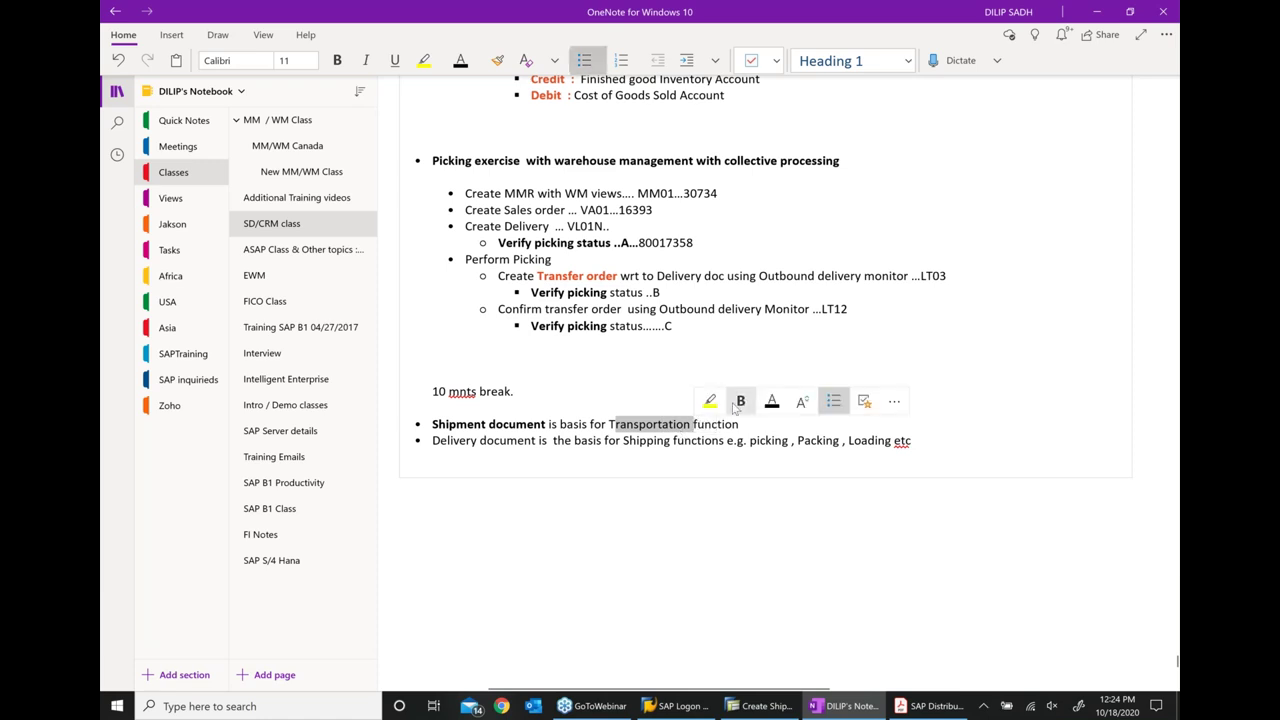
click(741, 401)
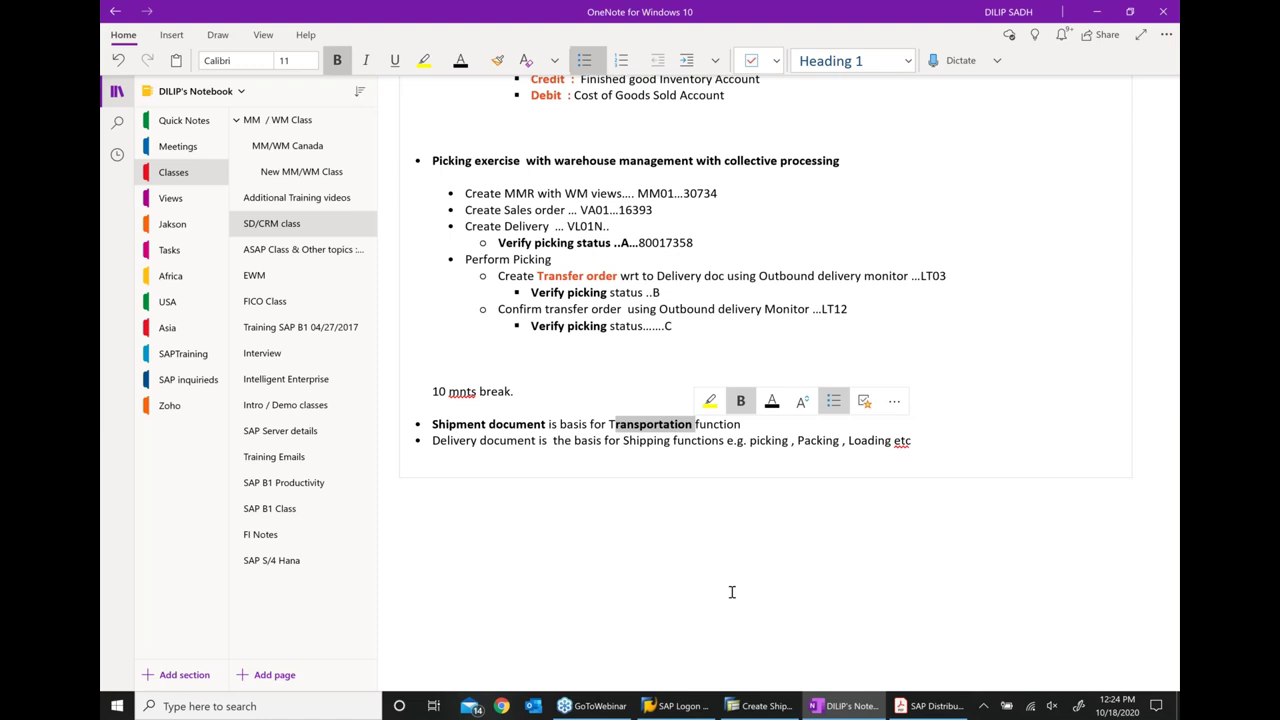
mouse_move(692, 424)
mouse_down()
mouse_move(611, 424)
mouse_move(692, 424)
mouse_up()
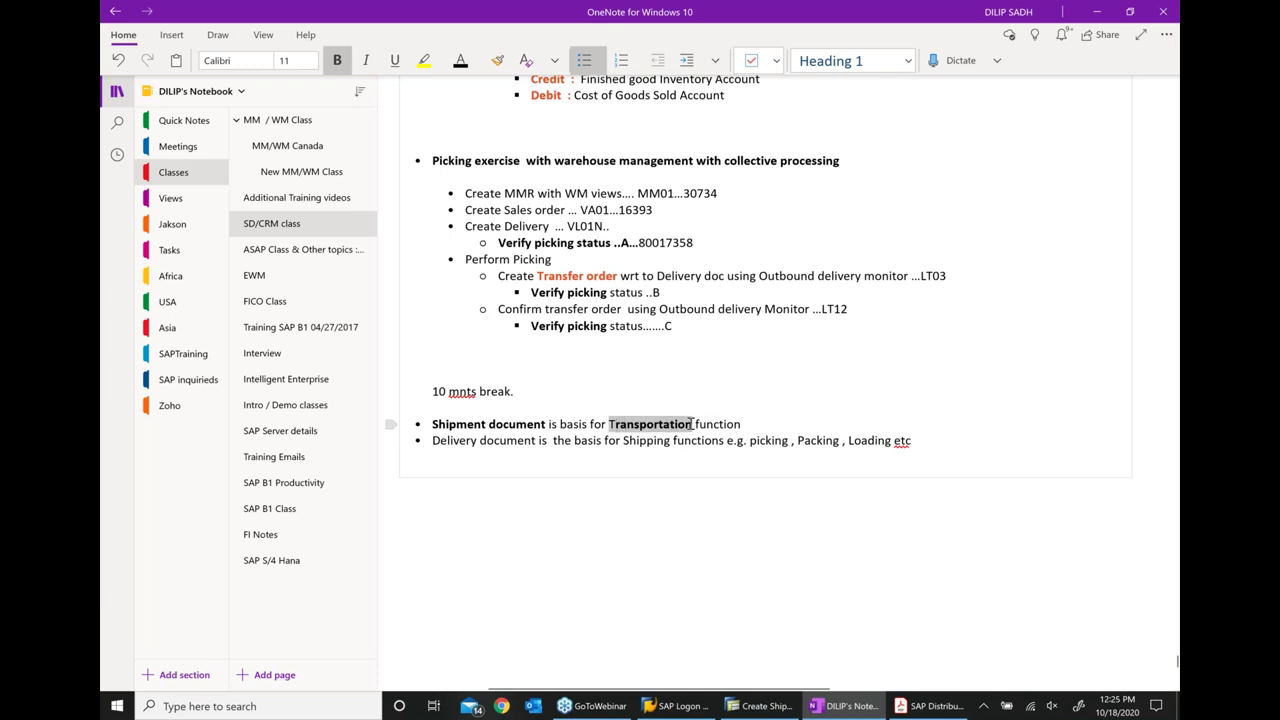
click(738, 402)
click(738, 402)
click(883, 651)
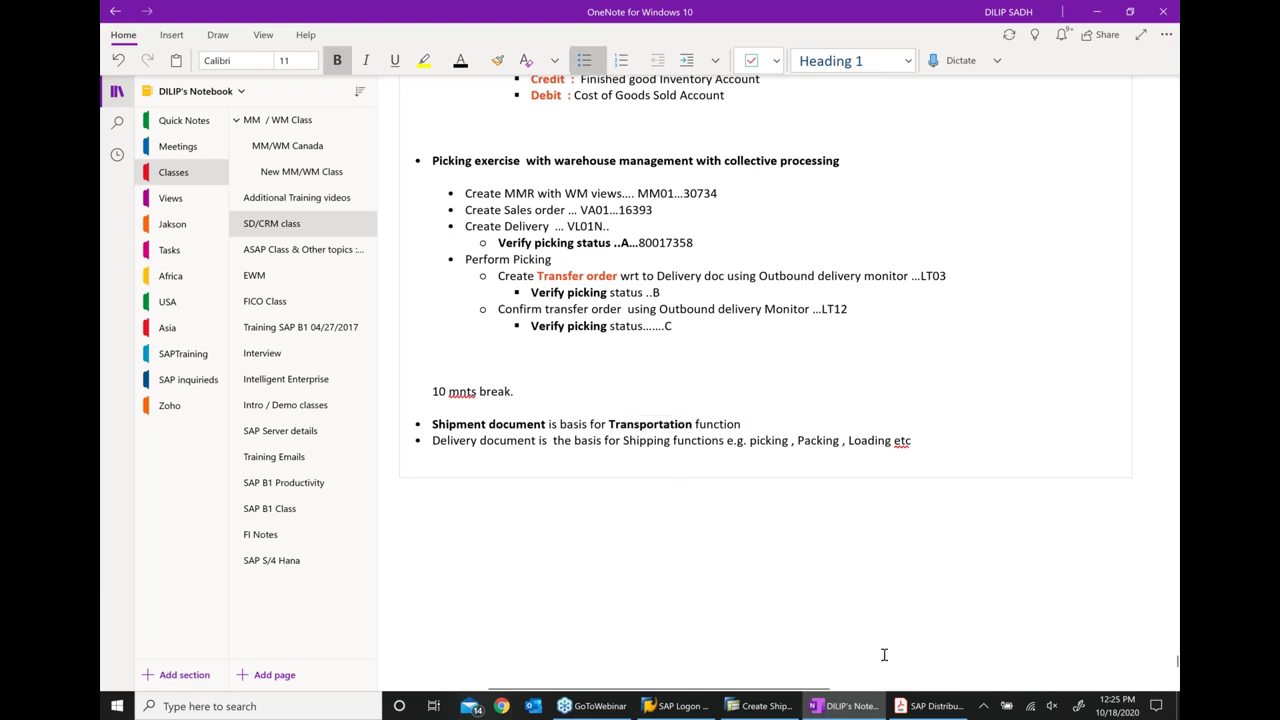
Make "Delivery document" and "Shipping functions" bold in the second new bullet
drag(433, 441, 536, 442)
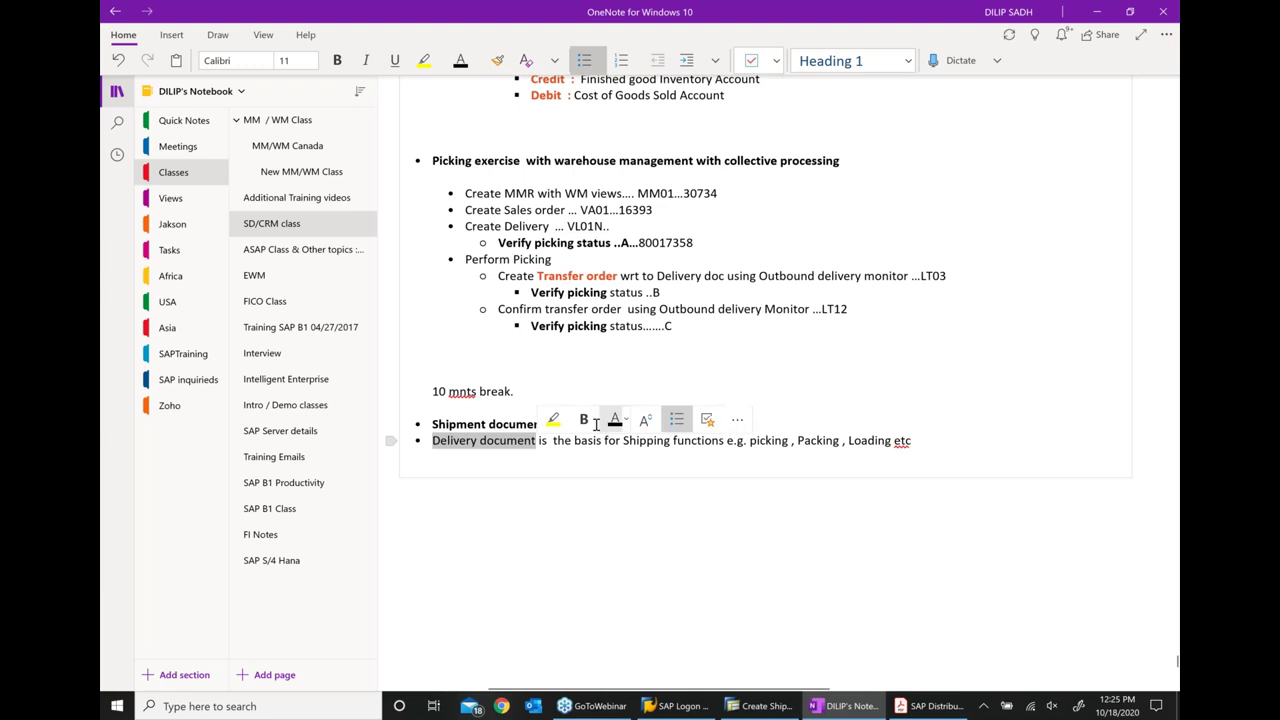
click(584, 419)
click(601, 441)
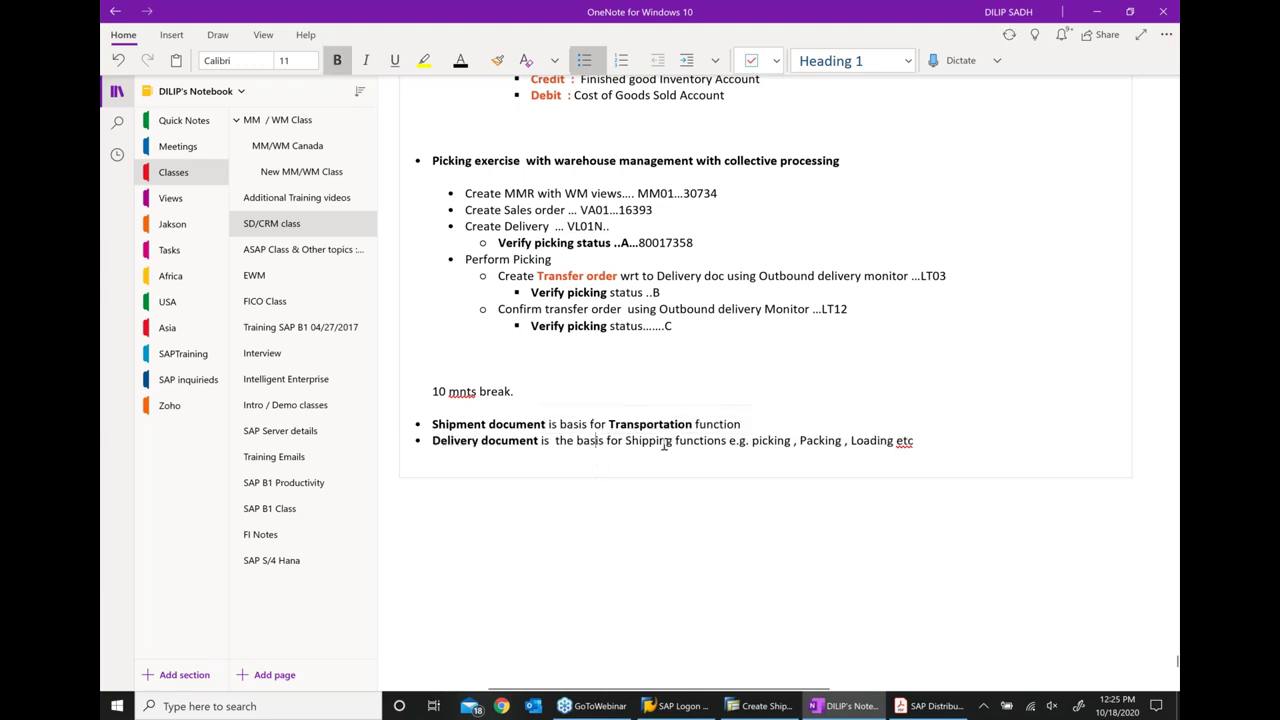
drag(626, 441, 729, 441)
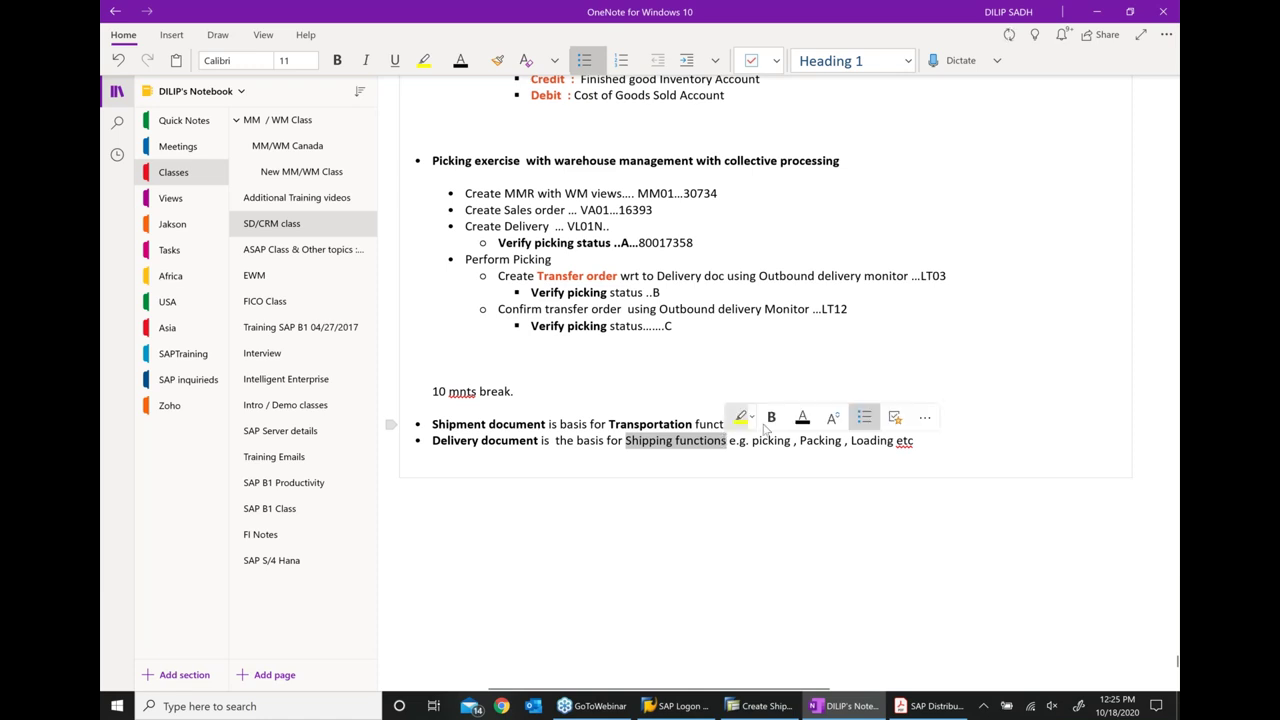
click(771, 417)
click(777, 467)
Make the example words "picking", "Packing" and "Loading" bold in the delivery document bullet
double_click(790, 442)
click(841, 421)
click(825, 463)
drag(803, 441, 848, 442)
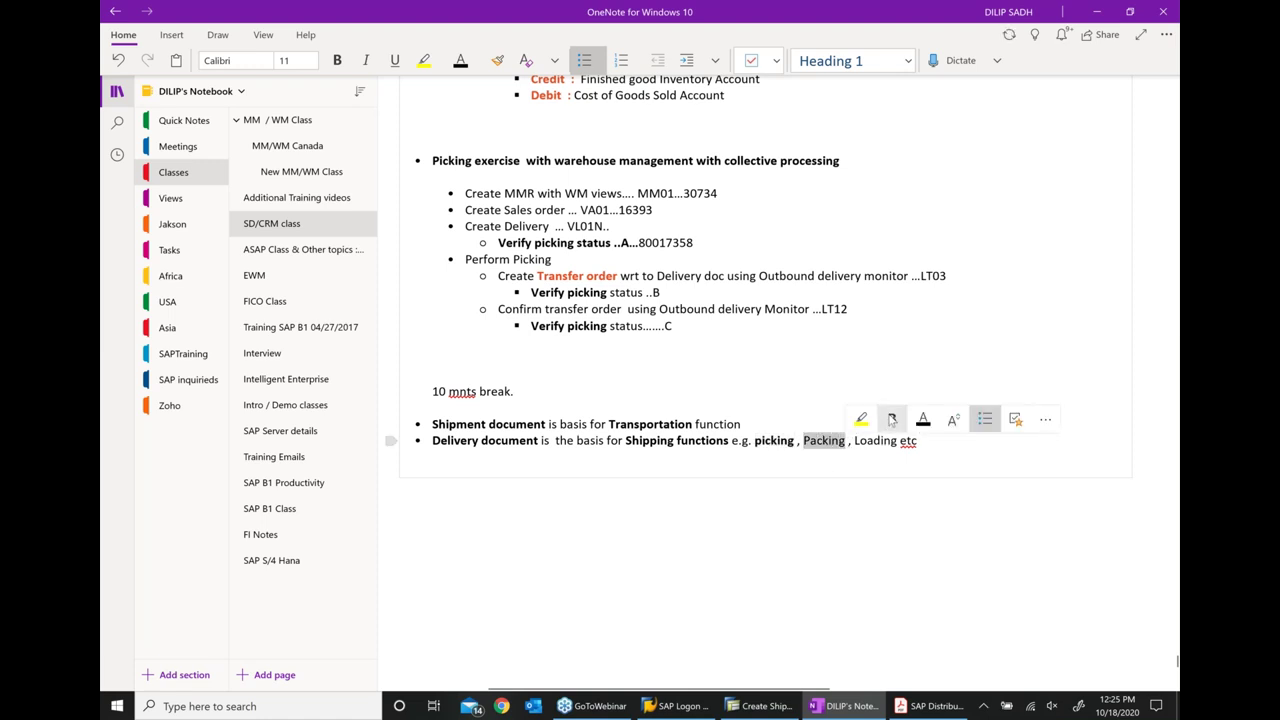
click(892, 419)
drag(855, 441, 900, 441)
click(944, 419)
click(902, 478)
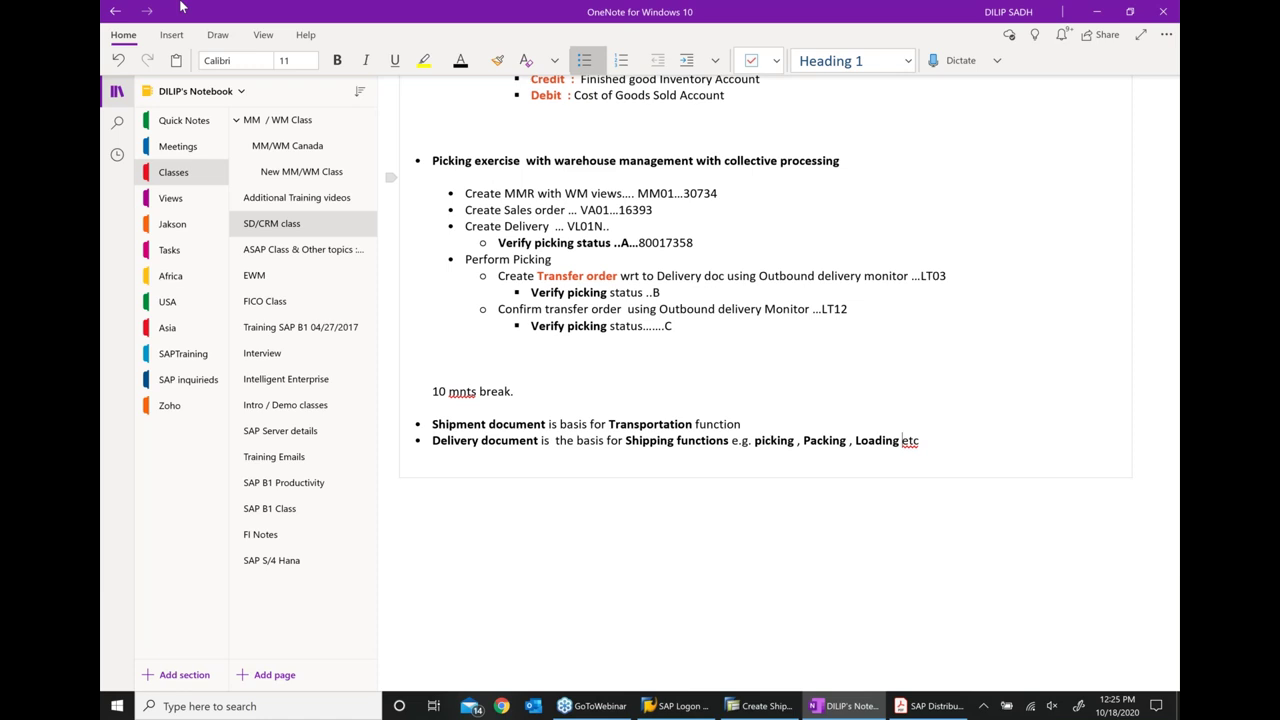
Switch to the SAP Distribution PDF and point out the highlighted terms "Outbound shipments" and "Inbound shipments" on the Shipment Introduction 1/3 slide
click(913, 712)
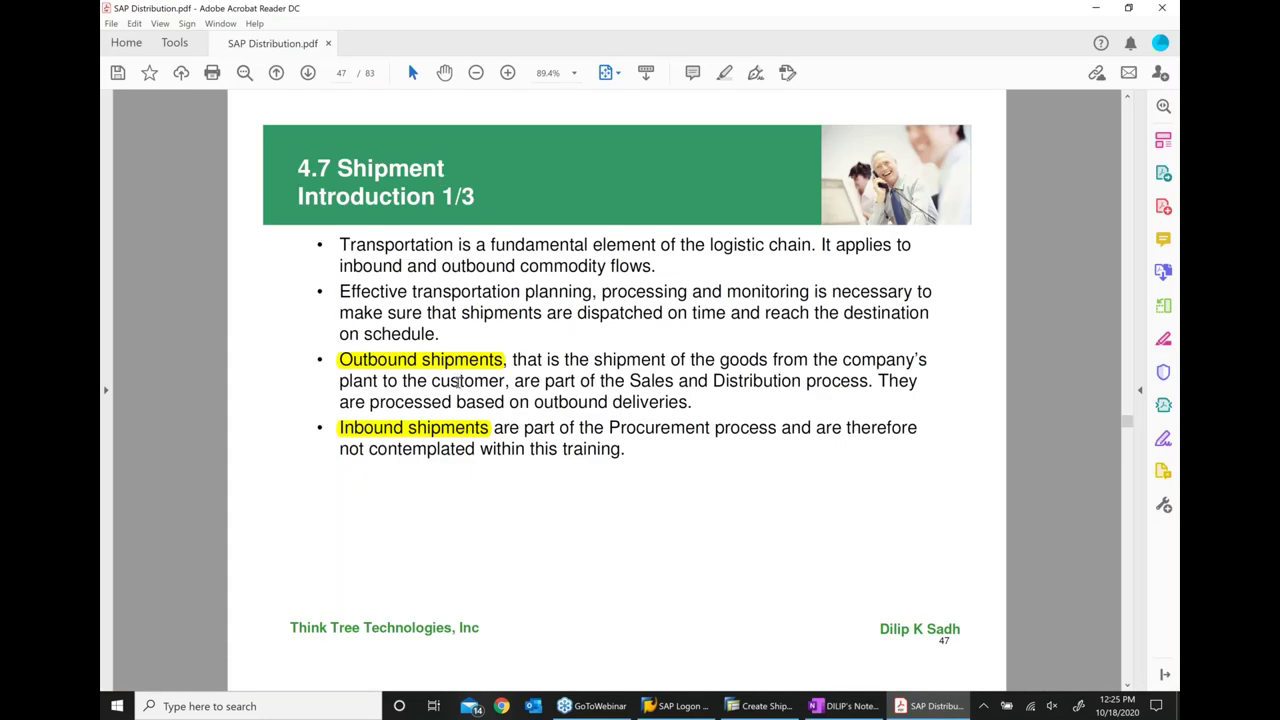
click(395, 366)
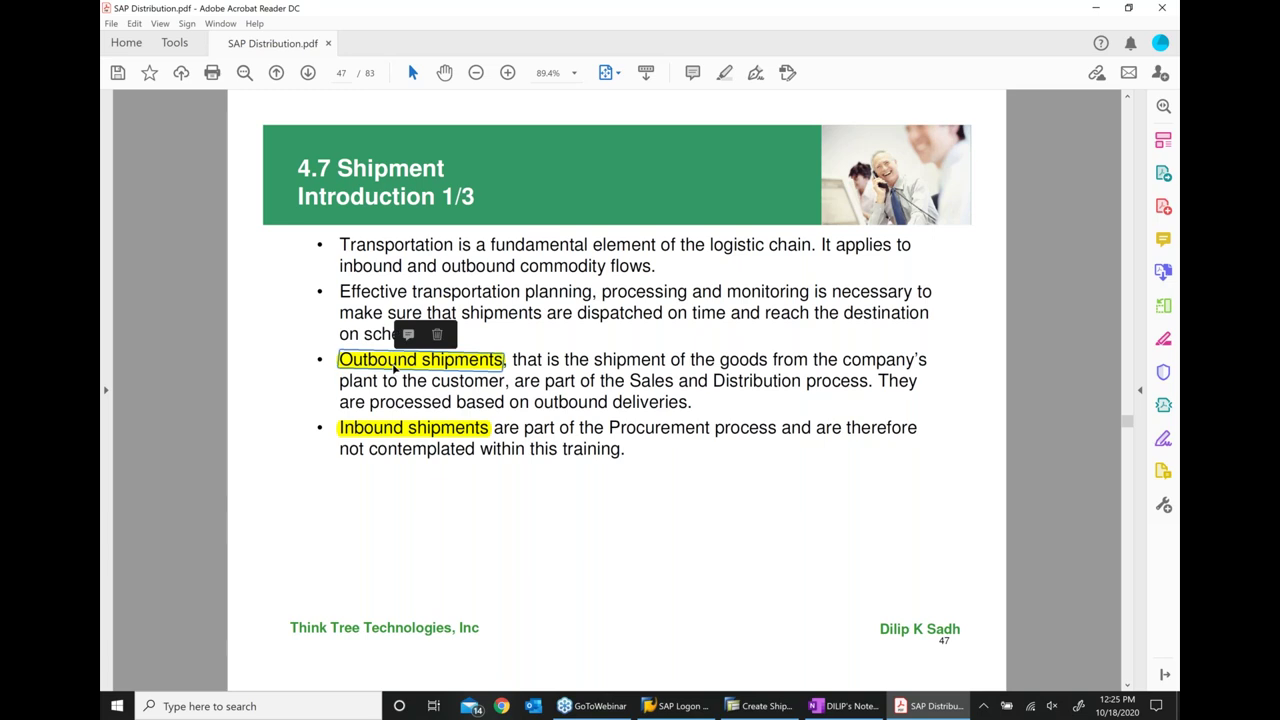
click(404, 437)
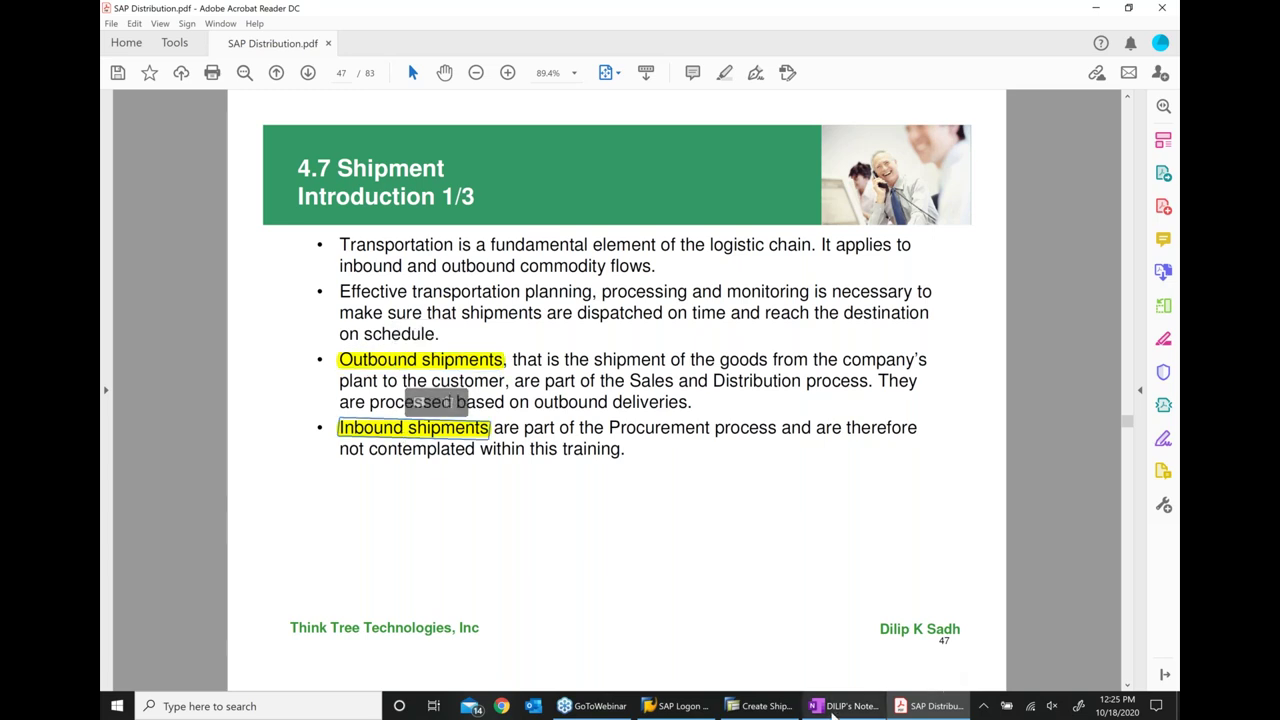
Back in the OneNote class notes, add an indented sub-bullet under the shipment document line: "Outbound Shipment : if we are sending material to Customer from our warehouse"
click(845, 706)
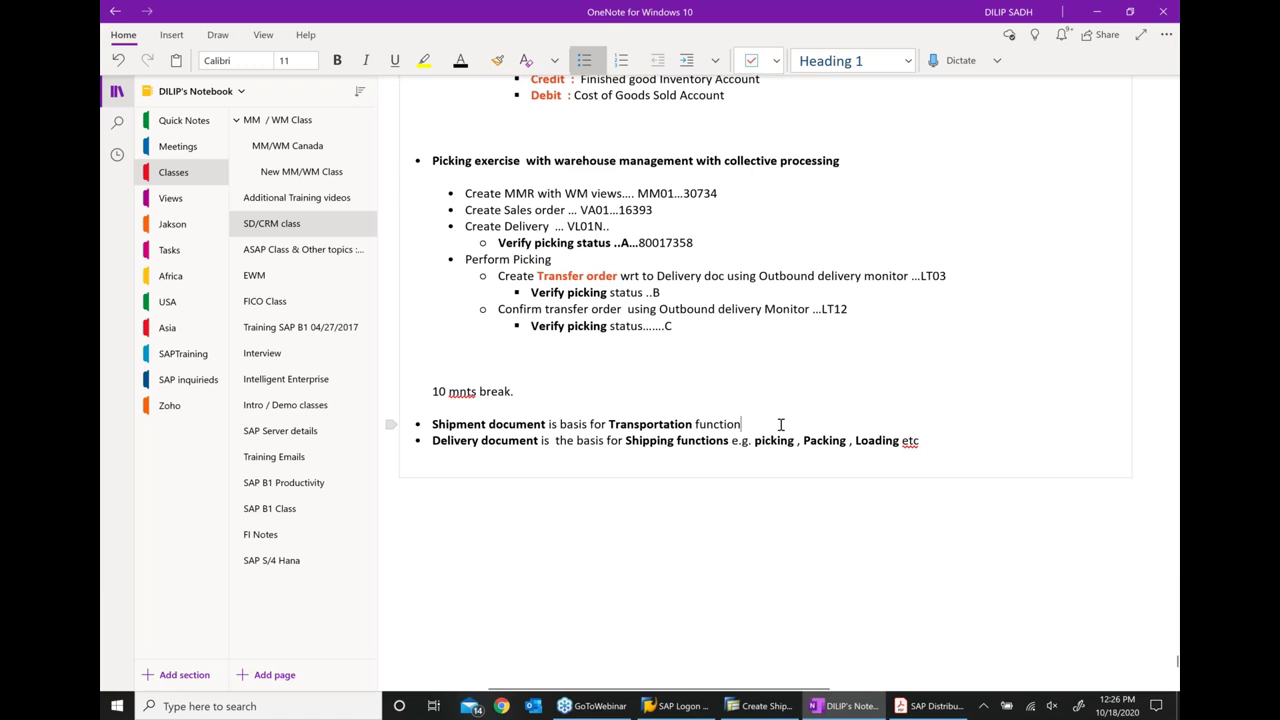
click(688, 60)
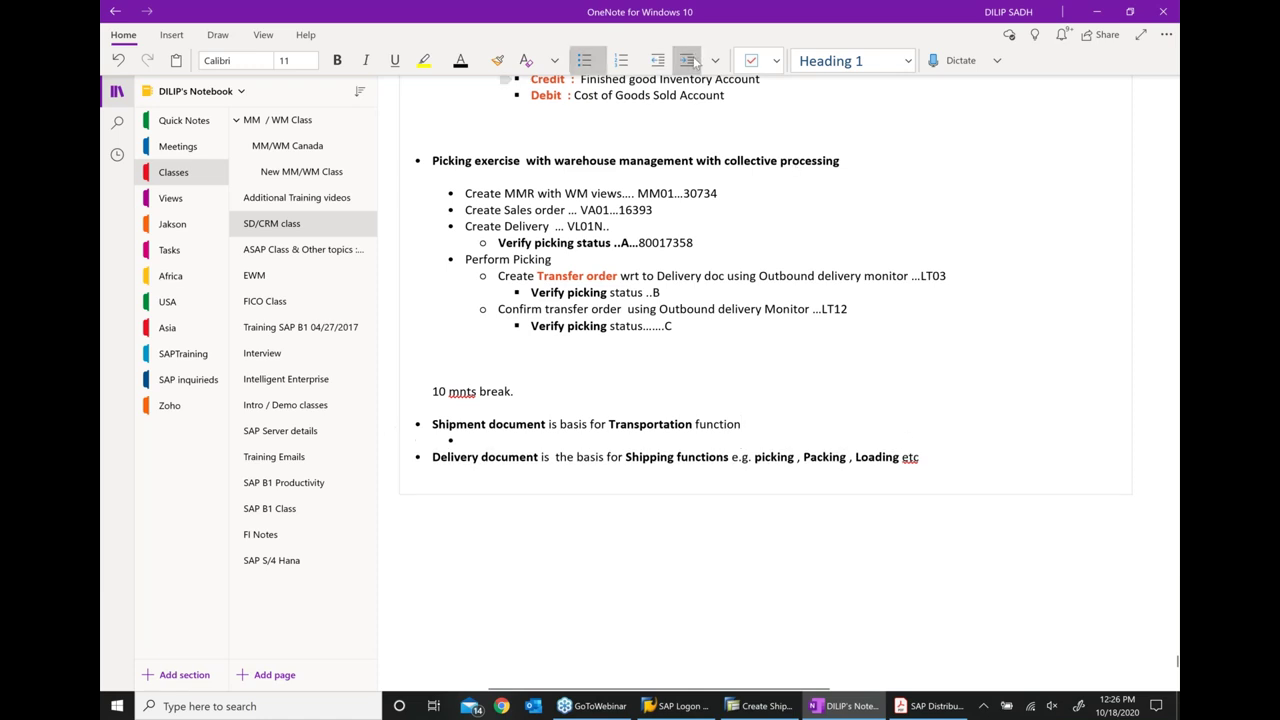
text(utb)
key(BackSpace)
text(bound Shipment )
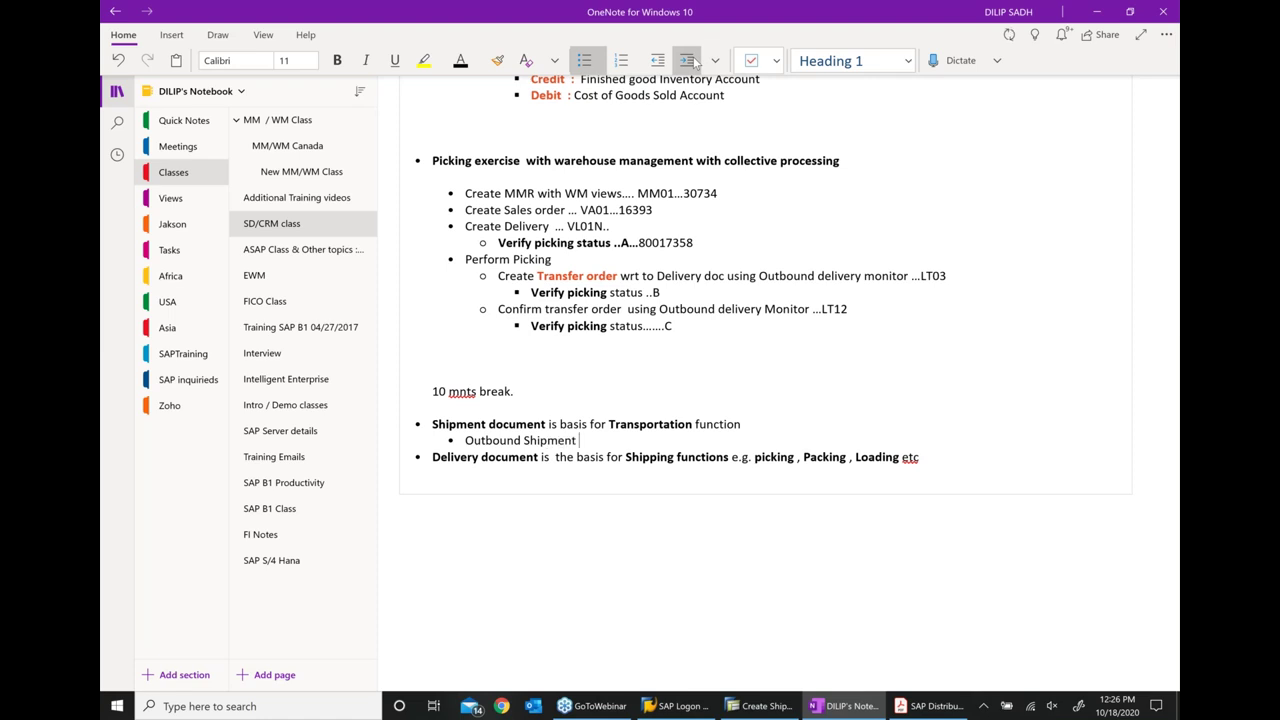
text(: if we are sending materi)
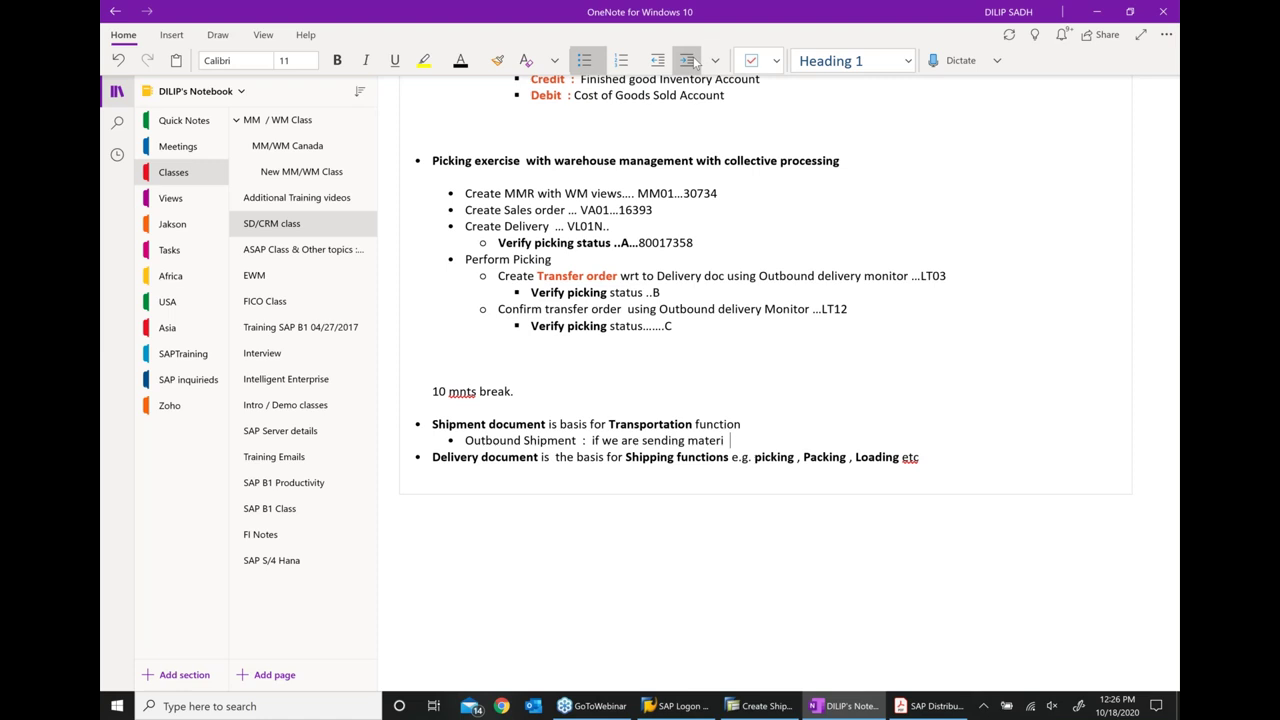
text(al to Customer from our)
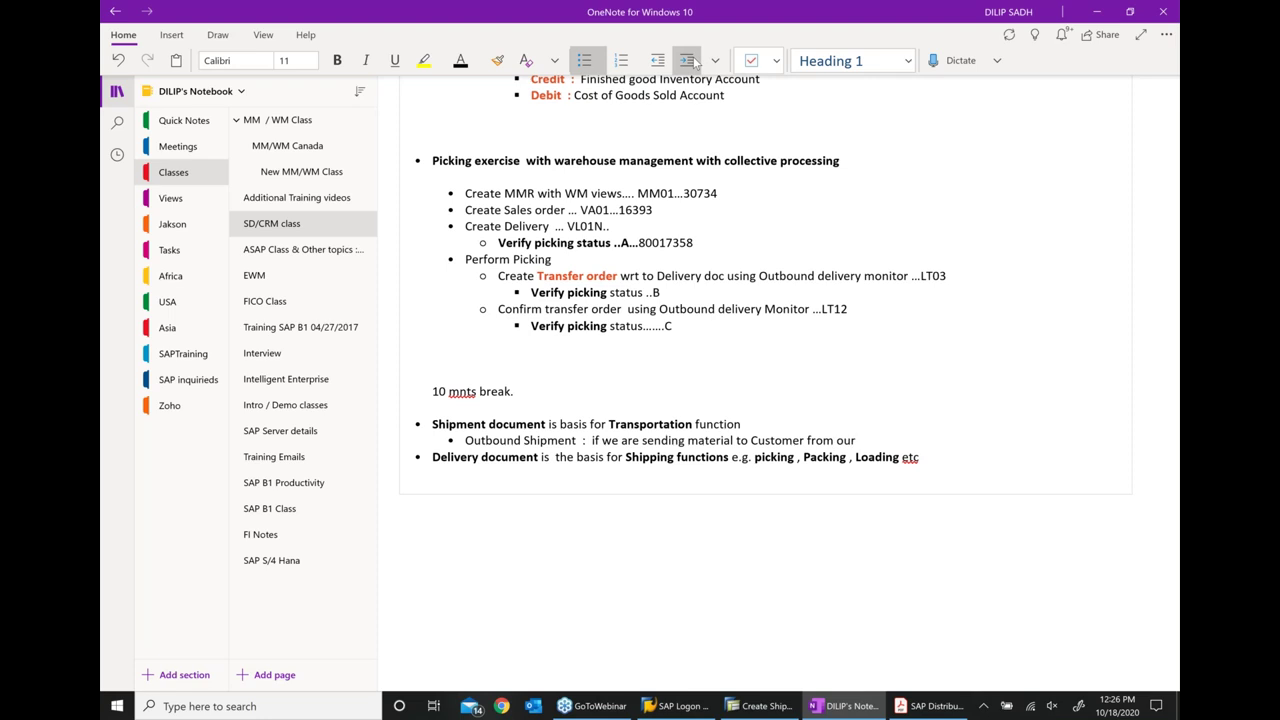
text( warehouse)
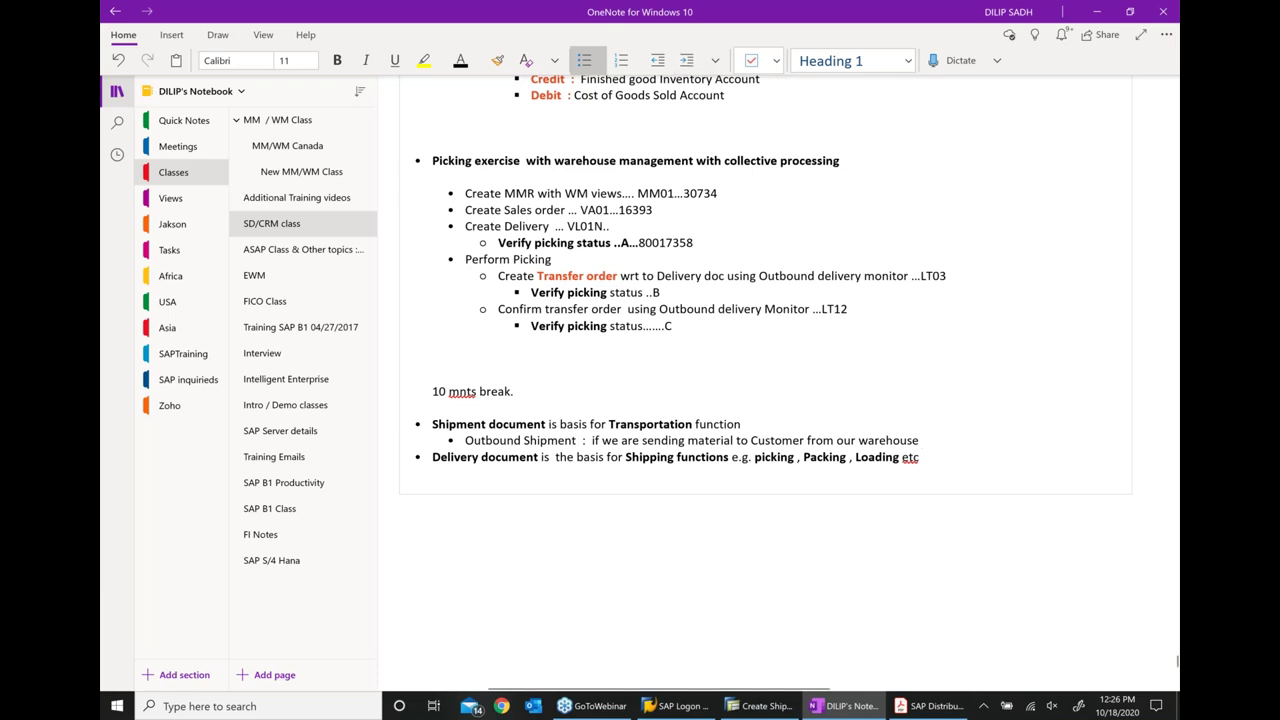
Add a second sub-bullet reading "Inbound Shipment : when we are Receiving material from Vendor to our Warehouse location"
key(Return)
text(Inbound D)
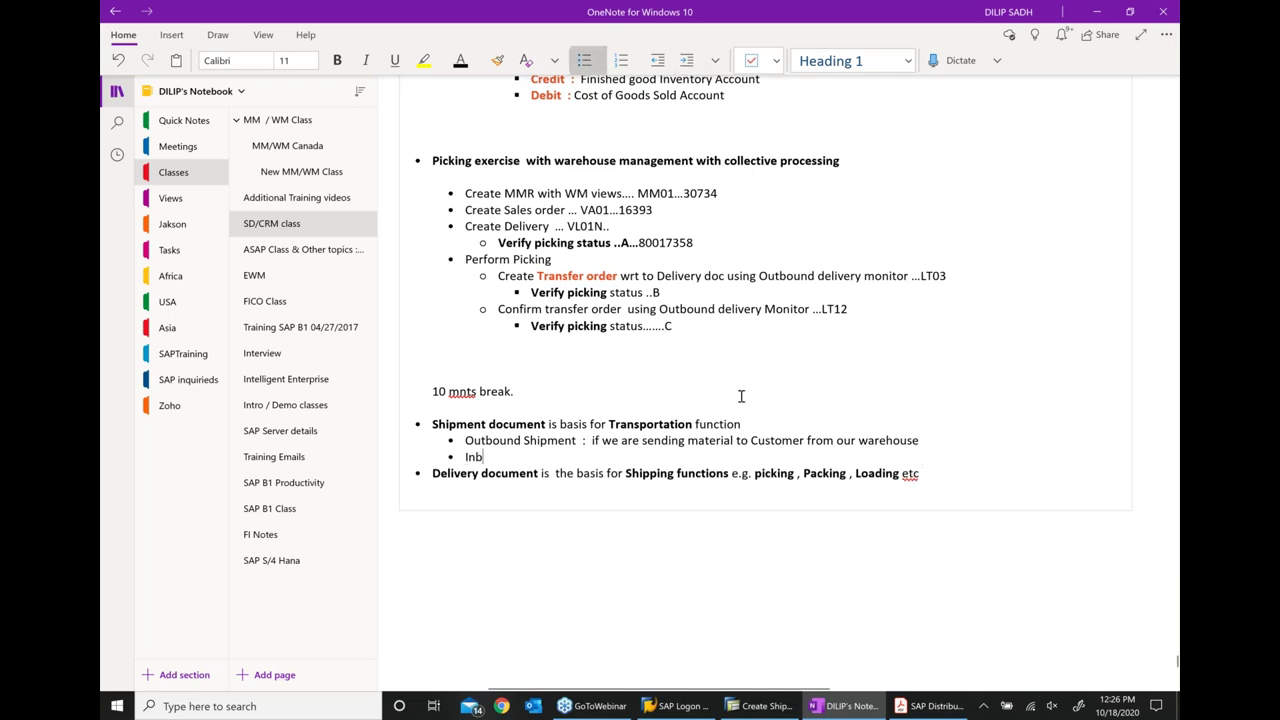
key(BackSpace)
text(S)
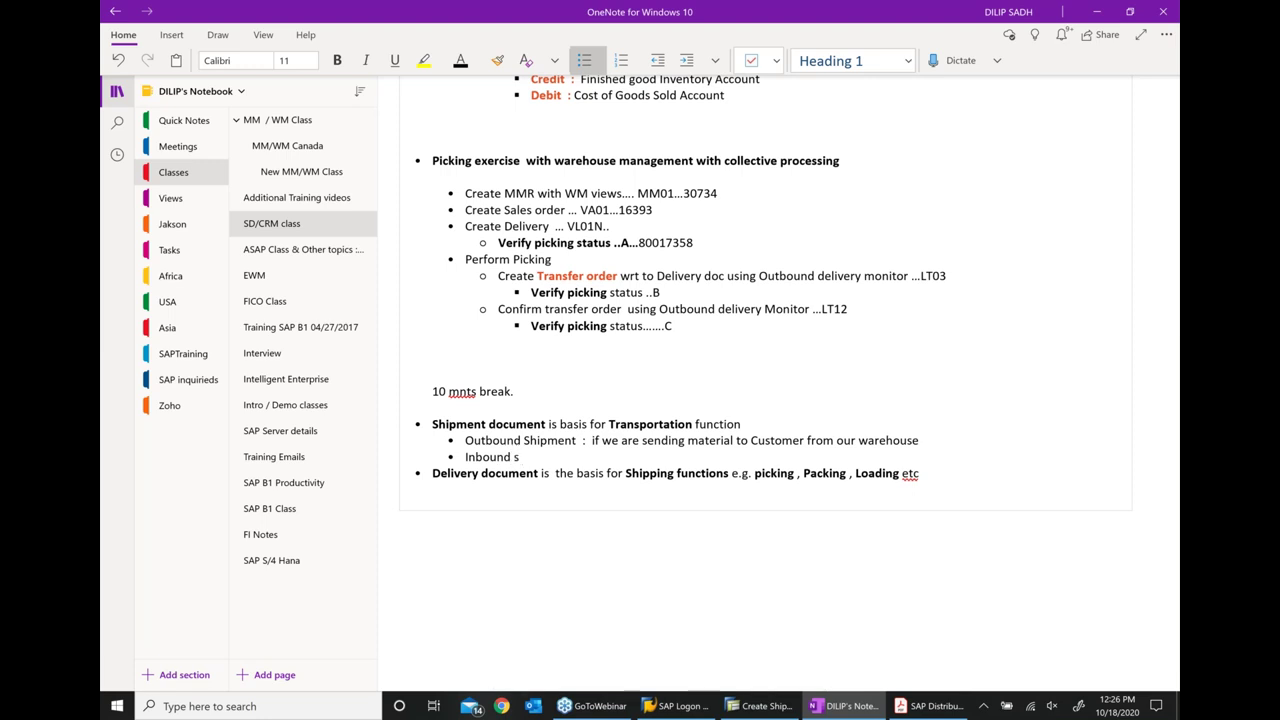
text(hipment  : when we are)
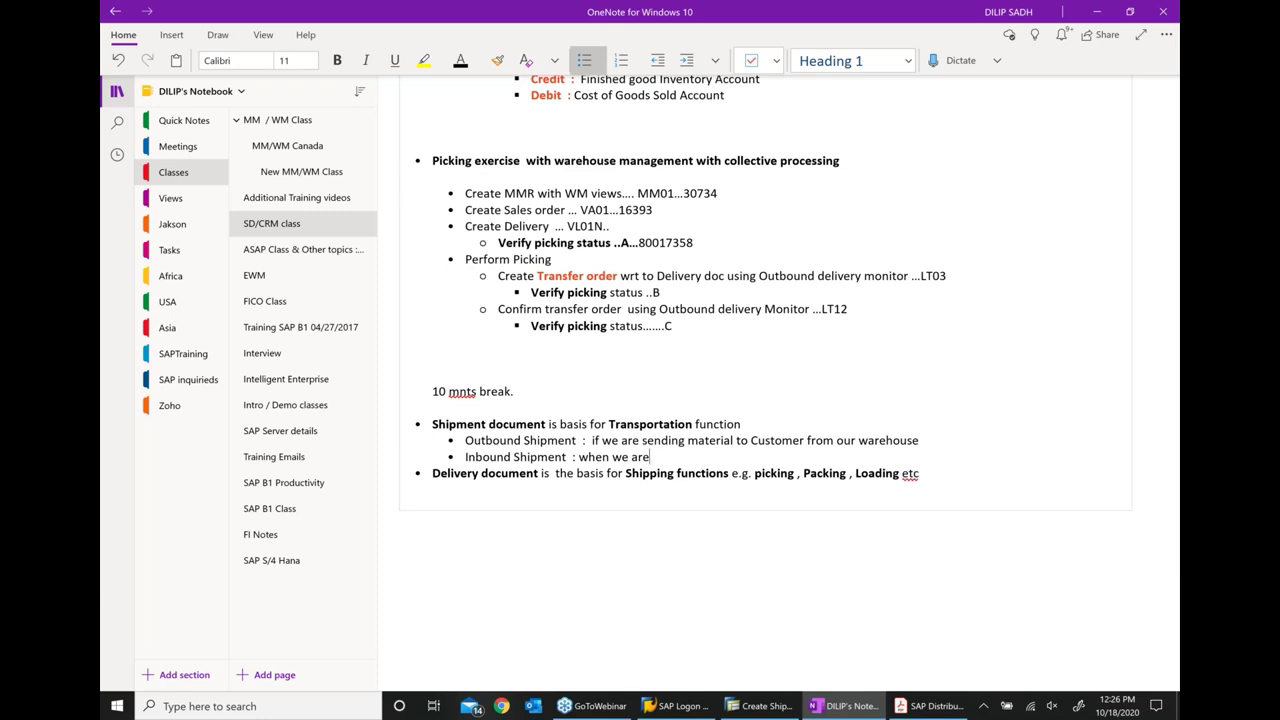
text( Receiving material from)
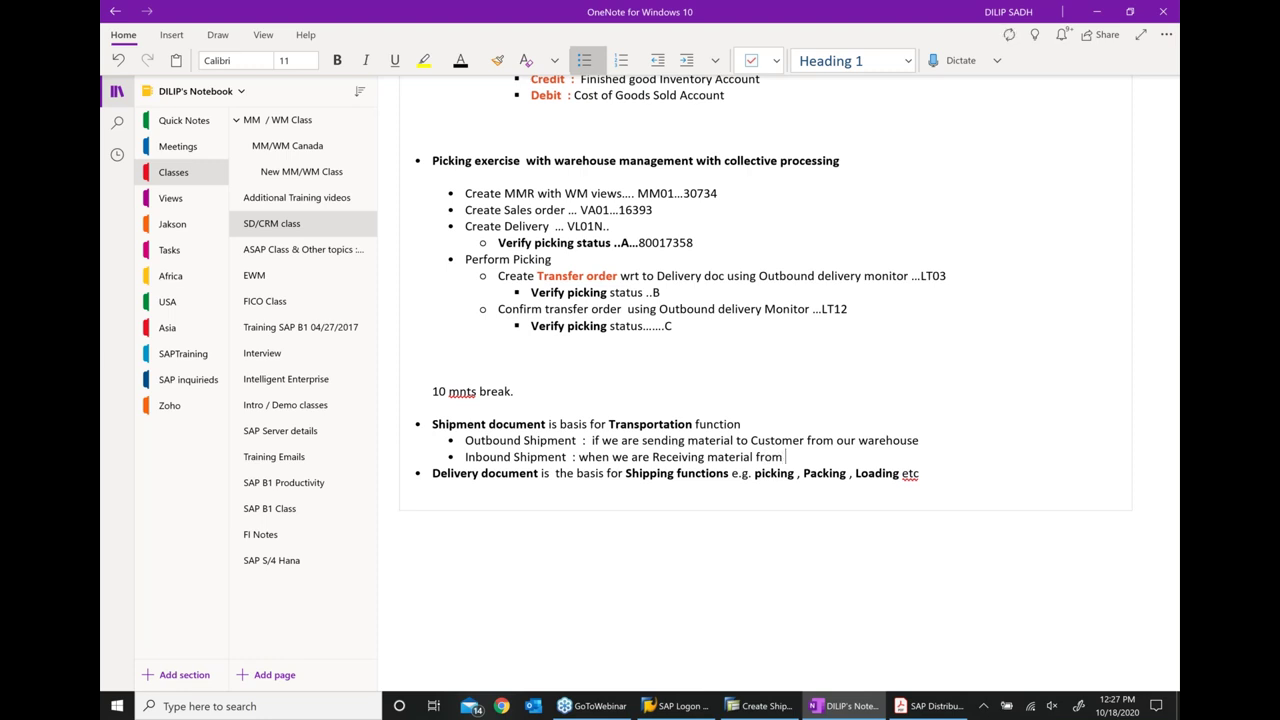
text( Vendor to our W)
key(BackSpace)
text(arehouse )
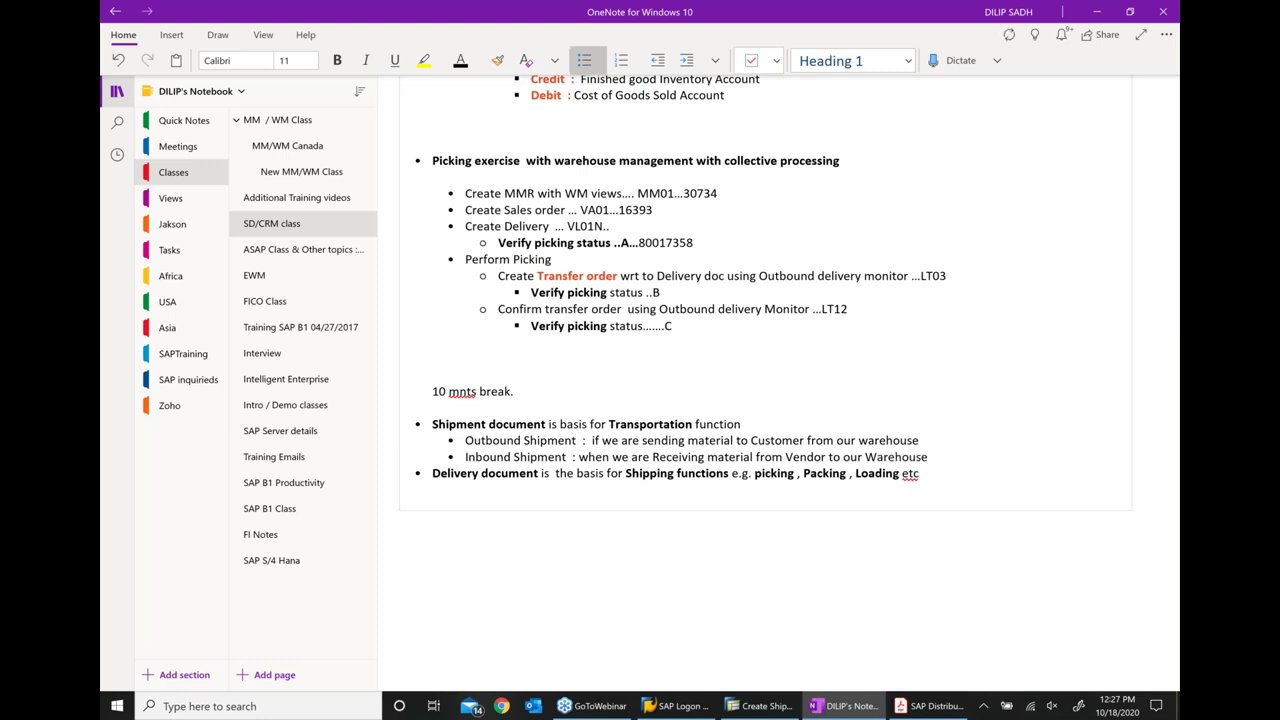
text(location)
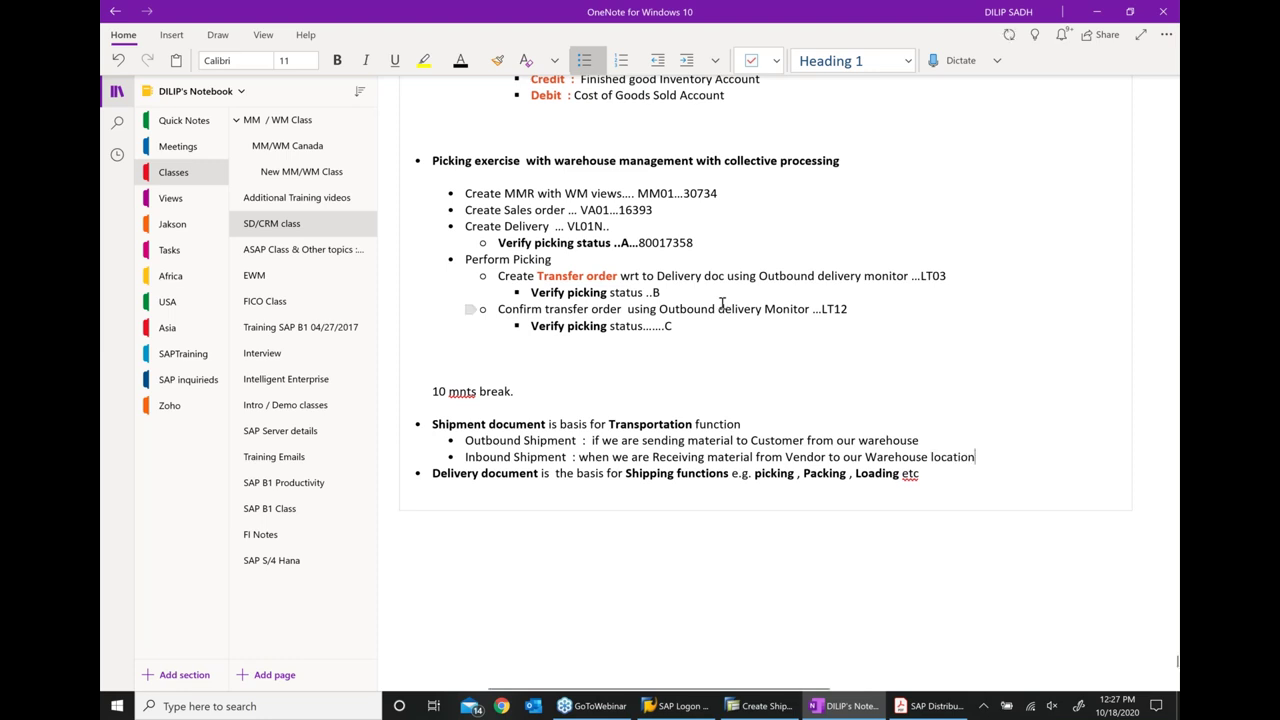
Make the labels "Outbound Shipment :" and "Inbound Shipment :" bold in the two sub-bullets
drag(559, 437, 465, 440)
click(488, 416)
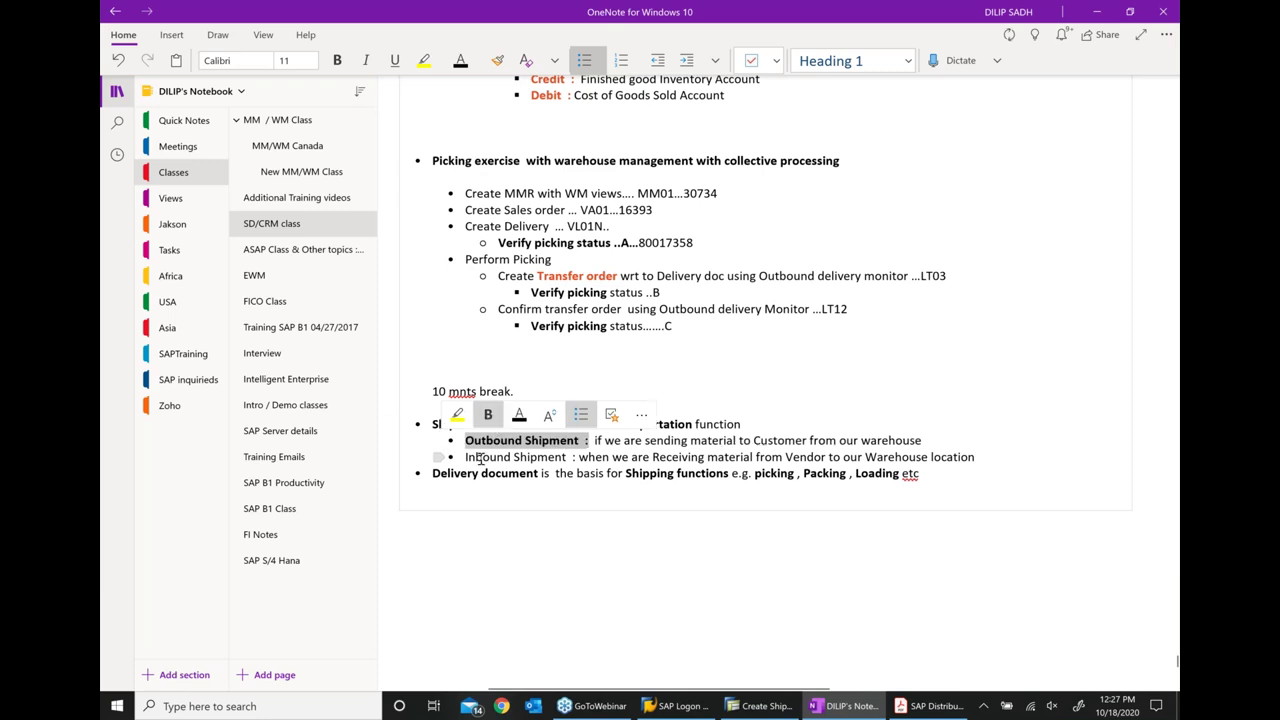
drag(465, 457, 584, 461)
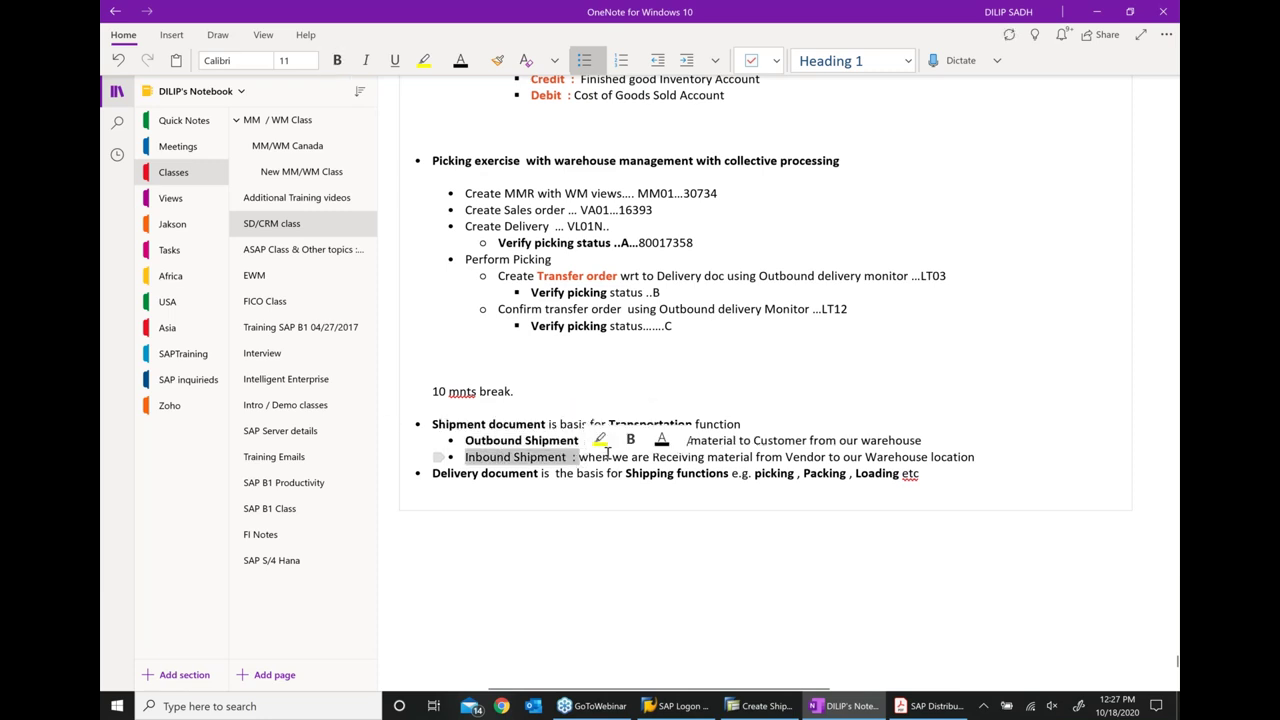
click(630, 440)
click(635, 504)
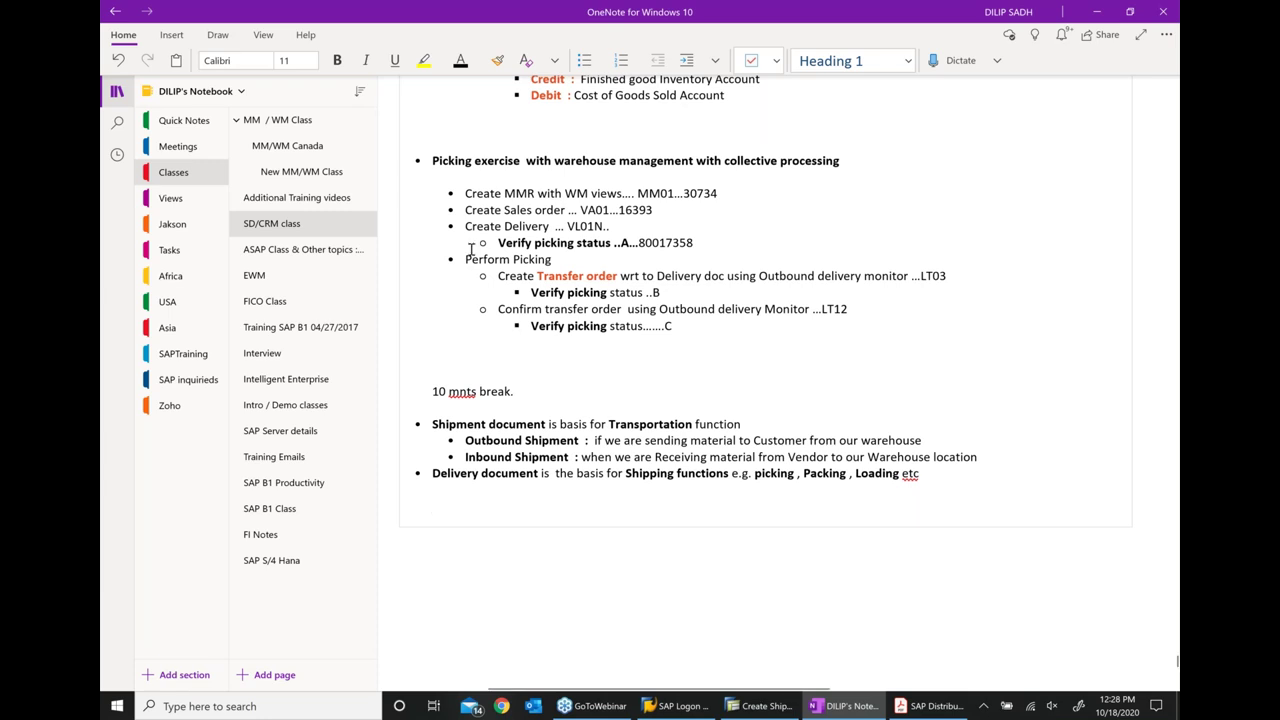
Return to the SAP Distribution PDF, review the inbound shipments point, and advance to the Shipment Introduction 2/3 slide
click(897, 705)
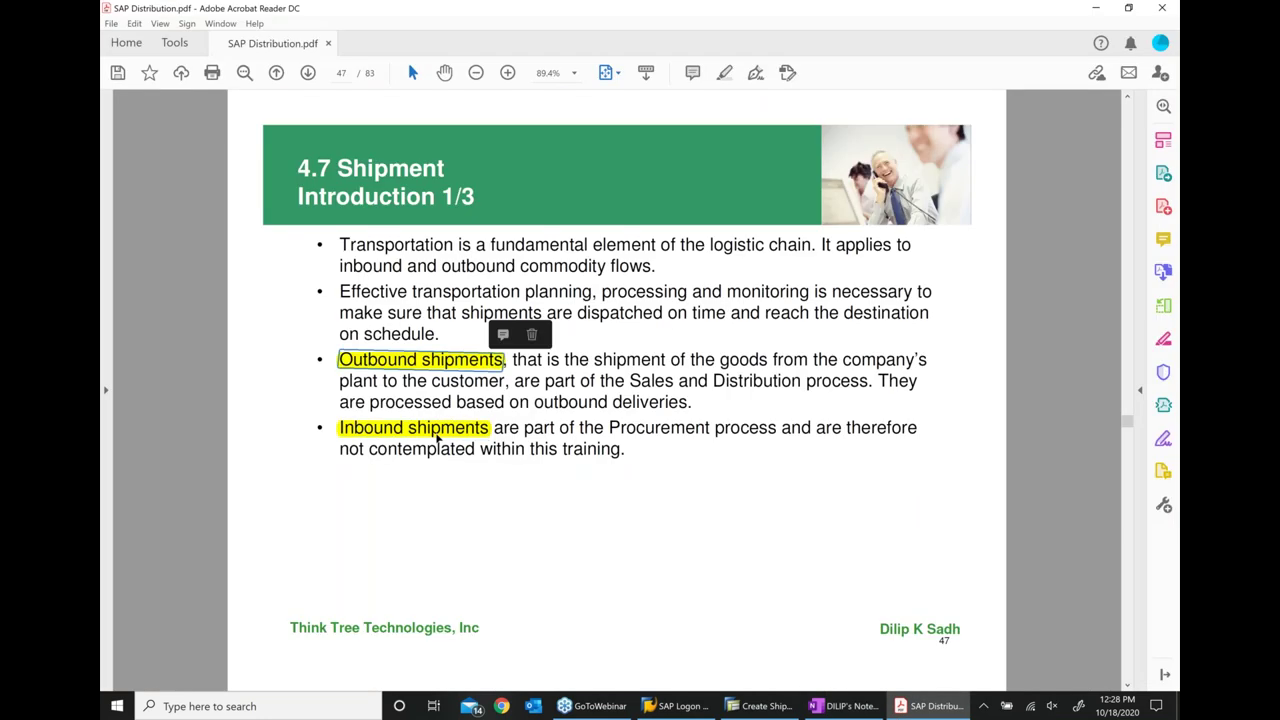
click(435, 438)
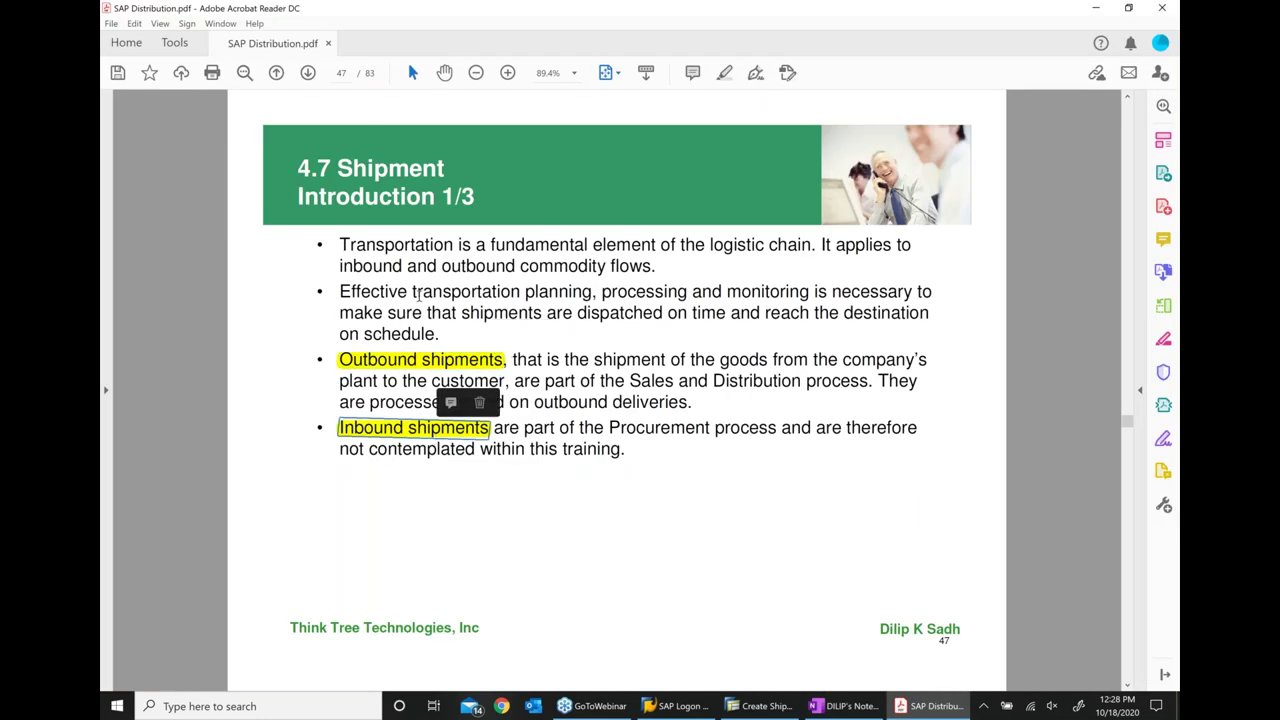
click(308, 73)
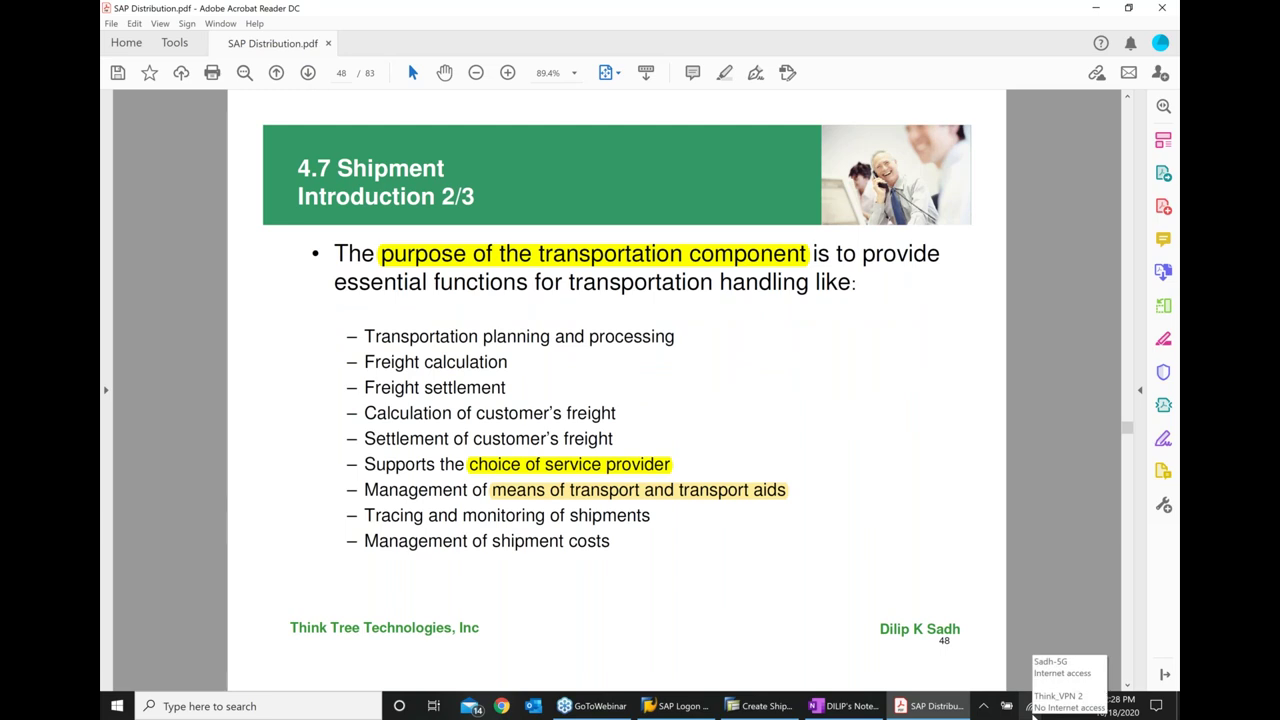
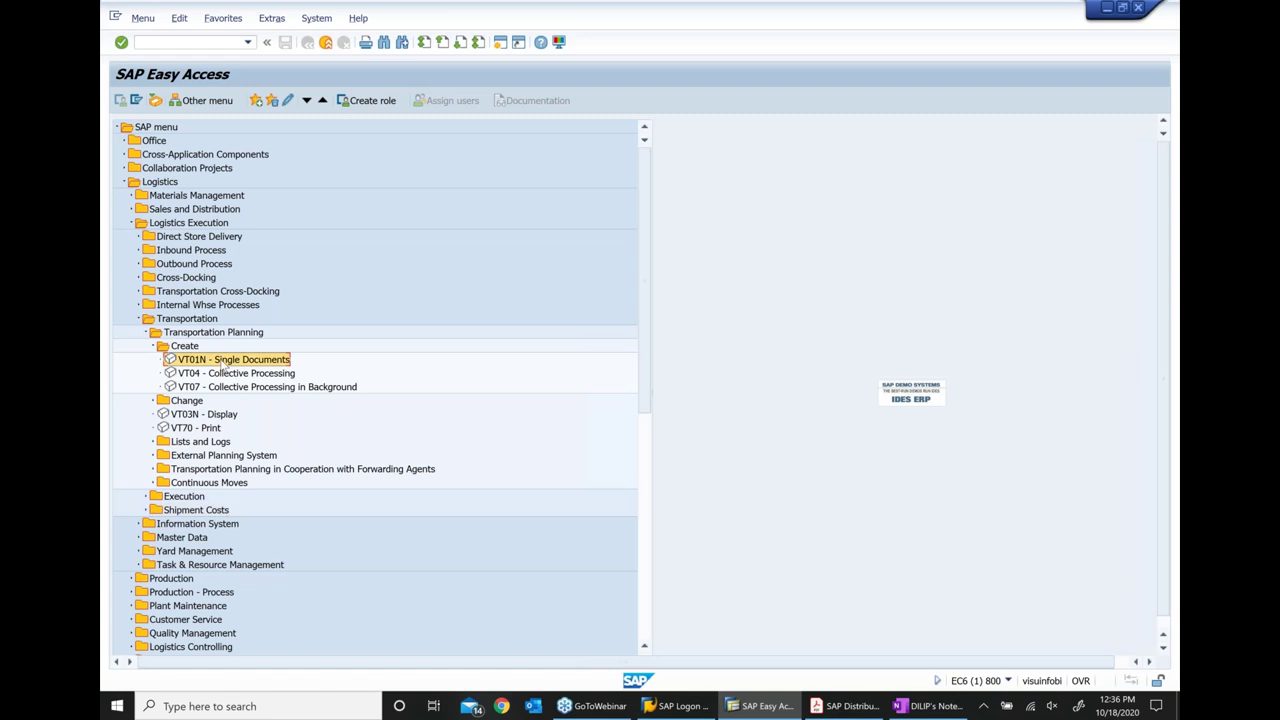
Start a shipment in SAP with VT01N, using transportation planning point 1000 and shipment type 0001 Indiv.Shipmt - Road
double_click(225, 360)
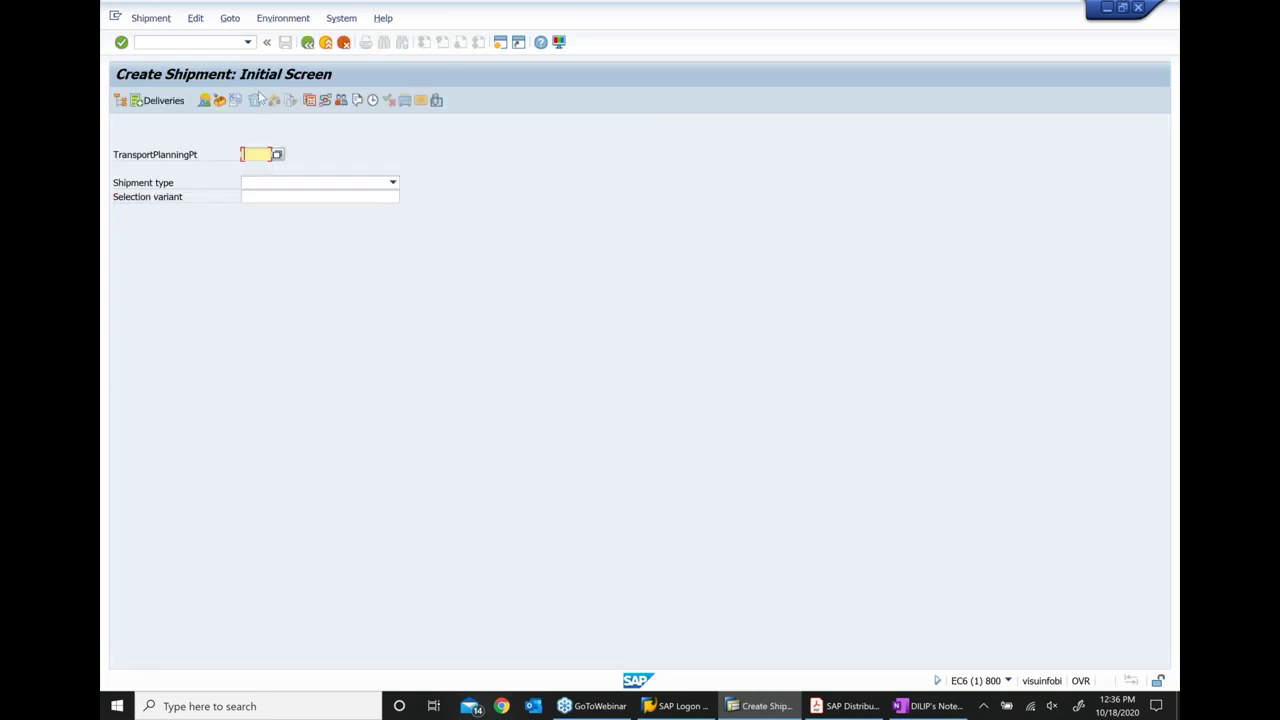
click(277, 154)
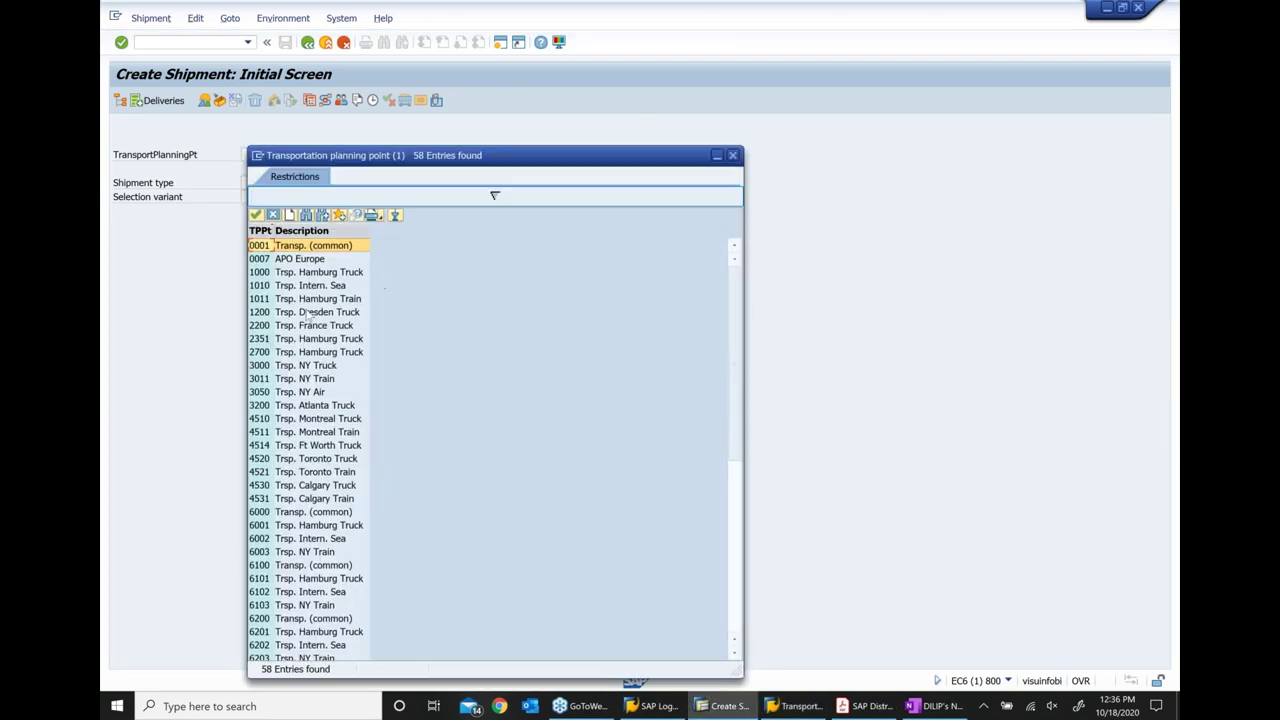
click(307, 278)
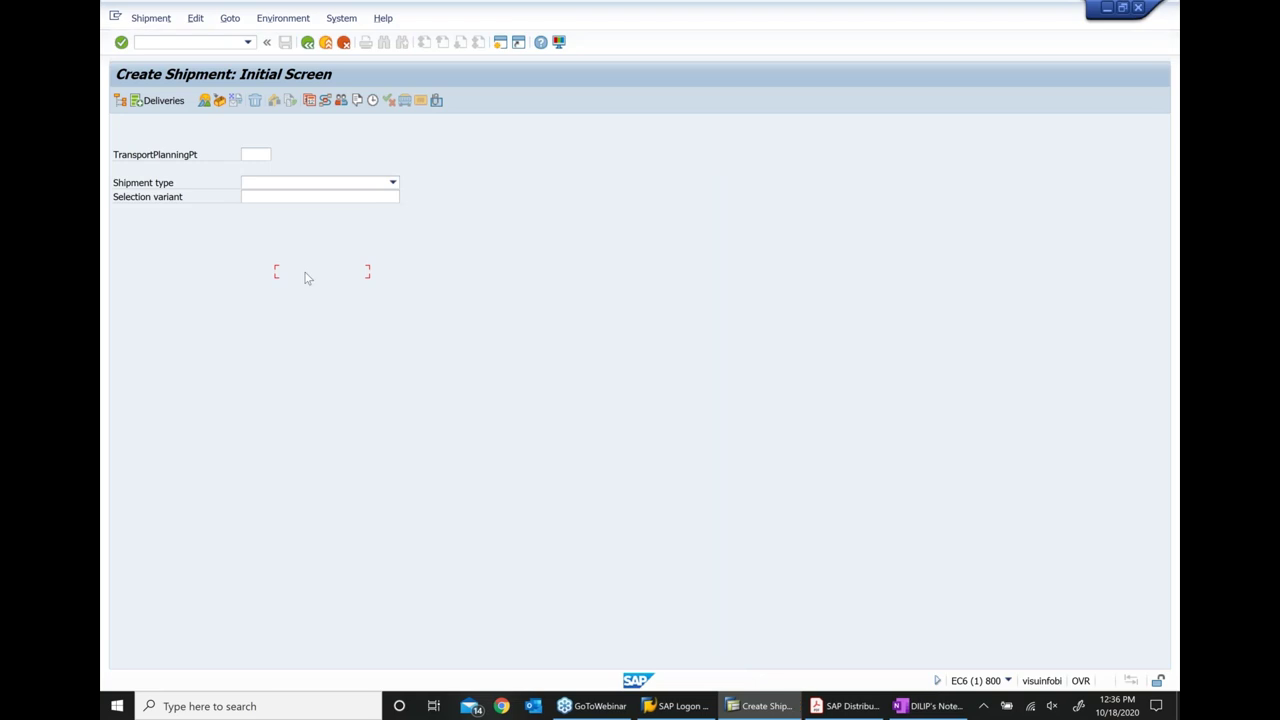
click(393, 183)
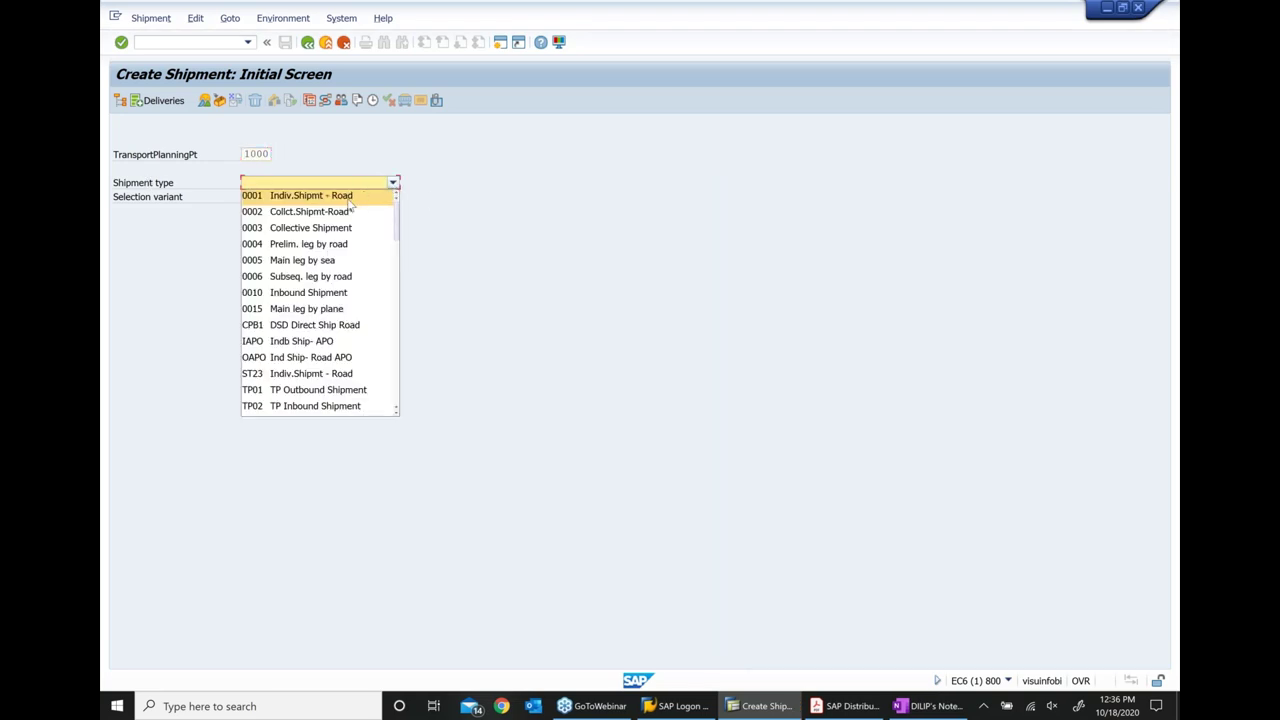
click(349, 198)
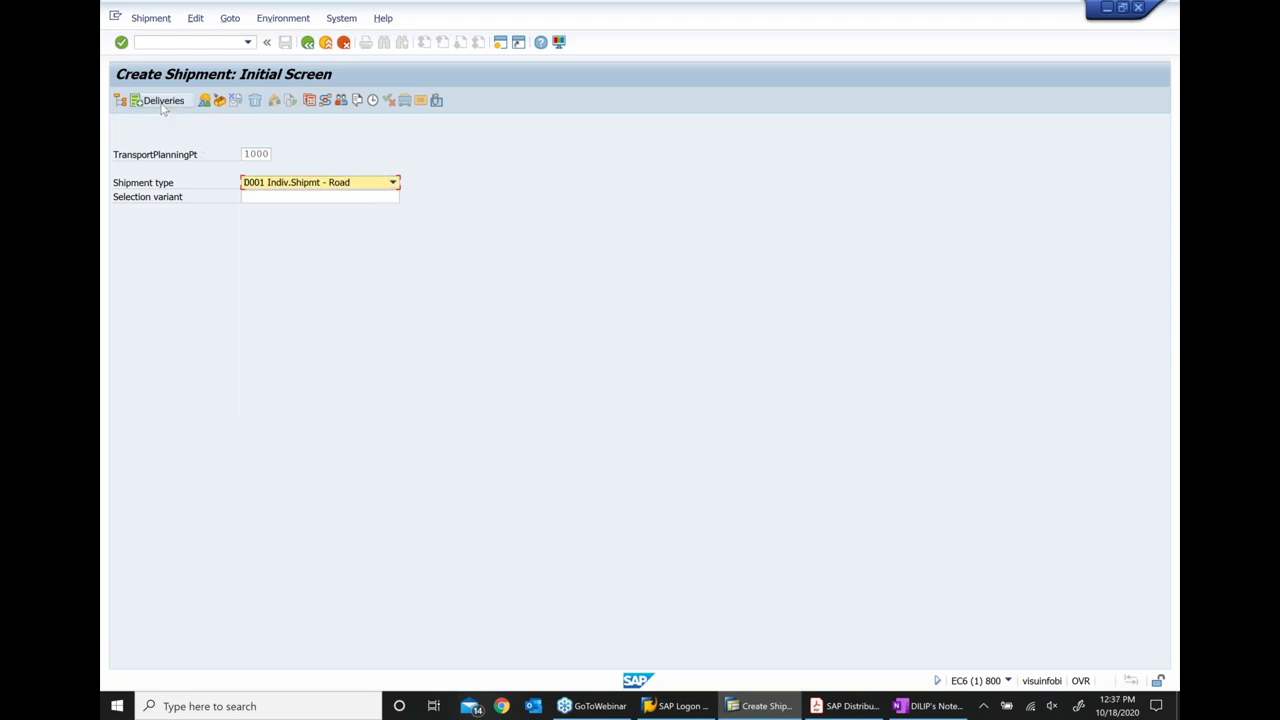
Select outbound deliveries for the shipment by shipping point 1000, leaving the ship-to party empty, and run the selection
click(162, 106)
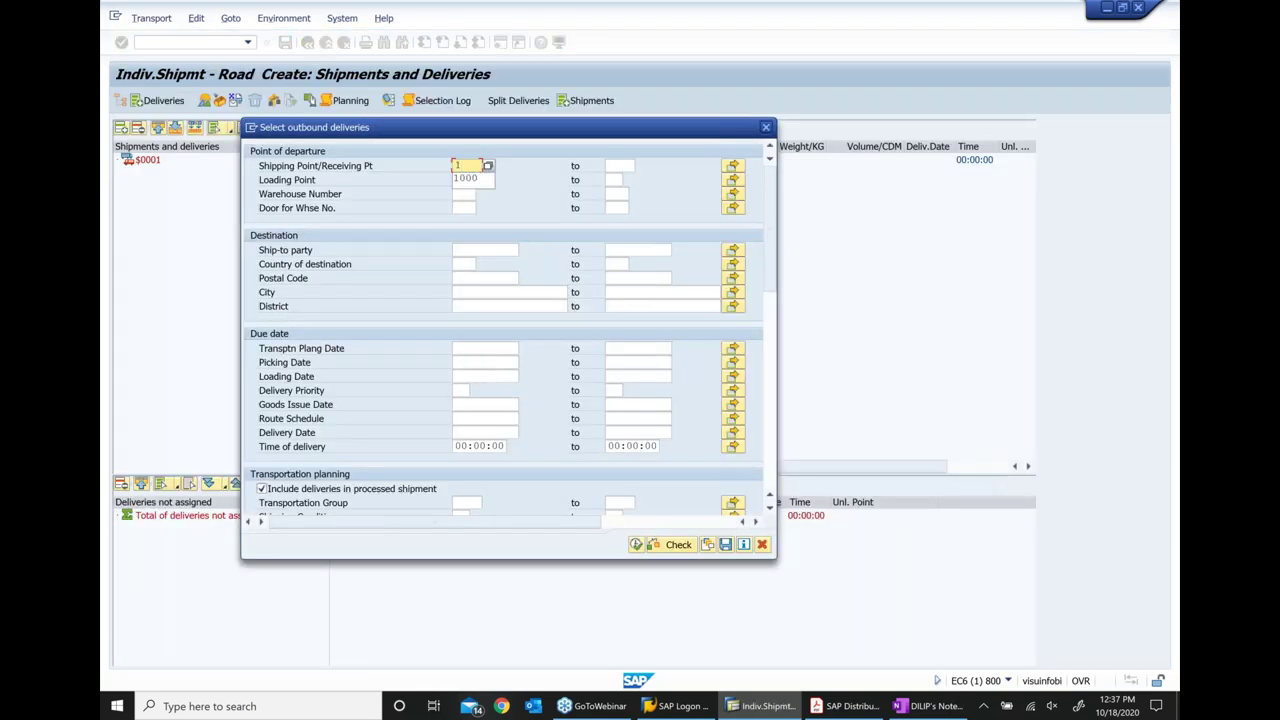
text(0)
click(483, 248)
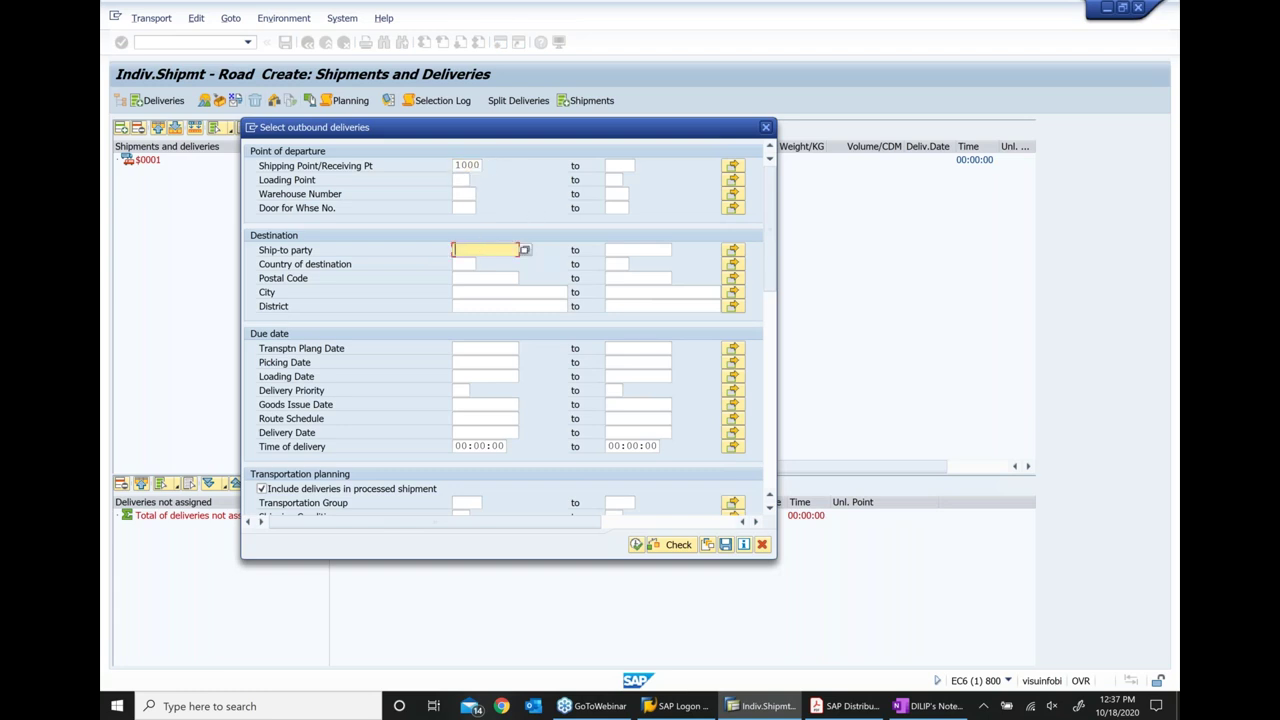
click(637, 545)
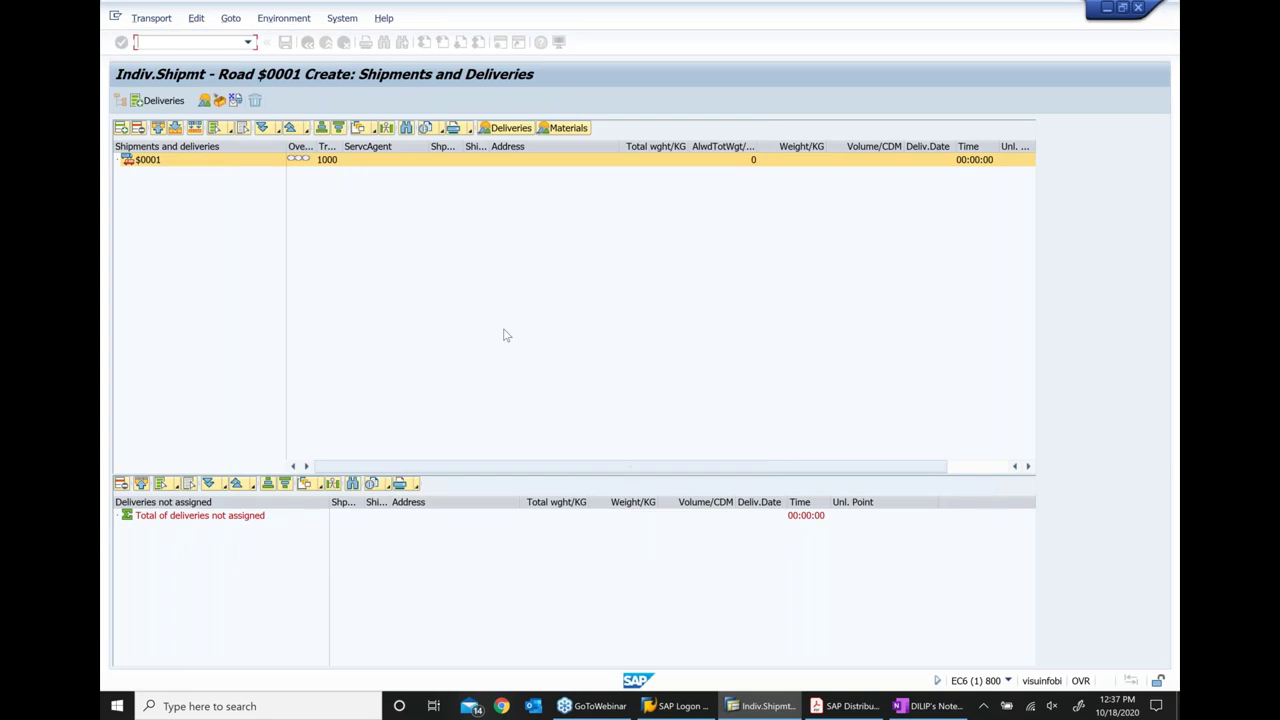
click(157, 101)
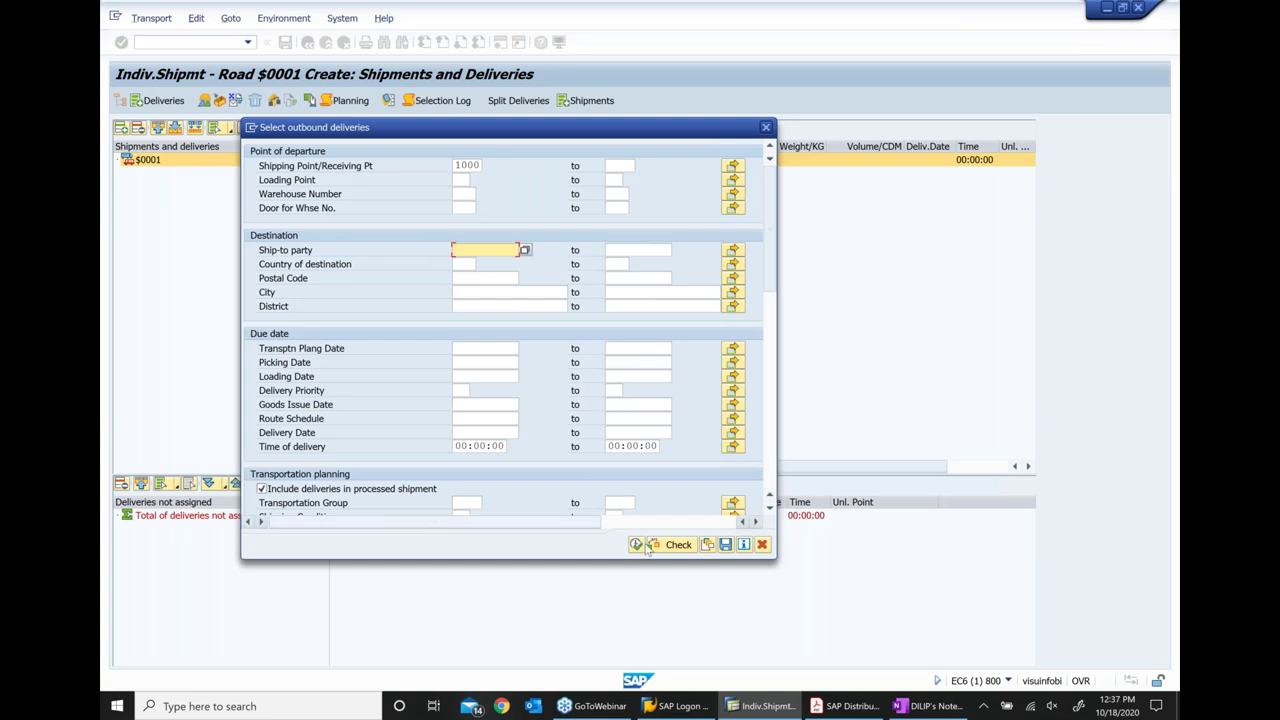
key(F8)
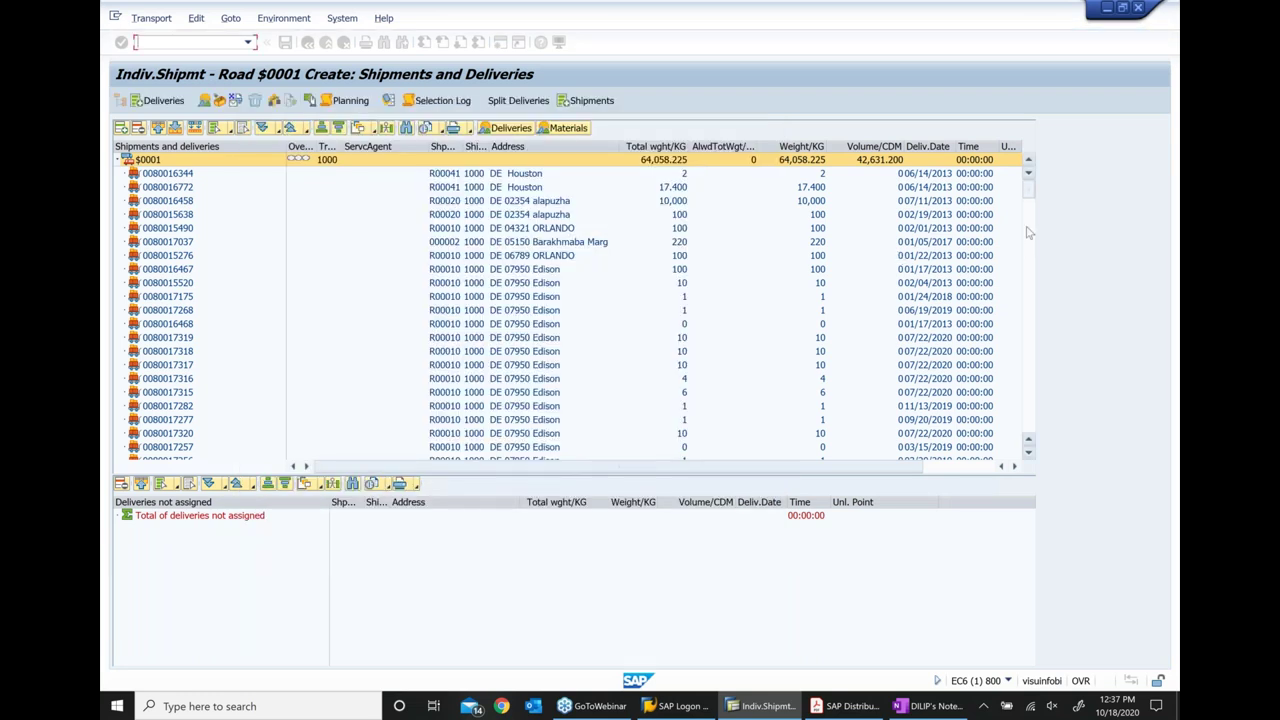
Look through the selected deliveries in the shipment and check the Shipment Document functions slide in the PDF before returning to SAP
drag(1033, 197, 1026, 438)
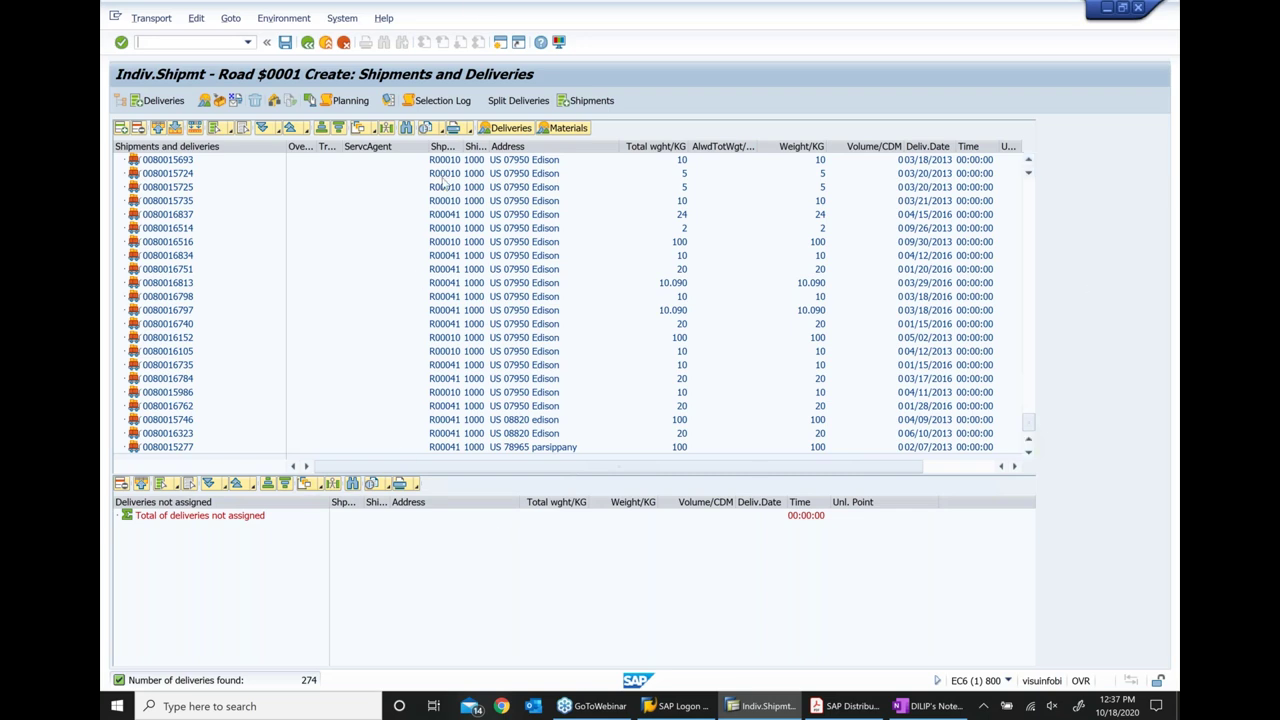
click(845, 706)
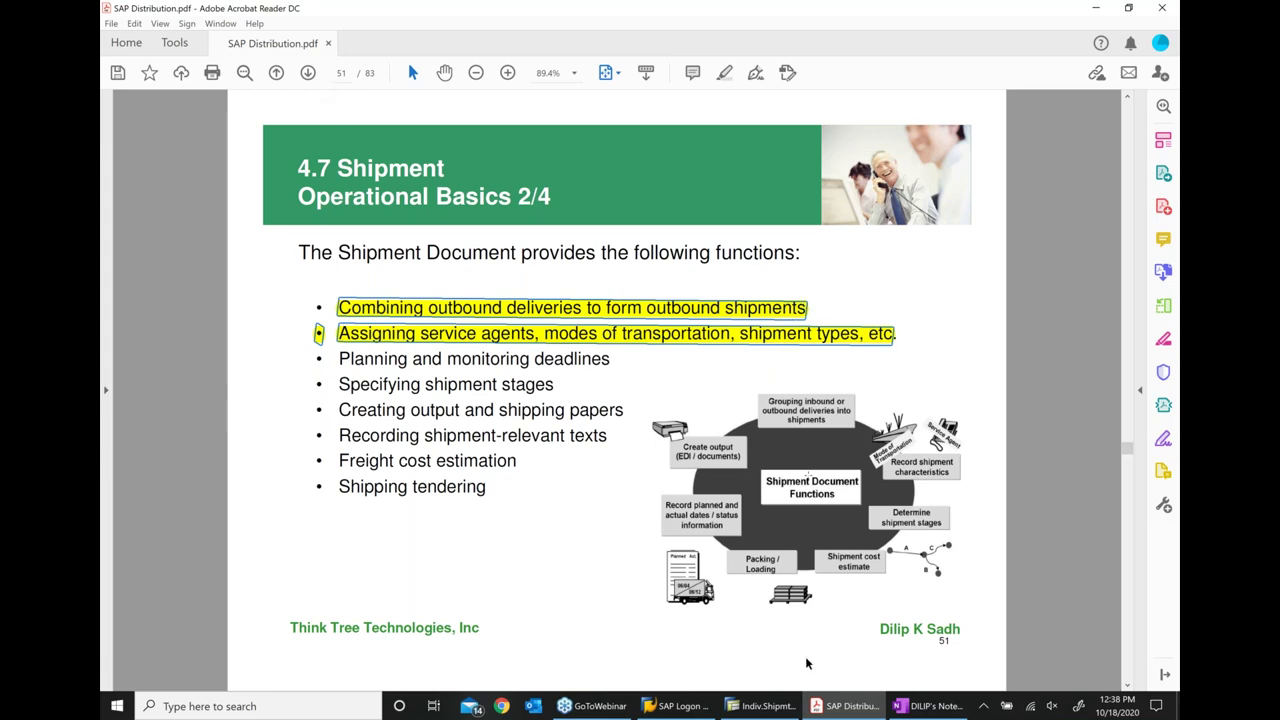
click(764, 712)
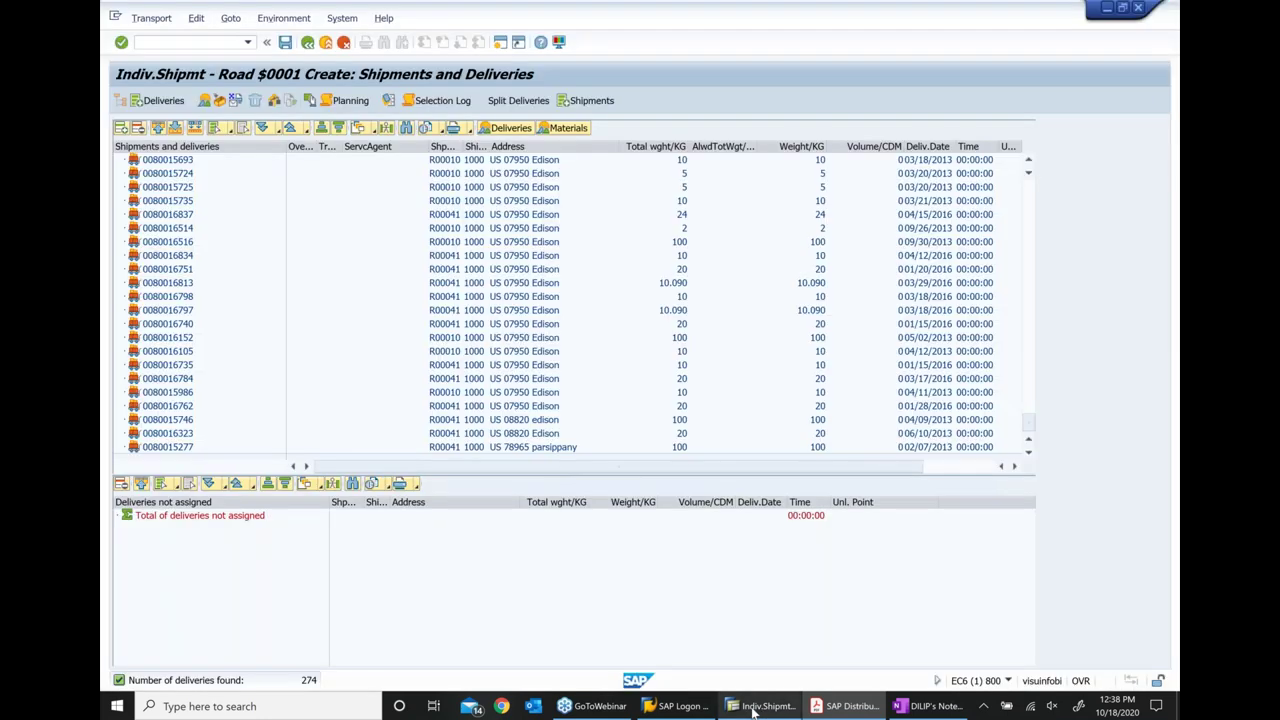
click(170, 160)
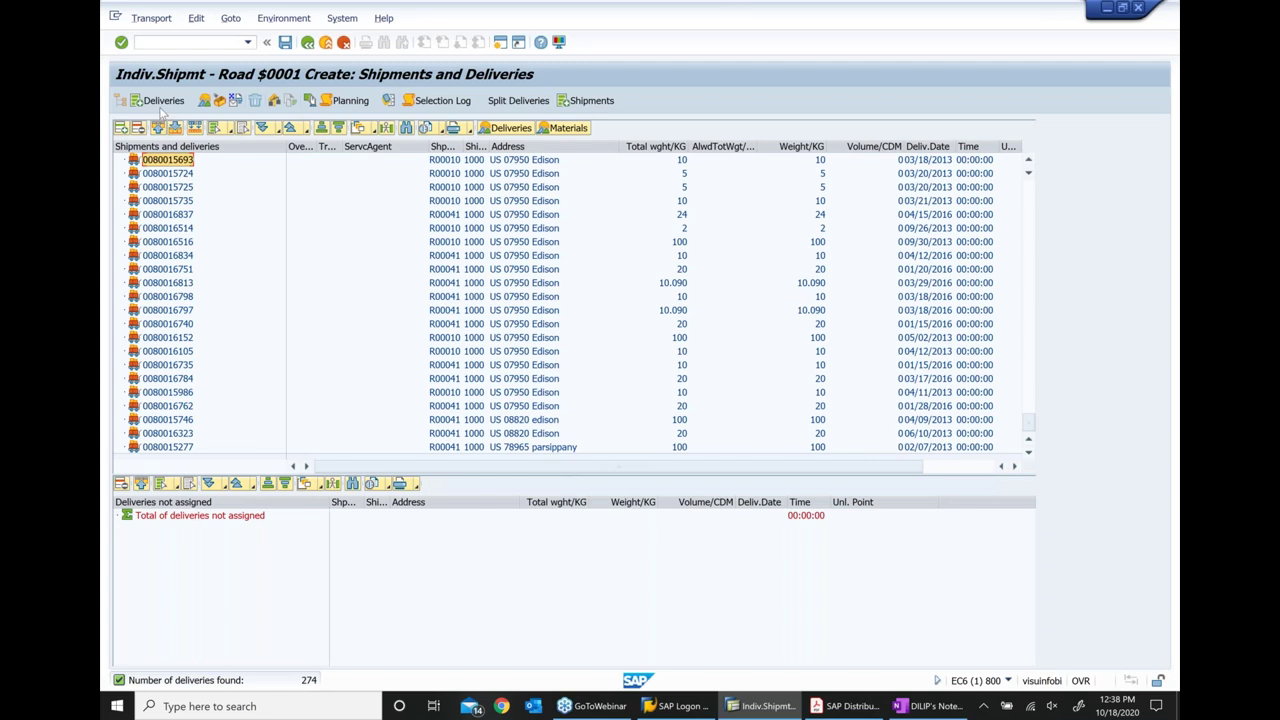
click(163, 104)
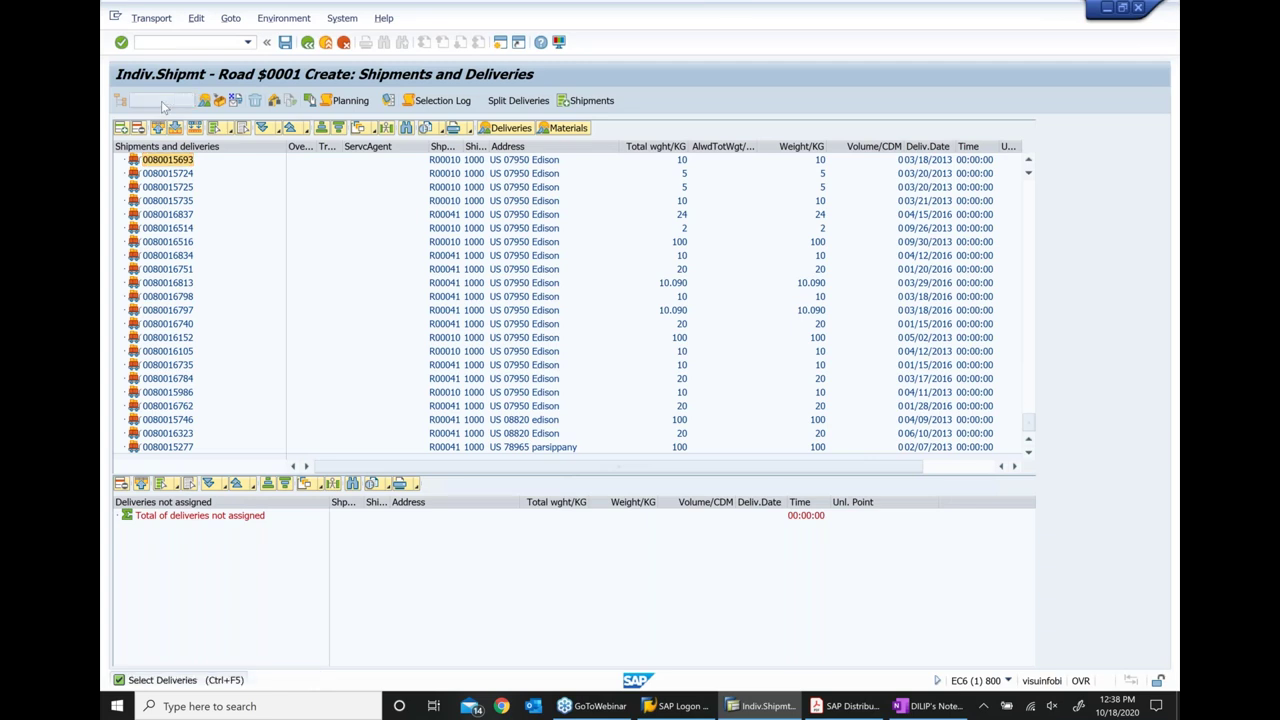
click(164, 104)
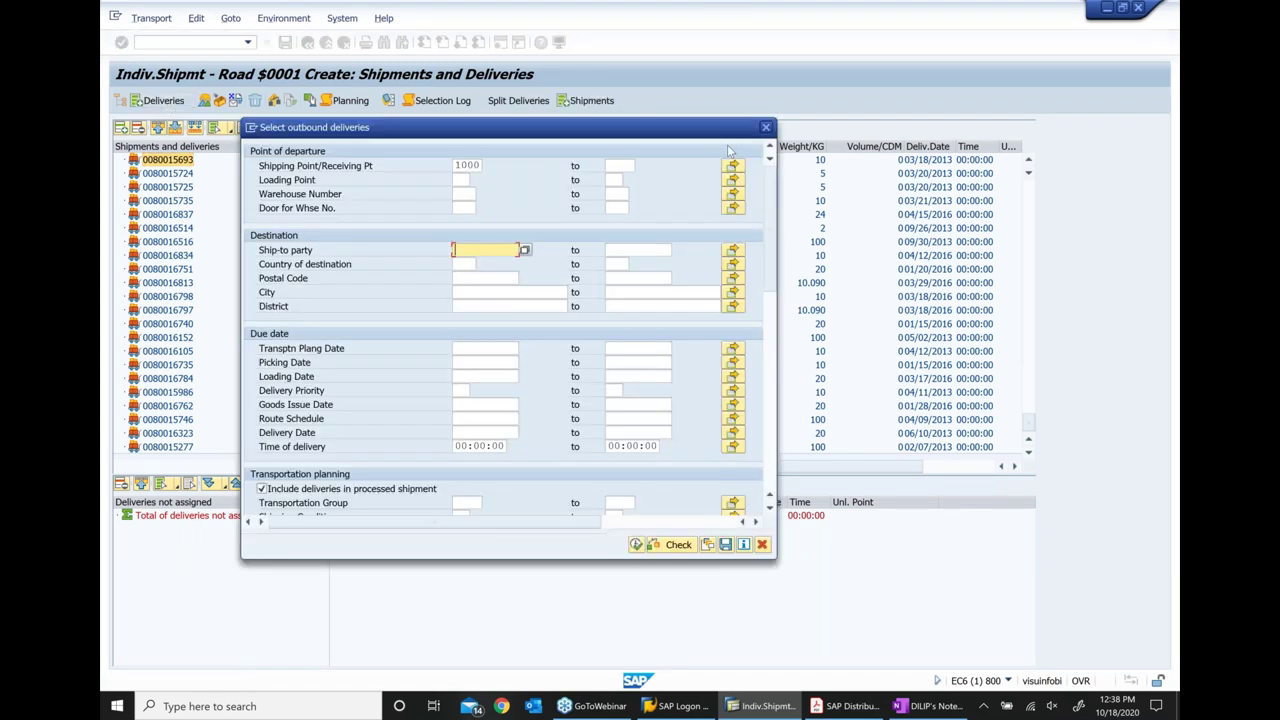
click(765, 129)
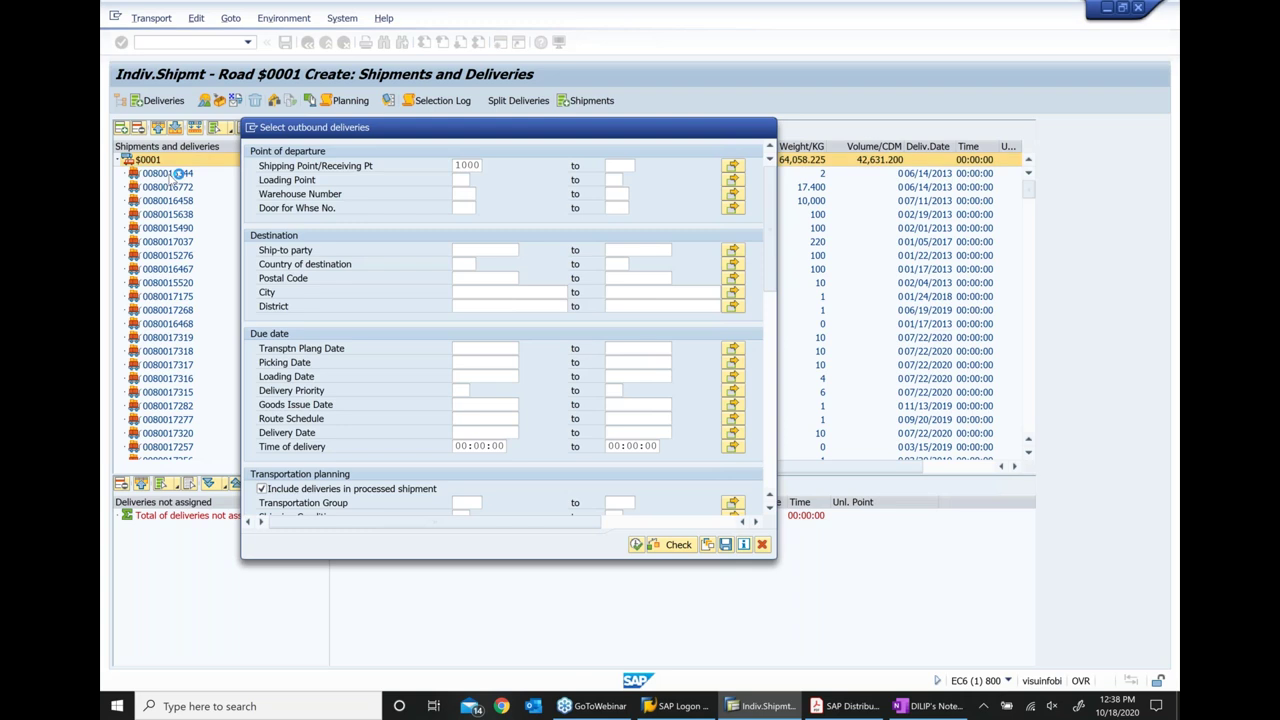
Open outbound delivery 80016344 from the shipment and check its transportation planning status in the transport data
click(177, 173)
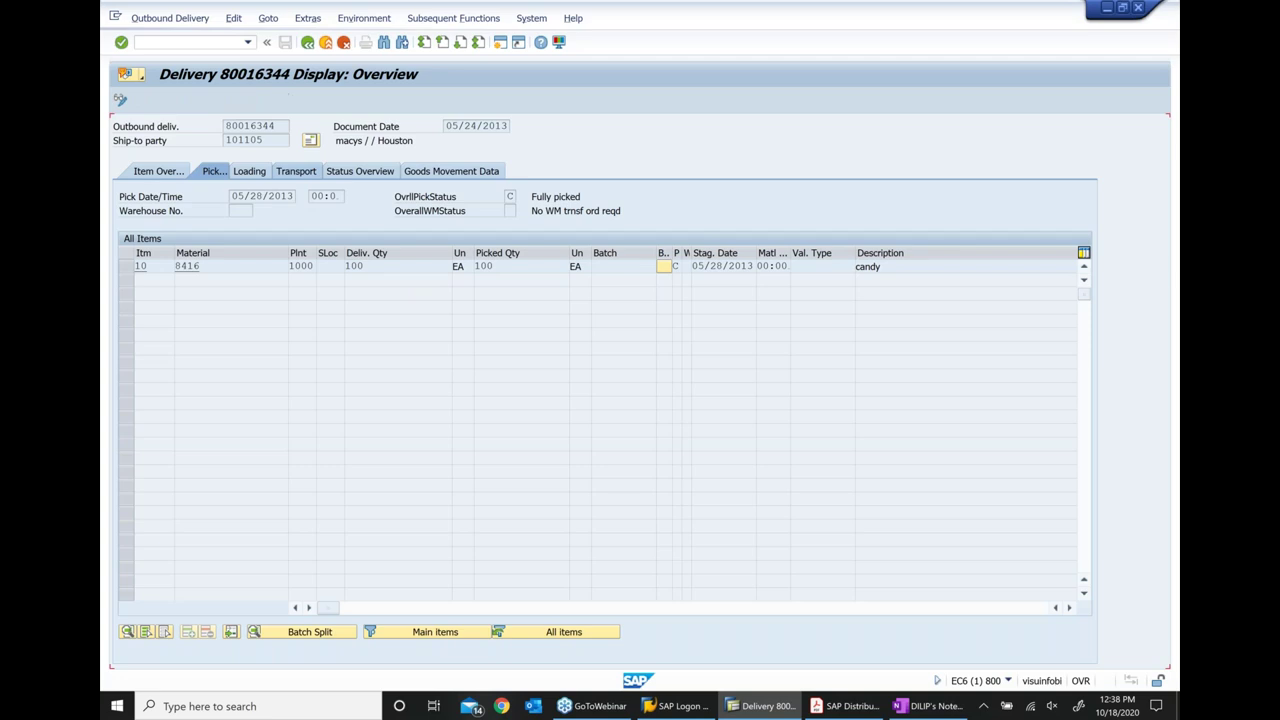
click(296, 171)
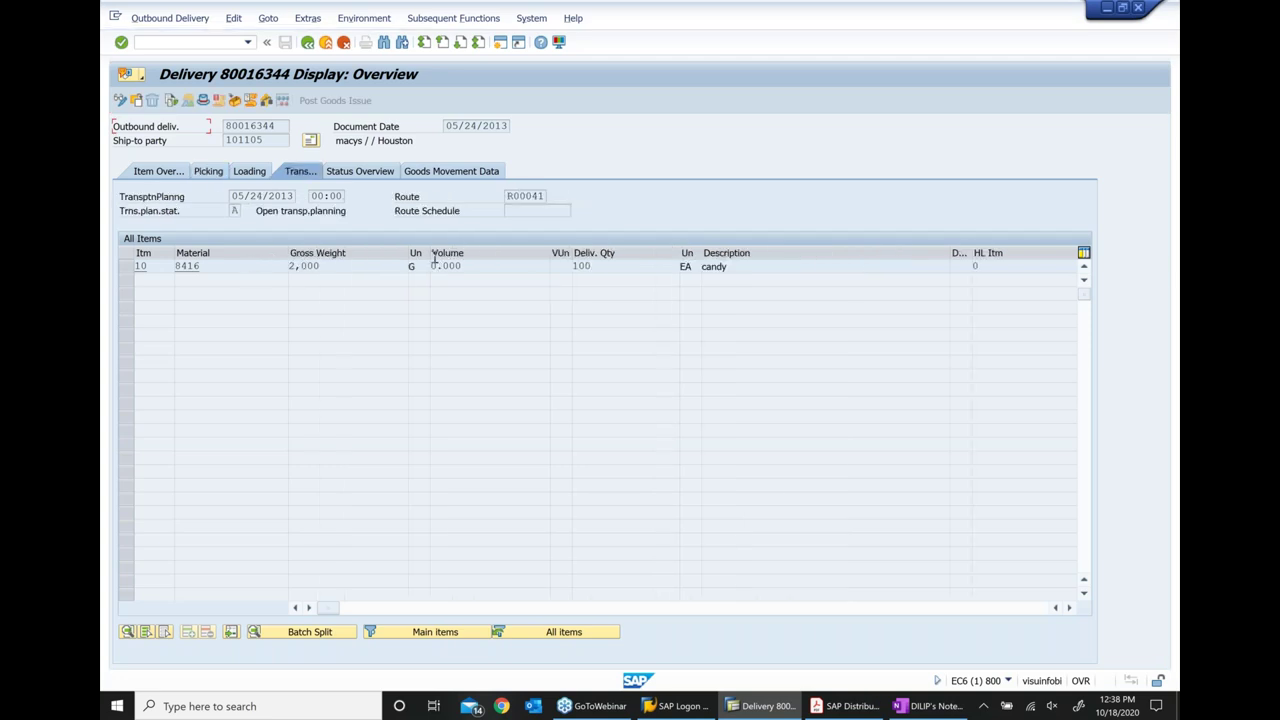
click(234, 211)
click(164, 213)
drag(328, 208, 254, 211)
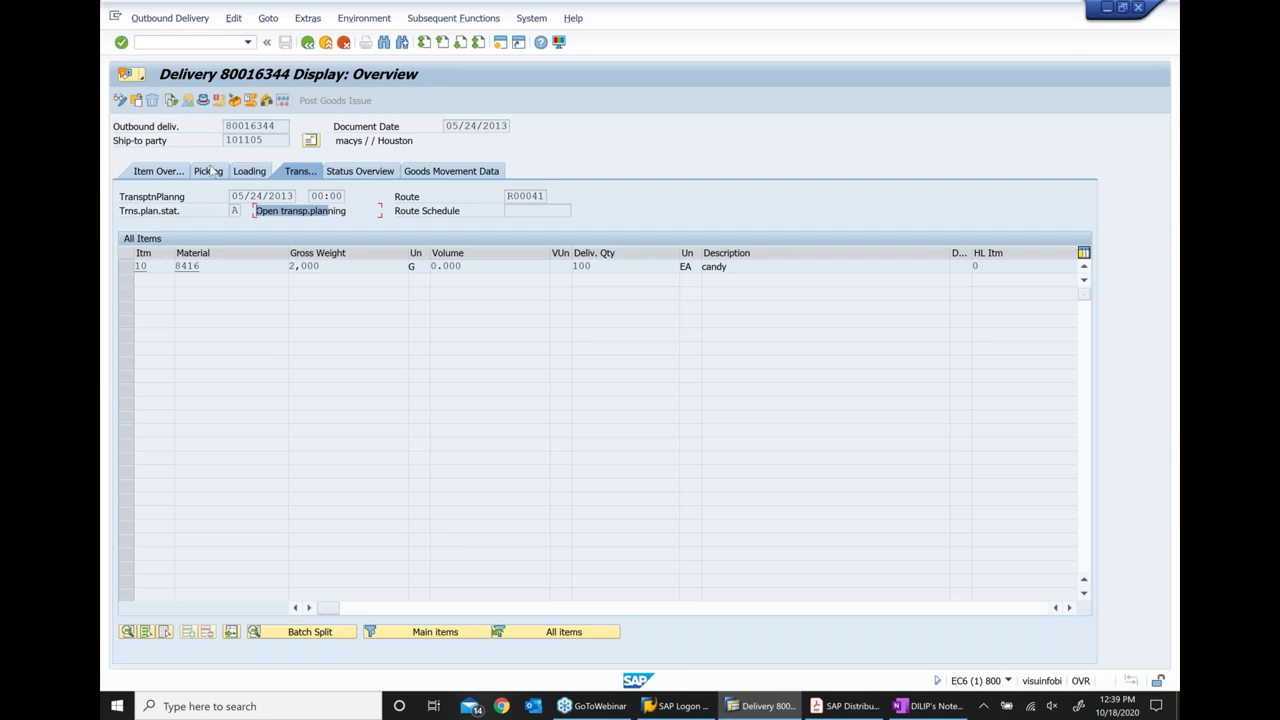
Display the standard order from the delivery's document flow and open the shipping data of item 10
click(172, 104)
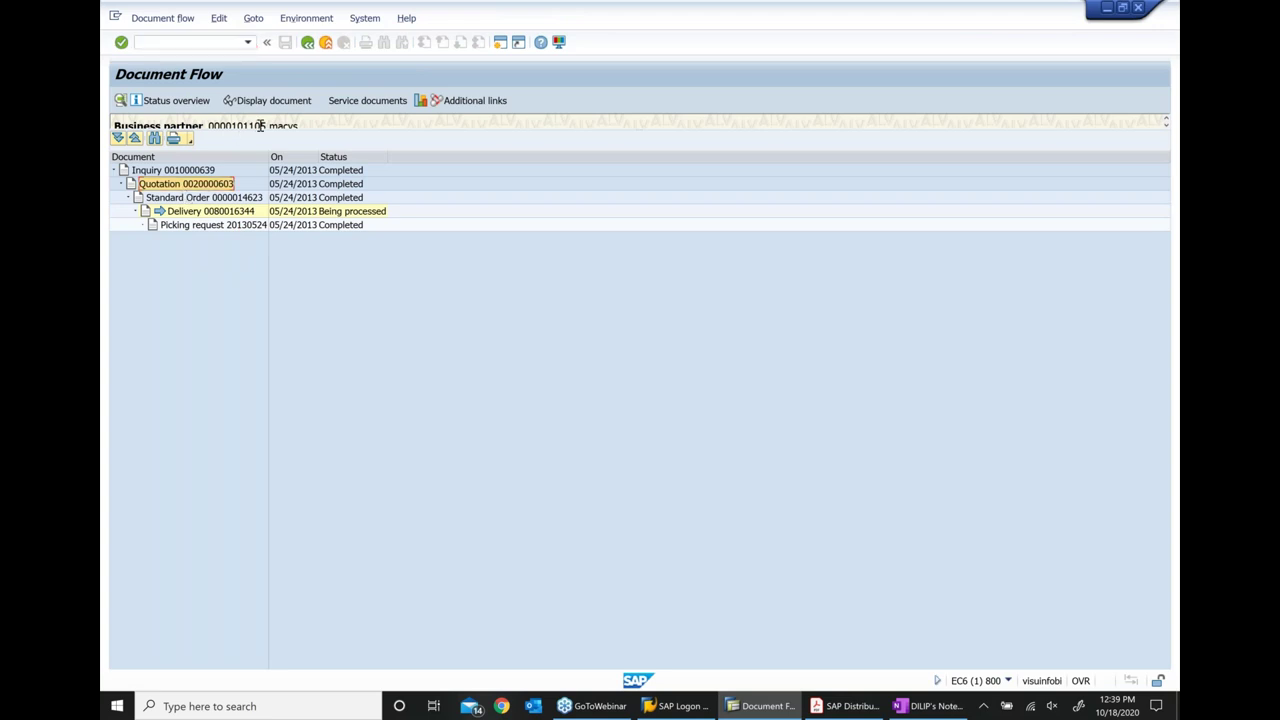
click(222, 197)
click(279, 102)
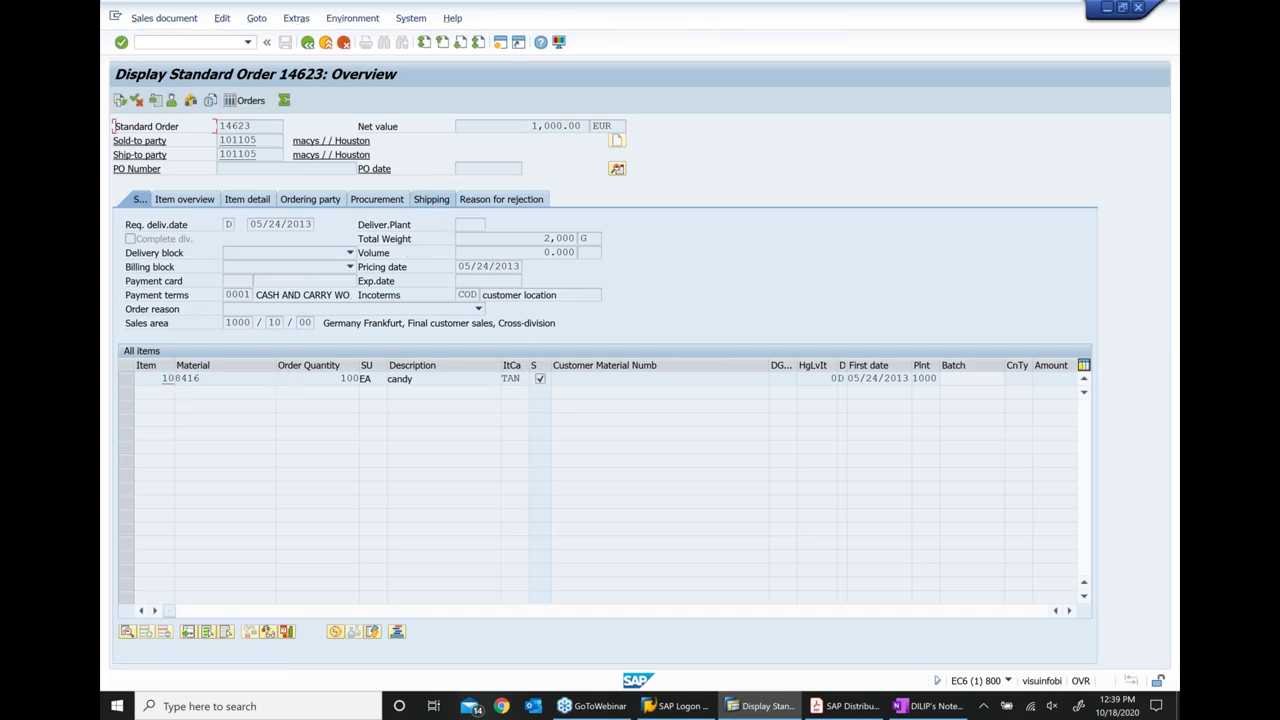
click(431, 199)
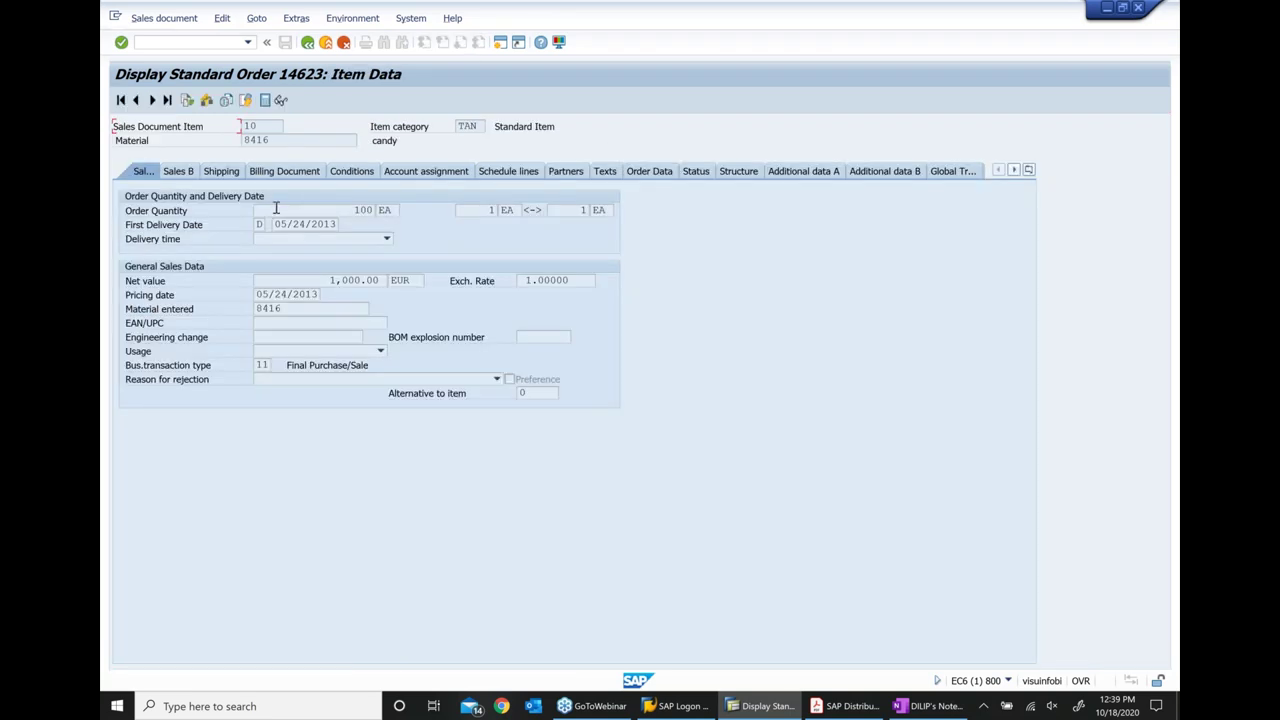
click(230, 173)
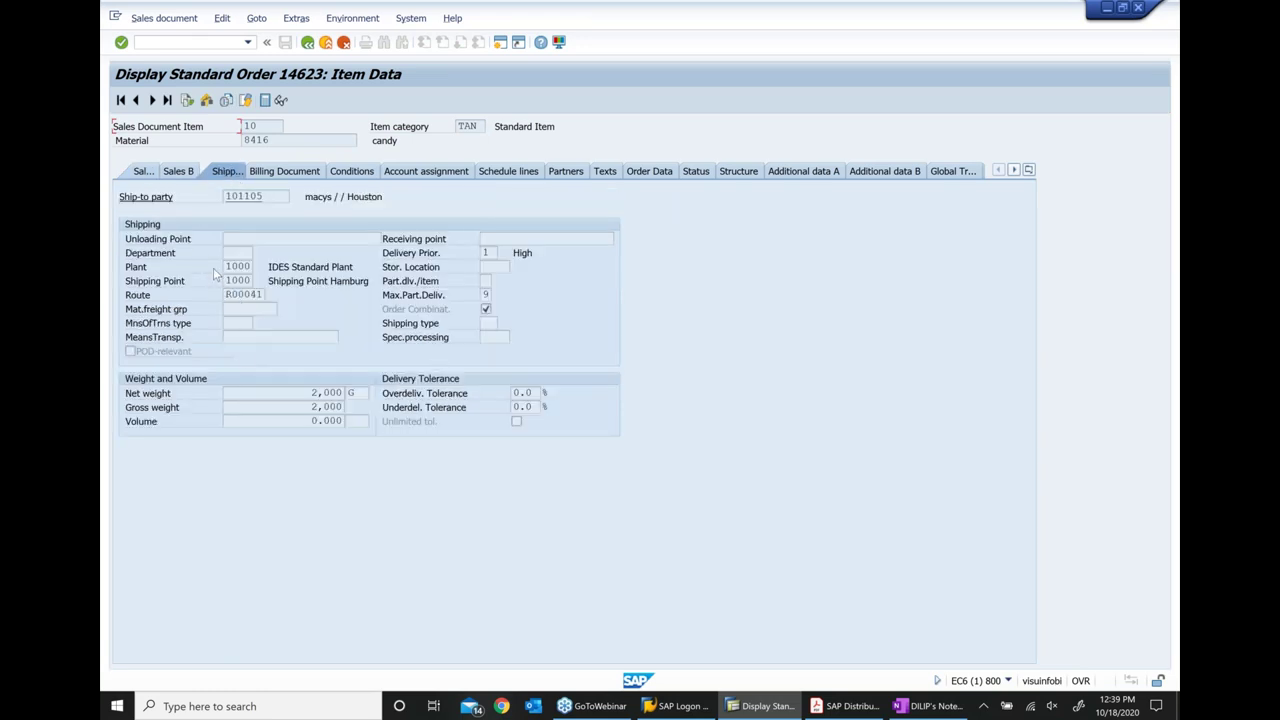
Review the item's plant, shipping point and route, and compare them with the Shipment Document functions slide in the PDF
double_click(231, 266)
double_click(230, 281)
click(231, 293)
double_click(231, 294)
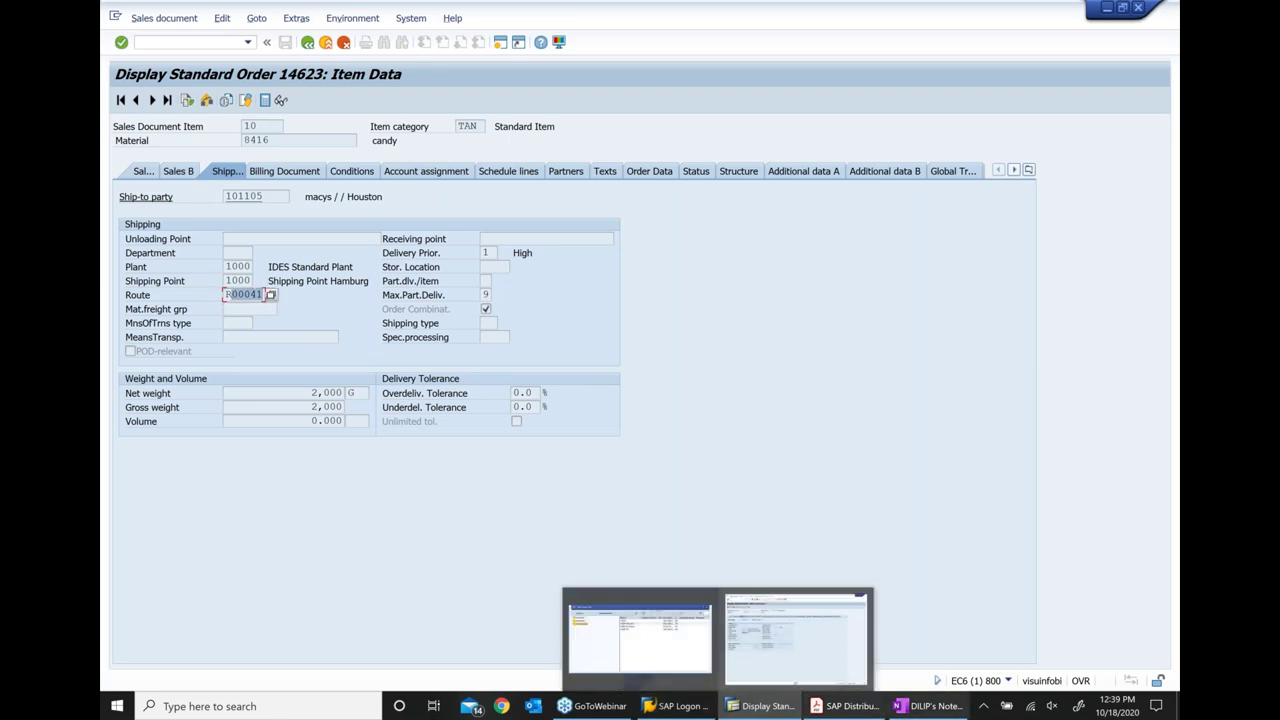
click(857, 709)
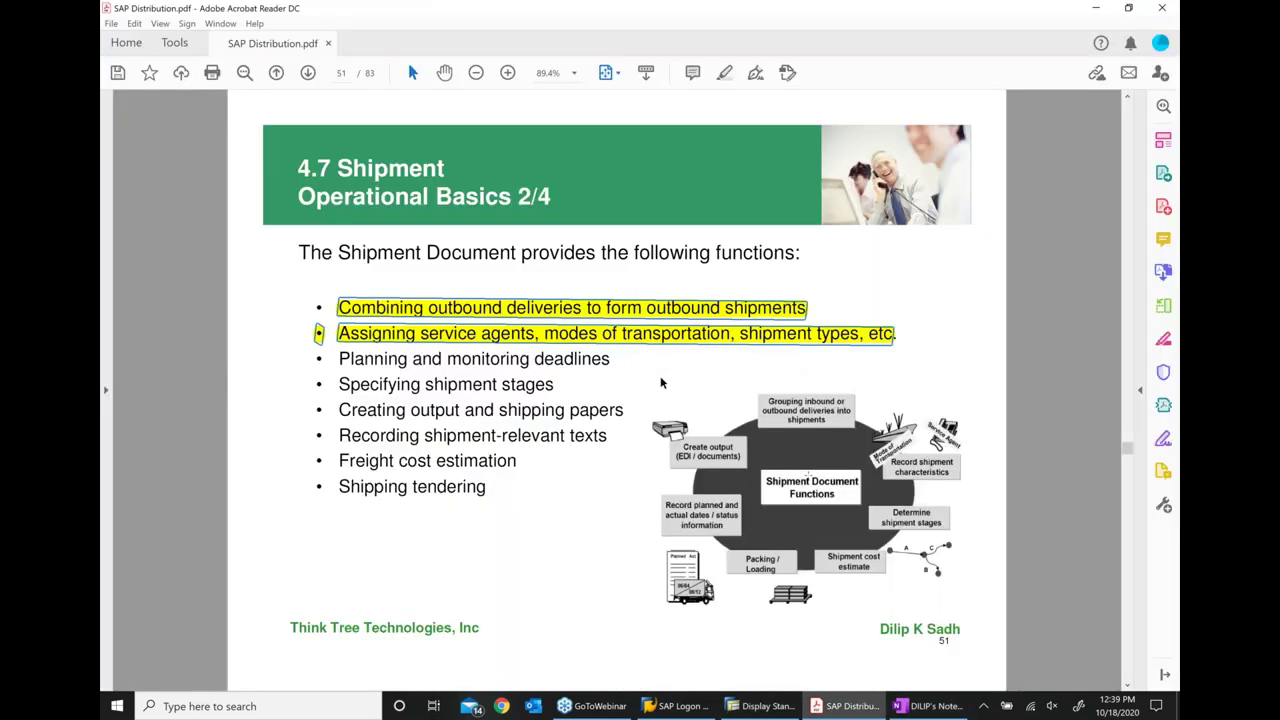
click(778, 710)
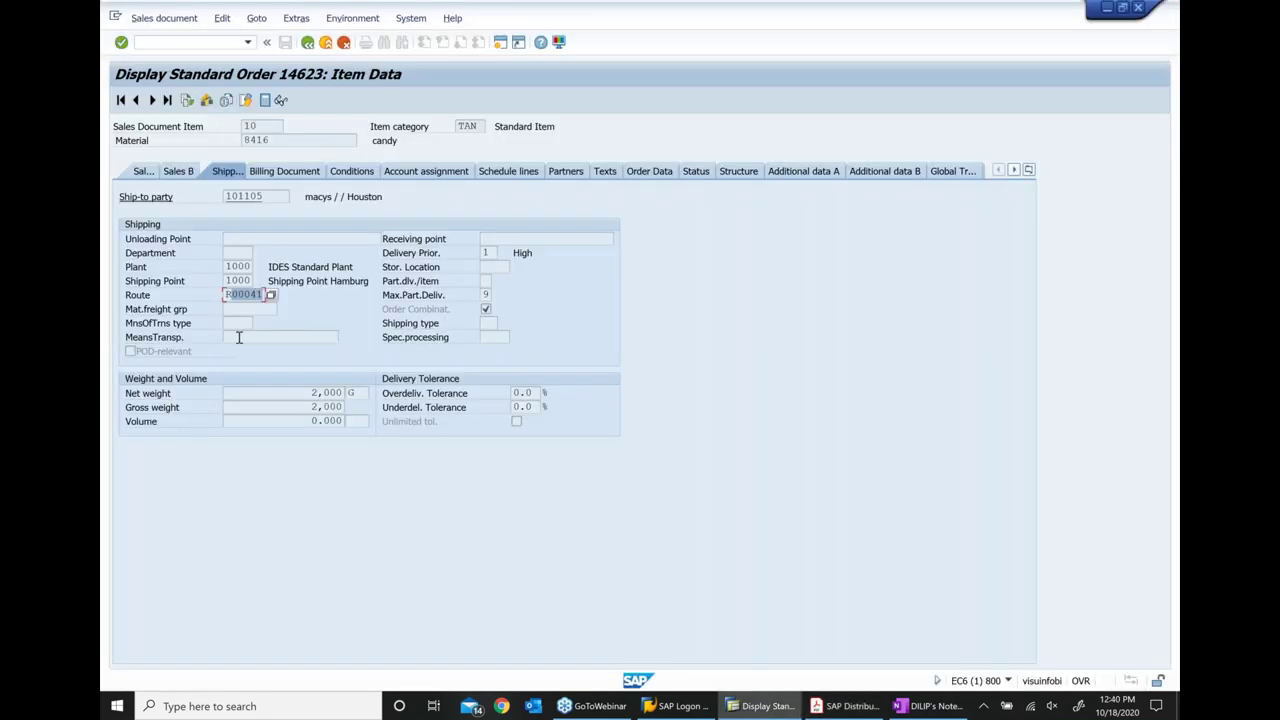
Look through the possible entries for the item's shipping type and means-of-transport type
click(488, 323)
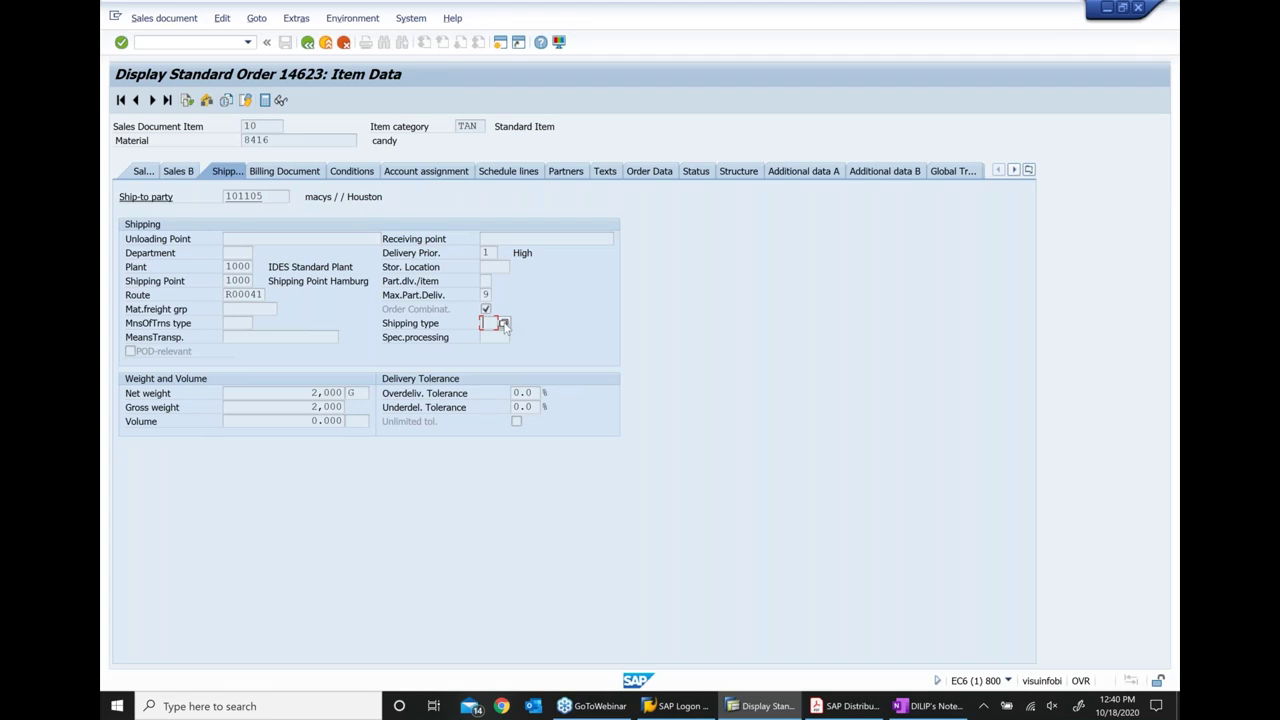
click(504, 323)
key(F4)
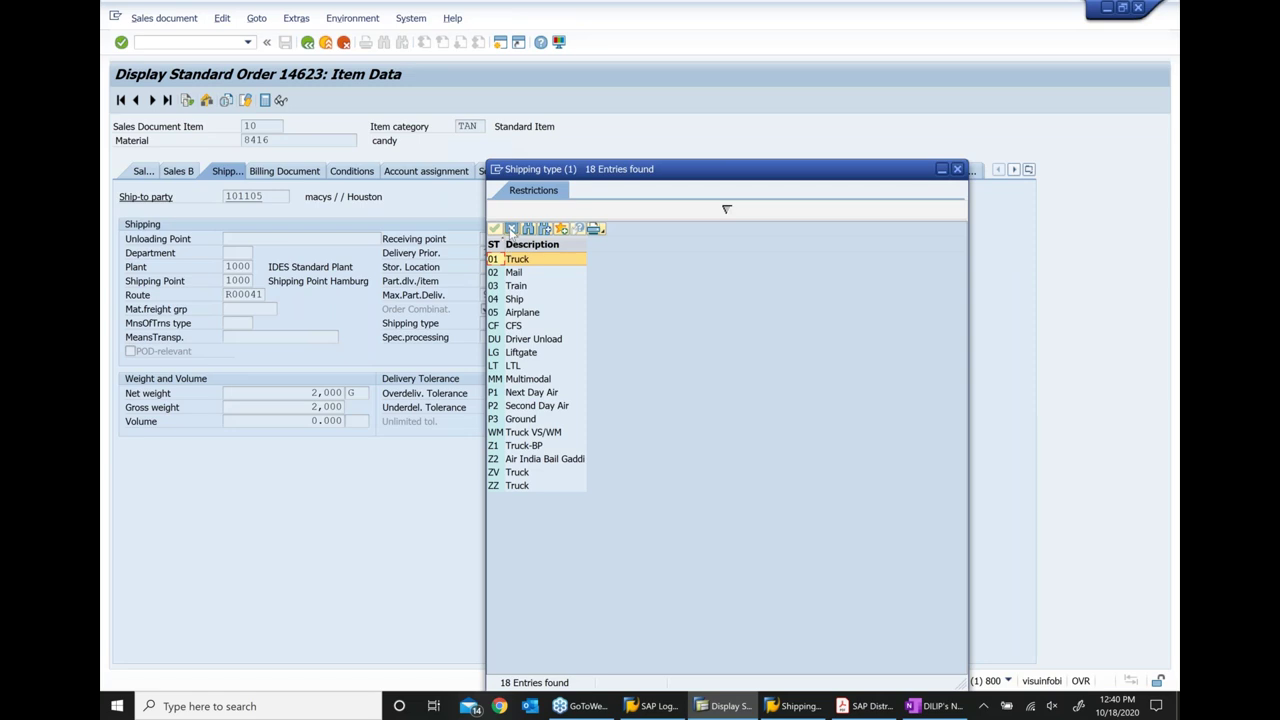
double_click(516, 258)
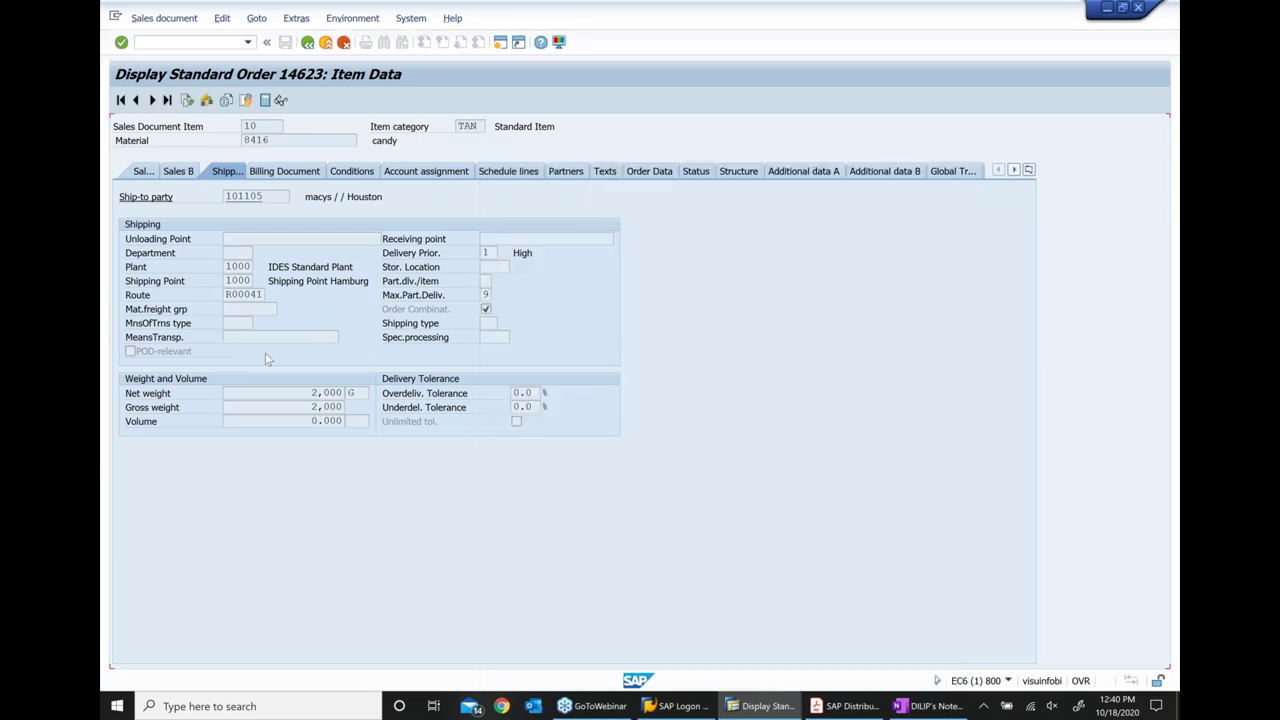
click(238, 323)
click(259, 323)
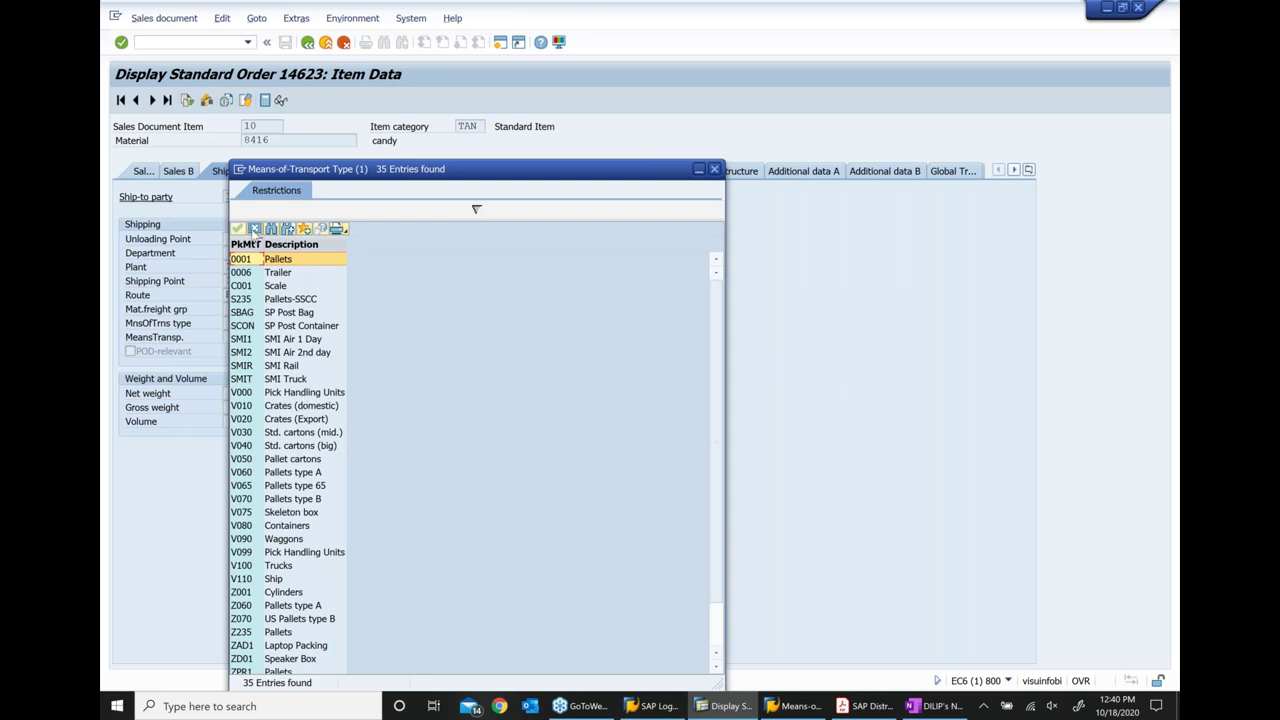
click(253, 228)
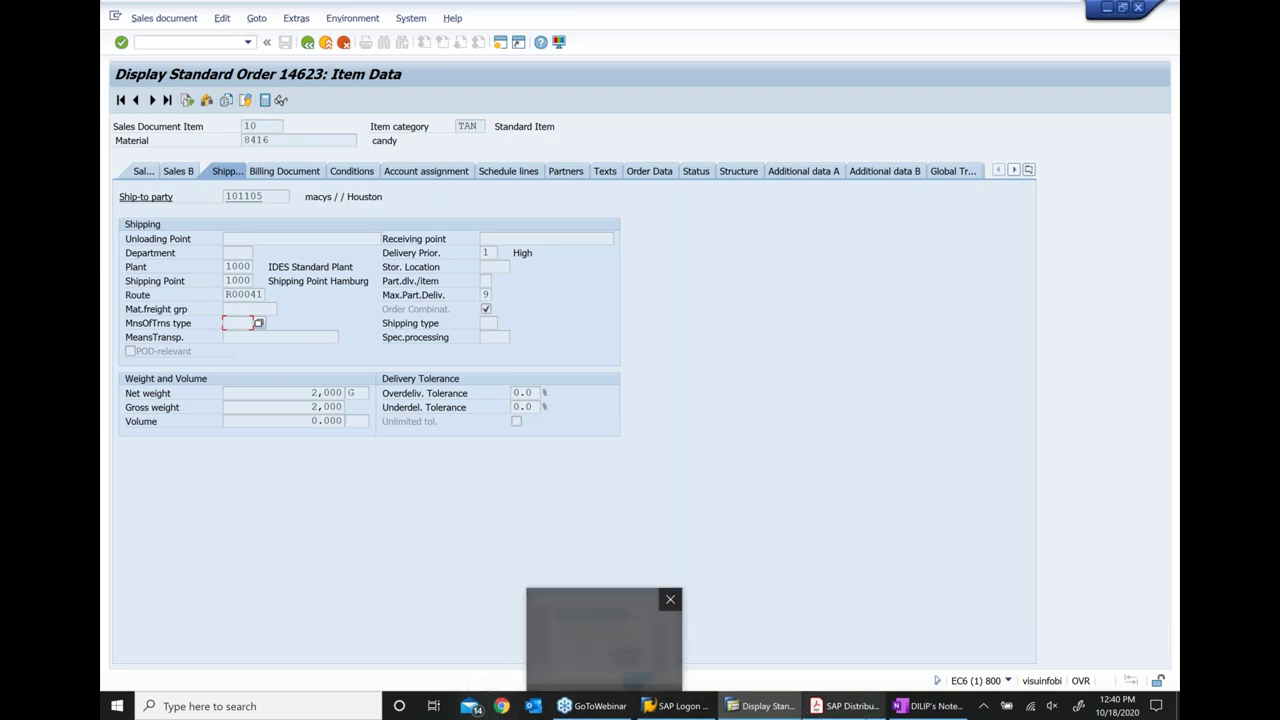
Advance the SAP Distribution PDF to the Operational Basics 3/4 slide, review the shipment document structure, and return to SAP
mouse_move(853, 711)
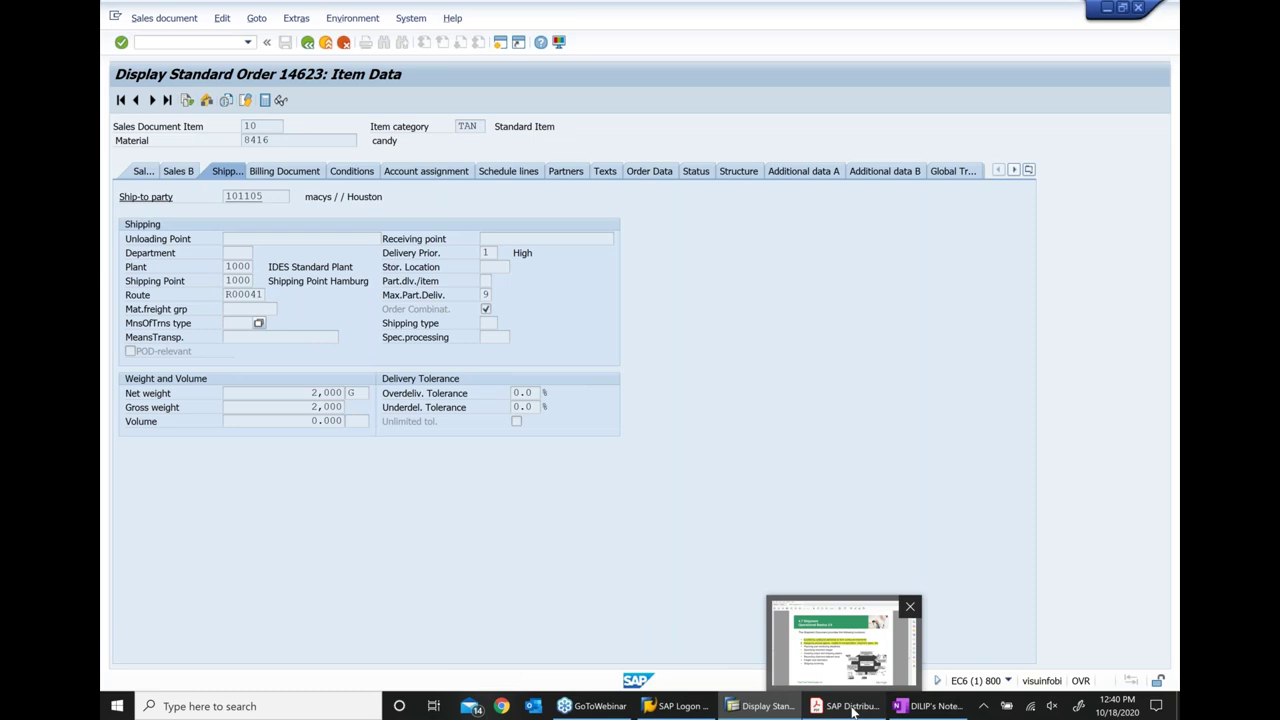
click(853, 708)
click(308, 73)
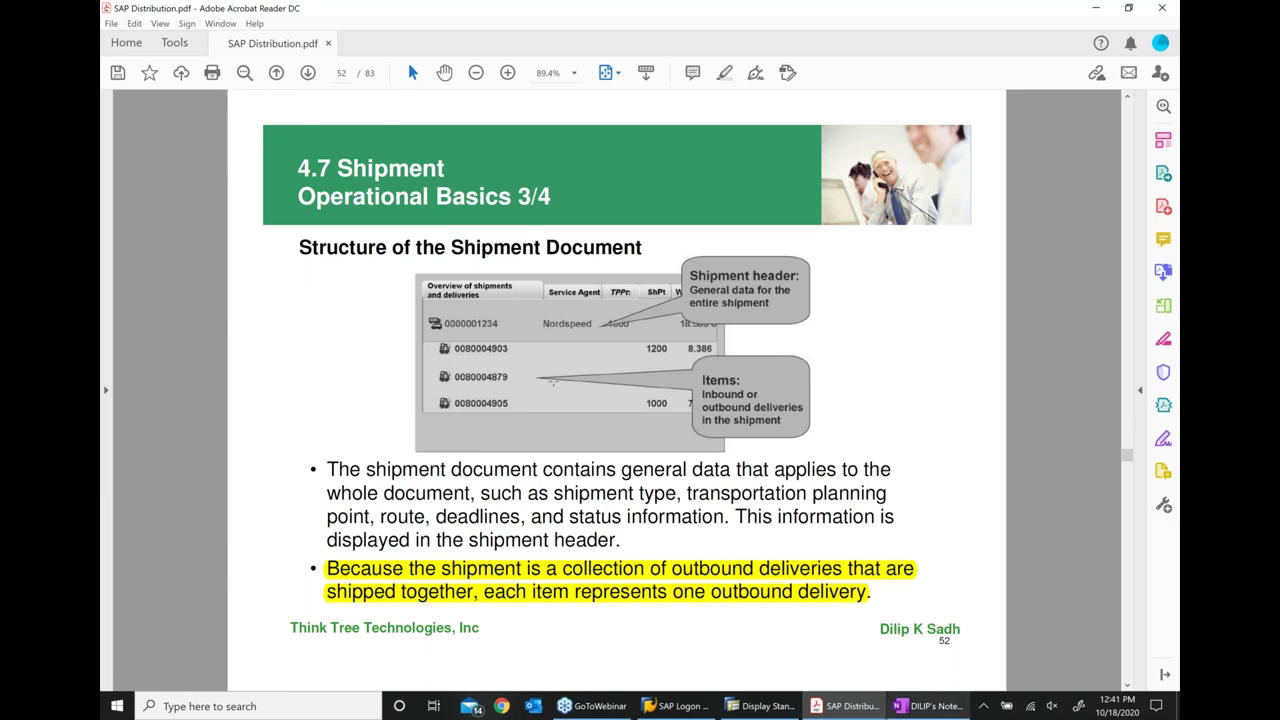
click(770, 708)
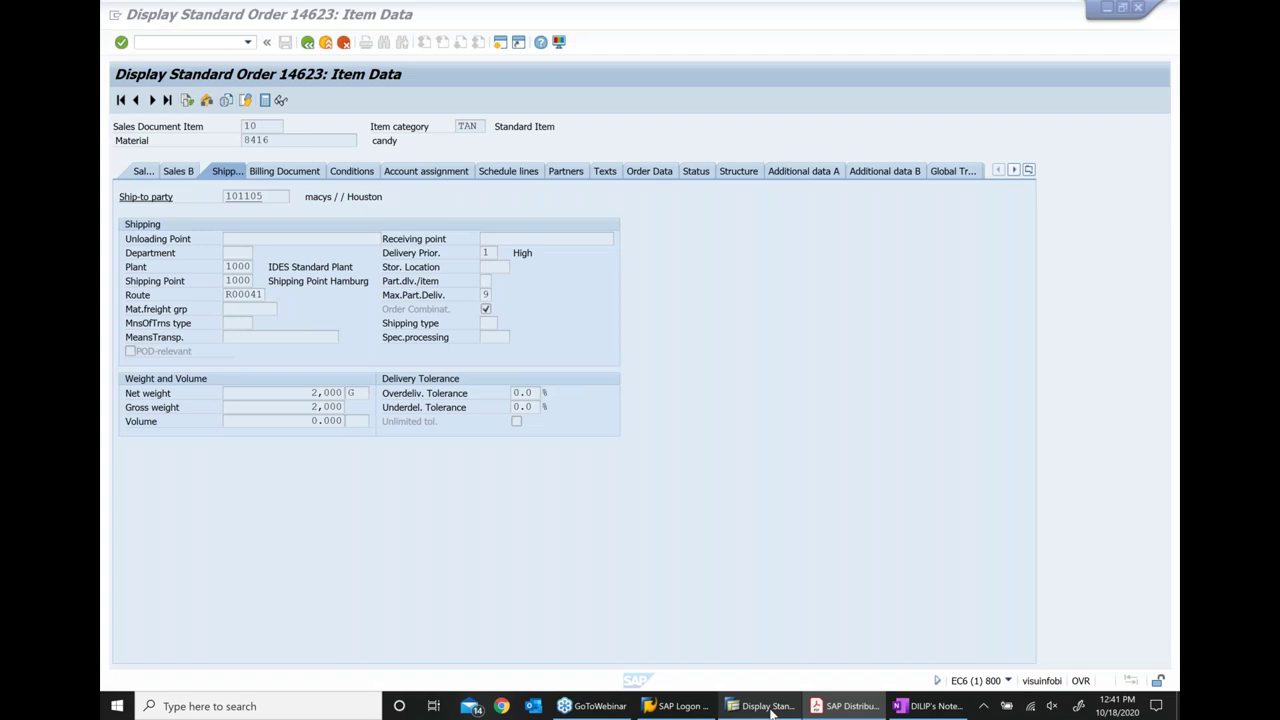
Go back from the standard order through the document flow and the delivery to the shipment's delivery list
key(F3)
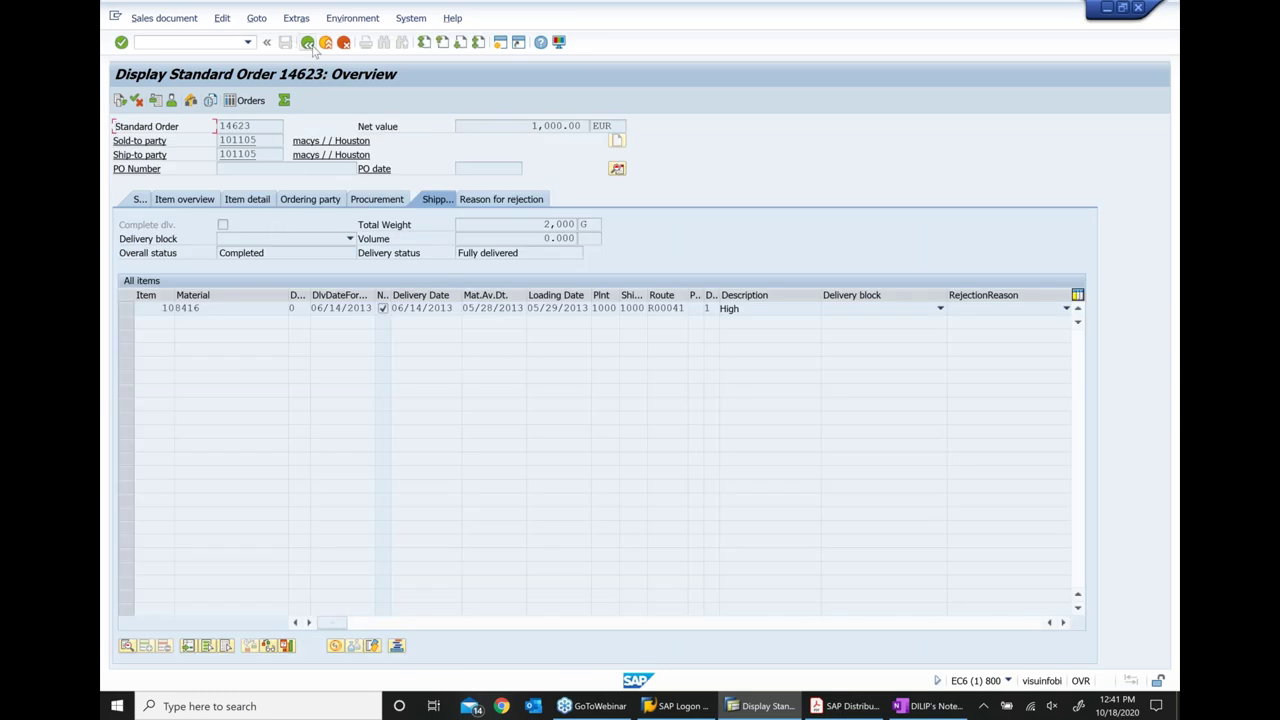
click(309, 44)
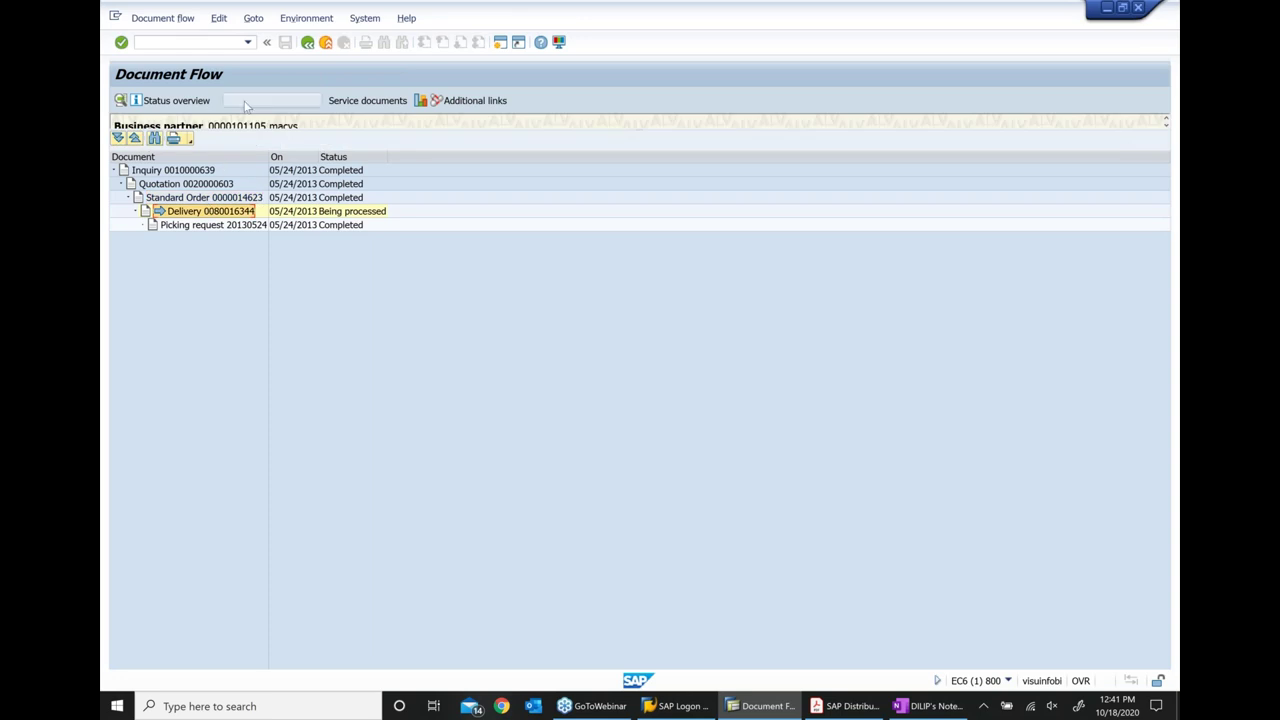
click(250, 101)
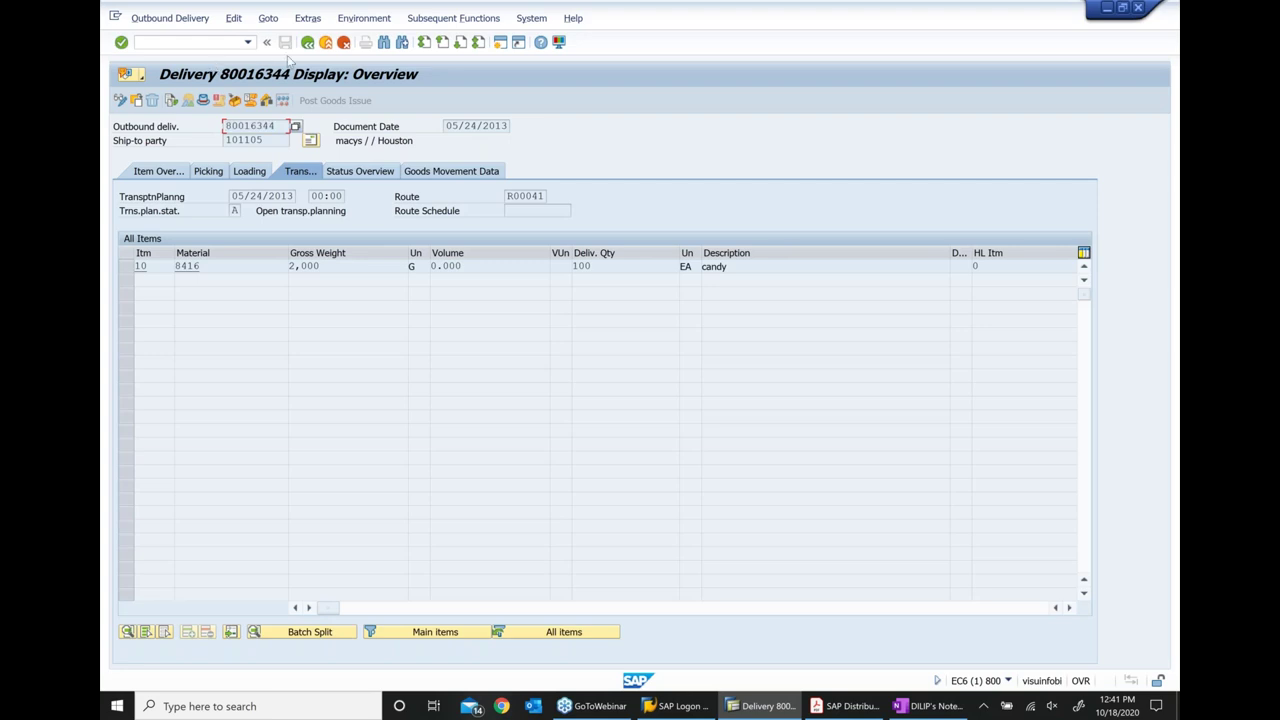
key(F7)
click(309, 44)
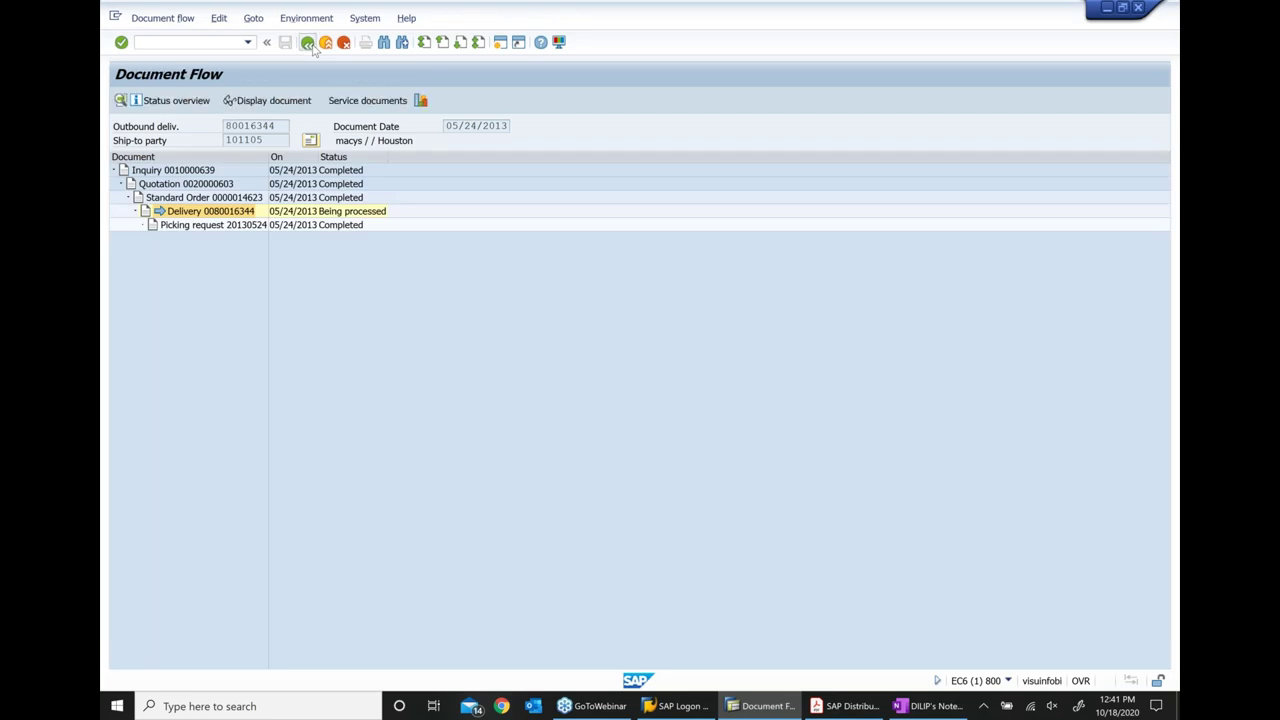
click(309, 44)
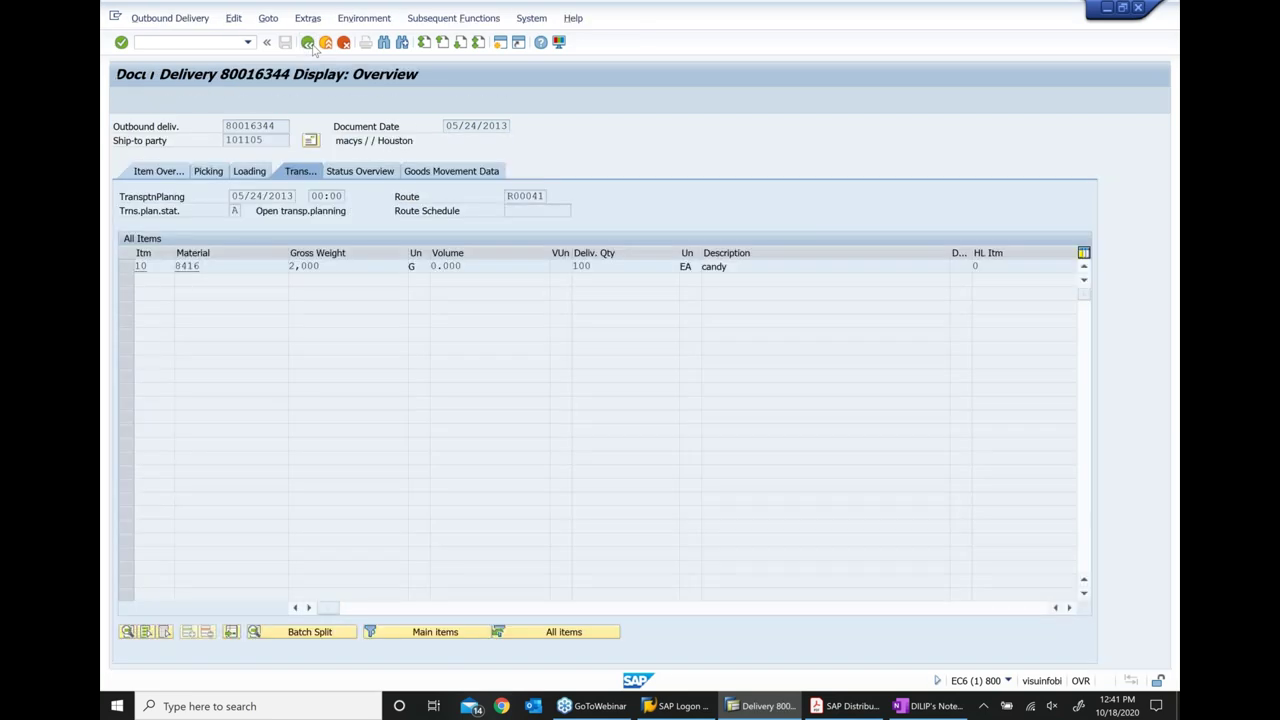
click(309, 44)
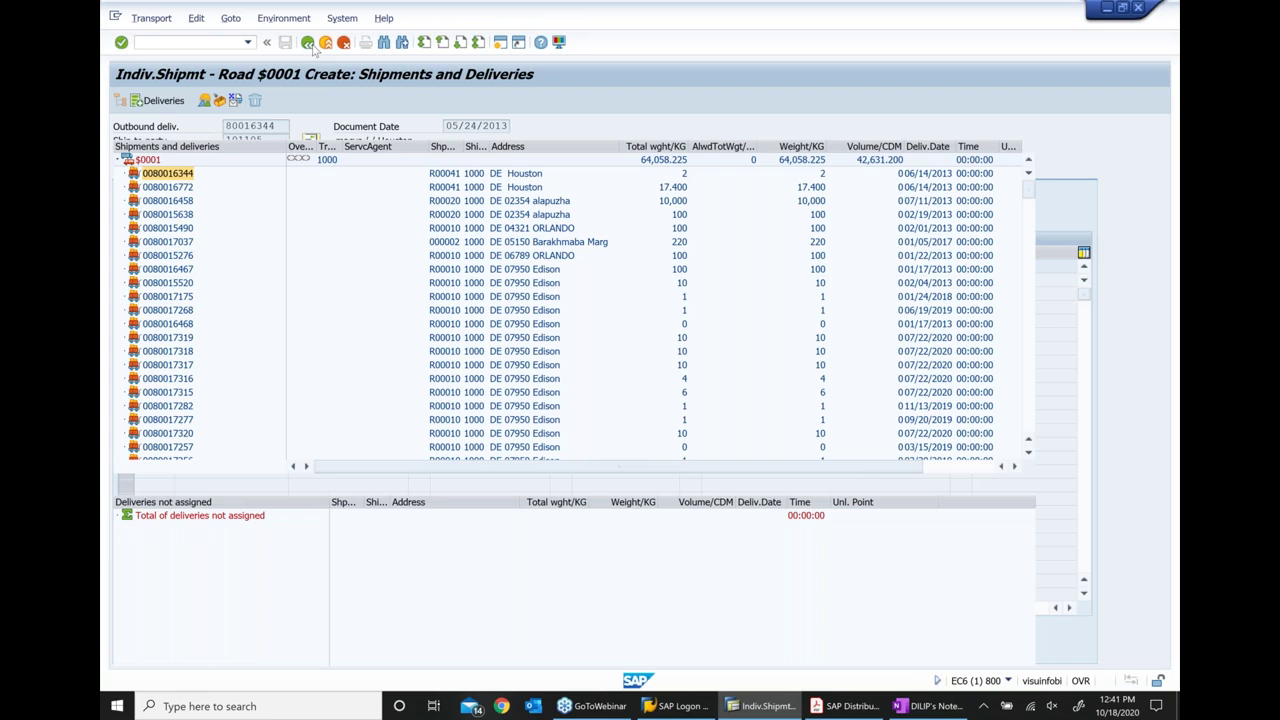
Exit the shipment without saving and create it again, selecting only outbound delivery 80016344
click(309, 43)
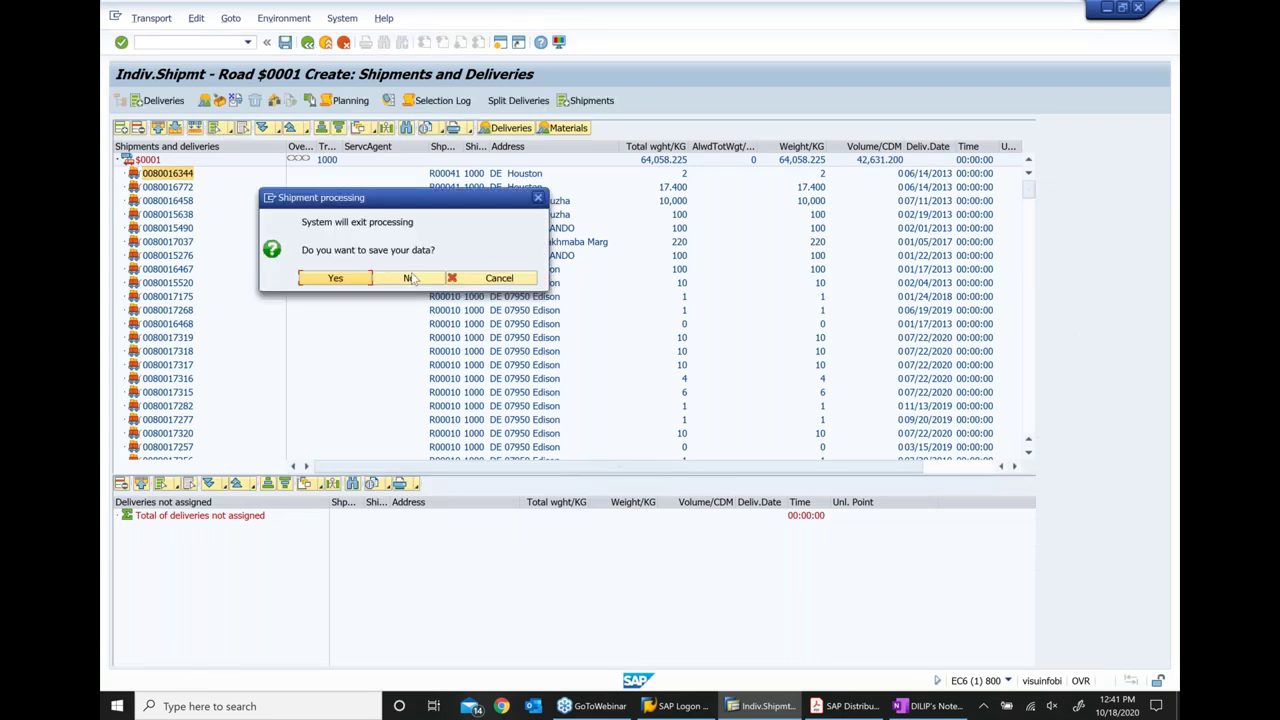
click(408, 281)
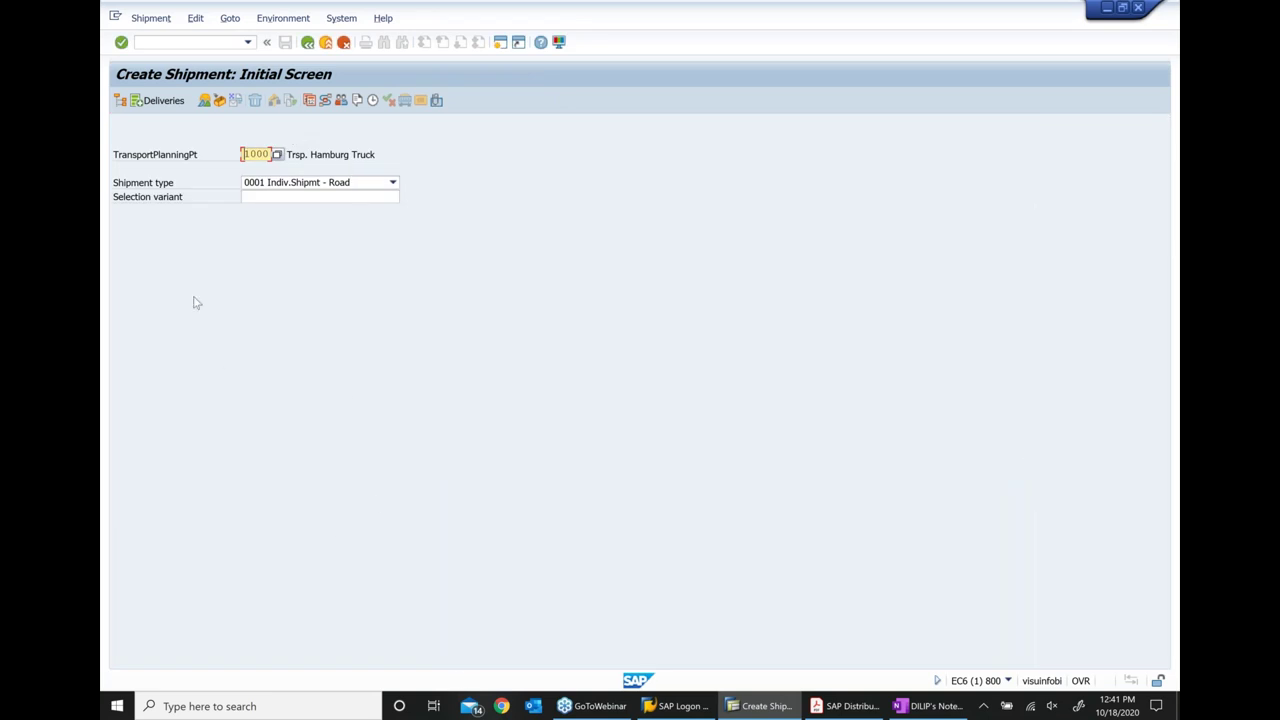
click(158, 100)
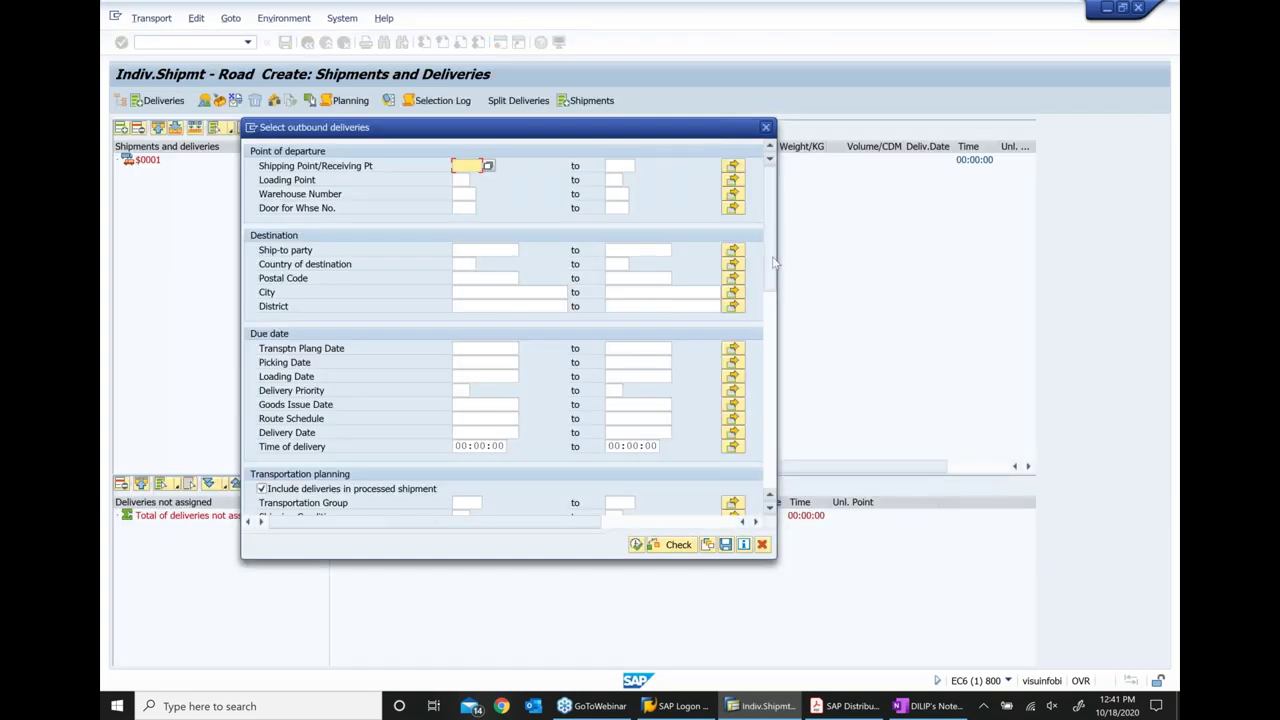
scroll(766, 280, down, 4)
drag(770, 340, 769, 462)
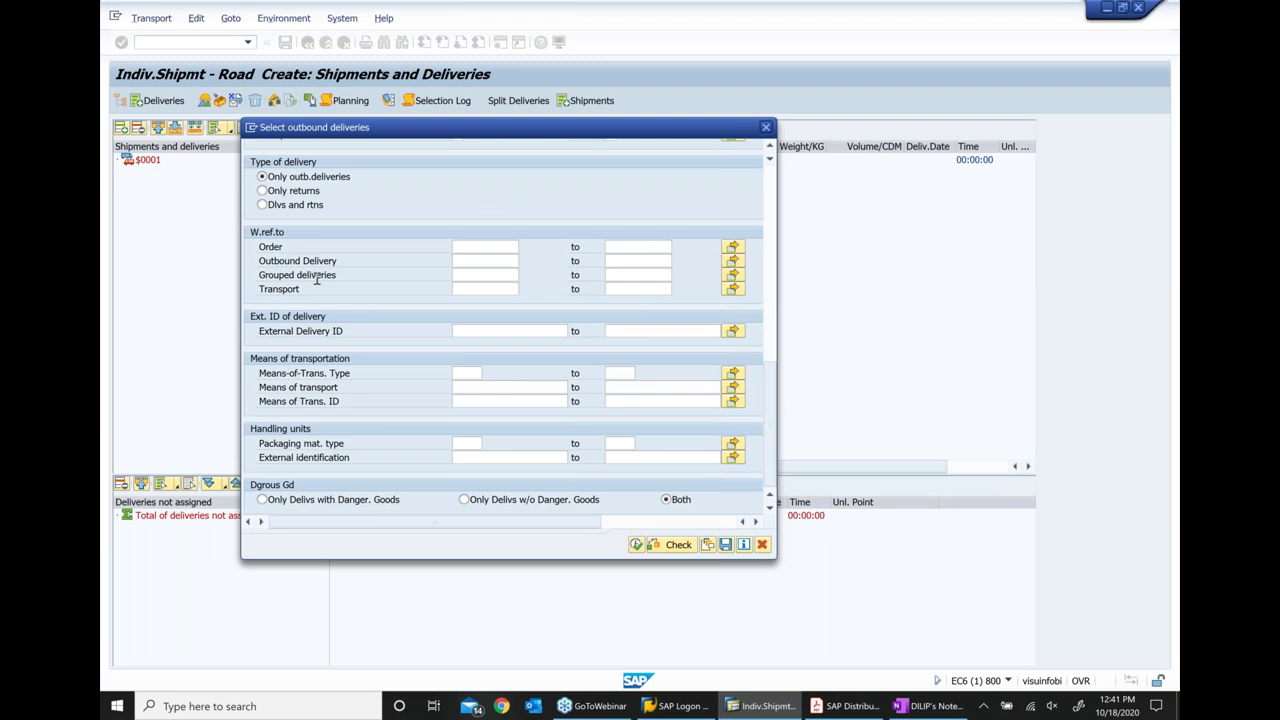
click(473, 259)
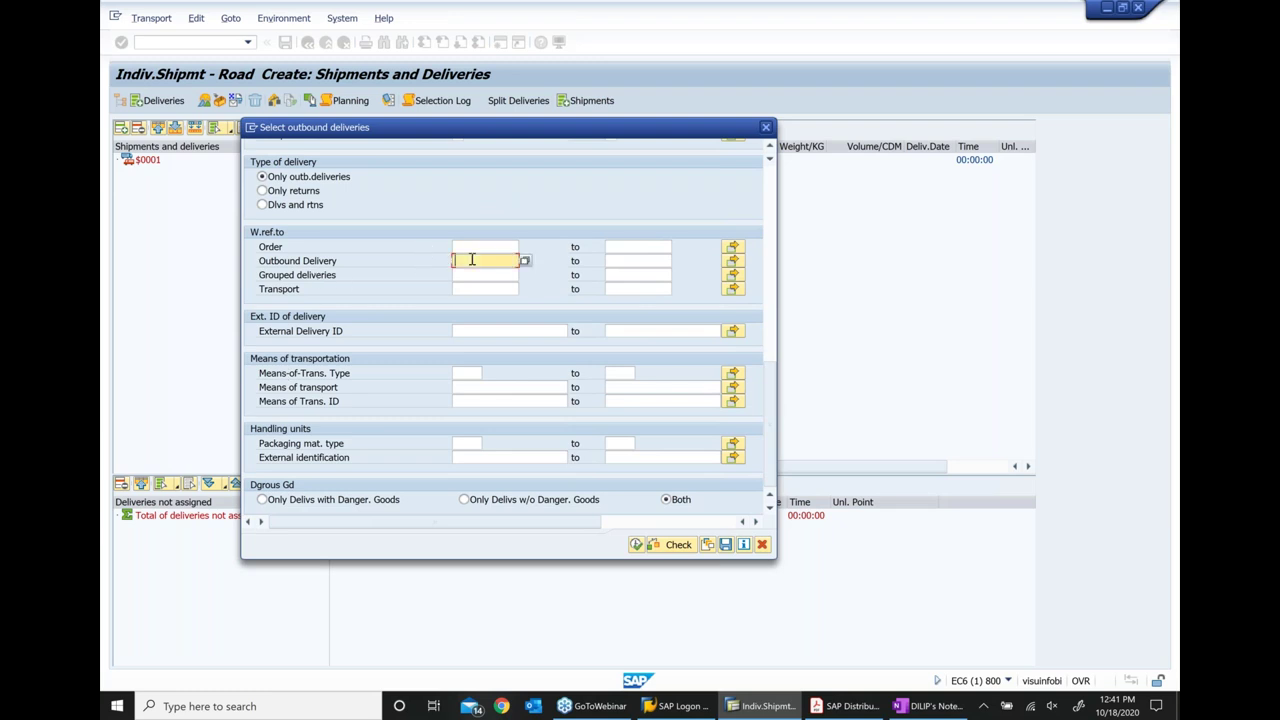
text(80016344)
click(636, 544)
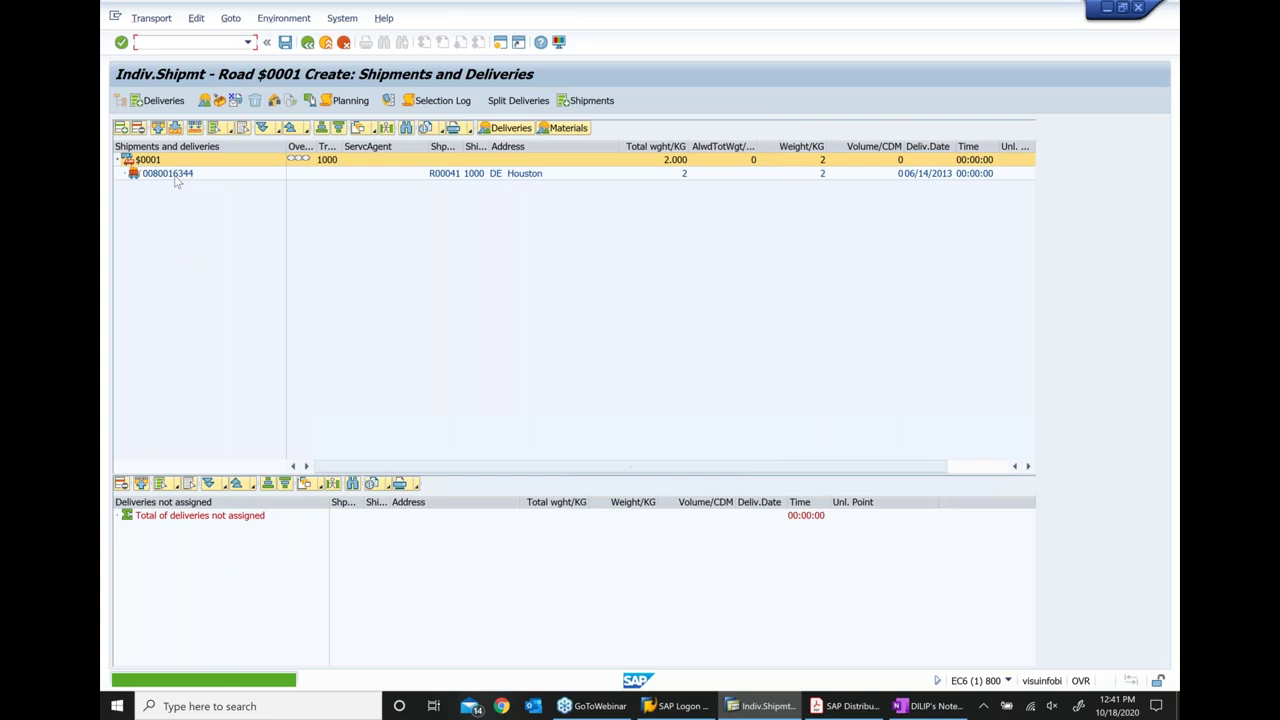
click(172, 174)
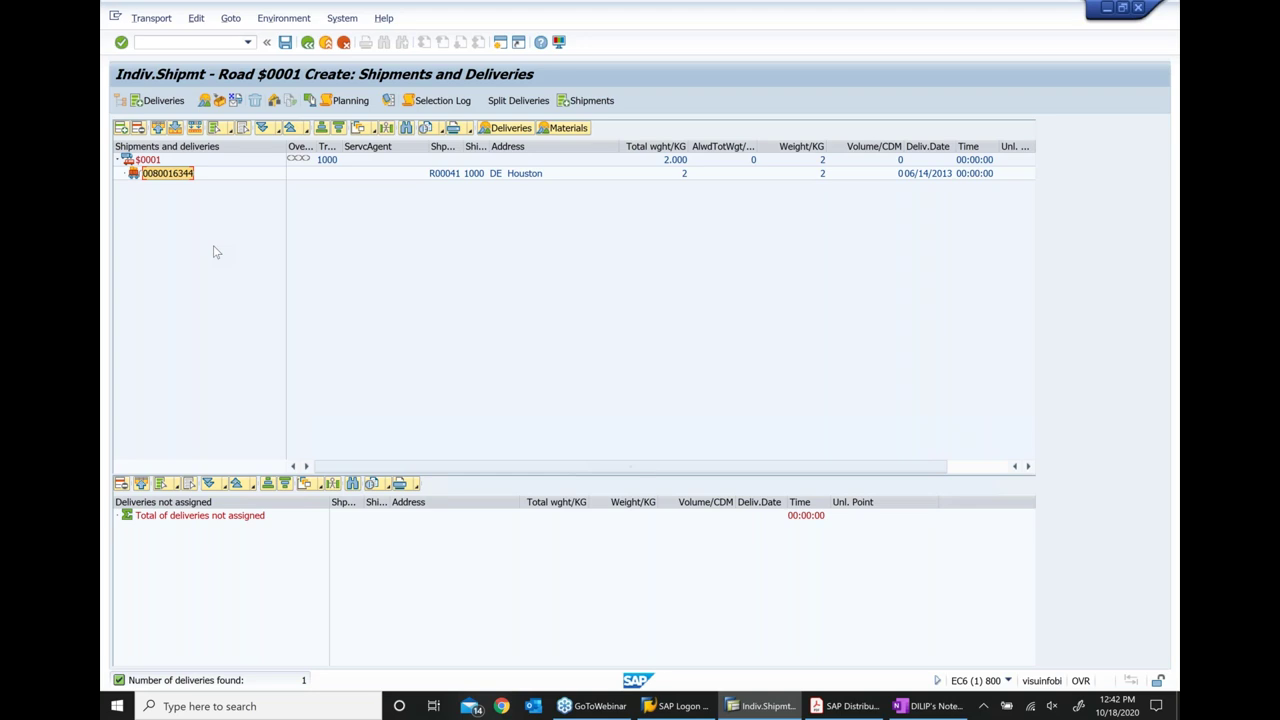
Select shipment $0001 and open its shipment overview
click(158, 128)
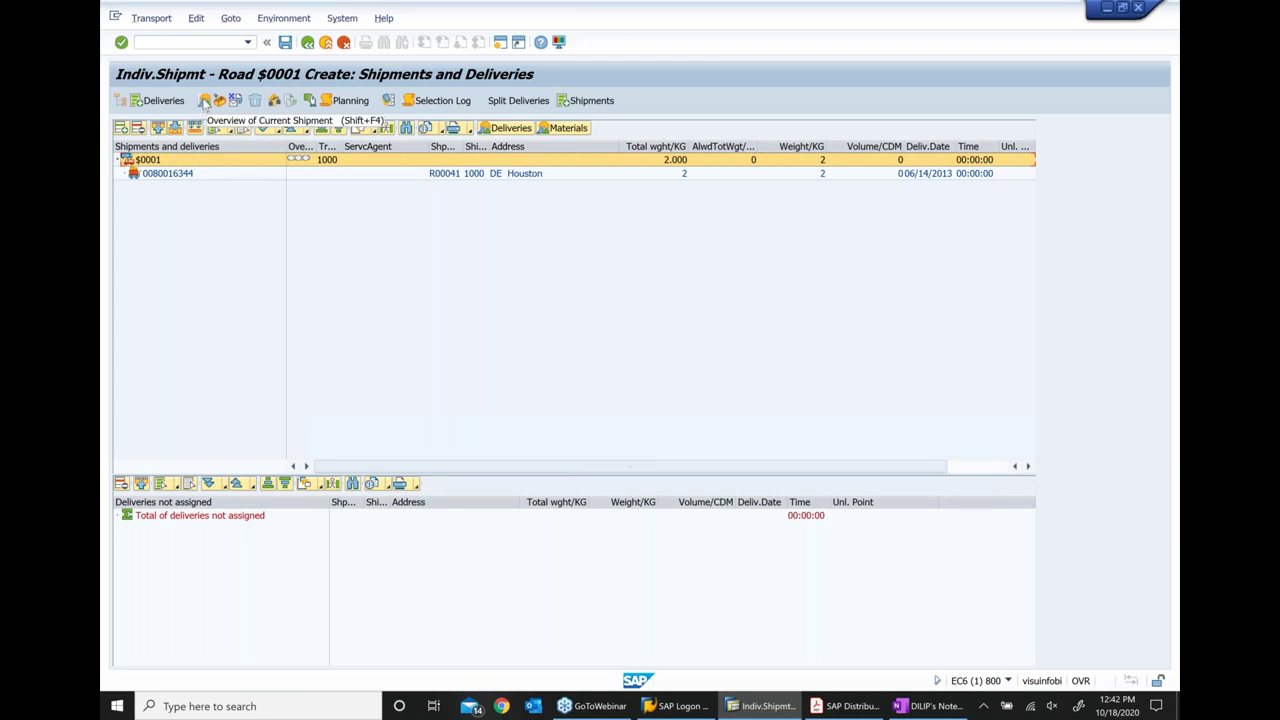
click(205, 101)
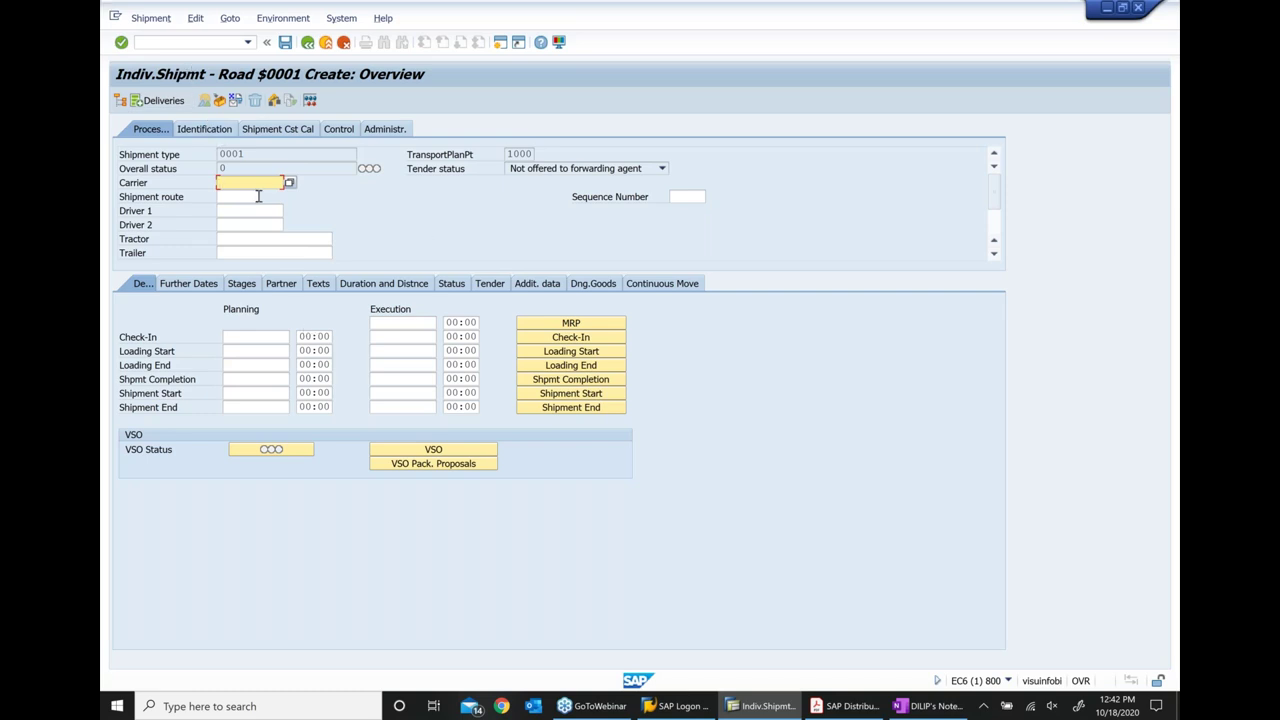
Check the shipment document structure on the Operational Basics 3/4 slide of the SAP Distribution PDF and return to the SAP shipment
mouse_move(847, 706)
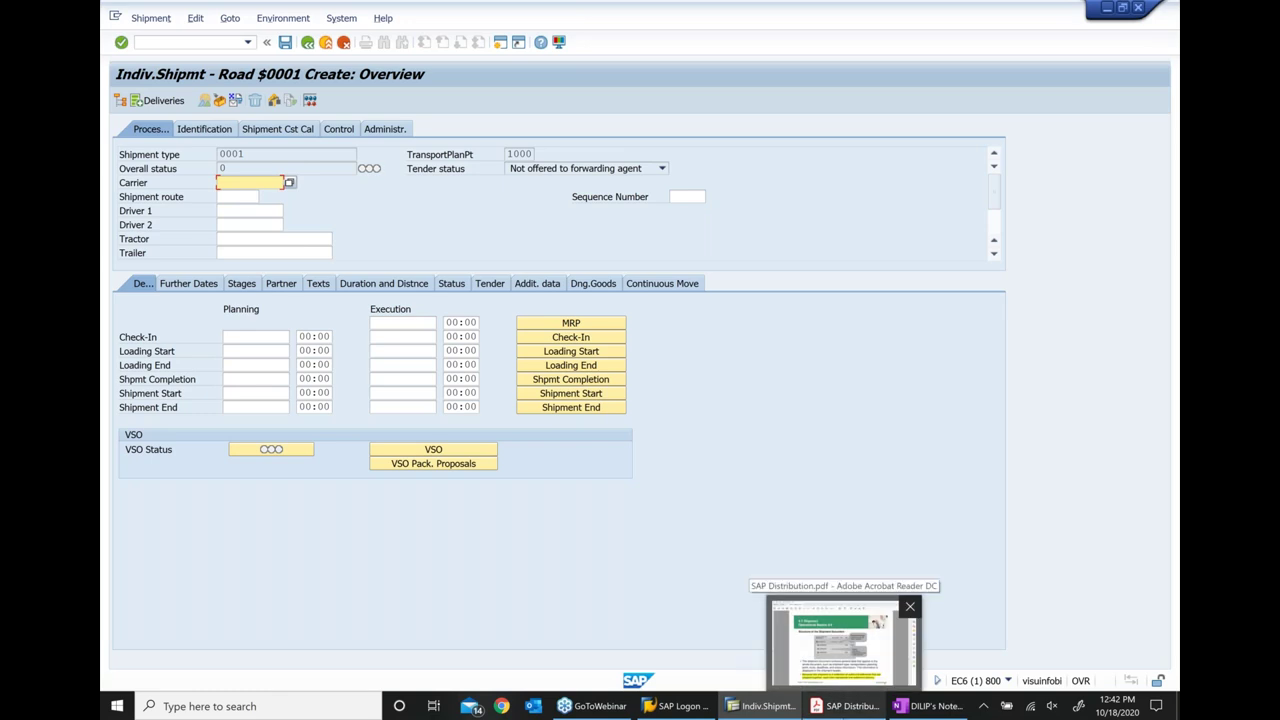
click(835, 710)
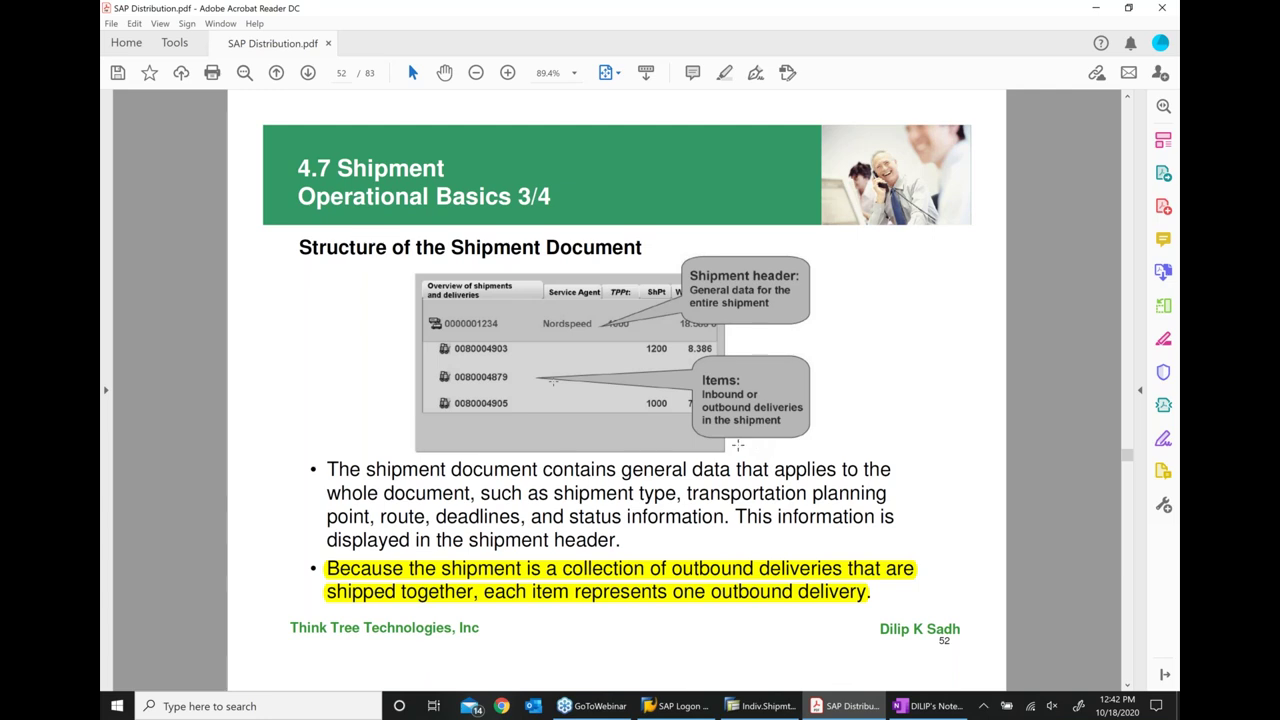
click(760, 706)
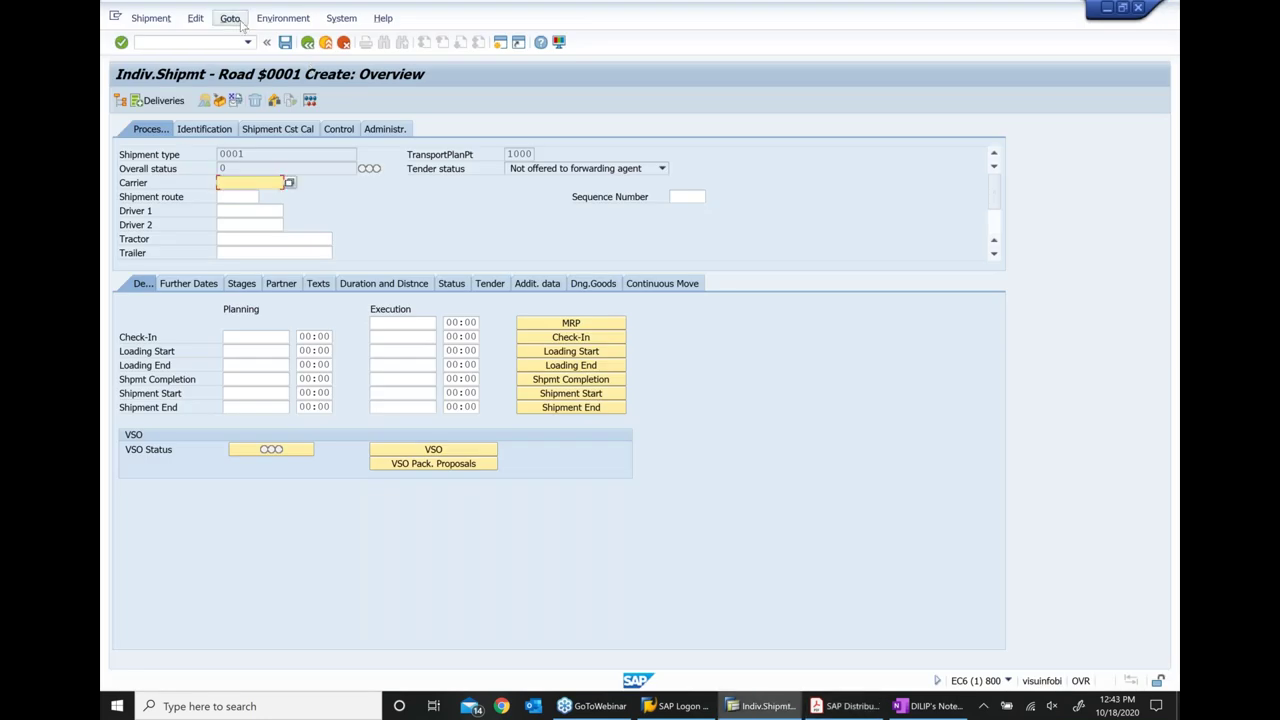
Look over the places reachable from the shipment overview and switch to the SAP Distribution PDF in Adobe Acrobat Reader
click(236, 19)
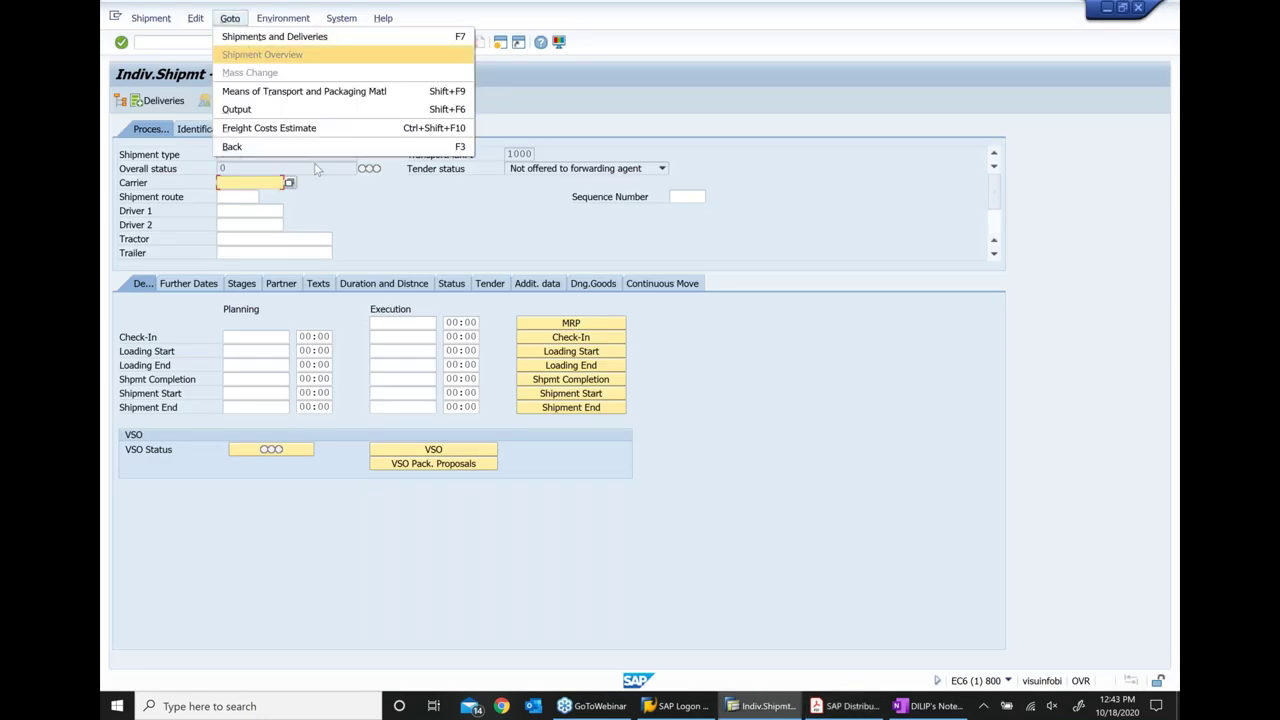
click(598, 234)
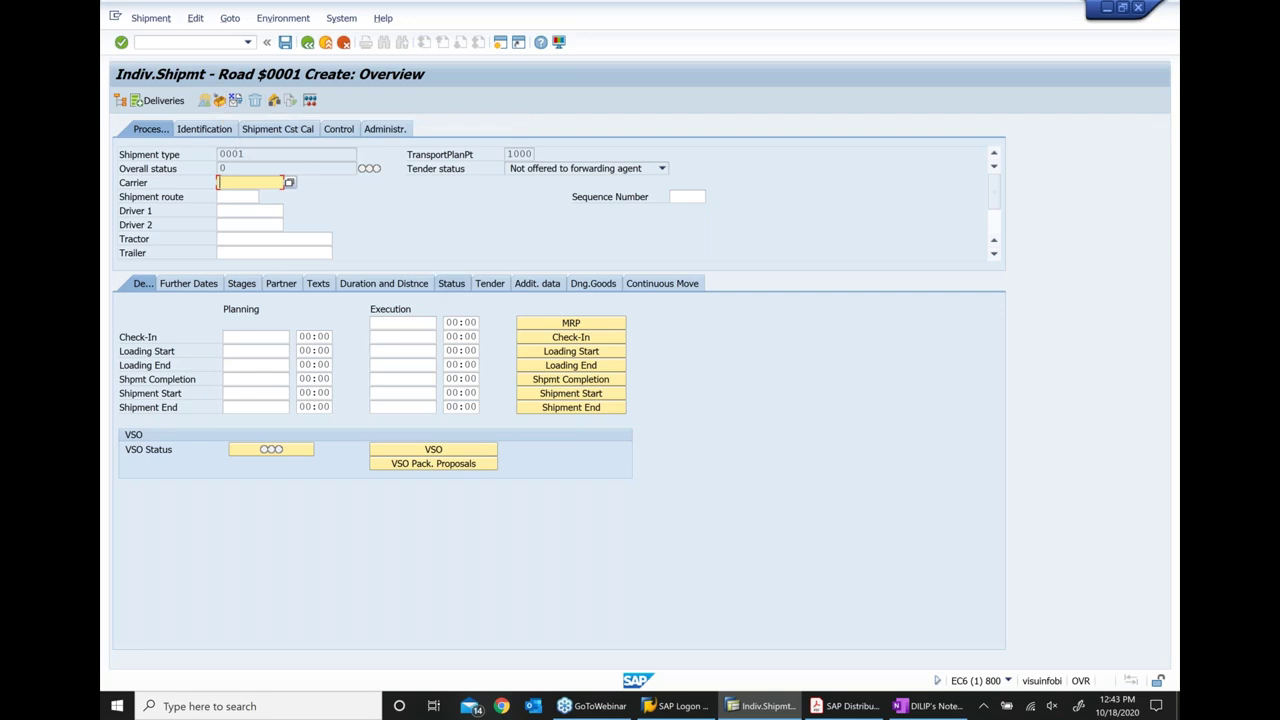
click(846, 708)
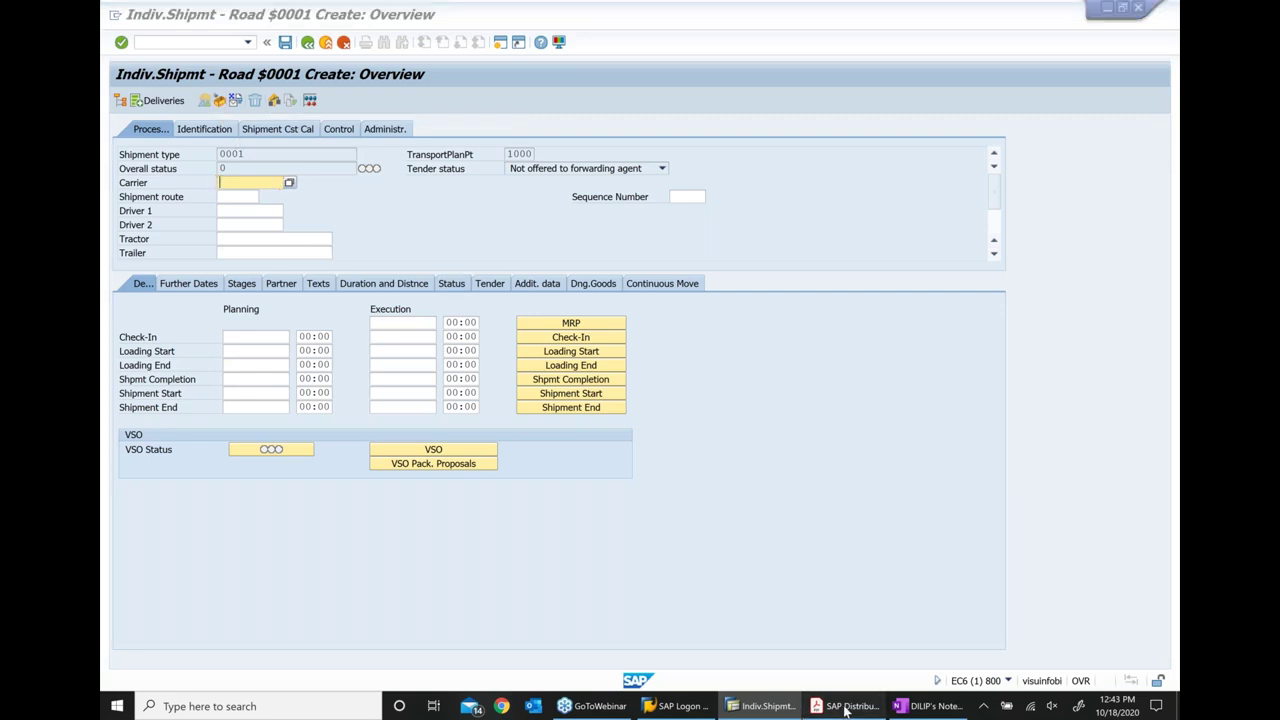